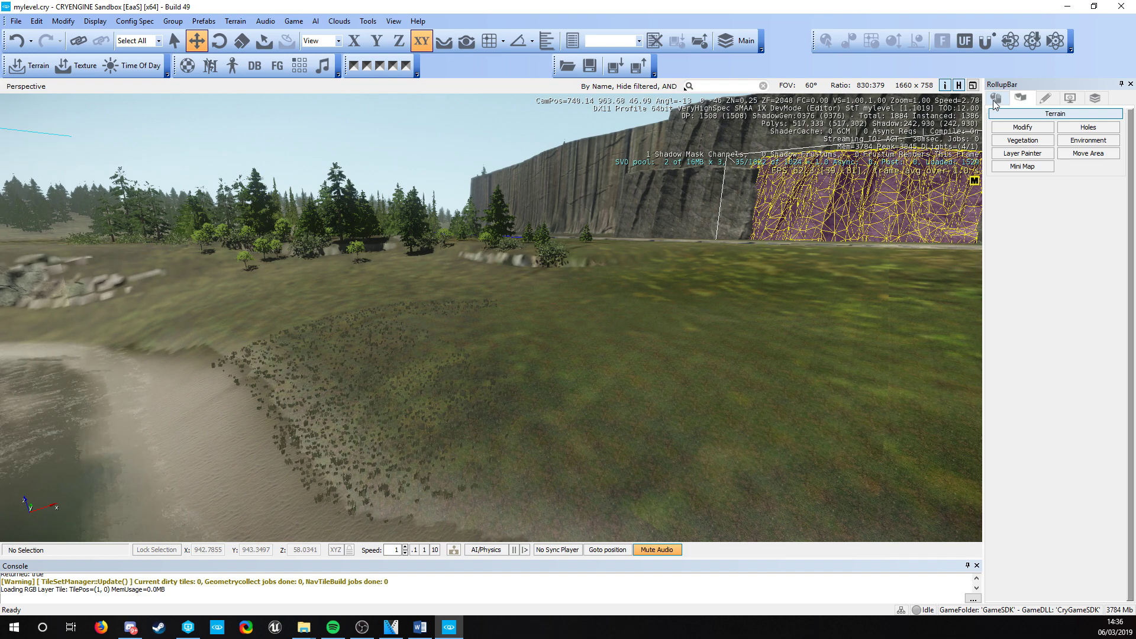
- Open the Prefab object library and look through its categories
left_click(995, 99)
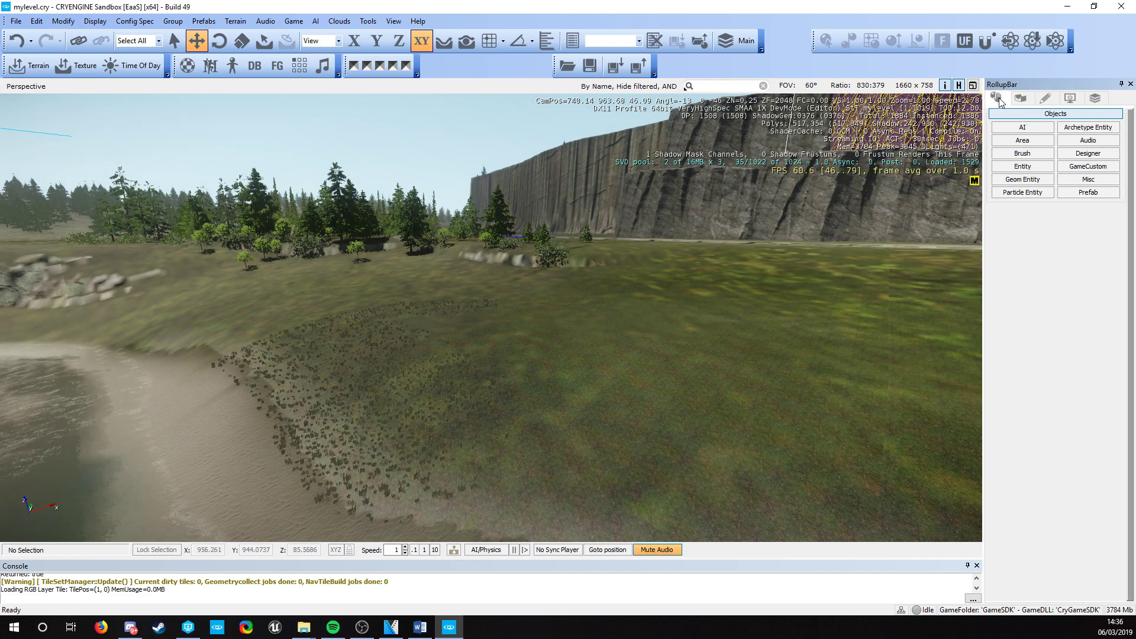
left_click(1075, 190)
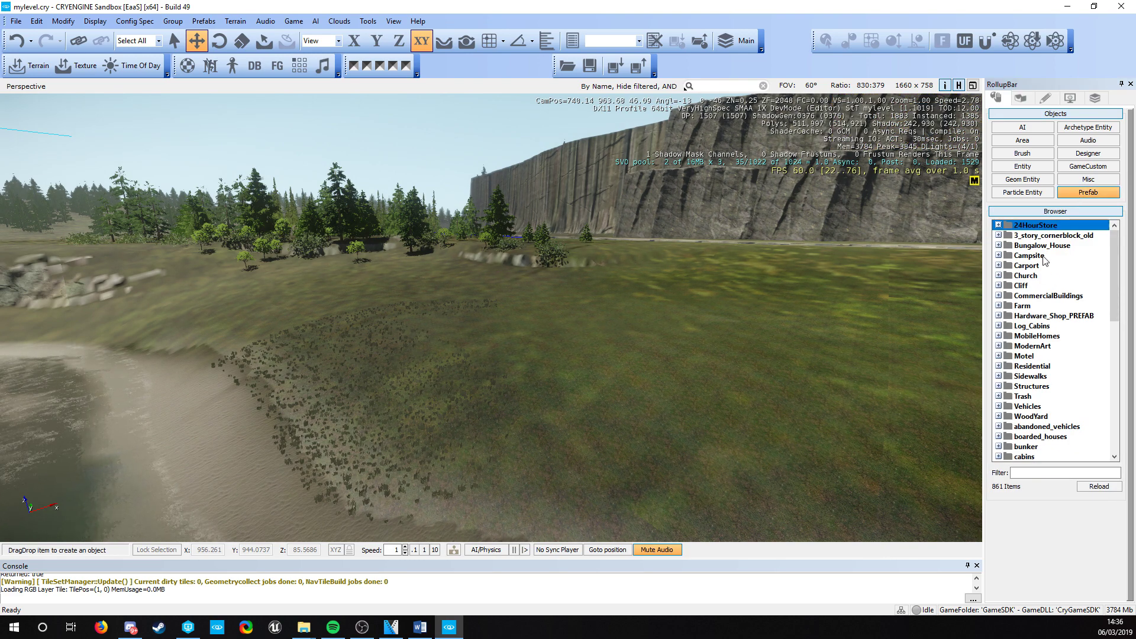
scroll(1023, 301, "down", 10)
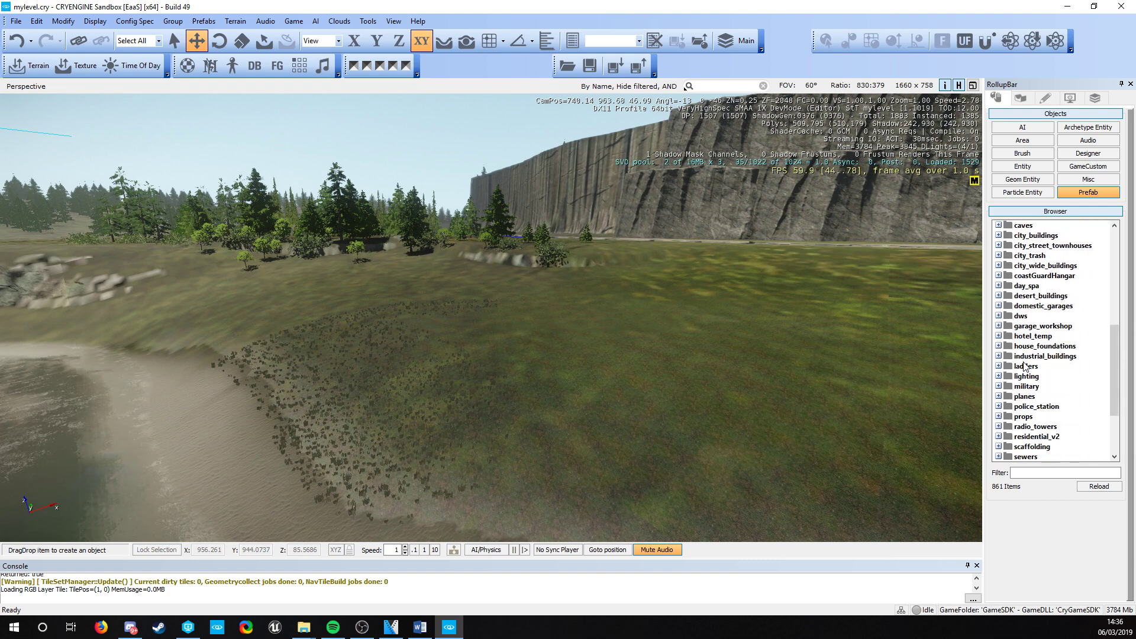
scroll(1024, 365, "up", 4)
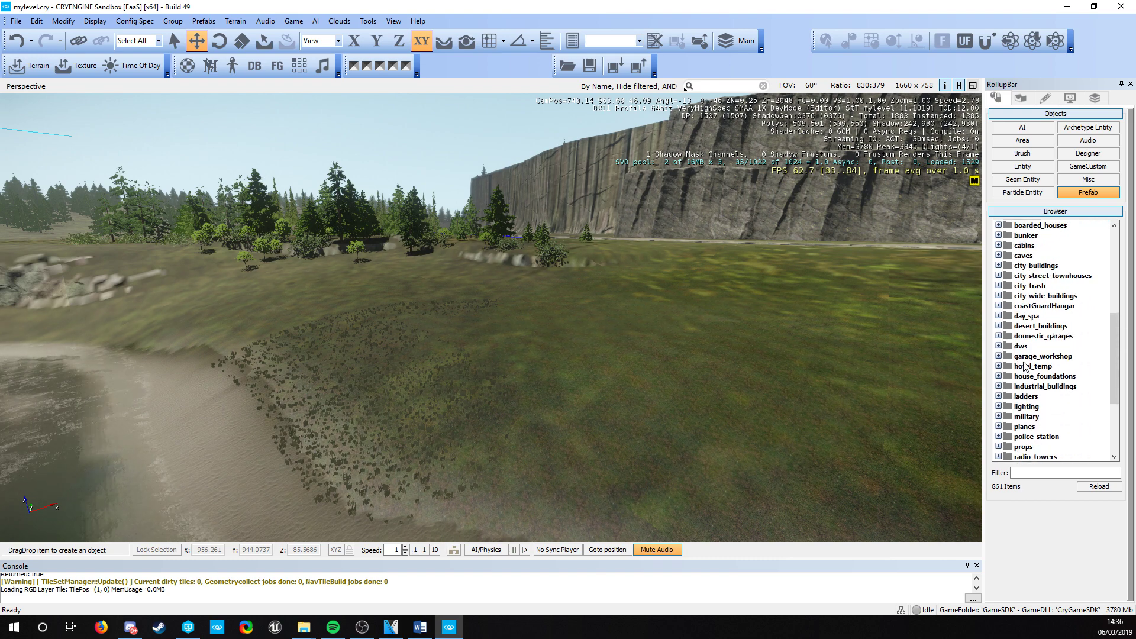
scroll(1024, 366, "up", 2)
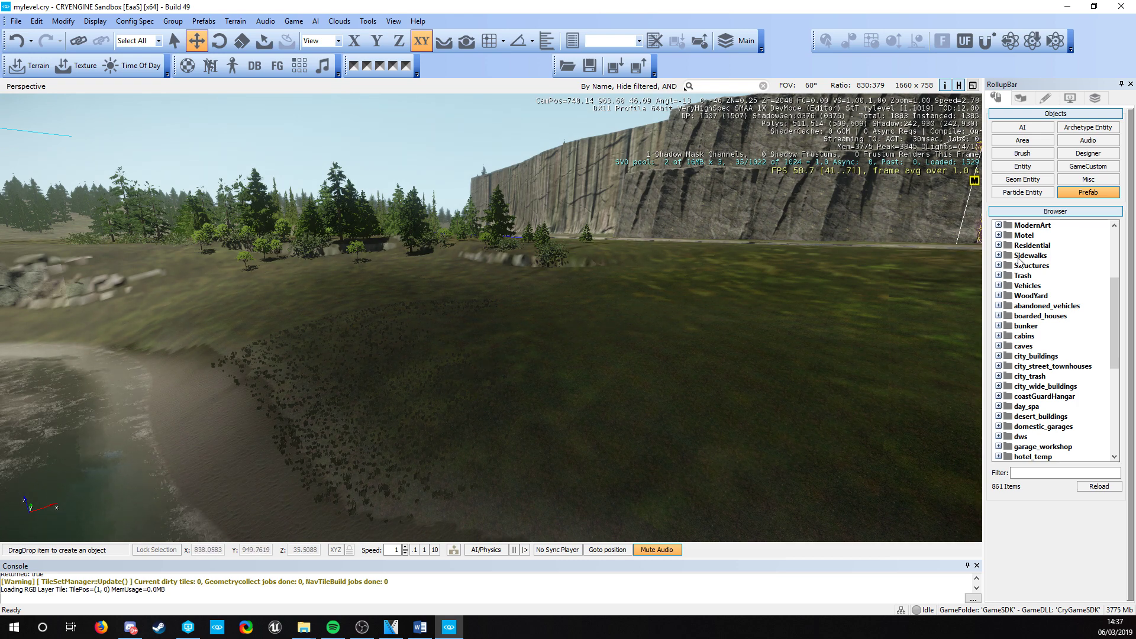
scroll(1034, 331, "down", 2)
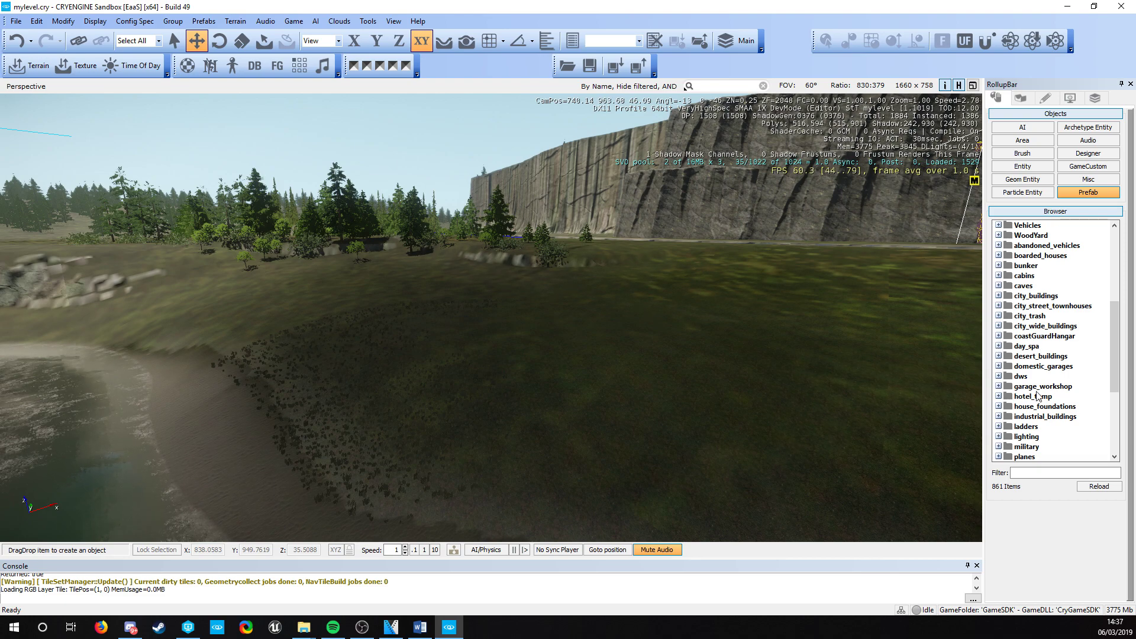
scroll(1036, 392, "up", 4)
key("a")
right_click_drag(381, 373, 497, 379)
key("d")
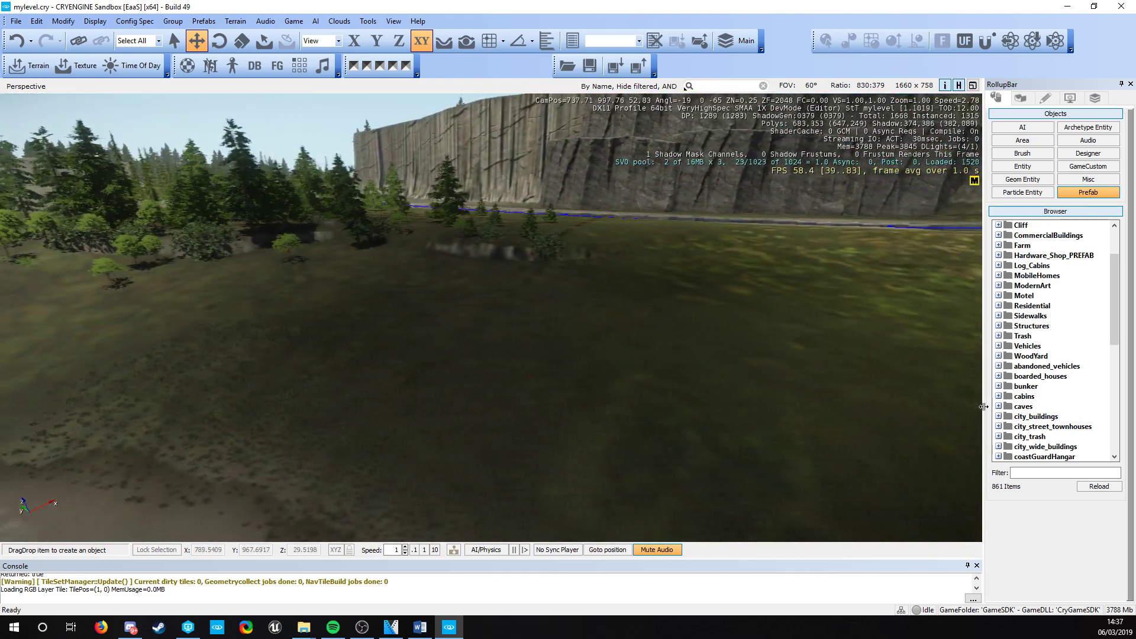
key("d")
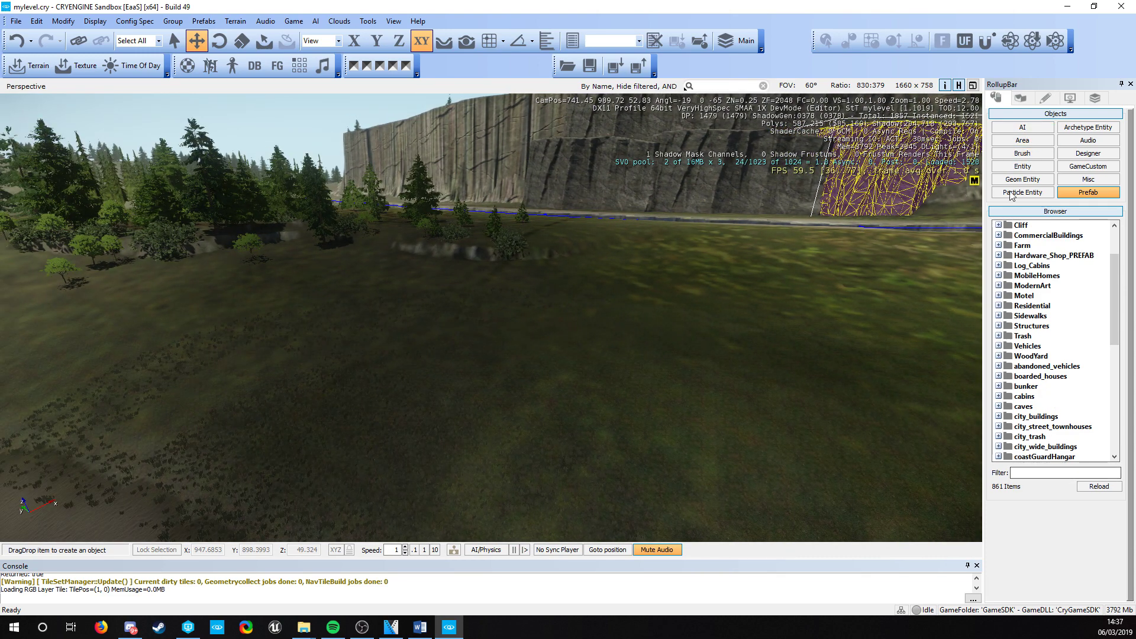
- Look at the Brush object library, return to the Prefab library and filter it by "log"
left_click(1021, 153)
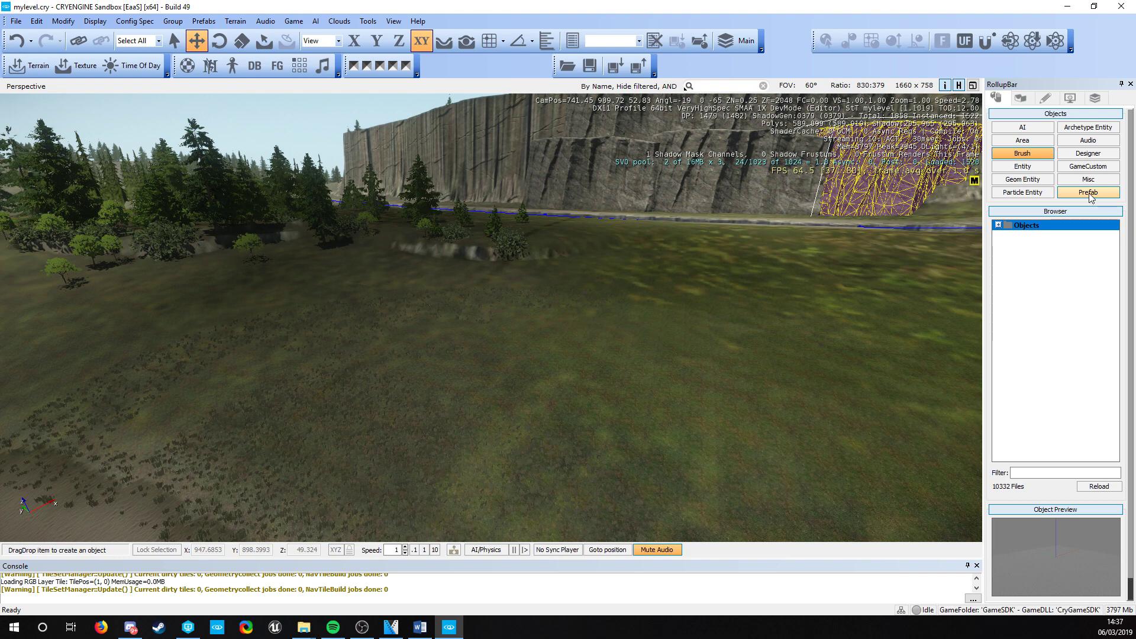
left_click(1089, 193)
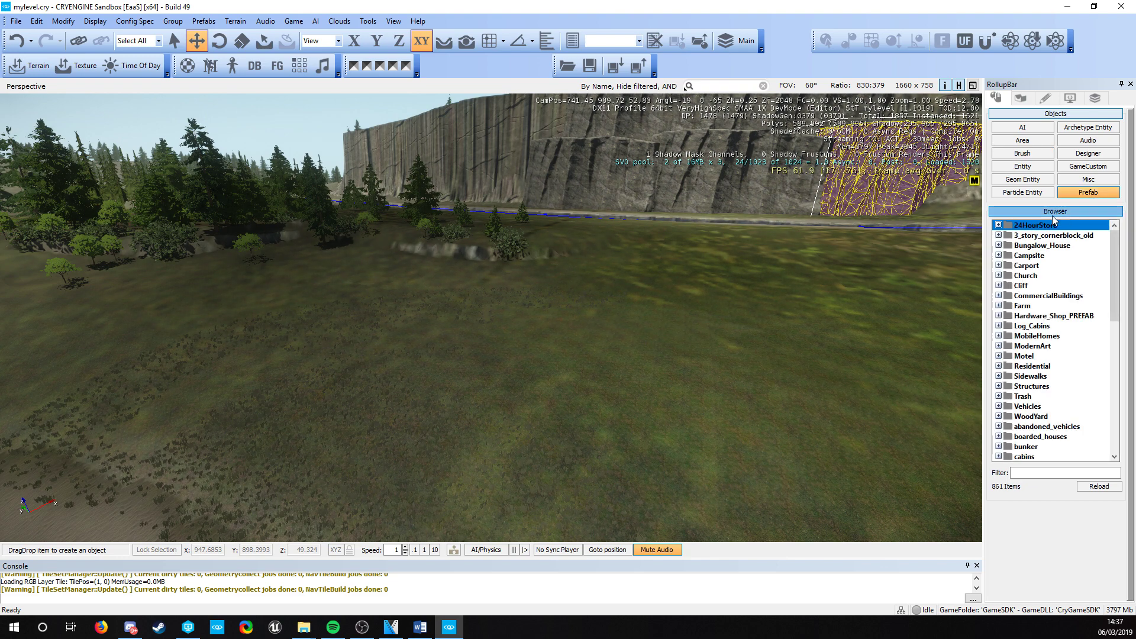
left_click(1024, 471)
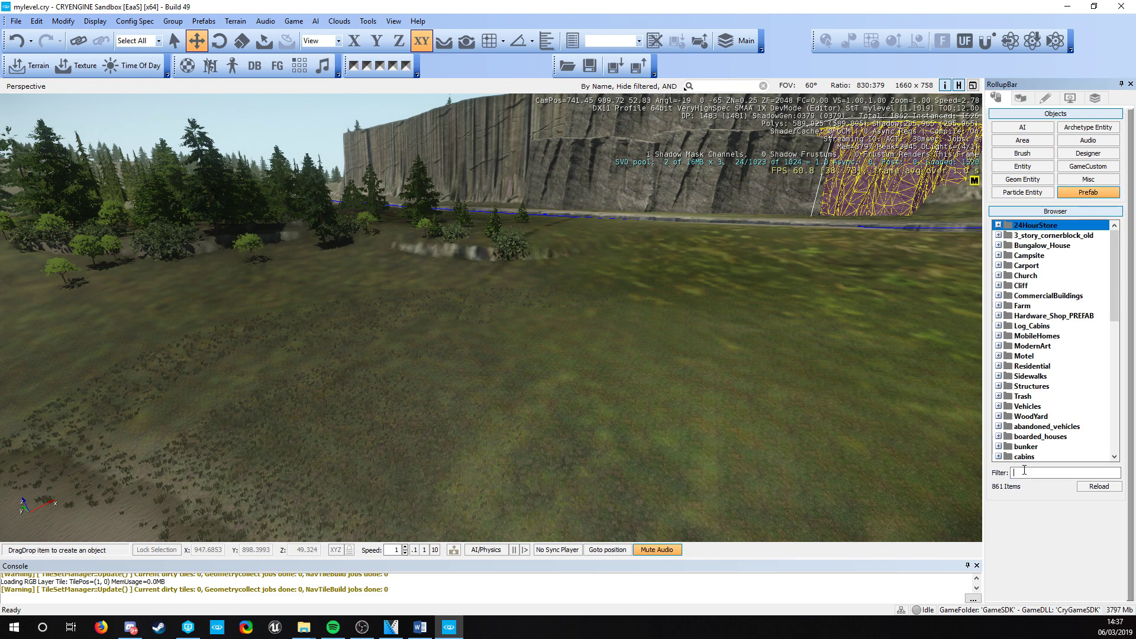
type("log")
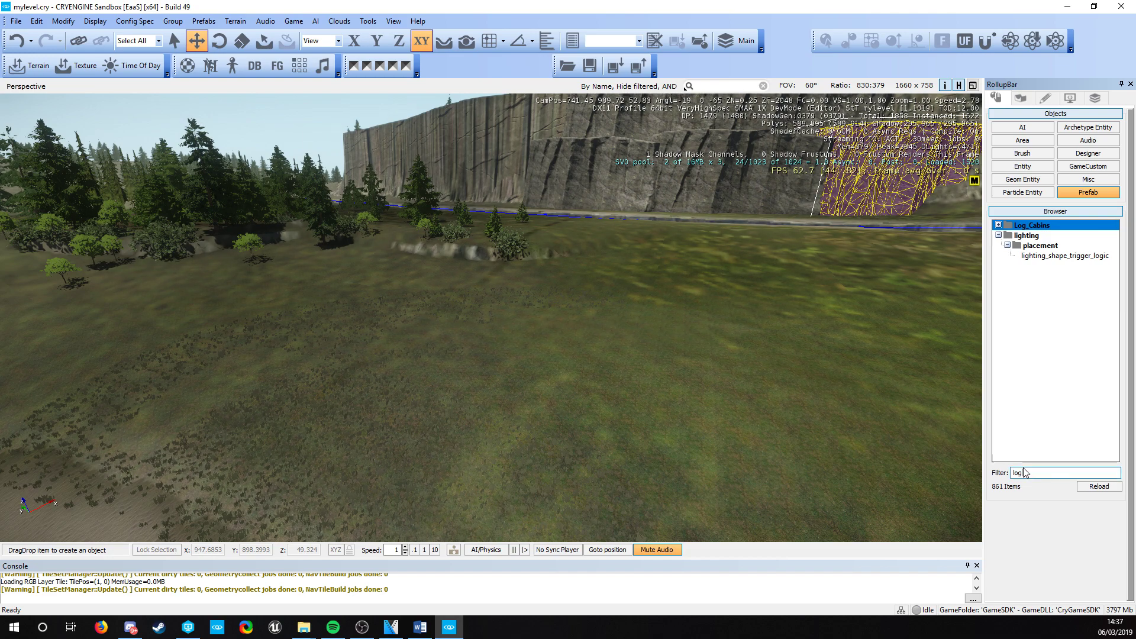
right_click_drag(536, 290, 535, 378)
key("s")
key("w")
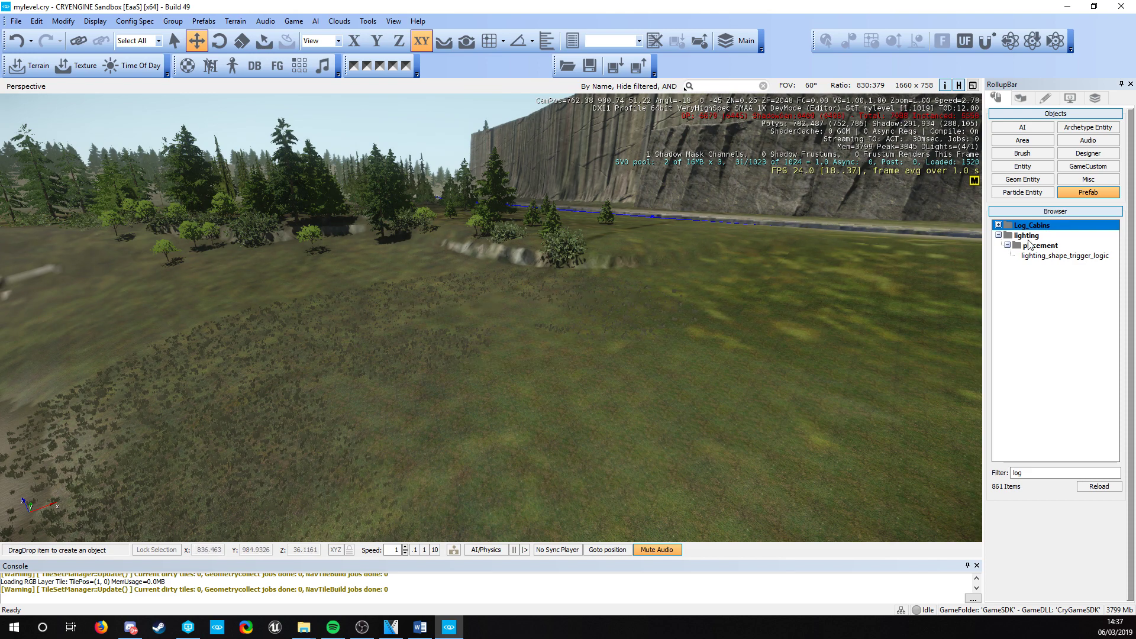
- Place the cabin_01 prefab from Log_Cabins > new_logcabins on the open grass, with its placement following the terrain
left_click(998, 225)
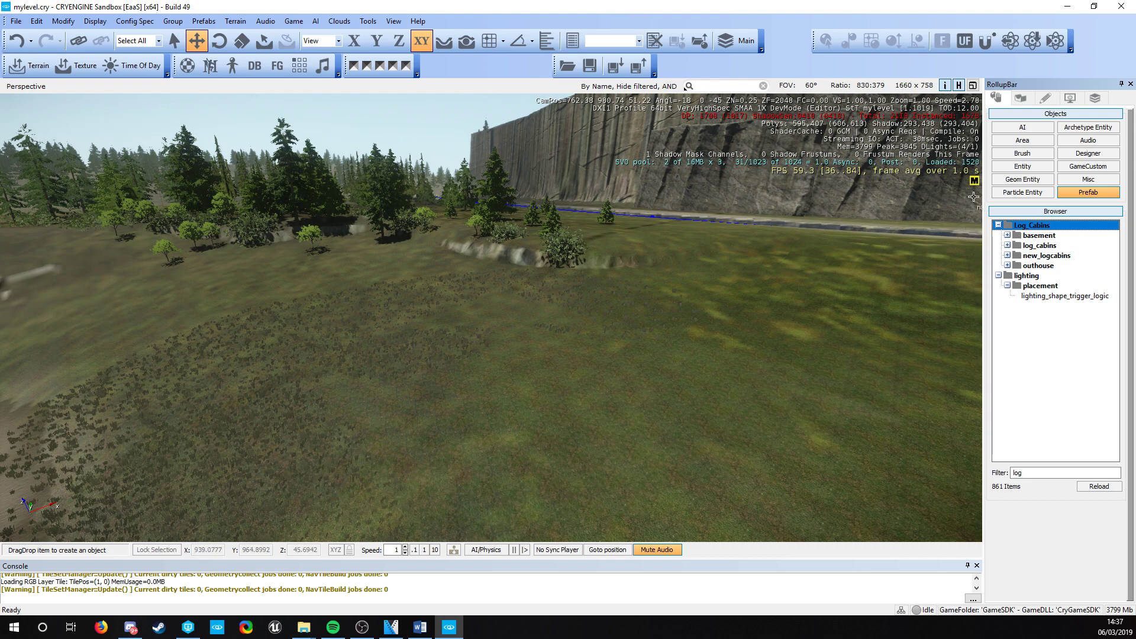
left_click(1023, 227)
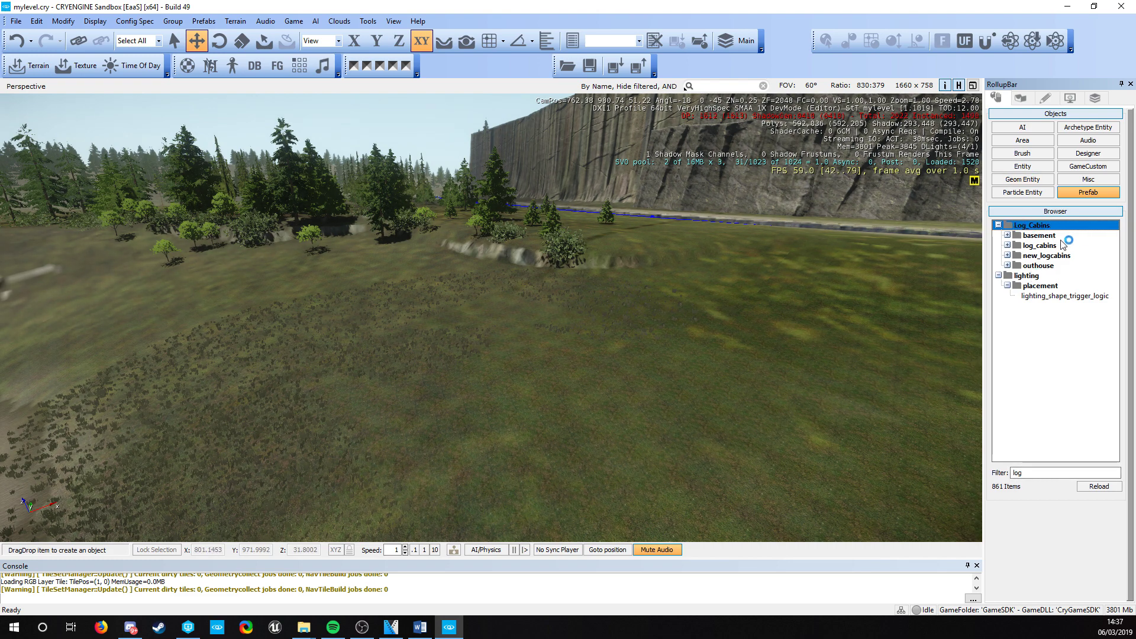
double_click(1061, 258)
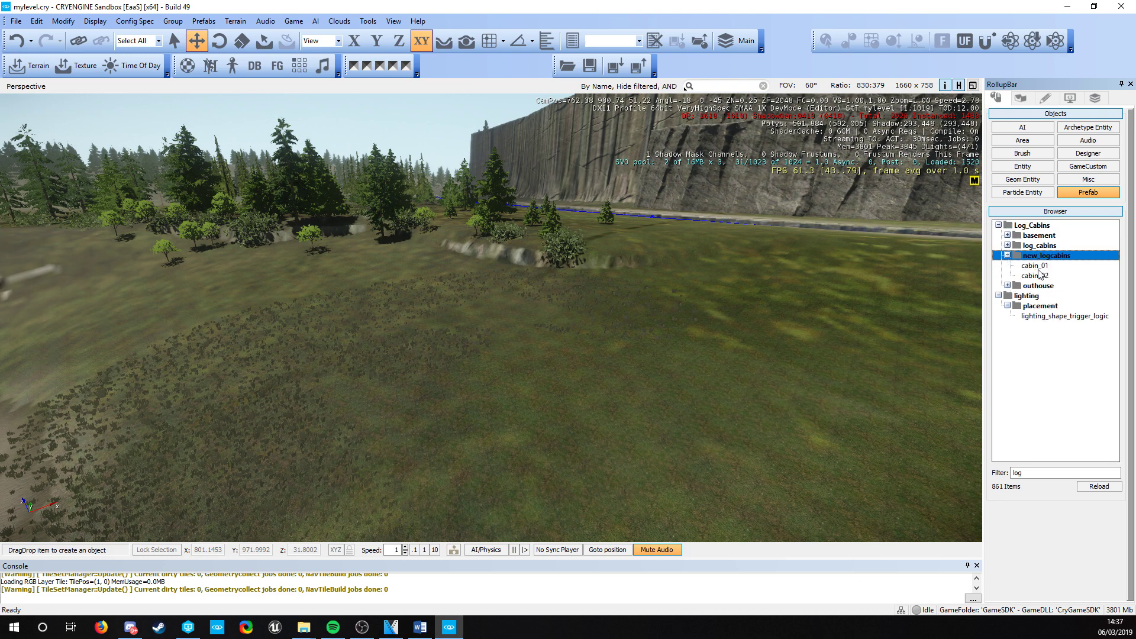
left_click(1028, 267)
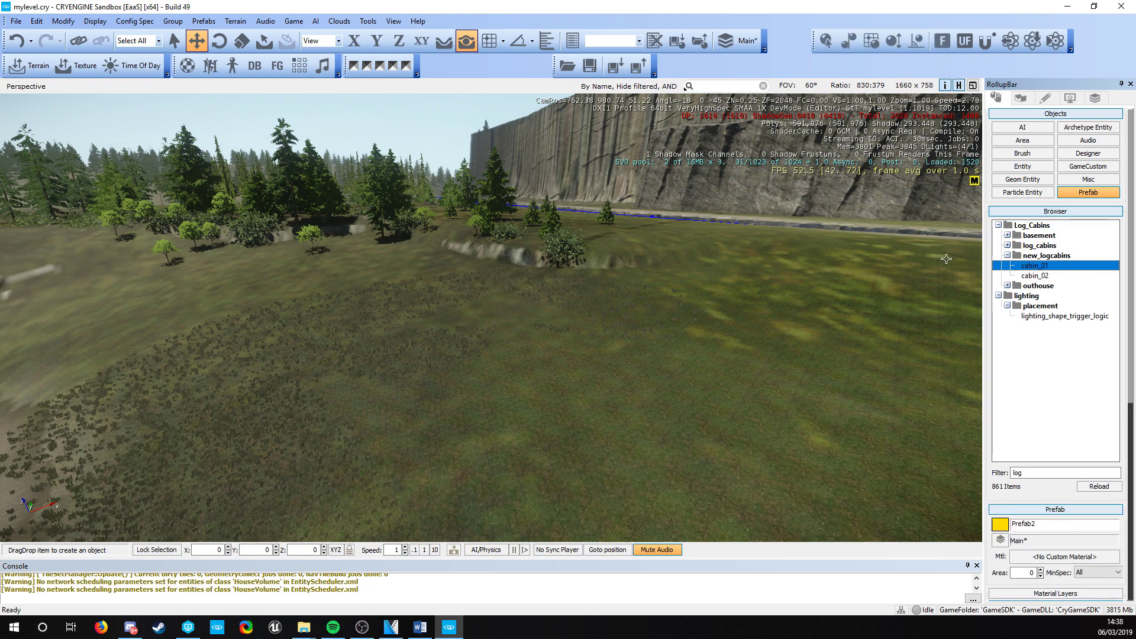
left_click(444, 42)
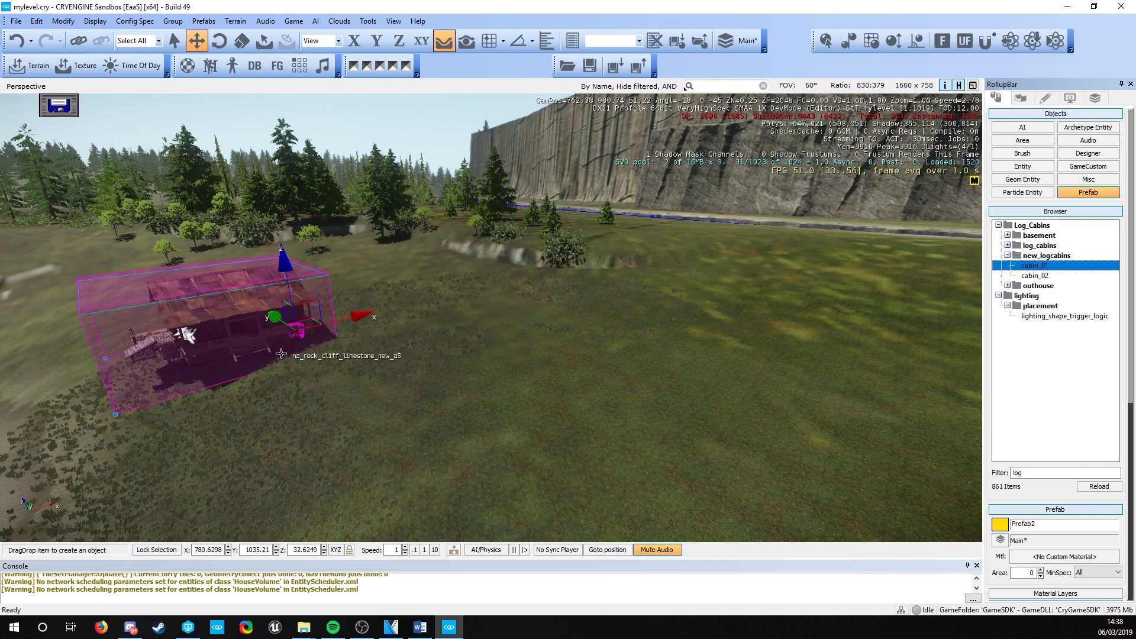
key("s")
right_click_drag(449, 325, 521, 364)
key("w")
key("d")
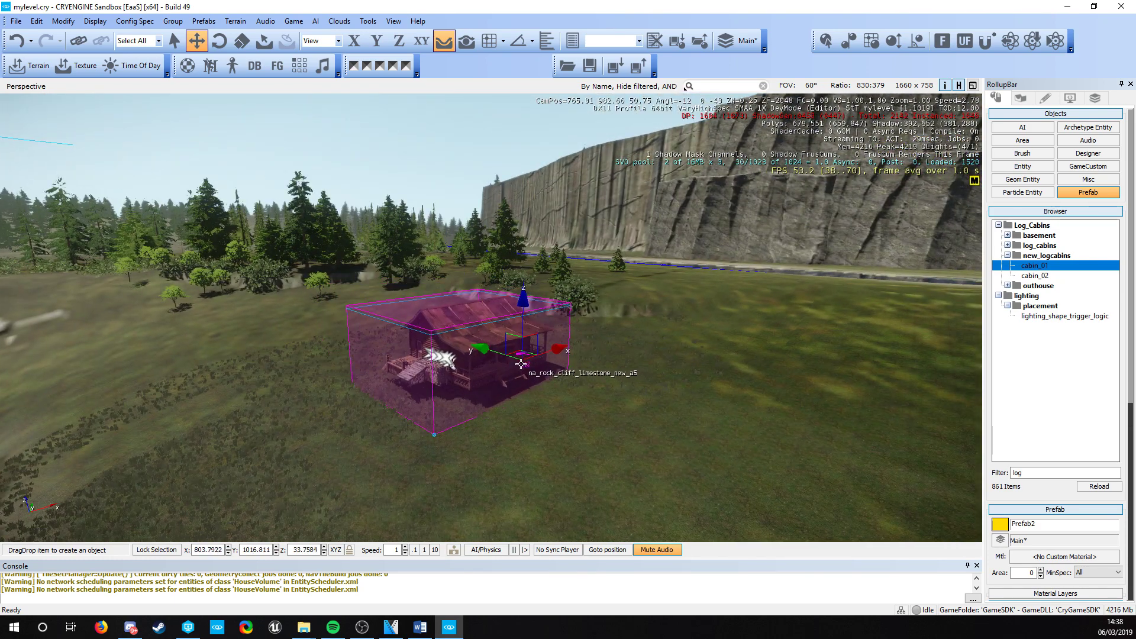
left_click(502, 356)
- Rotate the cabin to about -77° around Z and move it to about X 799, Y 1016
key("2")
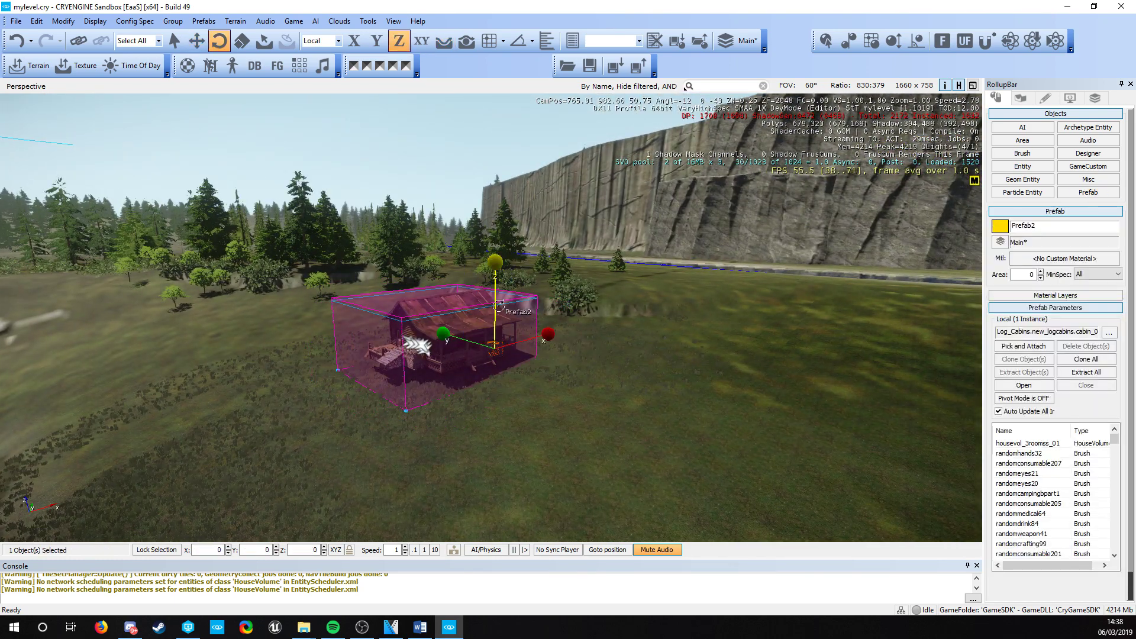
left_click_drag(499, 305, 493, 351)
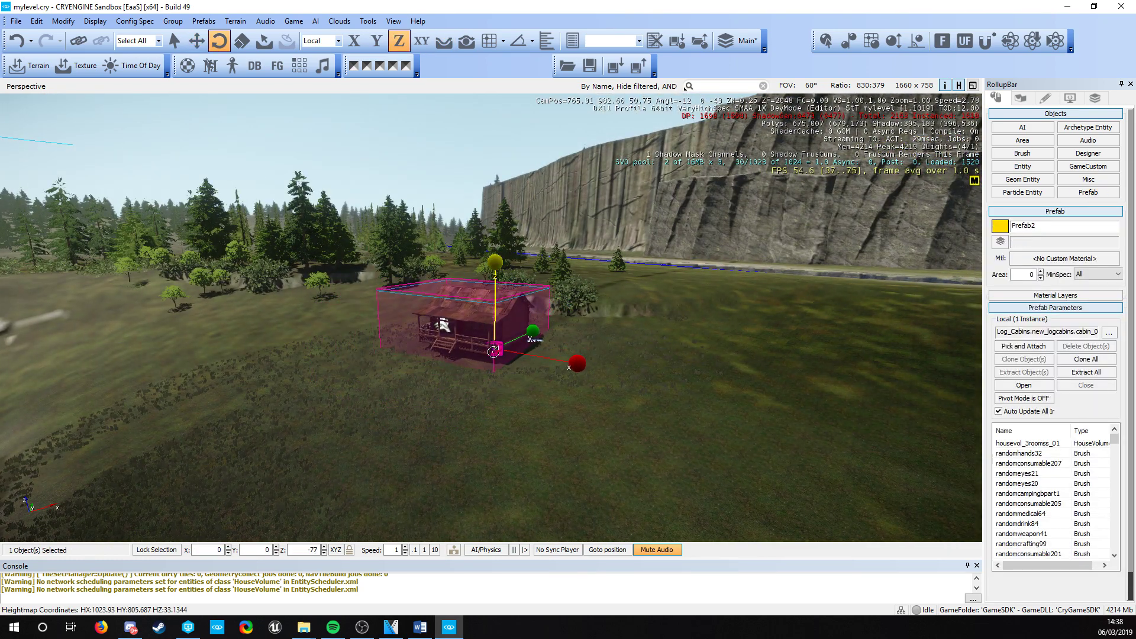
left_click(197, 40)
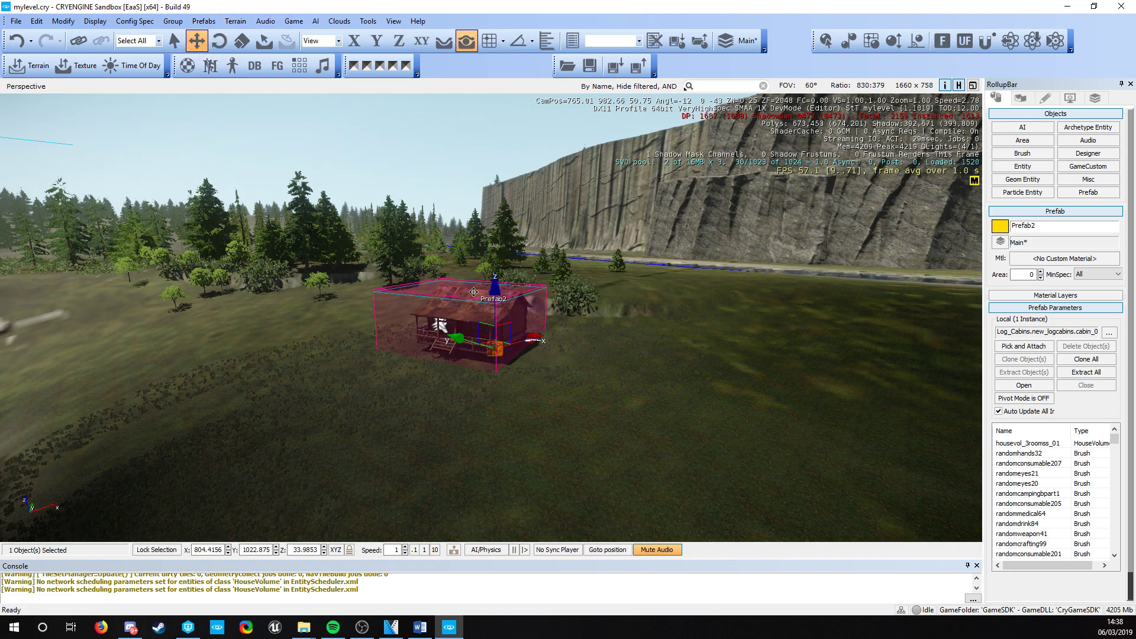
mouse_move(497, 344)
left_mouse_down()
mouse_move(511, 349)
mouse_move(503, 358)
left_mouse_up()
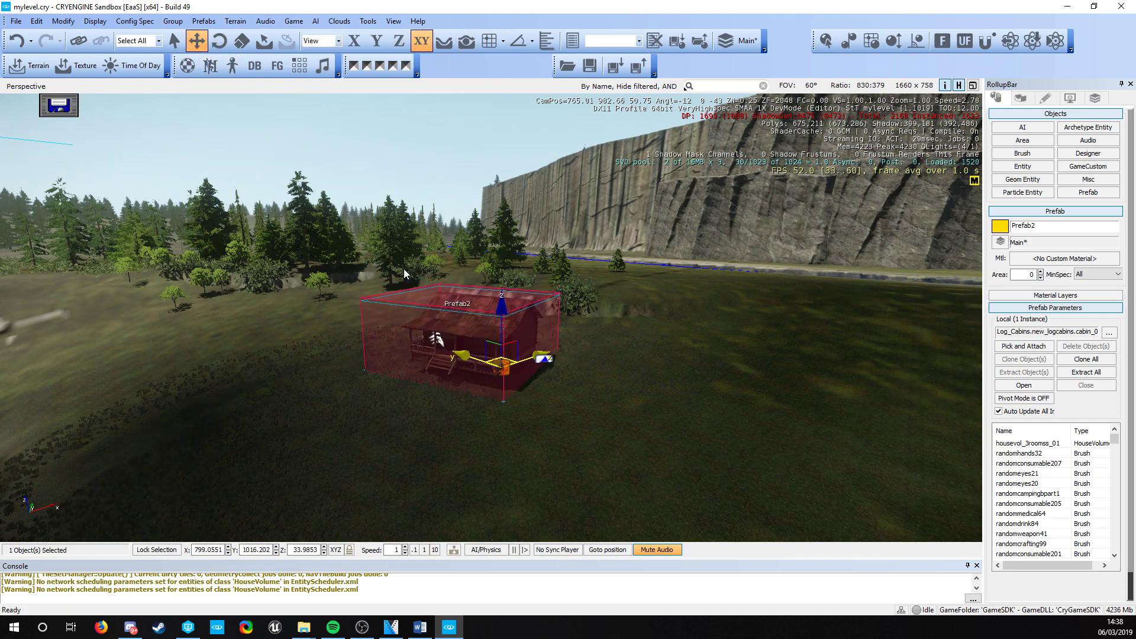
- Set the reference coordinate system to Local and move the cabin in the XY plane to about X 805.5, Y 1021.4
left_click(324, 41)
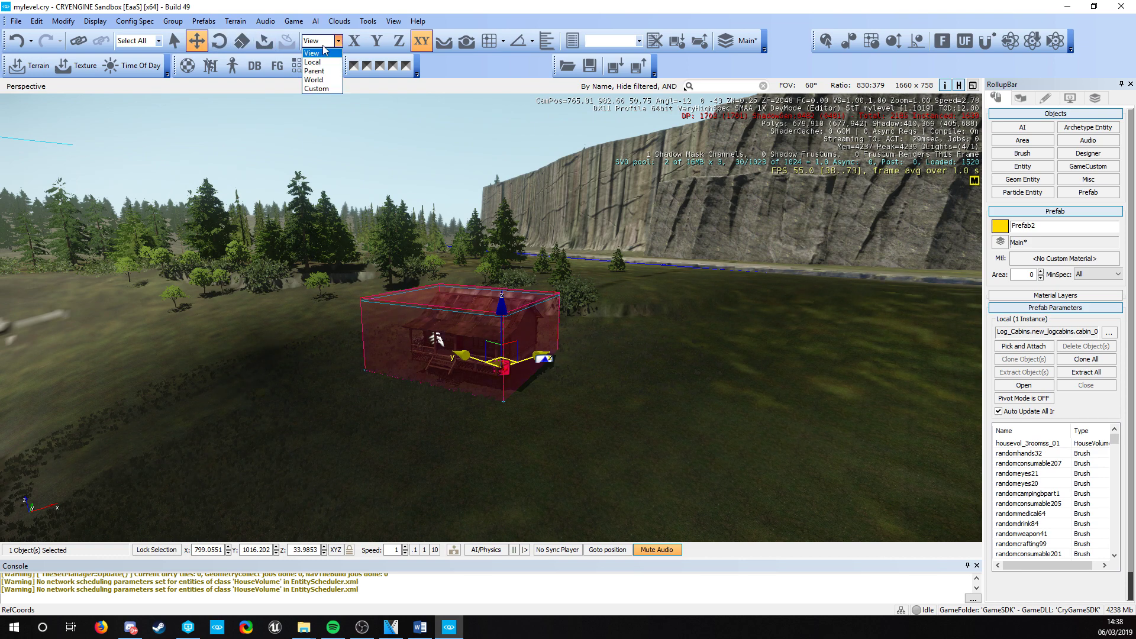
left_click(318, 62)
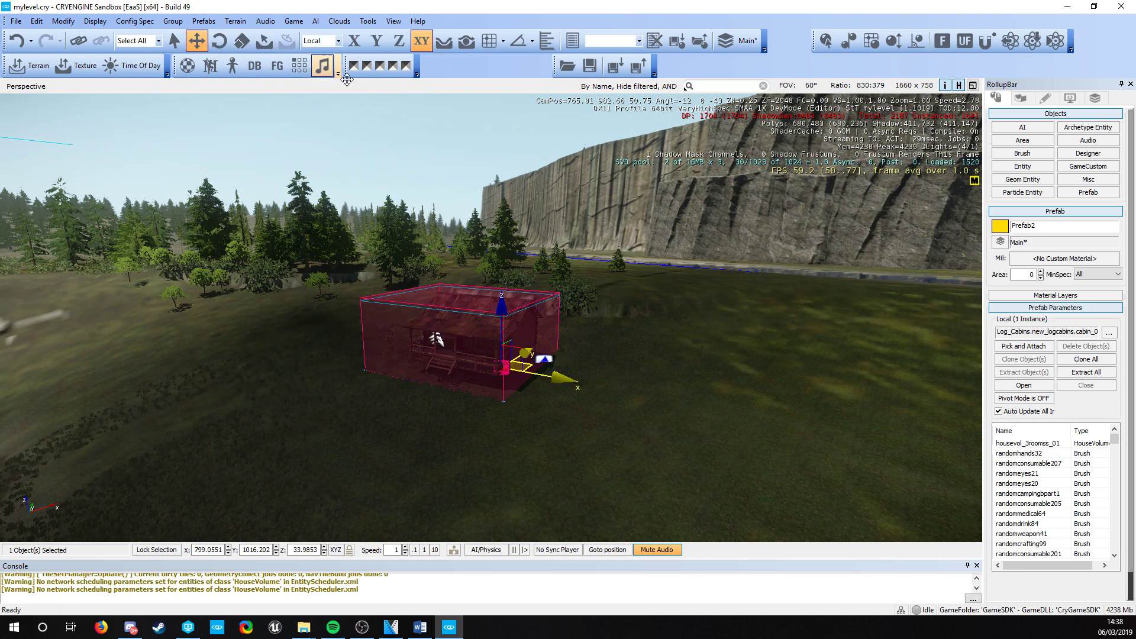
key("d")
right_click_drag(512, 200, 469, 199)
key("w")
left_click_drag(459, 250, 520, 228)
left_click_drag(497, 272, 483, 248)
left_click(421, 41)
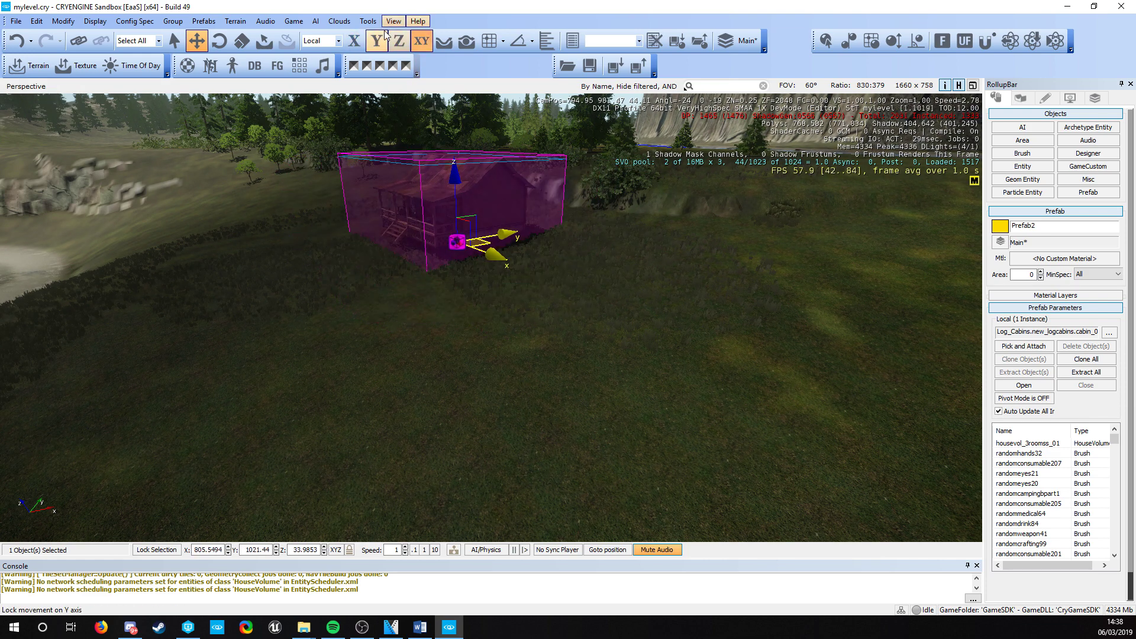
- Set the reference coordinate system to World and move the cabin in the XY plane to about X 801.6, Y 1015.3
left_click(349, 42)
left_click(338, 40)
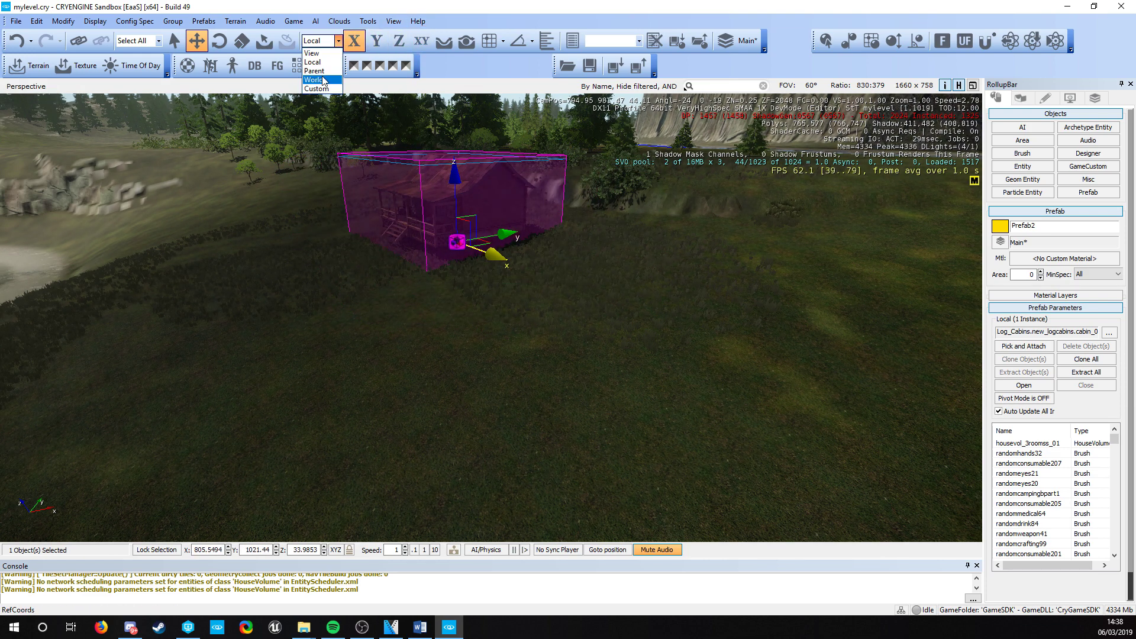
left_click(317, 72)
left_click_drag(468, 236, 444, 255)
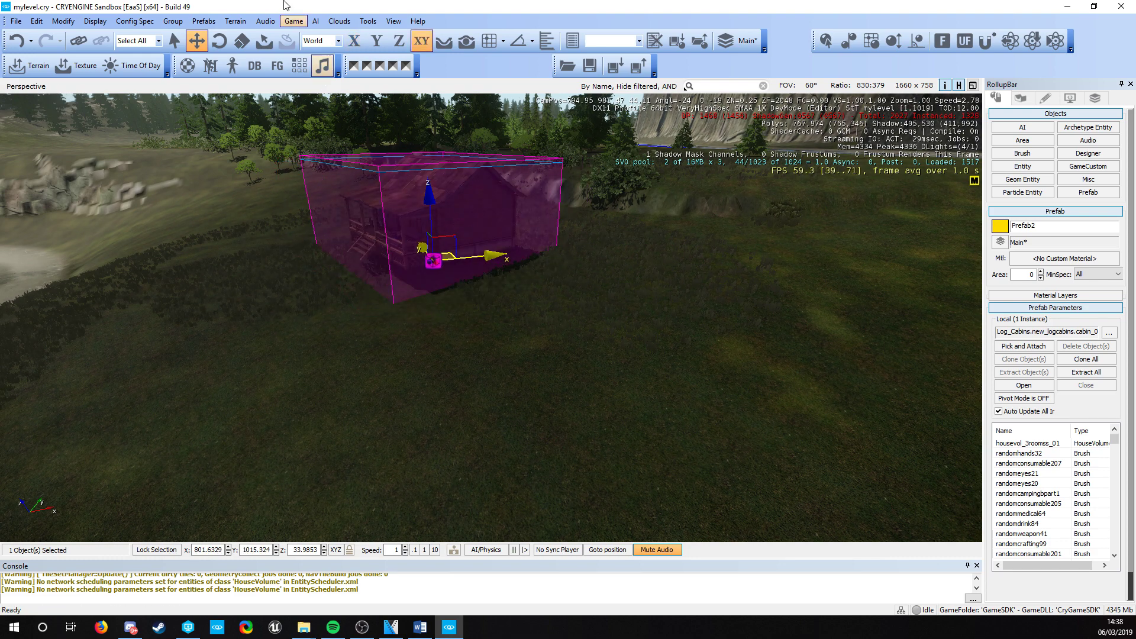
- Set the reference coordinate system to View and shift the cabin to about X 799.7, Y 1014.1
left_click(320, 41)
left_click(315, 54)
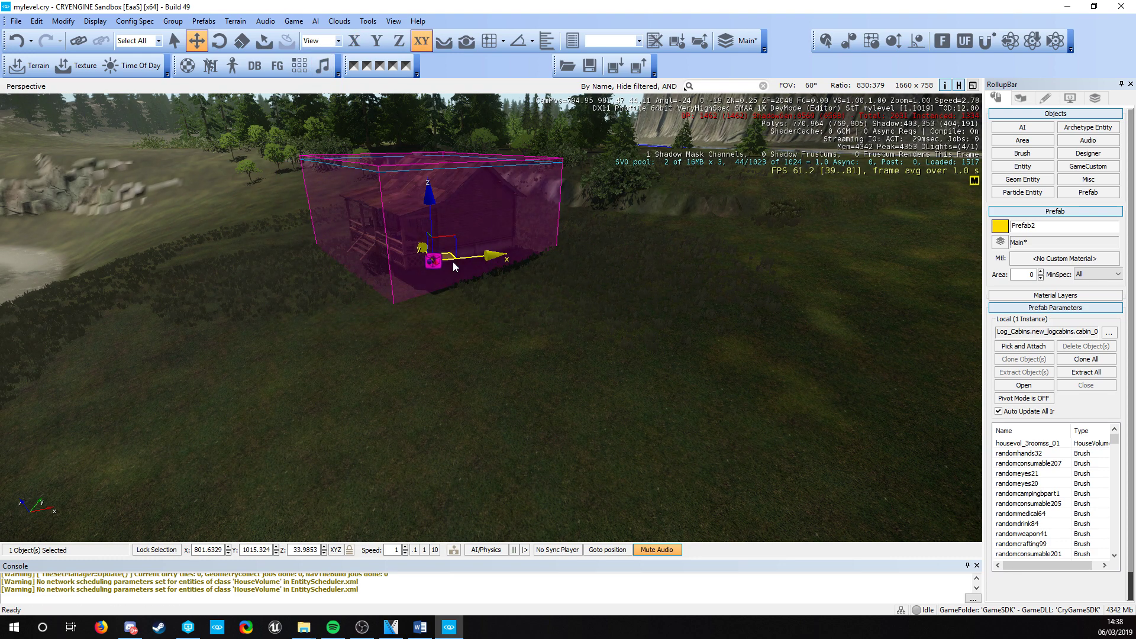
left_click_drag(450, 260, 433, 263)
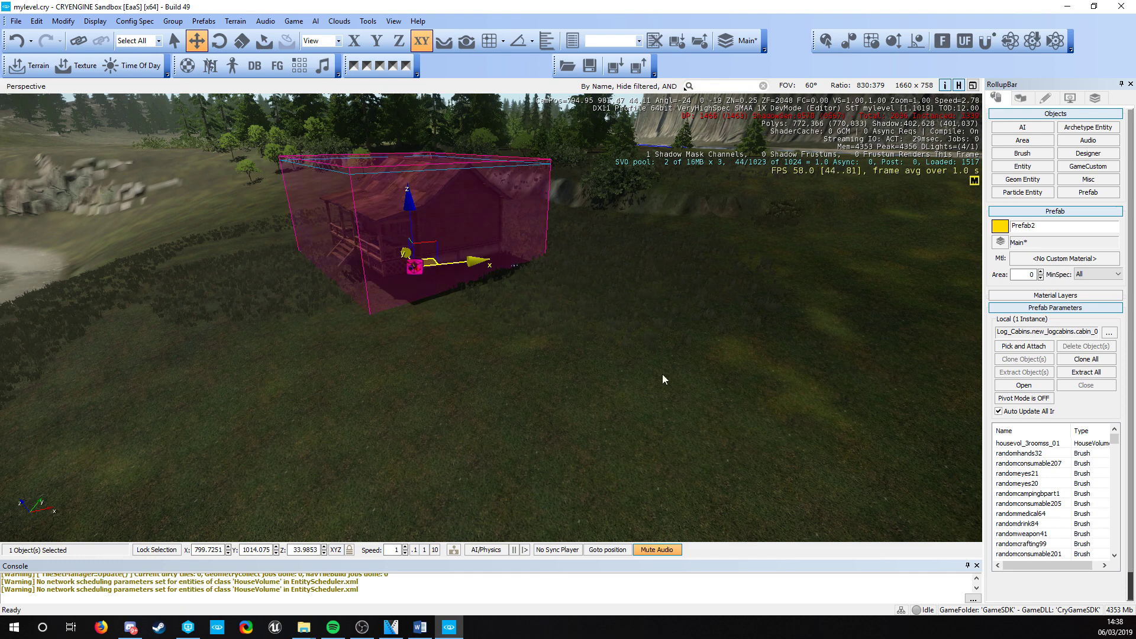
key("a")
right_click_drag(485, 332, 639, 349)
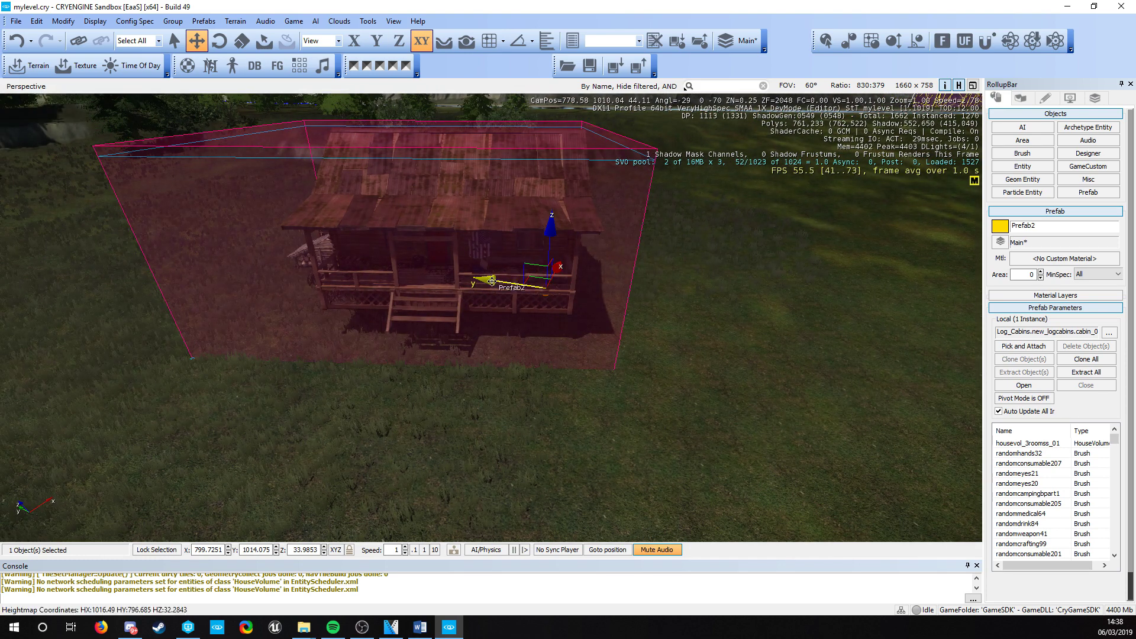
left_click_drag(493, 281, 491, 280)
- Switch the reference coordinate system back to Local and move the cabin to about X 800.9, Y 1019.5
left_click(320, 41)
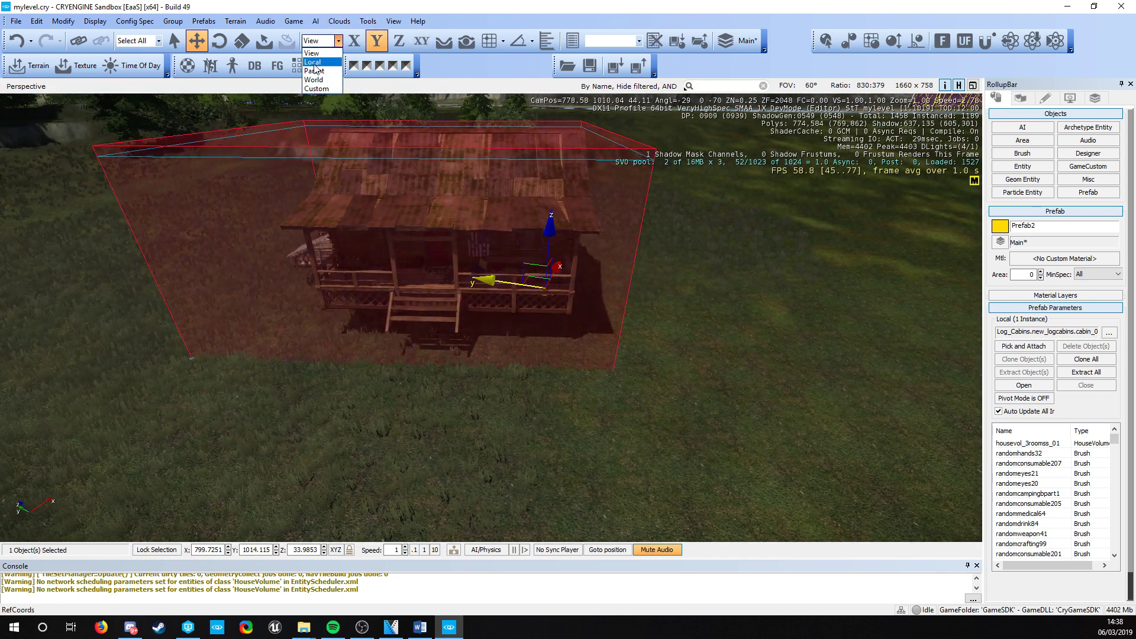
left_click(315, 63)
left_click_drag(535, 271, 483, 257)
- Lower the cabin along Z to about 33.76 and check from its front how it sits on the ground
key("a")
right_click_drag(478, 236, 450, 213)
key("d")
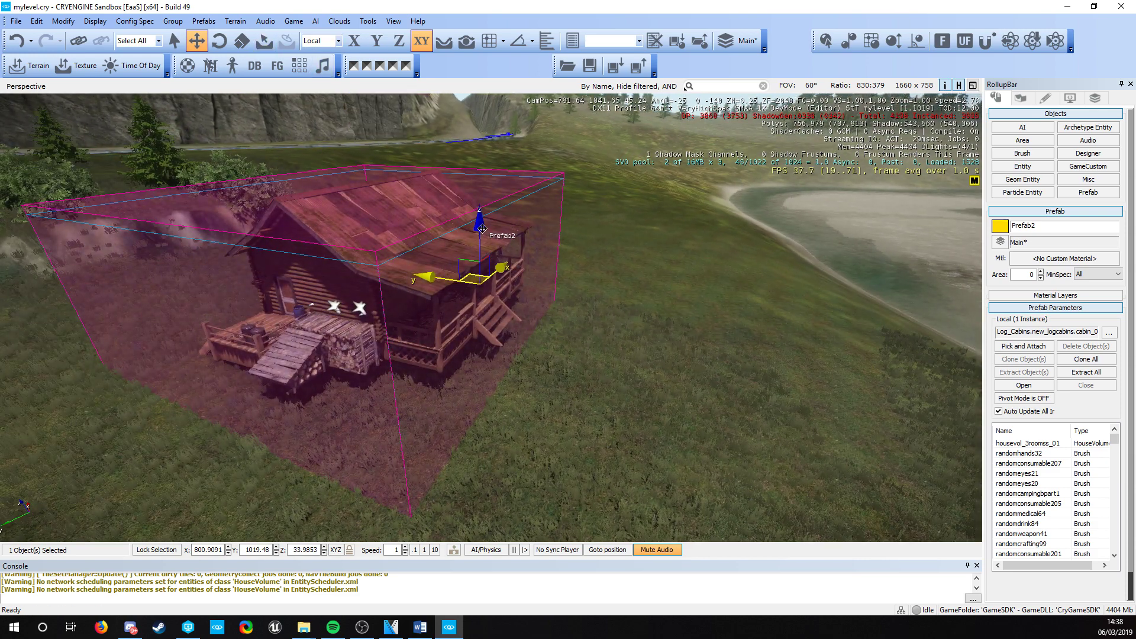
left_click_drag(483, 229, 484, 232)
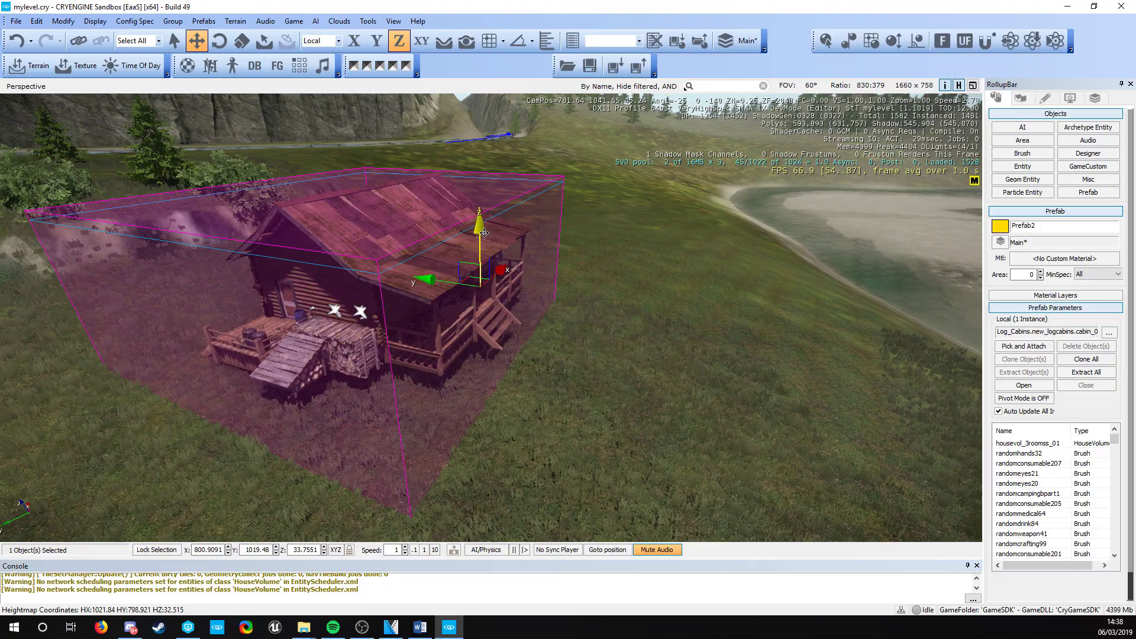
key("a")
right_click_drag(484, 233, 450, 237)
key("d")
key("d")
key("w")
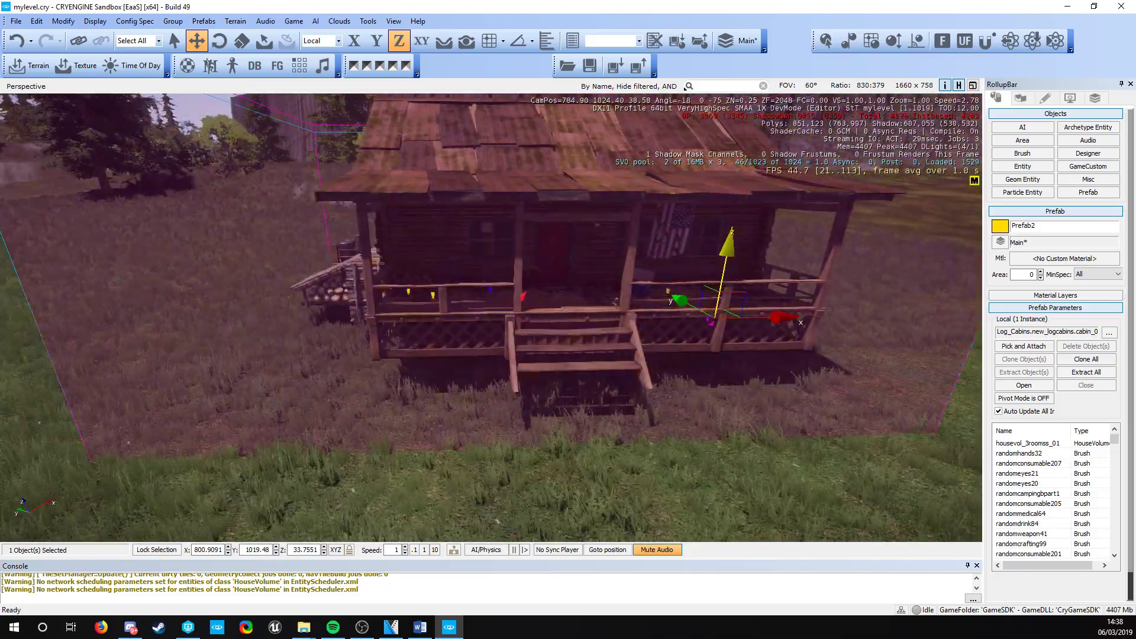
- Deselect the cabin, look it over from outside and set the camera movement speed to 0.1
key("Escape")
key("s")
right_click_drag(560, 324, 532, 413)
key("d")
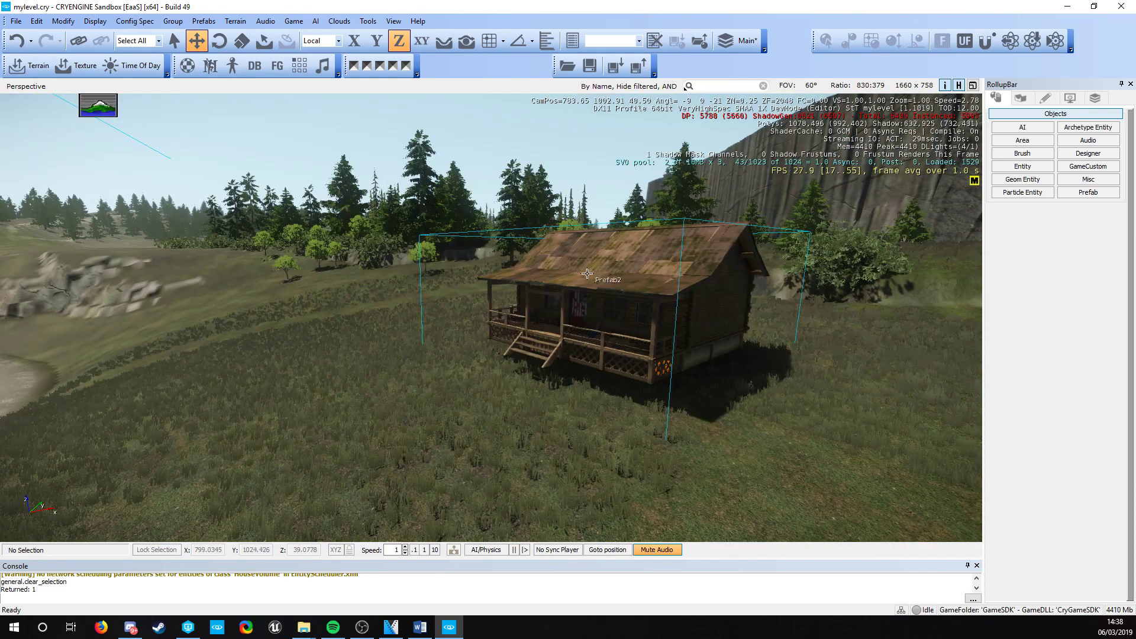
key("w")
right_click_drag(434, 504, 413, 515)
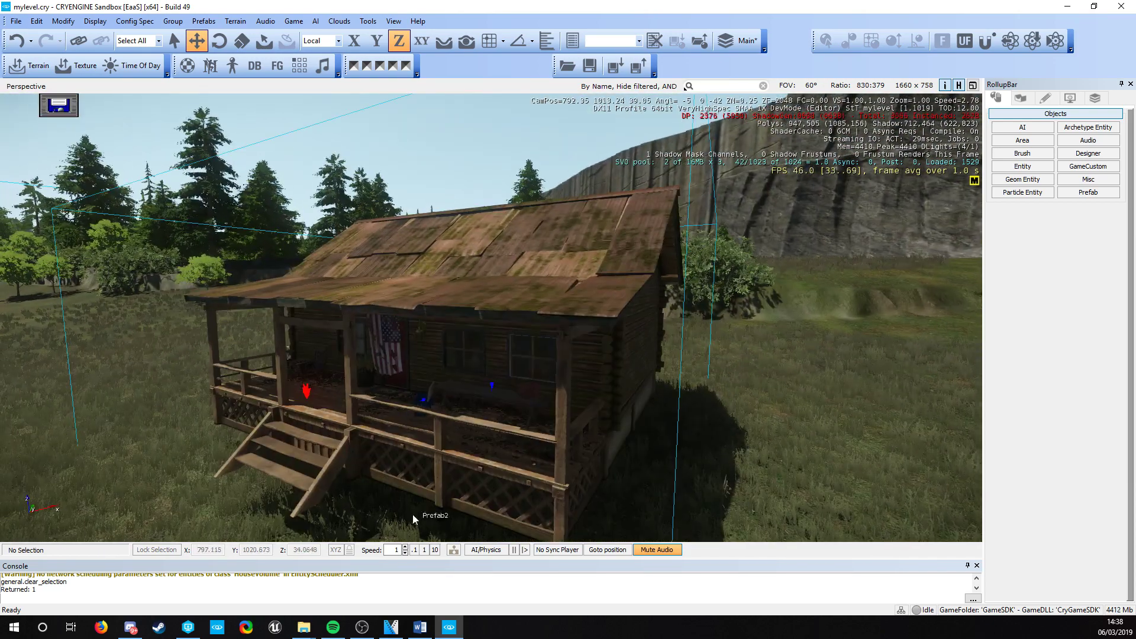
left_click(413, 550)
- Enter the cabin and look through its furnished interior
key("w")
mouse_move(436, 419)
right_mouse_down()
mouse_move(435, 444)
mouse_move(459, 408)
mouse_move(430, 398)
right_mouse_up()
key("a")
key("w")
right_click(429, 397)
right_click_drag(335, 336, 325, 353)
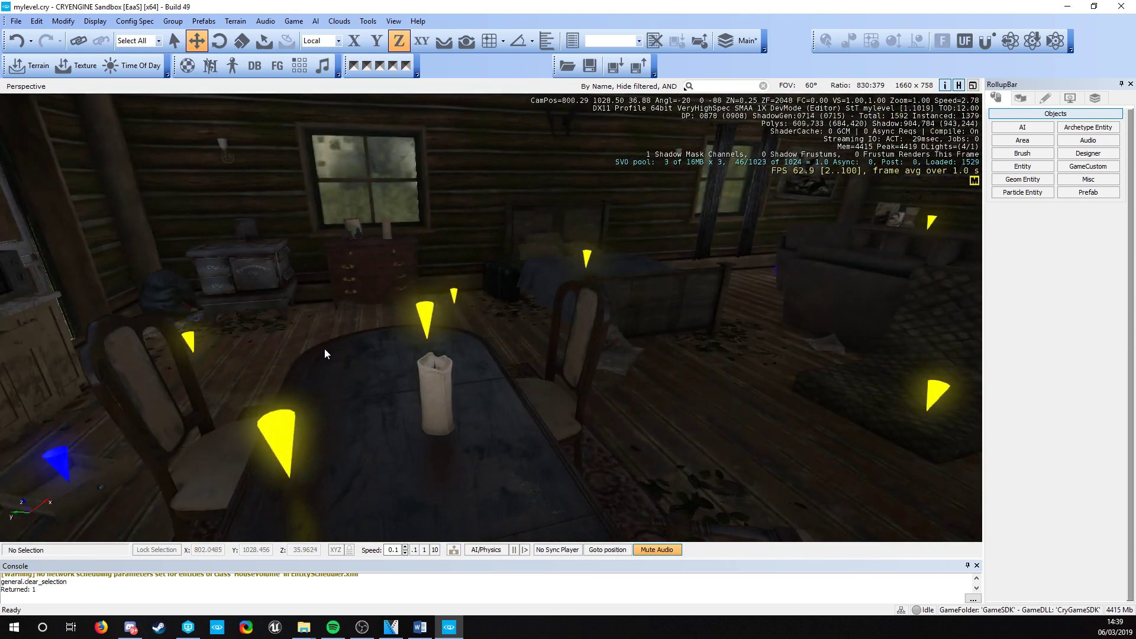
right_click_drag(278, 417, 220, 391)
key("a")
right_click_drag(261, 336, 213, 254)
key("w")
key("s")
key("d")
key("d")
right_click_drag(272, 384, 182, 425)
- Inspect the cabin's exterior around the woodpile, back door and rear deck
key("s")
right_click_drag(234, 304, 229, 283)
key("d")
right_click_drag(497, 385, 468, 382)
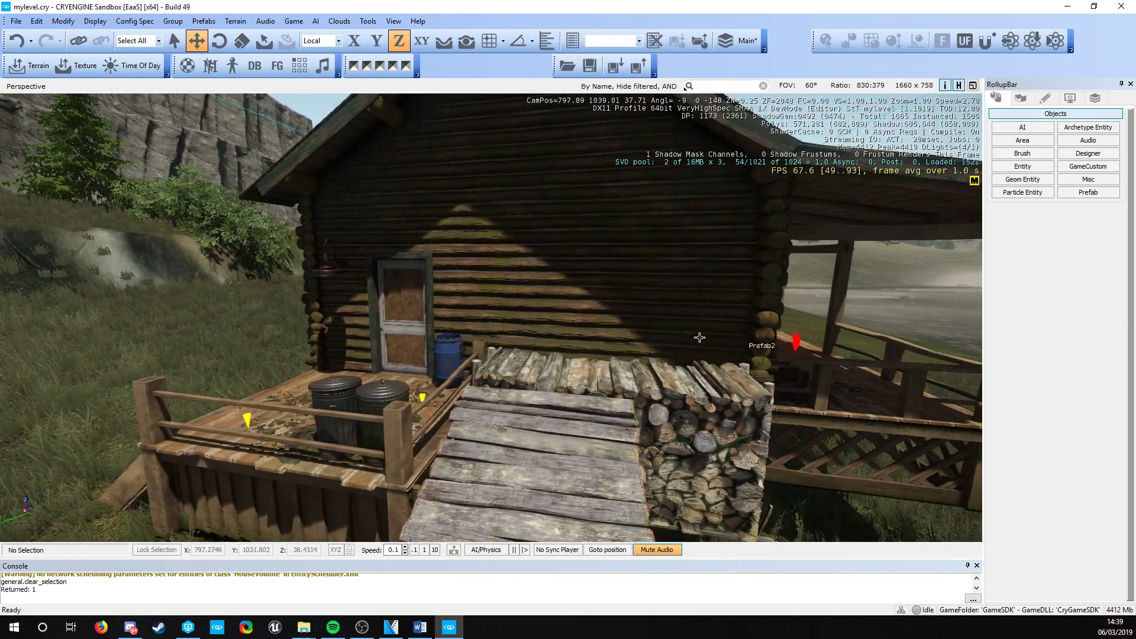
key("d")
right_click_drag(572, 291, 698, 296)
key("a")
key("a")
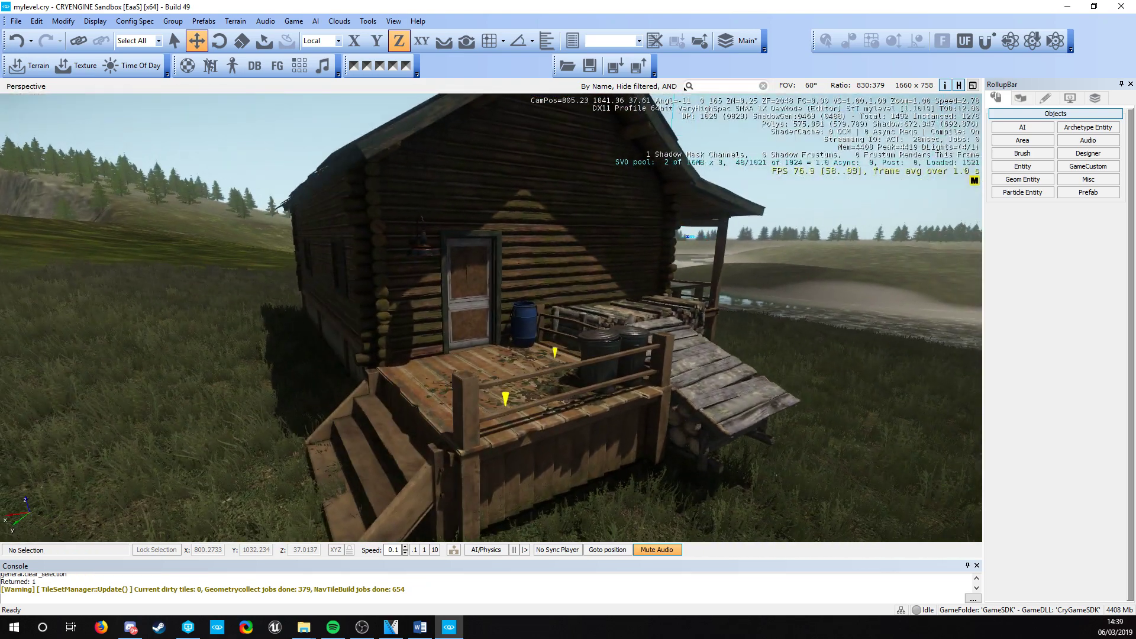
right_click_drag(545, 286, 509, 286)
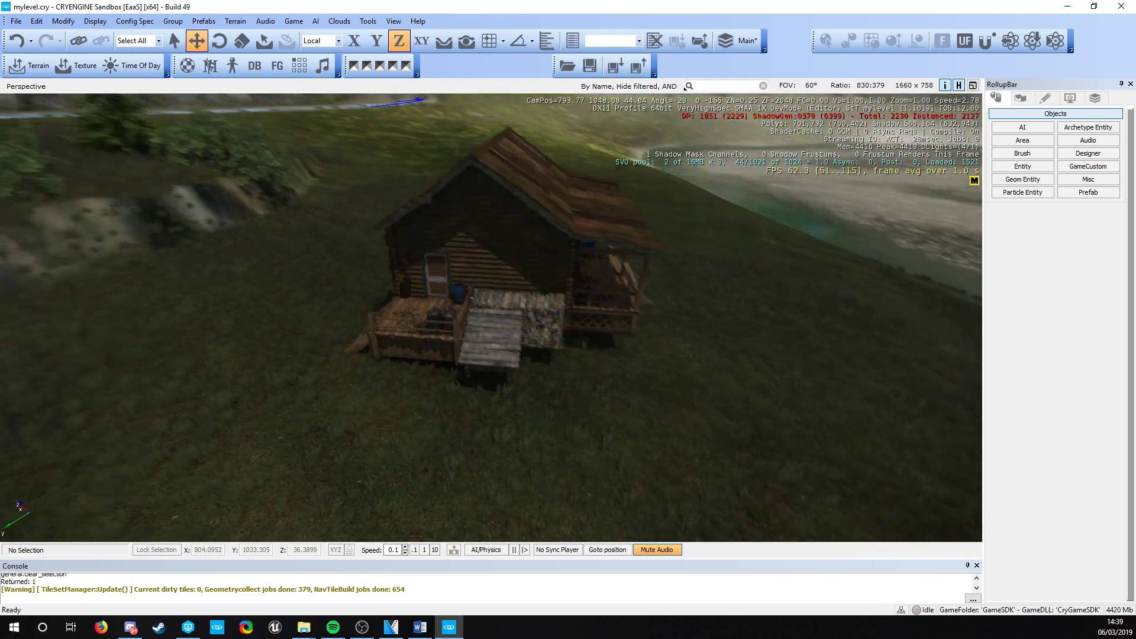
right_click_drag(432, 296, 562, 344)
- Examine from ground level how the porch, woodpile and rear deck meet the terrain
key("w")
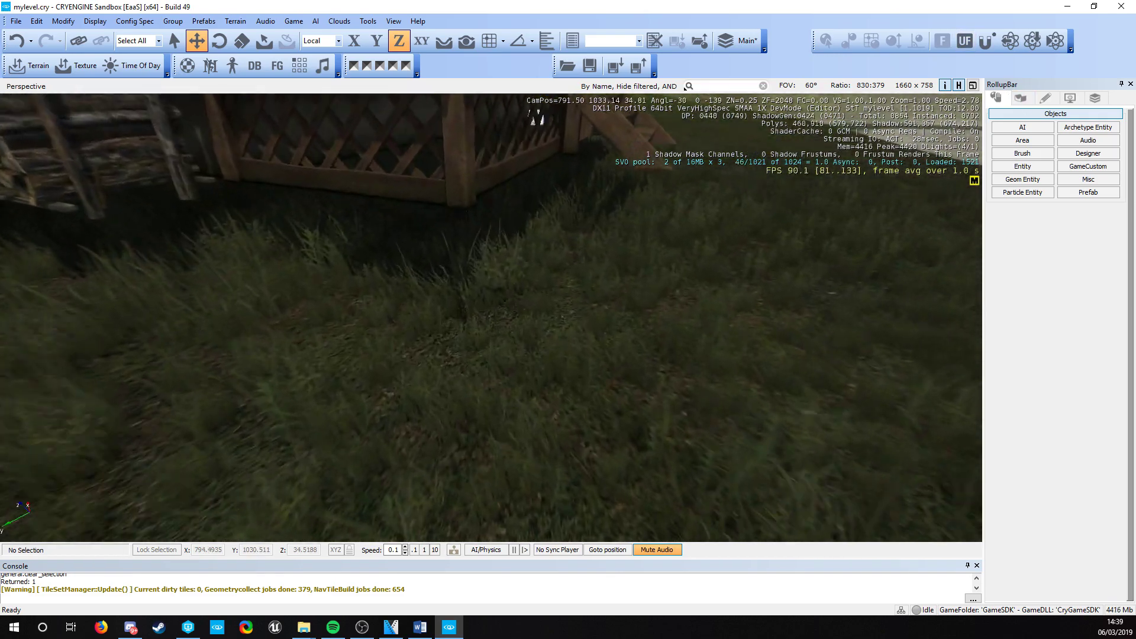
key("w")
key("a")
right_click_drag(320, 439, 335, 374)
key("s")
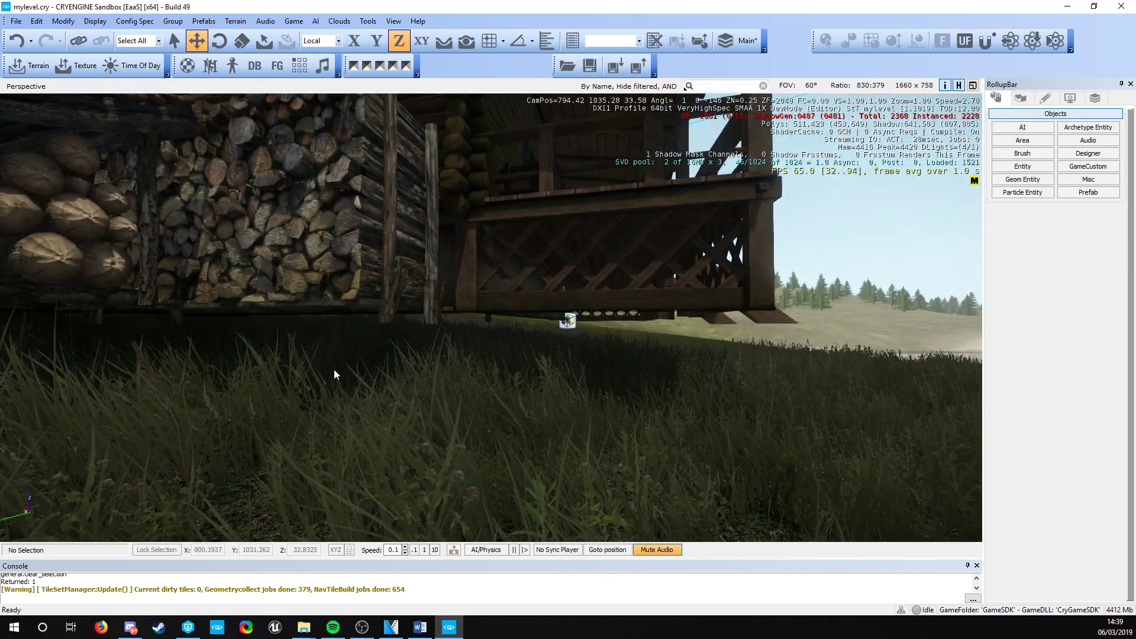
key("s")
right_click_drag(731, 304, 822, 350)
key("a")
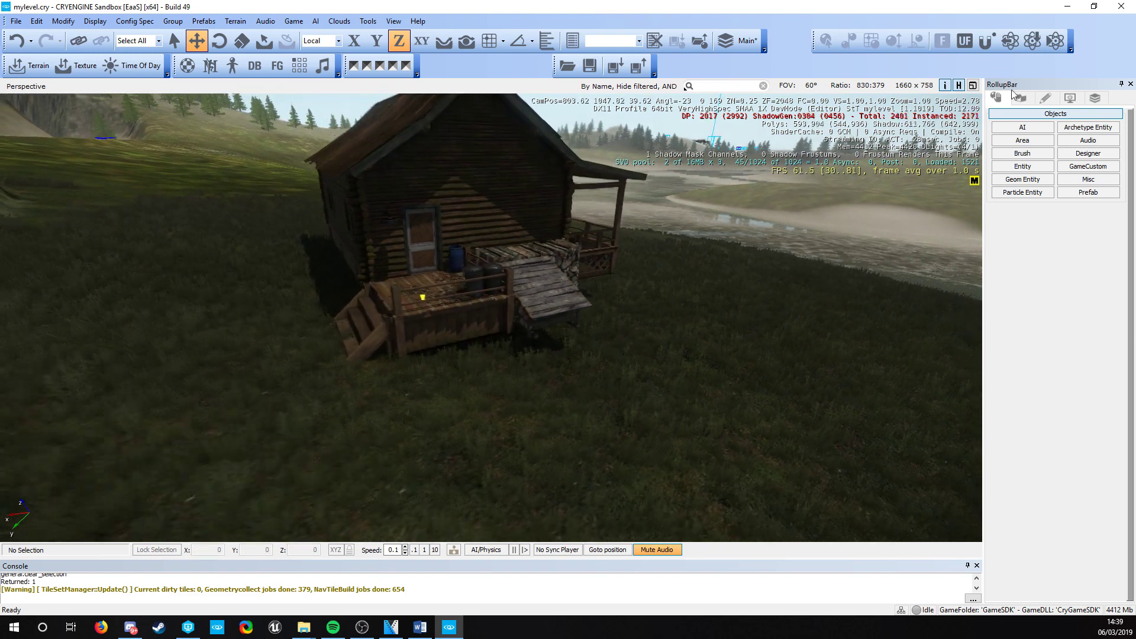
- Start modifying the terrain with the Flatten brush and sample a target height of 33.860 from the ground beside the rear steps
left_click(1021, 99)
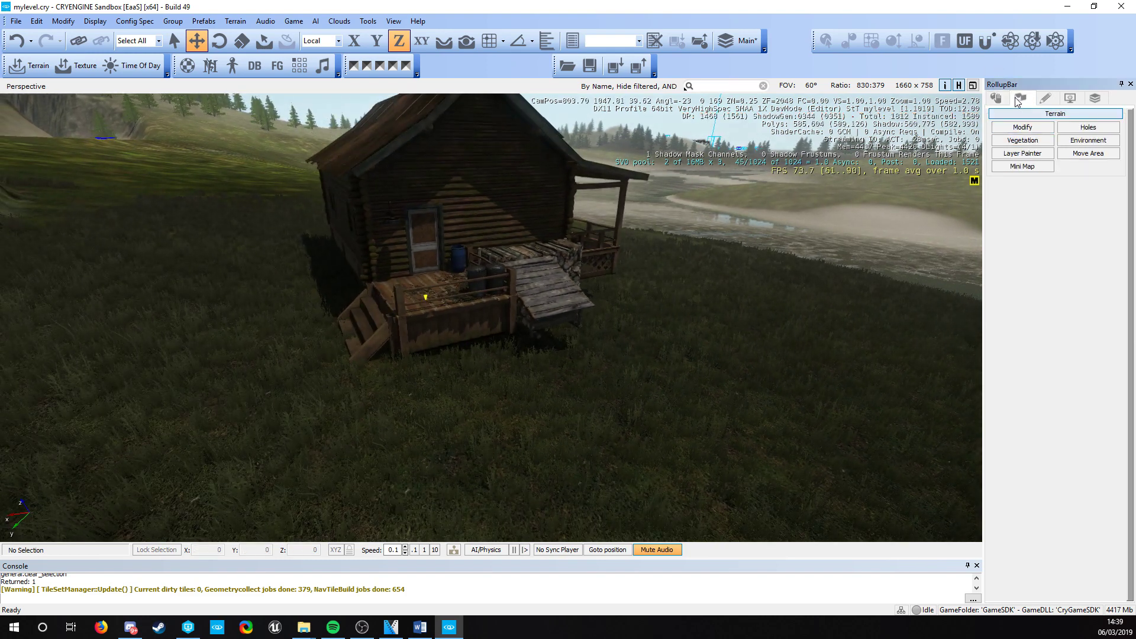
left_click(1023, 127)
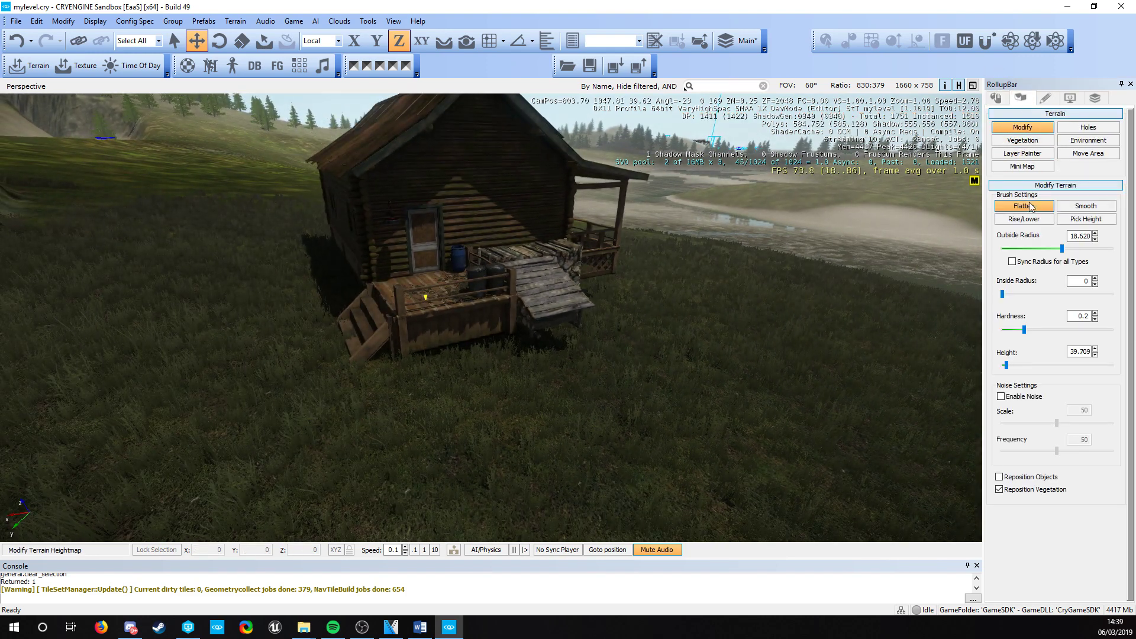
mouse_move(296, 314)
right_mouse_down()
mouse_move(284, 305)
mouse_move(346, 426)
mouse_move(331, 405)
right_mouse_up()
key("w")
key("a")
key("ctrl")
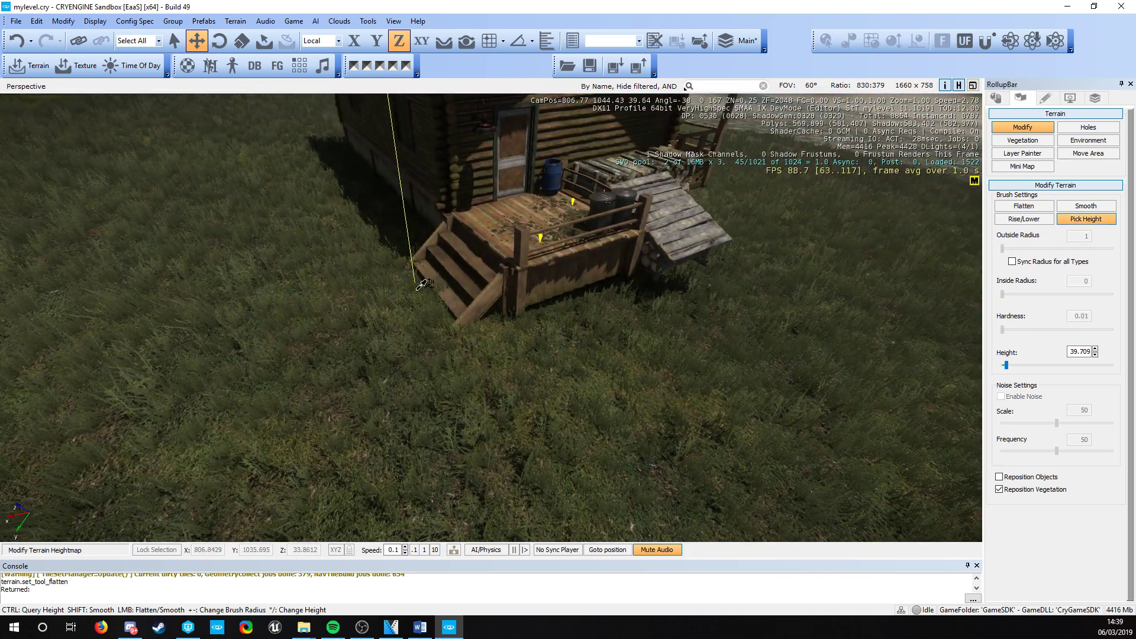
left_click(451, 315, "ctrl")
- Set the Flatten brush's outside radius to about 7.08 and flatten the ground beside the rear deck and woodpile
right_click_drag(451, 315, 378, 314)
key("d")
key("s")
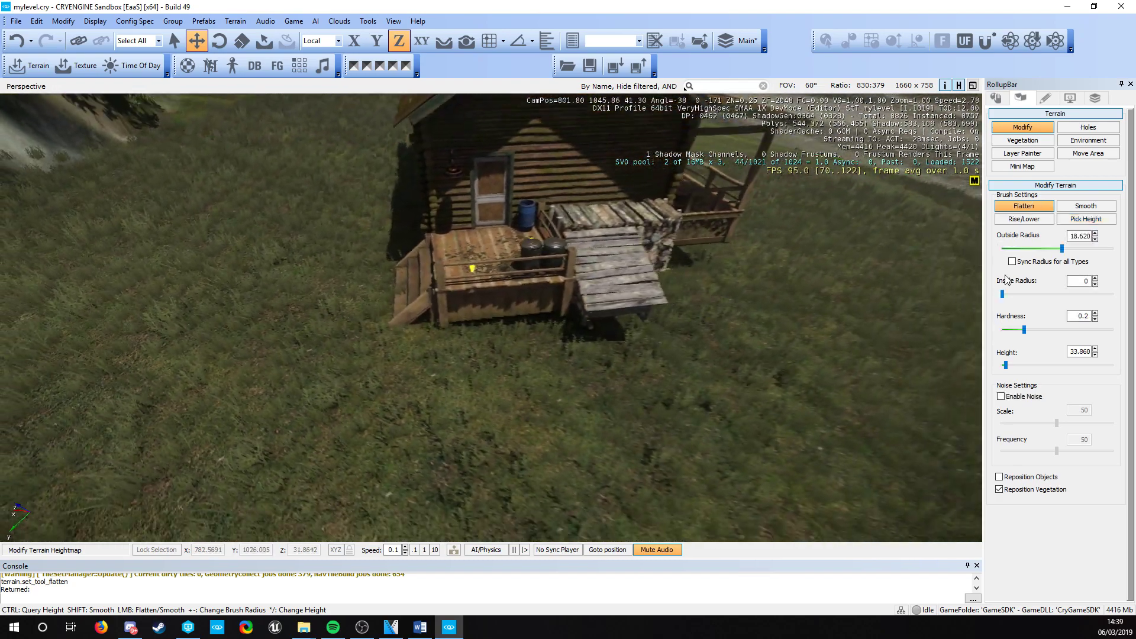
left_click_drag(1047, 251, 1041, 249)
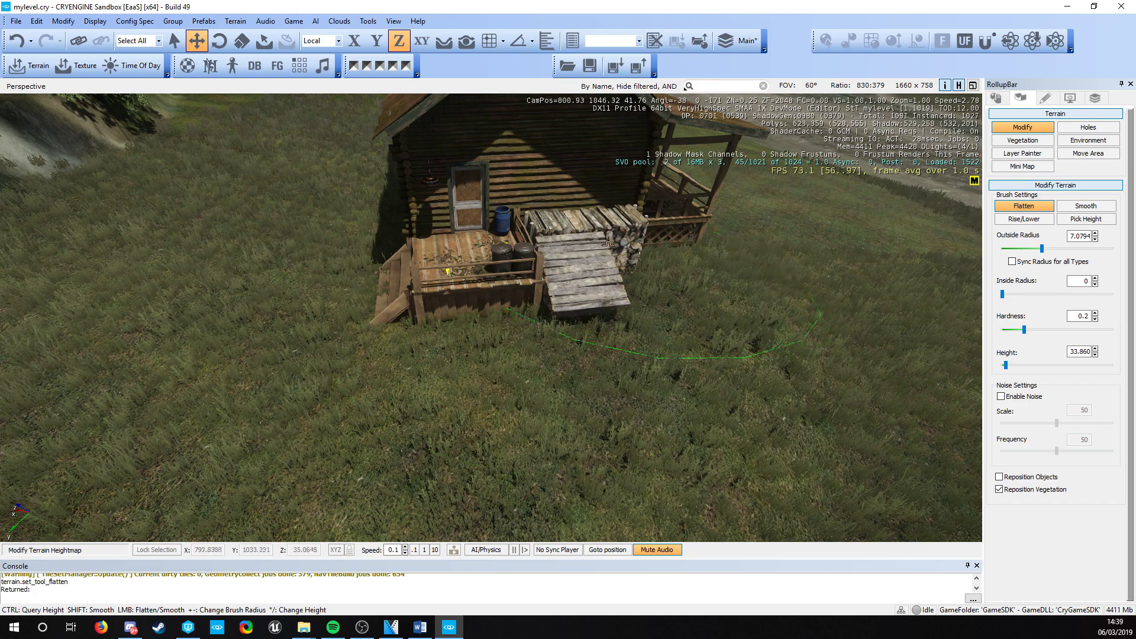
key("d")
key("s")
mouse_move(645, 233)
right_mouse_down()
mouse_move(620, 239)
mouse_move(628, 243)
right_mouse_up()
key("d")
key("s")
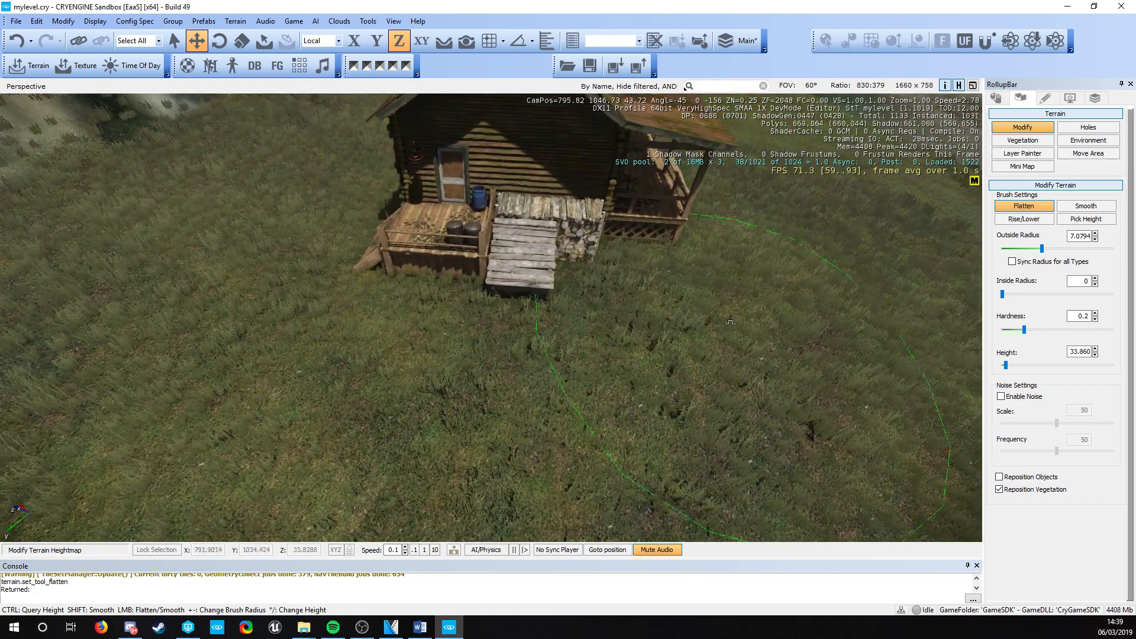
- Flatten the terrain to height 33.860 around the cabin's far side and front porch
mouse_move(510, 316)
right_mouse_down()
mouse_move(503, 260)
mouse_move(568, 290)
mouse_move(385, 304)
mouse_move(307, 295)
right_mouse_up()
key("a")
key("s")
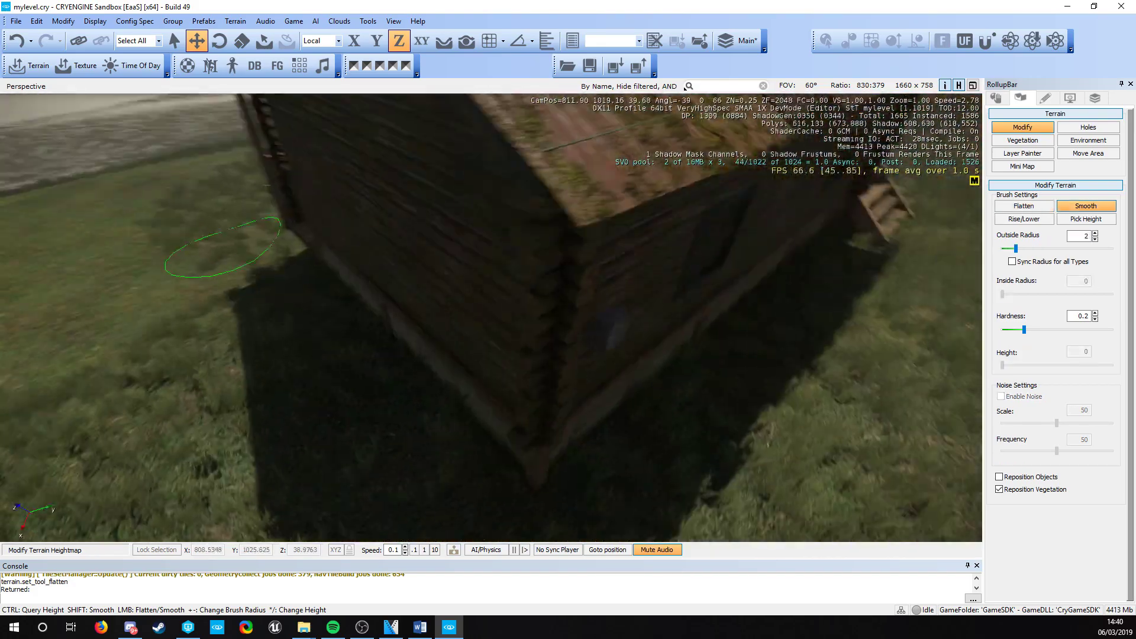
right_click_drag(568, 338, 662, 353, "shift")
key("a")
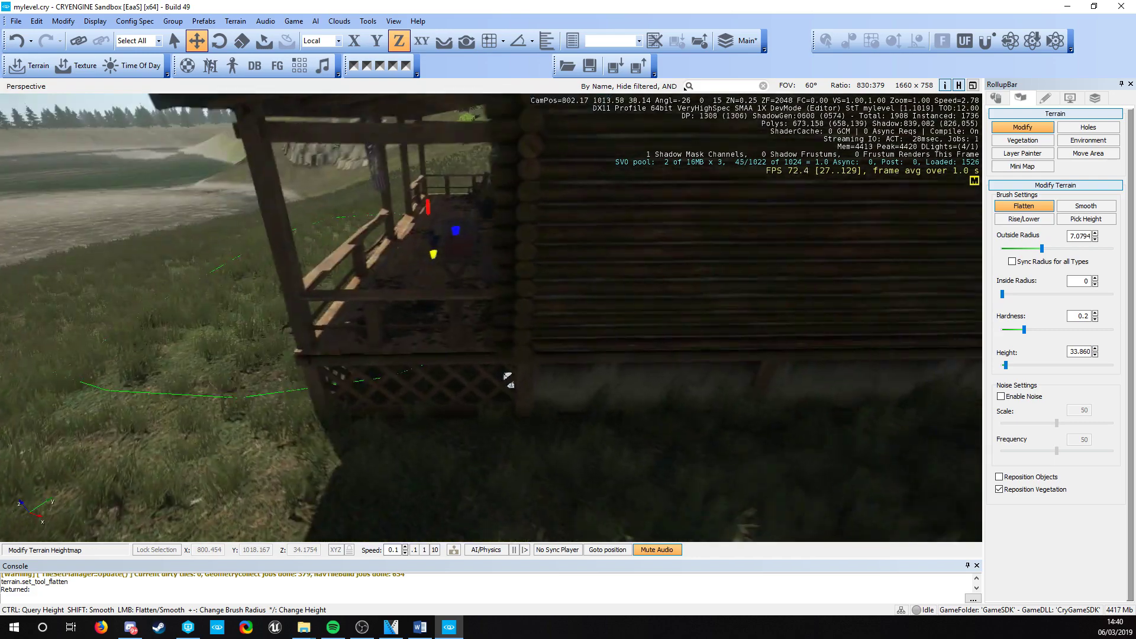
key("a")
key("s")
right_click_drag(508, 378, 557, 360)
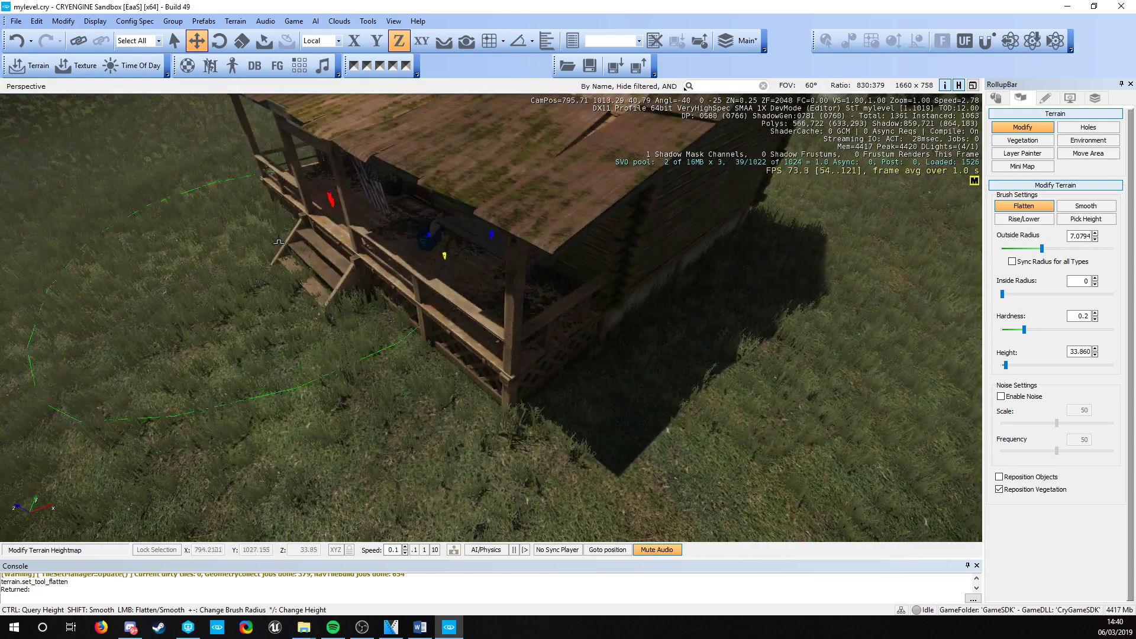
key("a")
right_click_drag(199, 203, 276, 269)
key("s")
- Flatten the sloping ground between the front porch and the river
mouse_move(292, 343)
right_mouse_down()
mouse_move(526, 400)
mouse_move(535, 366)
mouse_move(597, 379)
mouse_move(361, 359)
right_mouse_up()
key("w")
key("s")
key("d")
right_click_drag(522, 392, 259, 242)
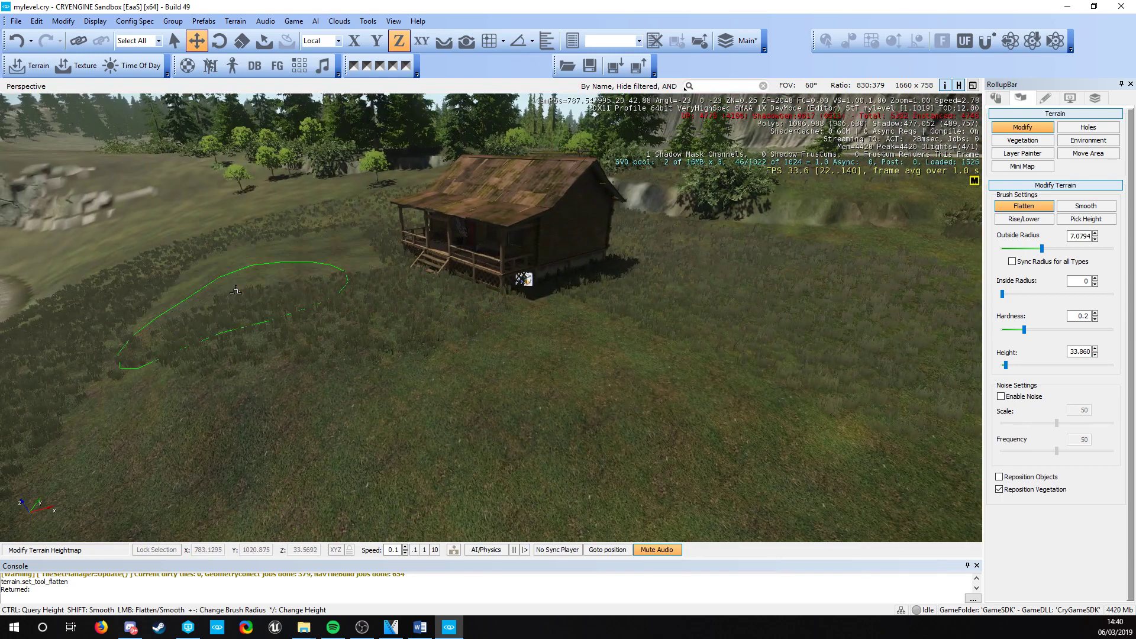
right_click_drag(249, 273, 430, 361)
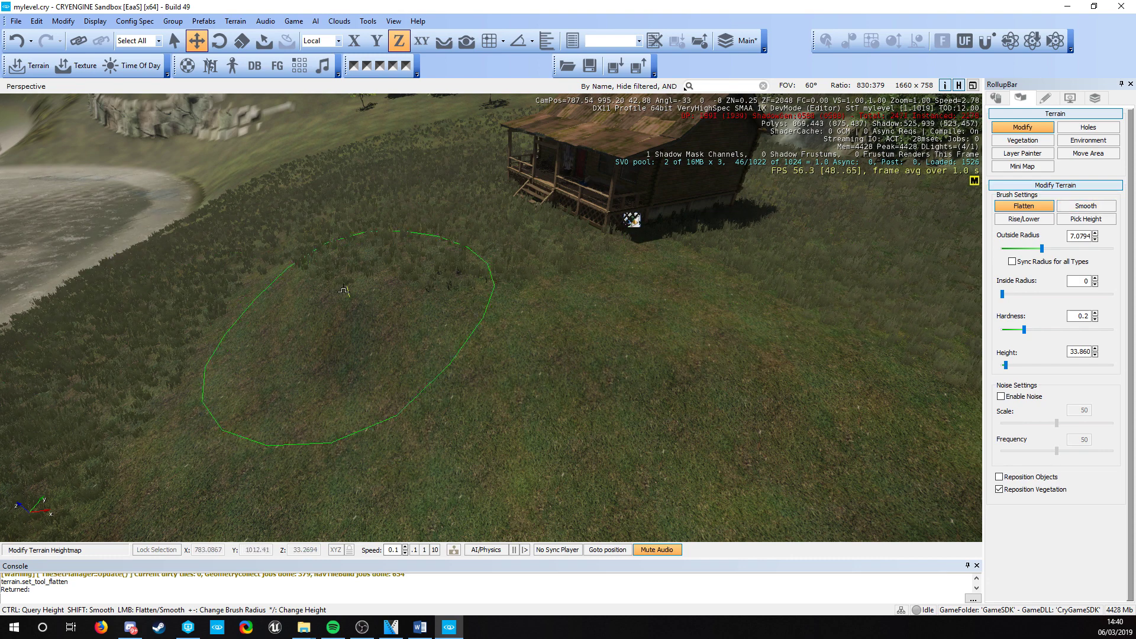
- Enlarge the Smooth brush's outside radius, switch back to Flatten and level the open ground near the porch's front corner
left_click(1090, 208)
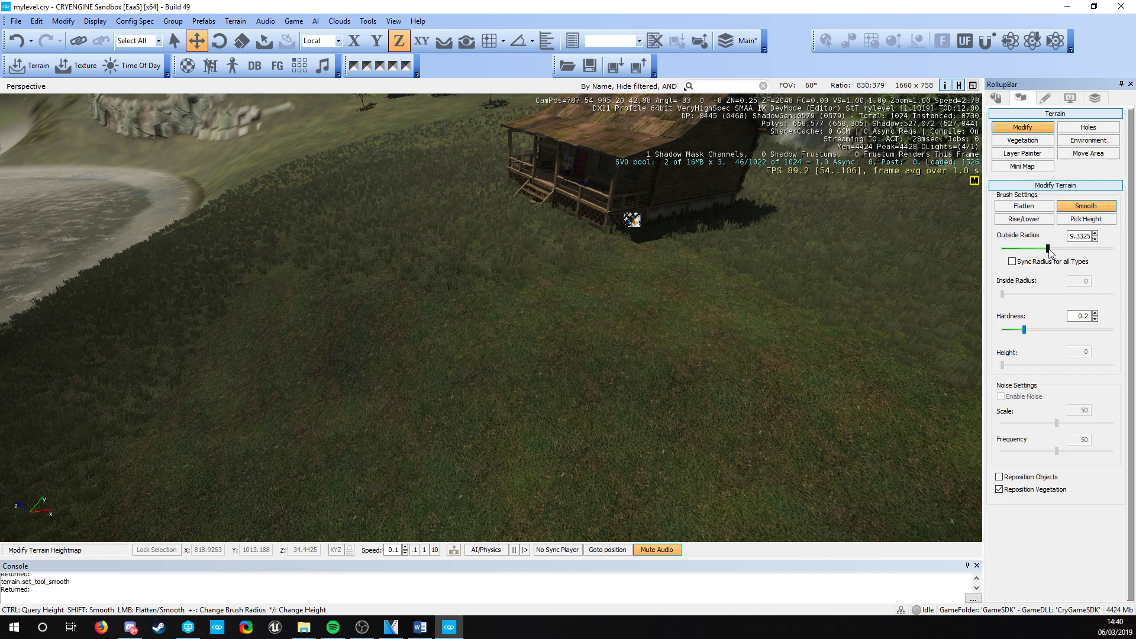
left_click(1023, 206)
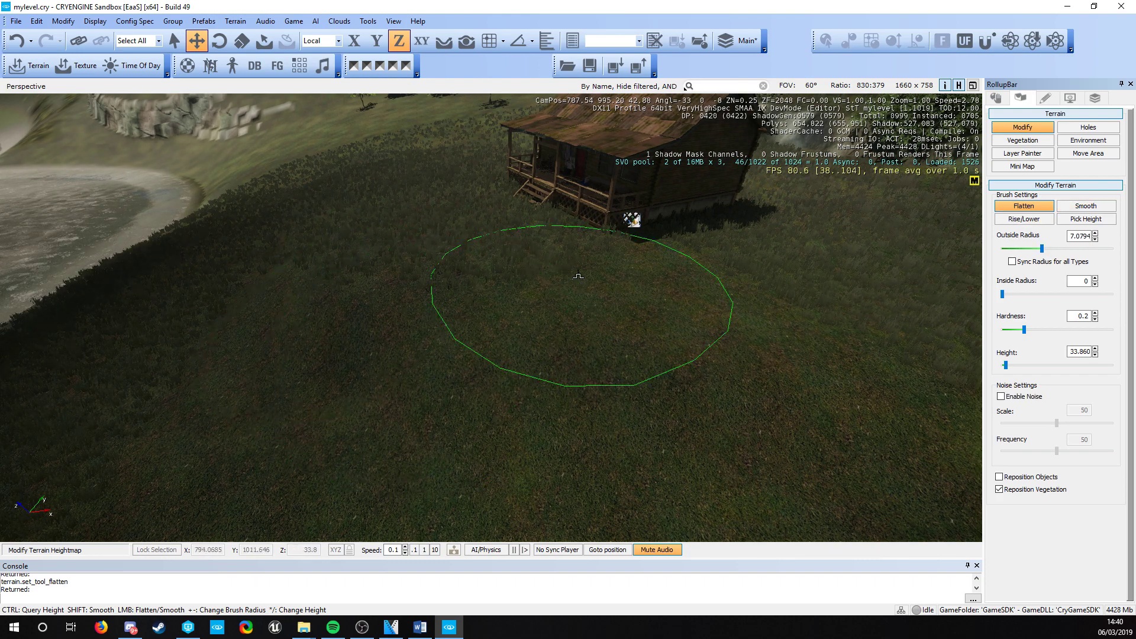
key("w")
mouse_move(458, 287)
right_mouse_down()
mouse_move(474, 314)
mouse_move(553, 281)
right_mouse_up()
right_click_drag(664, 340, 510, 305)
key("s")
key("a")
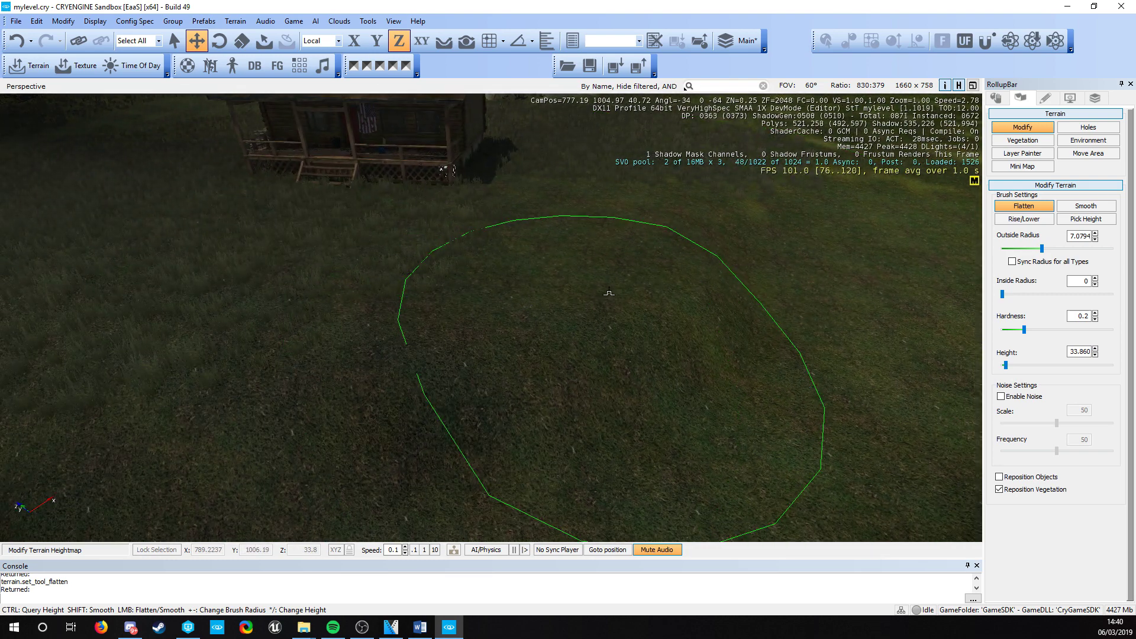
- Smooth the flattened terrain and its edges in front of the cabin with an outside radius of about 11.75
left_click(1090, 204)
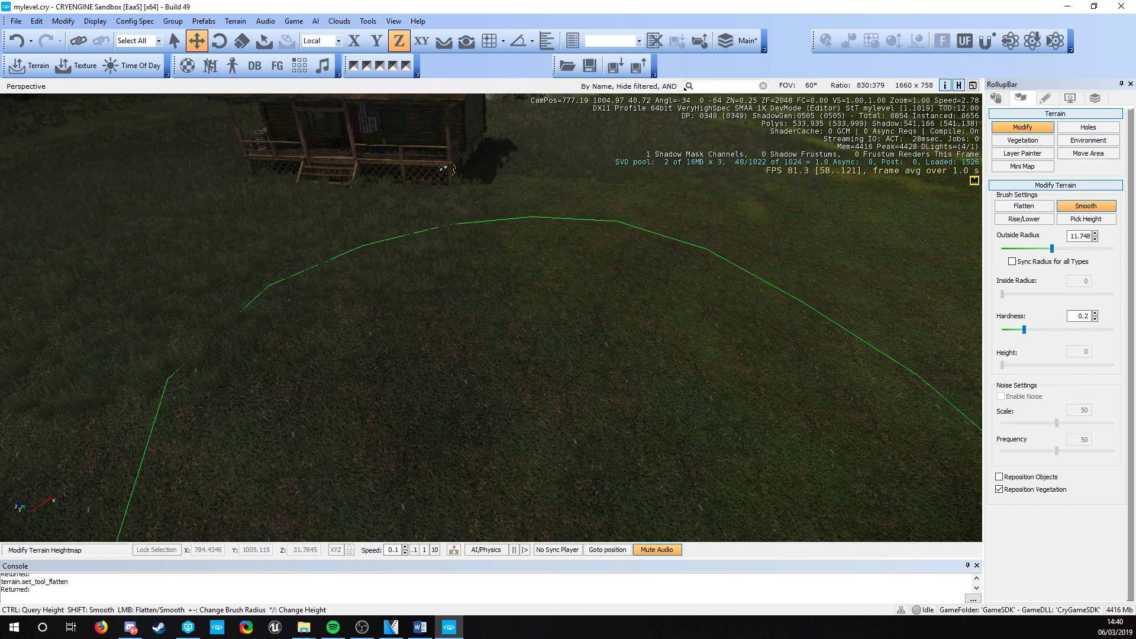
right_click_drag(507, 421, 507, 420)
key("shift+s")
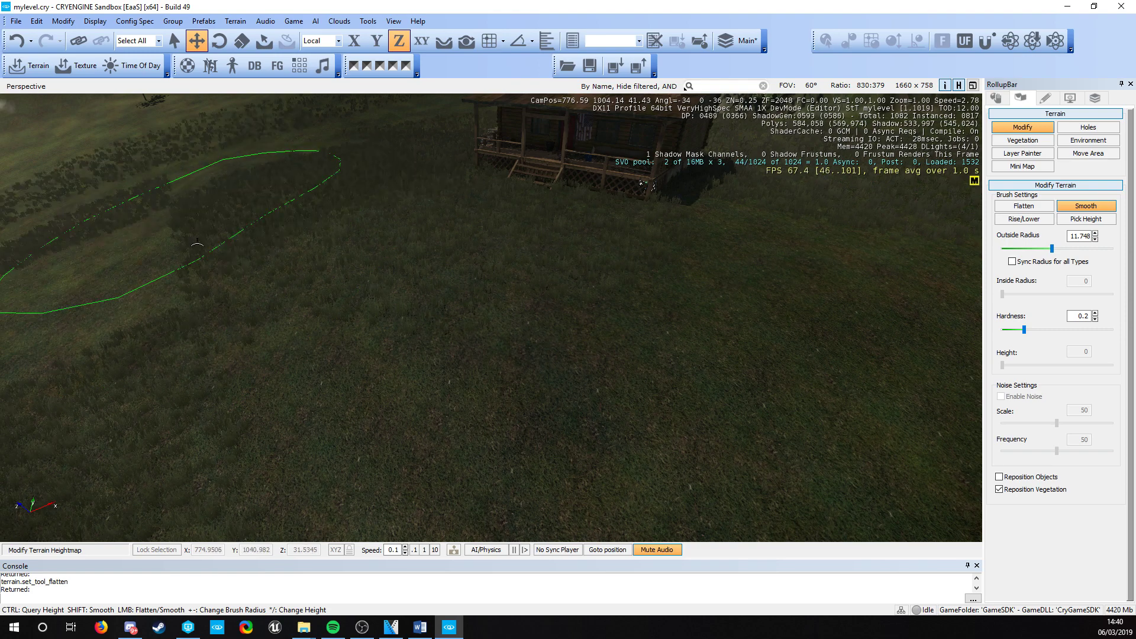
left_click_drag(303, 243, 267, 296)
mouse_move(402, 358)
left_mouse_down("shift")
mouse_move(177, 295)
mouse_move(304, 338)
mouse_move(255, 263)
mouse_move(89, 190)
mouse_move(301, 336)
left_mouse_up("shift")
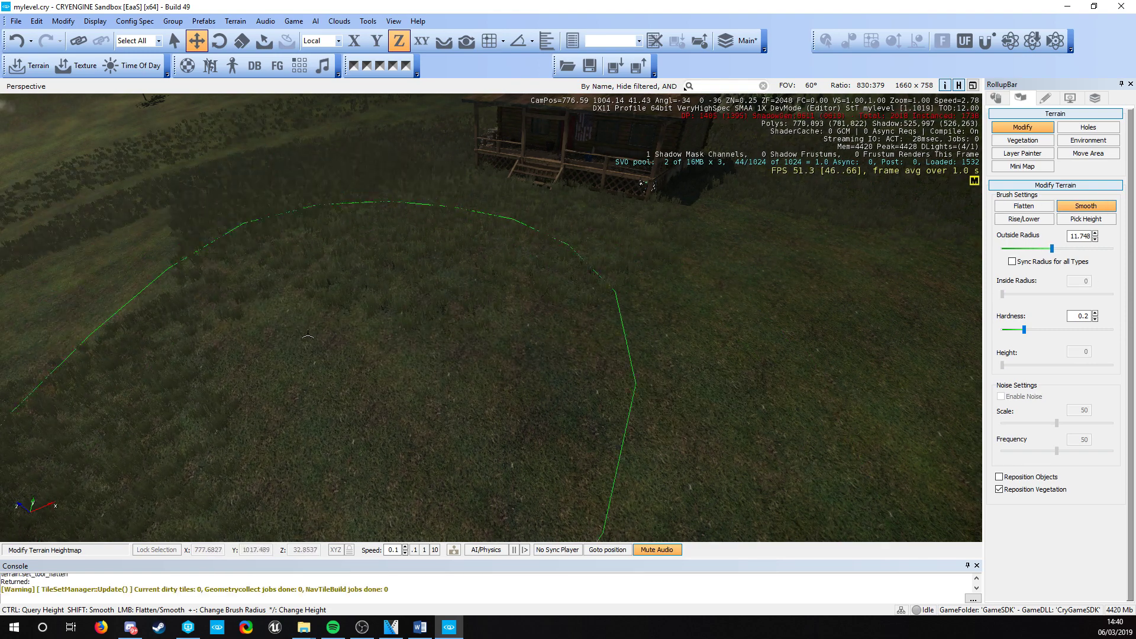
key("s")
mouse_move(248, 308)
right_mouse_down()
mouse_move(235, 304)
mouse_move(261, 319)
right_mouse_up()
key("s")
mouse_move(379, 347)
left_mouse_down("shift")
mouse_move(710, 331)
mouse_move(523, 338)
left_mouse_up("shift")
right_click_drag(524, 340, 364, 357)
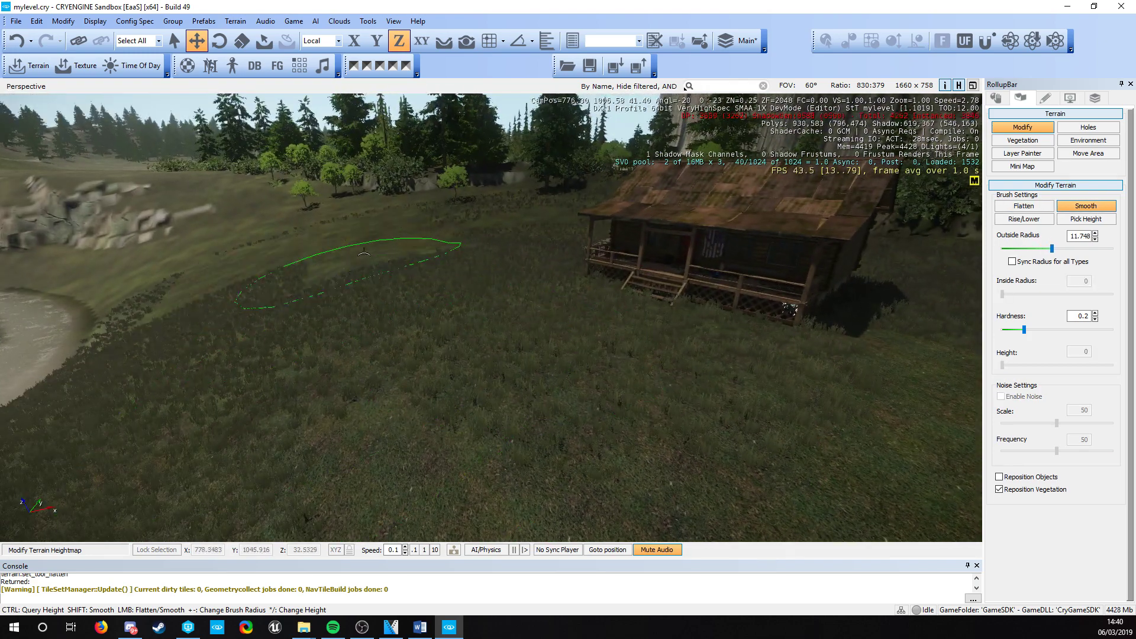
- Start painting filed_grass_merged vegetation with a brush radius of about 9.71 and cover the bare ground near the porch corner
key("d")
mouse_move(397, 245)
right_mouse_down()
mouse_move(396, 329)
mouse_move(405, 302)
mouse_move(291, 375)
mouse_move(374, 413)
mouse_move(376, 223)
right_mouse_up()
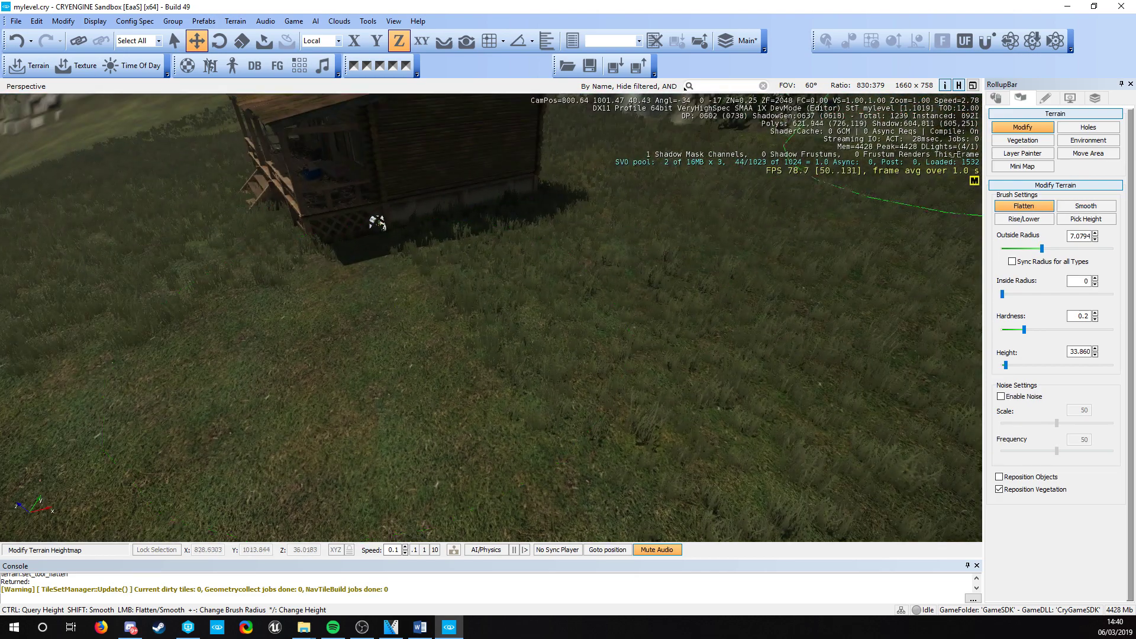
left_click(1044, 139)
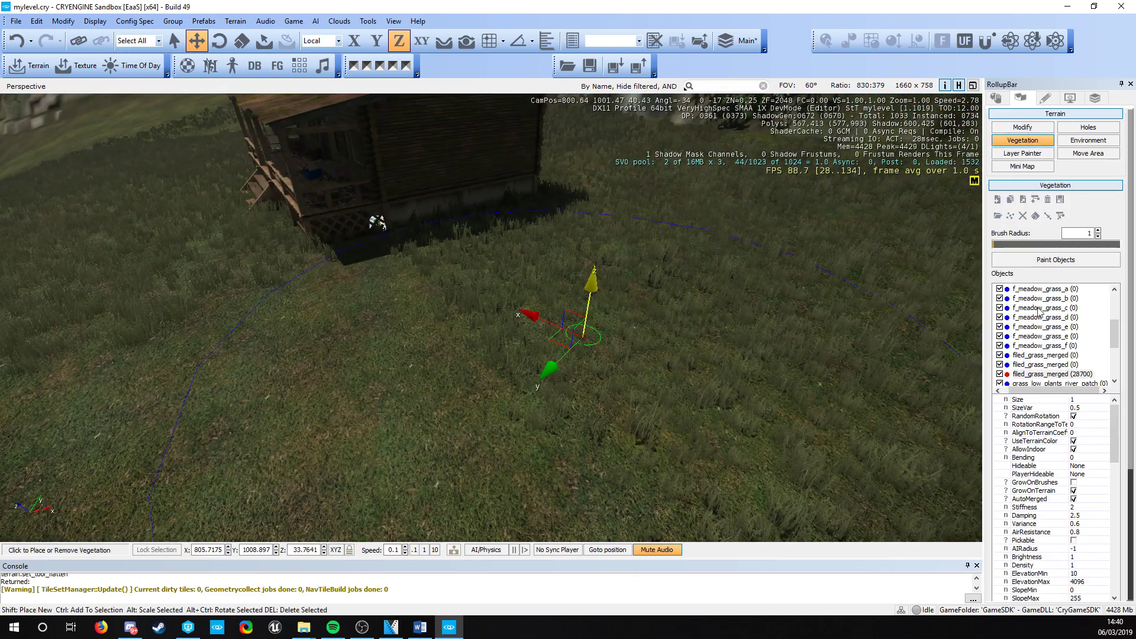
left_click(1056, 260)
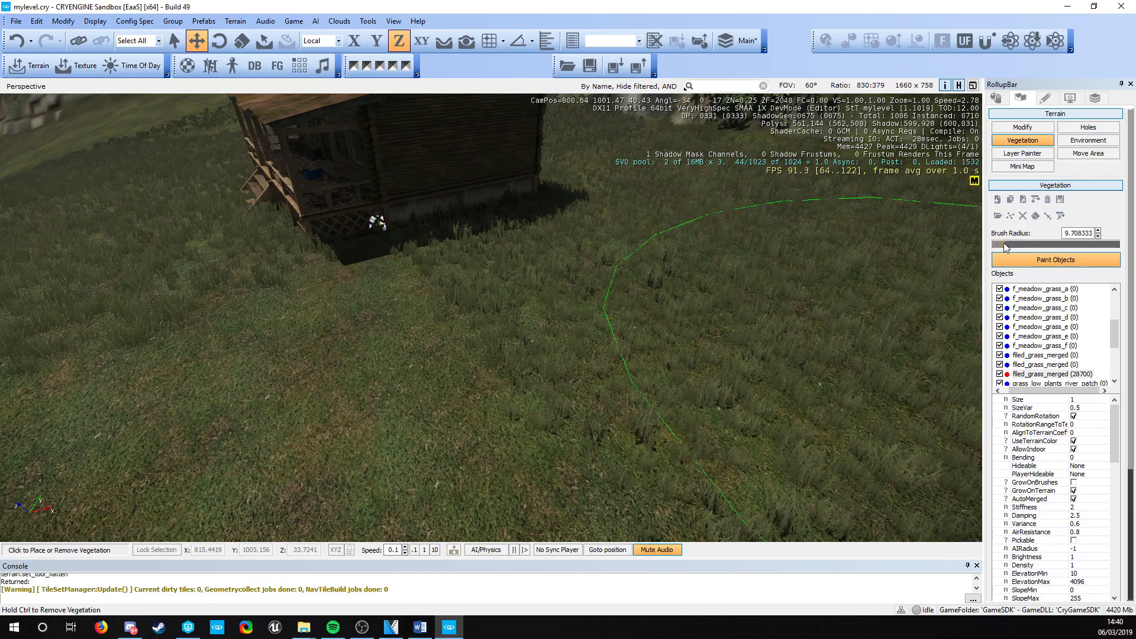
right_click_drag(592, 296, 499, 293)
key("s")
left_click_drag(499, 293, 426, 337)
right_click_drag(426, 337, 237, 320)
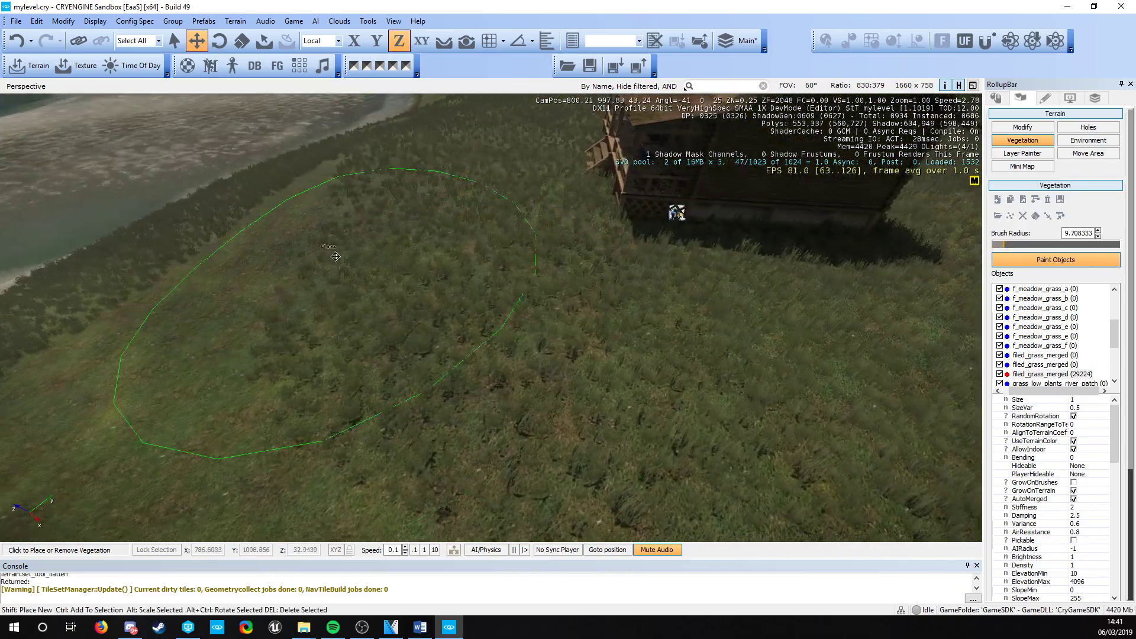
- Paint more filed_grass_merged over the bare slope toward the river and the open ground beside the cabin
right_click_drag(170, 312, 170, 312)
left_click_drag(426, 335, 258, 393)
right_click_drag(259, 393, 259, 393)
left_click_drag(259, 393, 241, 296)
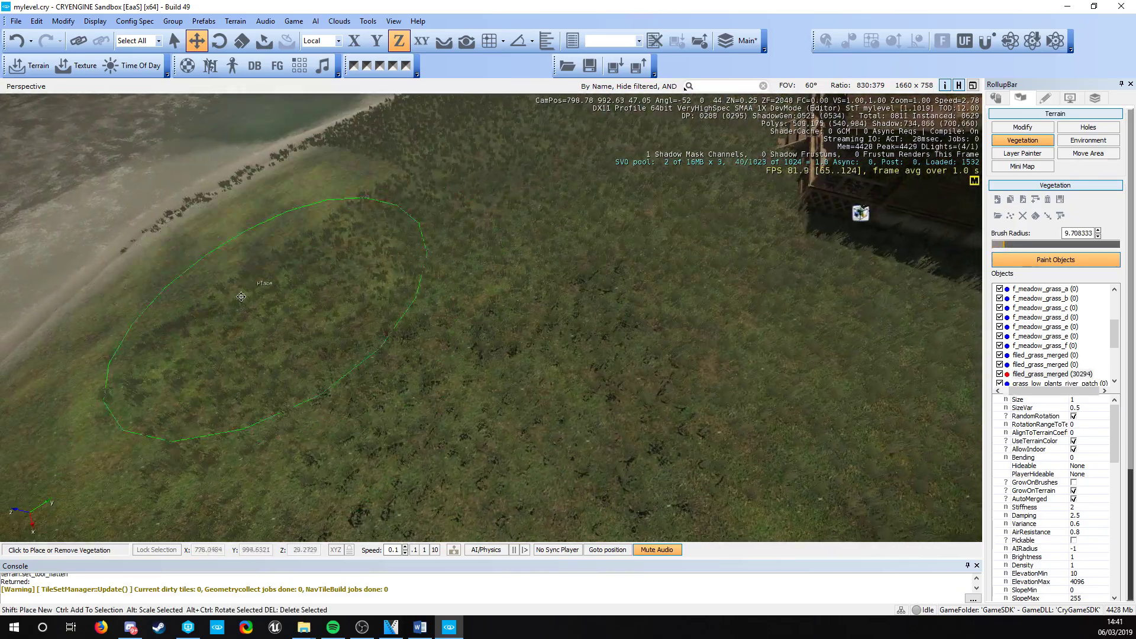
right_click_drag(181, 362, 345, 331)
left_click_drag(345, 331, 533, 321)
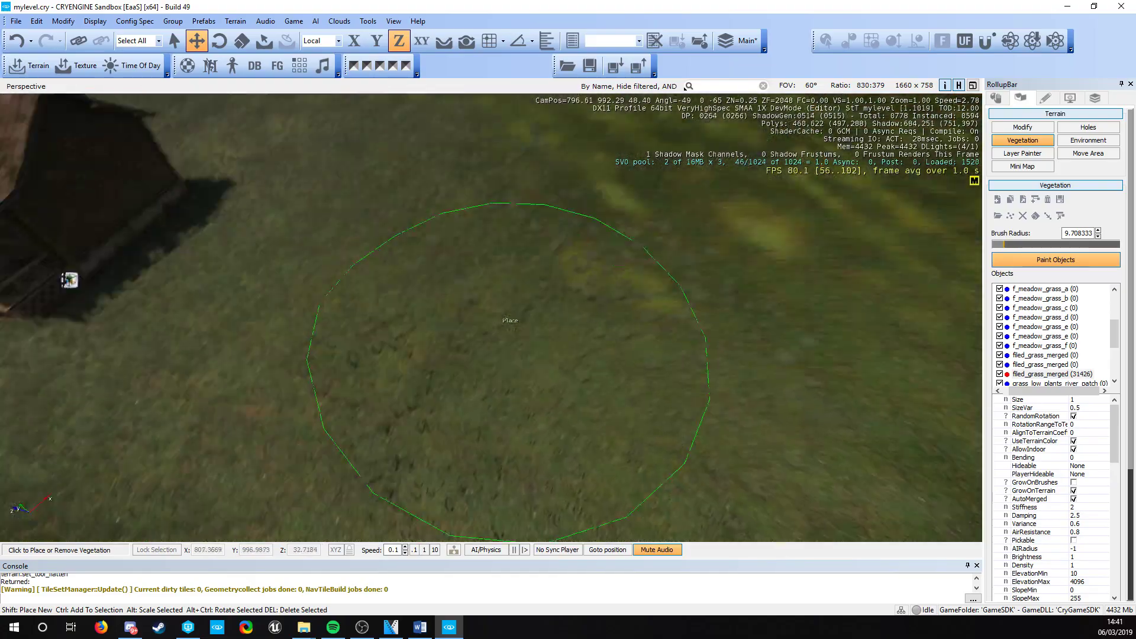
right_click_drag(532, 320, 533, 321)
left_click_drag(533, 321, 595, 320)
left_click_drag(474, 258, 426, 355)
- Set the vegetation brush radius to 1 and start erasing the filed_grass_merged grass growing beneath the cabin
key("w")
mouse_move(427, 355)
right_mouse_down()
mouse_move(320, 313)
mouse_move(325, 296)
mouse_move(426, 296)
right_mouse_up()
right_click_drag(927, 251, 927, 251)
right_click_drag(829, 284, 568, 260)
key("s")
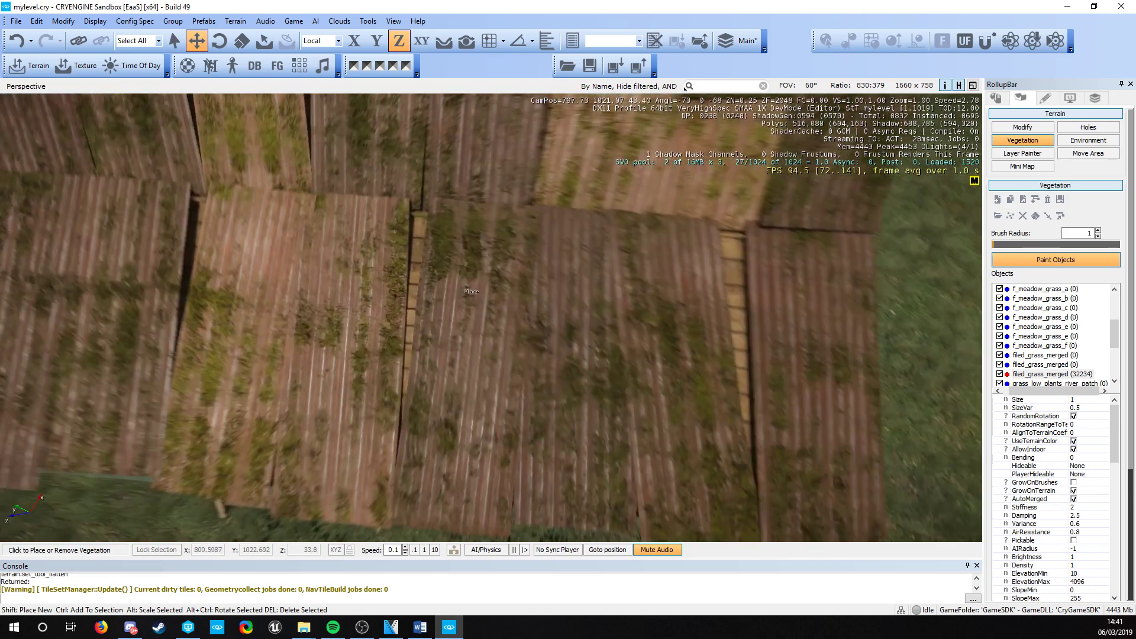
key("w")
mouse_move(464, 288)
right_mouse_down()
mouse_move(465, 185)
mouse_move(468, 301)
mouse_move(474, 289)
right_mouse_up()
left_click_drag(474, 289, 377, 241, "ctrl")
right_click_drag(377, 241, 475, 304)
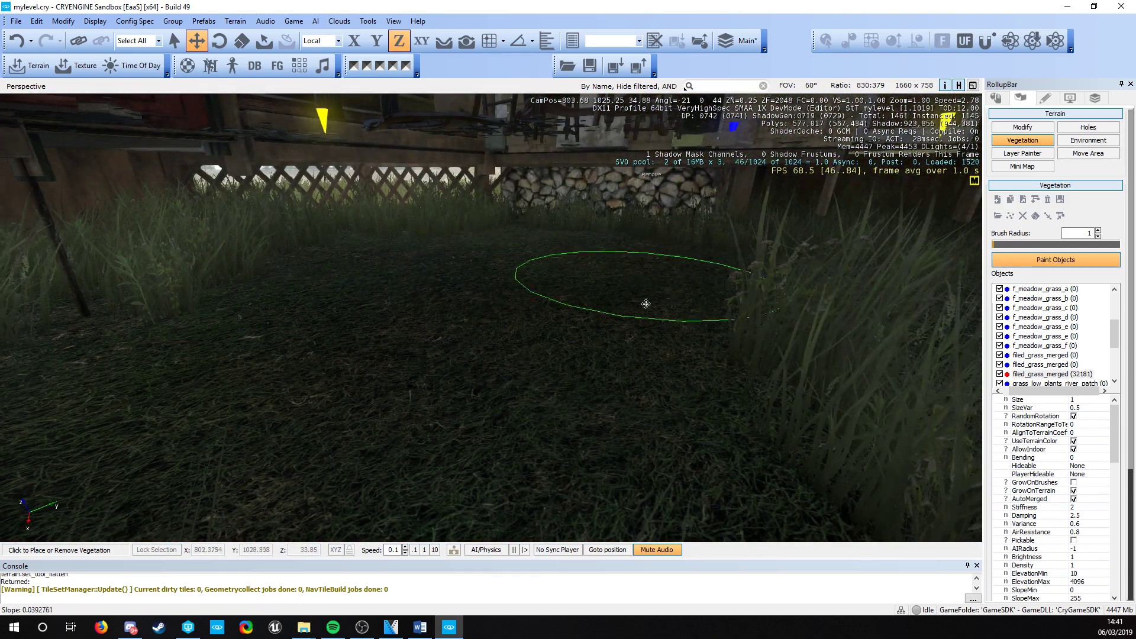
- Erase the filed_grass_merged grass under the cabin around the support posts and beside the stacked firewood
mouse_move(836, 452)
right_mouse_down()
mouse_move(583, 406)
mouse_move(476, 401)
right_mouse_up()
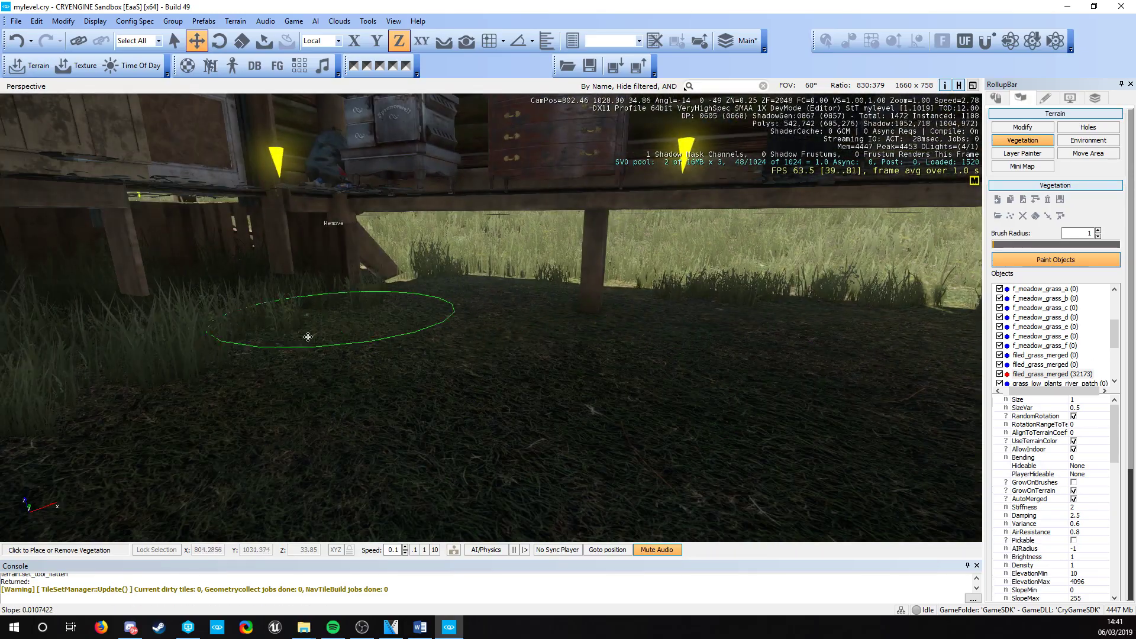
key("w")
mouse_move(226, 323)
right_mouse_down()
mouse_move(644, 332)
mouse_move(621, 319)
right_mouse_up()
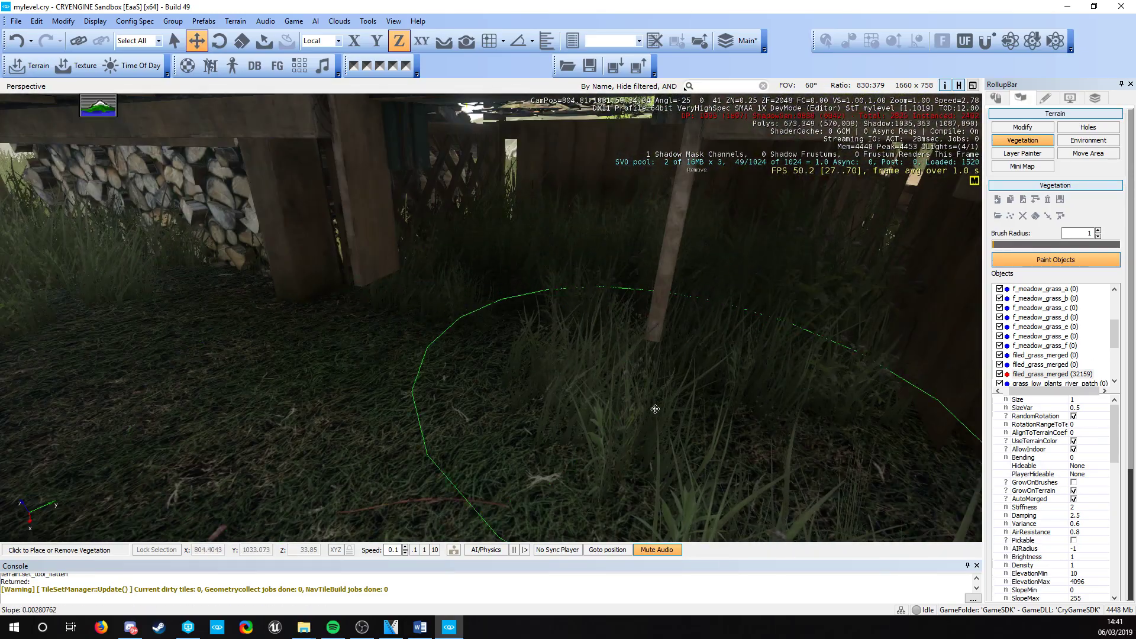
mouse_move(622, 319)
left_mouse_down("ctrl")
mouse_move(560, 293)
mouse_move(599, 271)
mouse_move(707, 264)
mouse_move(656, 400)
left_mouse_up("ctrl")
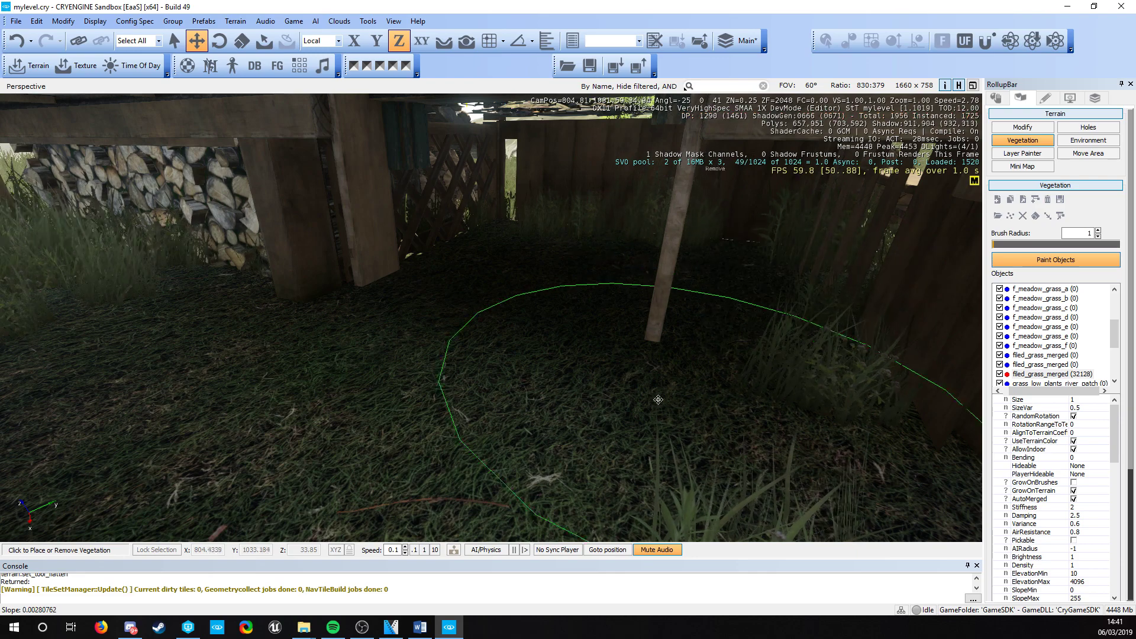
key("w")
mouse_move(657, 401)
right_mouse_down()
mouse_move(438, 414)
mouse_move(313, 333)
right_mouse_up()
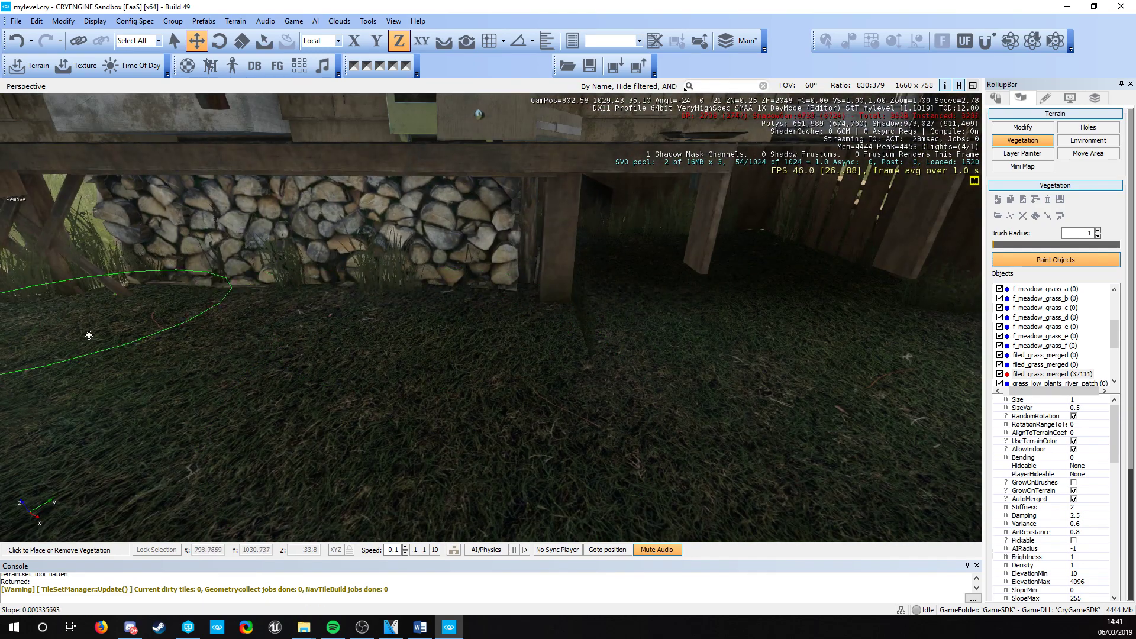
mouse_move(235, 285)
right_mouse_down()
mouse_move(347, 346)
mouse_move(481, 333)
right_mouse_up()
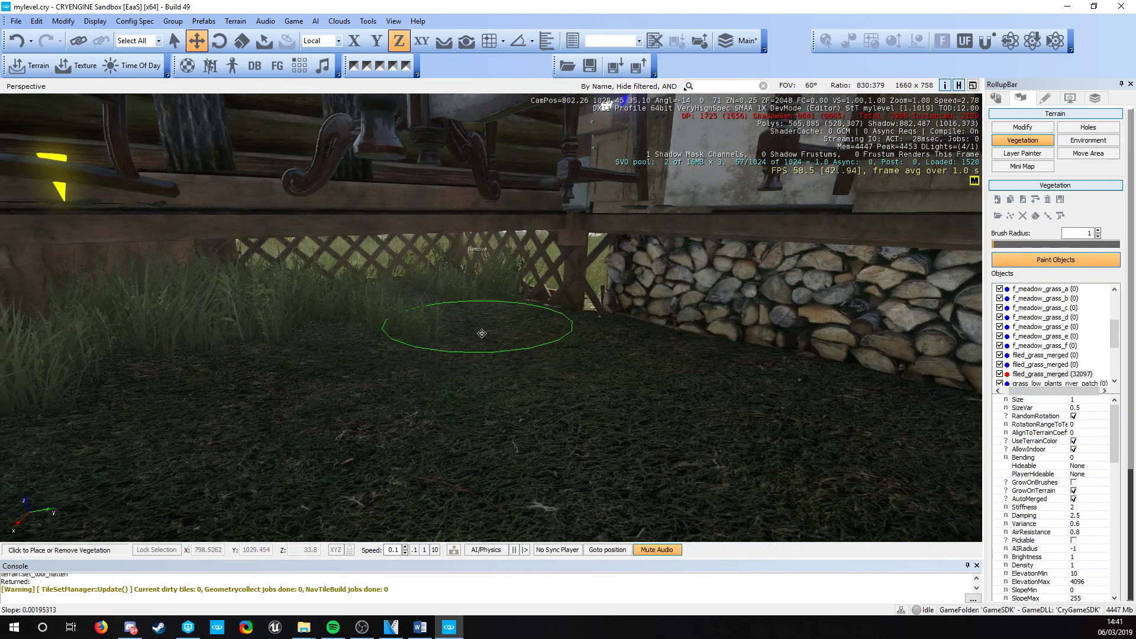
- Erase the grass clumps along the lattice skirting at the side of the cabin's underfloor area
mouse_move(84, 371)
right_mouse_down()
mouse_move(380, 348)
mouse_move(431, 367)
mouse_move(647, 365)
right_mouse_up()
key("a")
left_click_drag(647, 365, 450, 314, "ctrl")
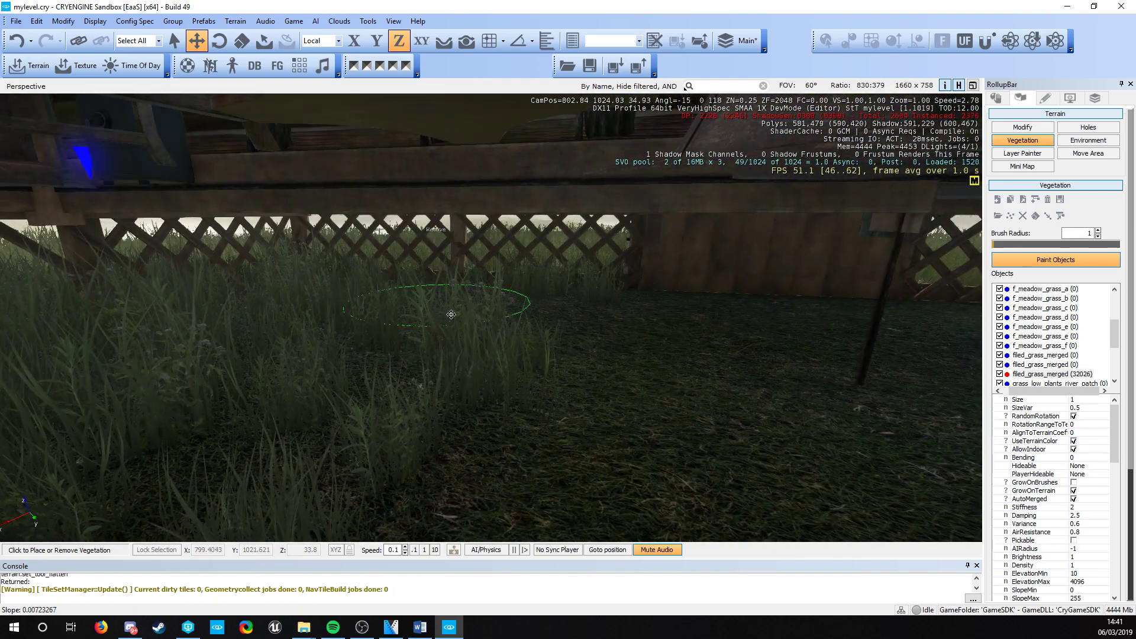
left_click_drag(258, 325, 241, 437, "ctrl")
key("s")
mouse_move(240, 437)
right_mouse_down()
mouse_move(405, 429)
mouse_move(474, 411)
right_mouse_up()
- Clear the remaining grass clumps beneath the porch around its support post and front lattice
key("w")
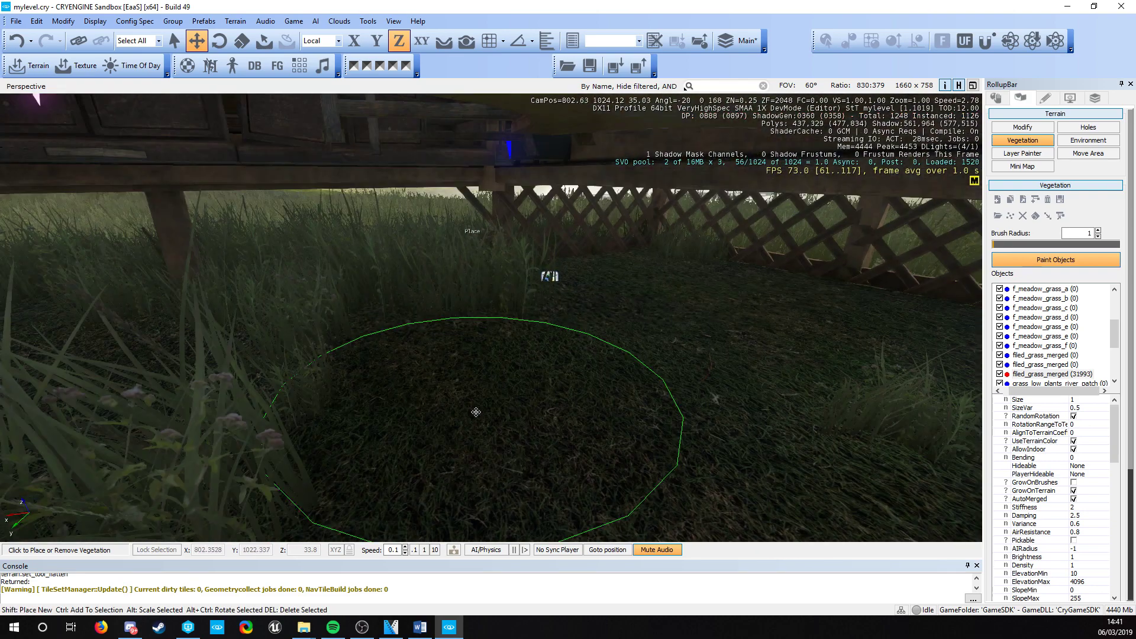
mouse_move(474, 411)
left_mouse_down("ctrl")
mouse_move(394, 301)
mouse_move(657, 304)
mouse_move(761, 439)
left_mouse_up("ctrl")
right_click_drag(760, 438, 443, 411)
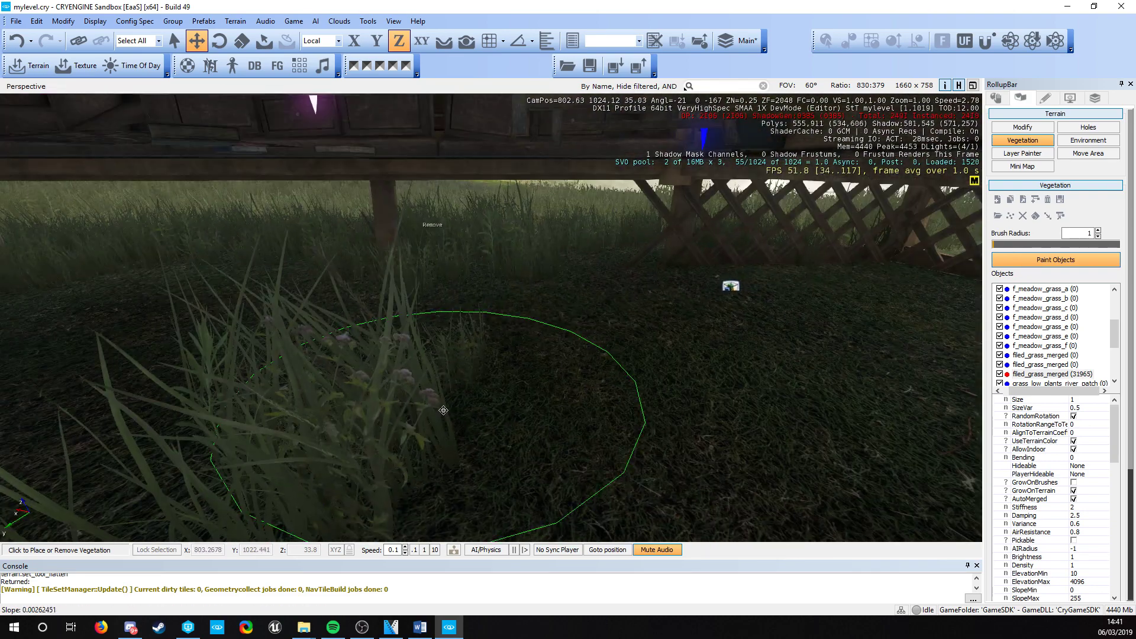
left_click_drag(443, 410, 113, 418, "ctrl")
key("a")
right_click_drag(267, 310, 651, 389)
key("w")
left_click_drag(651, 388, 701, 398, "ctrl")
- Stop painting vegetation and save the level
right_click_drag(701, 257, 475, 366)
mouse_move(694, 379)
right_mouse_down()
mouse_move(510, 406)
mouse_move(416, 358)
mouse_move(402, 450)
mouse_move(382, 464)
mouse_move(468, 406)
mouse_move(460, 441)
right_mouse_up()
key("s")
key("Escape")
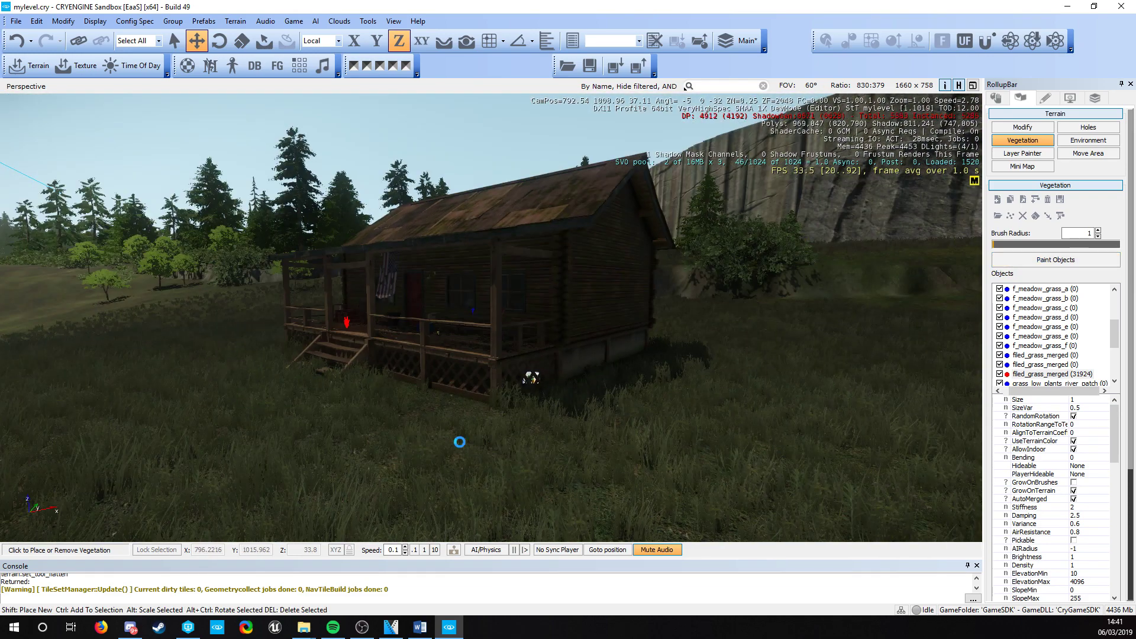
left_click(23, 22)
- Start creating a new Road object from the Misc object types
right_click_drag(330, 293, 352, 303)
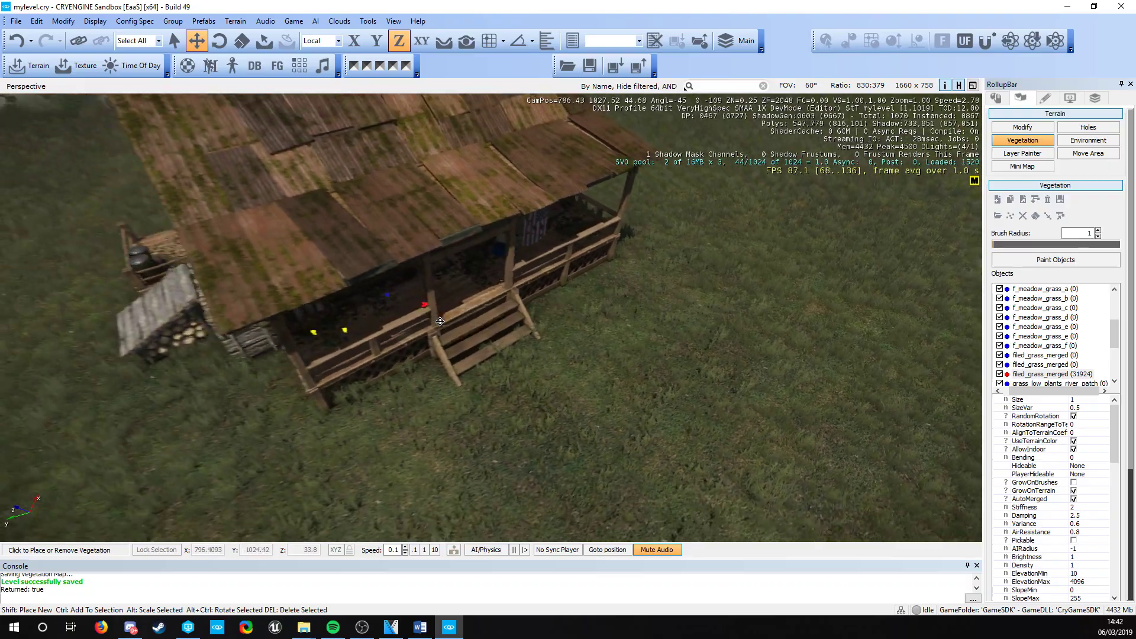
right_click_drag(504, 263, 494, 186)
key("s")
key("d")
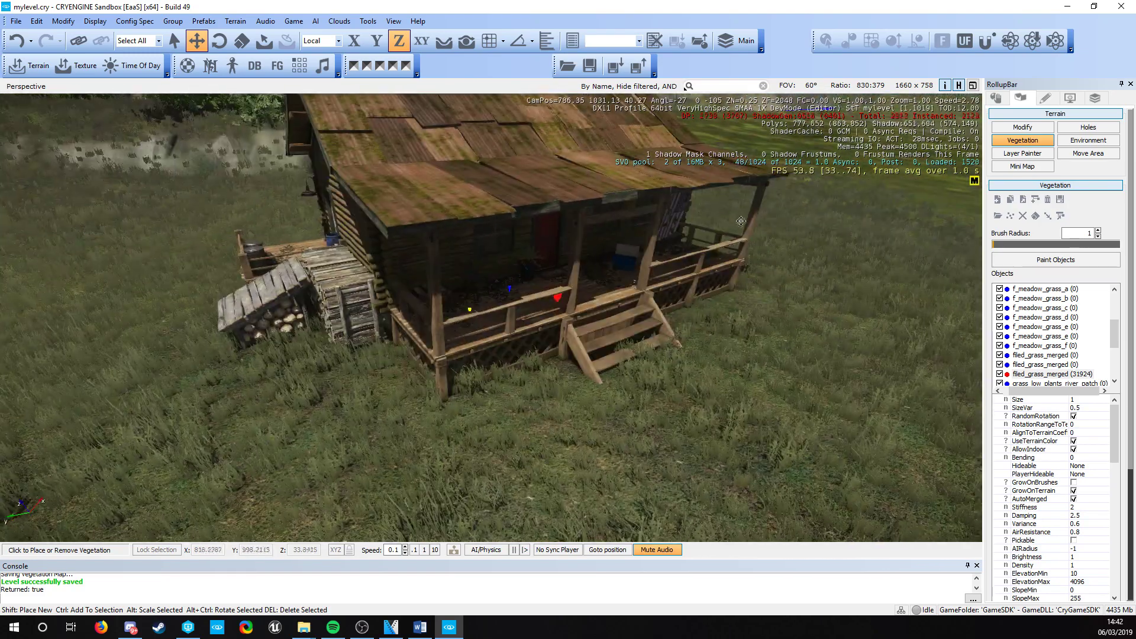
right_click_drag(740, 221, 423, 131)
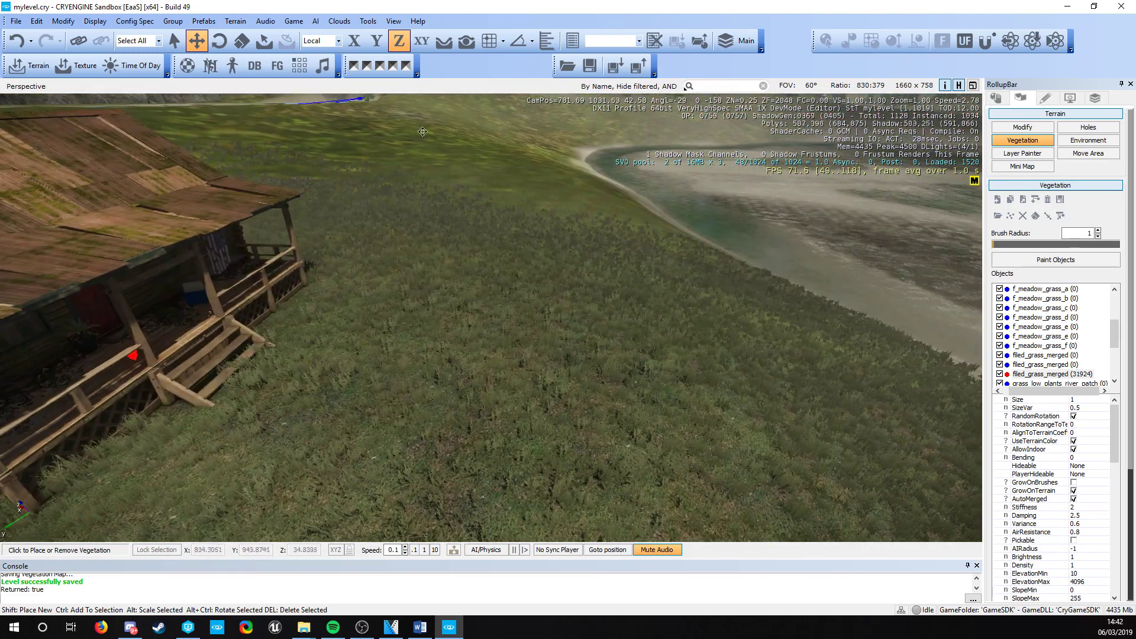
right_click_drag(287, 410, 466, 372)
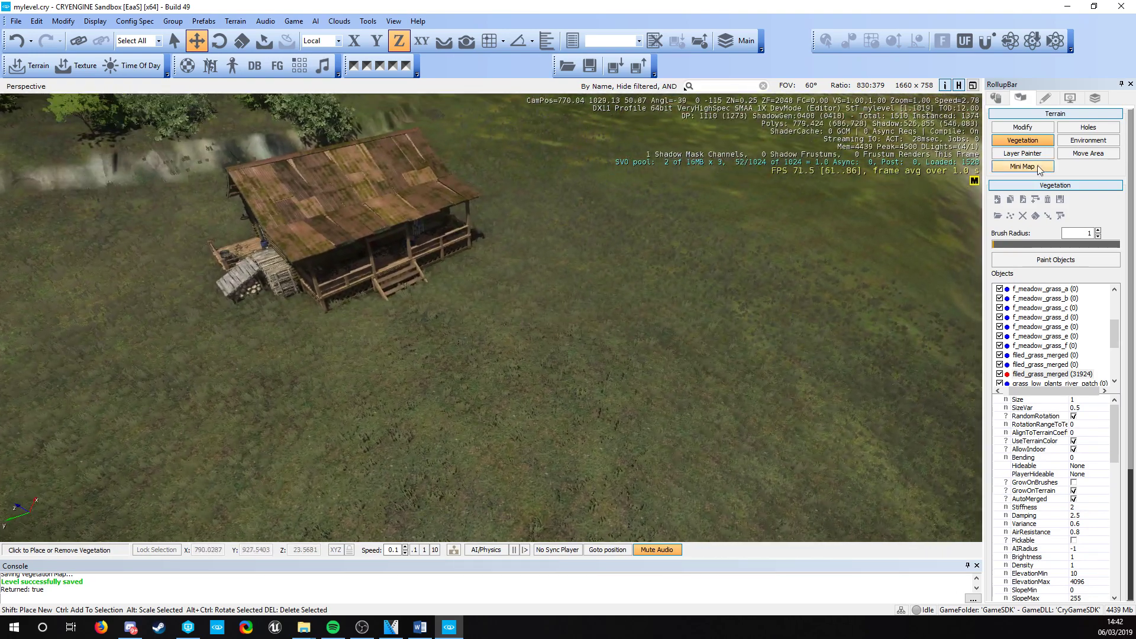
left_click(1022, 153)
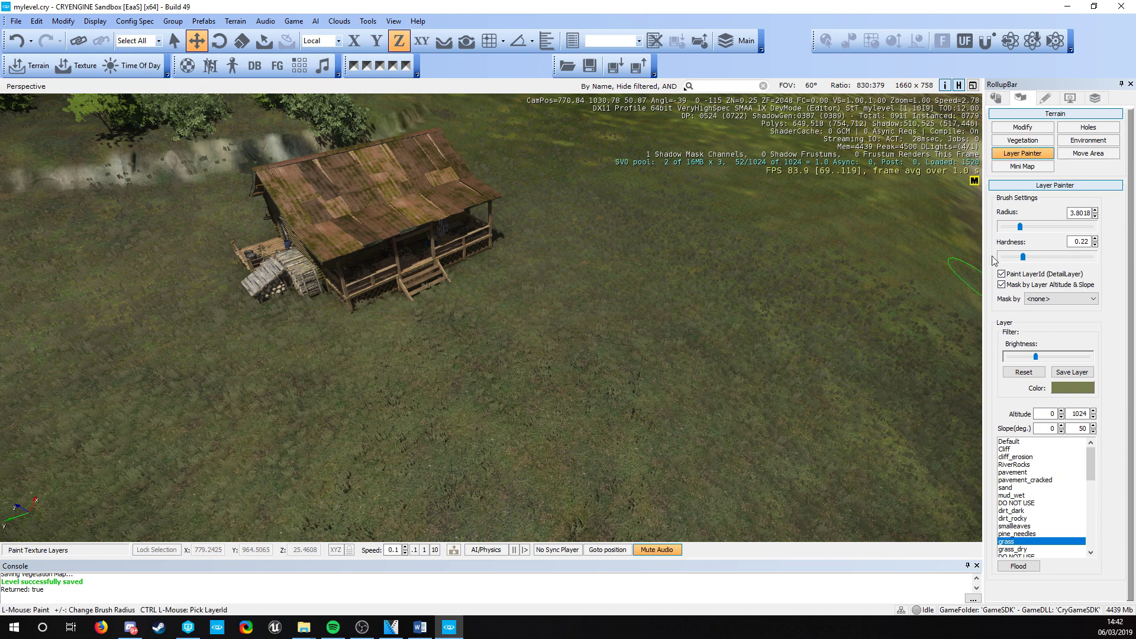
left_click(998, 100)
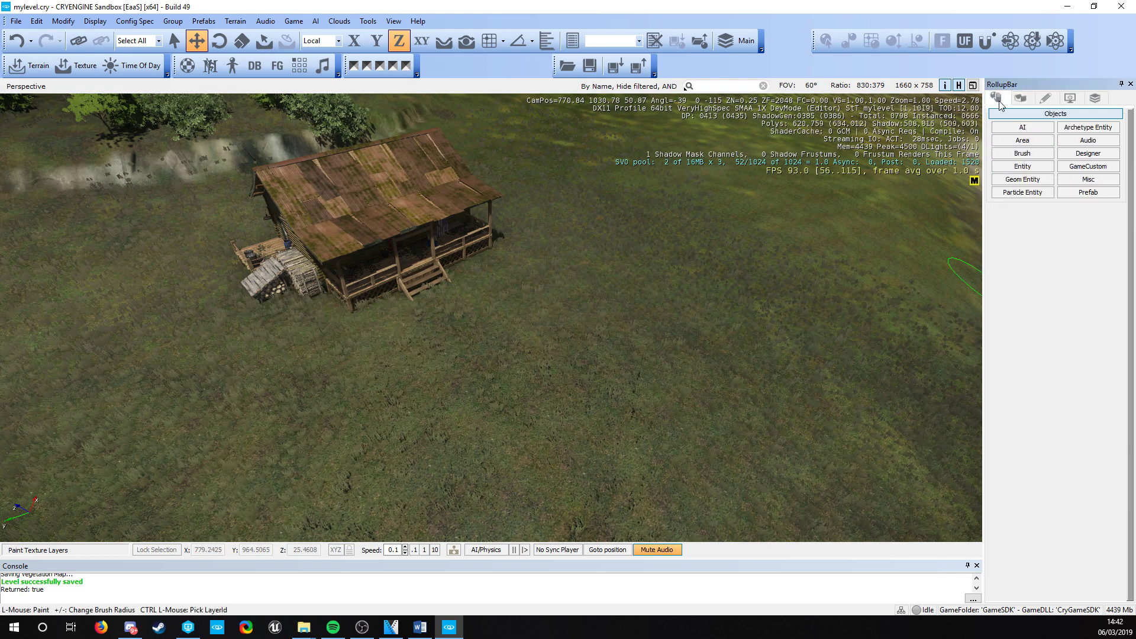
left_click(1083, 181)
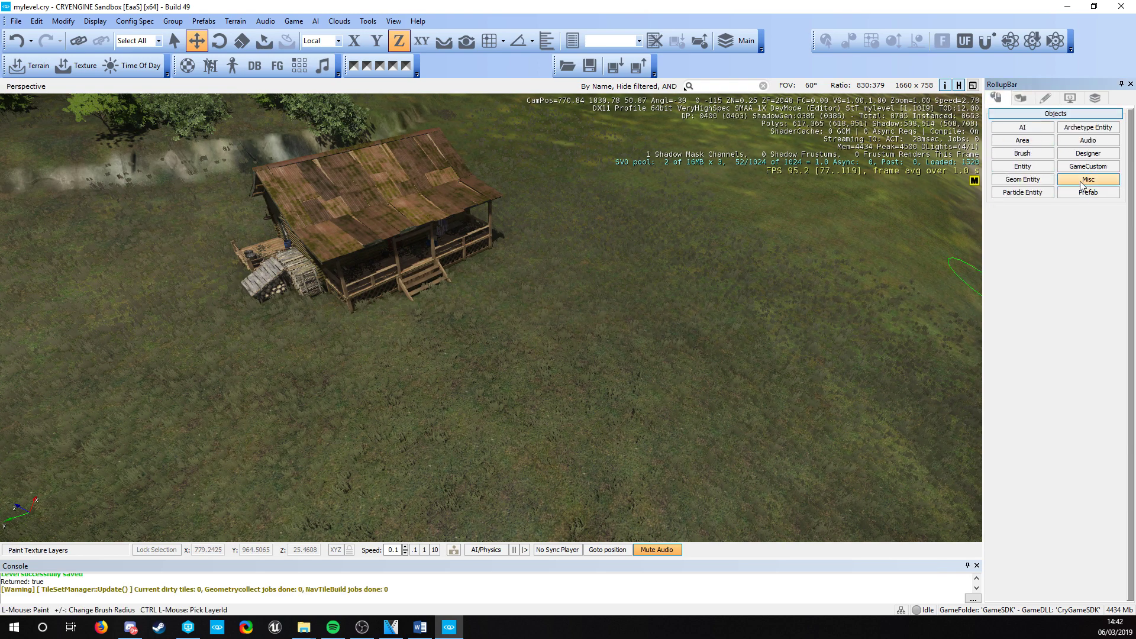
left_click(1082, 183)
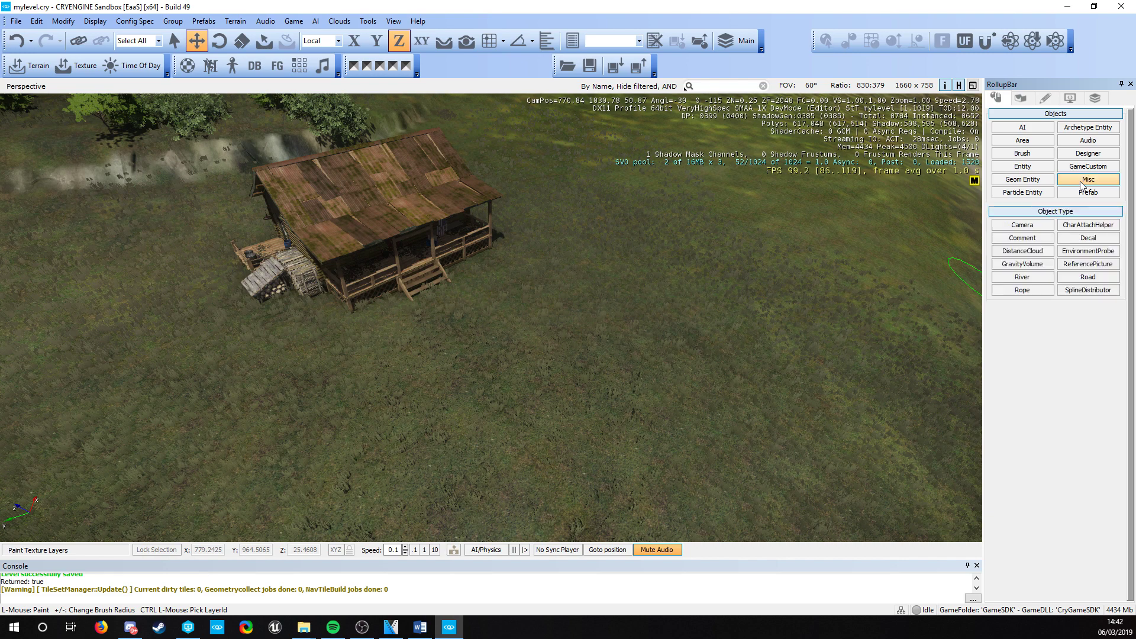
left_click(1077, 278)
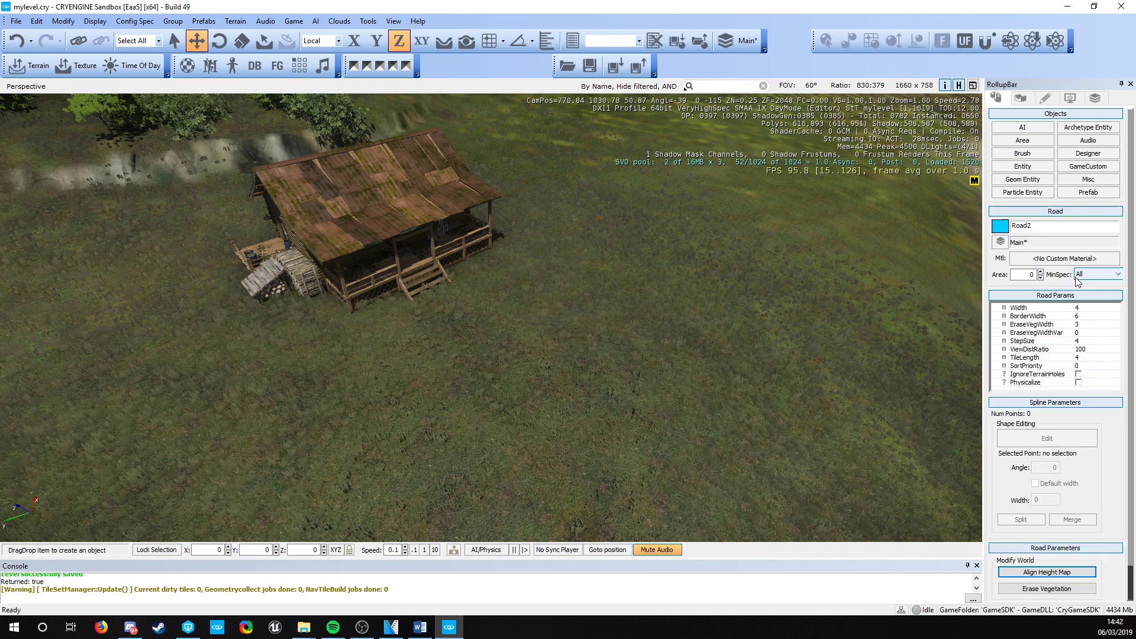
- Make placement follow the terrain and place the road's first point on the grass in front of the porch steps
left_click(443, 43)
right_click_drag(553, 432, 577, 331)
key("d")
key("w")
mouse_move(524, 274)
right_mouse_down()
mouse_move(533, 266)
mouse_move(526, 279)
right_mouse_up()
key("d")
key("s")
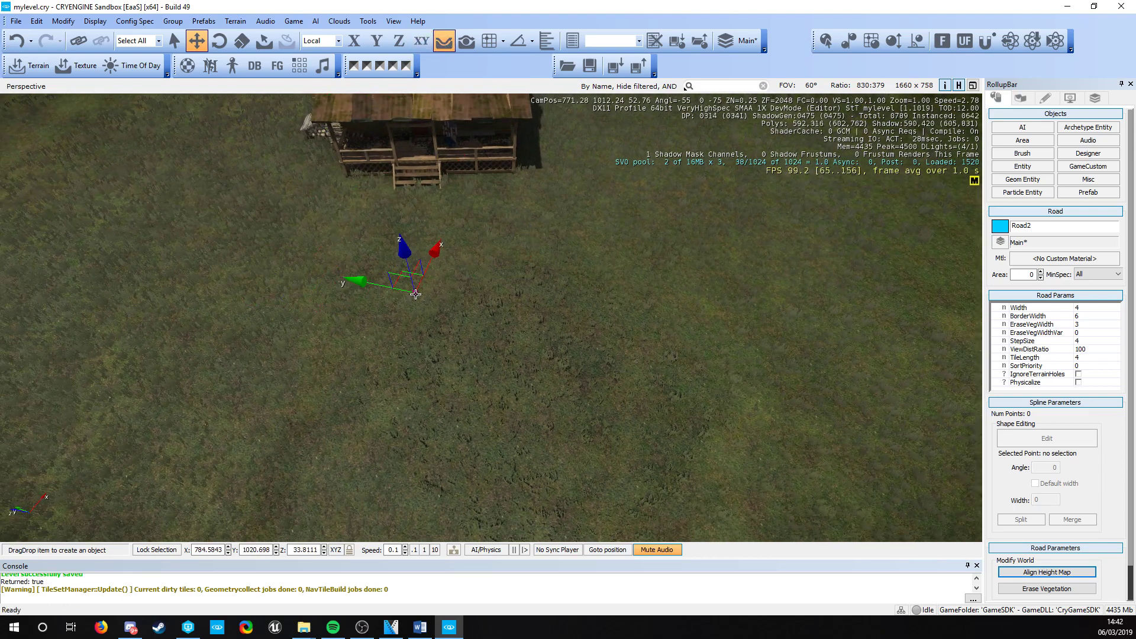
left_click(413, 294)
- Add road points that curve away from the cabin and across the grassy slope above the river
right_click_drag(655, 300, 655, 308)
key("s")
key("d")
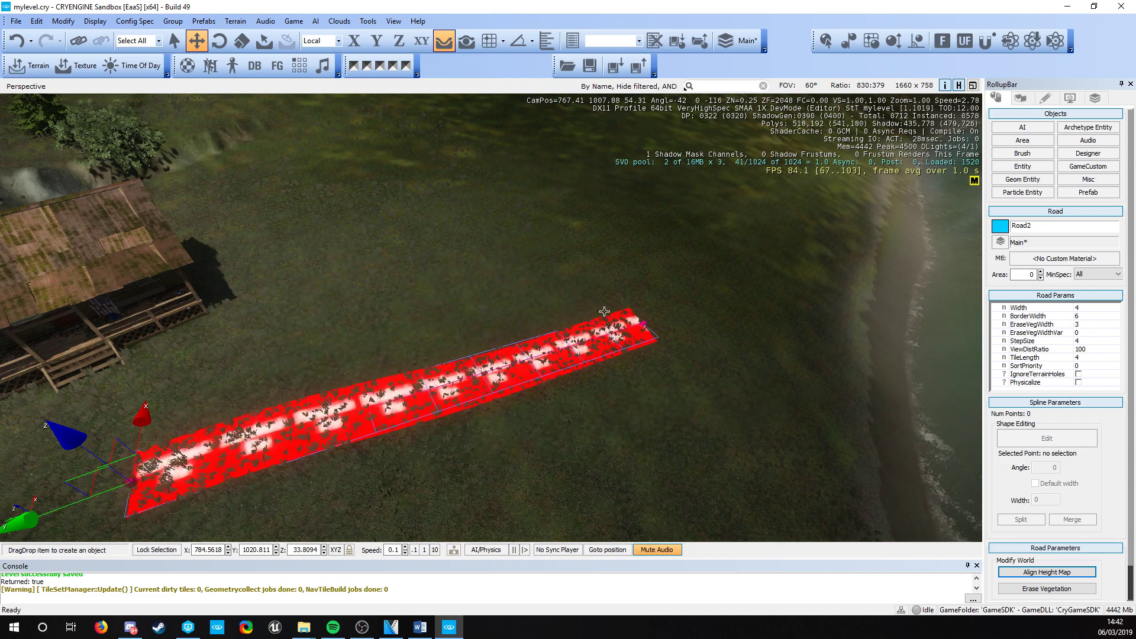
left_click(329, 369)
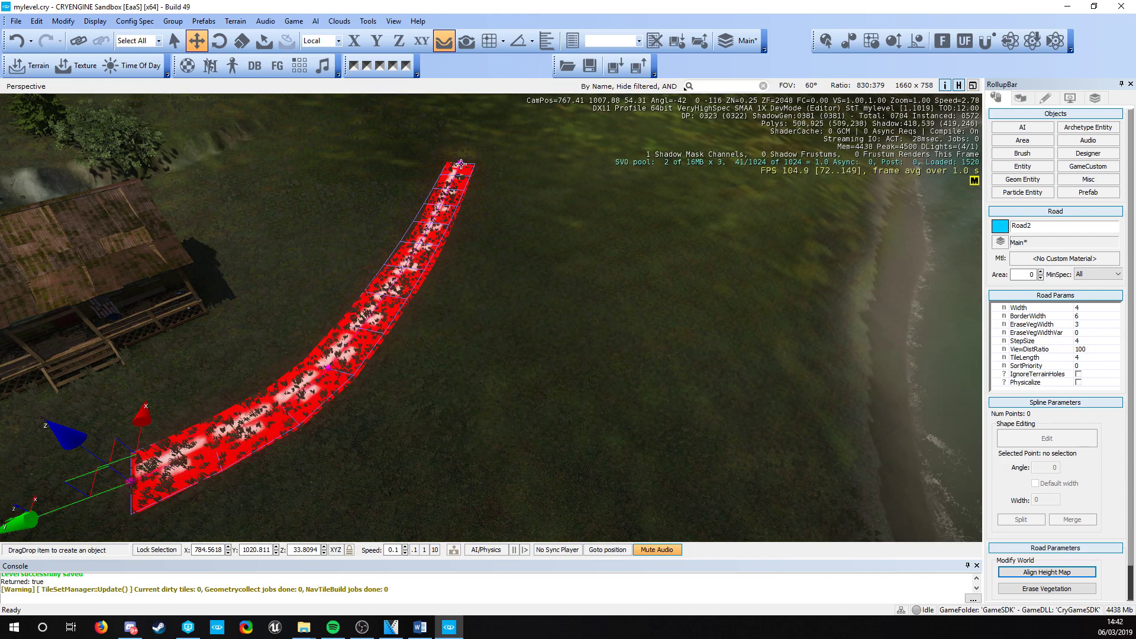
right_click_drag(495, 195, 505, 180)
key("w")
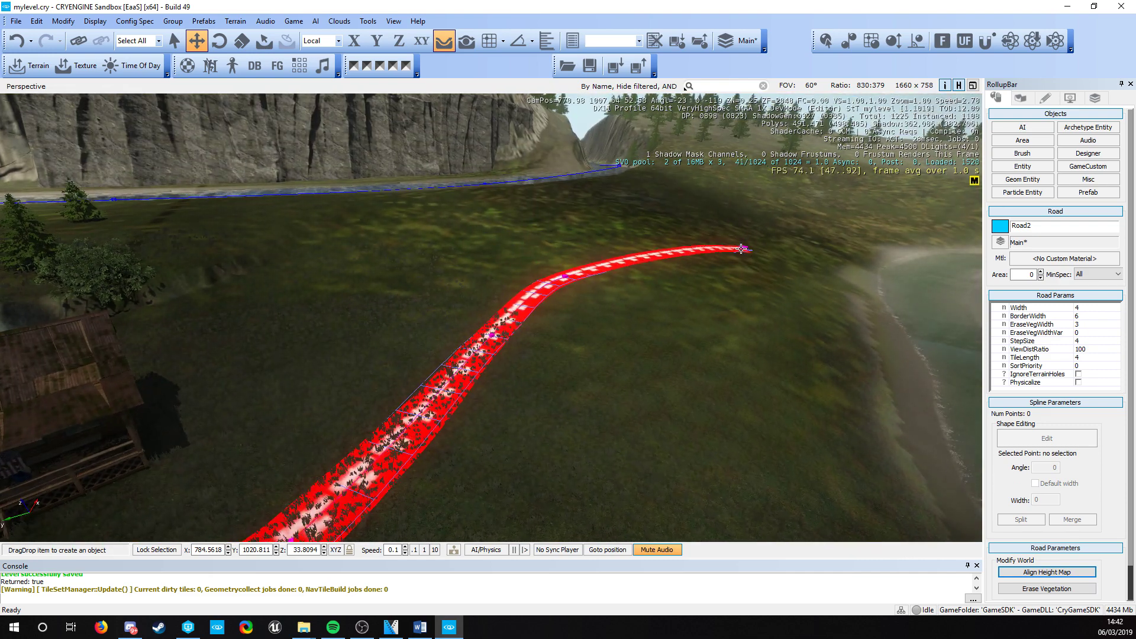
left_click(710, 234)
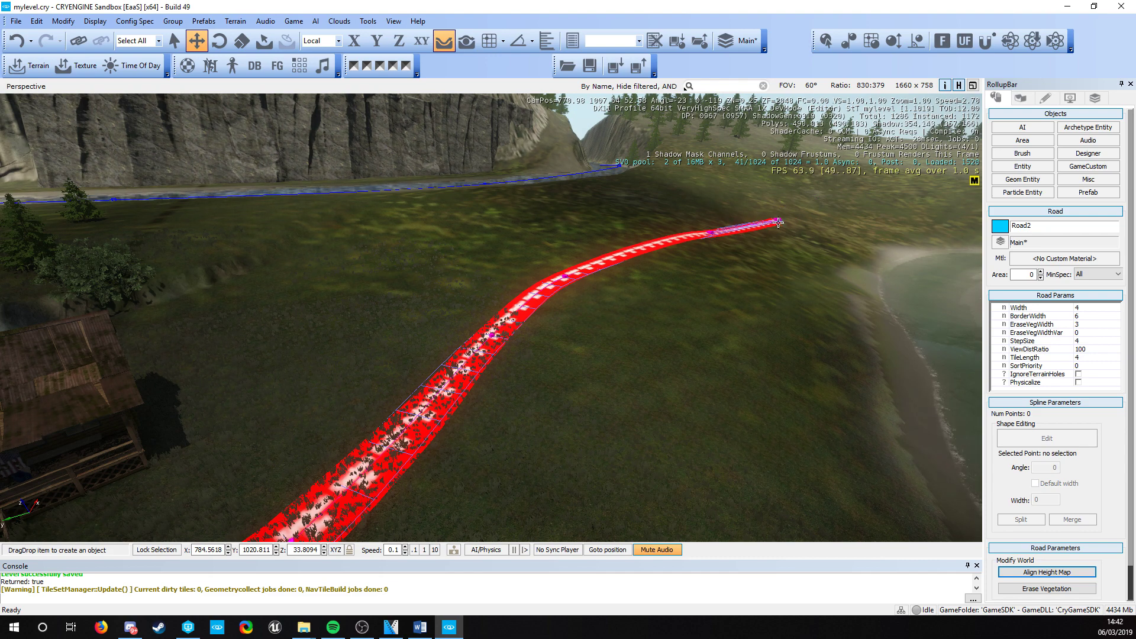
- Continue the road past the riverbank and over the distant hill, and finish its shape
key("w")
mouse_move(781, 228)
right_mouse_down()
mouse_move(791, 227)
mouse_move(781, 246)
right_mouse_up()
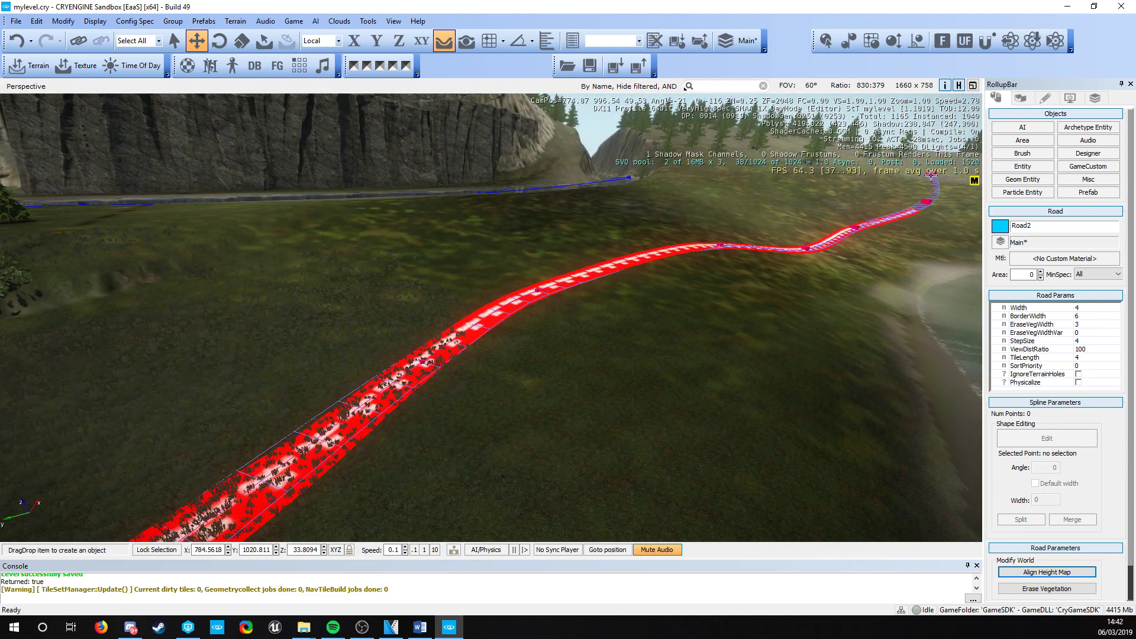
key("w")
right_click_drag(727, 311, 781, 273)
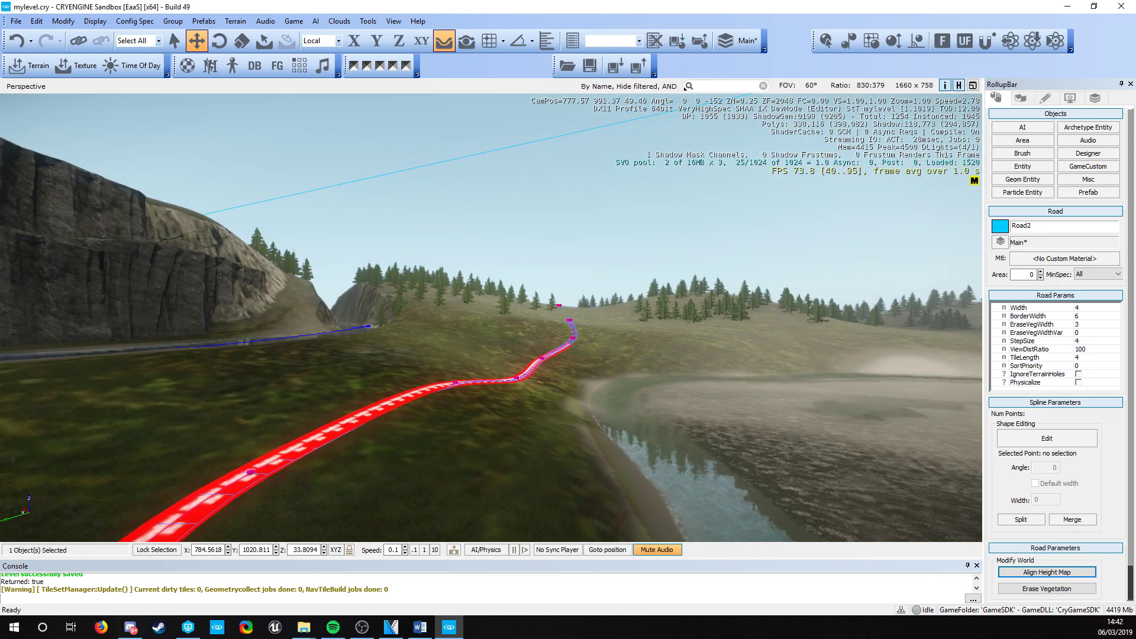
- Raise the camera speed to 10 and examine the road's far end beside the hillside trees
left_click(435, 549)
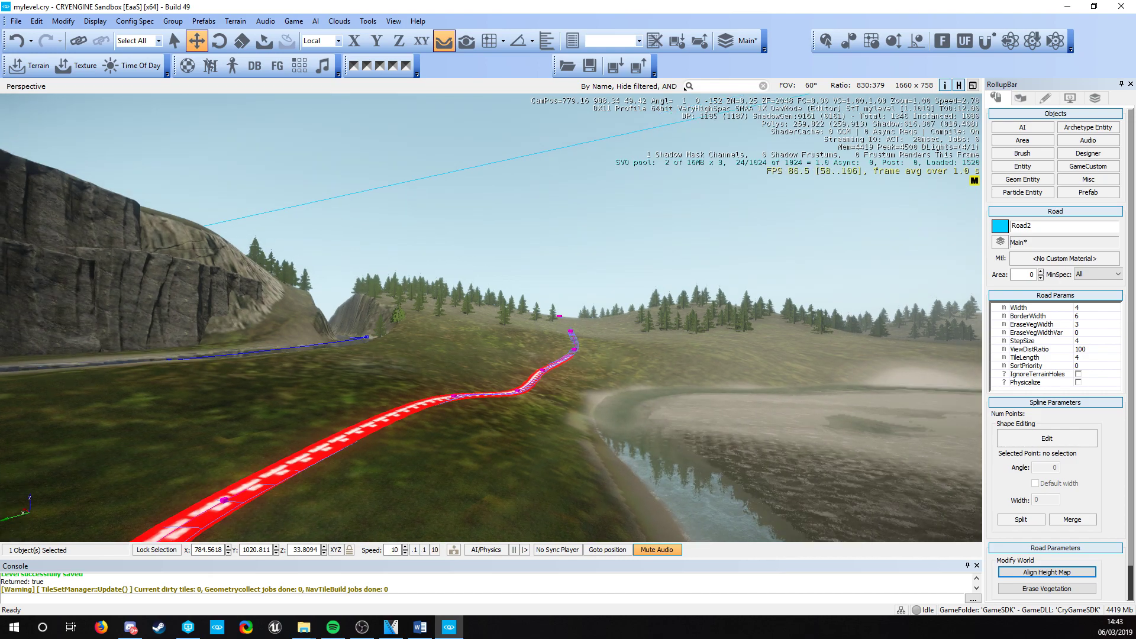
key("w")
key("w")
right_click_drag(492, 317, 793, 369)
key("s")
key("a")
right_click_drag(458, 500, 457, 491)
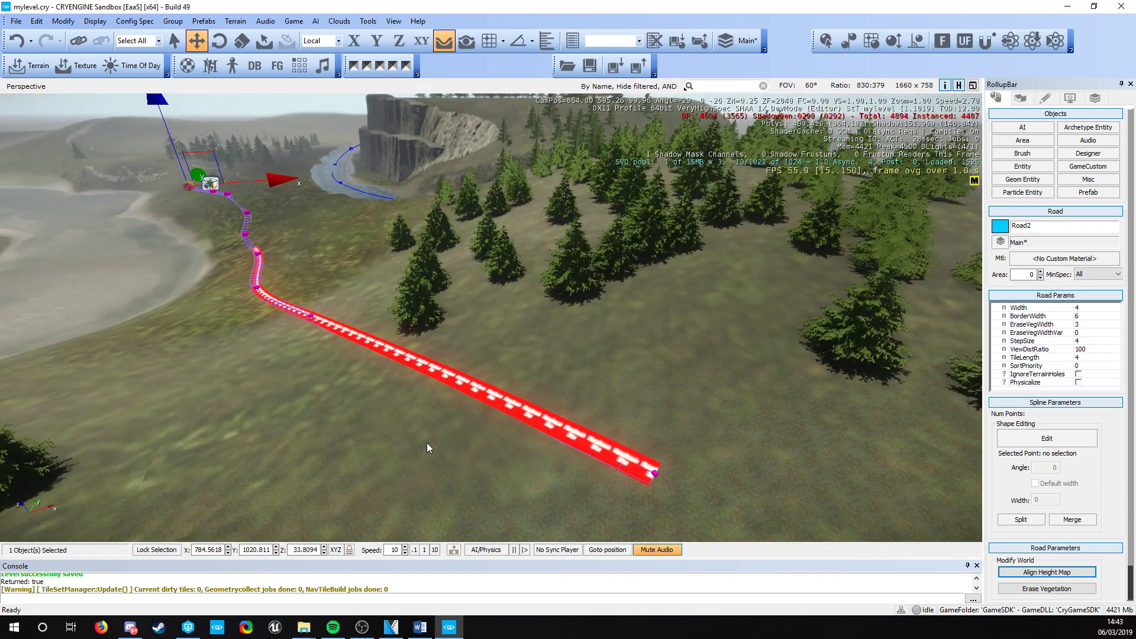
- Try camera speeds of 1, 0.1 and 0.01 while viewing the road's far end
left_click(421, 551)
key("w")
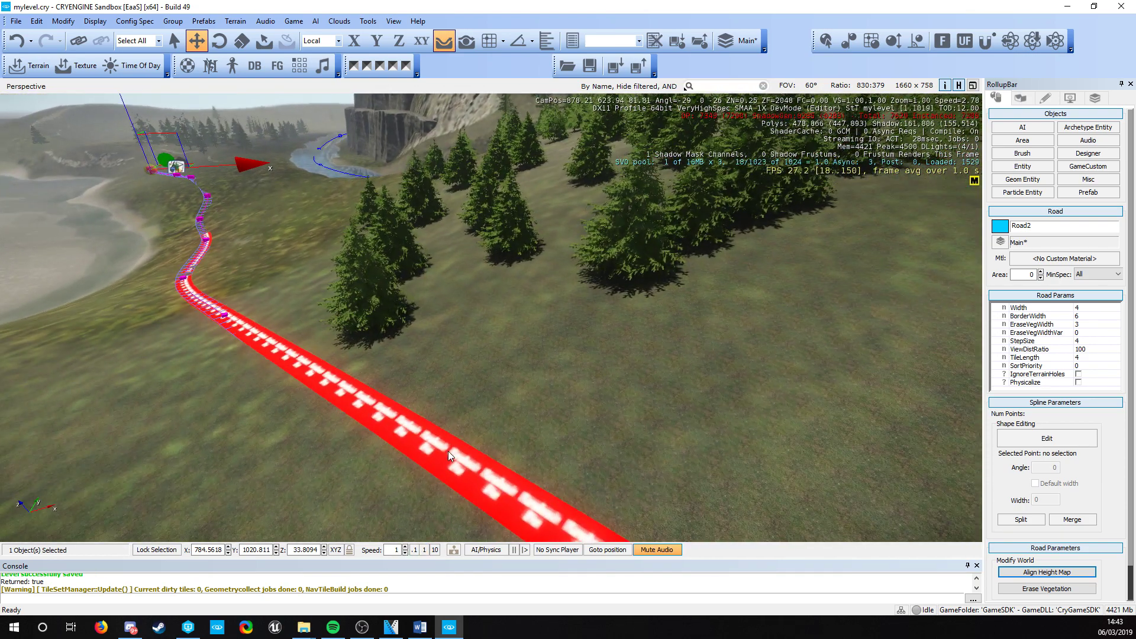
key("s")
left_click(414, 550)
scroll(457, 480, "up", 5)
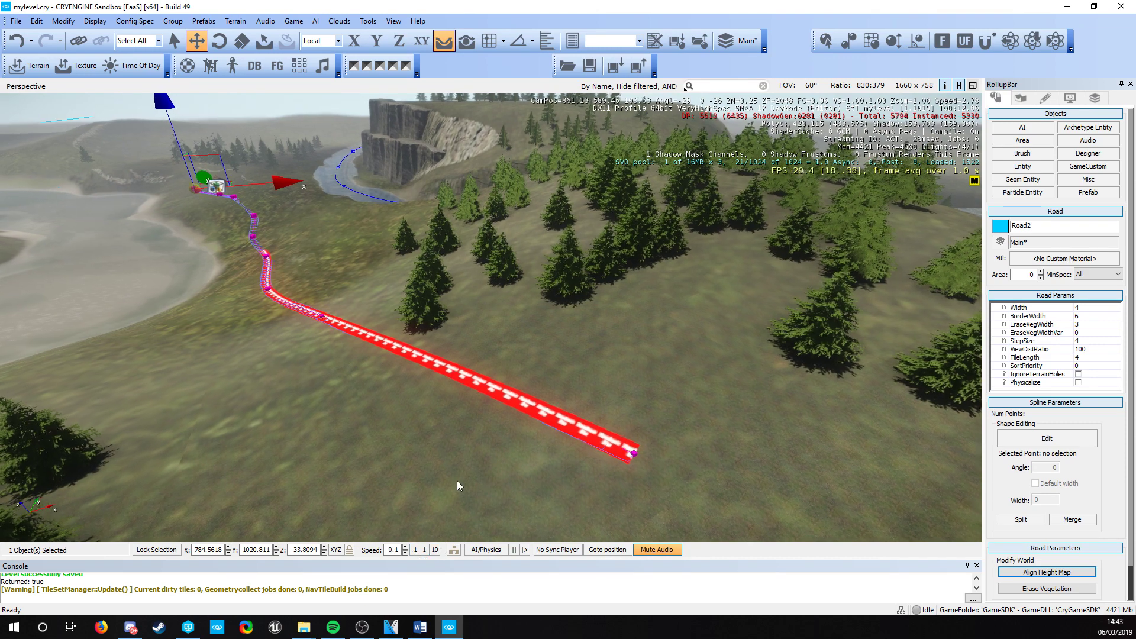
key("a")
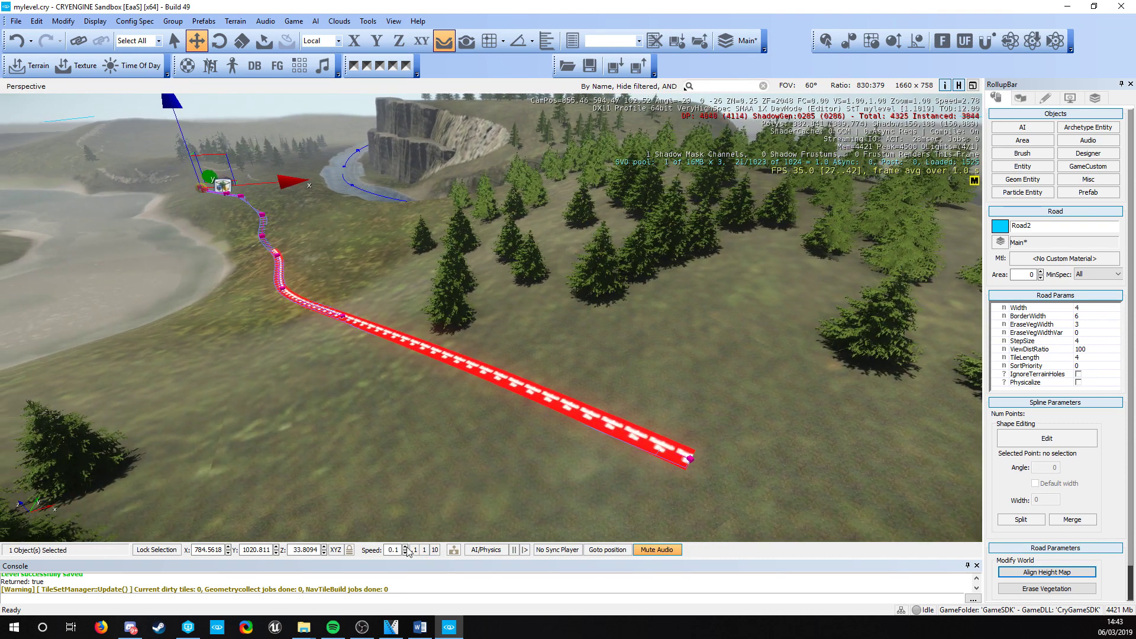
left_click(406, 553)
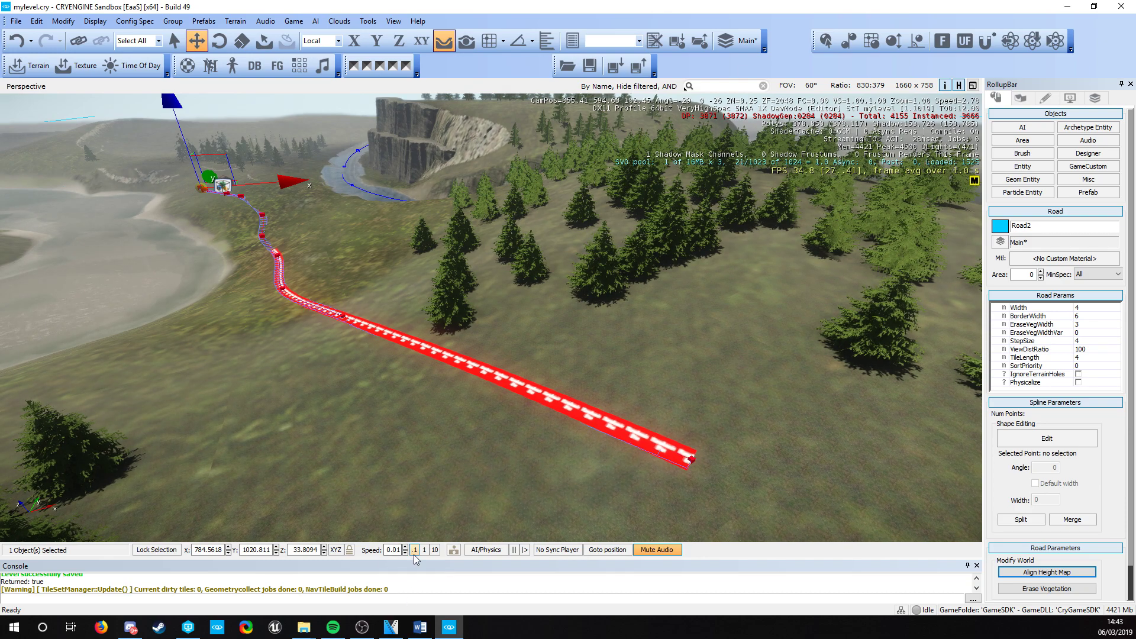
- Fly at camera speed 10 back to the road's last straight stretch and set the speed to 1 for a closer view
left_click(434, 550)
right_click_drag(457, 480, 491, 481)
key("w")
right_click_drag(499, 427, 461, 470)
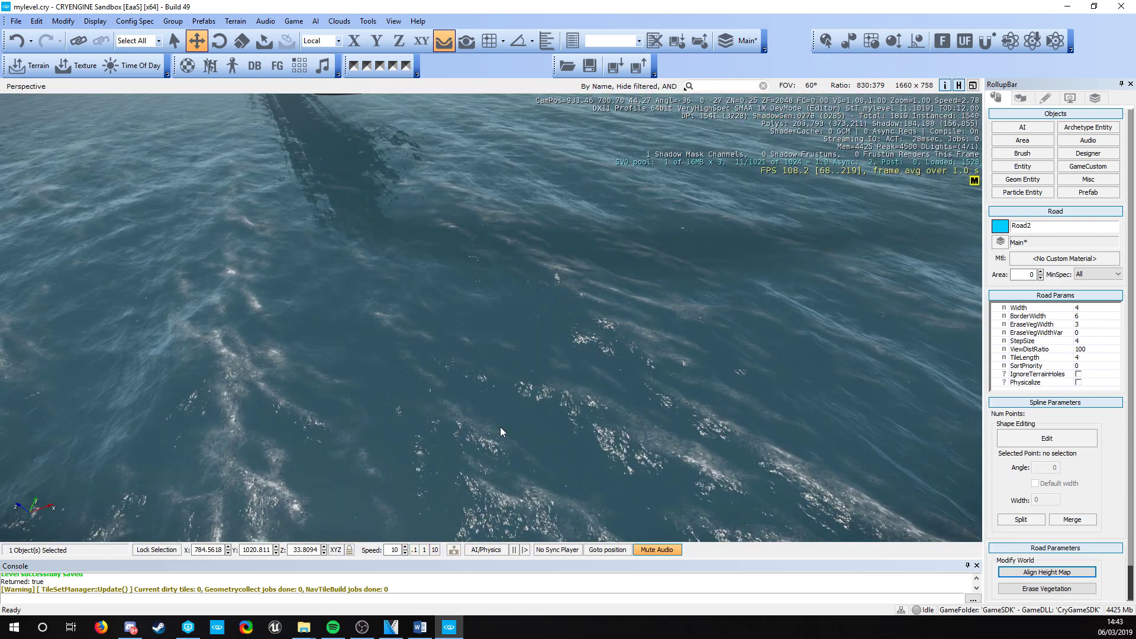
key("s")
left_click(425, 550)
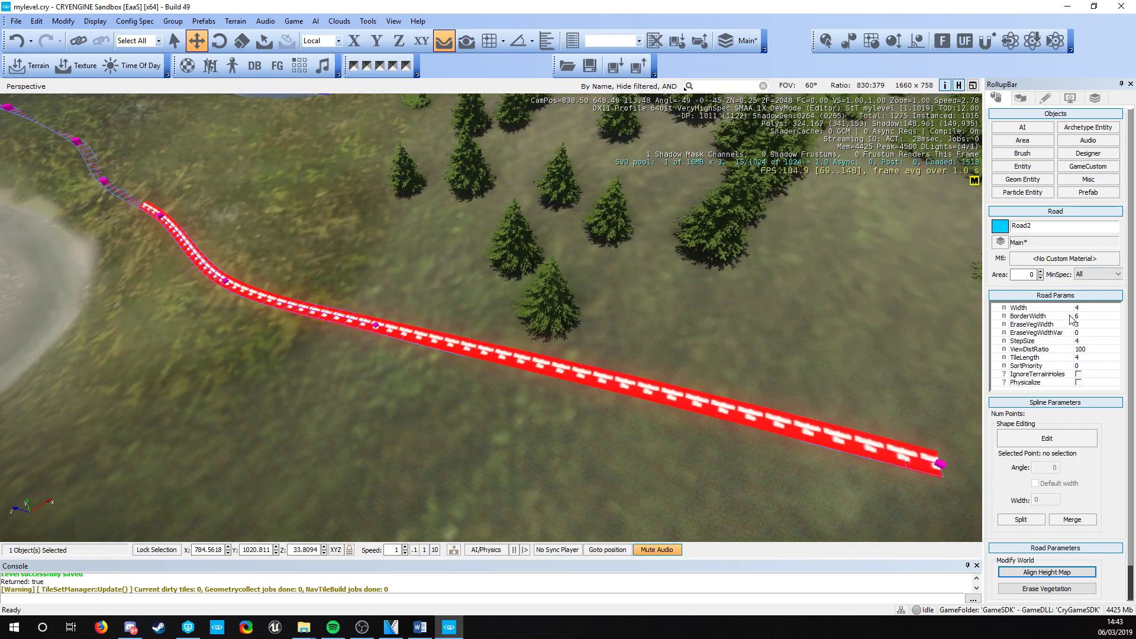
- Set the selected road's width to 8
left_click(1086, 307)
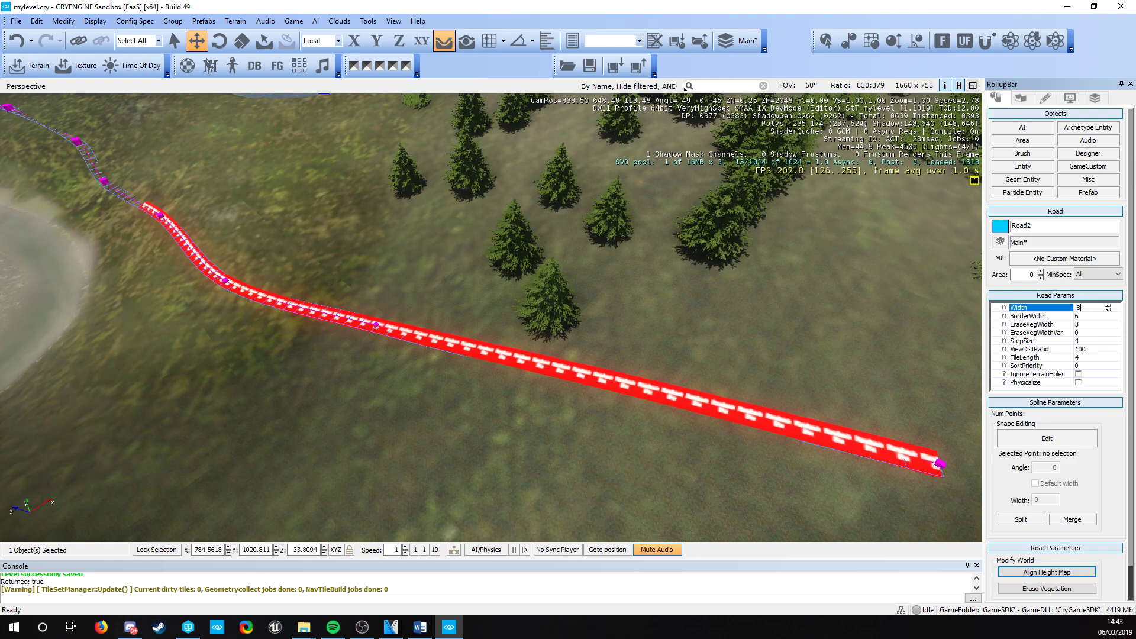
key("Return")
key("w")
right_click_drag(491, 317, 425, 302)
key("w")
key("s")
right_click_drag(355, 373, 502, 349)
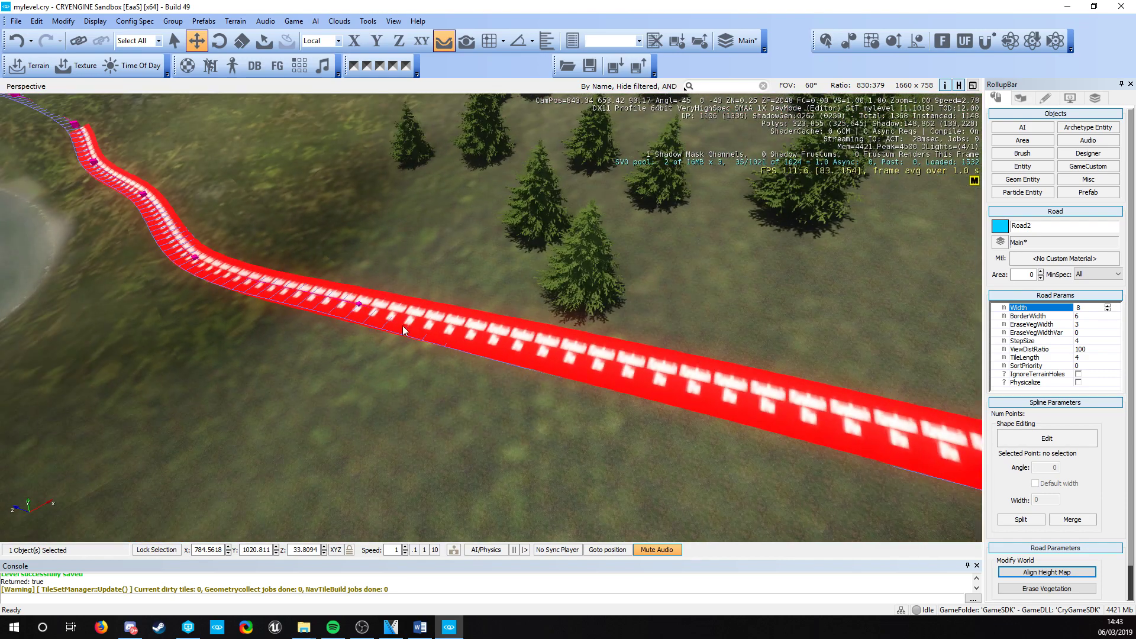
- Examine the widened road along its last straight stretch, then deselect and reselect the road
key("a")
key("w")
right_click_drag(427, 304, 296, 301)
key("d")
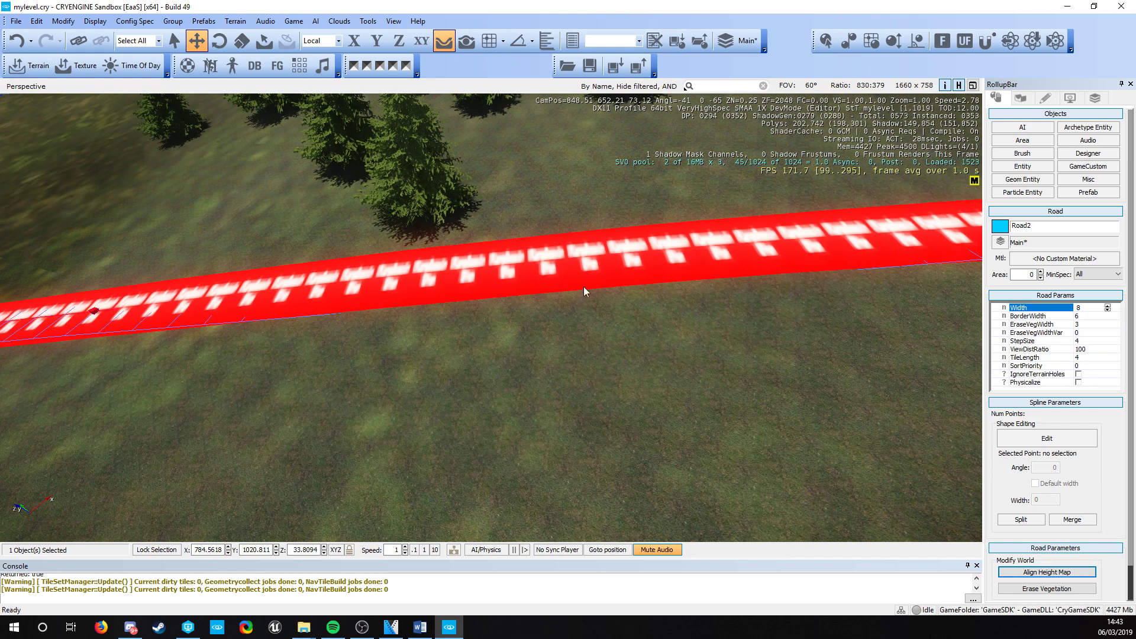
key("s")
key("d")
right_click_drag(478, 287, 409, 286)
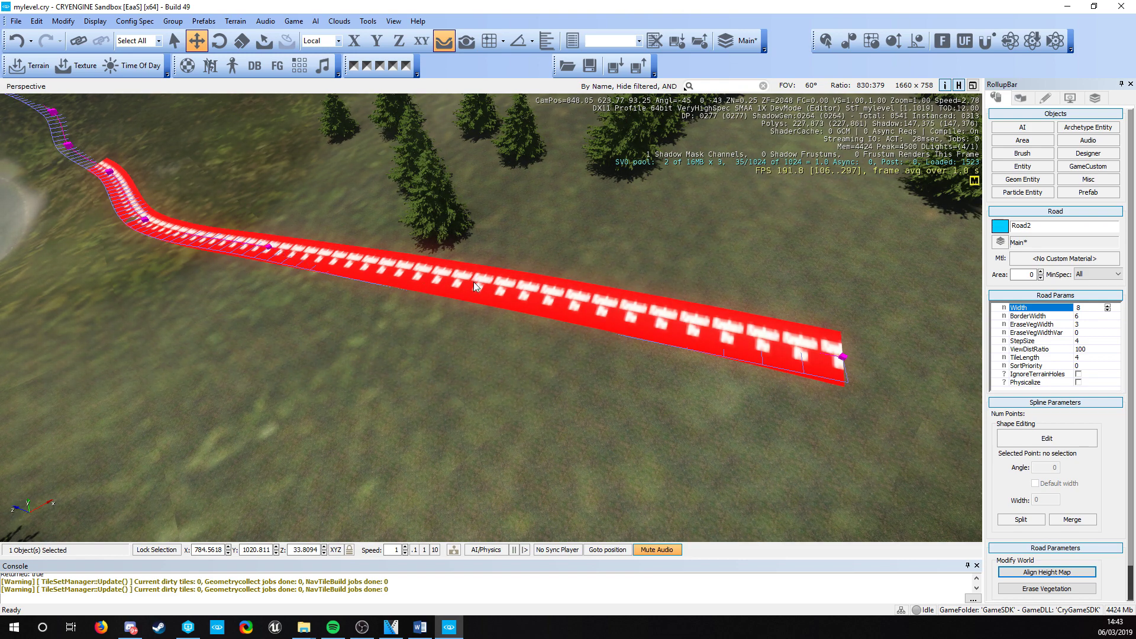
key("Escape")
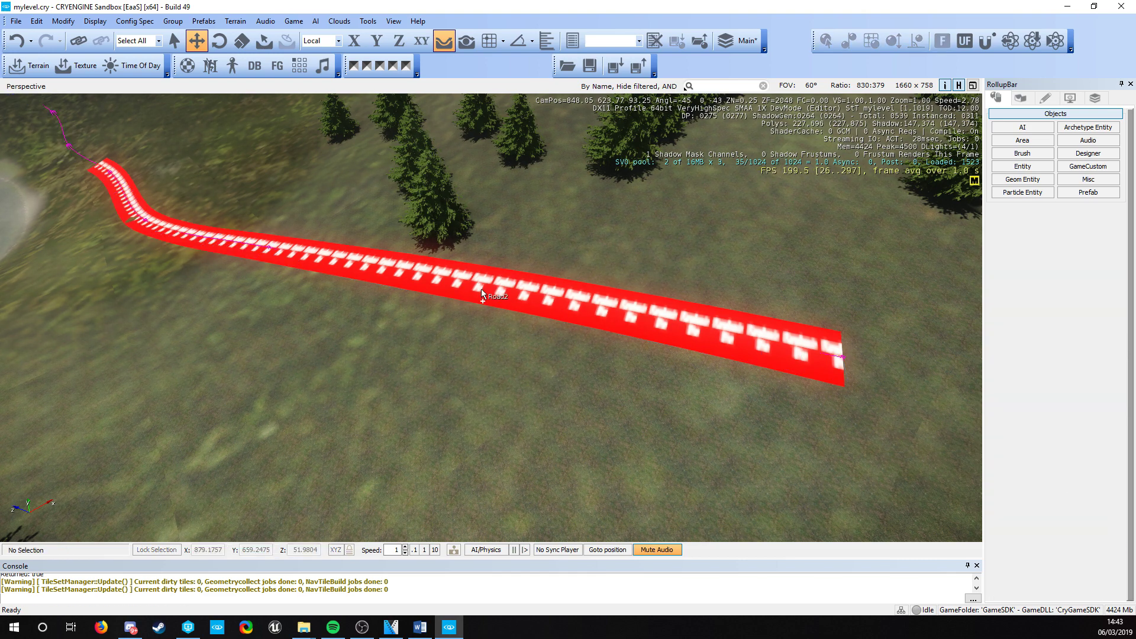
left_click(155, 218)
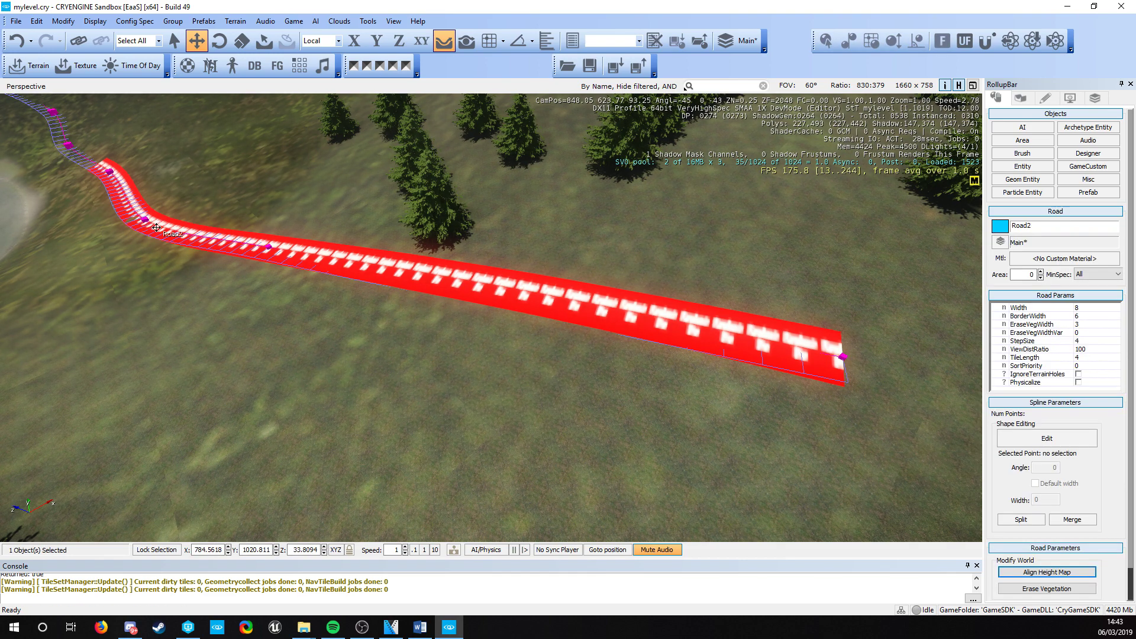
key("Escape")
left_click(290, 256)
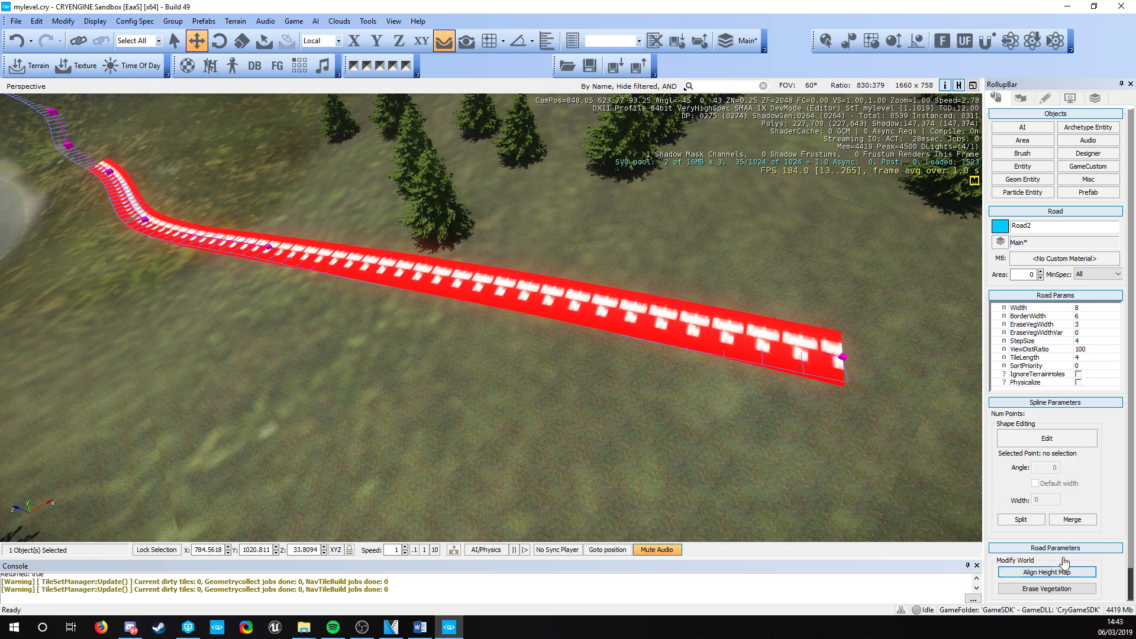
- Edit the road's shape: insert a point on the last straight stretch and move it to about X 868, Y 651 to form a bend
left_click(1047, 437)
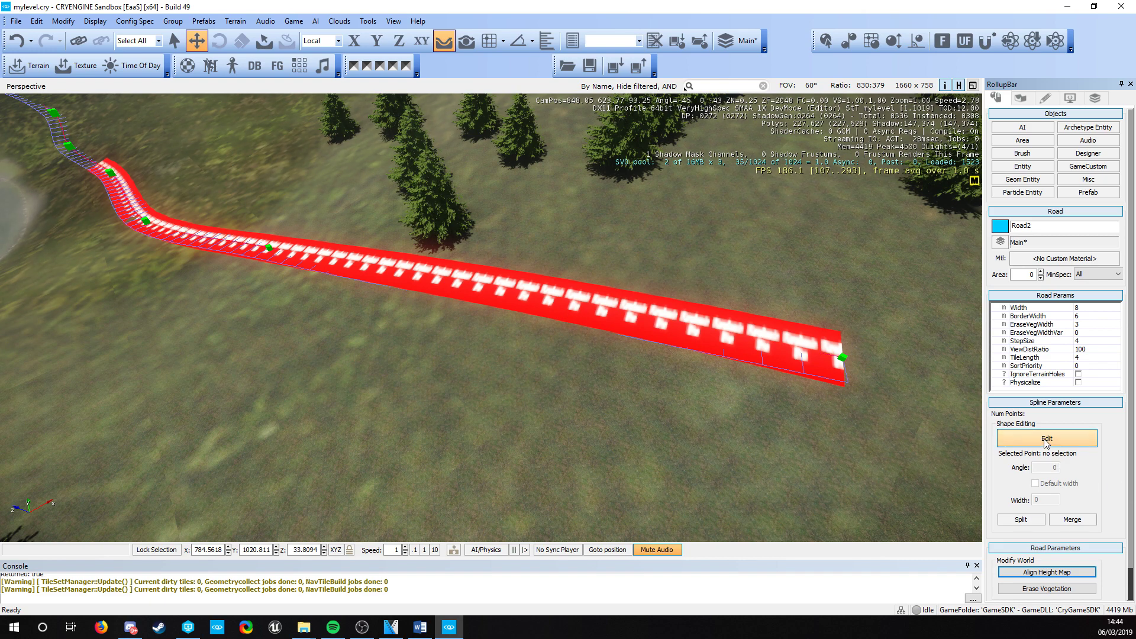
right_click_drag(417, 276, 214, 184)
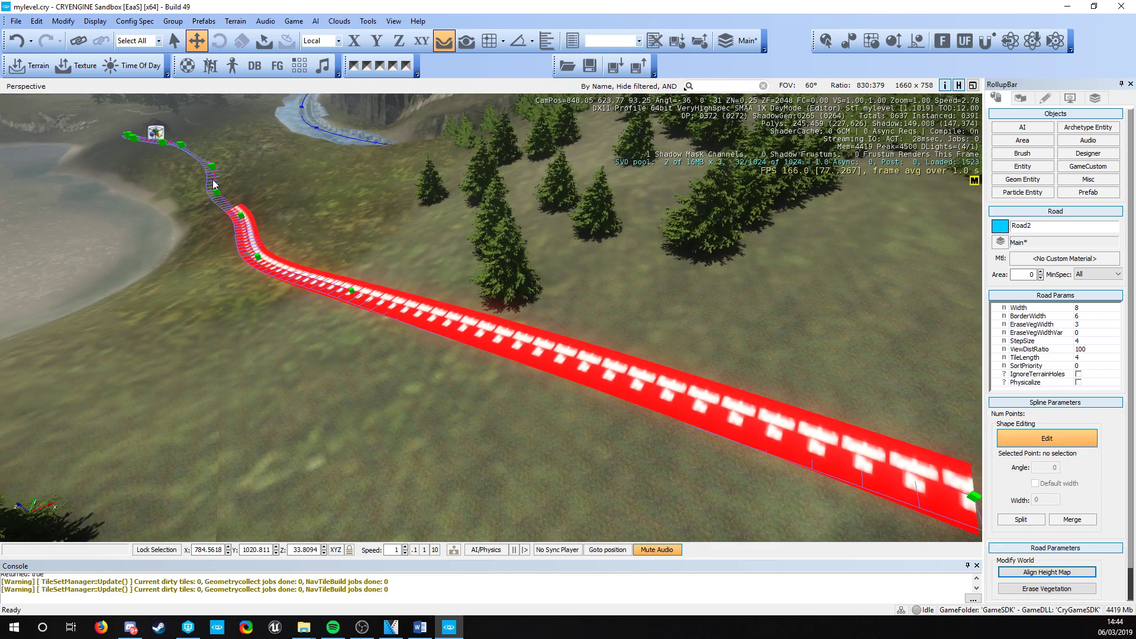
right_click_drag(526, 389, 533, 385)
left_click(525, 379)
scroll(532, 385, "up", 5)
scroll(533, 385, "down", 2)
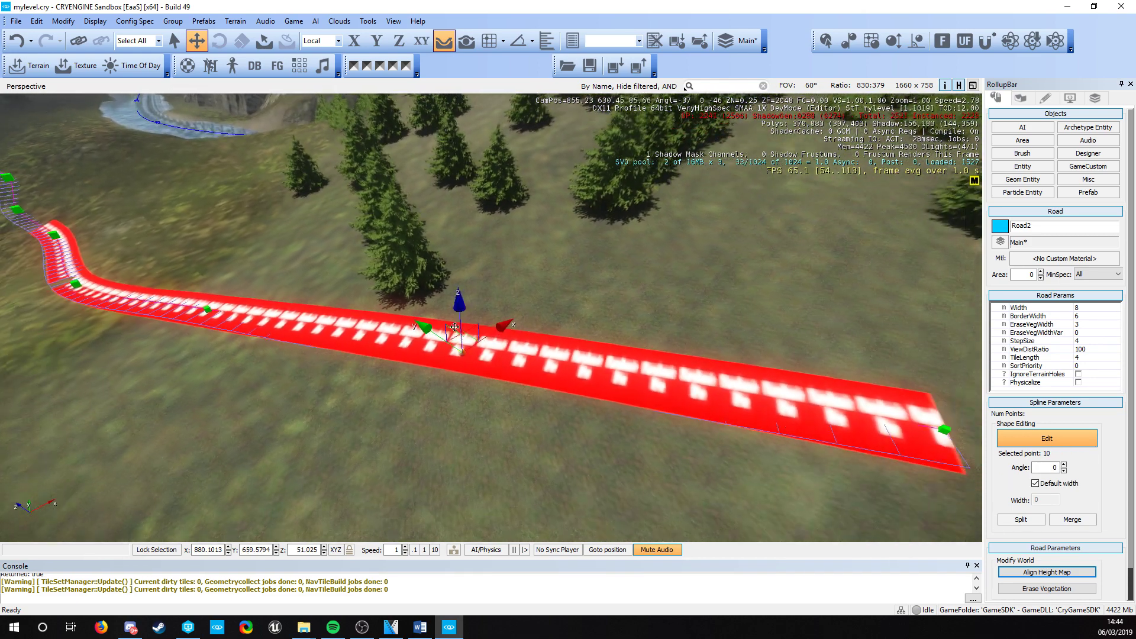
left_click_drag(461, 317, 454, 417)
- Extend the road's end point to about X 906, Y 604 and raise it to about Z 58
key("d")
right_click_drag(516, 301, 521, 302)
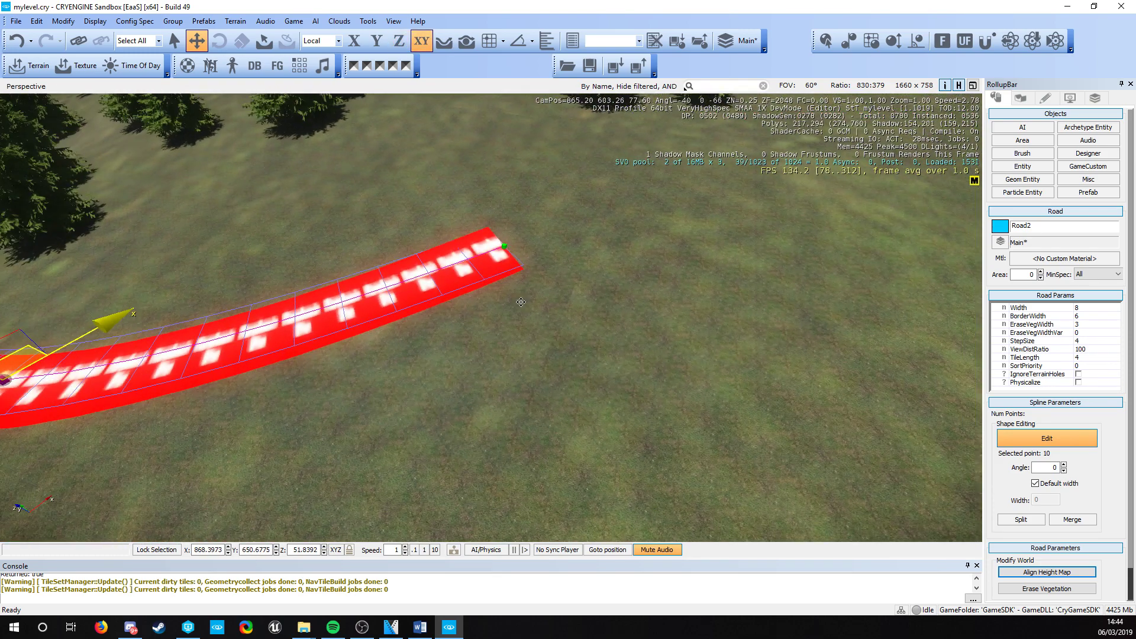
left_click(504, 248)
left_click_drag(507, 235, 639, 225)
left_click(656, 195)
left_click(647, 244)
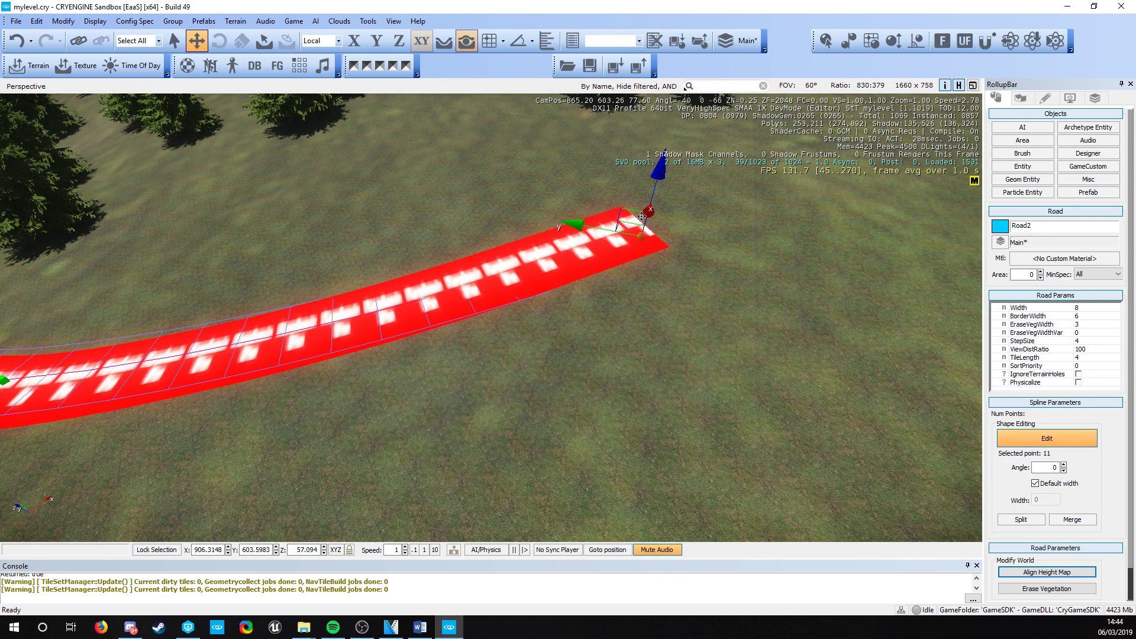
left_click_drag(654, 187, 655, 182)
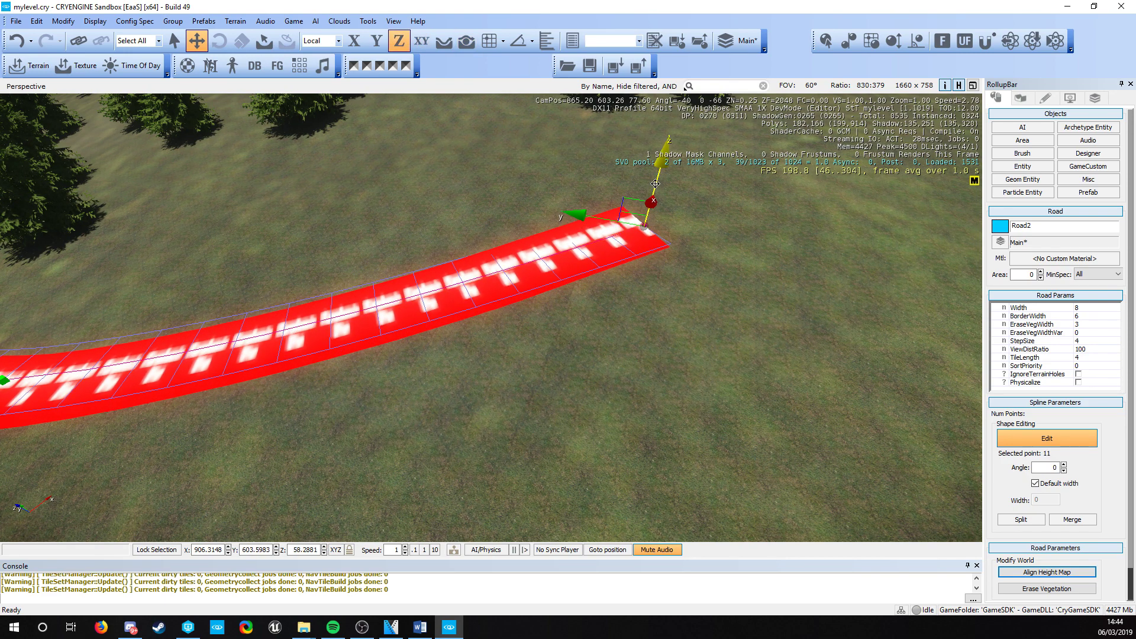
- Insert an extra point midway along the road's final section, shift it slightly, and delete it again
key("w")
mouse_move(524, 328)
right_mouse_down()
mouse_move(426, 273)
mouse_move(525, 329)
right_mouse_up()
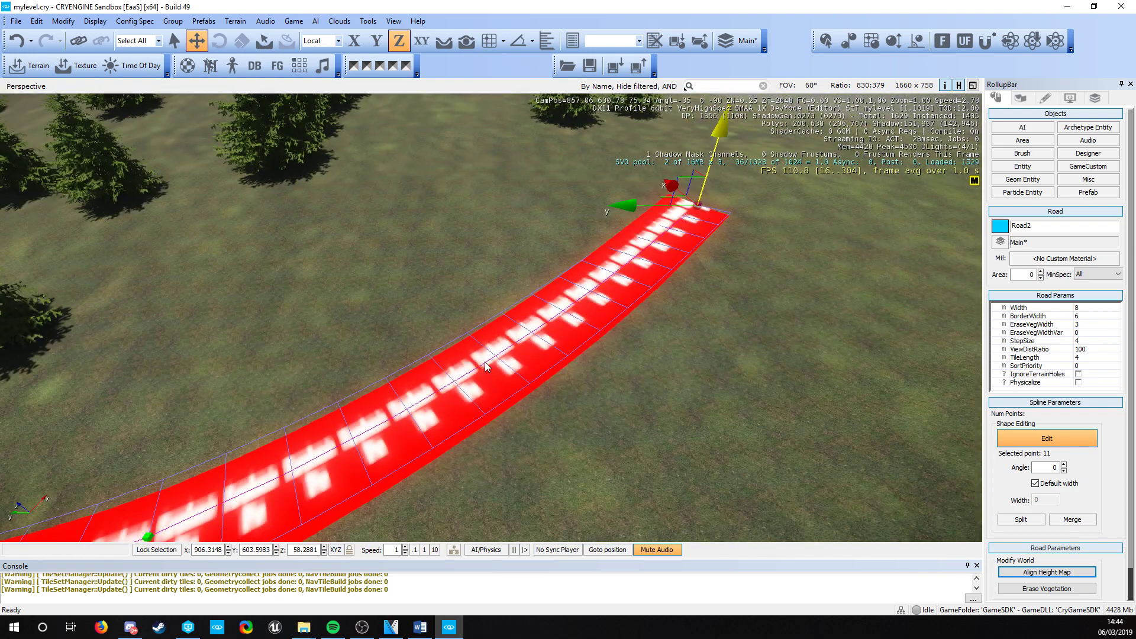
left_click(485, 362, "ctrl")
mouse_move(472, 344)
left_mouse_down()
mouse_move(416, 274)
mouse_move(474, 329)
left_mouse_up()
left_click(500, 383)
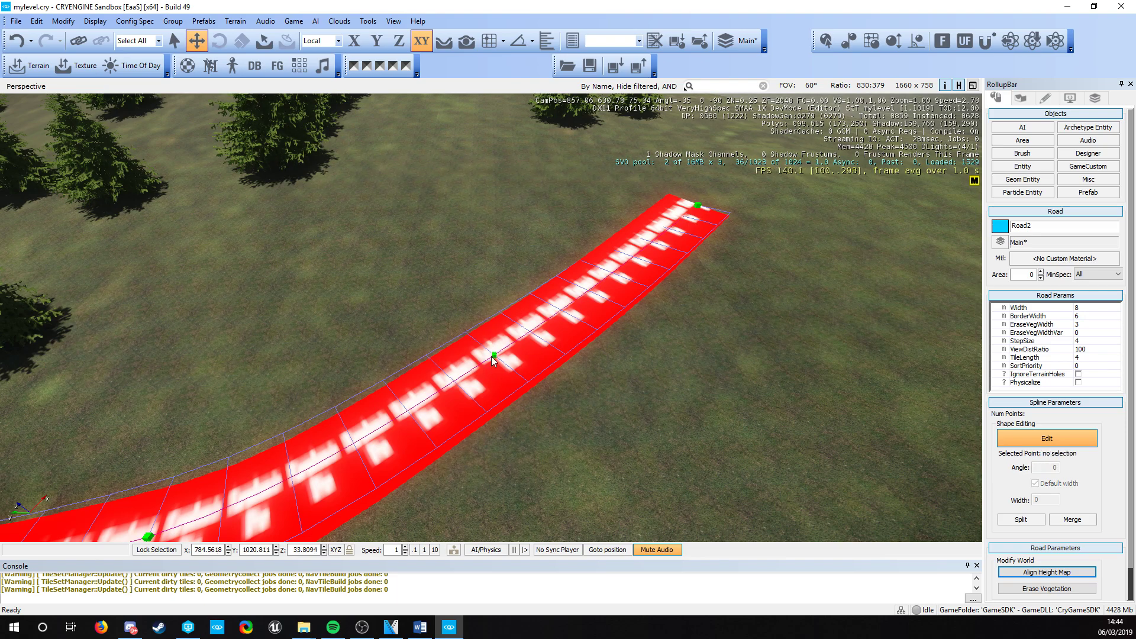
left_click(496, 356)
double_click(496, 356)
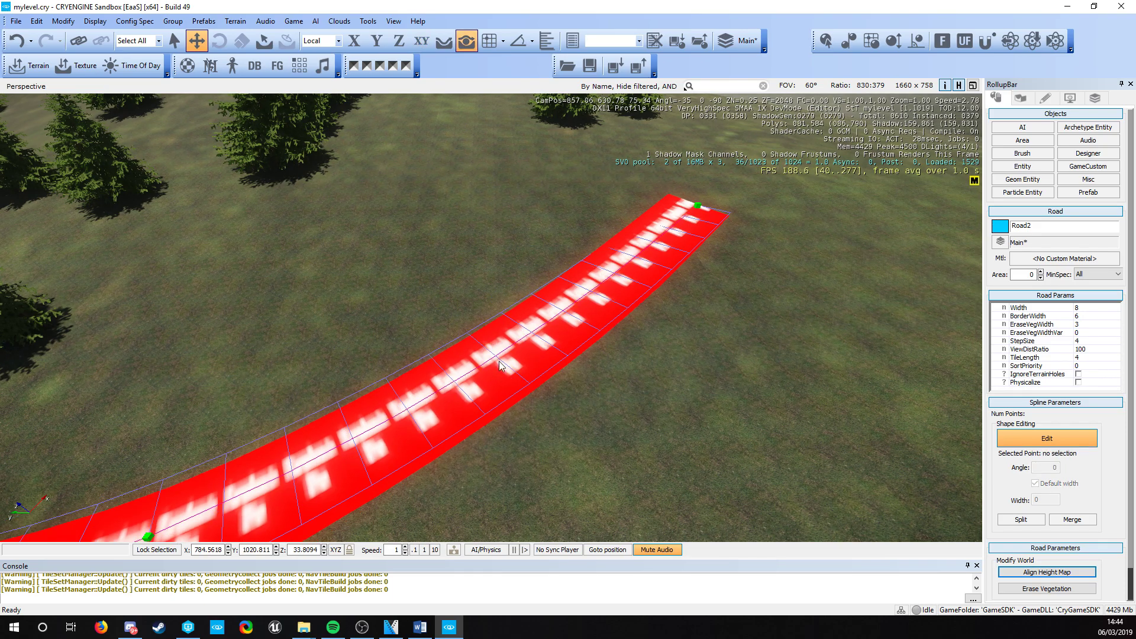
- Examine the reshaped road's bends and its fit on the terrain from several sides
right_click_drag(499, 361, 344, 363)
key("w")
key("a")
right_click_drag(567, 395, 781, 355)
right_click_drag(302, 290, 750, 384)
left_click(1089, 308)
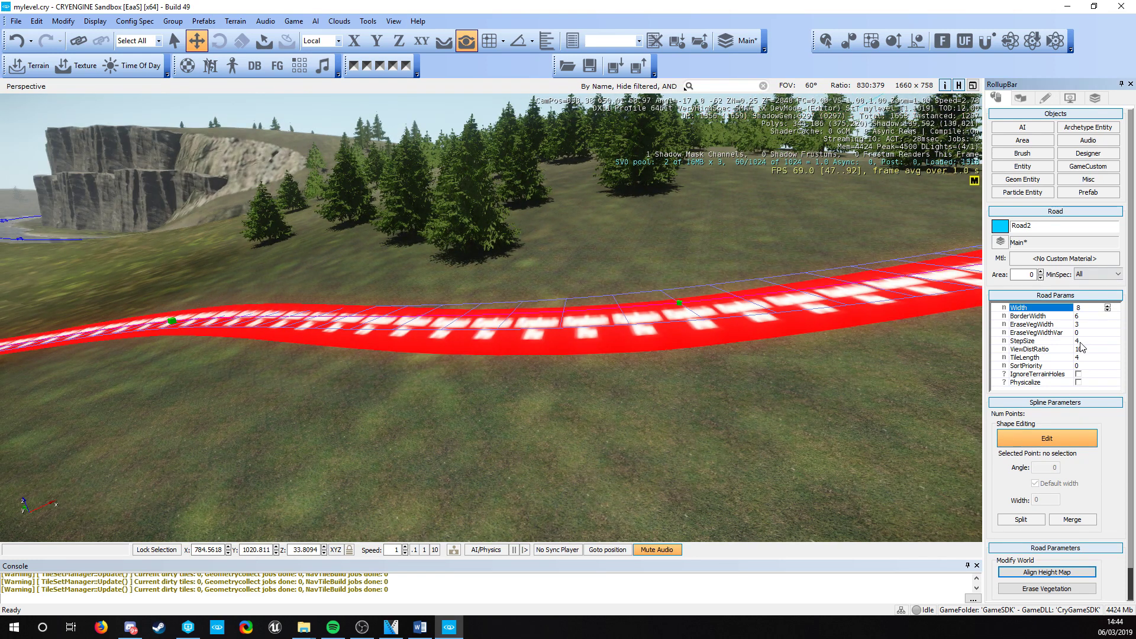
right_click_drag(752, 355, 1000, 382)
right_click_drag(459, 384, 137, 452)
key("d")
key("s")
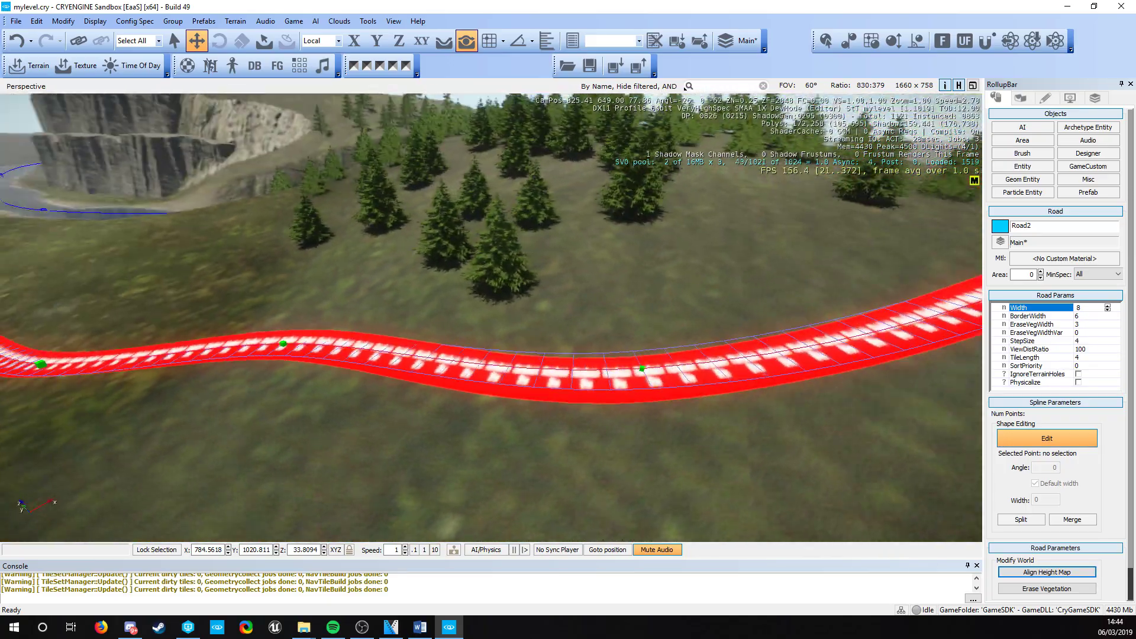
right_click_drag(266, 453, 83, 443)
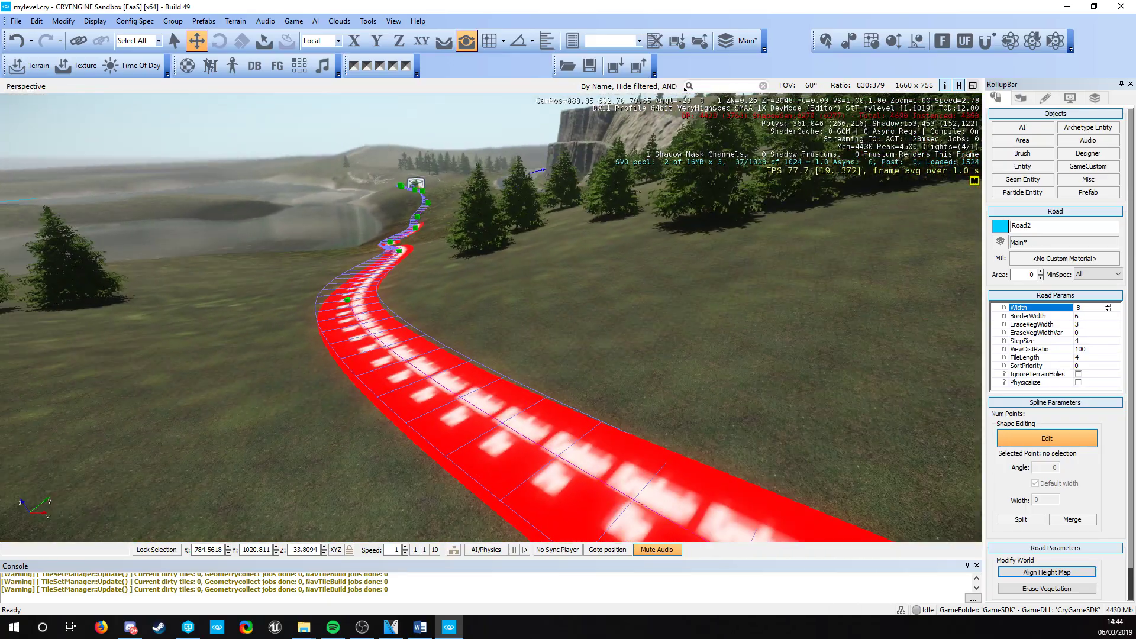
right_click_drag(429, 448, 573, 450)
key("a")
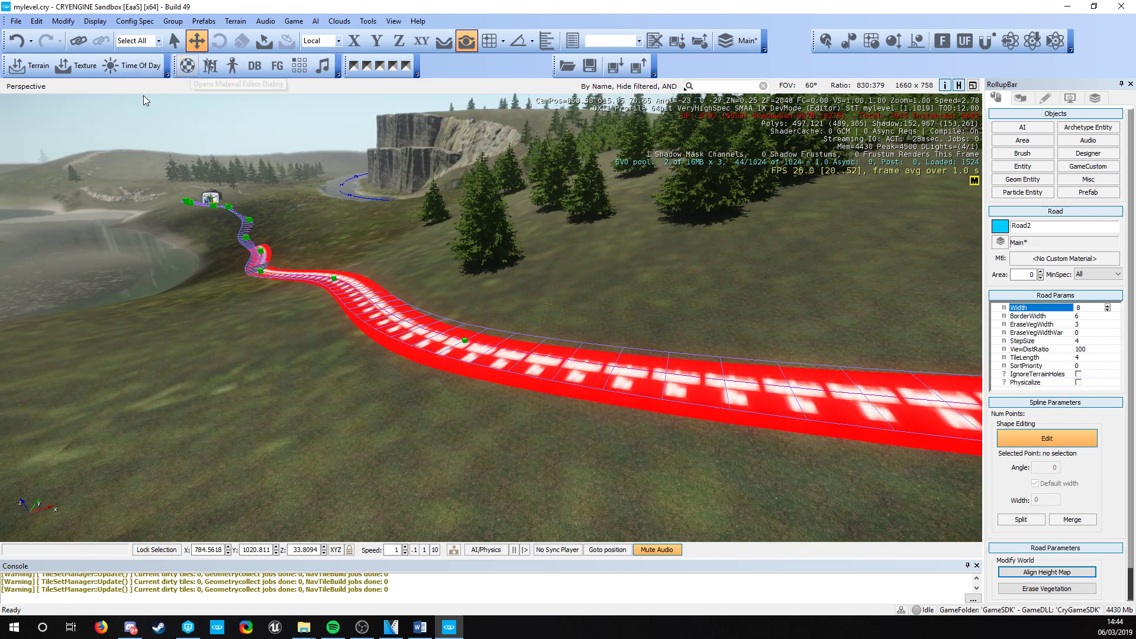
- Search the Material Editor for "road" and expand the roads folder under the terrain materials
left_click(186, 67)
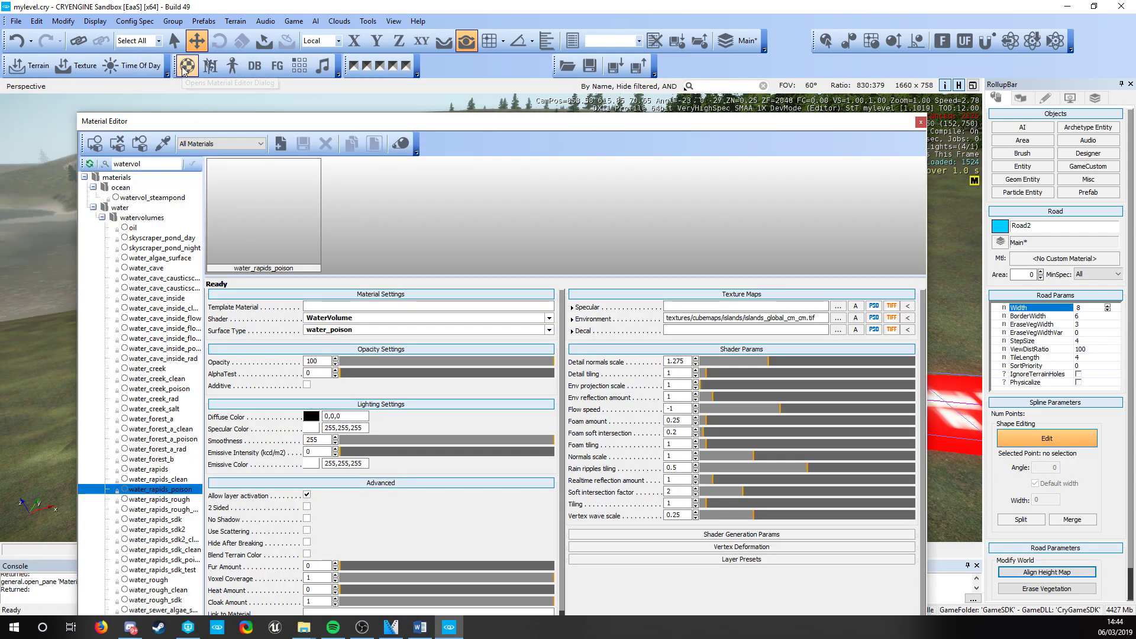
double_click(151, 164)
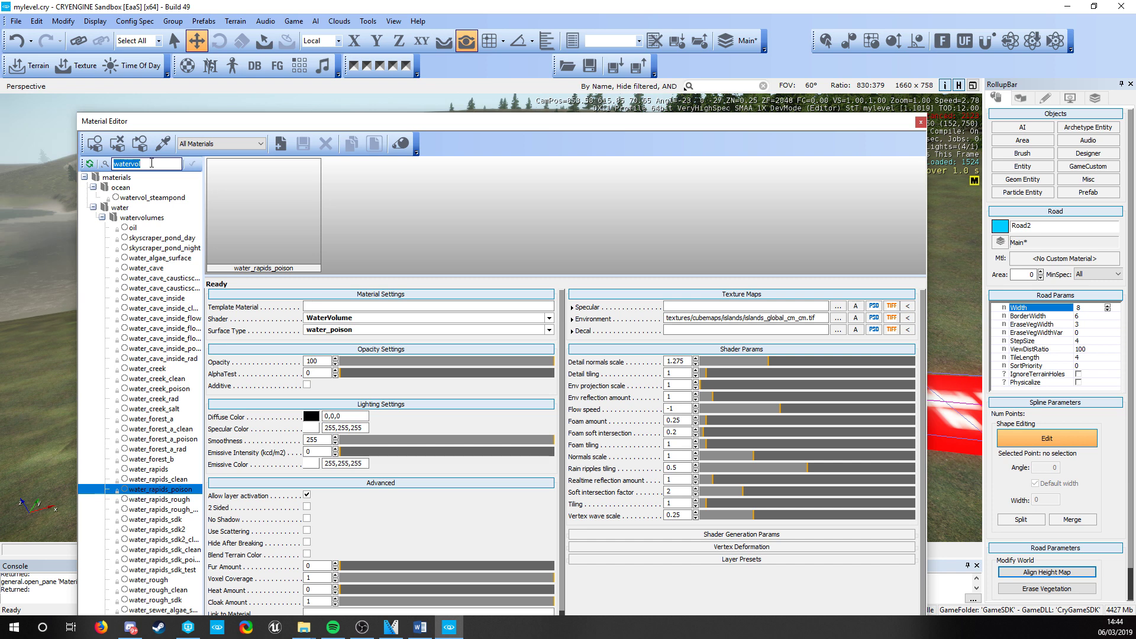
type("road")
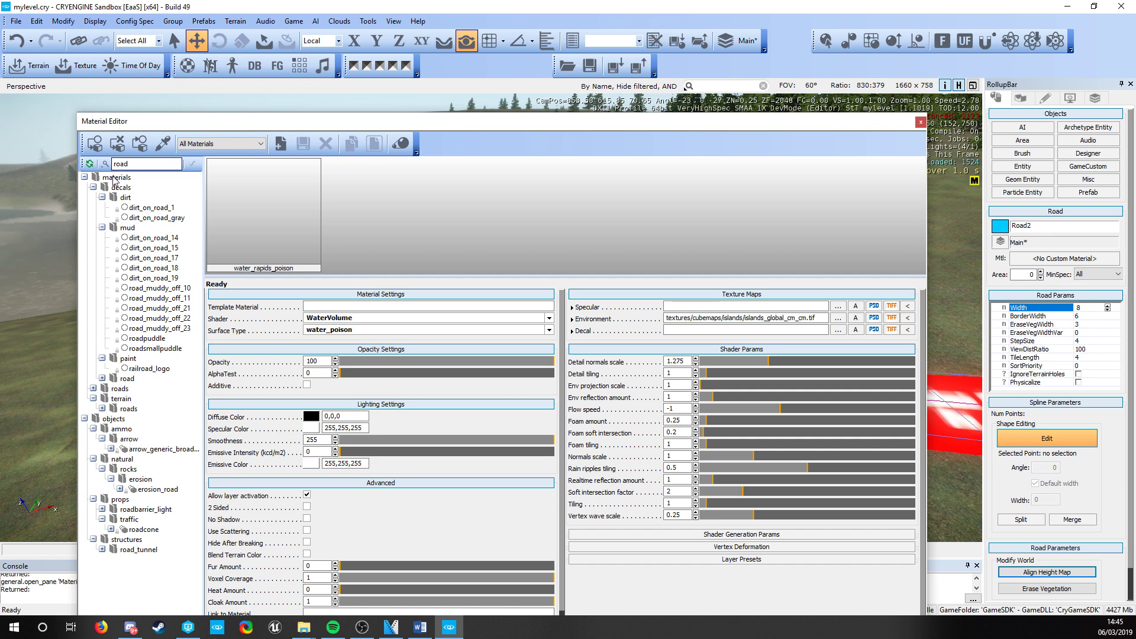
left_click(94, 389)
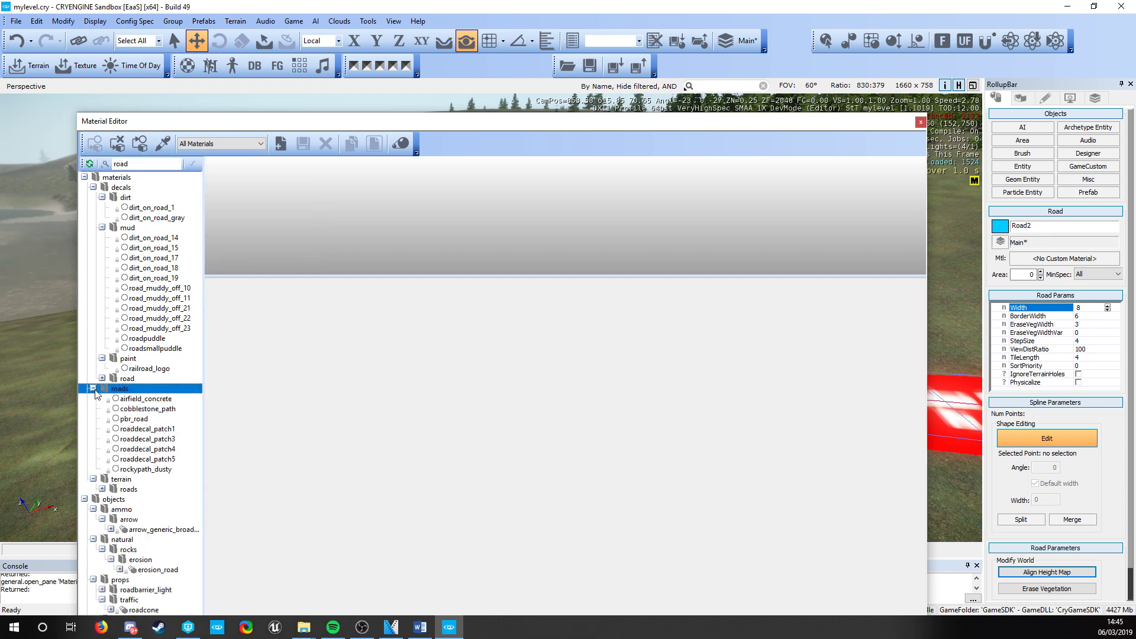
left_click(93, 388)
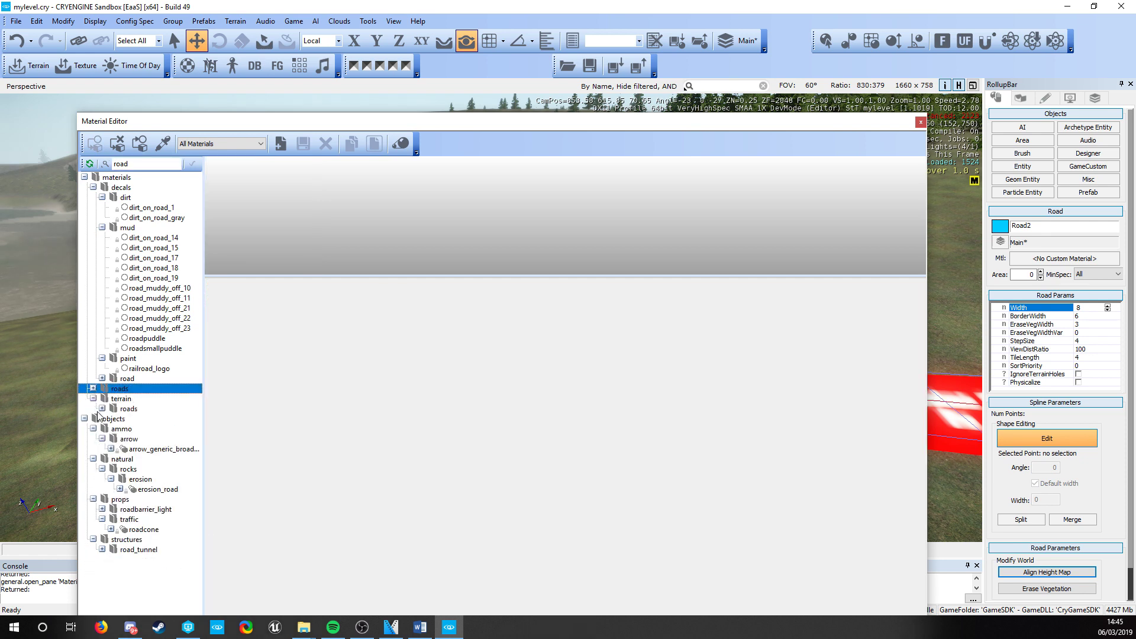
left_click(102, 409)
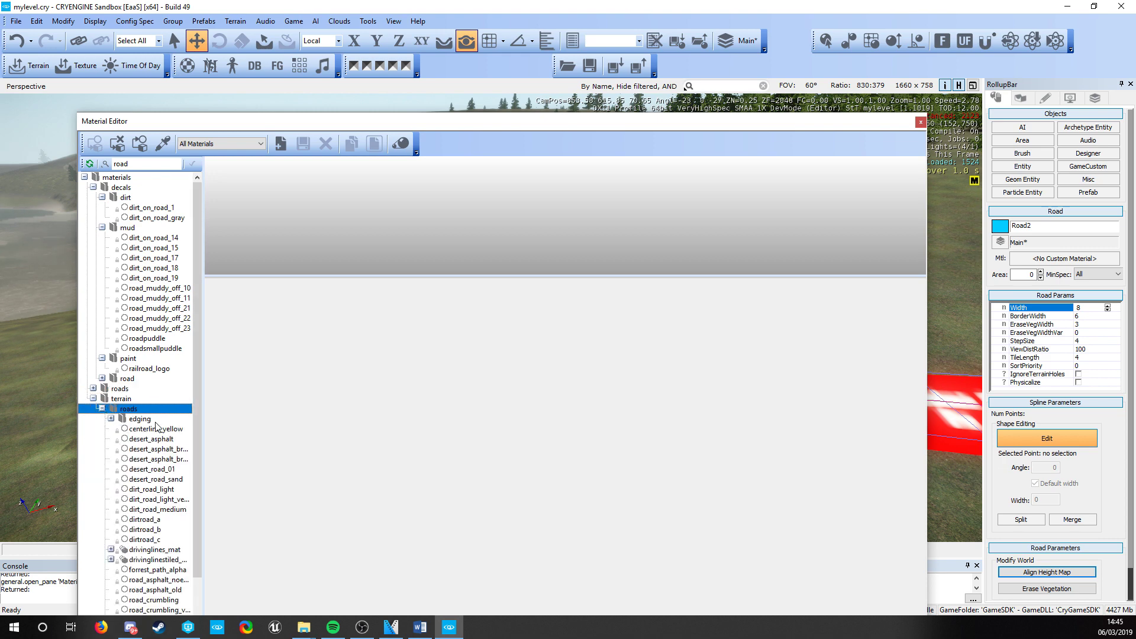
scroll(183, 426, "down", 4)
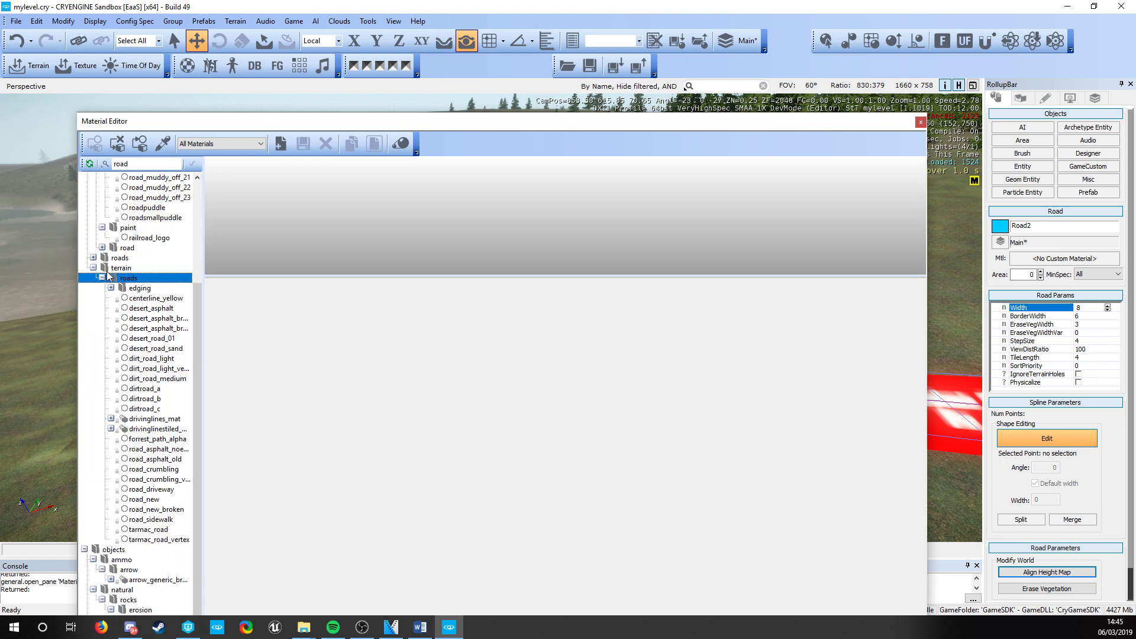
- Assign the dirtroad_a material to the road and view the surface up close
left_click(144, 391)
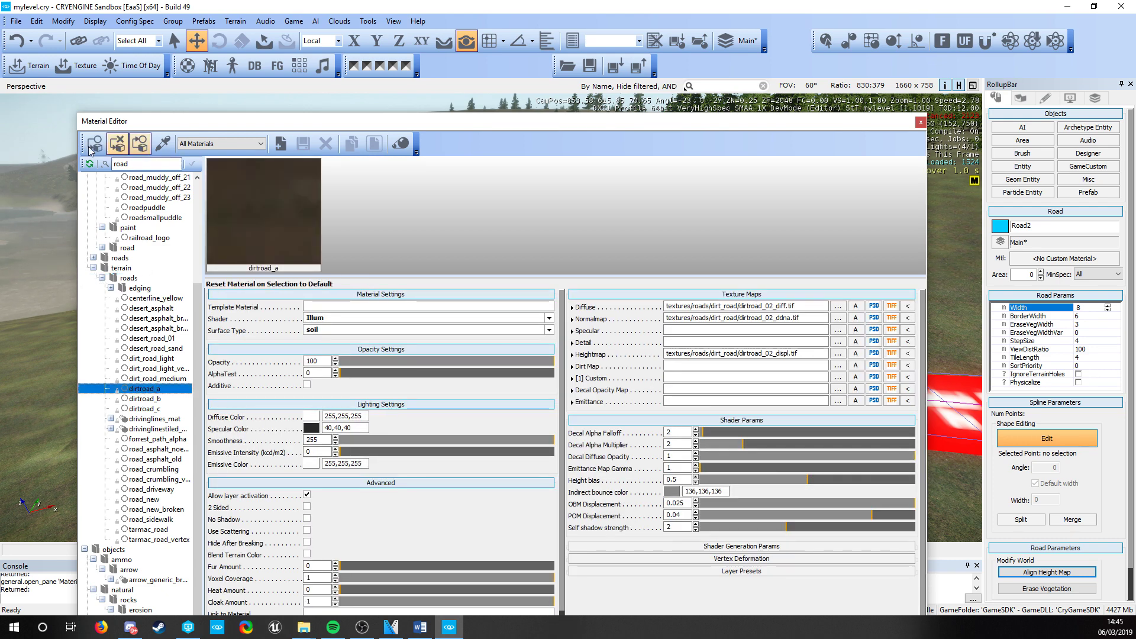
left_click(139, 144)
left_click_drag(39, 142, 666, 138)
mouse_move(172, 293)
right_mouse_down()
mouse_move(258, 276)
mouse_move(196, 305)
mouse_move(178, 298)
right_mouse_up()
key("w")
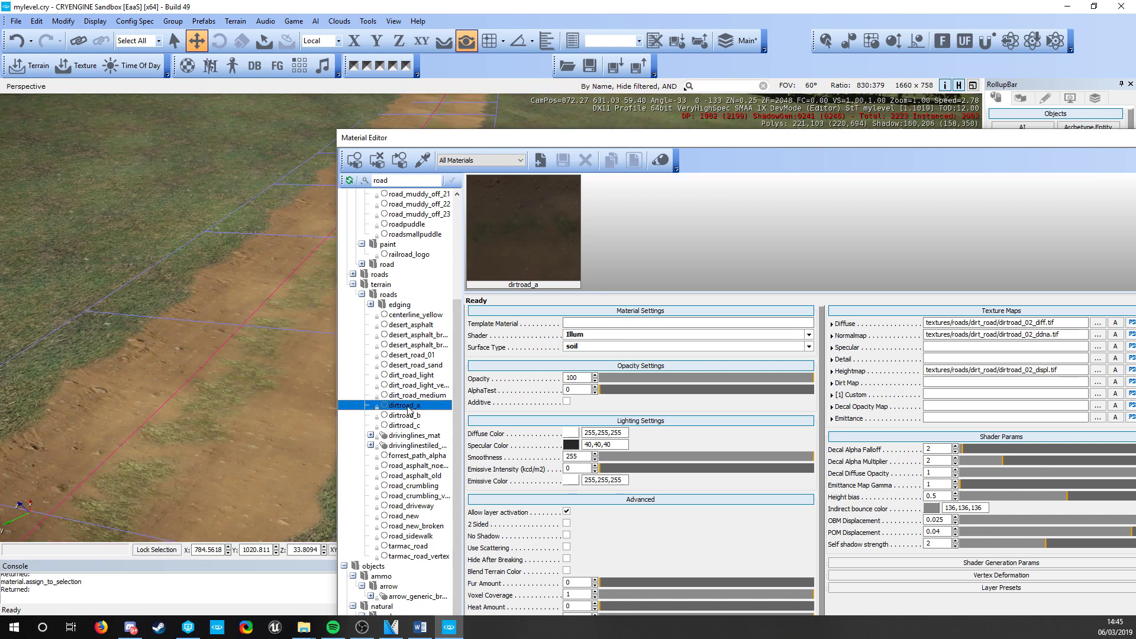
- Assign the dirtroad_b material to the road and move the Material Editor out of the way
left_click(406, 415)
left_click(355, 161)
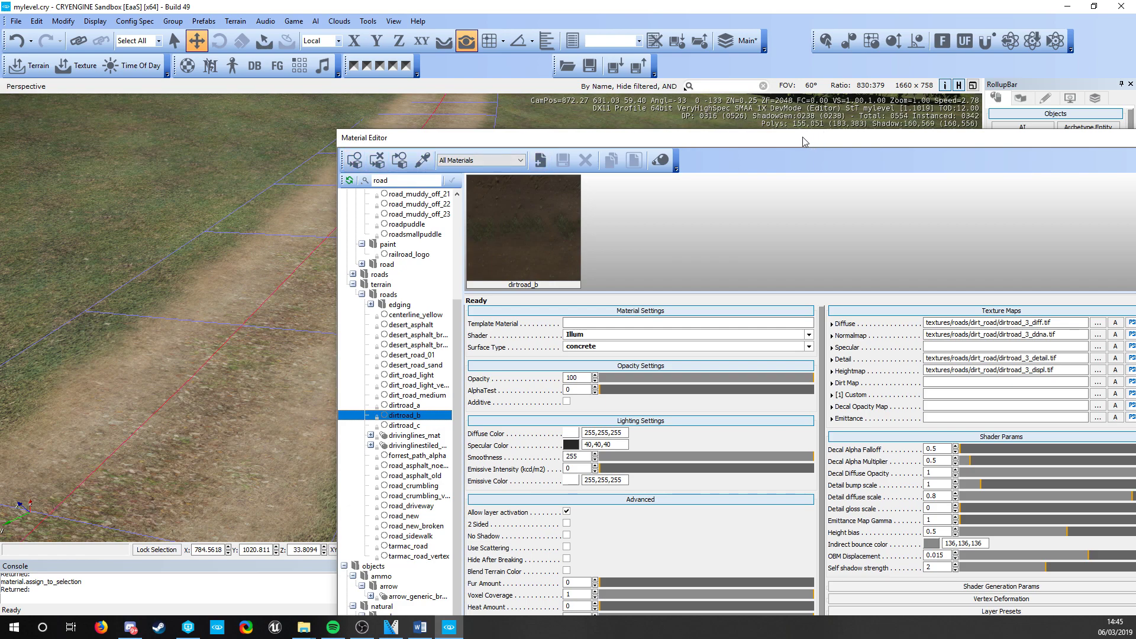
left_click_drag(802, 138, 1135, 139)
- Inspect the dirt texture's stretching along the road and set the road's TileLength to 8
right_click_drag(491, 317, 130, 314)
key("w")
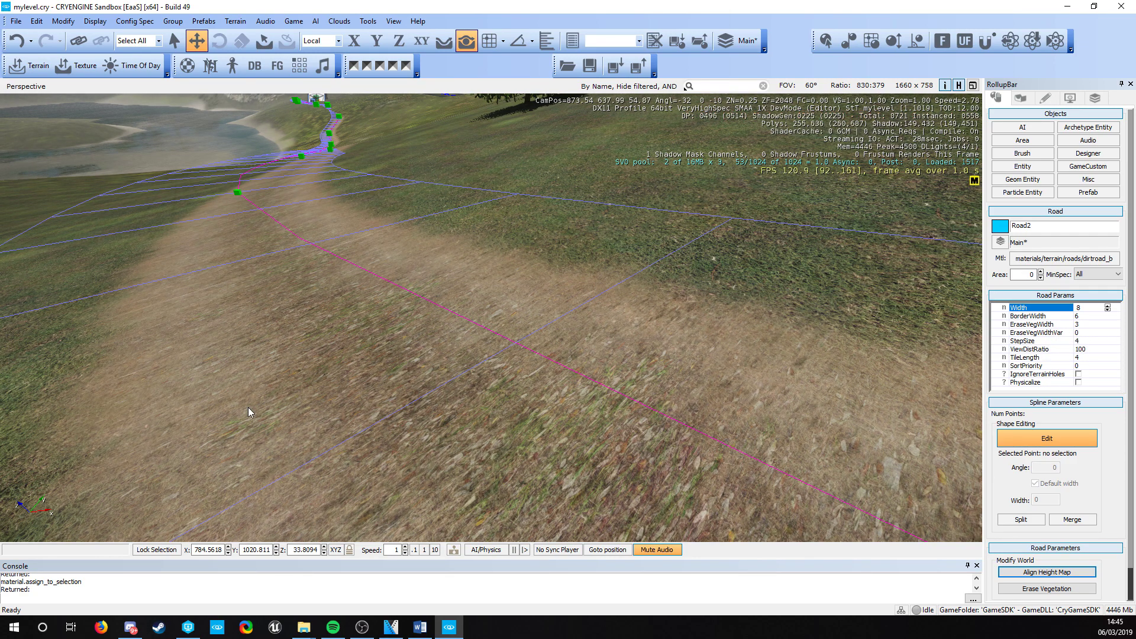
mouse_move(248, 408)
right_mouse_down()
mouse_move(324, 394)
mouse_move(261, 408)
right_mouse_up()
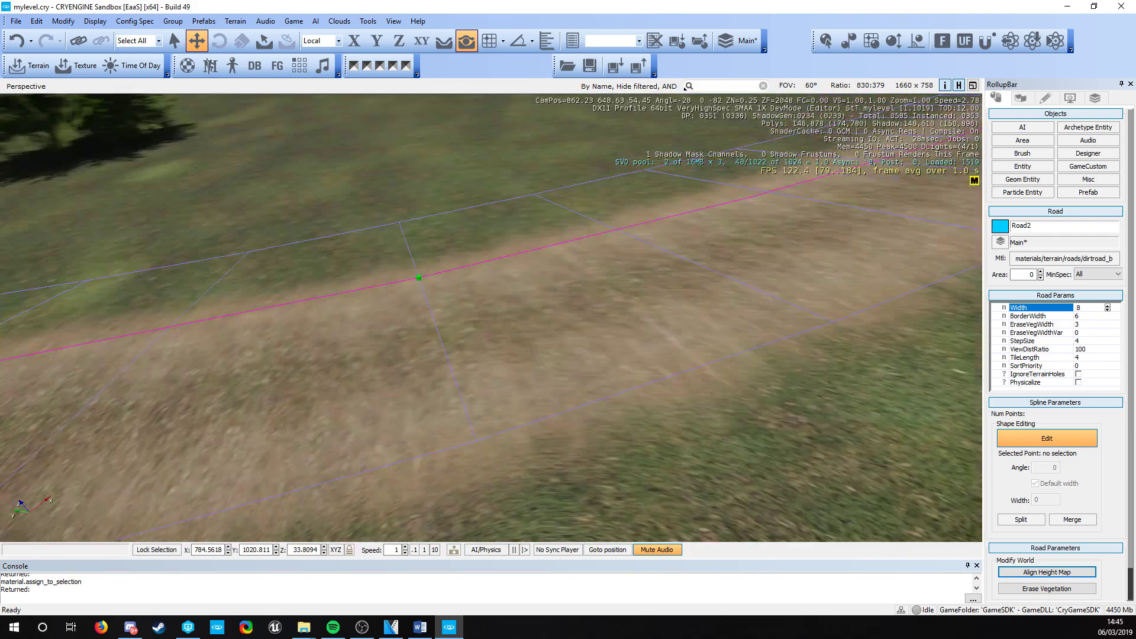
right_click_drag(491, 361, 424, 391)
key("w")
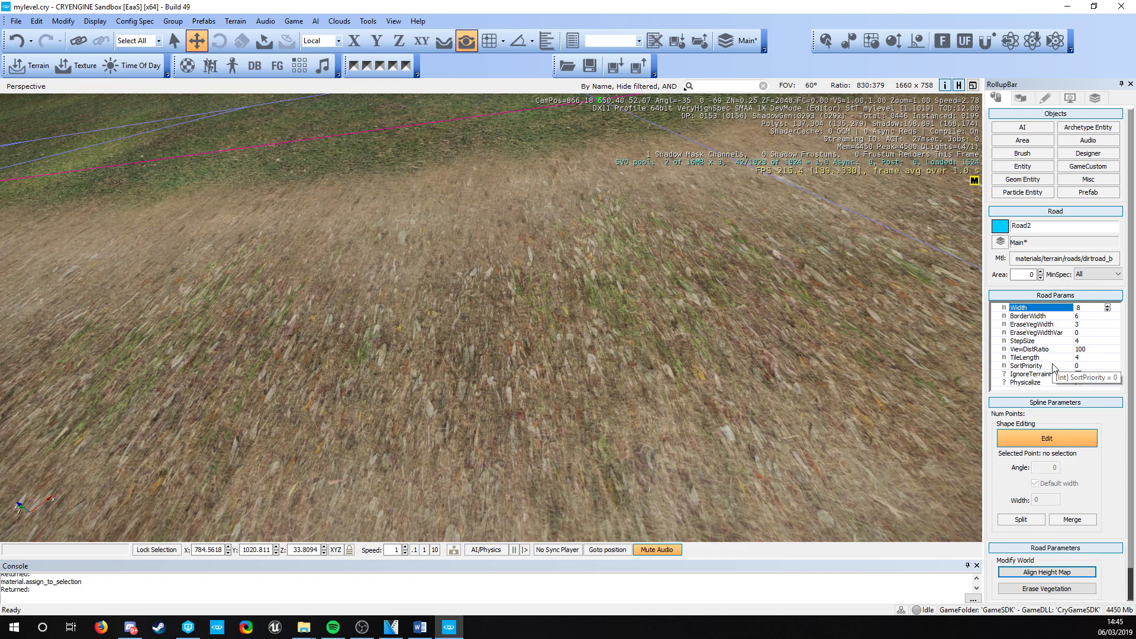
left_click(1018, 359)
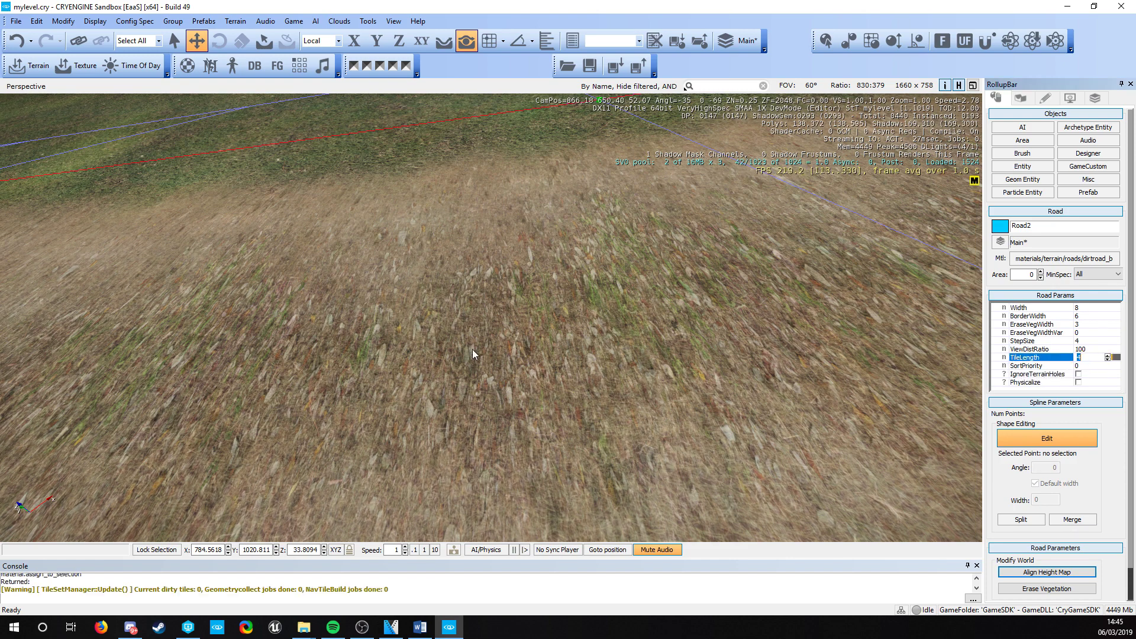
right_click_drag(473, 349, 727, 351)
key("s")
left_click(1073, 359)
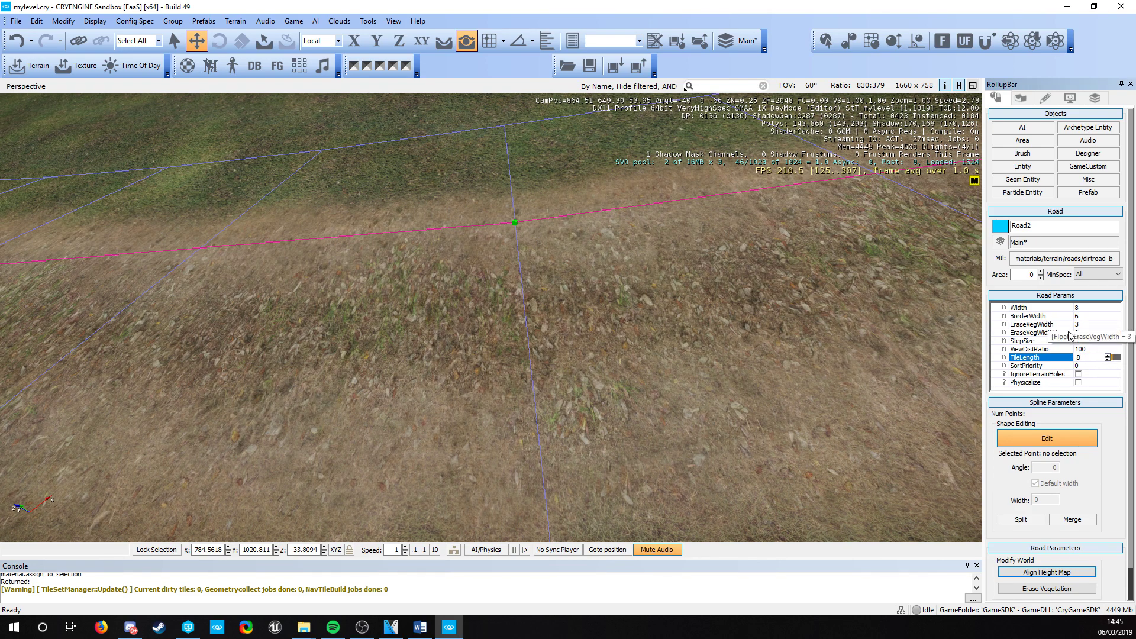
- Set the road's TileLength to 16 and view the dirt surface up close
type("16")
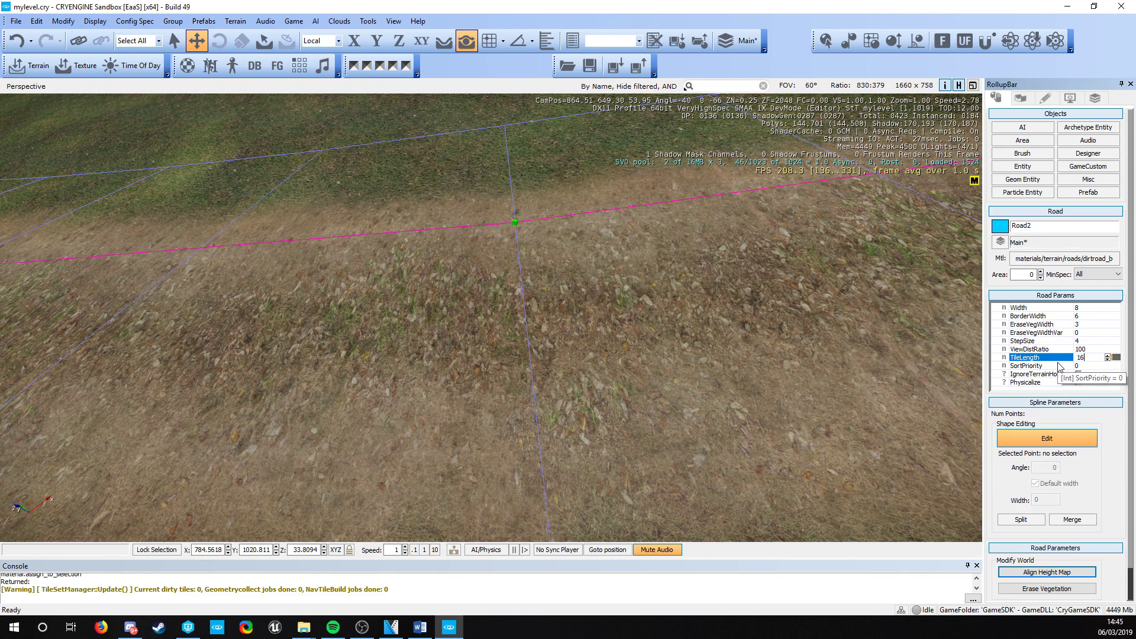
key("a")
right_click_drag(551, 408, 728, 347)
key("w")
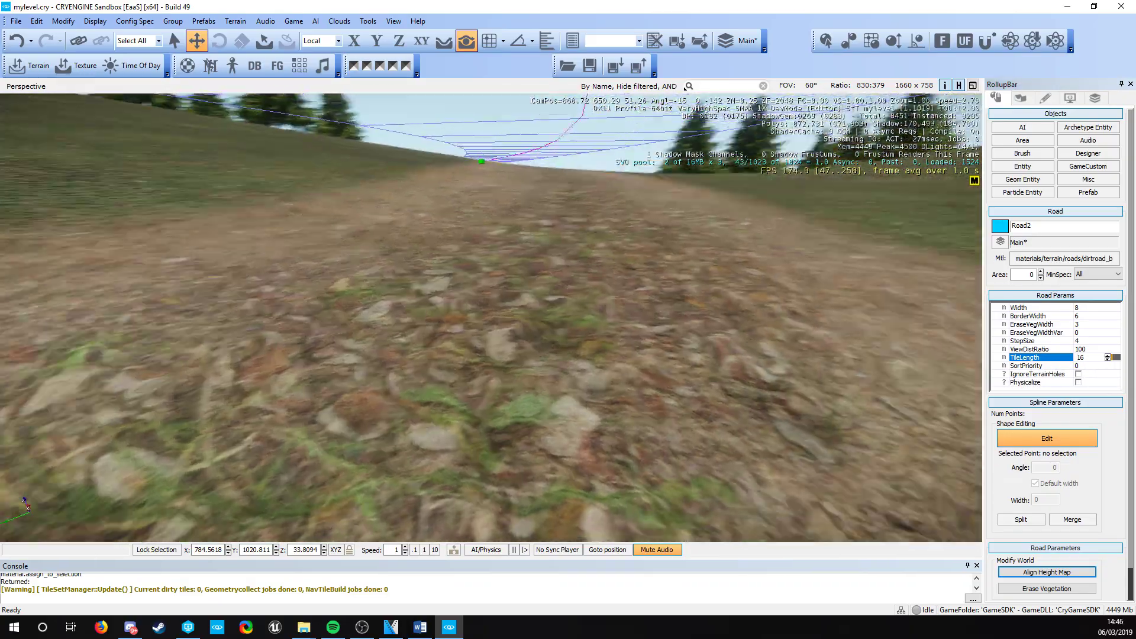
- Inspect the dirt texture's tiling, the road's edges and how the road sits on the slope along its length
key("s")
right_click_drag(414, 385, 506, 408)
right_click_drag(640, 381, 1008, 496)
key("s")
right_click_drag(497, 376, 331, 414)
key("a")
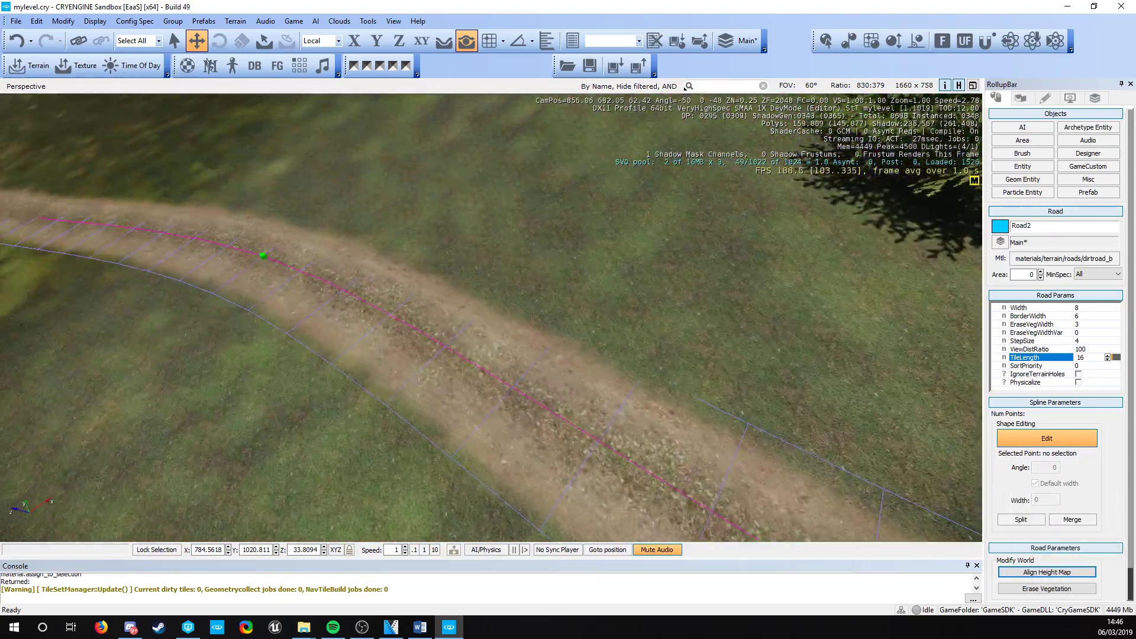
key("a")
right_click_drag(491, 317, 346, 386)
key("w")
key("a")
right_click_drag(642, 164, 413, 509)
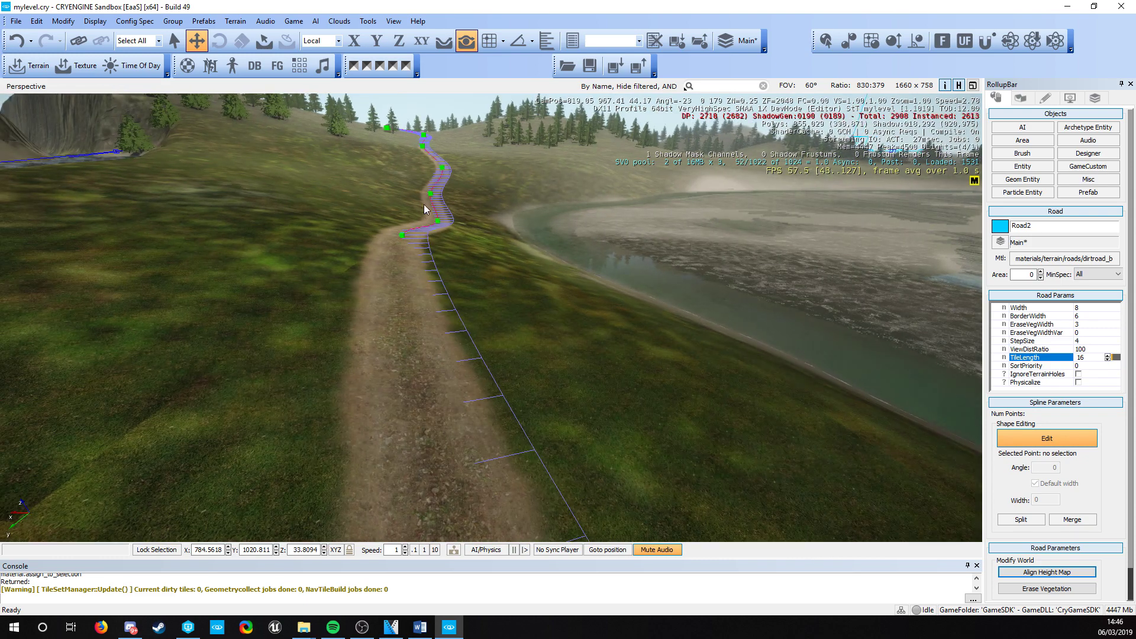
right_click_drag(479, 443, 439, 434)
middle_click_drag(711, 457, 313, 431)
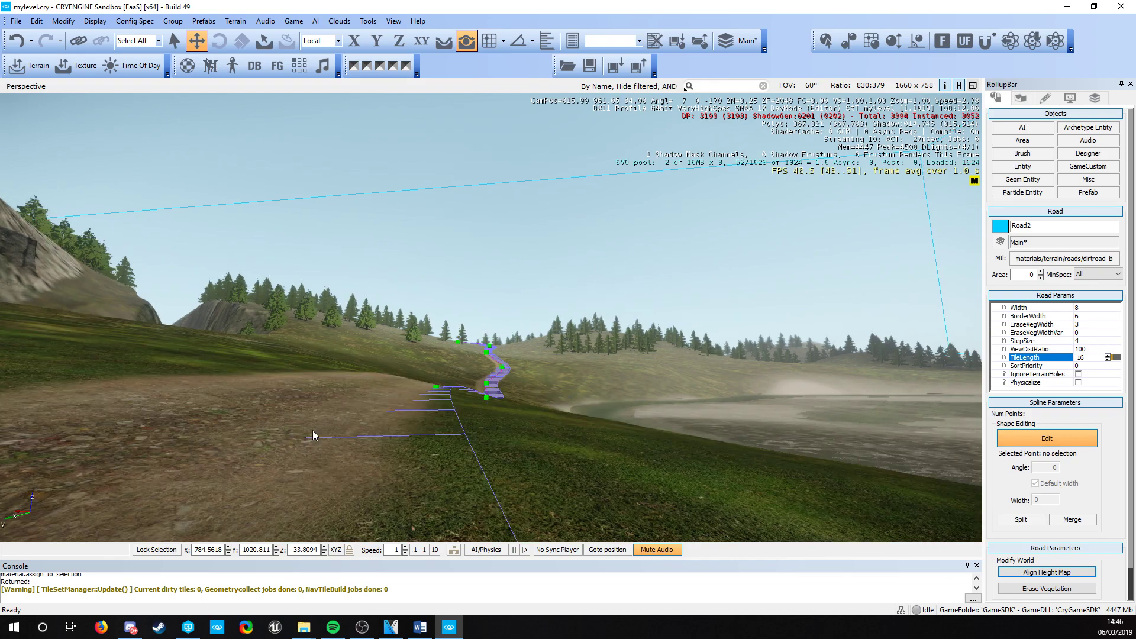
- Align the terrain height map to the dirt road again
key("s")
right_click_drag(402, 447, 596, 411)
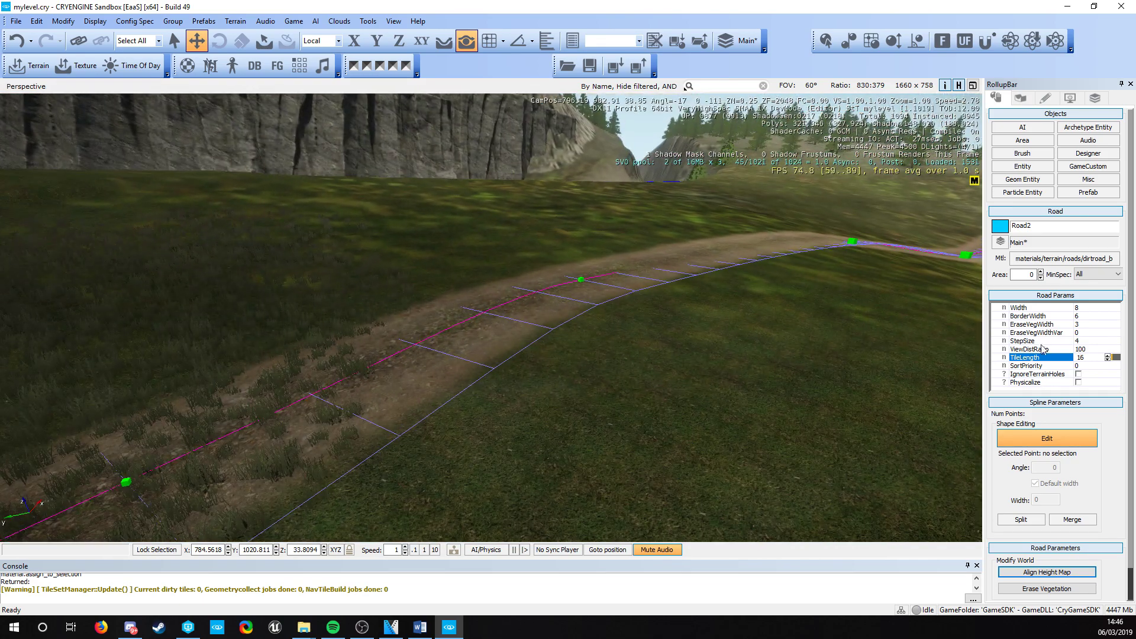
scroll(1041, 559, "down", 1)
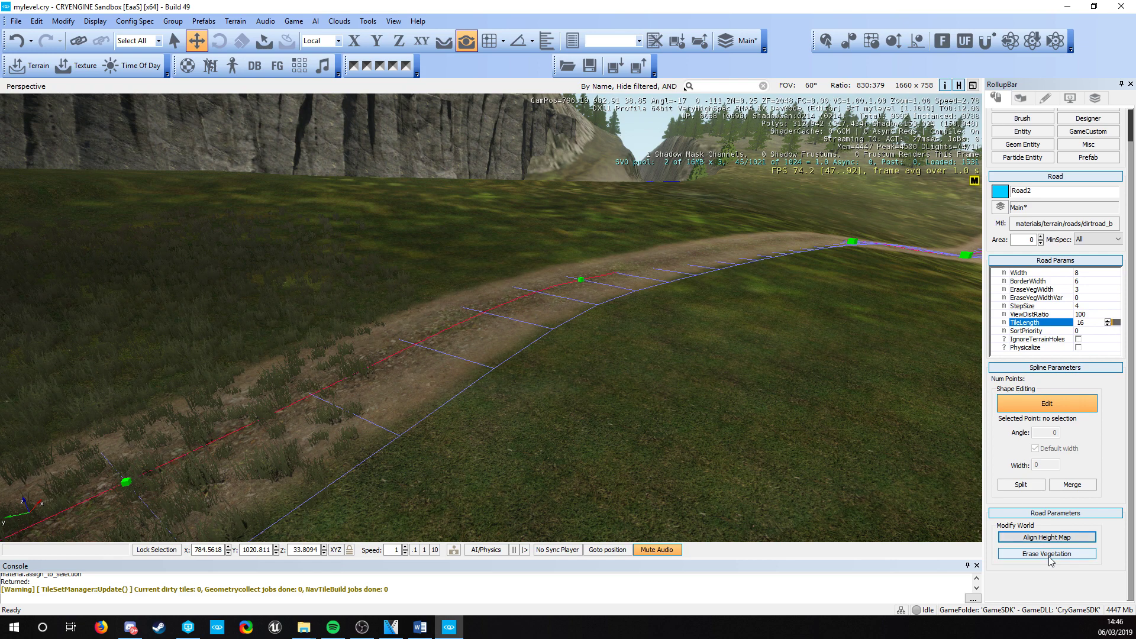
left_click(1004, 535)
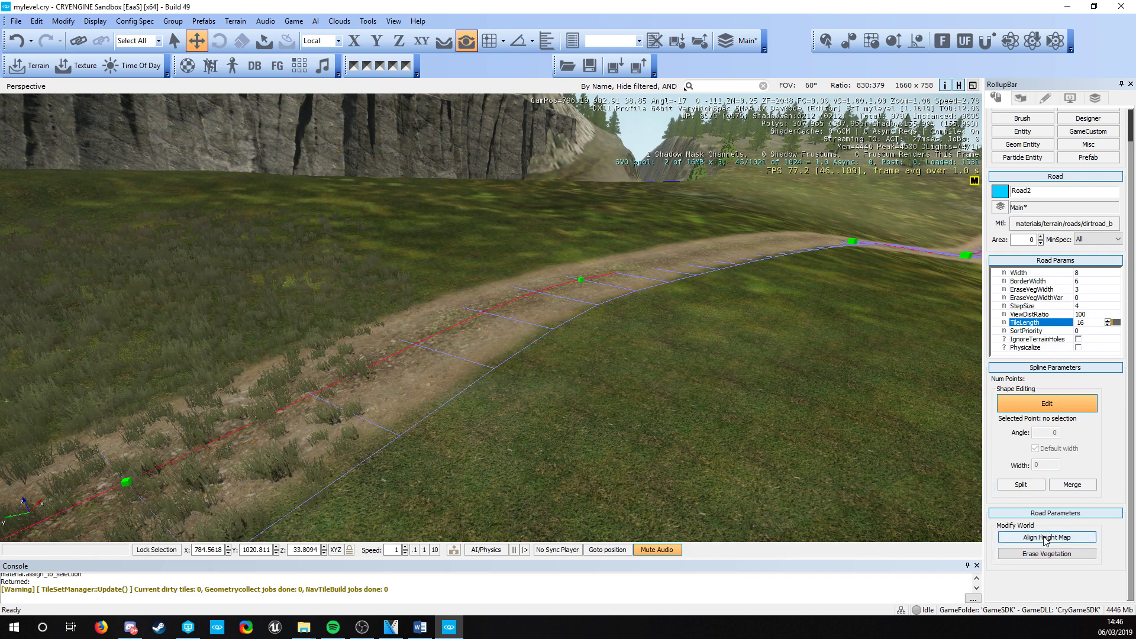
left_click(1046, 538)
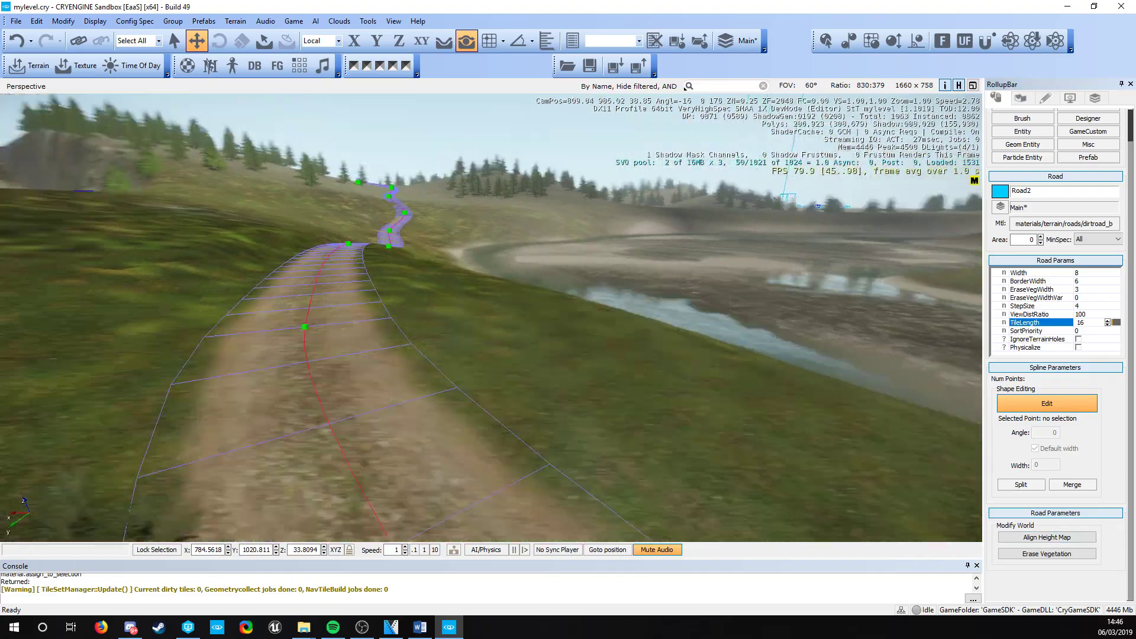
- Set the angle of road point 8 to -4.26 and align the height map to the road
right_click_drag(367, 278, 347, 211)
key("w")
key("w")
key("w")
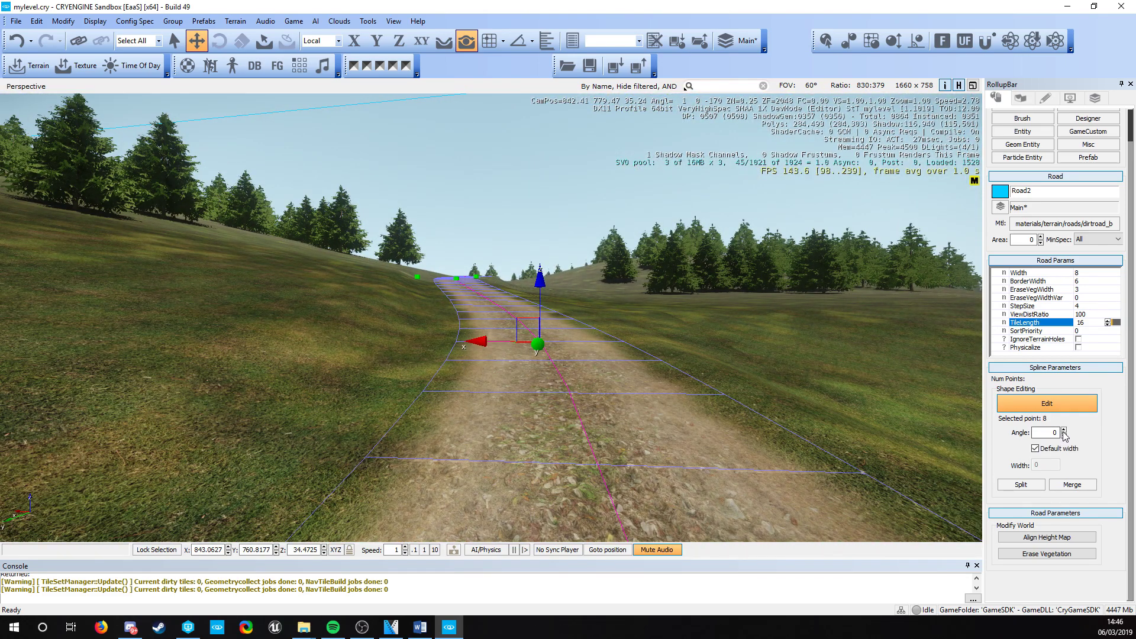
left_click_drag(1055, 396, 1049, 460)
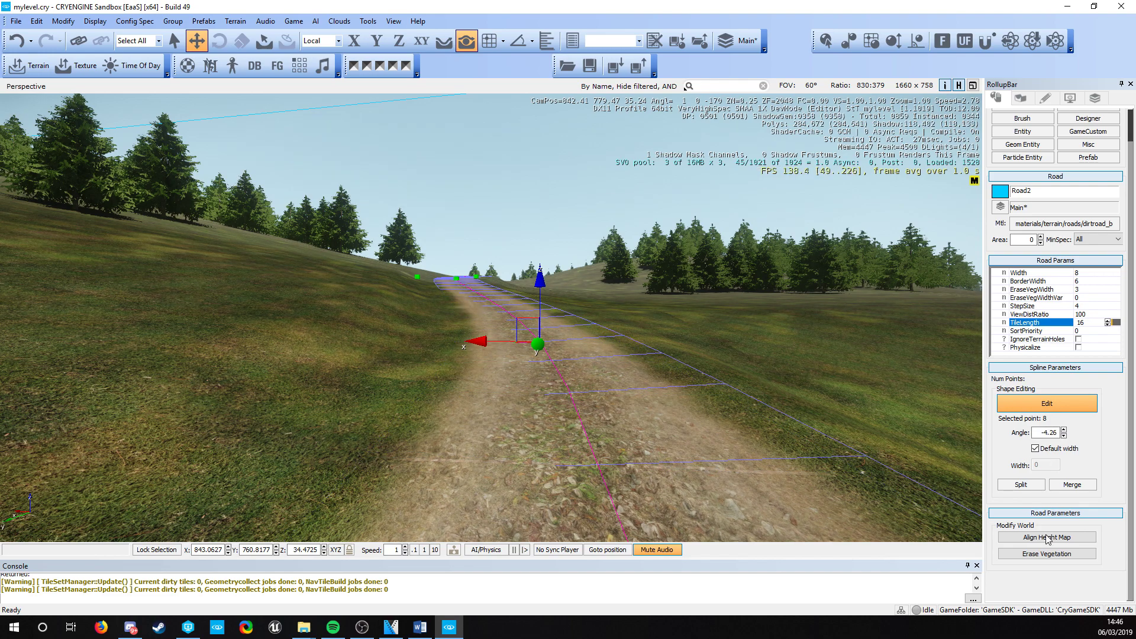
left_click(1046, 537)
- Adjust the angle of road point 9 farther uphill and align the height map to the road
right_click_drag(786, 460, 552, 488)
key("w")
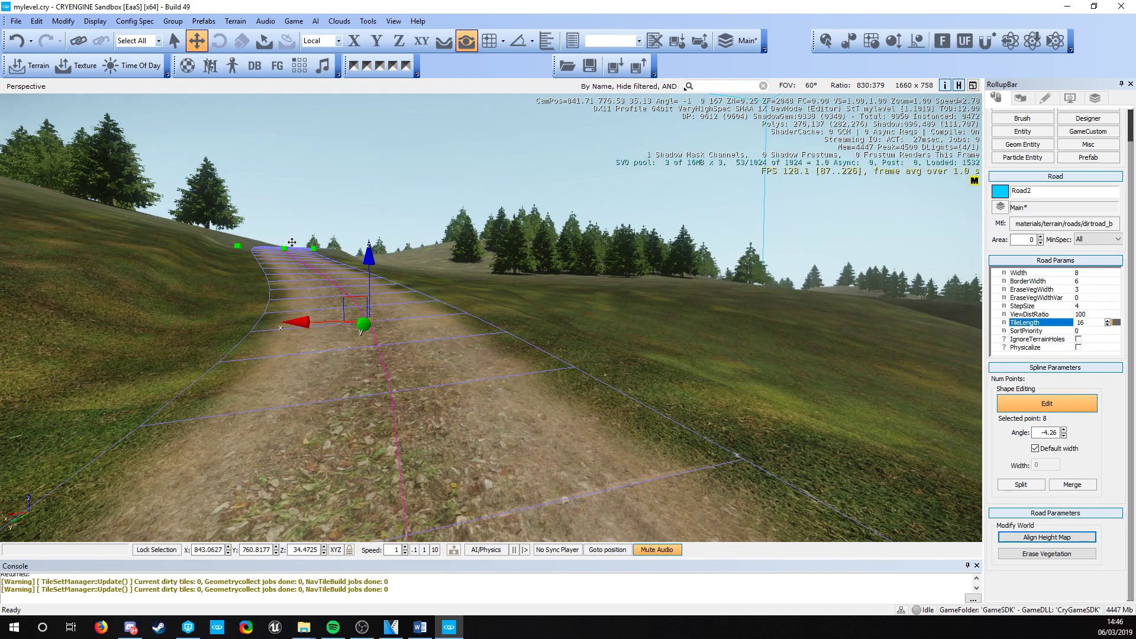
mouse_move(455, 325)
right_mouse_down()
mouse_move(367, 325)
mouse_move(455, 326)
right_mouse_up()
key("s")
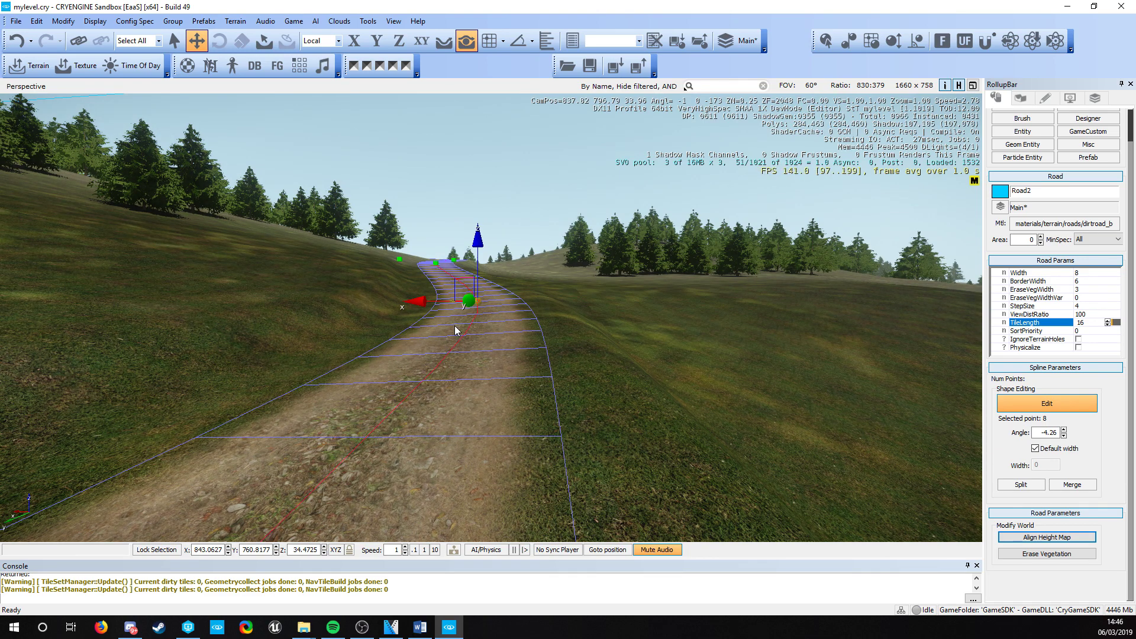
key("s")
right_click_drag(455, 326, 442, 353)
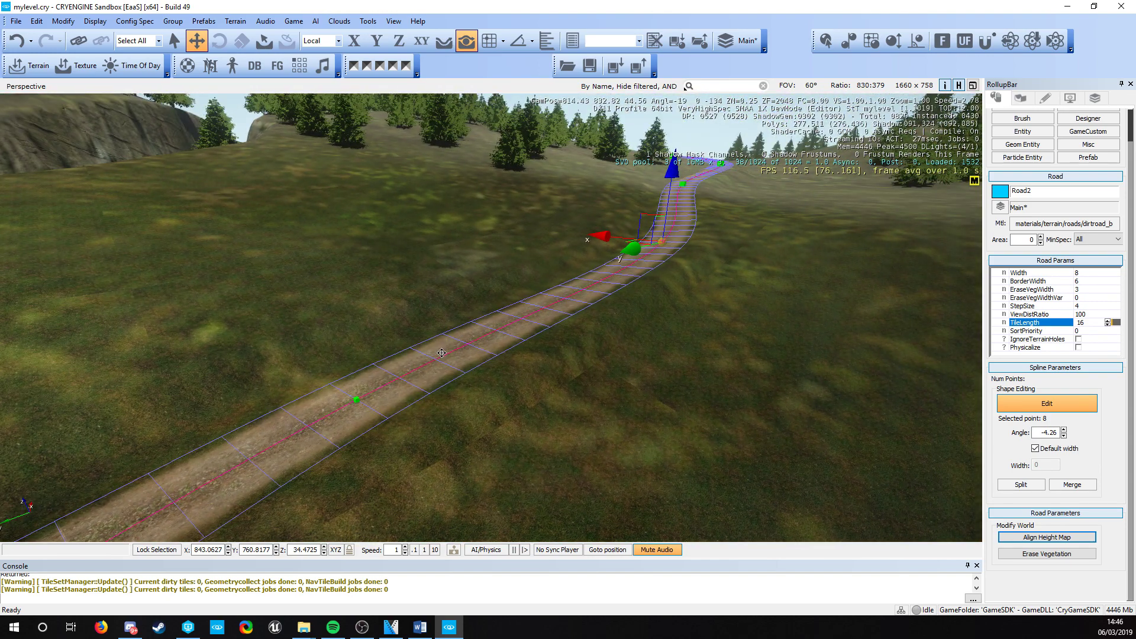
key("w")
right_click_drag(447, 367, 499, 325)
left_click(501, 297)
key("w")
right_click_drag(512, 387, 527, 355)
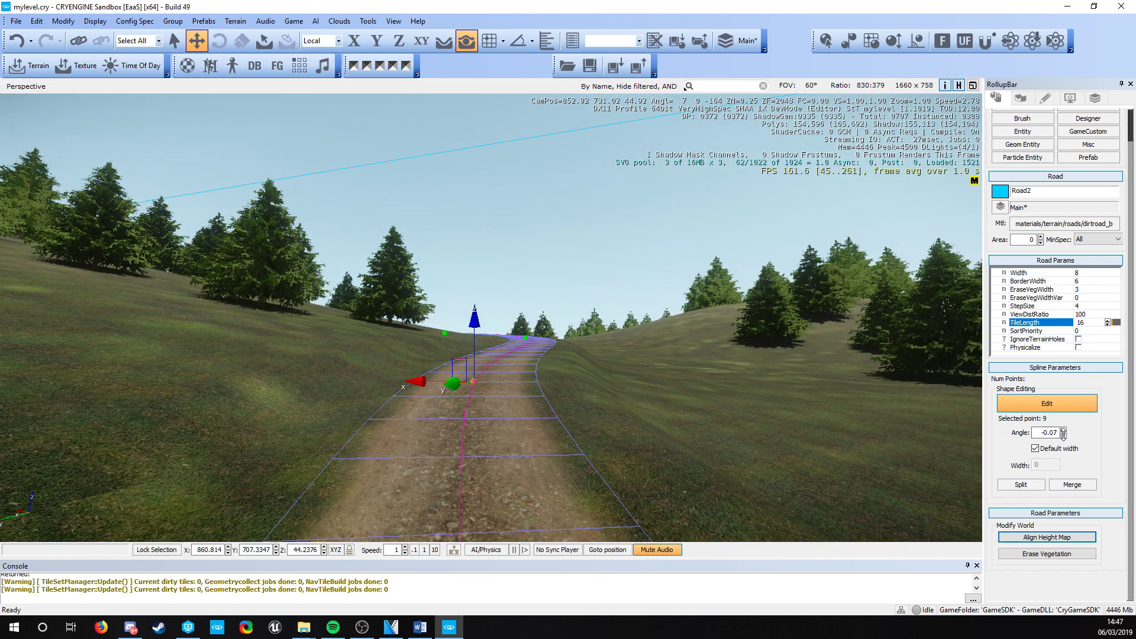
left_click_drag(1062, 431, 1066, 432)
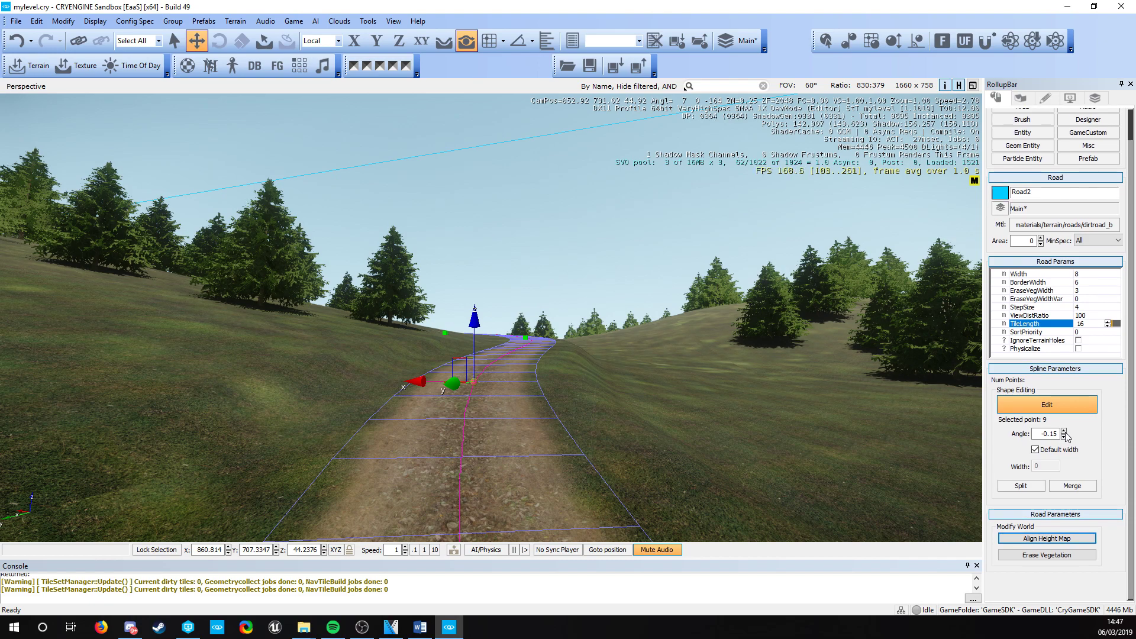
left_click(1034, 542)
- Finish editing the road's points and open the terrain vegetation tools at the stretch beside the cabin
right_click_drag(525, 491, 308, 532)
key("s")
key("Escape")
key("s")
key("w")
key("w")
key("s")
key("s")
key("a")
key("w")
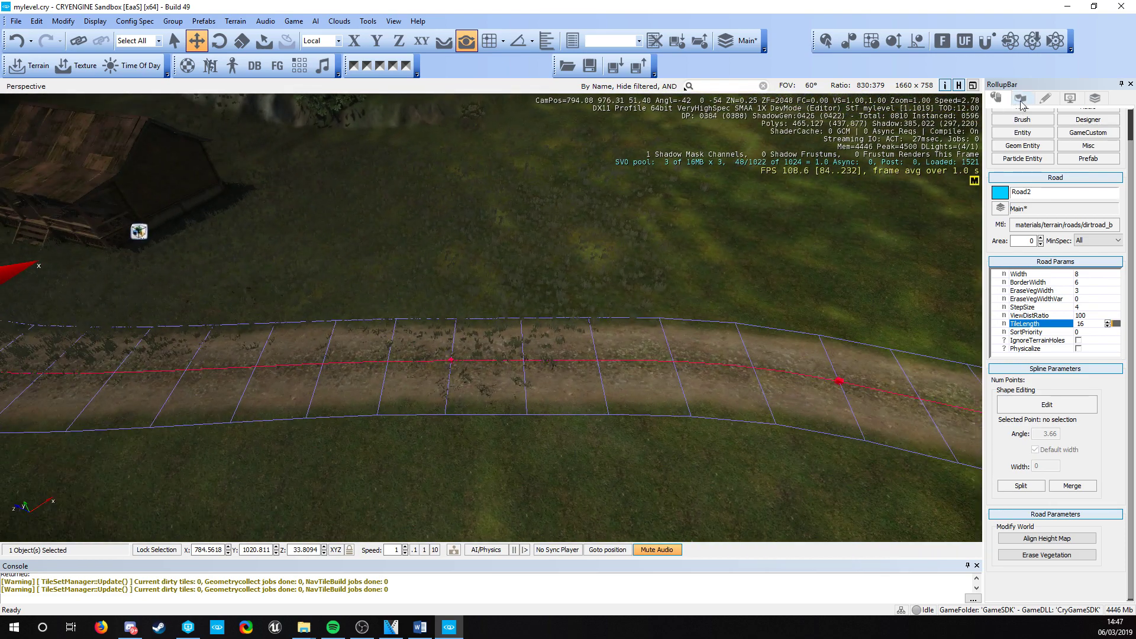
left_click(1021, 101)
left_click(1025, 140)
- Try painting filed_grass_merged across the road beside the cabin with a brush radius of 25.75
left_click(464, 269)
key("w")
key("a")
right_click_drag(463, 299, 887, 308)
key("w")
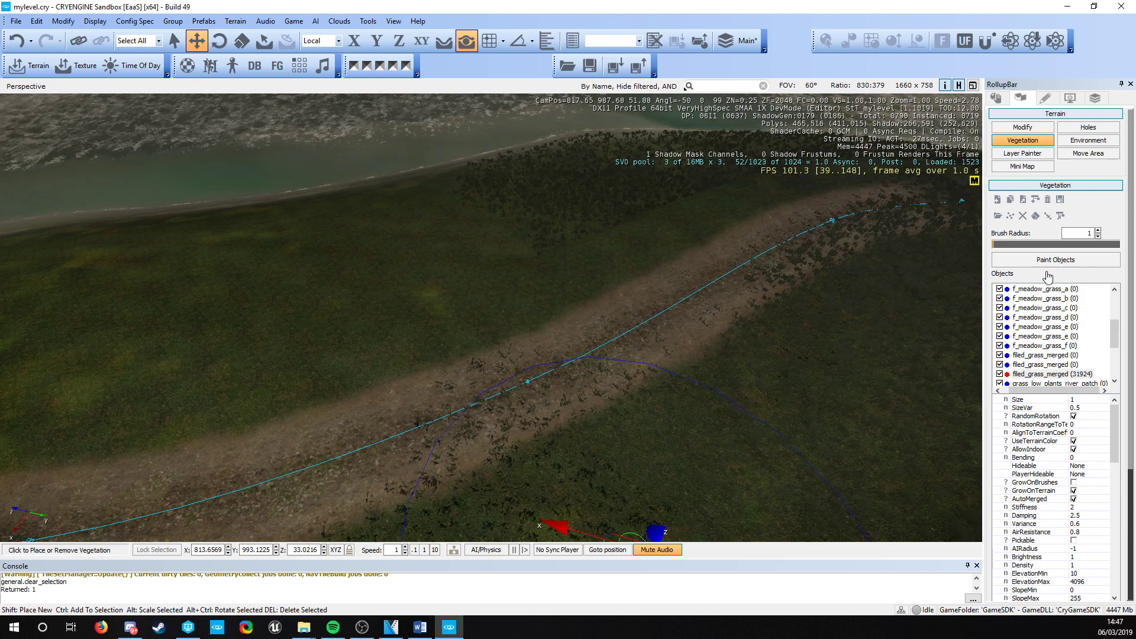
left_click_drag(1034, 245, 1025, 247)
right_click_drag(722, 309, 662, 310)
key("s")
left_click_drag(621, 328, 256, 326)
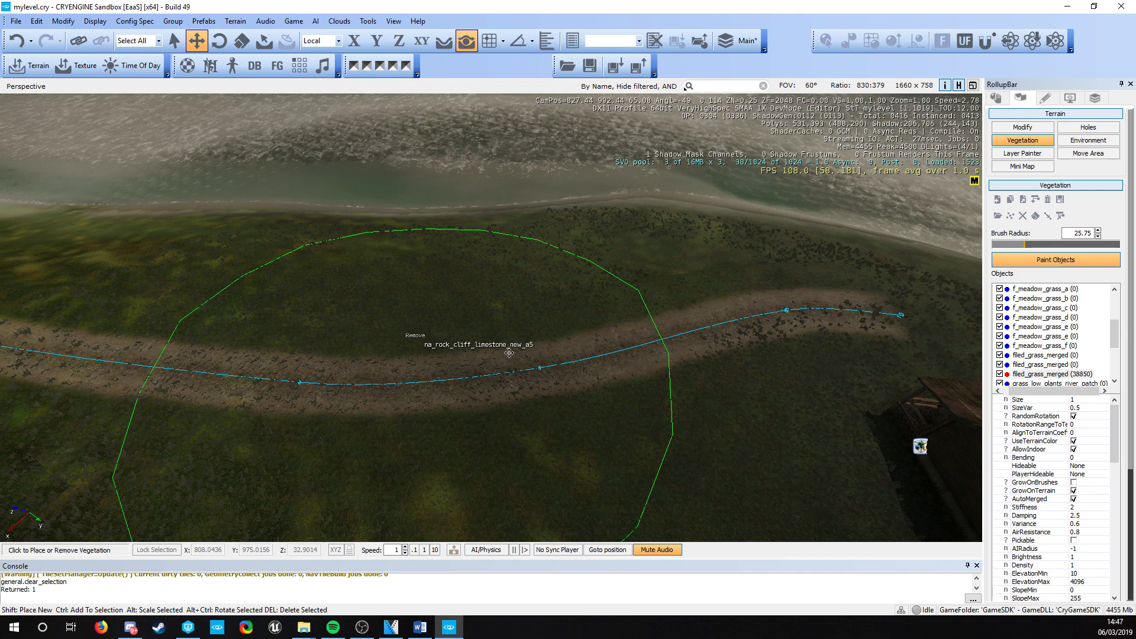
key("ctrl+z")
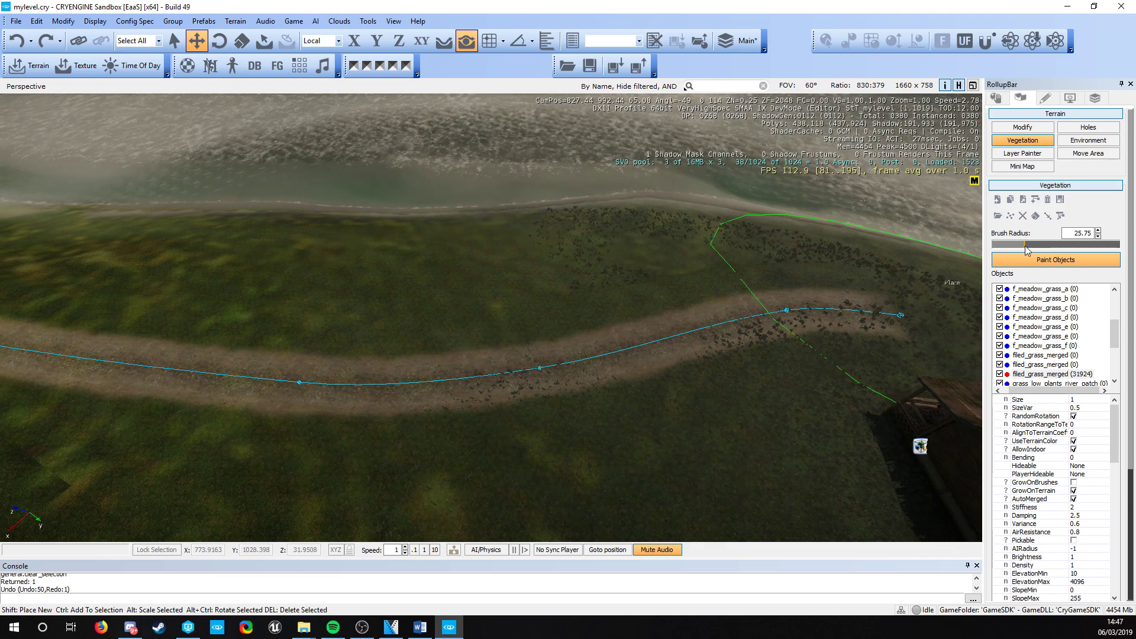
- Paint filed_grass_merged over the road and the ground beside it near the lake with a brush radius of 18.875
left_click_drag(661, 288, 77, 304)
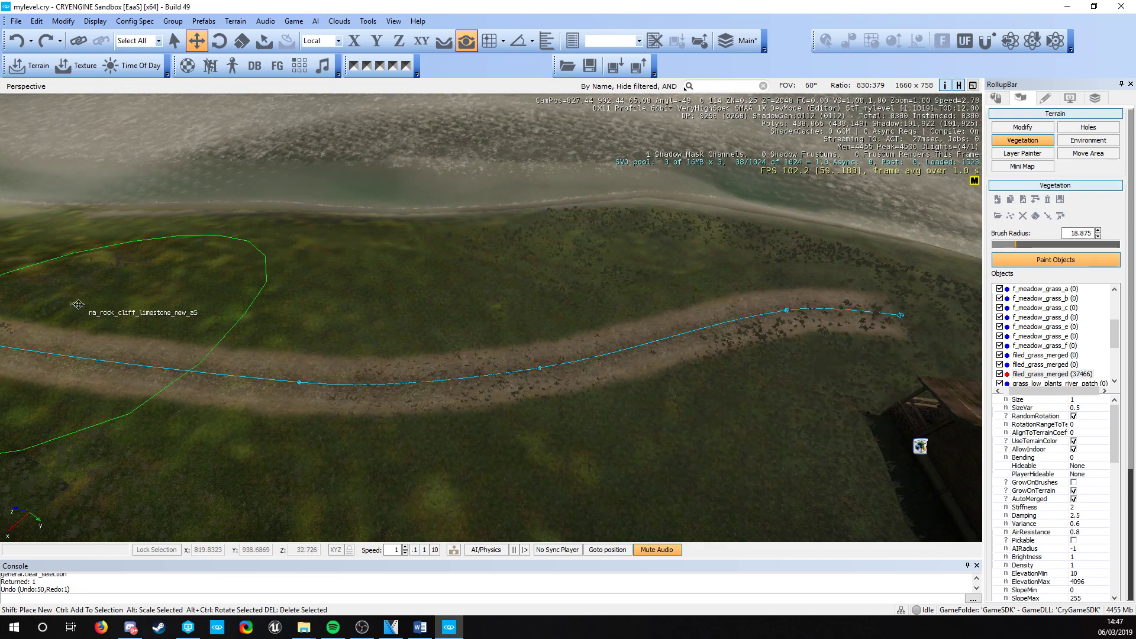
key("a")
right_click_drag(431, 345, 566, 317)
left_click_drag(566, 316, 613, 270)
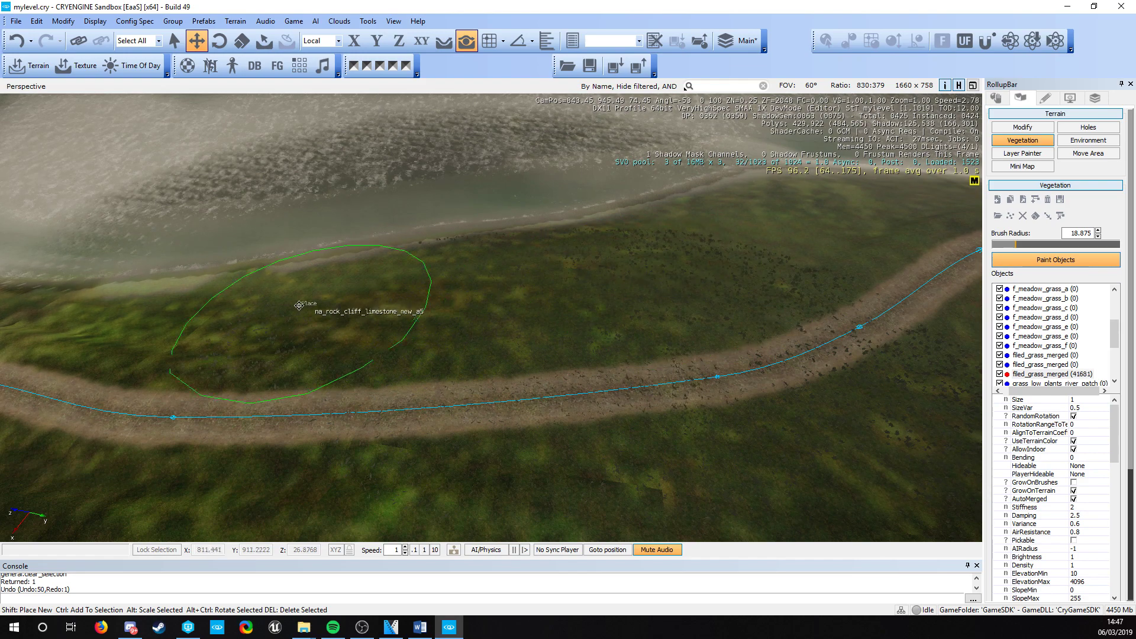
left_click_drag(134, 333, 640, 420)
mouse_move(408, 412)
left_mouse_down()
mouse_move(497, 426)
mouse_move(207, 287)
mouse_move(350, 325)
mouse_move(660, 451)
left_mouse_up()
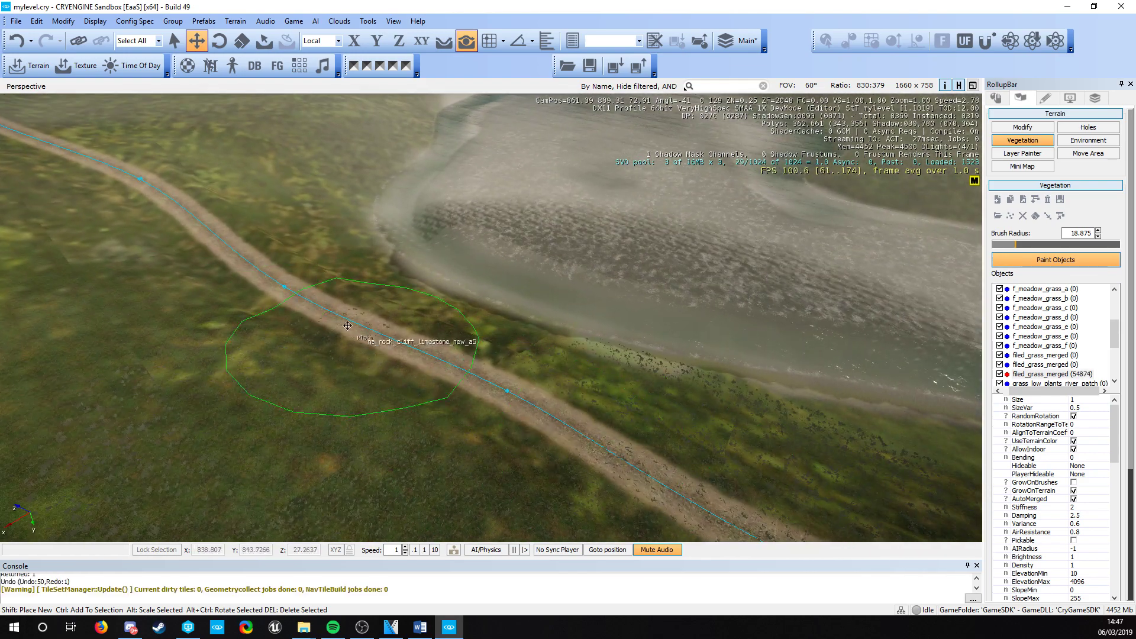
- Extend the filed_grass_merged painting along the road up into the tree-covered hills
left_click_drag(197, 196, 365, 294)
right_click_drag(365, 294, 444, 289)
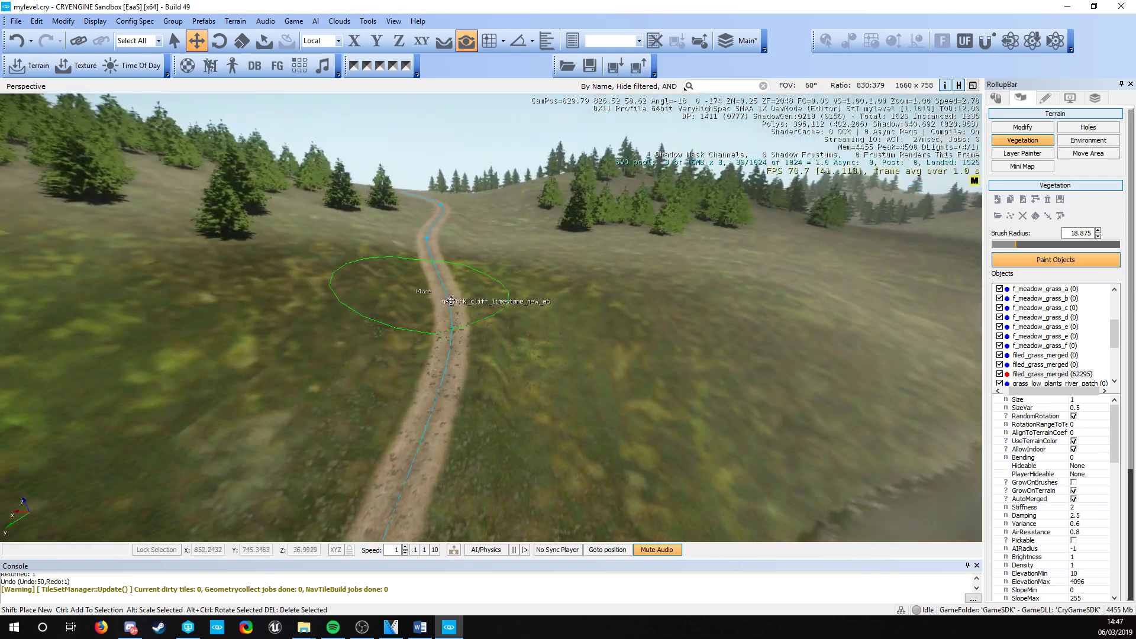
left_click_drag(443, 288, 372, 390)
key("w")
mouse_move(442, 281)
right_mouse_down()
mouse_move(446, 308)
mouse_move(501, 328)
right_mouse_up()
key("w")
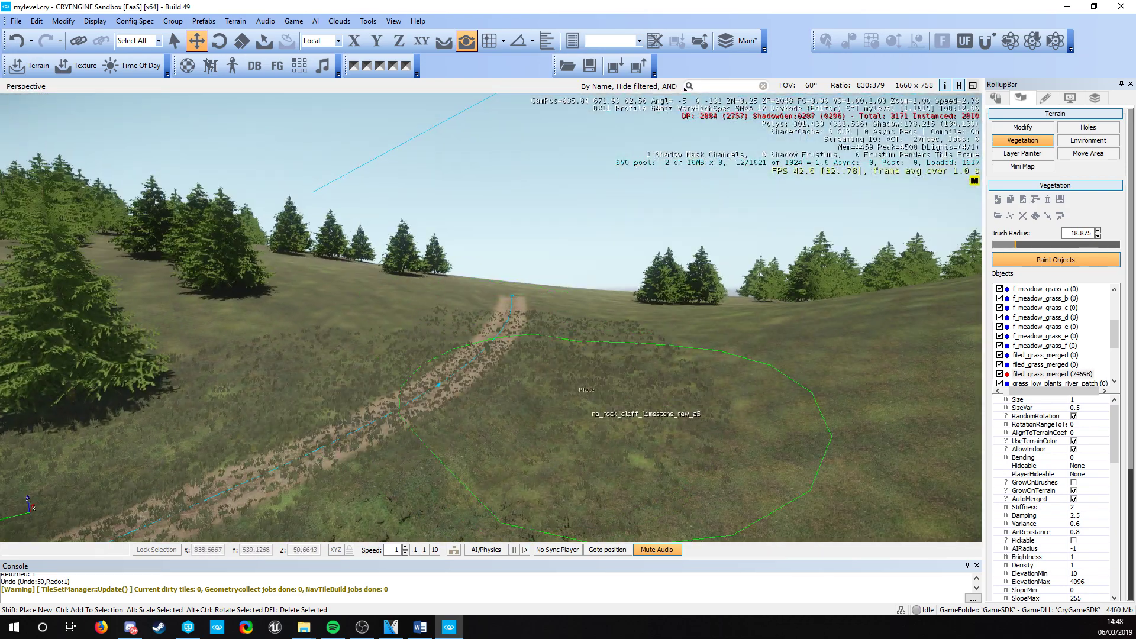
- Paint more filed_grass_merged on the hillsides and back along the road toward the cabin, and stop painting
key("s")
right_click_drag(587, 400, 552, 408)
left_click_drag(536, 414, 433, 410)
mouse_move(465, 407)
right_mouse_down()
mouse_move(505, 431)
mouse_move(482, 399)
right_mouse_up()
key("w")
mouse_move(482, 398)
left_mouse_down()
mouse_move(505, 253)
mouse_move(431, 266)
left_mouse_up()
key("a")
right_click_drag(431, 266, 378, 313)
left_click_drag(379, 314, 525, 228)
key("w")
right_click_drag(494, 282, 358, 373)
key("a")
key("Escape")
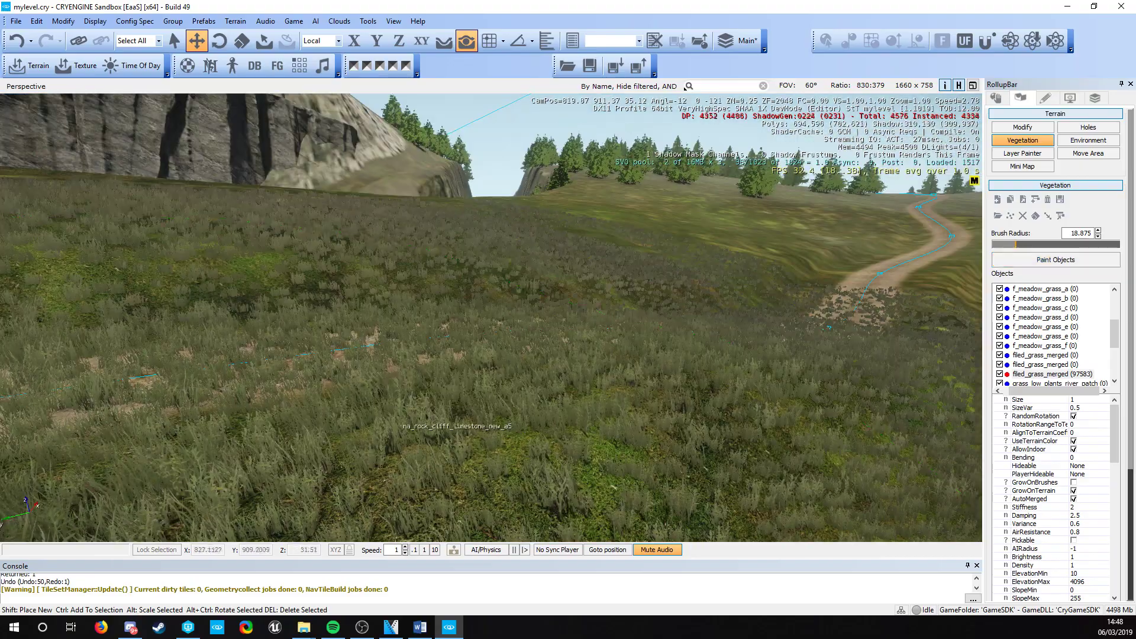
- Leave the vegetation tools, reselect the road and open its EraseVegWidth value for editing
key("s")
key("a")
right_click_drag(408, 417, 433, 402)
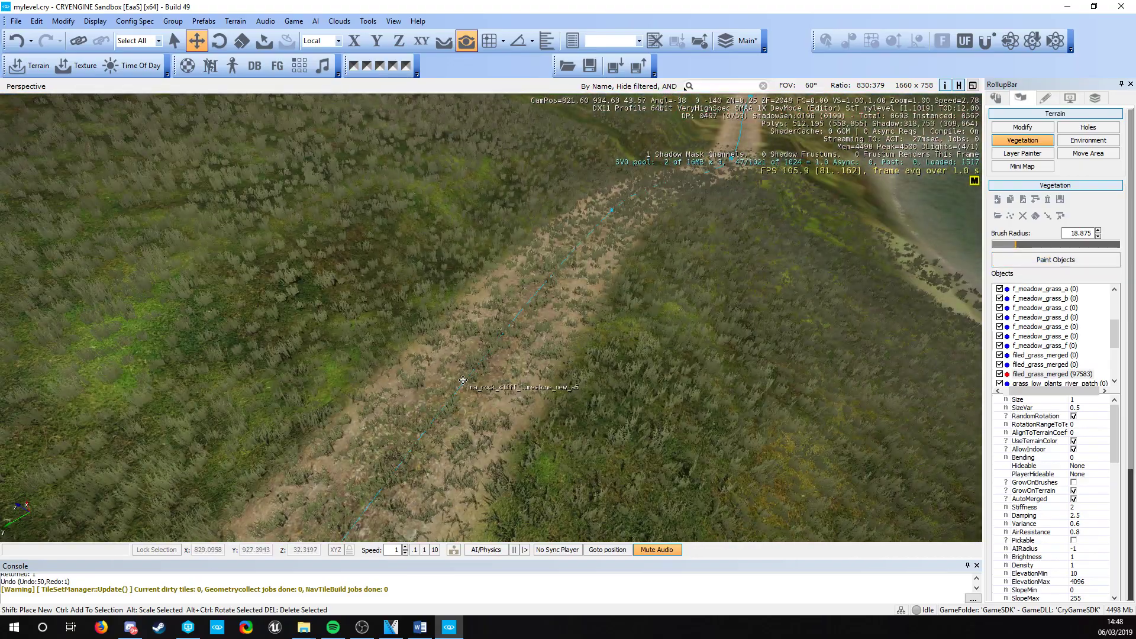
key("Escape")
mouse_move(499, 422)
right_mouse_down()
mouse_move(500, 408)
mouse_move(503, 426)
right_mouse_up()
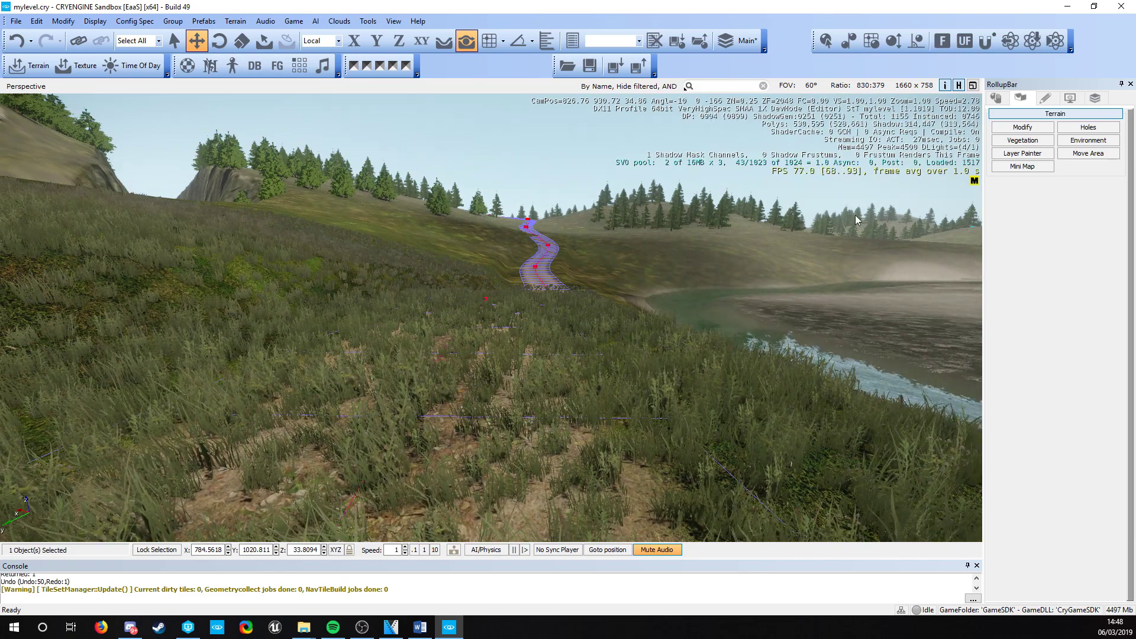
left_click(995, 98)
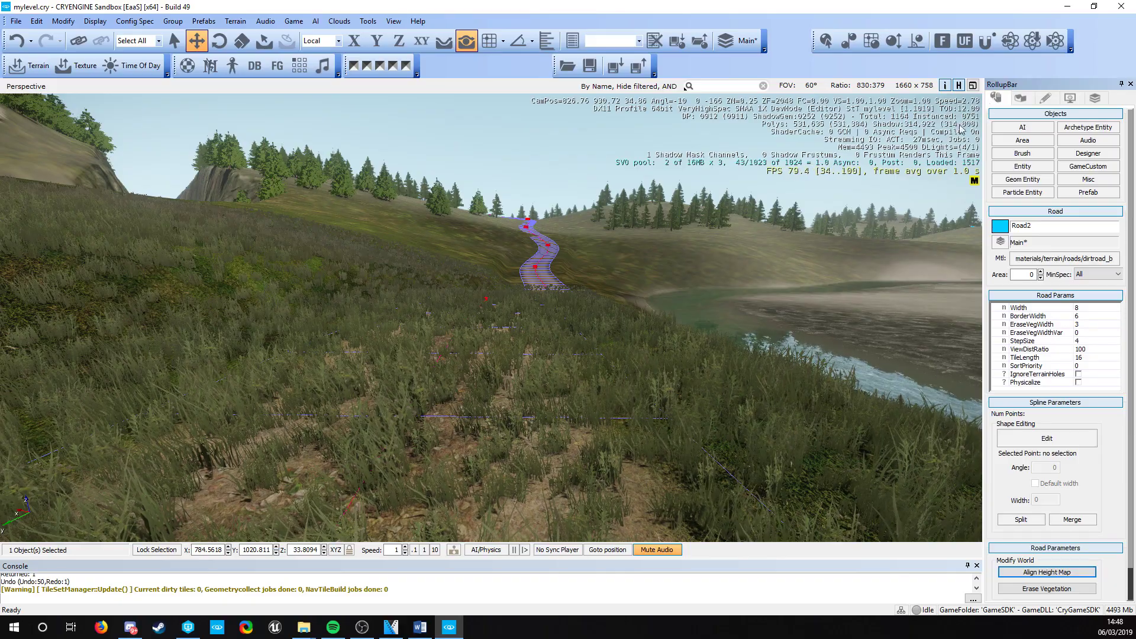
right_click_drag(477, 432, 431, 452)
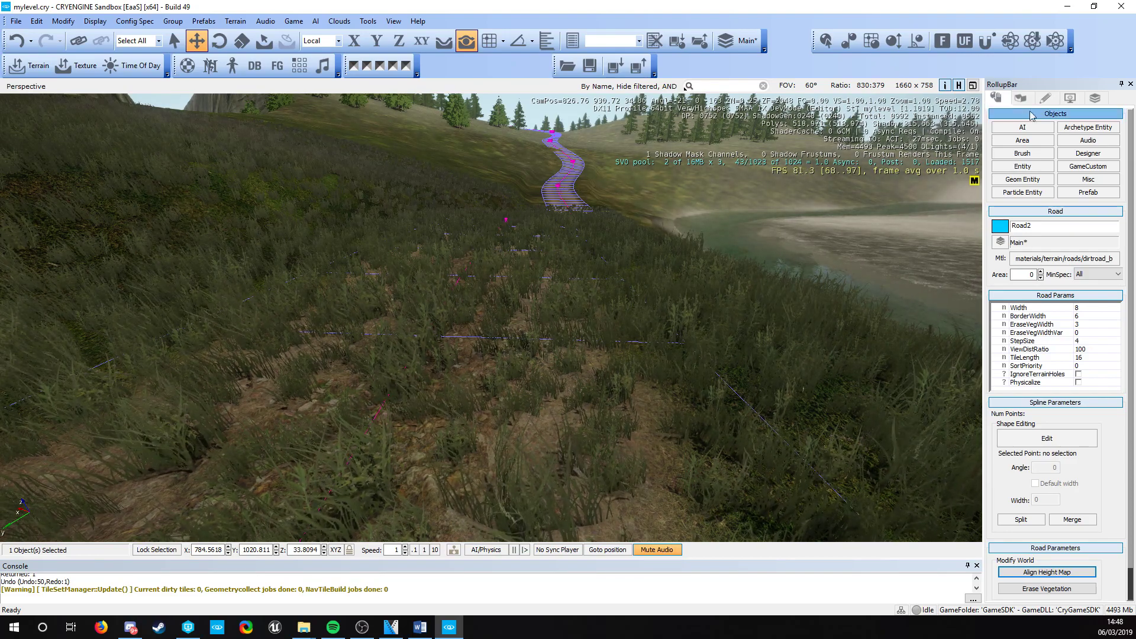
left_click(558, 204)
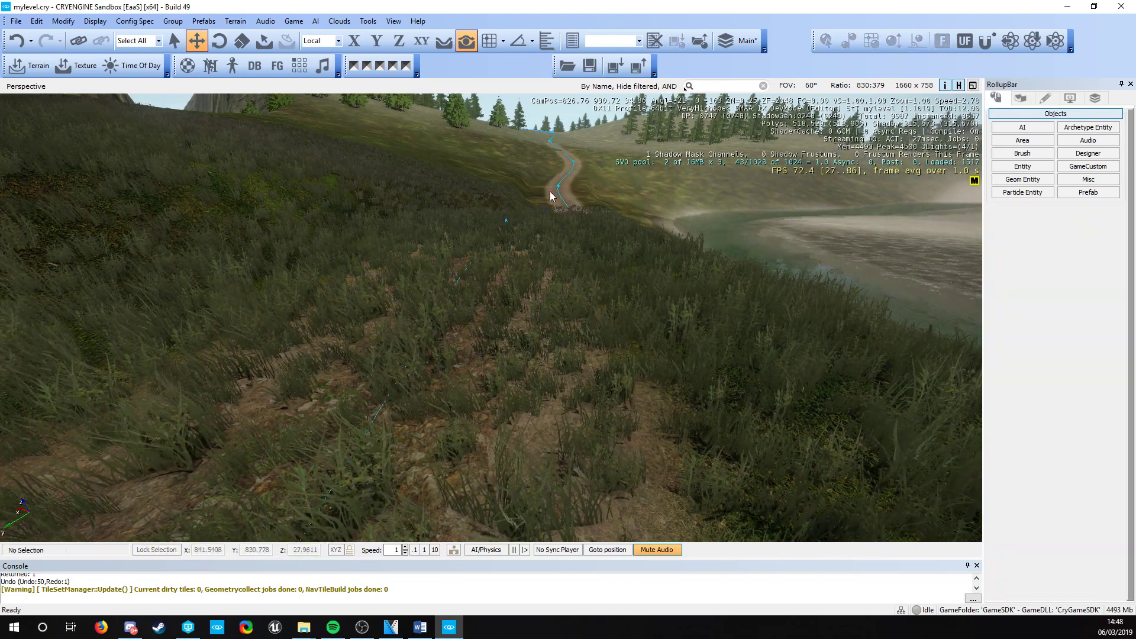
left_click(552, 195)
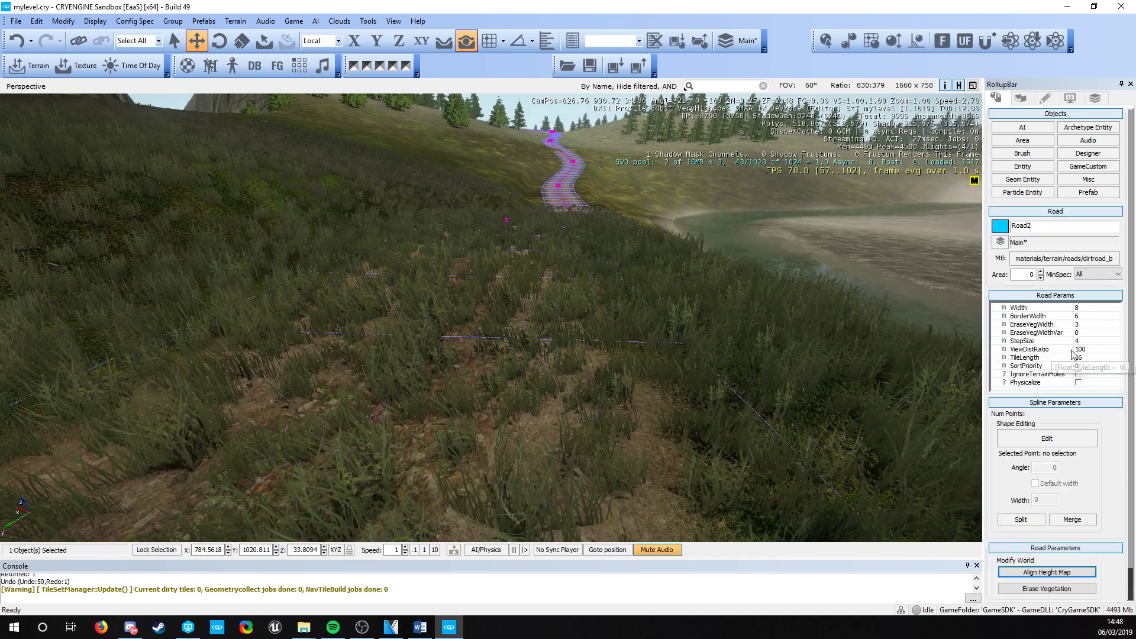
left_click(1040, 327)
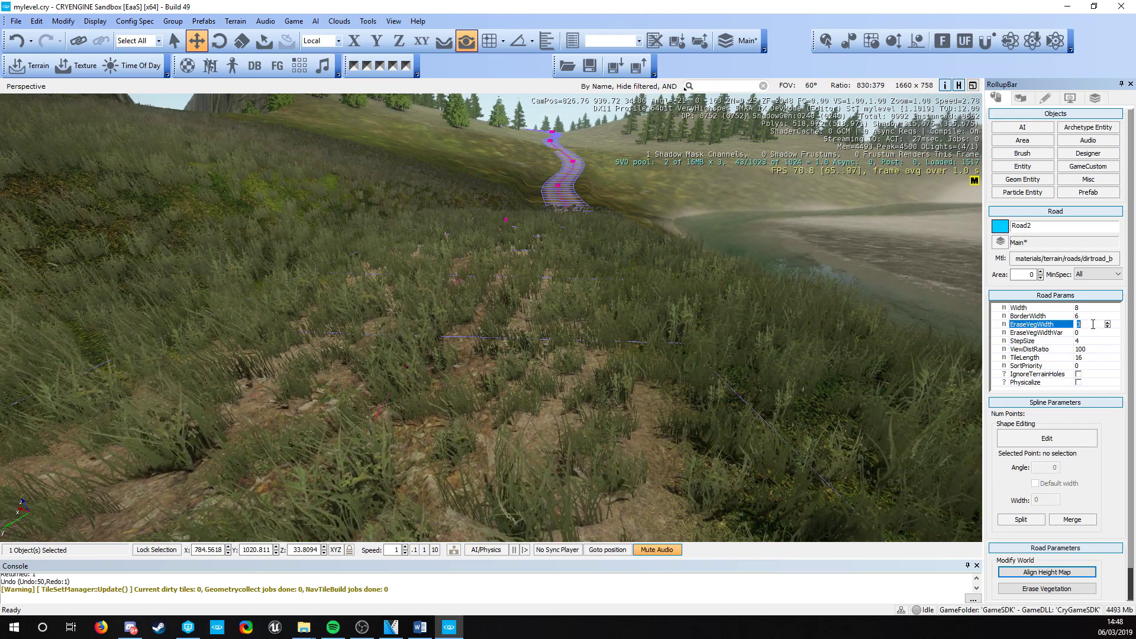
- Examine how far the painted grass covers the dirt road between its edges
key("d")
mouse_move(590, 417)
right_mouse_down()
mouse_move(631, 416)
mouse_move(590, 416)
right_mouse_up()
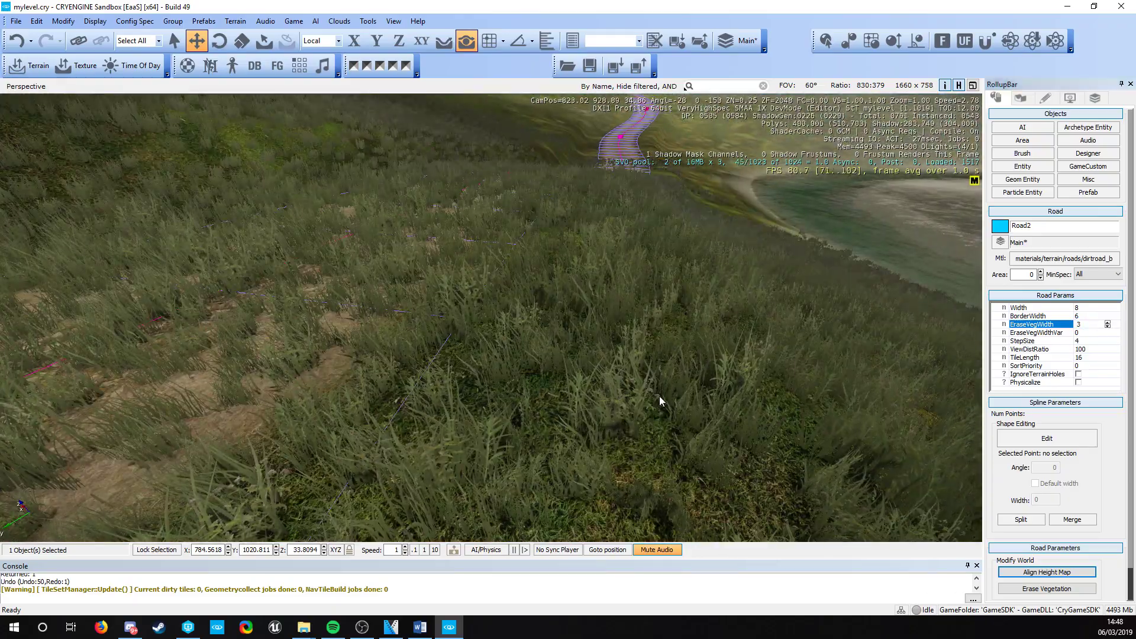
key("a")
right_click_drag(601, 371, 640, 387)
key("s")
key("d")
right_click_drag(491, 249, 444, 216)
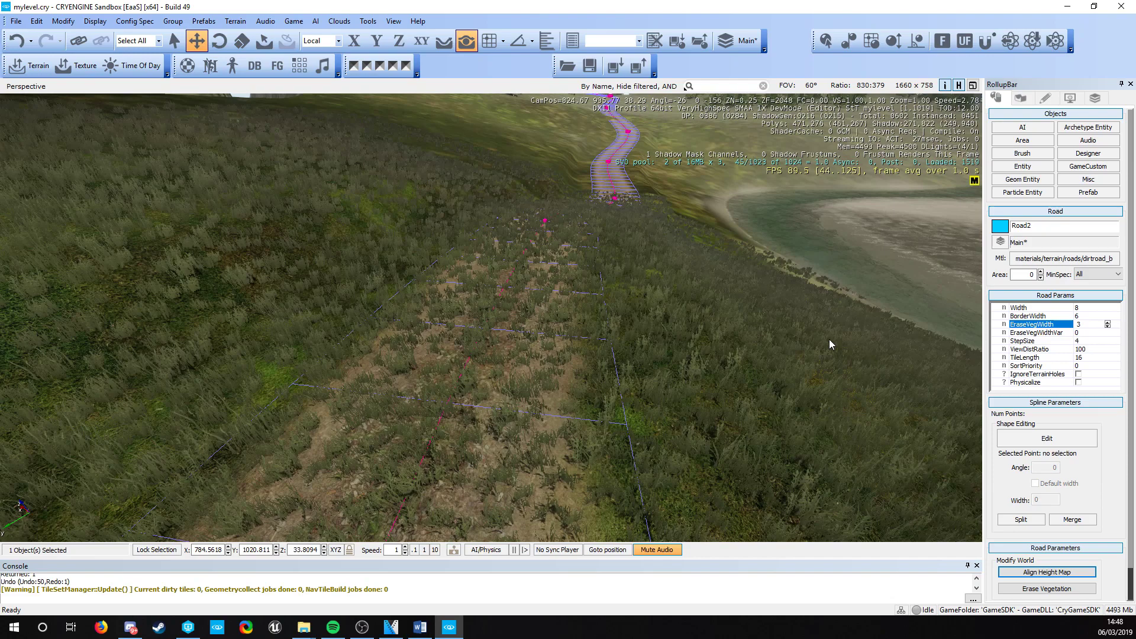
- Set the road's EraseVegWidthVar to 2 and EraseVegWidth to 1, and erase the vegetation along it
left_click(1089, 332)
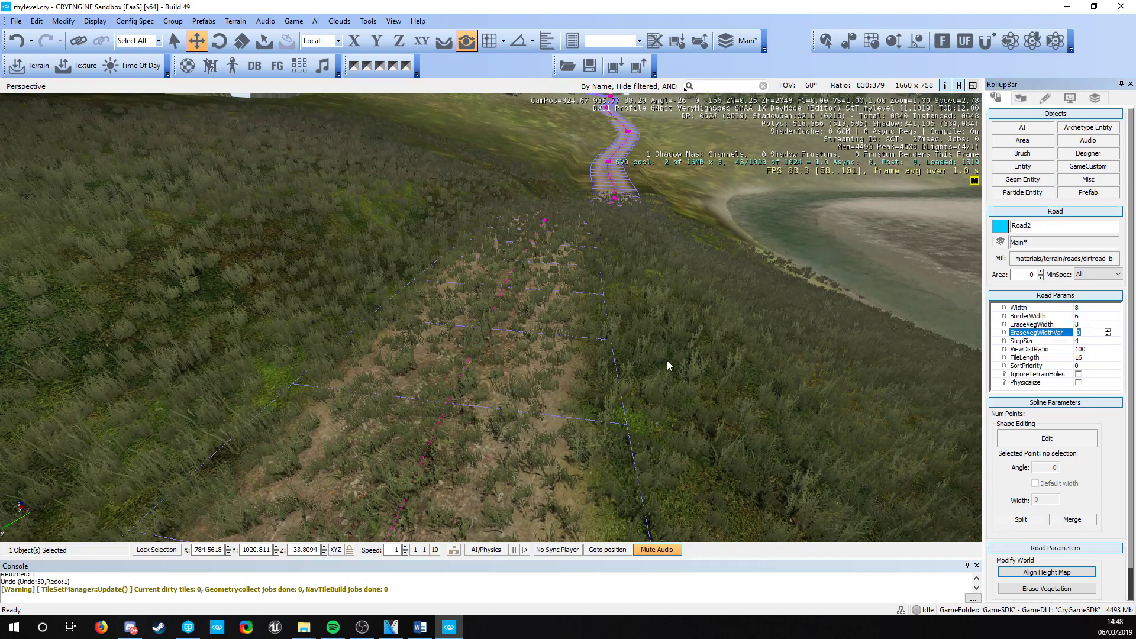
right_click_drag(668, 364, 596, 309)
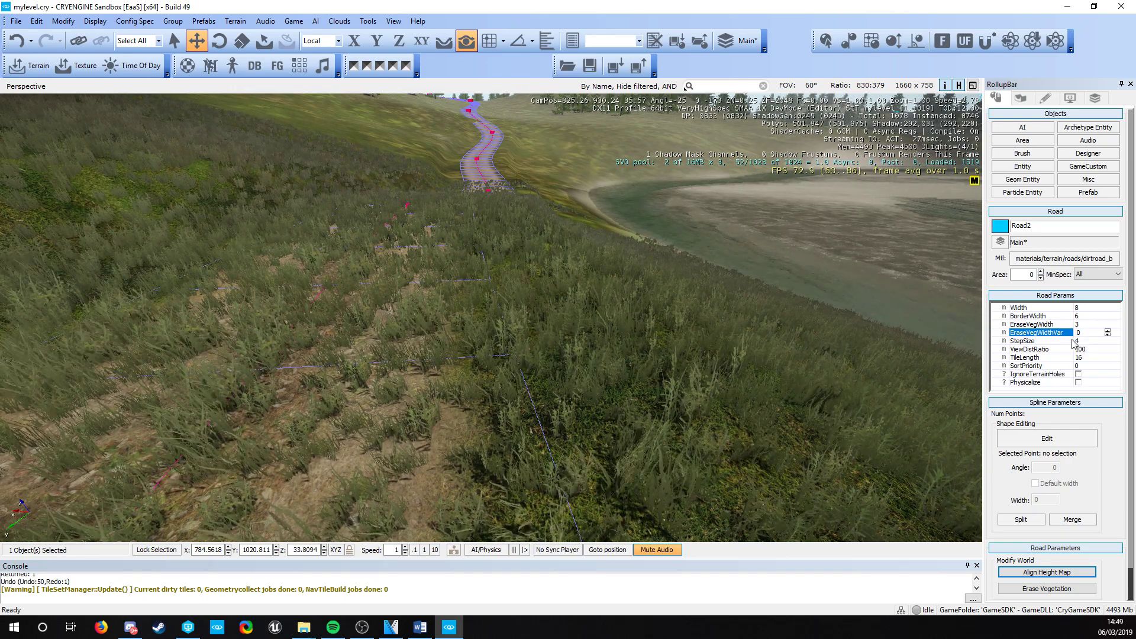
left_click(1058, 333)
type("2")
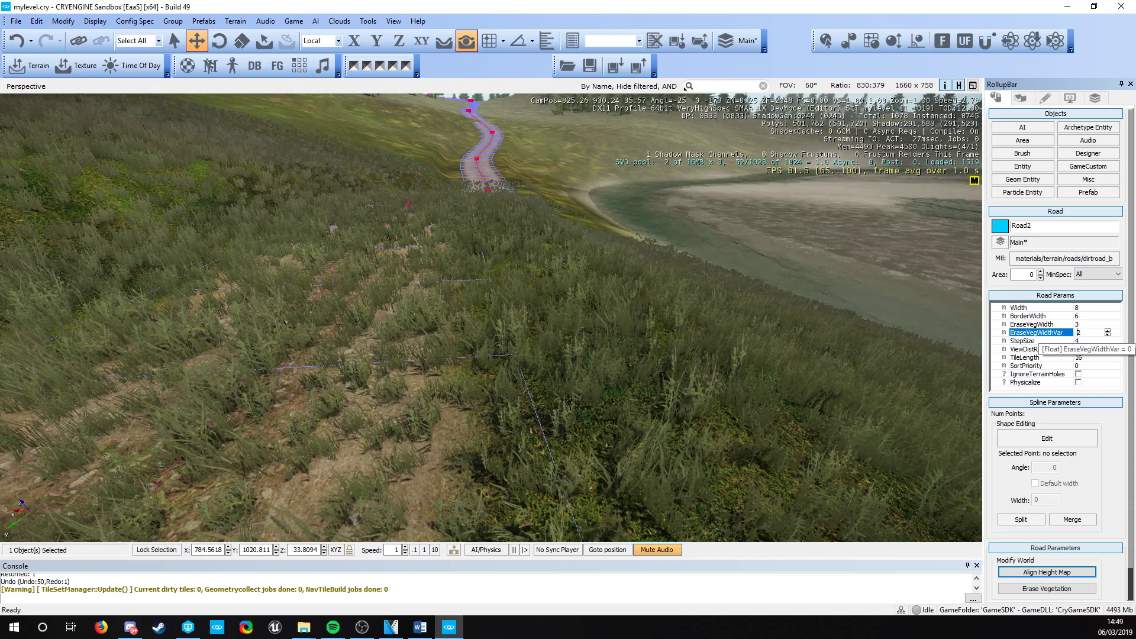
left_click(1082, 325)
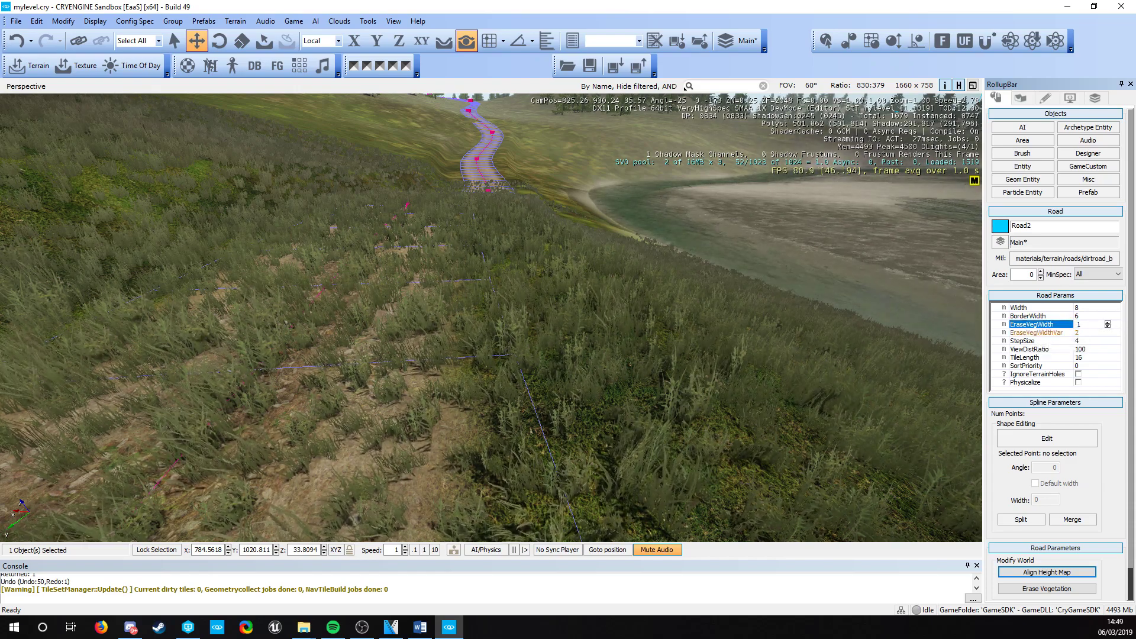
scroll(1042, 547, "down", 1)
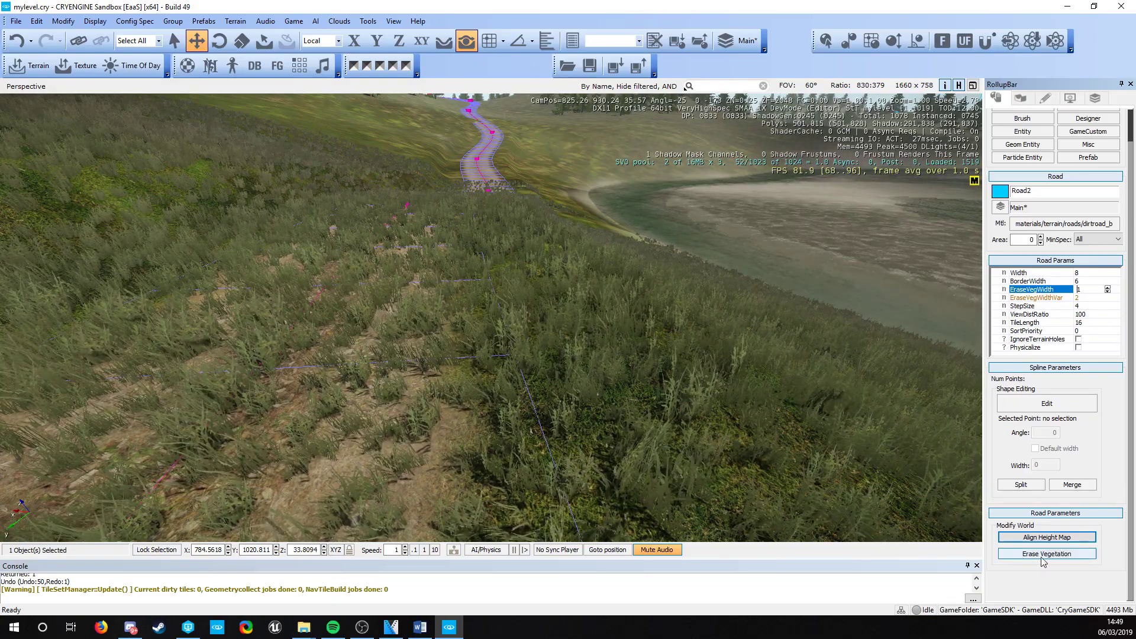
left_click(1043, 554)
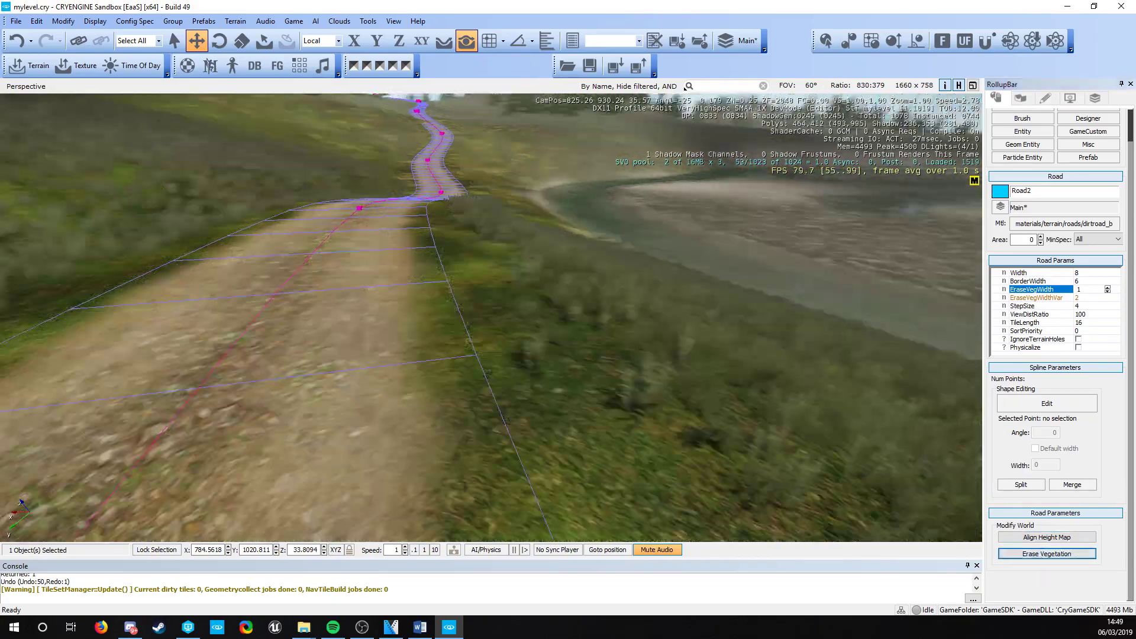
- Examine the dirt road surface and its edges where the grass was erased
right_click_drag(491, 318, 559, 313)
key("s")
key("s")
key("w")
key("s")
key("w")
key("w")
key("a")
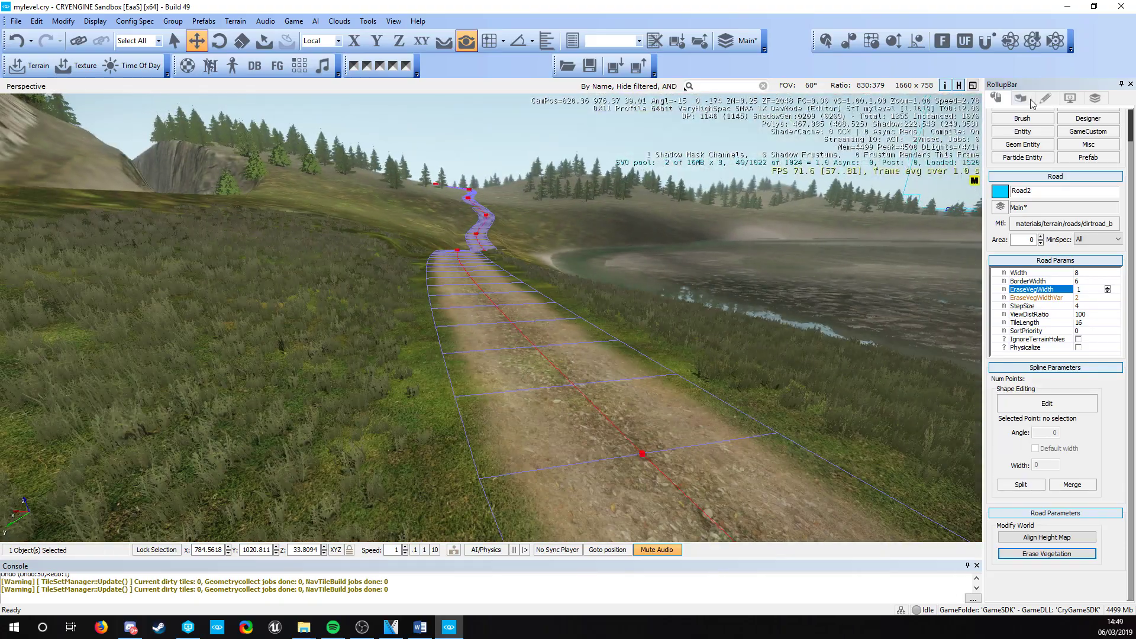
right_click_drag(930, 141, 509, 297)
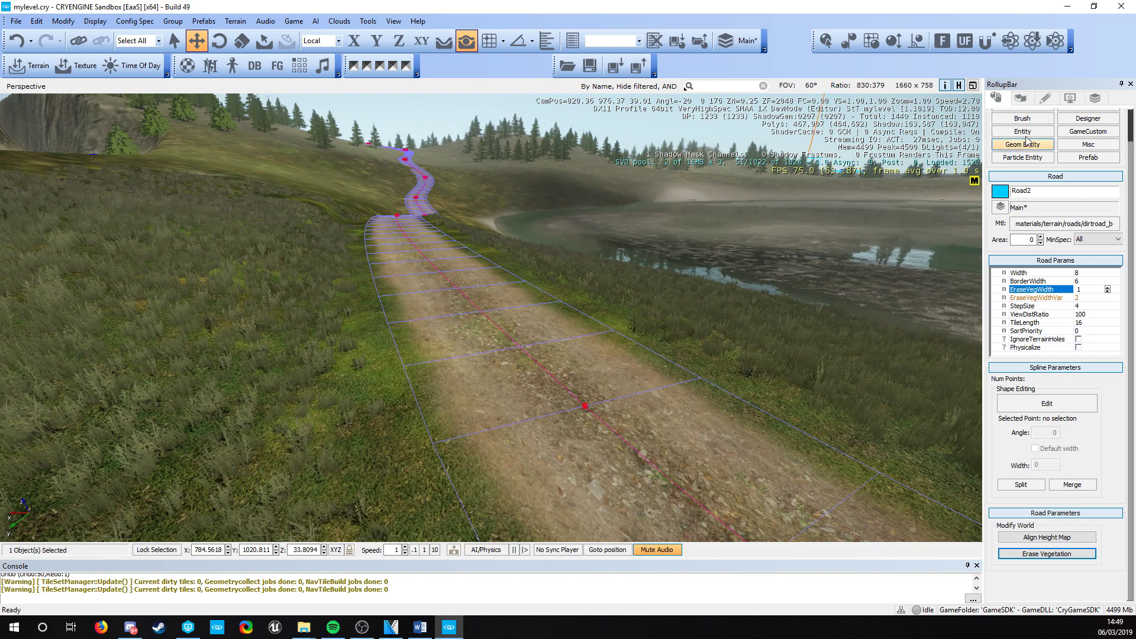
- Switch to vegetation painting and paint a large patch of bush_round_leaf_b across the dirt road
left_click(1022, 98)
left_click(1023, 141)
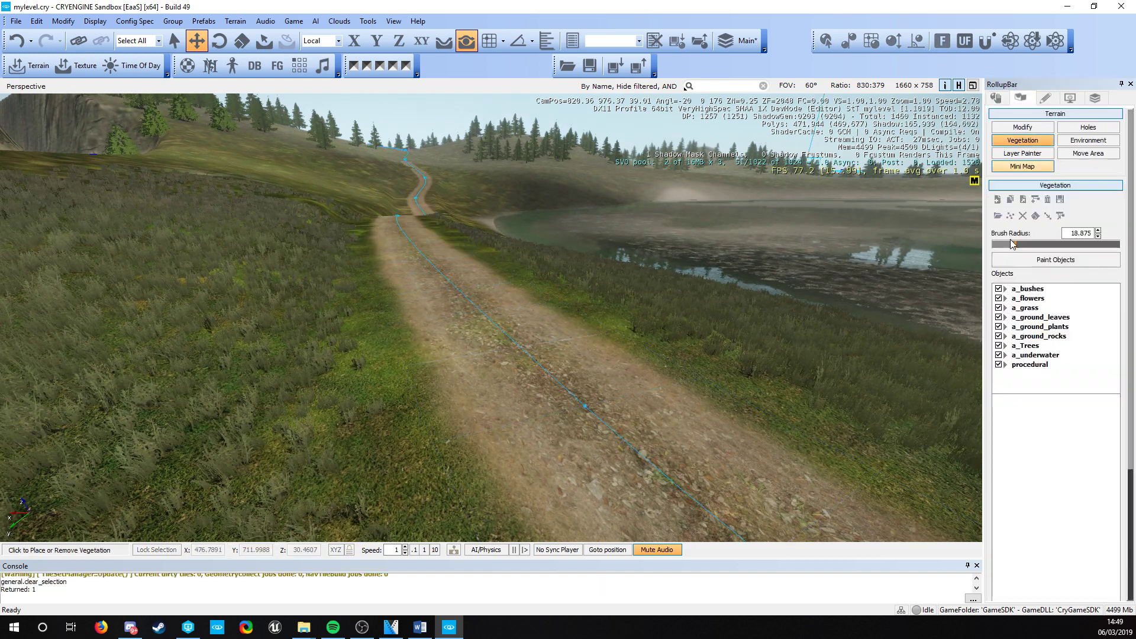
double_click(1038, 290)
left_click(1040, 298)
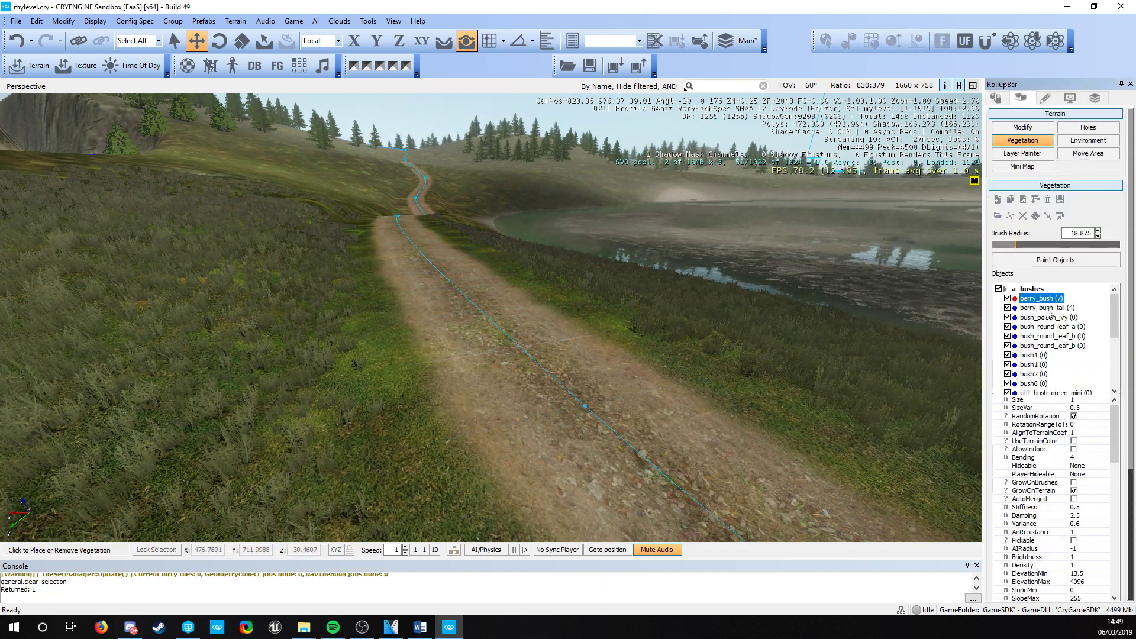
left_click(1068, 261)
left_click(561, 347)
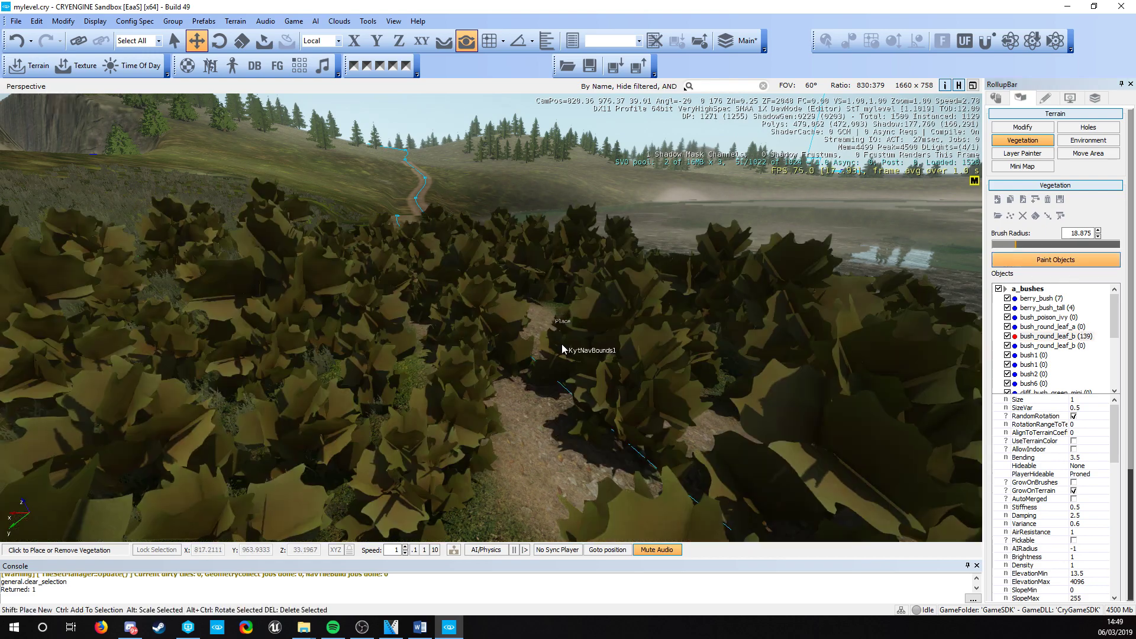
- Remove most of the freshly painted bushes from the road and its surroundings
key("s")
right_click_drag(561, 347, 539, 376)
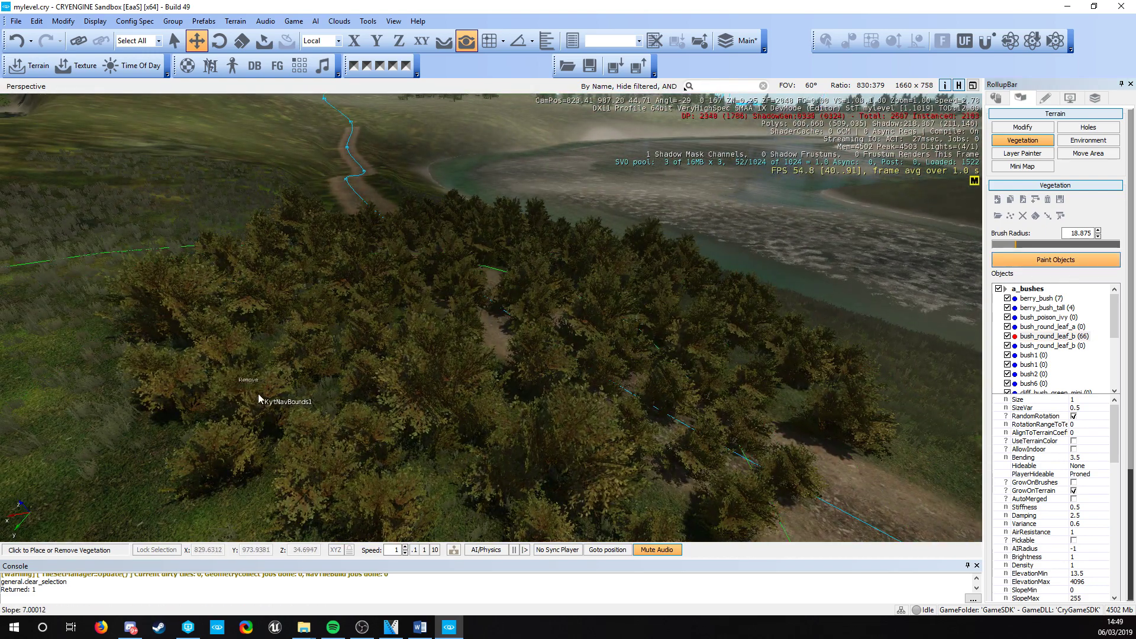
mouse_move(259, 394)
left_mouse_down("ctrl")
mouse_move(557, 395)
mouse_move(520, 269)
left_mouse_up("ctrl")
key("d")
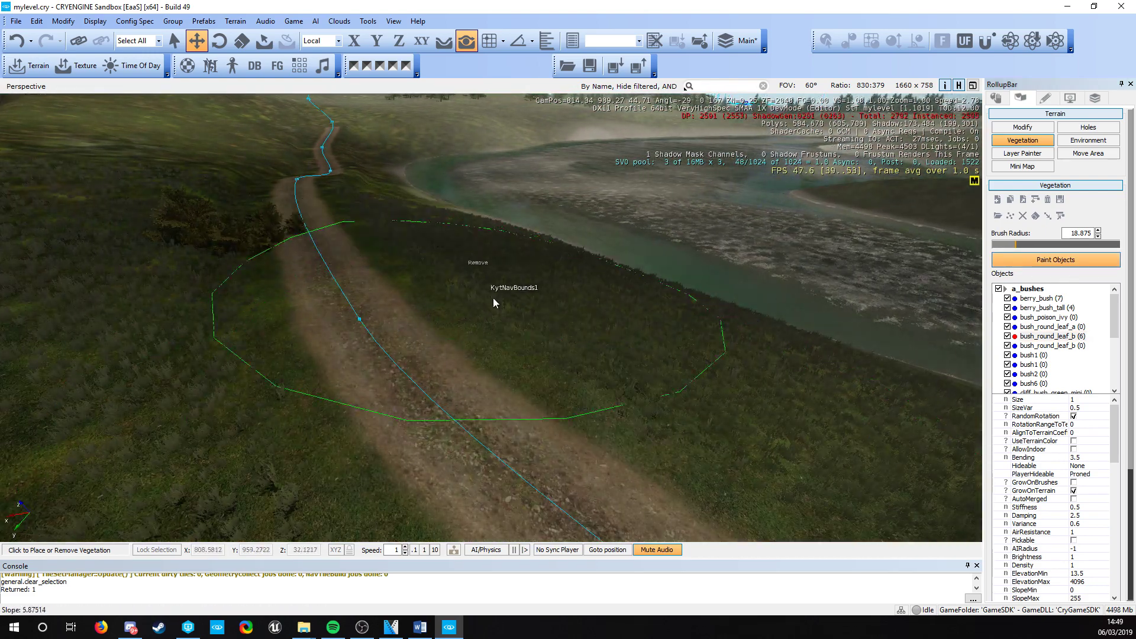
- Reduce the vegetation brush radius to 3.291667 and paint smaller bush_round_leaf_b clumps on and beside the road
right_click_drag(493, 299, 578, 299)
key("d")
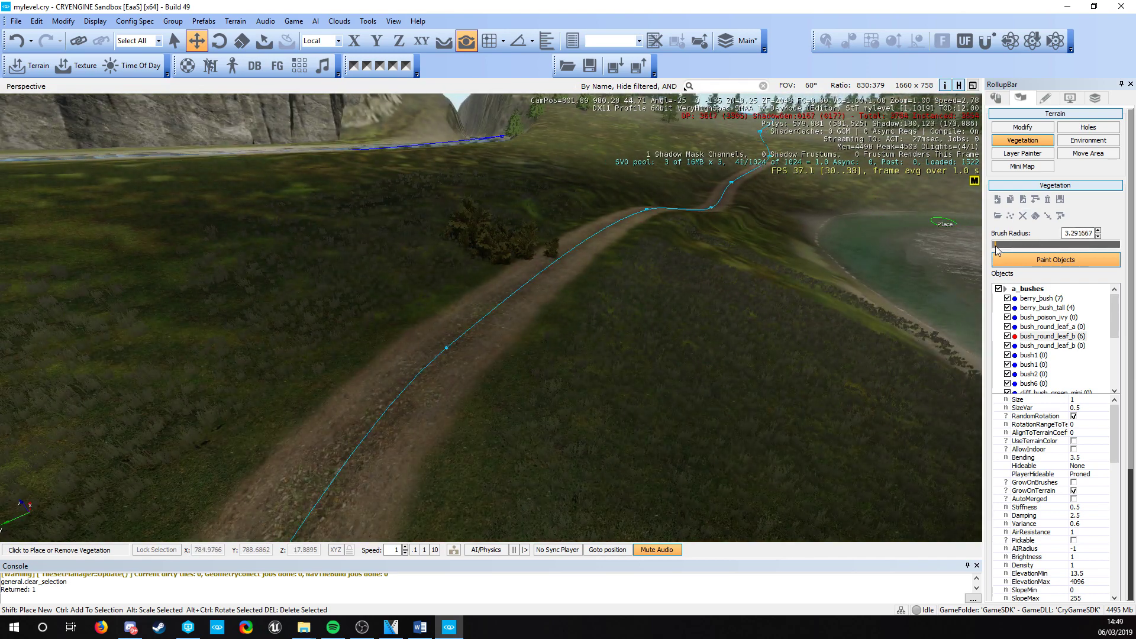
left_click_drag(463, 280, 408, 312)
key("d")
mouse_move(654, 371)
right_mouse_down()
mouse_move(621, 370)
mouse_move(616, 325)
right_mouse_up()
mouse_move(616, 325)
left_mouse_down()
mouse_move(890, 307)
mouse_move(932, 284)
left_mouse_up()
right_click_drag(756, 330, 810, 305)
right_click_drag(680, 329, 528, 341)
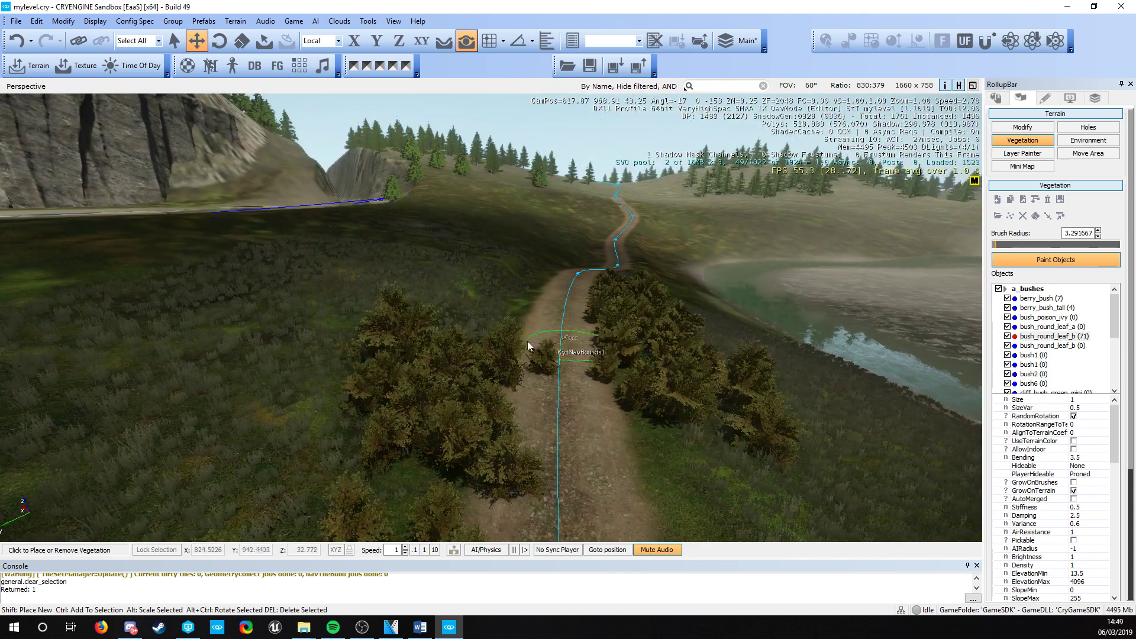
right_click_drag(558, 275, 512, 327)
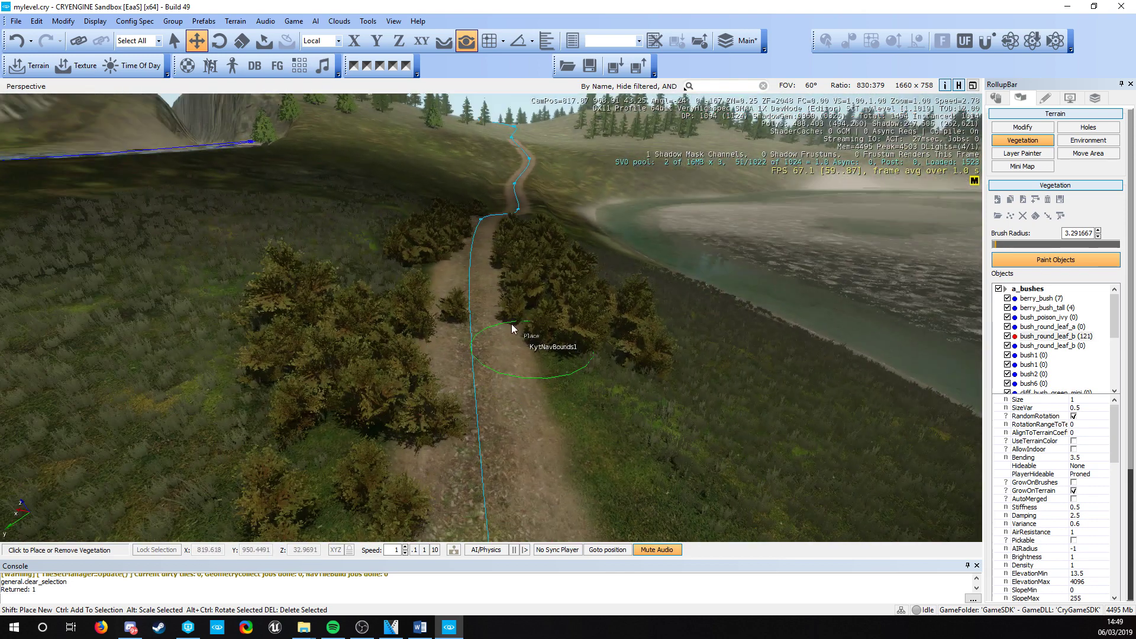
left_click_drag(513, 327, 555, 444)
right_click_drag(555, 443, 515, 349)
key("a")
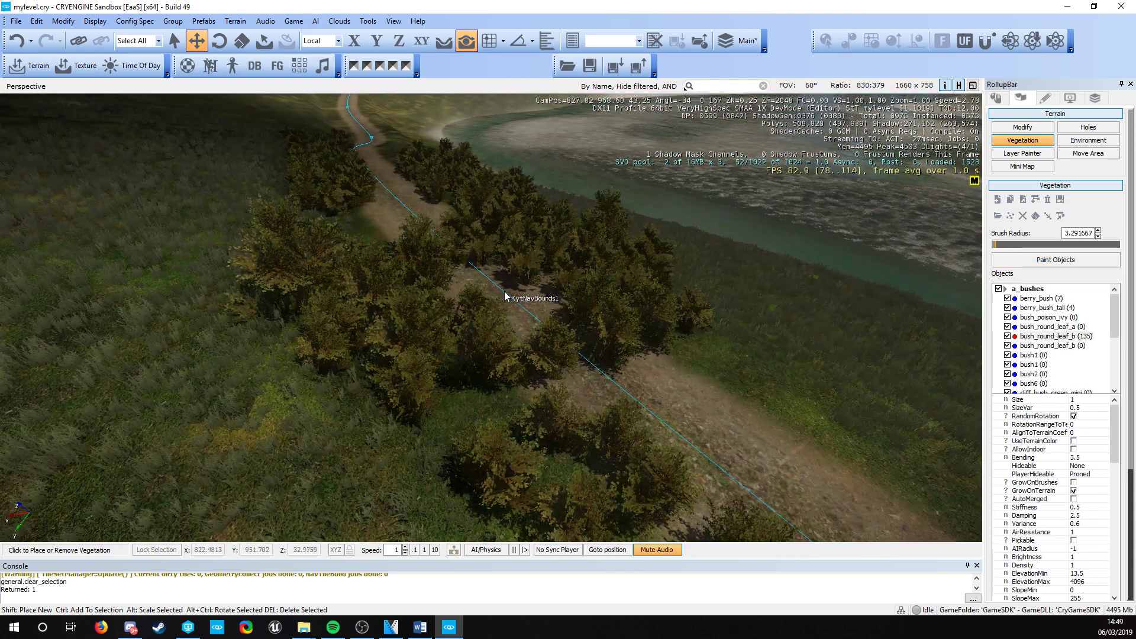
- Stop painting bushes, reselect the road, and erase the vegetation growing on it
right_click_drag(505, 297, 593, 357)
key("Escape")
left_click(594, 358)
left_click(993, 98)
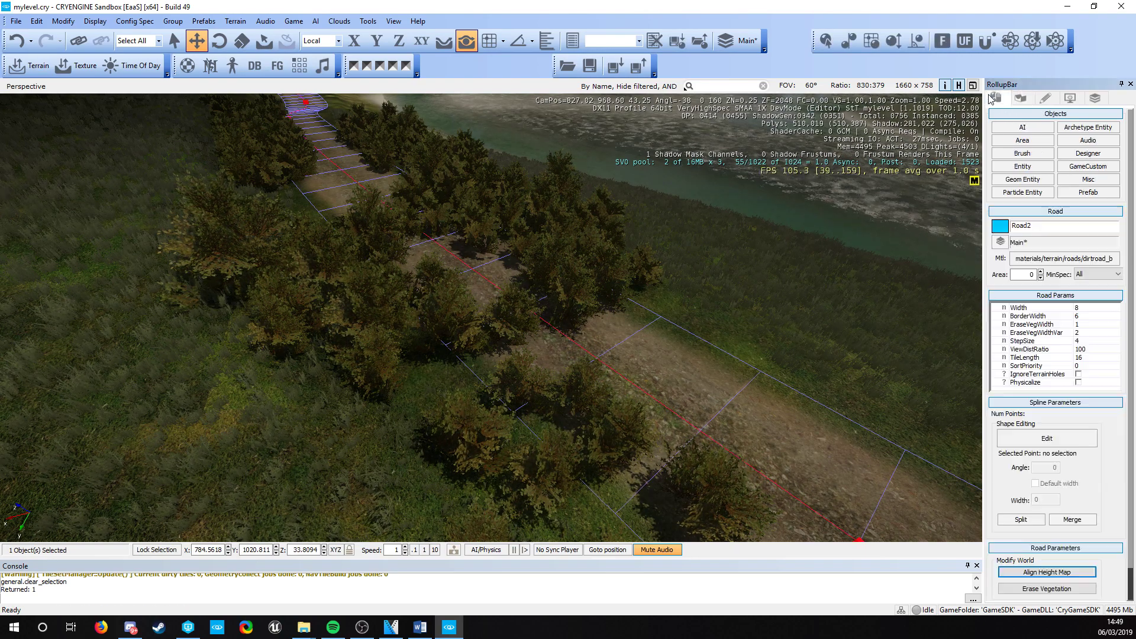
left_click(1067, 589)
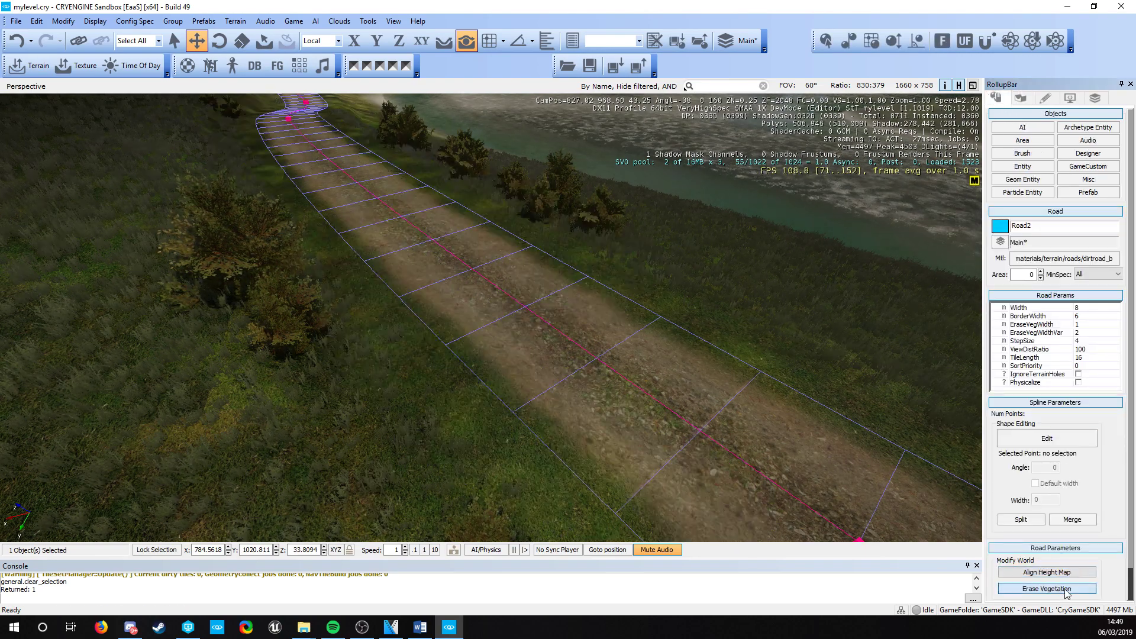
- Examine the remaining bushes along the road edges and deselect the road
key("w")
right_click_drag(583, 343, 605, 244)
key("a")
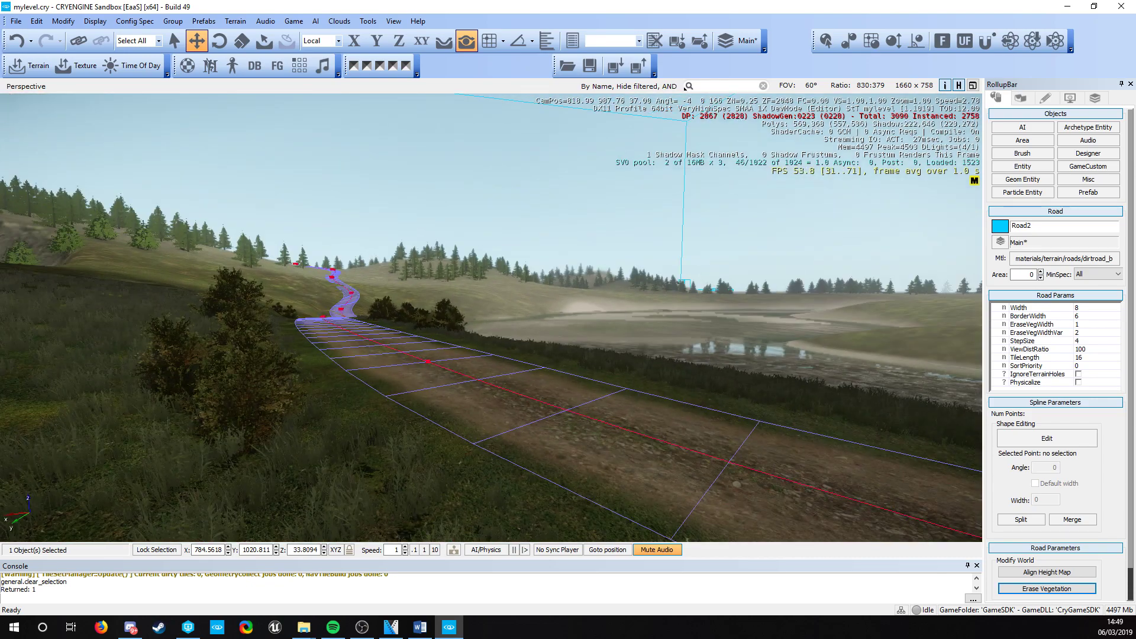
left_click(518, 342)
right_click_drag(518, 342, 334, 379)
key("s")
key("s")
key("w")
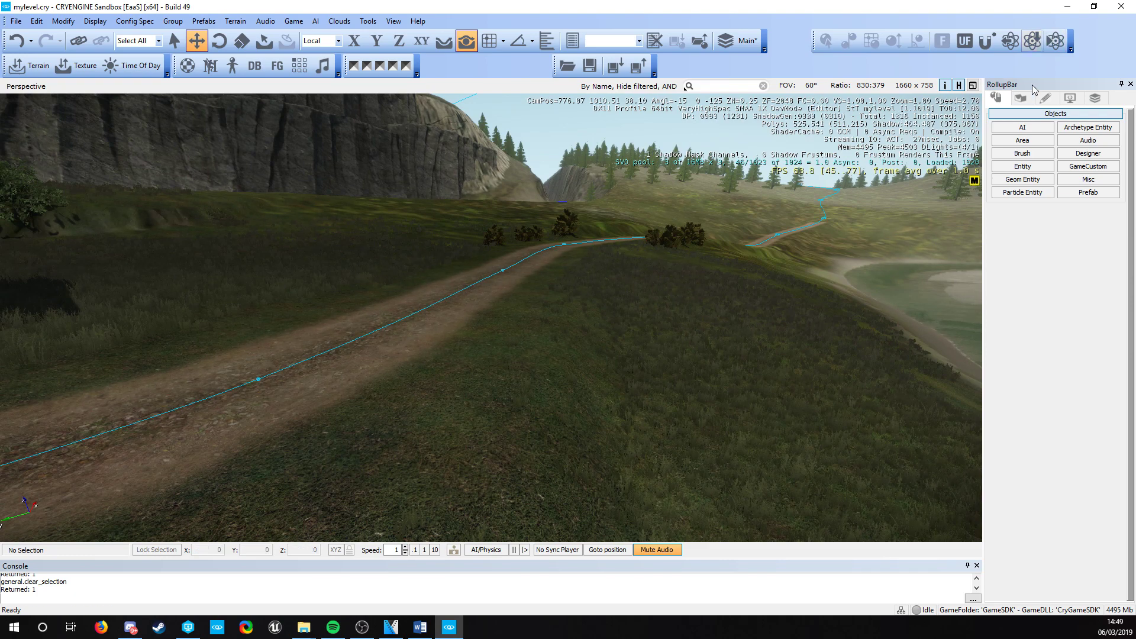
- Paint the long_grass_proc terrain layer over the road beside the cabin, and leave the Layer Painter
left_click(1024, 155)
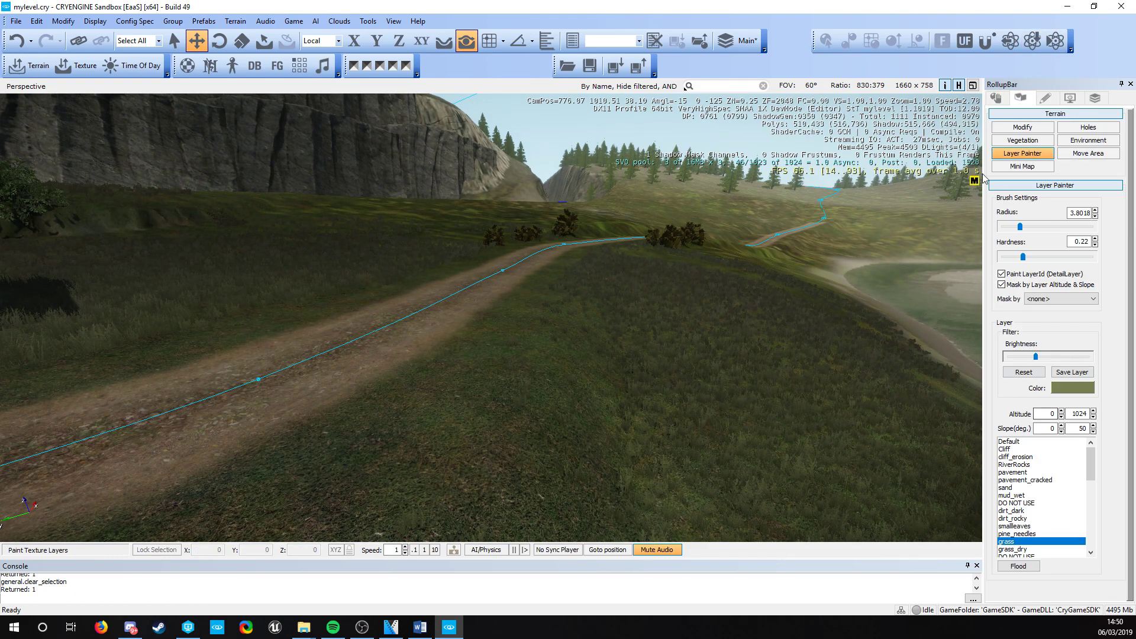
scroll(1059, 502, "down", 10)
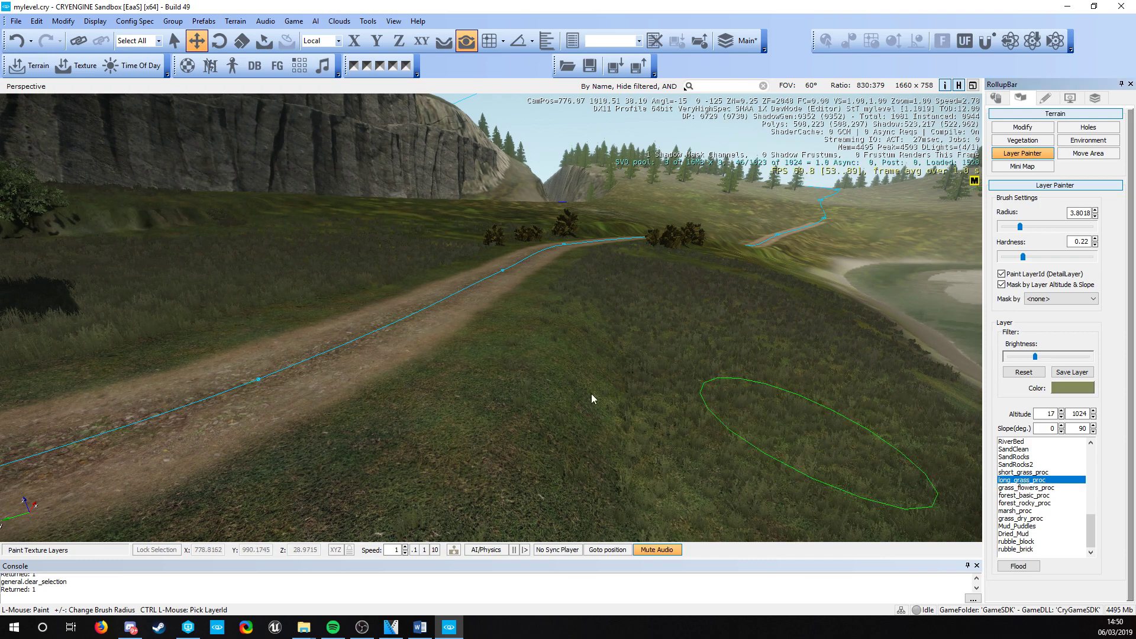
left_click_drag(430, 375, 369, 372)
key("s")
right_click_drag(370, 373, 473, 370)
key("a")
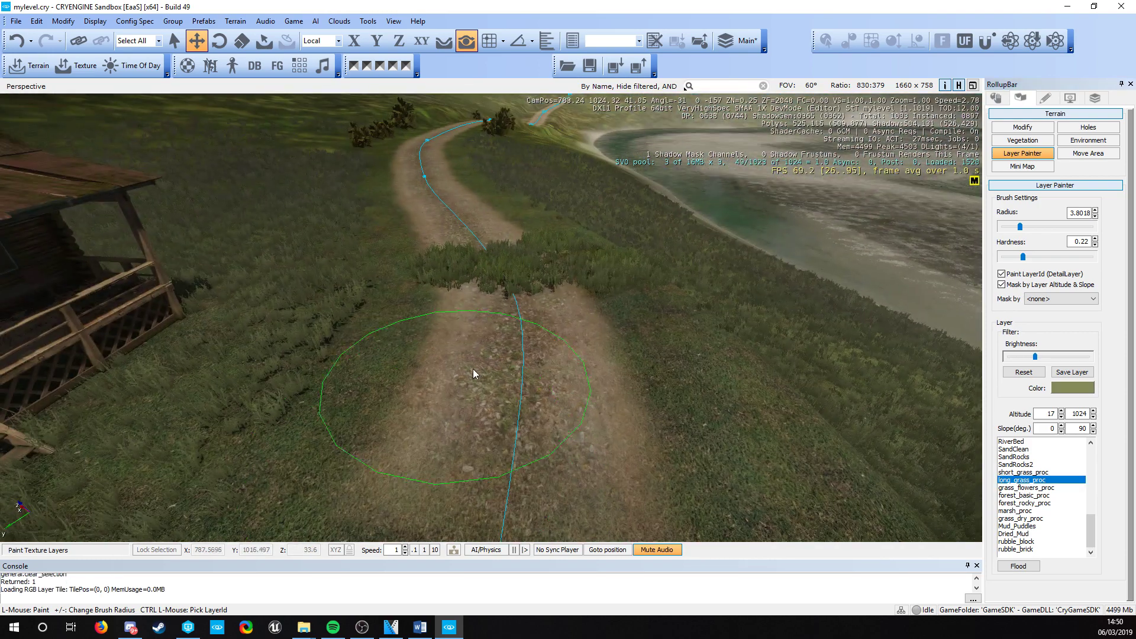
left_click_drag(473, 370, 459, 233)
right_click_drag(497, 362, 520, 375)
key("s")
key("Escape")
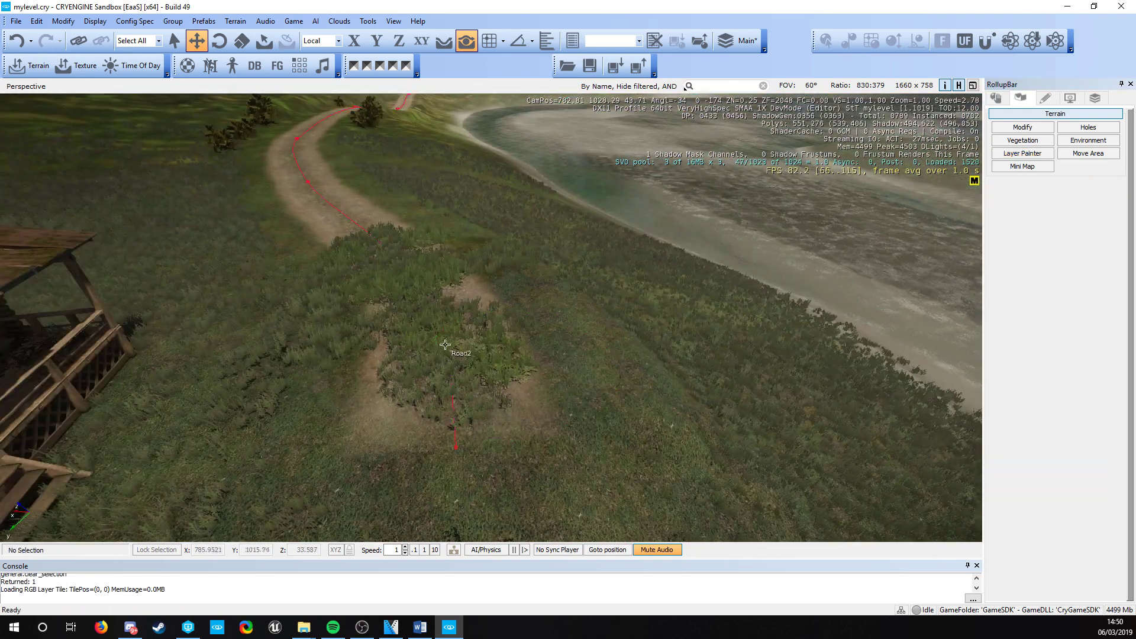
- Reopen the Layer Painter and choose the RiverRocks terrain layer for the overgrown road section
key("w")
key("s")
right_click_drag(403, 300, 369, 296)
key("a")
key("w")
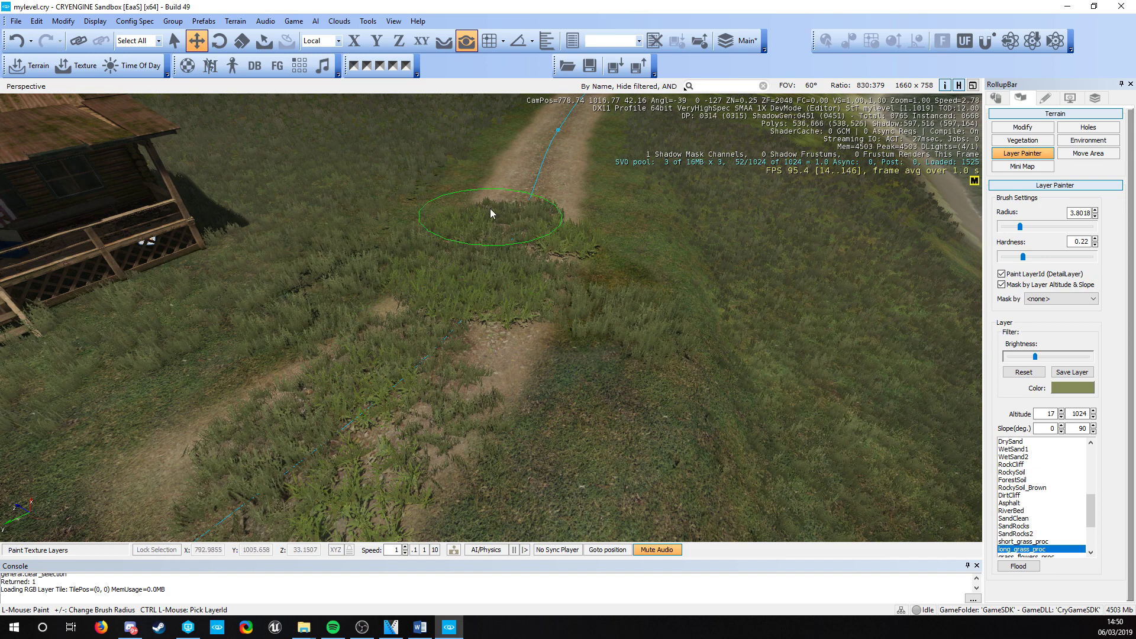
right_click_drag(456, 408, 384, 434)
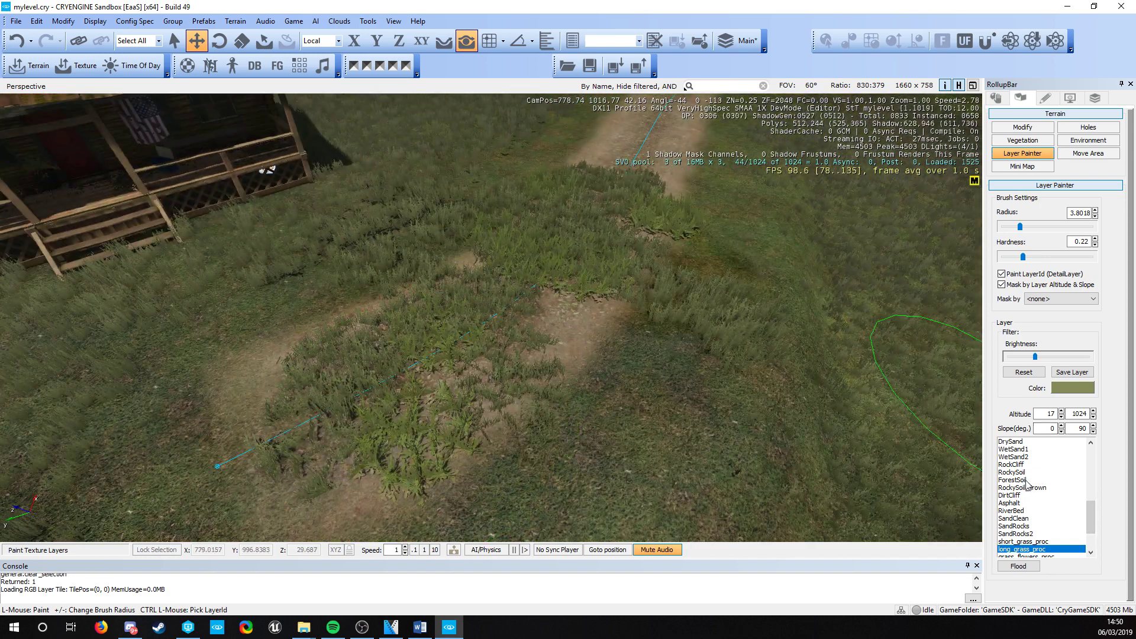
scroll(1027, 484, "up", 8)
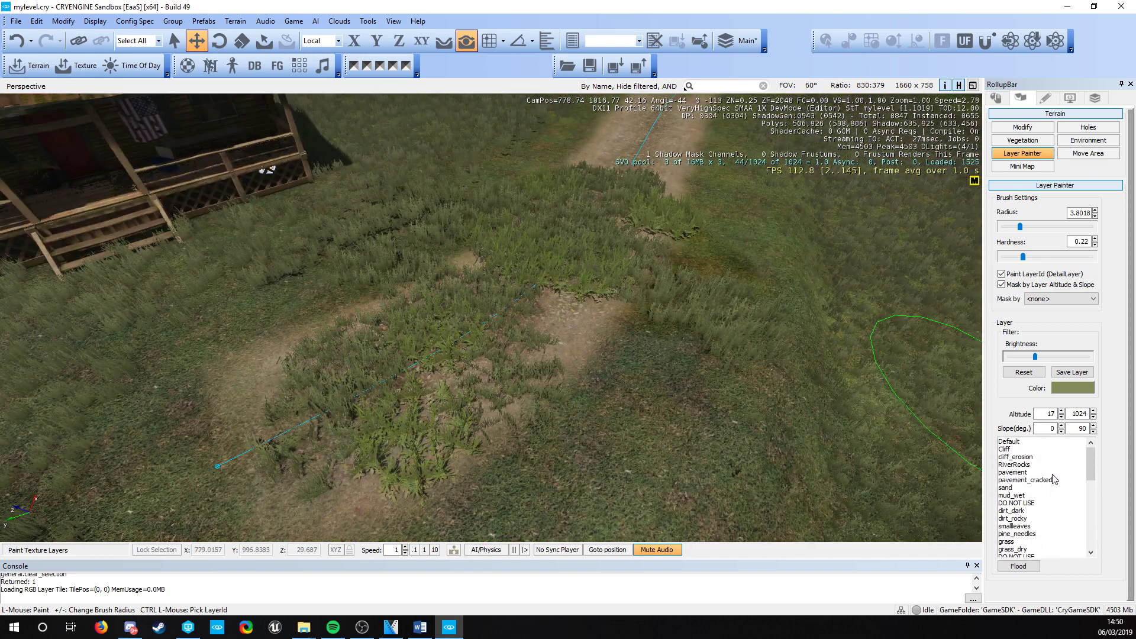
left_click(1018, 475)
key("Down")
key("Down")
key("Down")
key("Down")
key("Down")
key("Down")
key("Down")
key("Down")
key("Down")
key("Down")
key("Down")
key("Down")
key("Down")
key("Down")
key("Down")
key("Down")
key("Down")
key("Down")
key("Down")
key("Down")
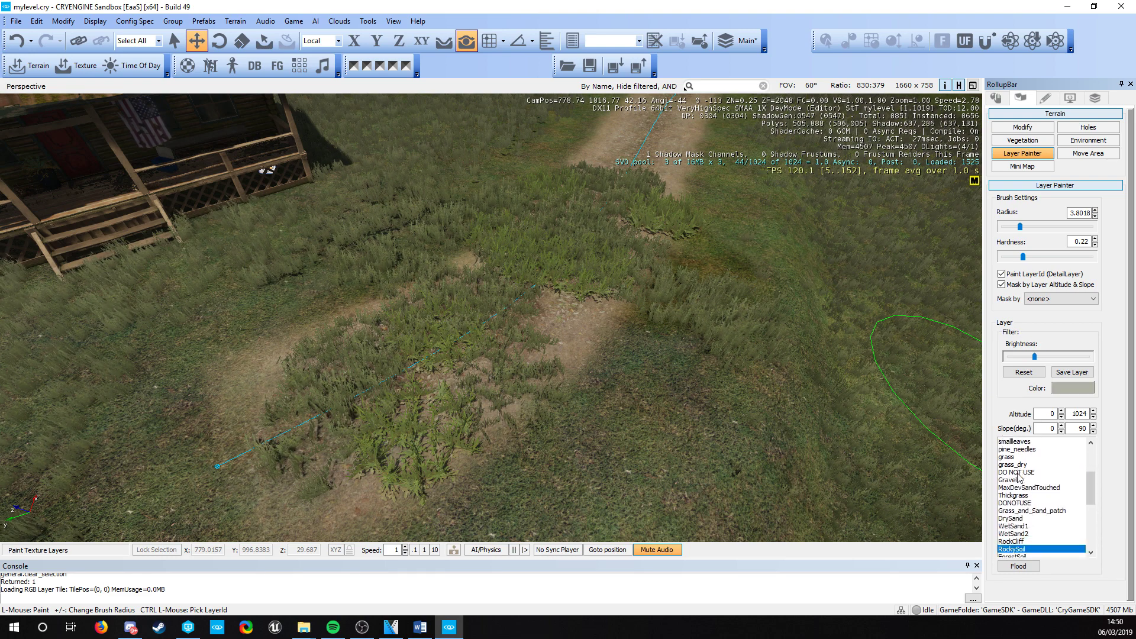
key("Down")
key("Down")
key("Down")
key("r")
key("r")
key("r")
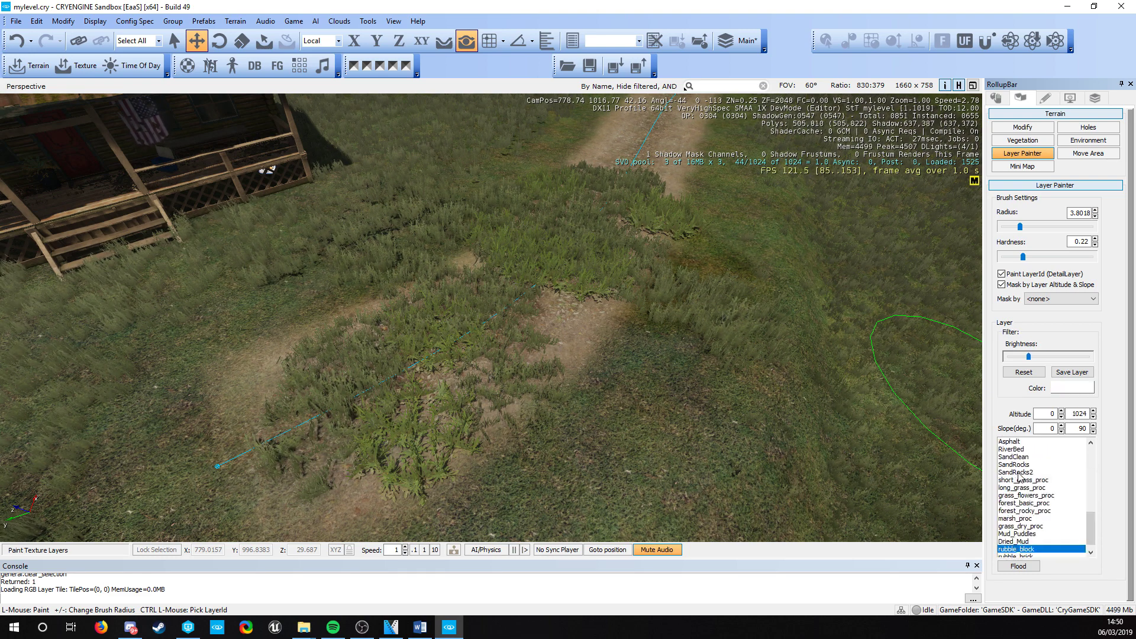
- Paint RiverRocks over the long grass covering the road near the cabin
mouse_move(325, 385)
left_mouse_down()
mouse_move(327, 414)
mouse_move(567, 264)
mouse_move(481, 285)
mouse_move(601, 194)
mouse_move(588, 278)
mouse_move(578, 282)
left_mouse_up()
key("w")
key("a")
mouse_move(577, 282)
right_mouse_down()
mouse_move(645, 257)
mouse_move(536, 296)
right_mouse_up()
key("w")
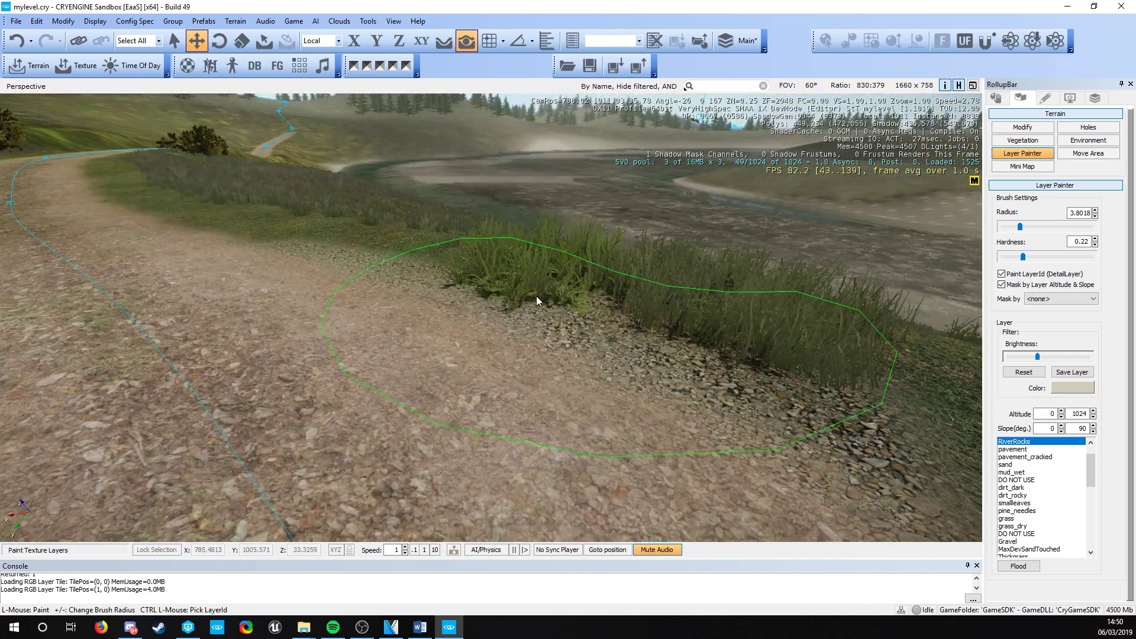
right_click_drag(433, 293, 560, 276)
key("s")
key("s")
right_click_drag(527, 241, 454, 290)
key("d")
right_click_drag(399, 314, 459, 313)
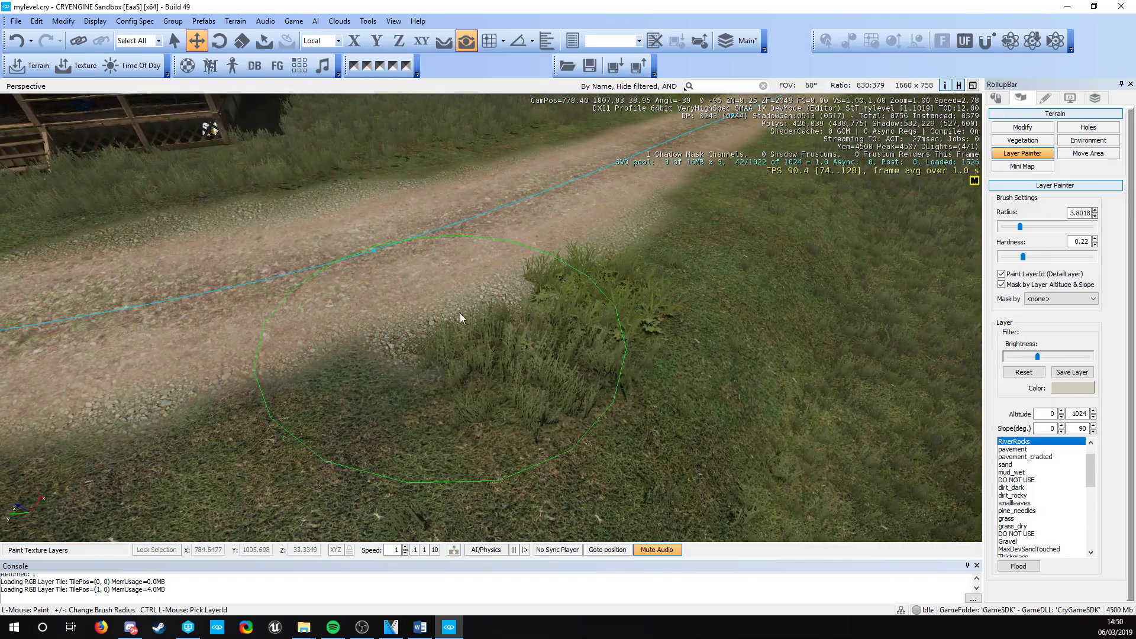
- Paint RiverRocks over the leftover grass clump and along the road edges toward its end by the cabin
mouse_move(610, 173)
left_mouse_down()
mouse_move(243, 290)
mouse_move(585, 300)
left_mouse_up()
key("a")
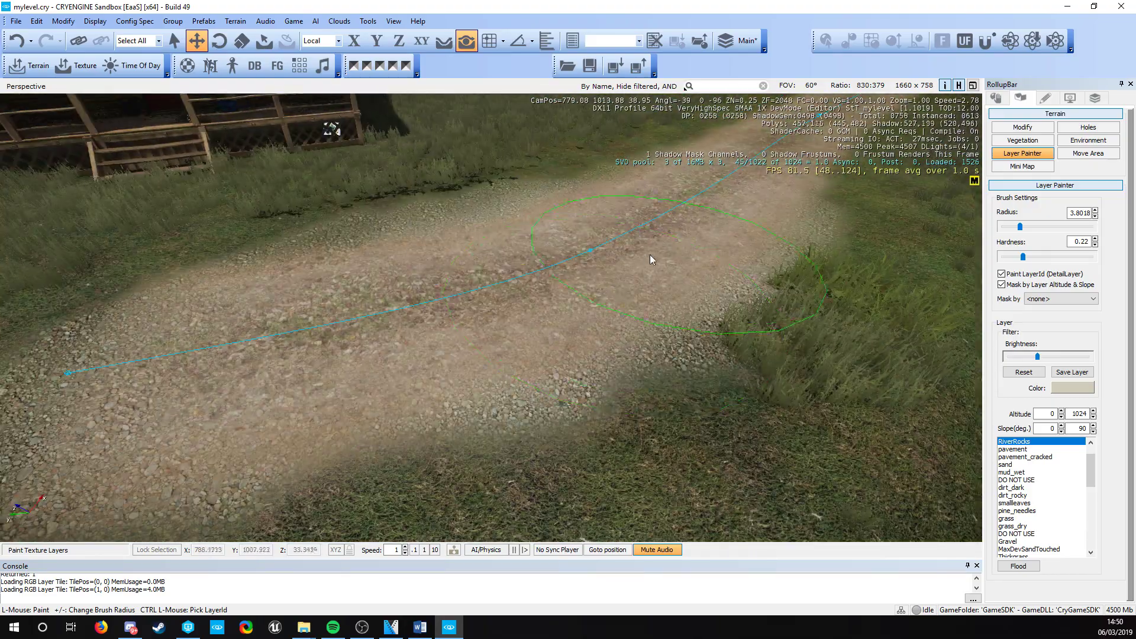
mouse_move(651, 259)
left_mouse_down()
mouse_move(798, 331)
mouse_move(729, 221)
left_mouse_up()
key("s")
right_click_drag(385, 323, 371, 347)
mouse_move(374, 309)
left_mouse_down()
mouse_move(720, 358)
mouse_move(283, 316)
left_mouse_up()
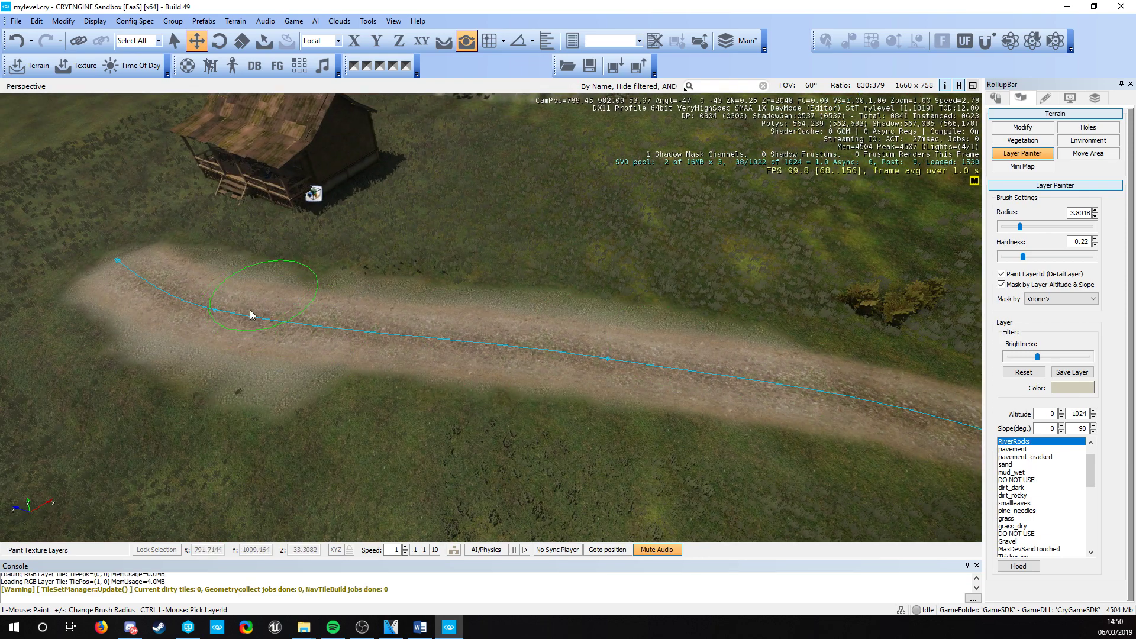
- Paint RiverRocks along the edges of the dirt road at the first bend leading away from the cabin
key("w")
mouse_move(384, 409)
right_mouse_down()
mouse_move(580, 397)
mouse_move(740, 426)
mouse_move(591, 358)
mouse_move(708, 254)
right_mouse_up()
key("s")
key("w")
mouse_move(707, 254)
left_mouse_down()
mouse_move(406, 348)
mouse_move(195, 385)
left_mouse_up()
key("s")
key("a")
mouse_move(520, 381)
right_mouse_down()
mouse_move(515, 408)
mouse_move(520, 381)
right_mouse_up()
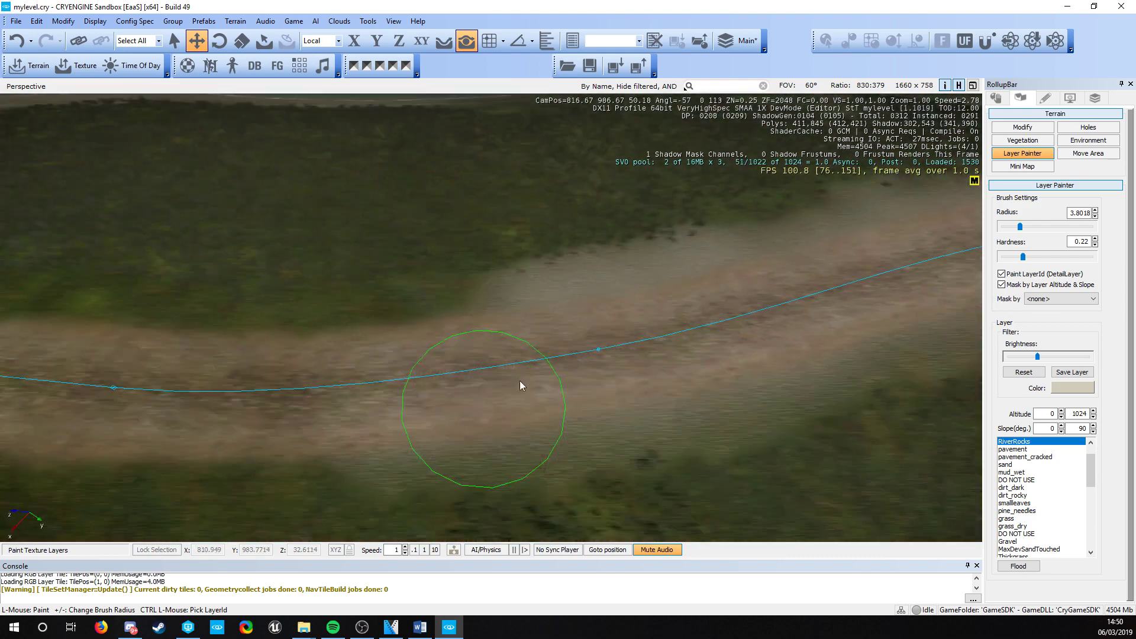
mouse_move(571, 316)
left_mouse_down()
mouse_move(518, 341)
mouse_move(226, 370)
left_mouse_up()
- Paint RiverRocks along the unblended road edges around the bend beside the orange bushes
key("a")
key("w")
mouse_move(696, 408)
right_mouse_down()
mouse_move(743, 378)
mouse_move(816, 409)
mouse_move(696, 408)
right_mouse_up()
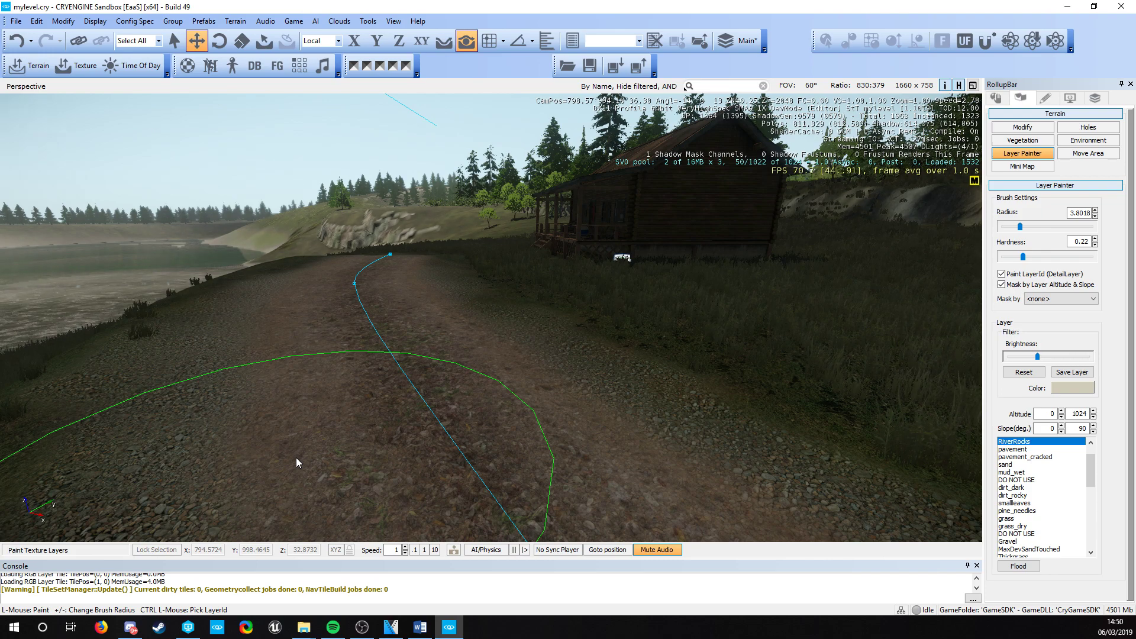
key("s")
right_click_drag(438, 390, 457, 386)
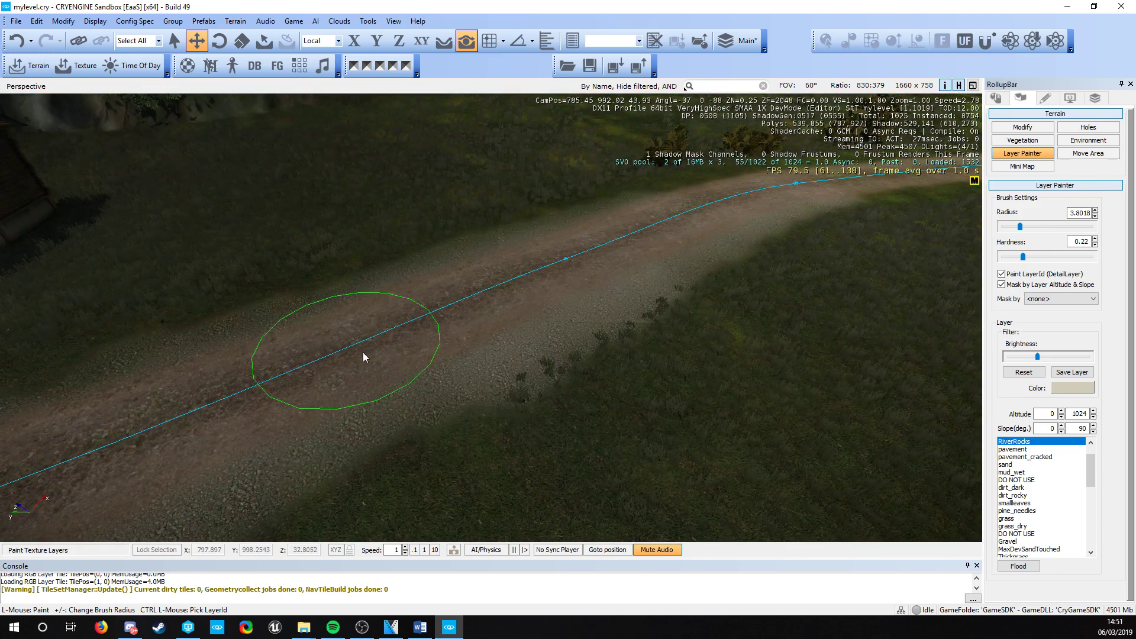
key("w")
mouse_move(363, 353)
right_mouse_down()
mouse_move(381, 363)
mouse_move(301, 354)
mouse_move(343, 378)
mouse_move(347, 359)
mouse_move(361, 355)
right_mouse_up()
key("a")
right_click_drag(267, 363, 256, 366)
key("s")
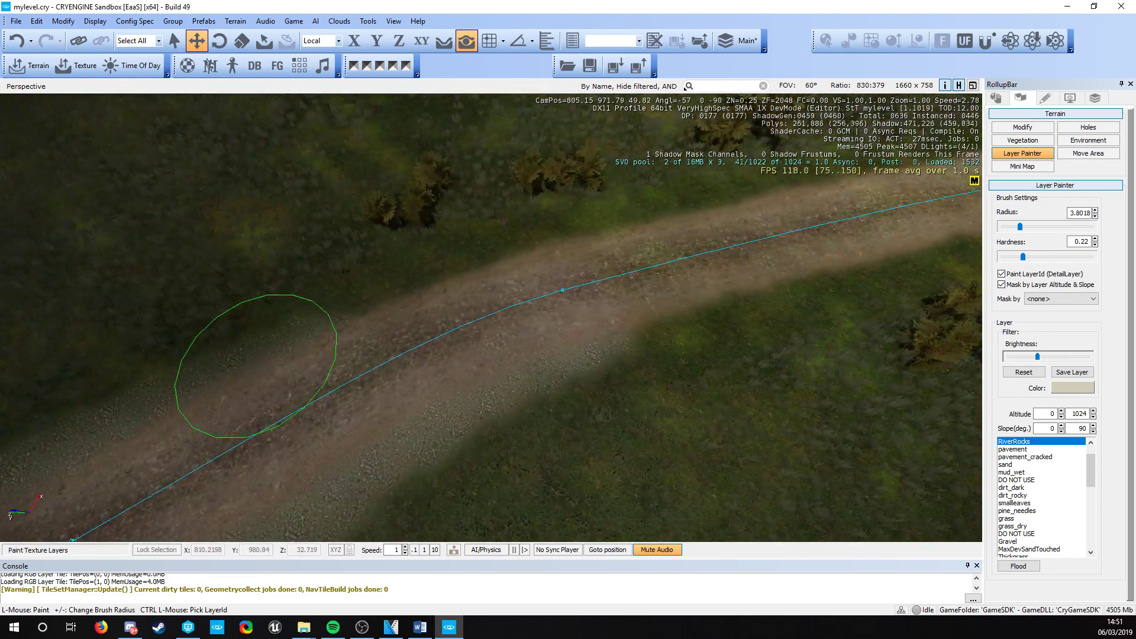
mouse_move(255, 366)
left_mouse_down()
mouse_move(386, 350)
mouse_move(570, 274)
mouse_move(339, 346)
mouse_move(741, 237)
mouse_move(524, 325)
mouse_move(942, 220)
left_mouse_up()
- Extend the RiverRocks edge painting along the road up to and past the lone shrub
key("d")
right_click_drag(732, 237, 580, 225)
mouse_move(9, 301)
left_mouse_down()
mouse_move(649, 344)
mouse_move(262, 297)
mouse_move(629, 304)
mouse_move(133, 252)
left_mouse_up()
key("w")
mouse_move(177, 267)
right_mouse_down()
mouse_move(342, 338)
mouse_move(324, 284)
right_mouse_up()
mouse_move(464, 304)
left_mouse_down()
mouse_move(633, 373)
mouse_move(783, 406)
mouse_move(469, 309)
mouse_move(843, 470)
left_mouse_up()
key("d")
right_click_drag(843, 470, 911, 426)
mouse_move(365, 361)
left_mouse_down()
mouse_move(487, 395)
mouse_move(731, 435)
mouse_move(532, 431)
mouse_move(555, 463)
mouse_move(752, 465)
left_mouse_up()
- Keep the RiverRocks layer and paint both road edges through the shallow curve beyond the lone shrub
scroll(1047, 464, "up", 1)
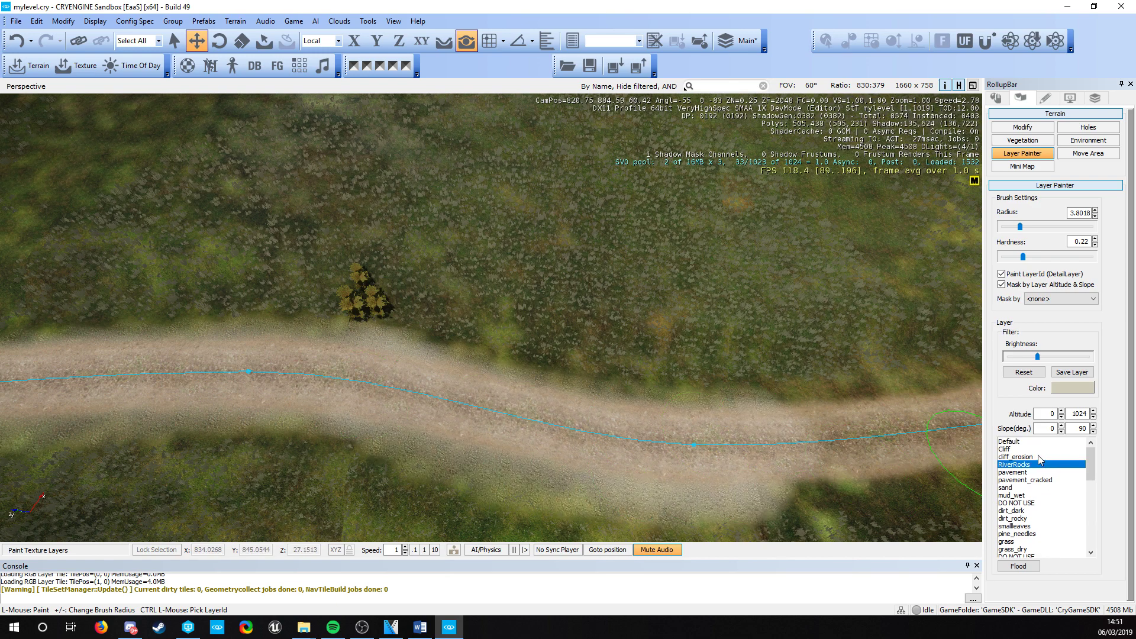
scroll(1028, 486, "down", 1)
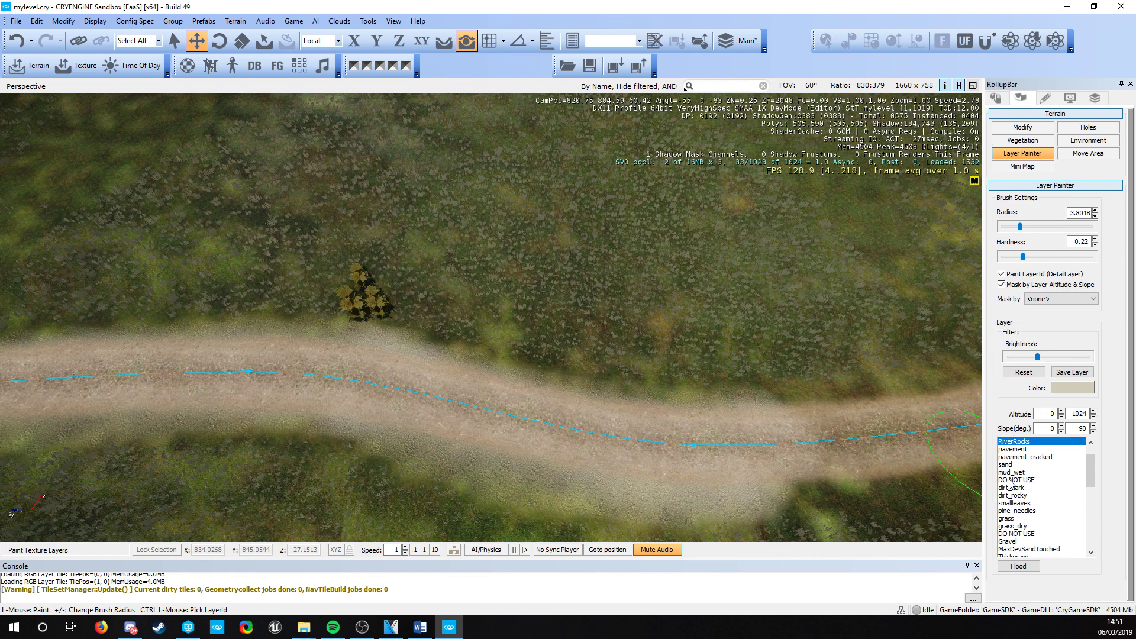
key("d")
mouse_move(959, 477)
right_mouse_down()
mouse_move(971, 455)
mouse_move(966, 467)
right_mouse_up()
mouse_move(299, 390)
left_mouse_down()
mouse_move(517, 404)
mouse_move(702, 393)
mouse_move(540, 436)
mouse_move(837, 380)
mouse_move(606, 410)
mouse_move(923, 373)
mouse_move(690, 385)
left_mouse_up()
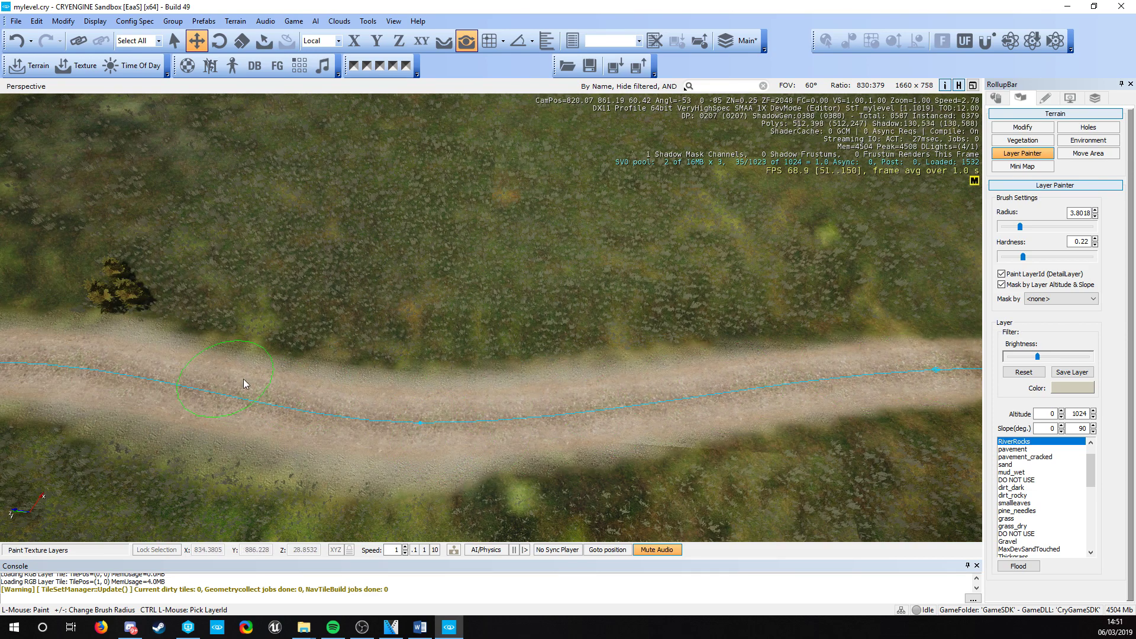
key("w")
key("d")
mouse_move(395, 399)
right_mouse_down()
mouse_move(450, 361)
mouse_move(395, 400)
right_mouse_up()
mouse_move(183, 470)
left_mouse_down()
mouse_move(552, 371)
mouse_move(386, 378)
left_mouse_up()
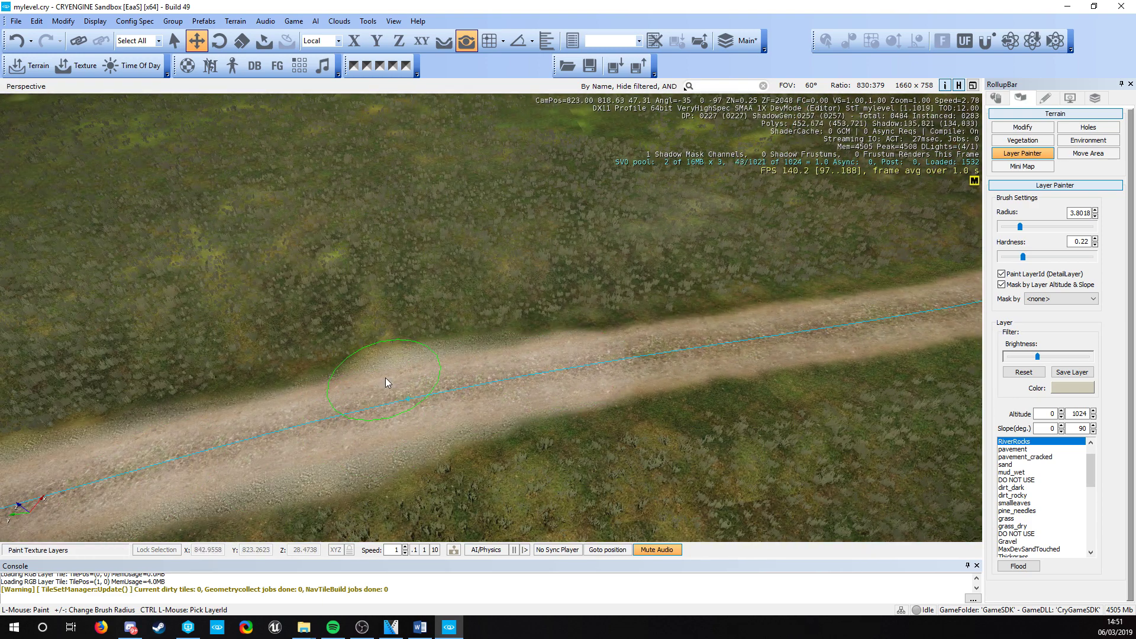
- Paint RiverRocks over the hard road edges on the straight stretch and into the following curve
key("d")
right_click_drag(386, 378, 331, 444)
key("s")
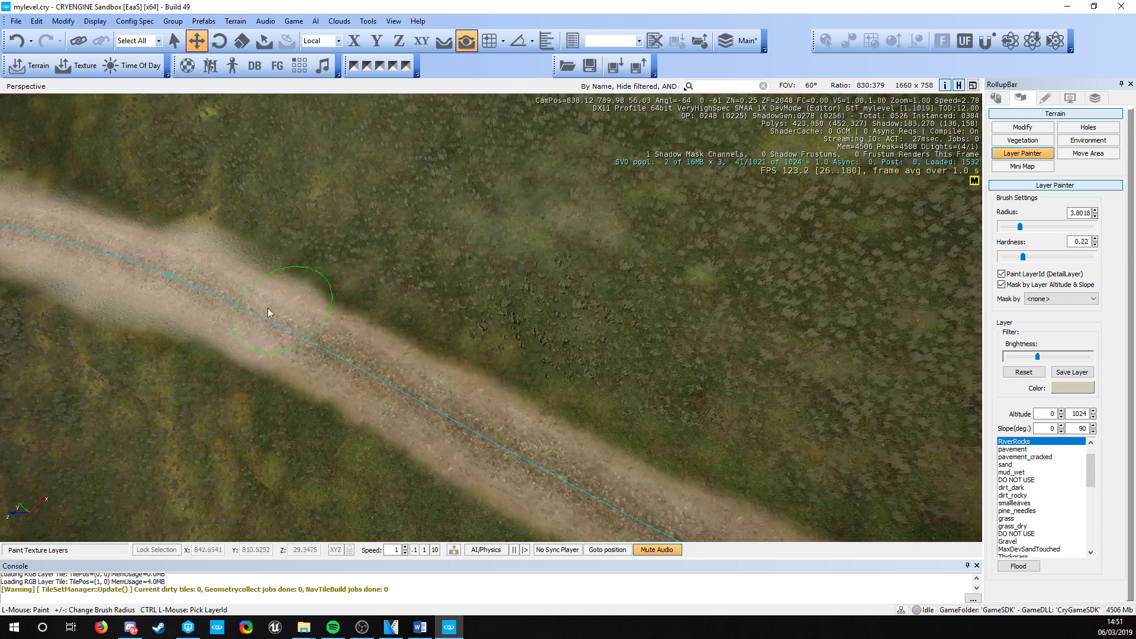
mouse_move(269, 314)
left_mouse_down()
mouse_move(421, 399)
mouse_move(282, 315)
mouse_move(410, 416)
mouse_move(160, 289)
left_mouse_up()
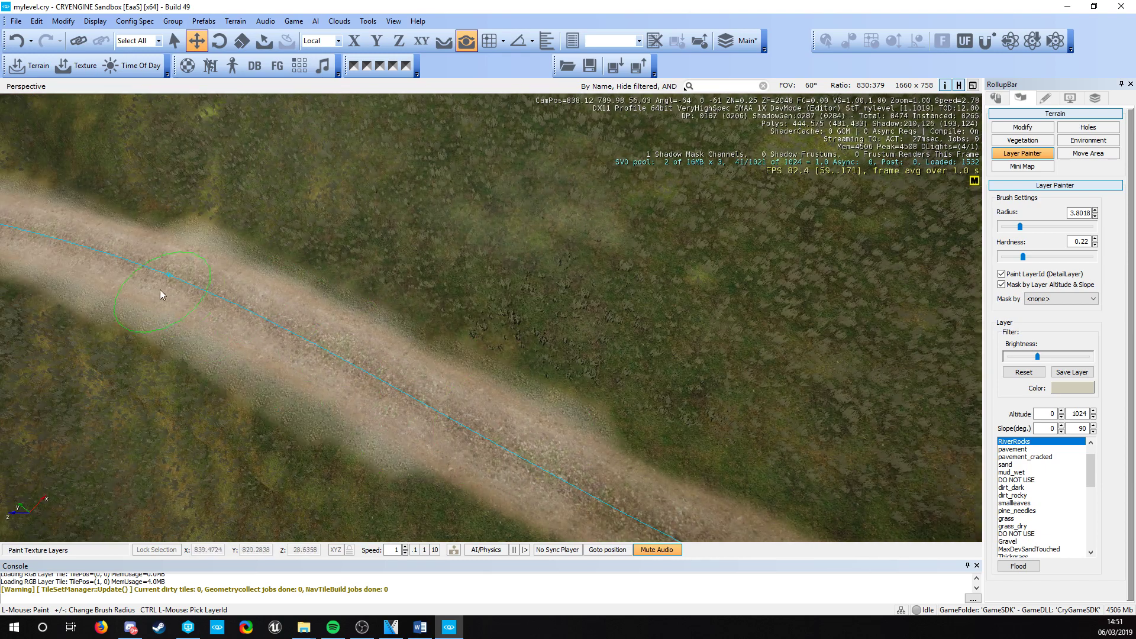
key("s")
key("d")
mouse_move(215, 289)
right_mouse_down()
mouse_move(284, 295)
mouse_move(243, 272)
right_mouse_up()
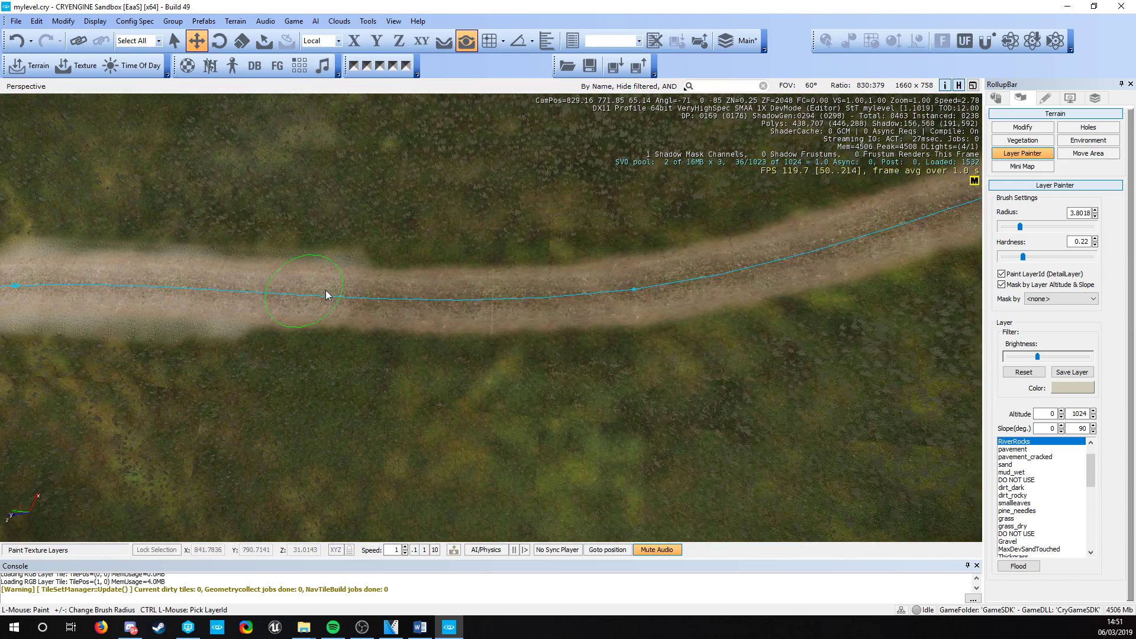
mouse_move(325, 290)
left_mouse_down()
mouse_move(625, 292)
mouse_move(519, 286)
left_mouse_up()
mouse_move(352, 288)
left_mouse_down()
mouse_move(431, 314)
mouse_move(755, 275)
left_mouse_up()
- Continue the RiverRocks blend along both edges of the winding road section approaching the conifers
key("d")
right_click_drag(754, 275, 548, 321)
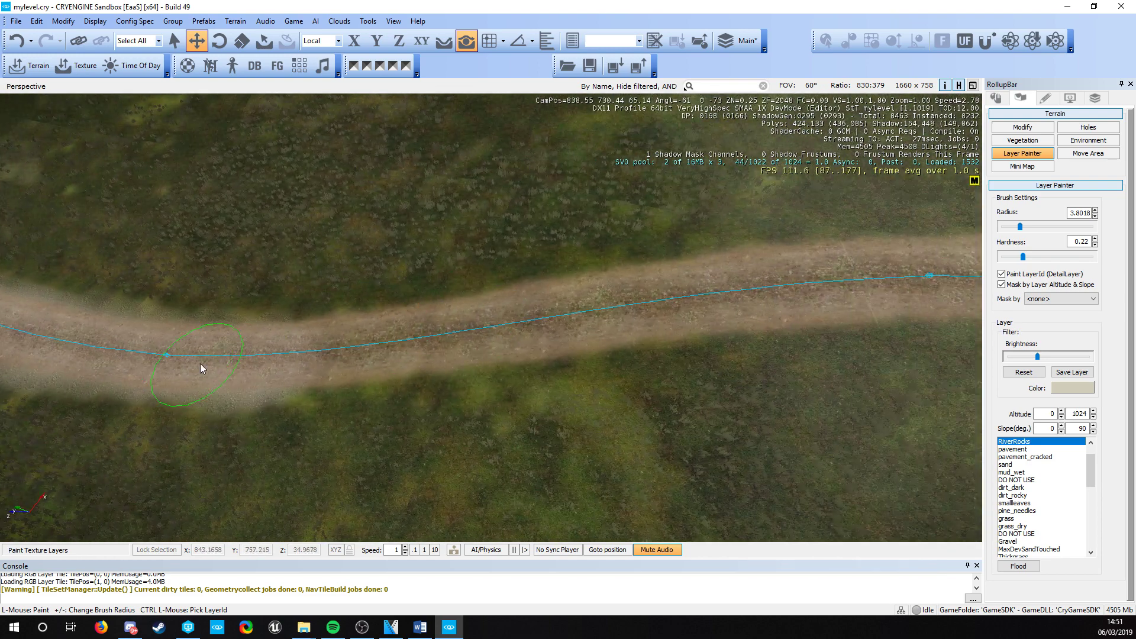
mouse_move(200, 364)
left_mouse_down()
mouse_move(662, 284)
mouse_move(438, 337)
mouse_move(410, 356)
mouse_move(699, 312)
mouse_move(197, 387)
left_mouse_up()
key("d")
mouse_move(197, 387)
right_mouse_down()
mouse_move(273, 379)
mouse_move(342, 335)
right_mouse_up()
key("s")
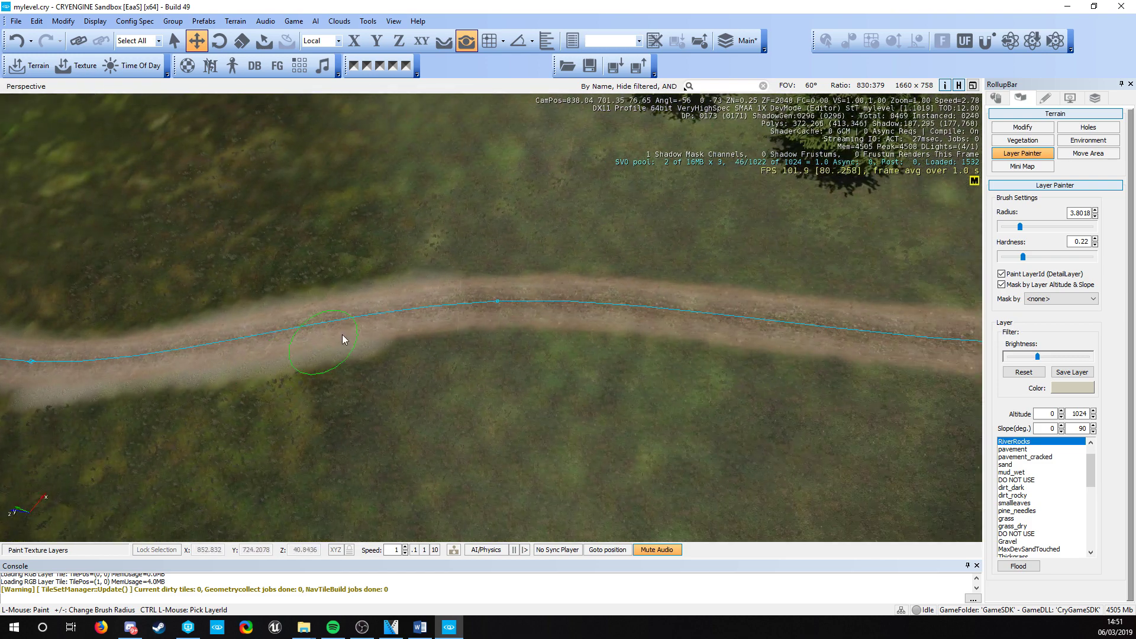
left_click_drag(342, 335, 733, 314)
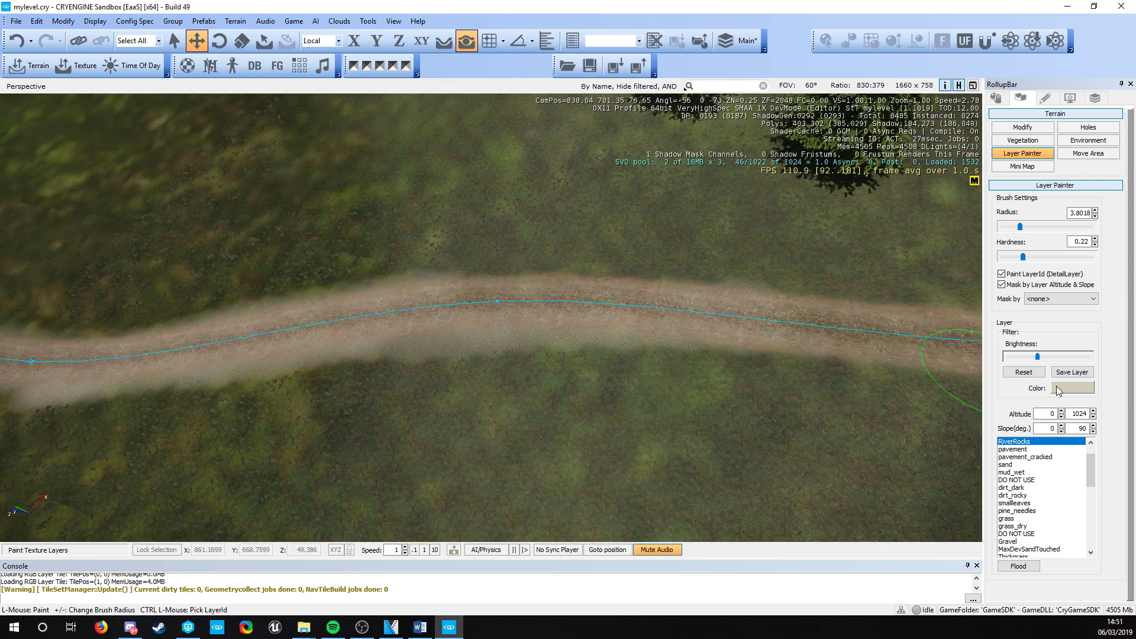
- Paint RiverRocks along the road edges past the group of conifers, and leave the Layer Painter
right_click_drag(525, 303, 485, 332)
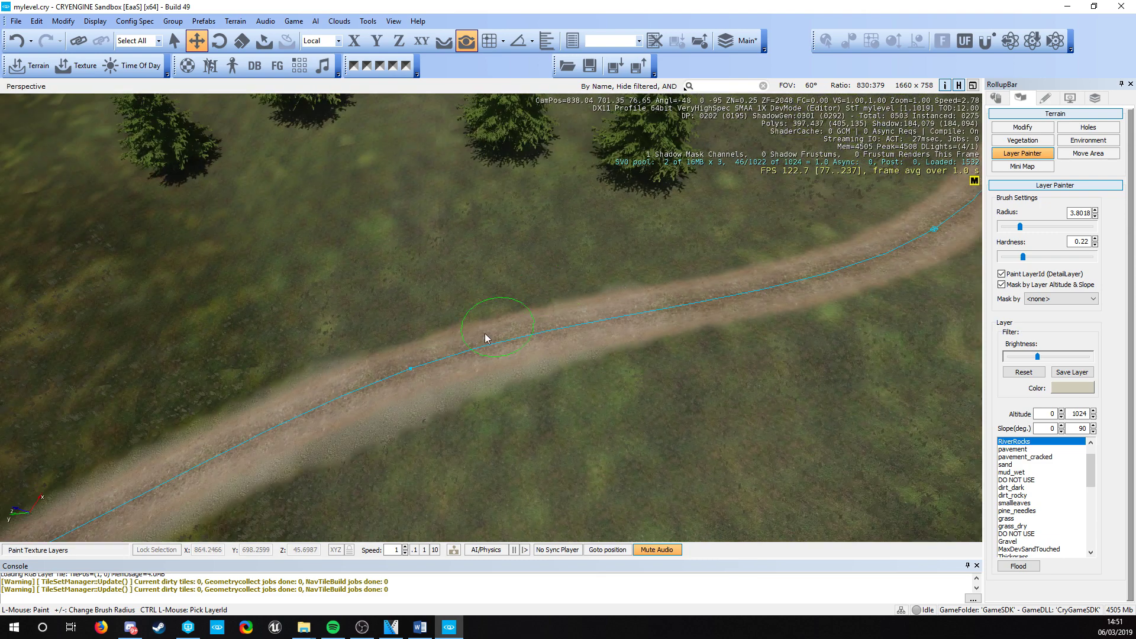
left_click_drag(345, 375, 599, 304)
right_click_drag(776, 265, 284, 352)
mouse_move(284, 353)
left_mouse_down()
mouse_move(578, 332)
mouse_move(738, 296)
left_mouse_up()
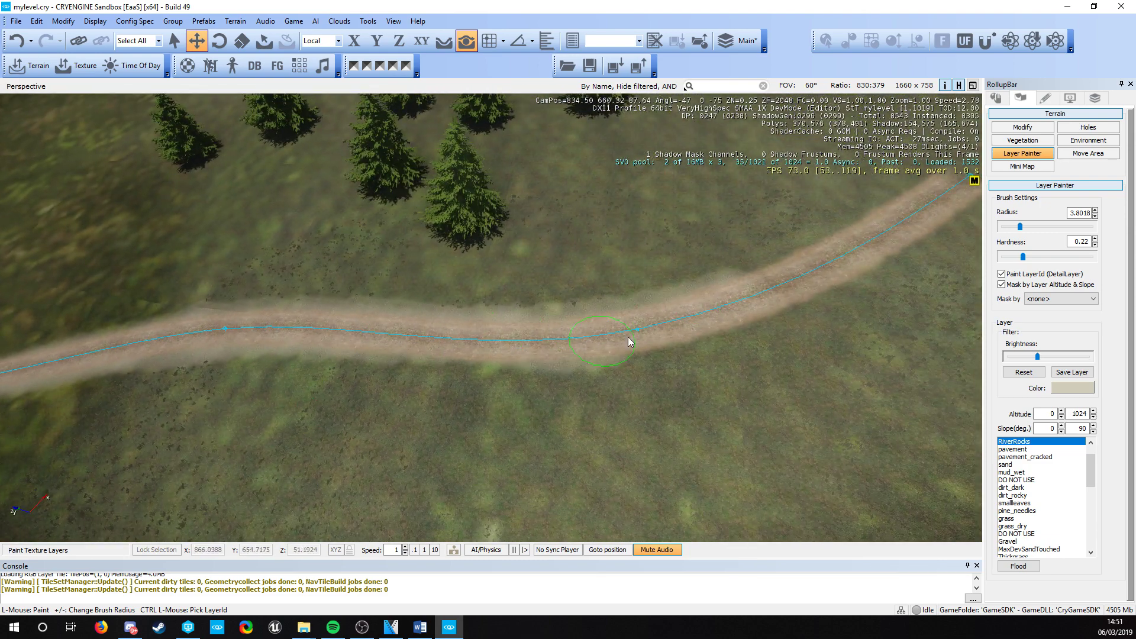
mouse_move(628, 337)
left_mouse_down()
mouse_move(294, 356)
mouse_move(236, 381)
left_mouse_up()
key("w")
mouse_move(236, 382)
right_mouse_down()
mouse_move(106, 296)
mouse_move(279, 377)
mouse_move(472, 380)
mouse_move(590, 414)
mouse_move(640, 400)
mouse_move(547, 382)
mouse_move(565, 420)
mouse_move(583, 367)
right_mouse_up()
key("w")
key("w")
key("Escape")
- With movement locked to follow the terrain, draw a four-point road from the cabin's front steps onto the dirt road
key("w")
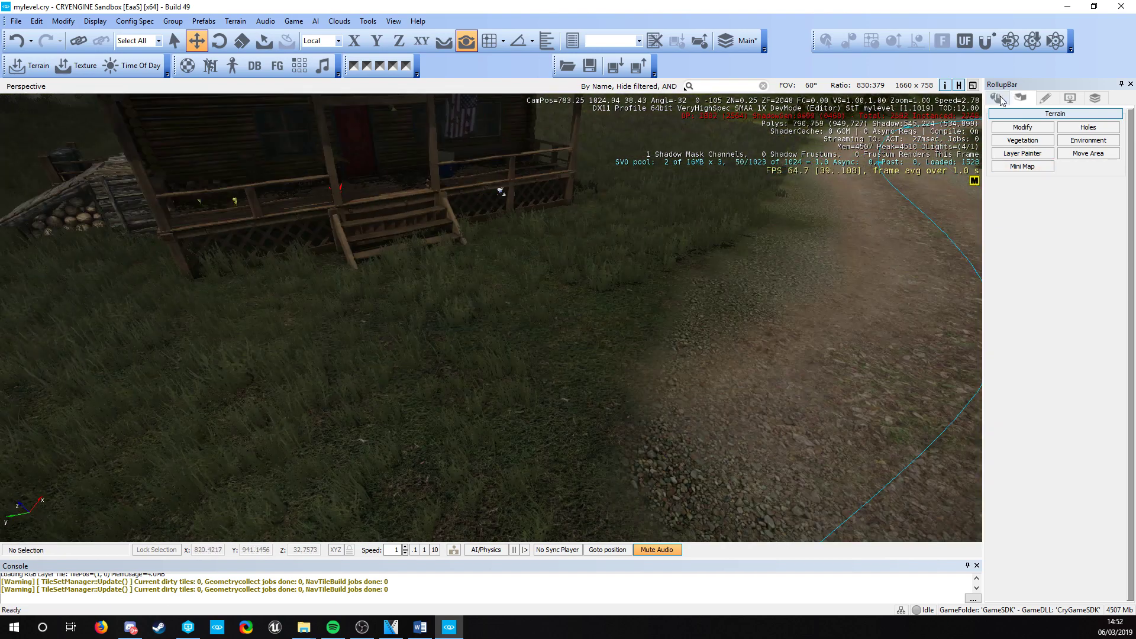
left_click(998, 98)
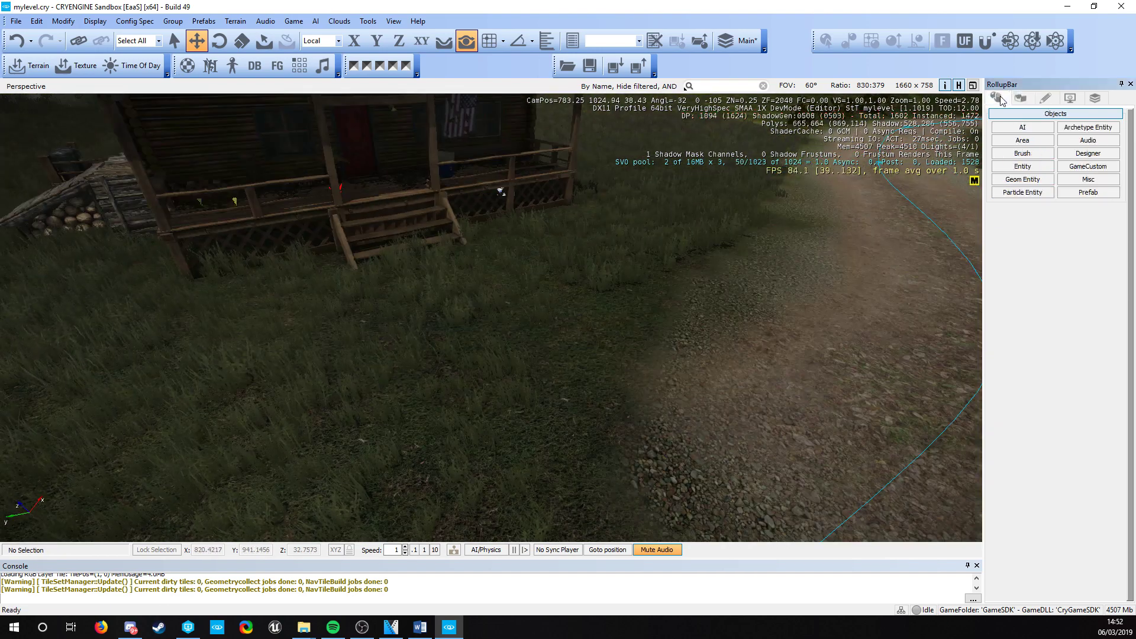
left_click(1088, 179)
left_click(1088, 251)
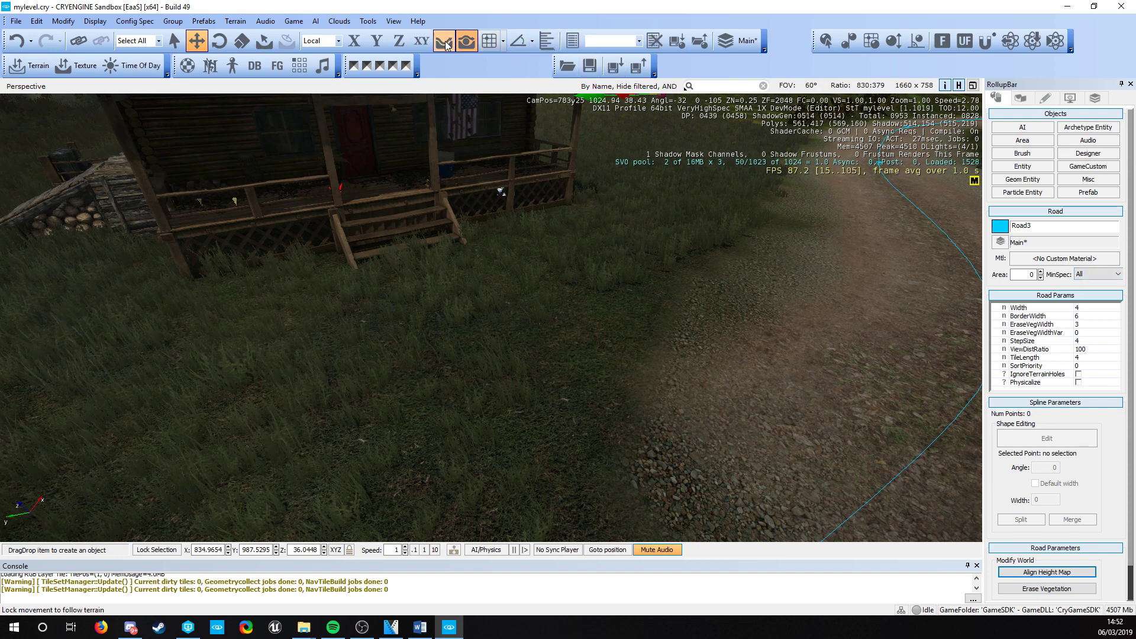
left_click(404, 248)
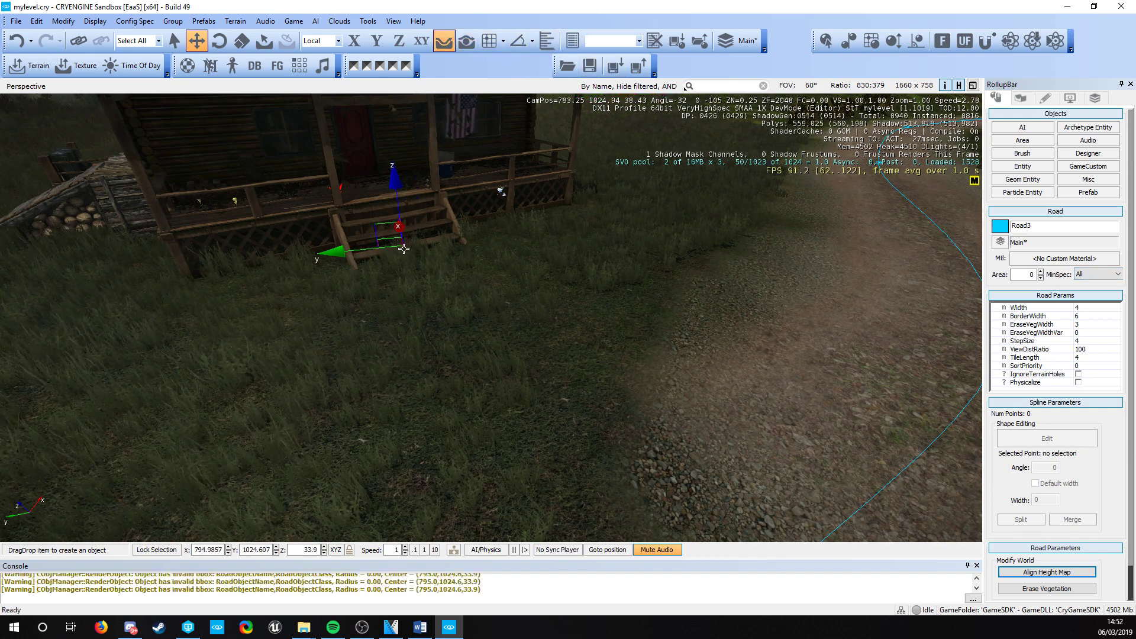
left_click(456, 295)
left_click(642, 359)
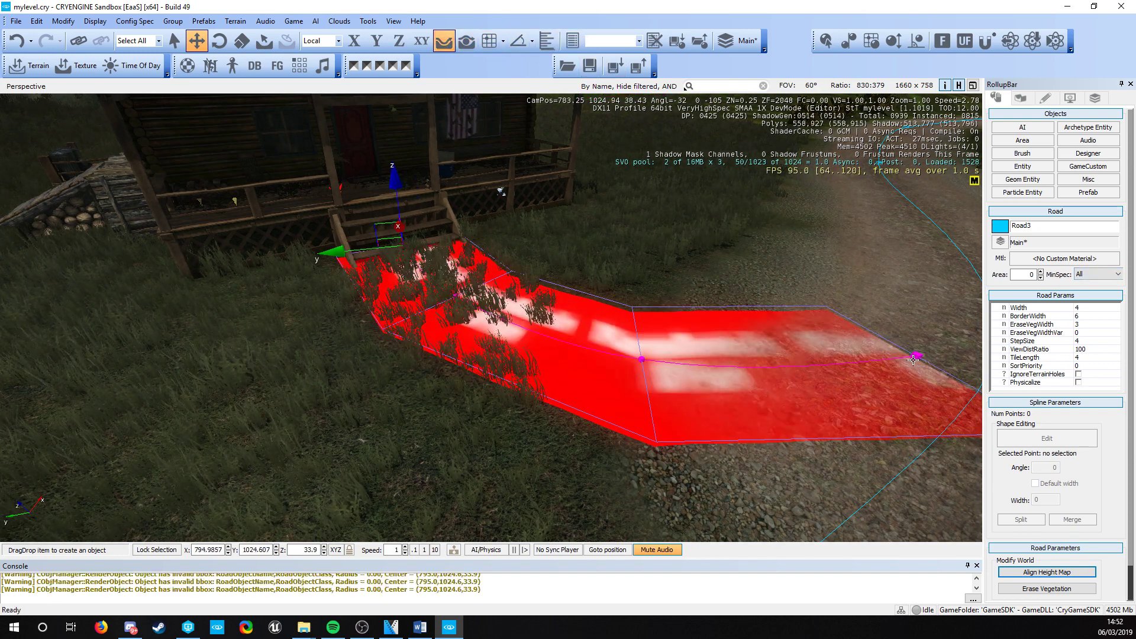
double_click(914, 358)
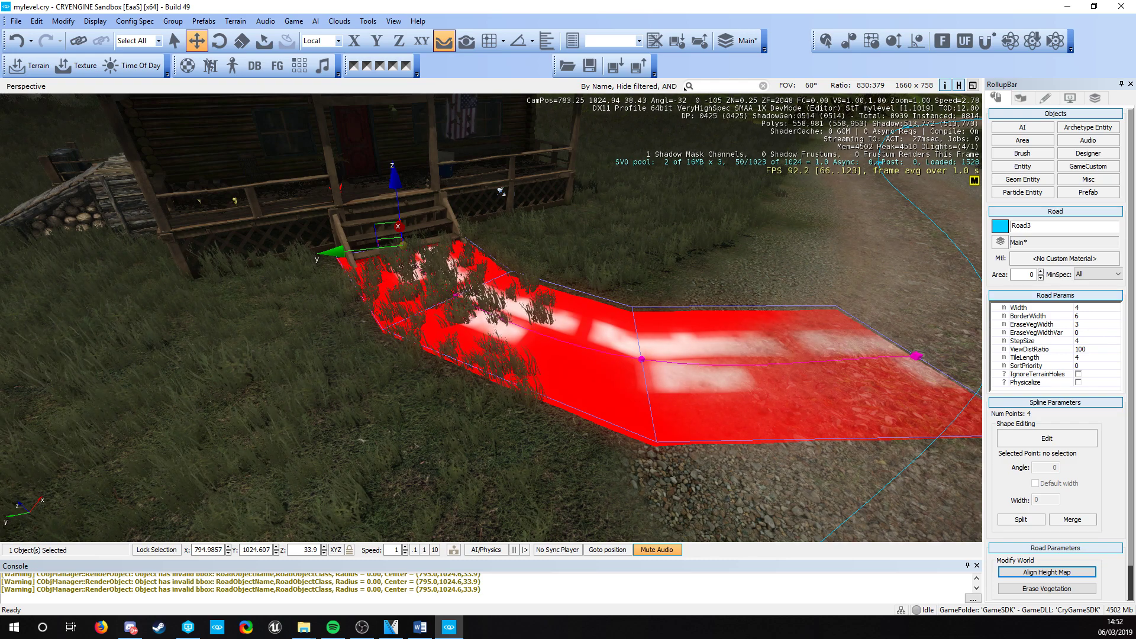
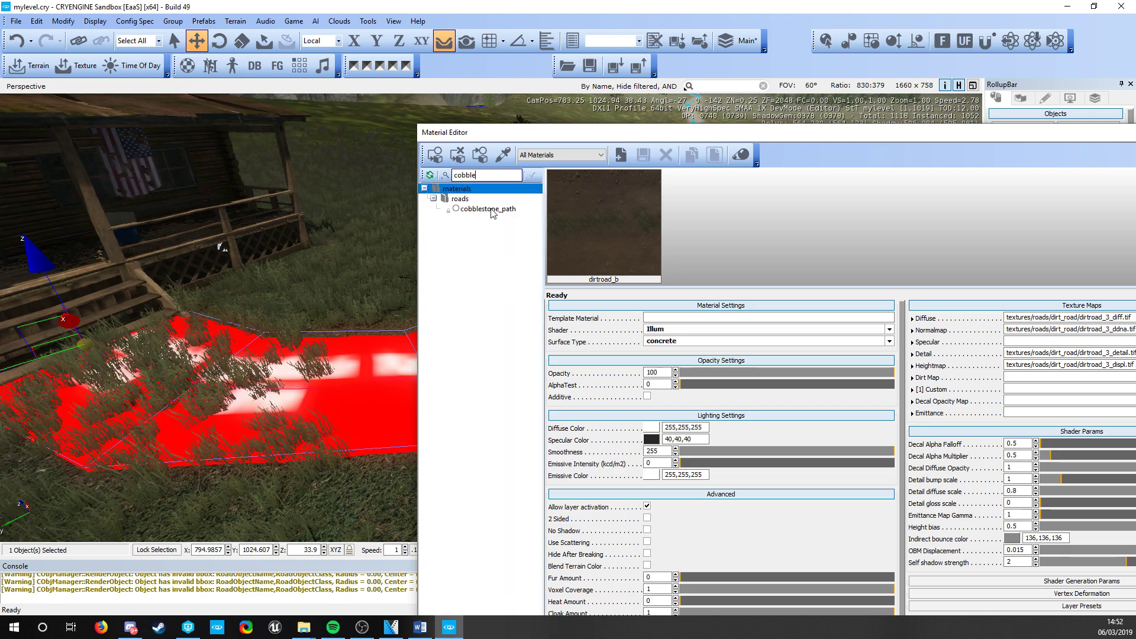
- Assign the cobblestone_path material to the new path and erase the vegetation along it
left_click(488, 209)
left_click(434, 156)
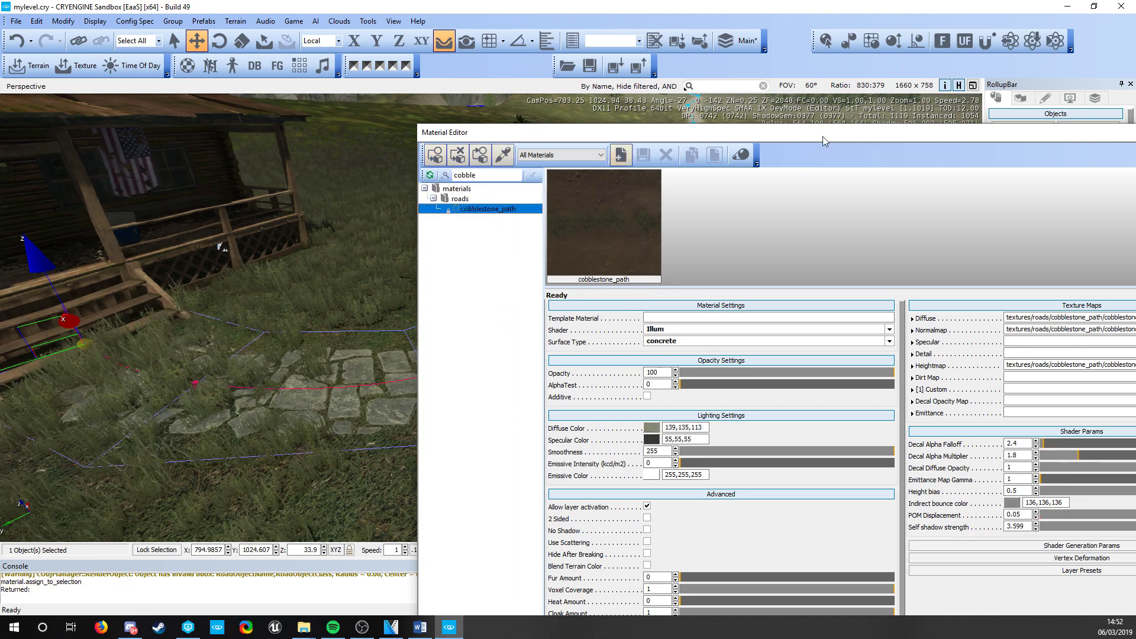
left_click_drag(1093, 136, 713, 164)
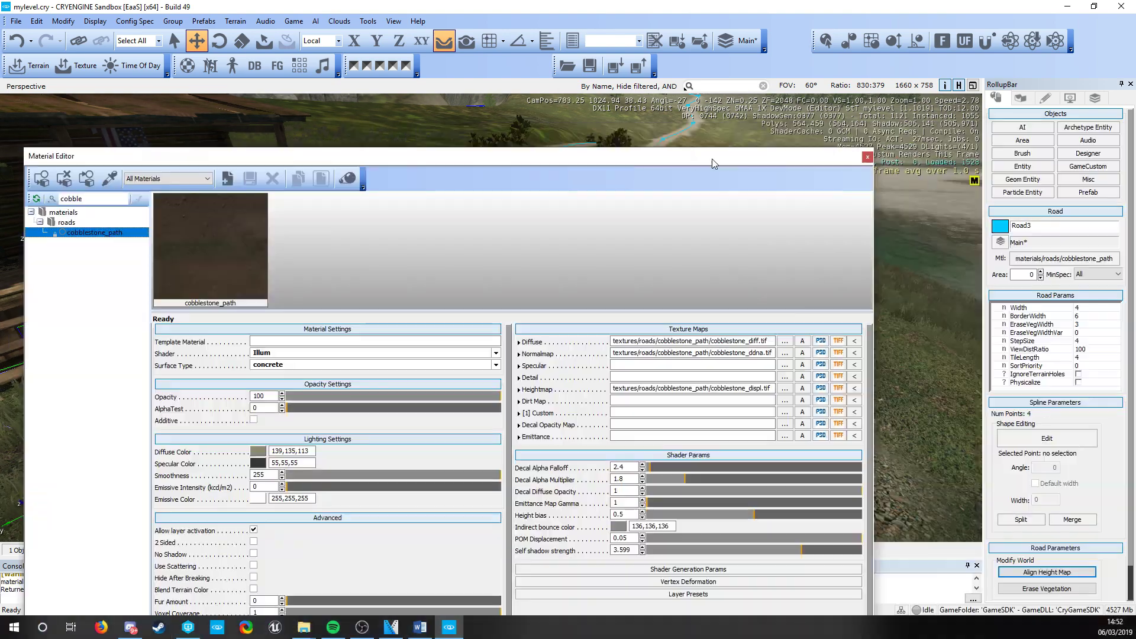
left_click(867, 157)
left_click(1088, 325)
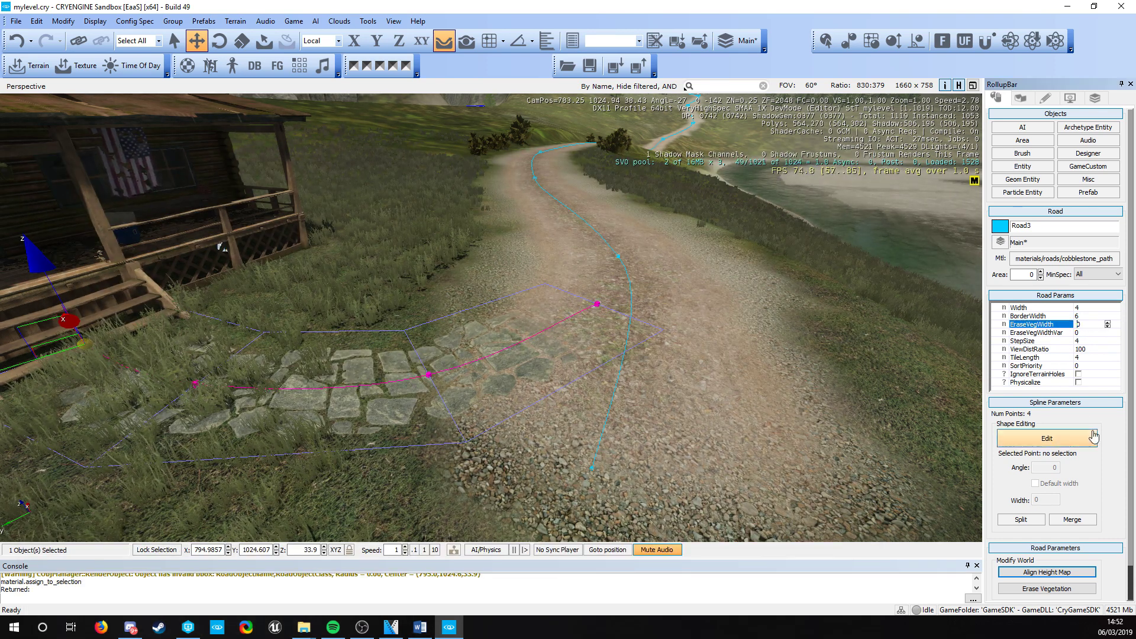
scroll(1093, 436, "down", 1)
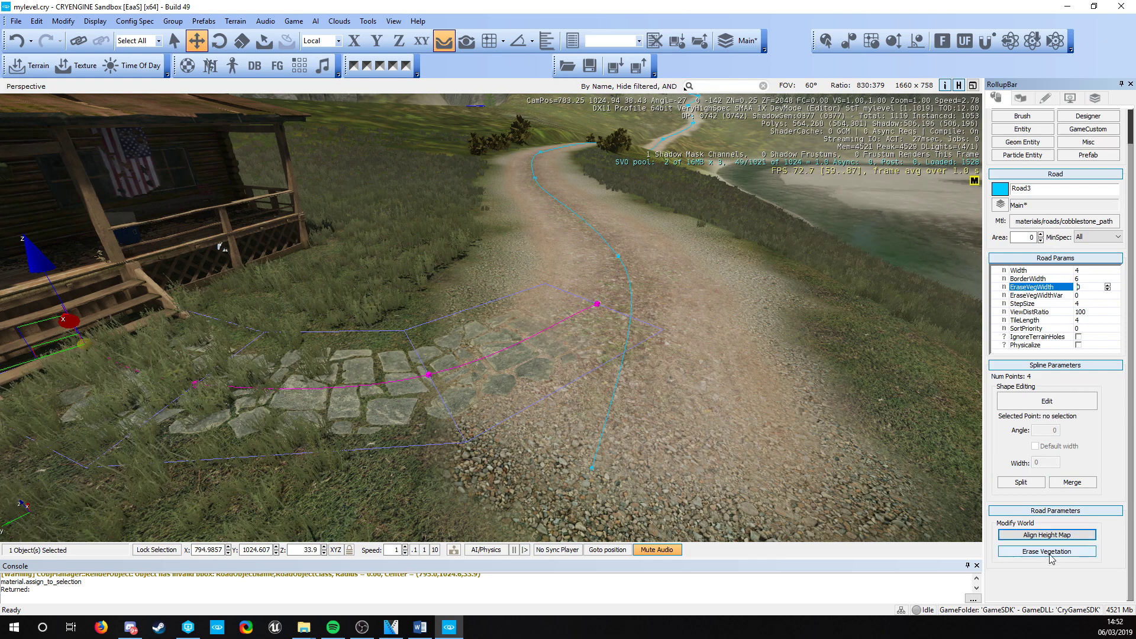
- Reopen the Layer Painter with RiverRocks chosen and reduce the brush radius to about 1.86
key("d")
right_click_drag(655, 506, 361, 533)
left_click(1023, 99)
left_click(1023, 153)
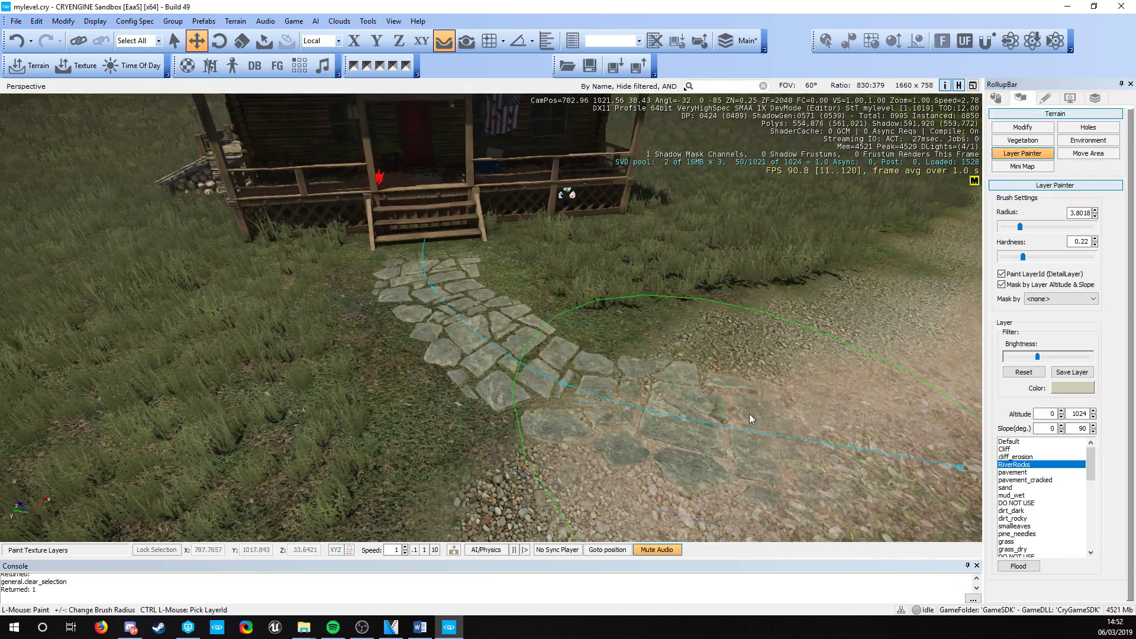
left_click_drag(1023, 227, 1019, 231)
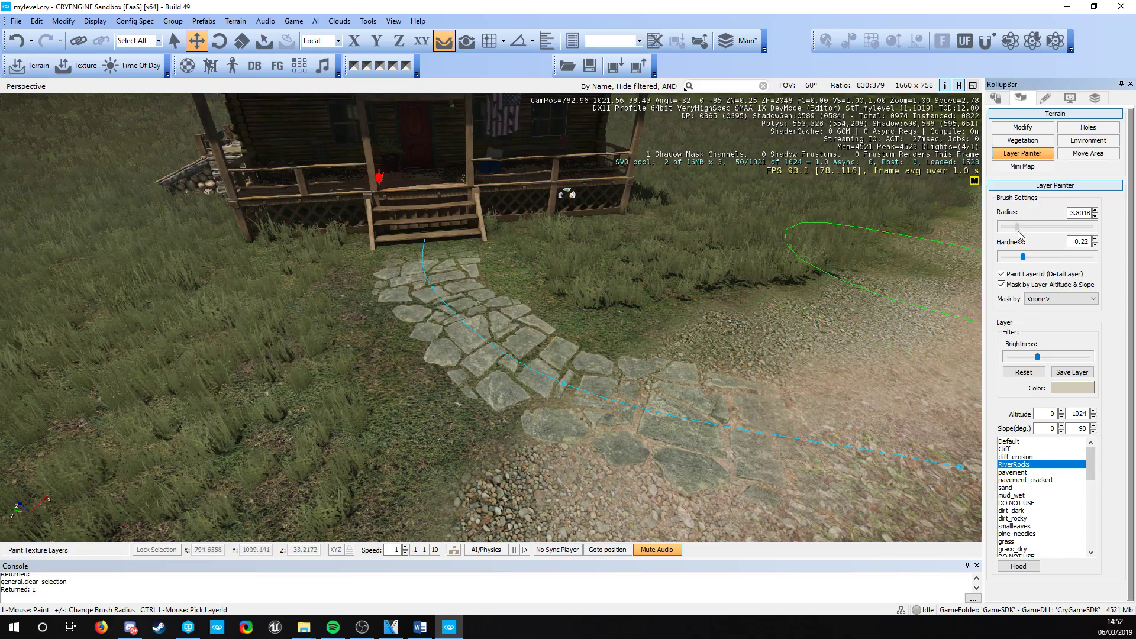
- Paint RiverRocks around the cobblestone path up to the cabin steps, and leave the Layer Painter
mouse_move(693, 372)
left_mouse_down()
mouse_move(489, 322)
mouse_move(413, 219)
mouse_move(508, 462)
left_mouse_up()
key("w")
mouse_move(509, 462)
right_mouse_down()
mouse_move(604, 464)
mouse_move(578, 386)
right_mouse_up()
key("s")
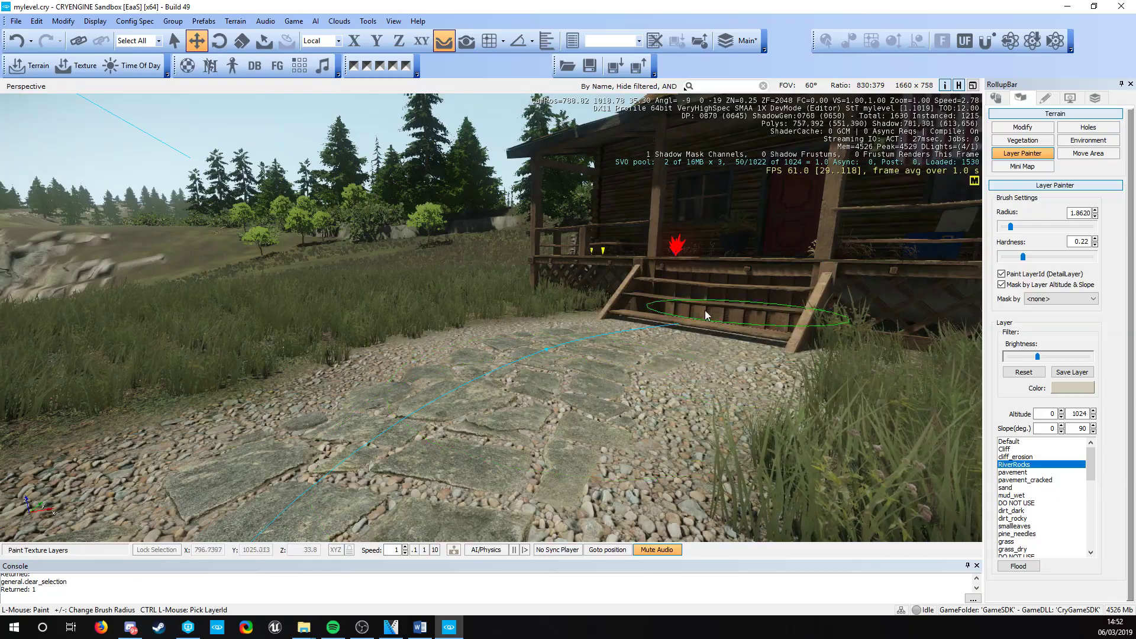
right_click_drag(705, 310, 769, 378)
key("w")
mouse_move(510, 367)
right_mouse_down()
mouse_move(644, 379)
mouse_move(698, 355)
mouse_move(621, 408)
mouse_move(638, 434)
mouse_move(556, 408)
mouse_move(763, 434)
mouse_move(757, 473)
mouse_move(627, 449)
mouse_move(591, 426)
mouse_move(615, 414)
right_mouse_up()
key("Escape")
- Start a new Brush object near the cabin and filter the object library for "fence"
key("d")
key("s")
key("a")
key("d")
key("s")
key("d")
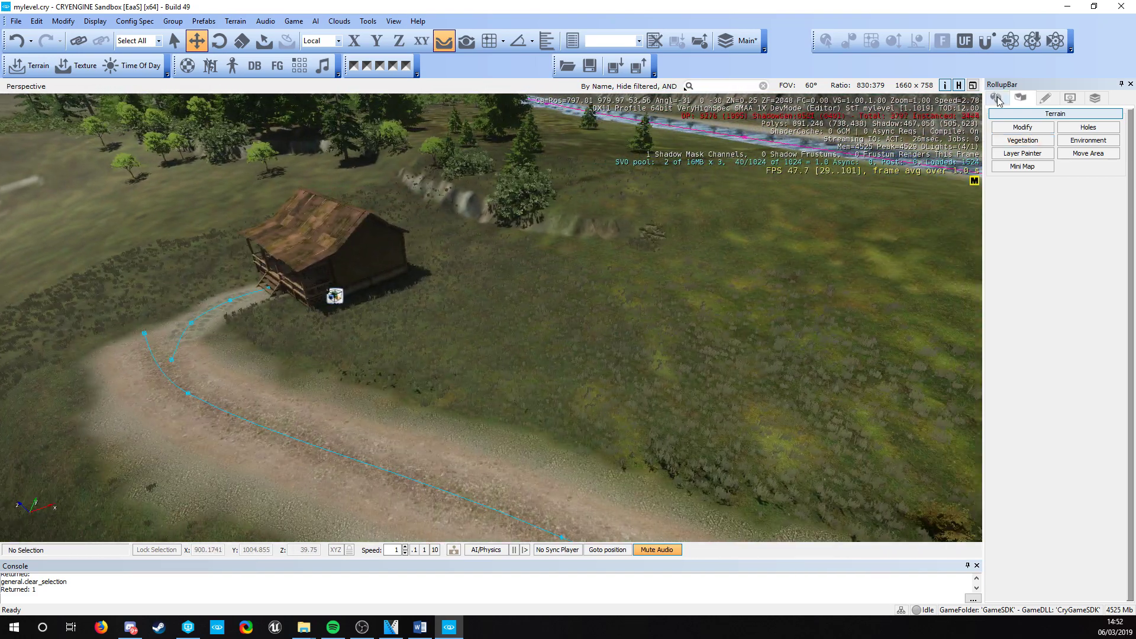
left_click(996, 97)
key("a")
right_click_drag(508, 274, 601, 290)
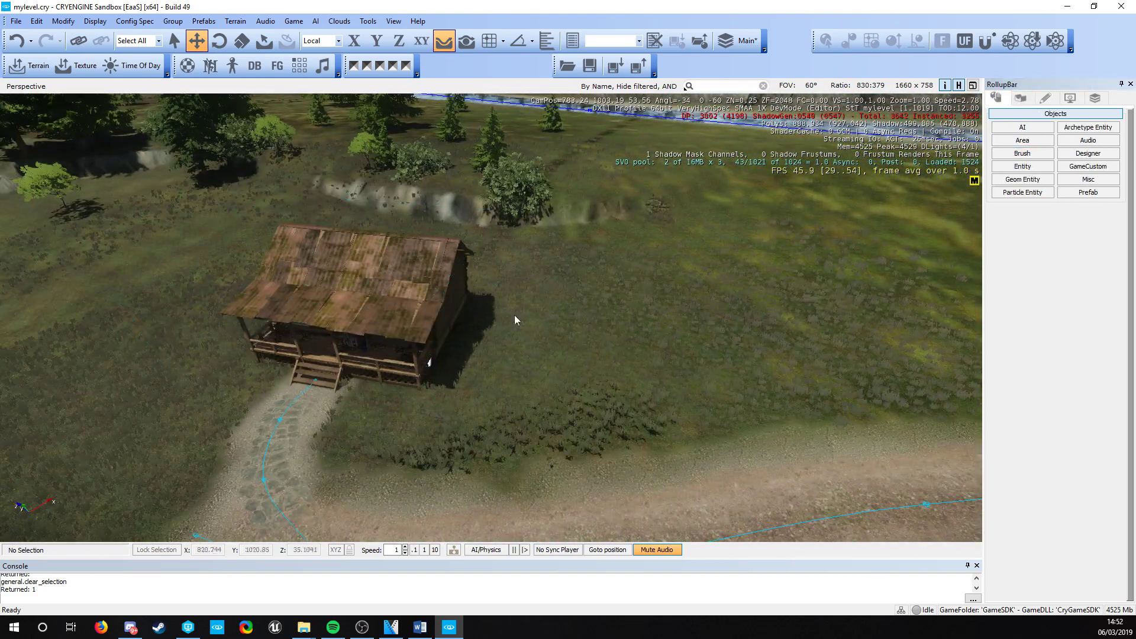
right_click_drag(513, 315, 657, 402)
key("a")
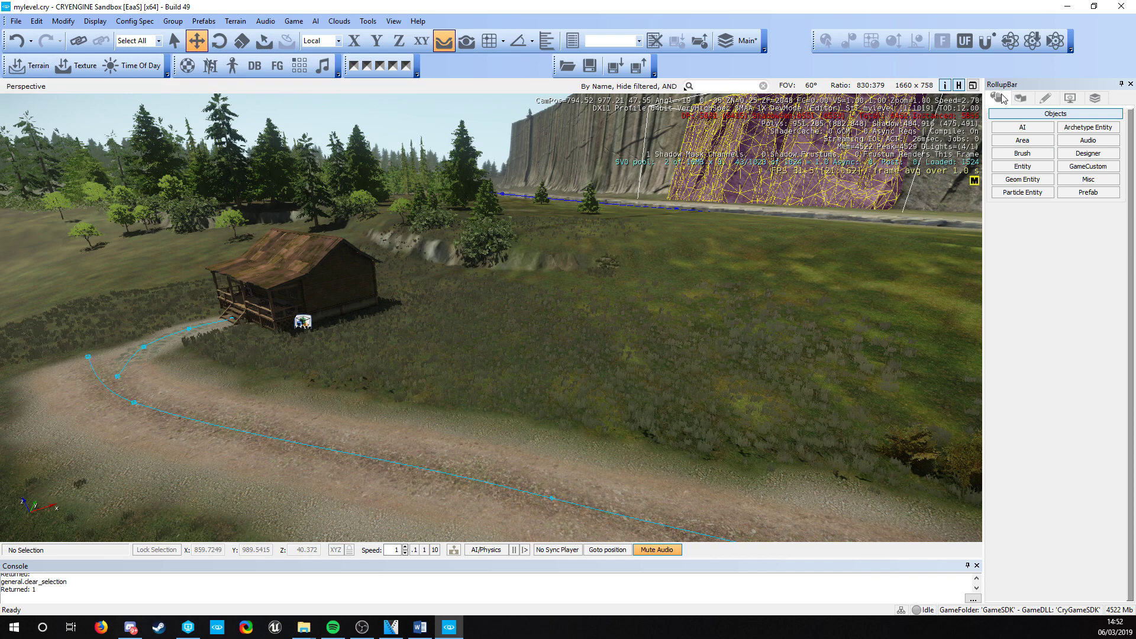
left_click(1016, 155)
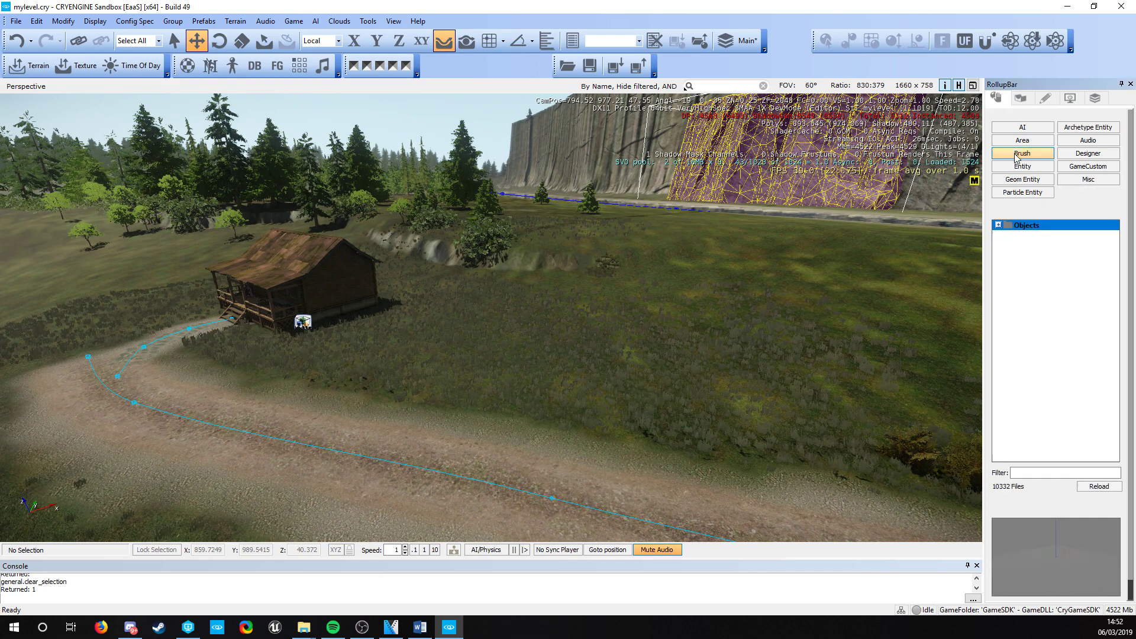
type("fence")
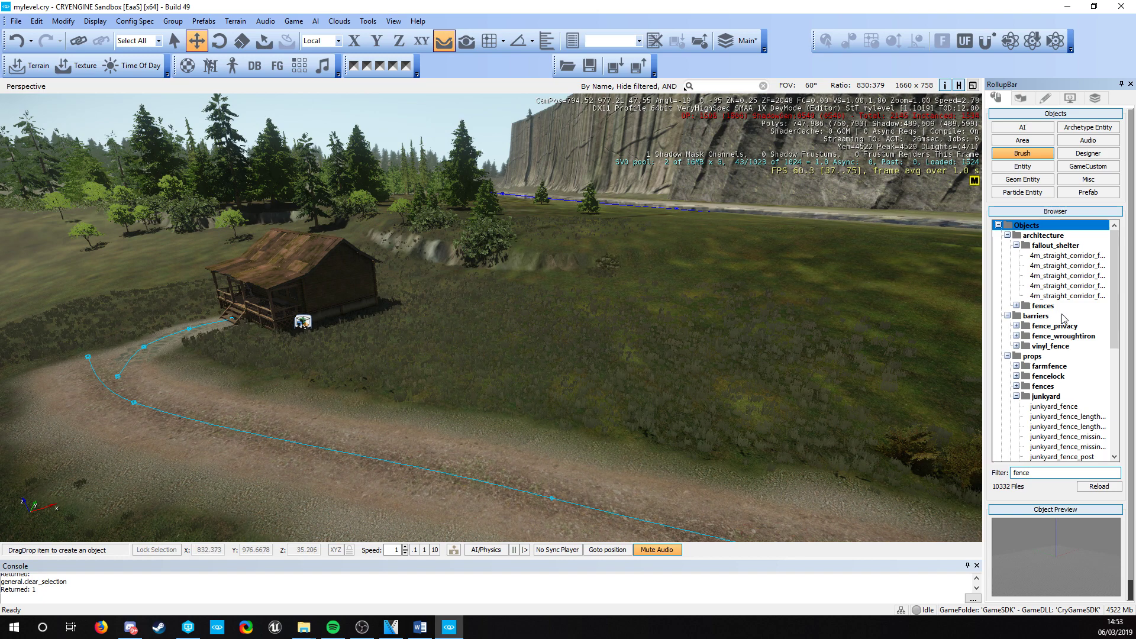
- Place a junkyard_fence_length panel from the props/junkyard objects on the grass beside the log cabin
scroll(1063, 320, "down", 2)
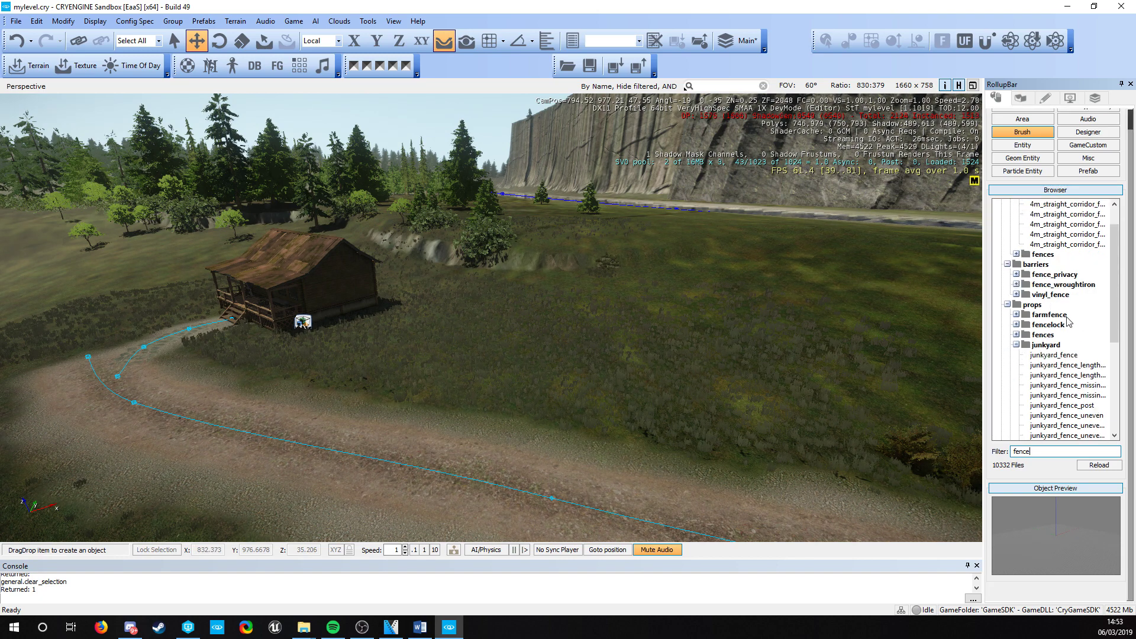
scroll(1028, 281, "down", 2)
left_click(1068, 294)
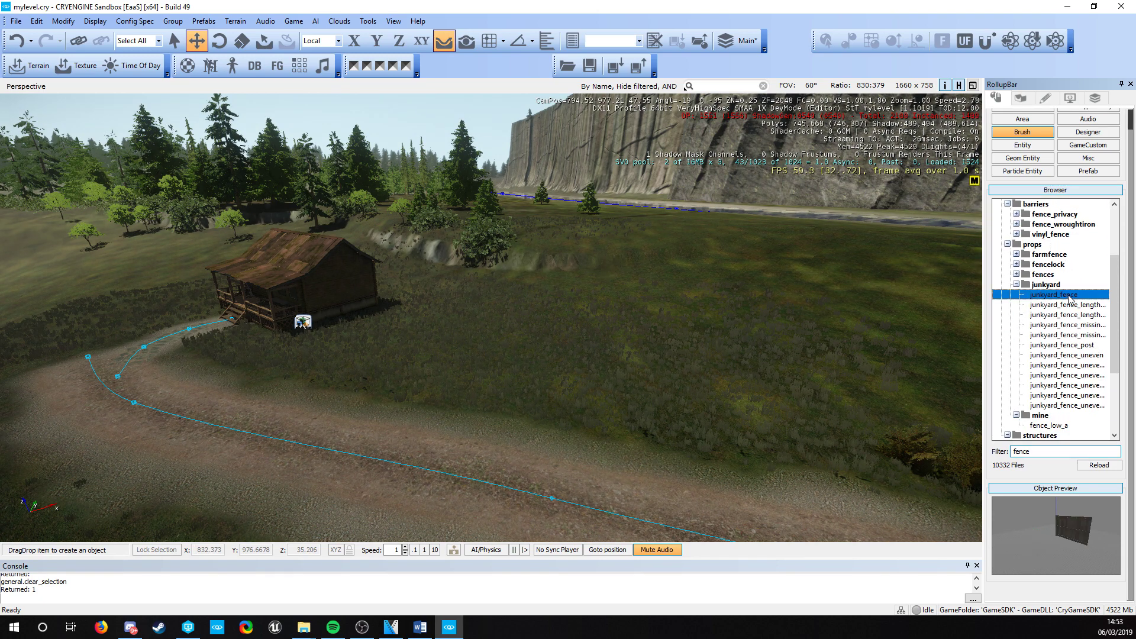
left_click(1074, 306)
left_click_drag(1070, 305, 368, 357)
right_click_drag(367, 357, 473, 396)
key("a")
right_click_drag(439, 360, 502, 358)
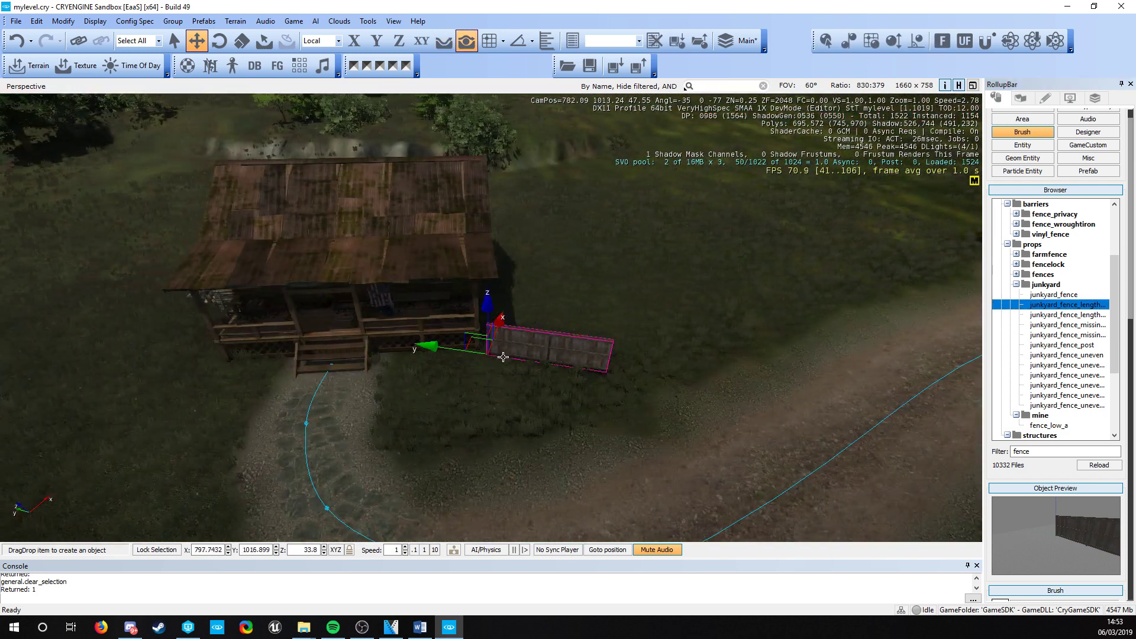
left_click(564, 380)
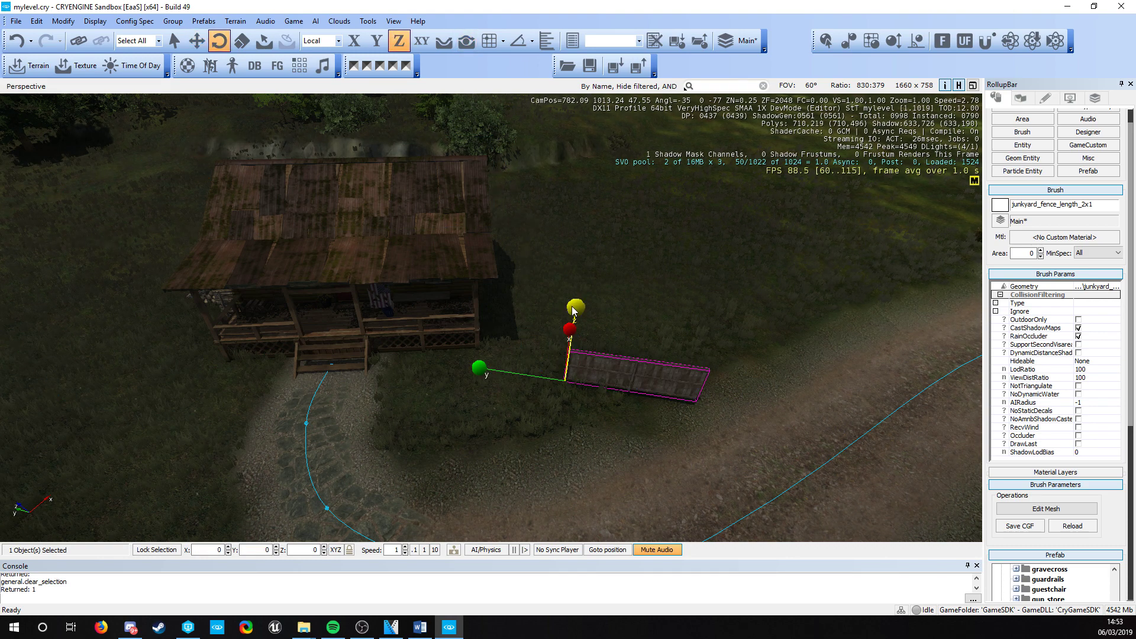
- Rotate the fence panel about its Z axis to 49 degrees
left_click(572, 307)
left_click(569, 370)
left_click_drag(571, 326, 551, 259)
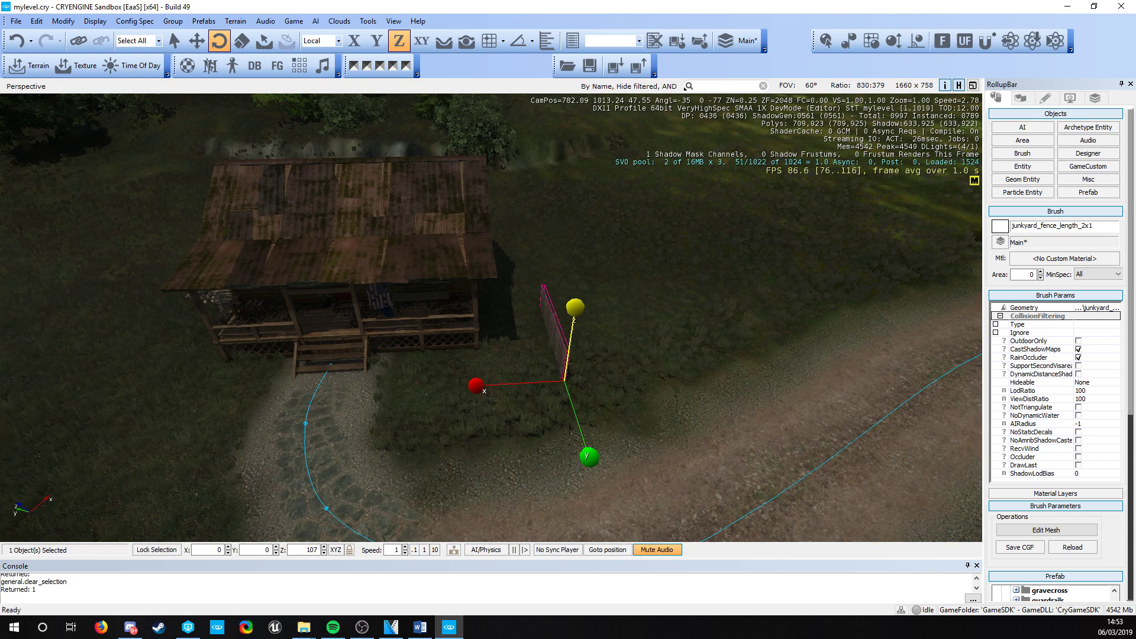
right_click_drag(553, 329, 510, 327)
key("d")
left_click_drag(506, 324, 532, 358)
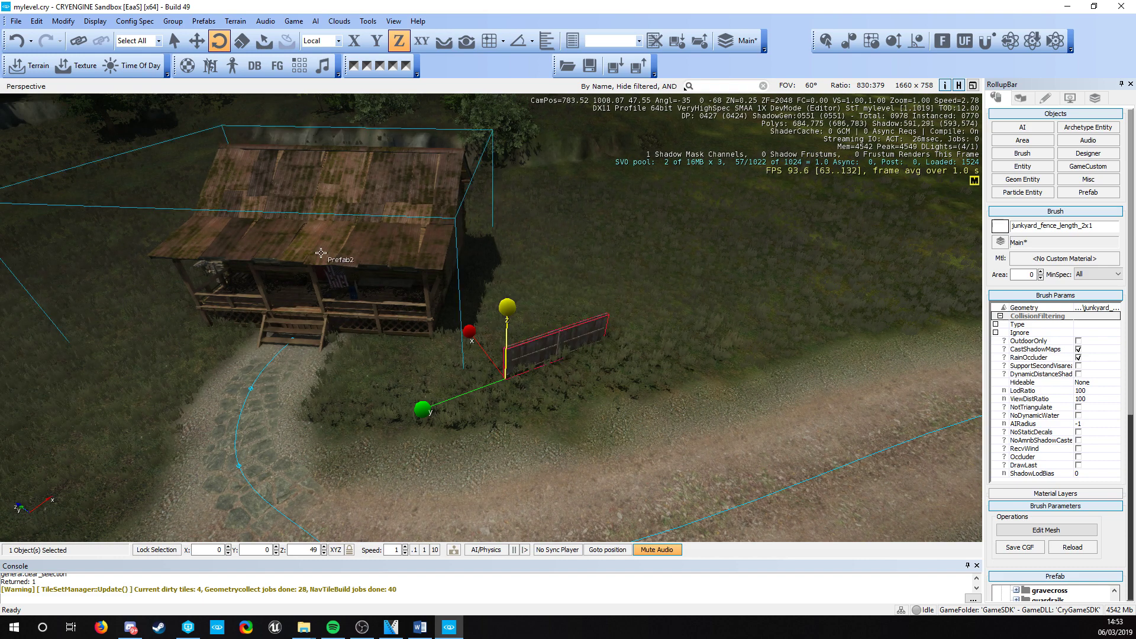
- Align the fence panel to the cabin prefab and move it away onto the grass near the dirt road
left_click(853, 42)
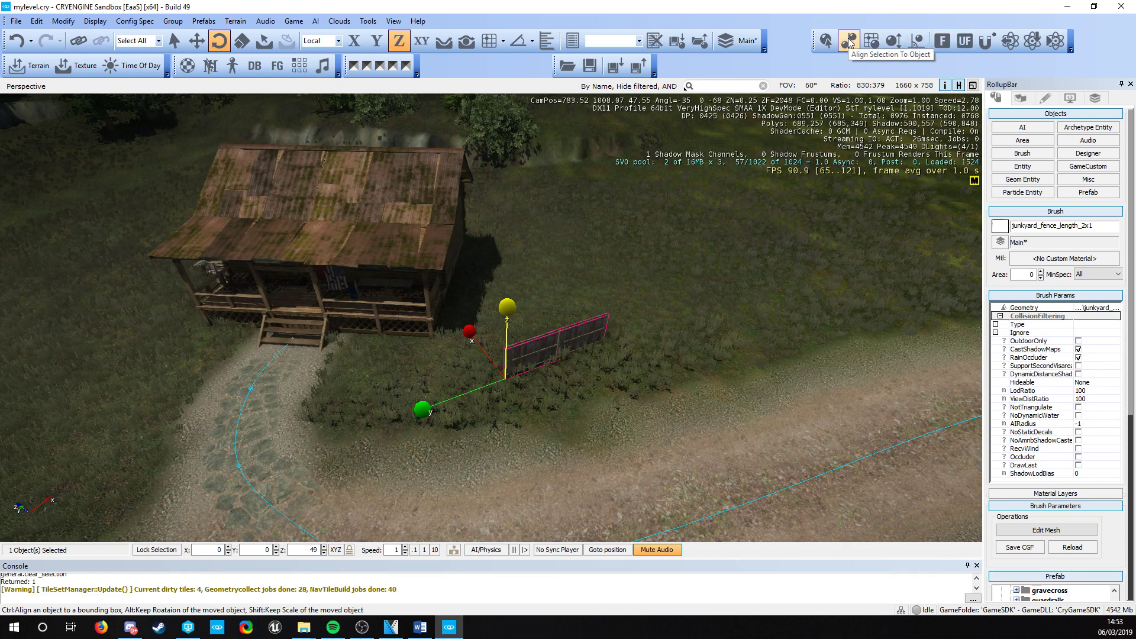
left_click(850, 42)
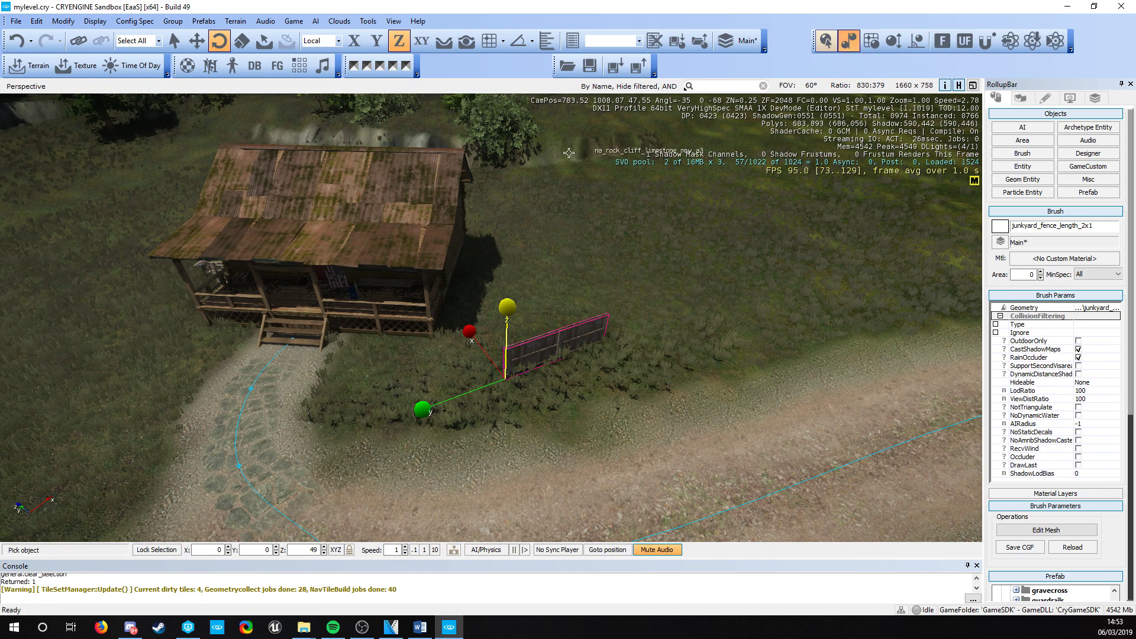
left_click(365, 245)
key("1")
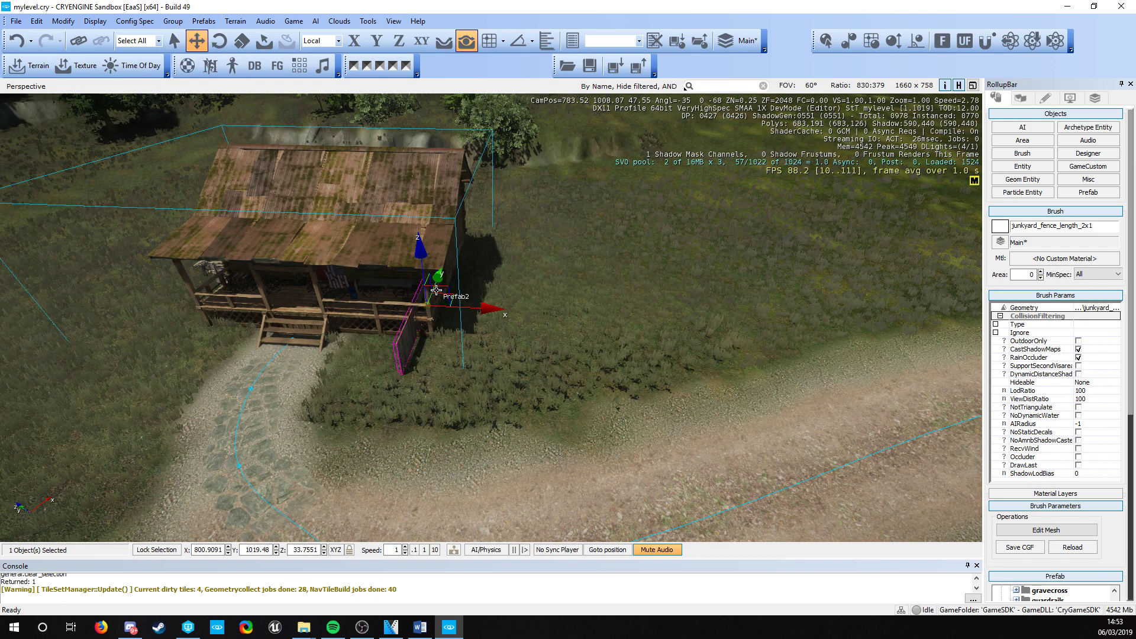
left_click_drag(443, 289, 733, 285)
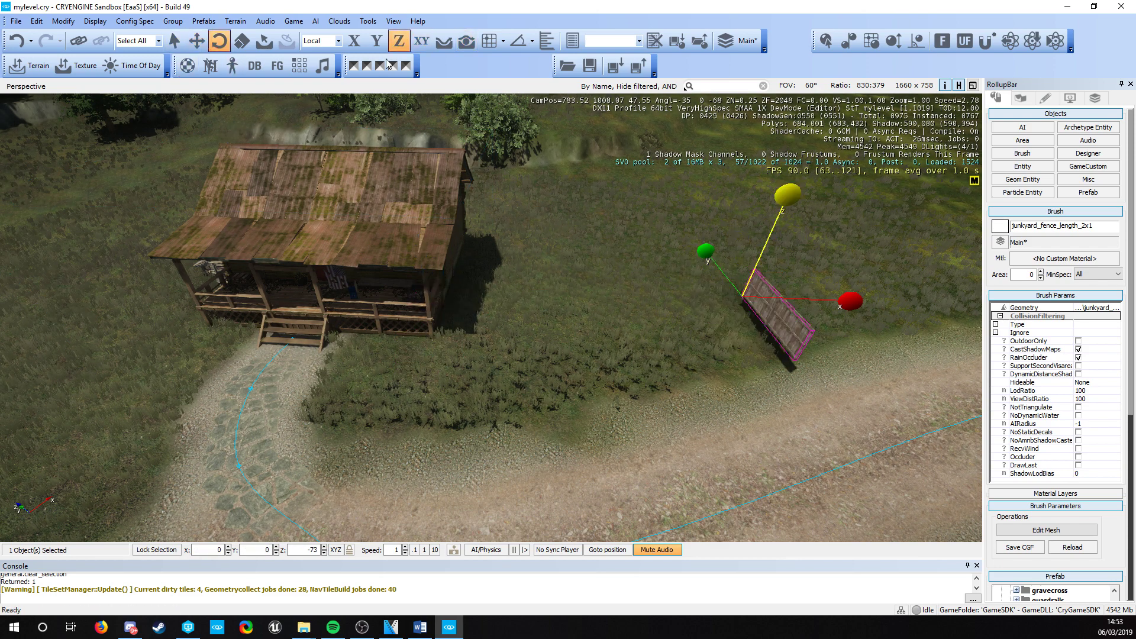
- Turn on angle snapping and lower the fence panel into the ground beside the road, to a Z of about 32.64
key("d")
left_click(518, 40)
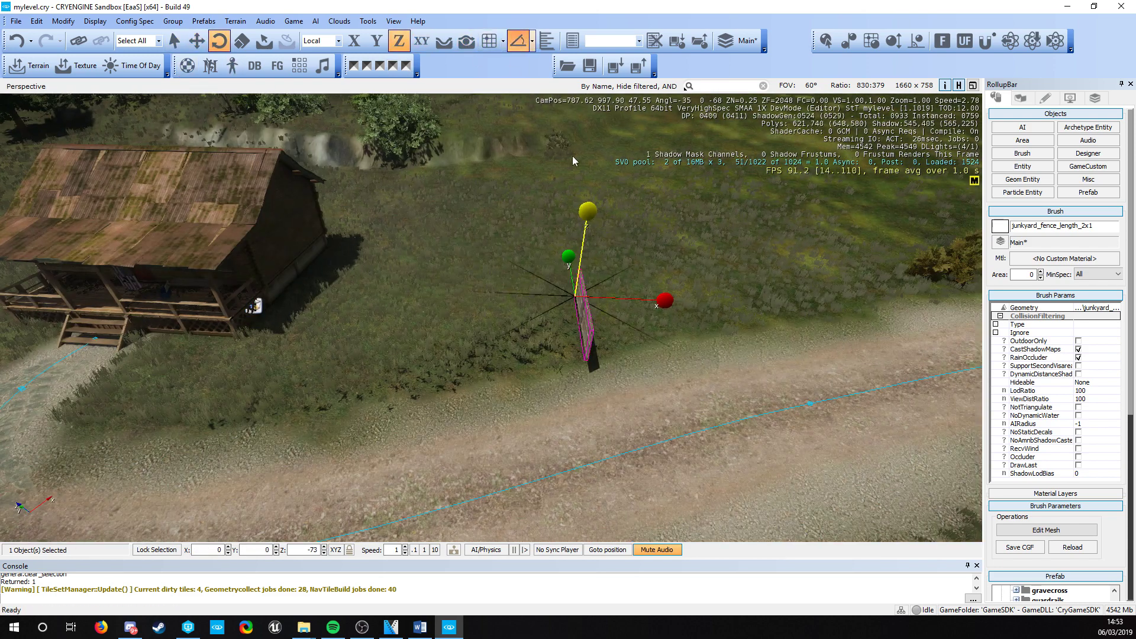
left_click_drag(582, 236, 620, 252)
key("d")
key("w")
right_click_drag(620, 254, 508, 256)
key("1")
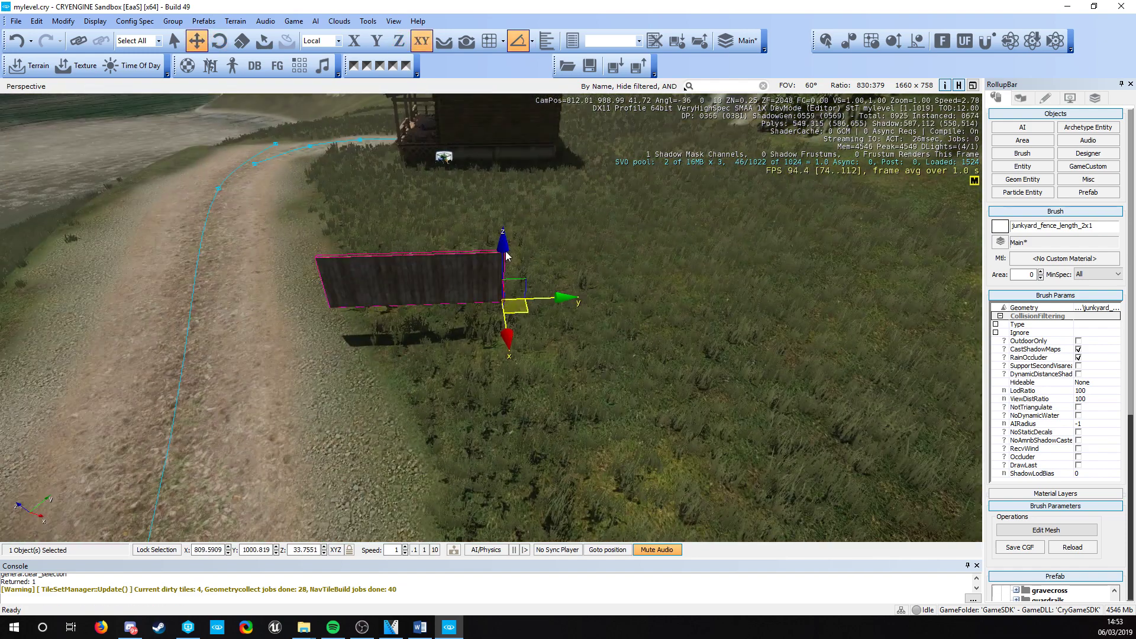
left_click_drag(501, 256, 498, 281)
- Turn on grid snapping with a 0.25 grid size and check the angle snap increments
left_click(491, 44)
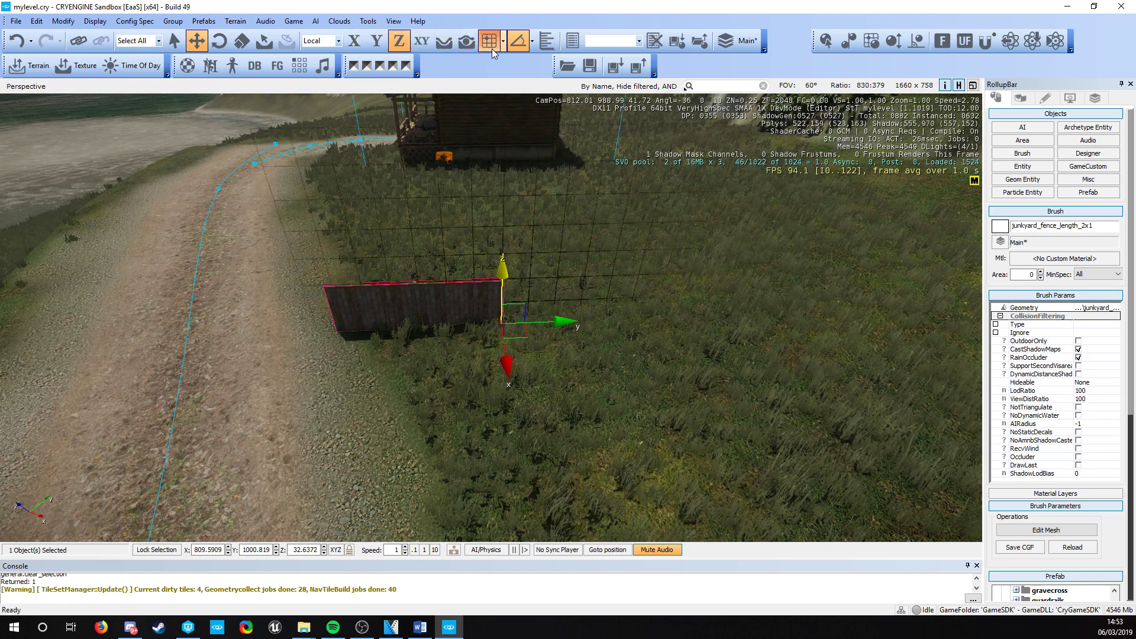
left_click(502, 44)
left_click(497, 74)
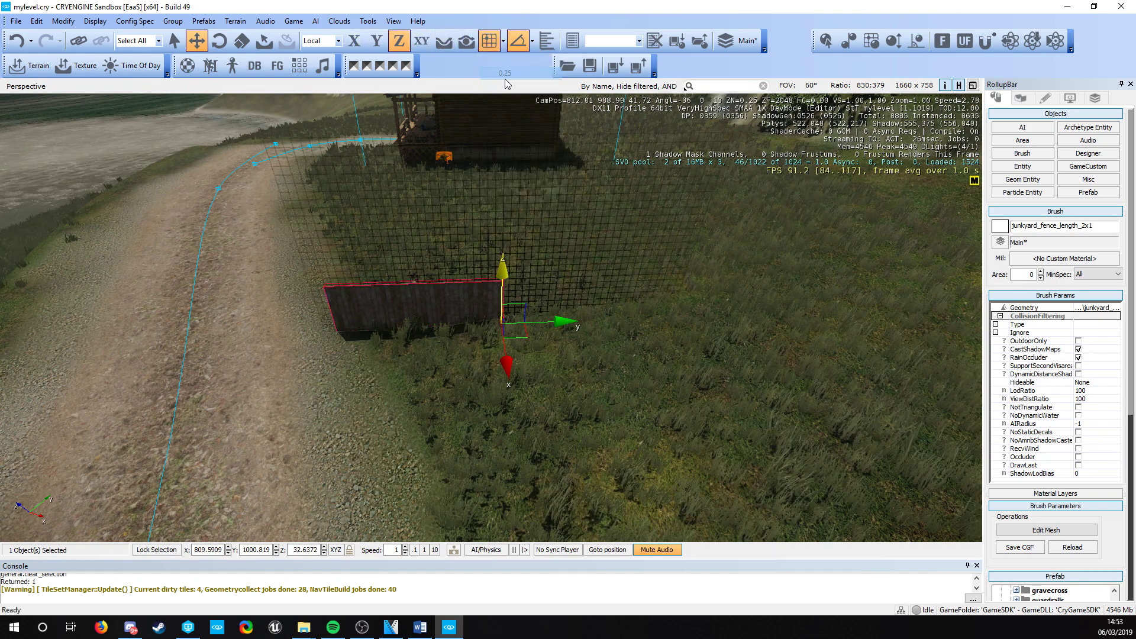
left_click(504, 43)
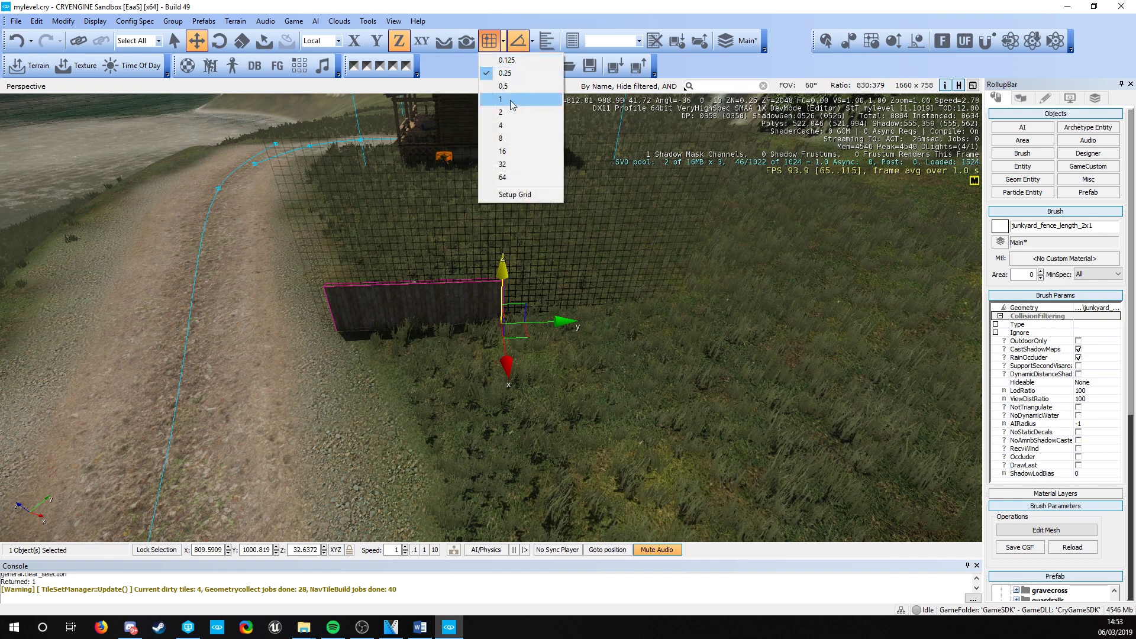
left_click(504, 42)
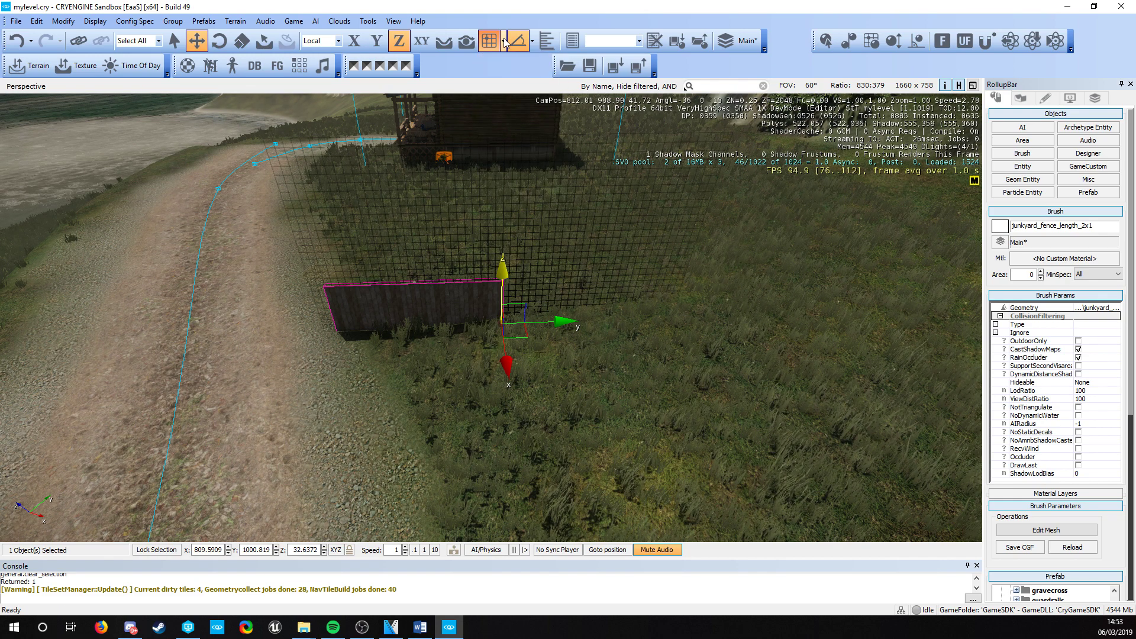
left_click(534, 42)
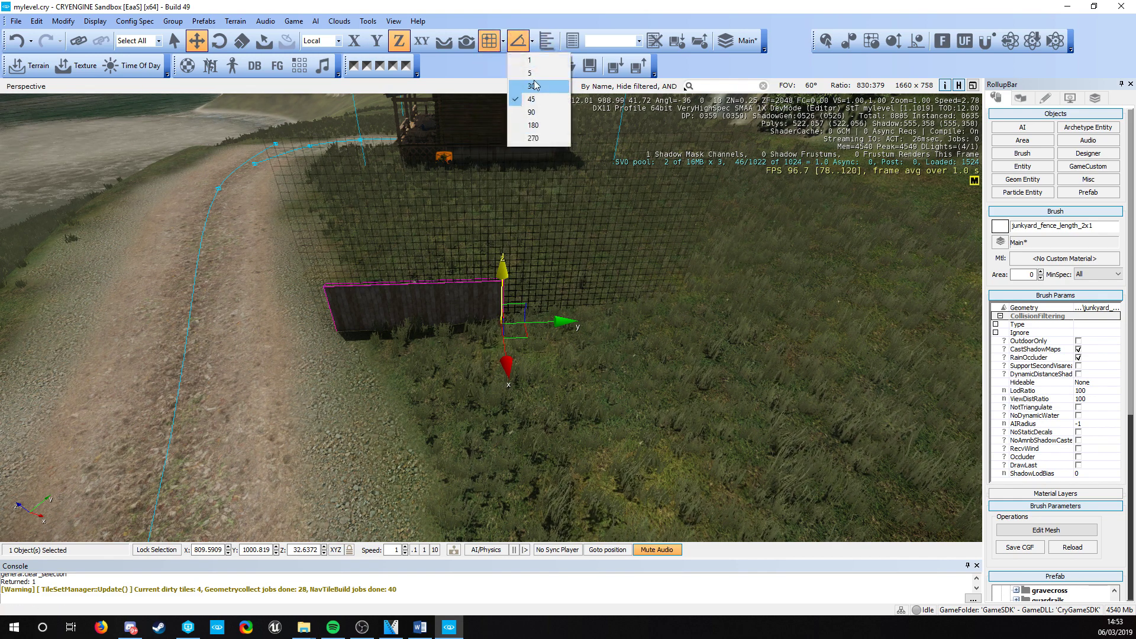
left_click(502, 39)
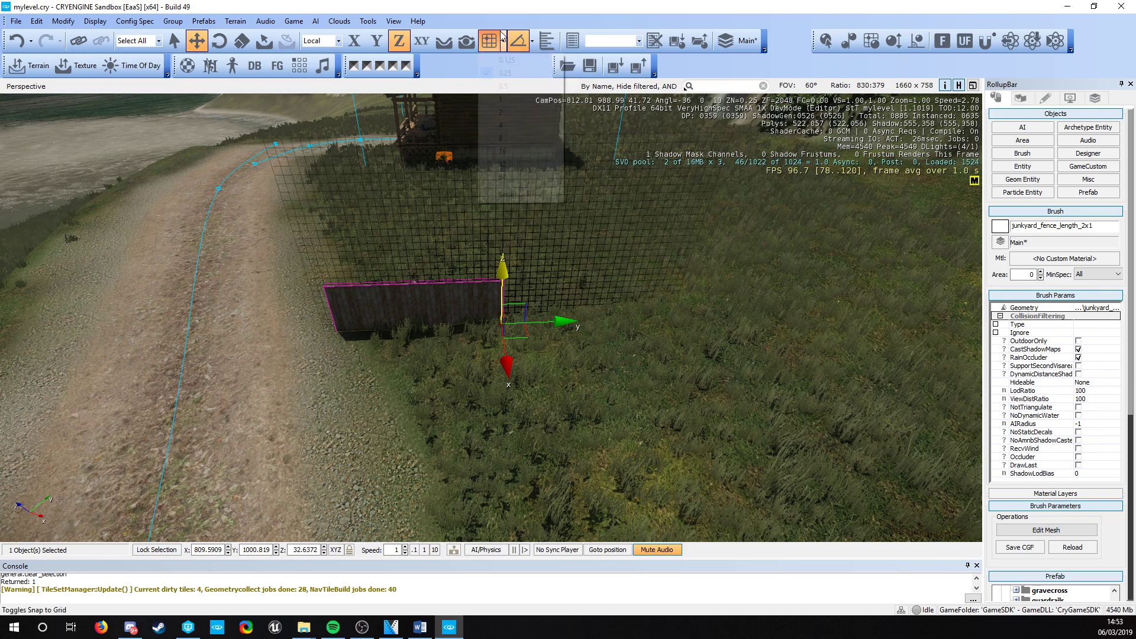
- Clone the fence panel and place the copy along the Y axis against the end of the first one
left_click(446, 299)
right_click_drag(446, 300, 446, 289)
key("w")
key("d")
key("ctrl+c")
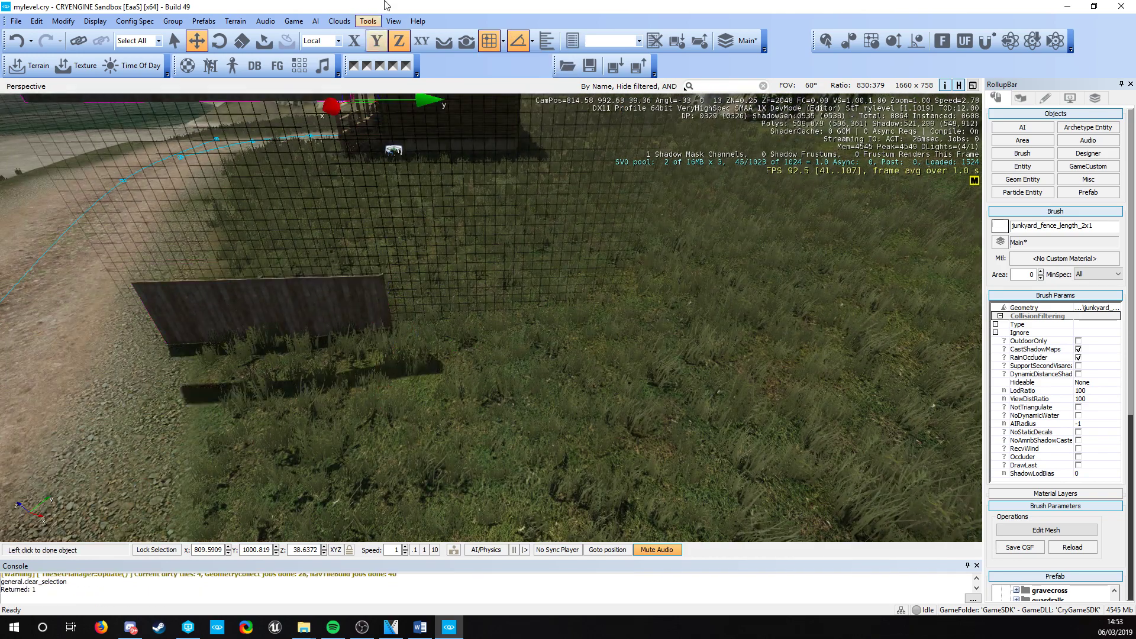
left_click(357, 43)
left_click(384, 42)
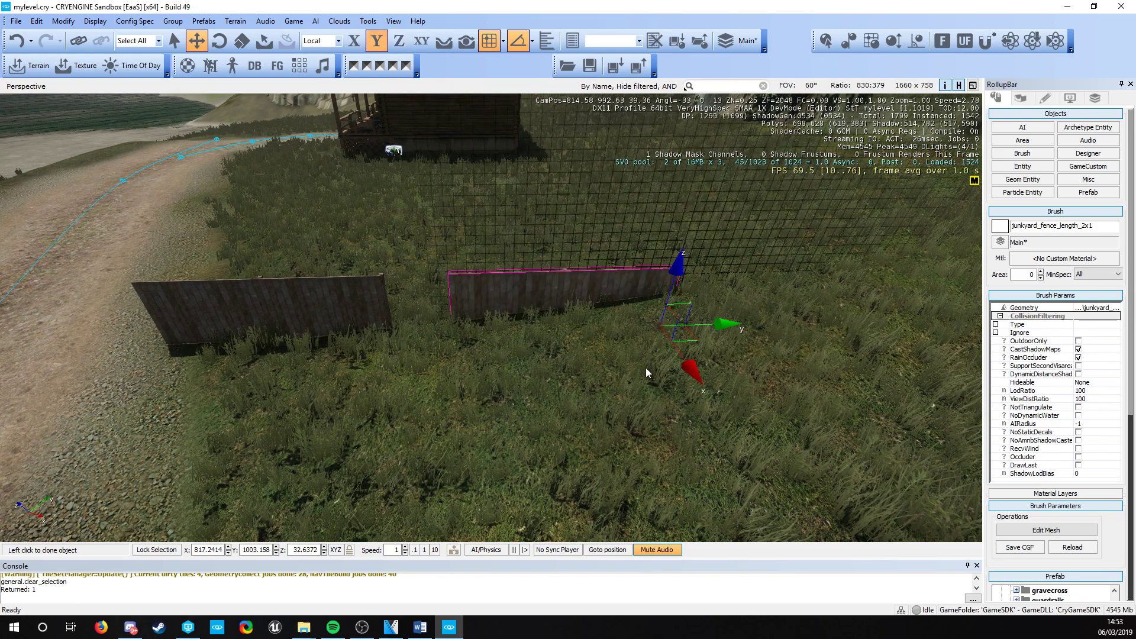
key("d")
- Clone a third fence panel along Y, raising the second panel to Z 32.8872 and the third to Z 33.6372
key("ctrl+c")
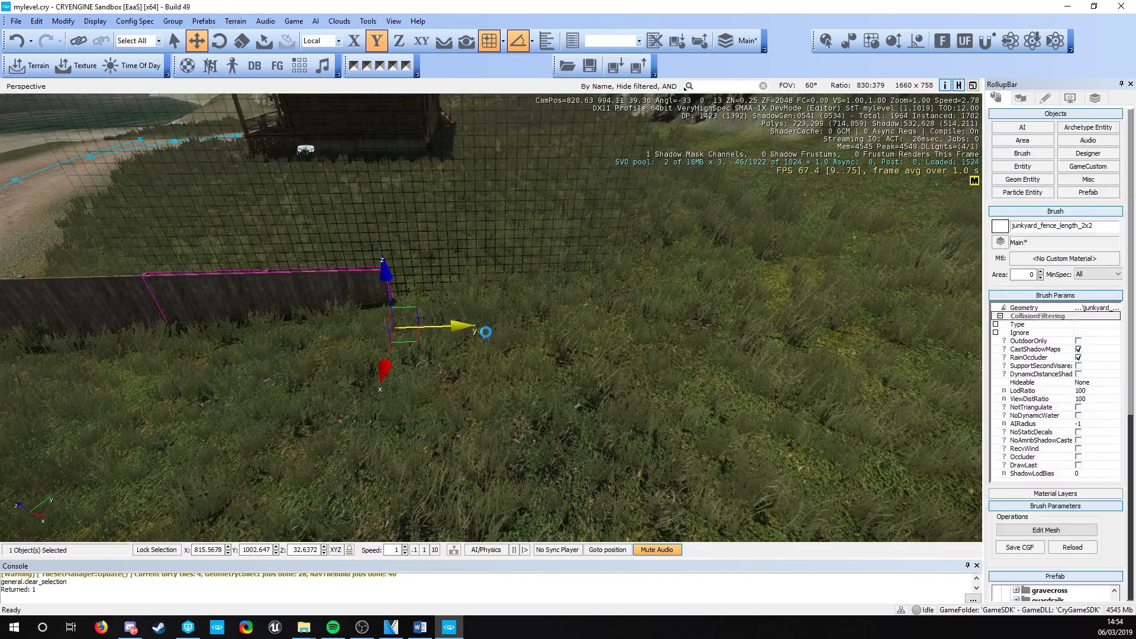
left_click(598, 336)
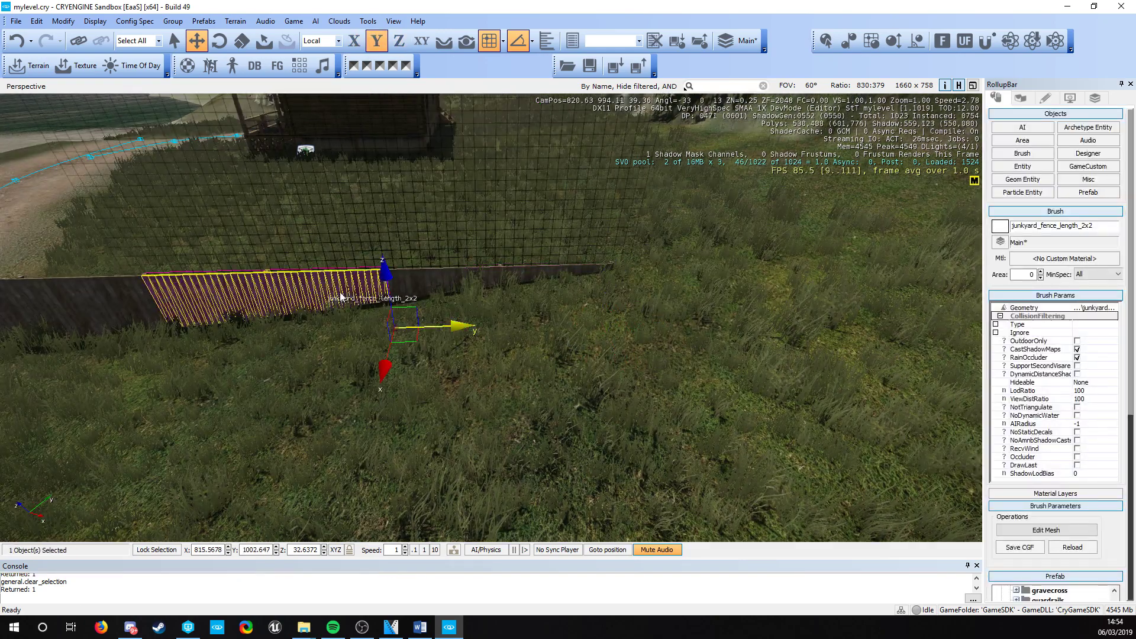
key("3")
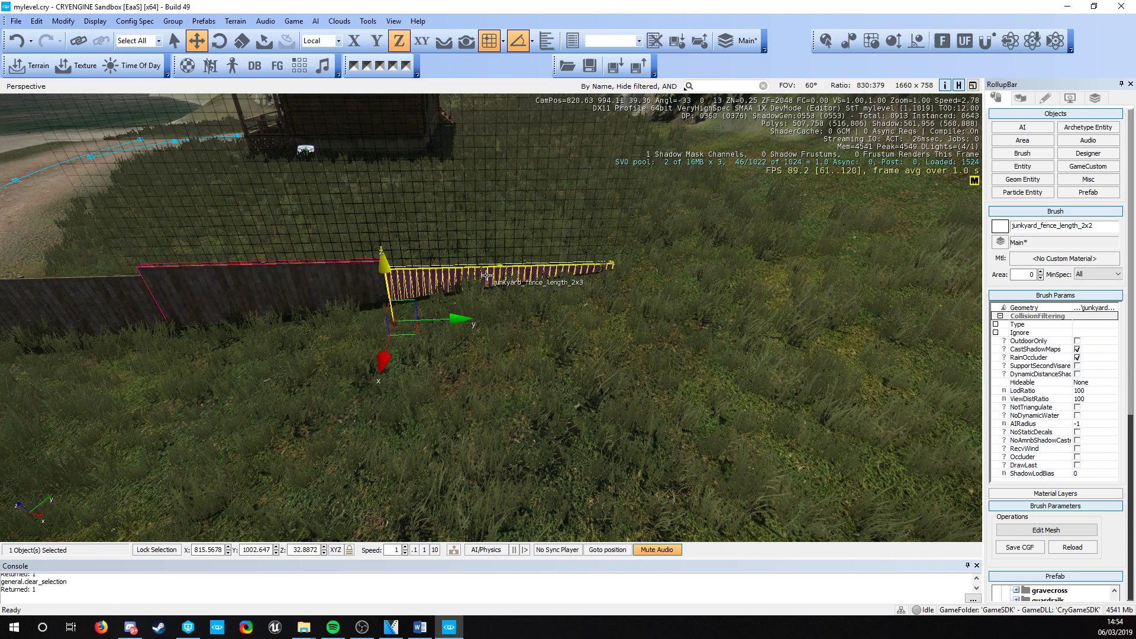
left_click_drag(494, 273, 497, 243)
- Clone a fourth panel along Y at the end of the fence, raise it to Z 34.3872, and deselect it
right_click_drag(541, 289, 519, 259)
key("d")
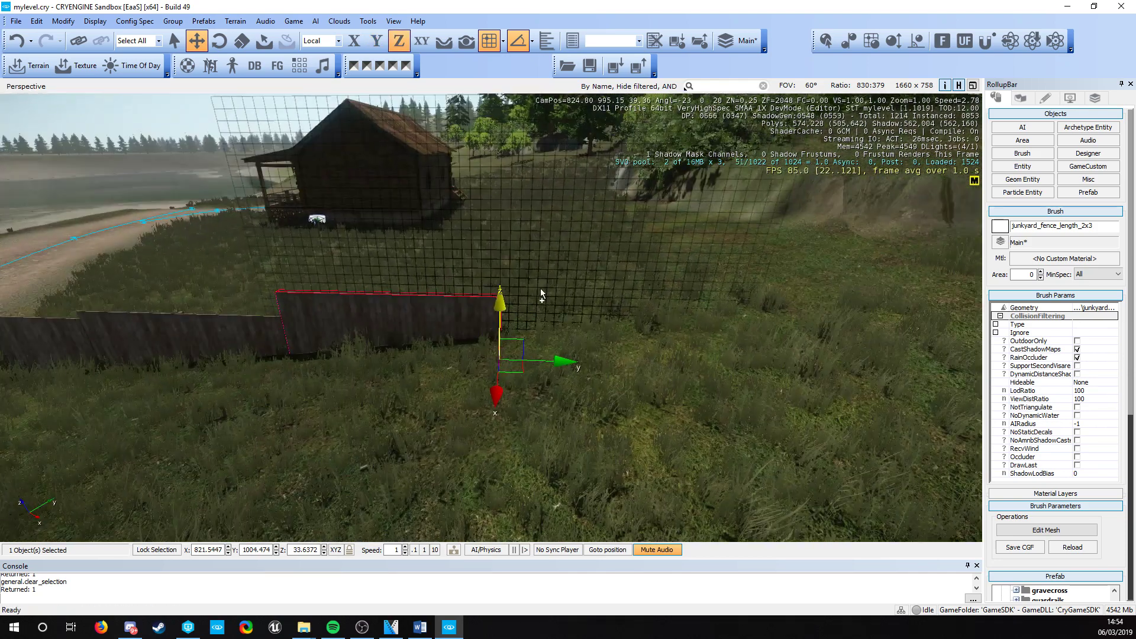
key("ctrl+c")
left_click(353, 40)
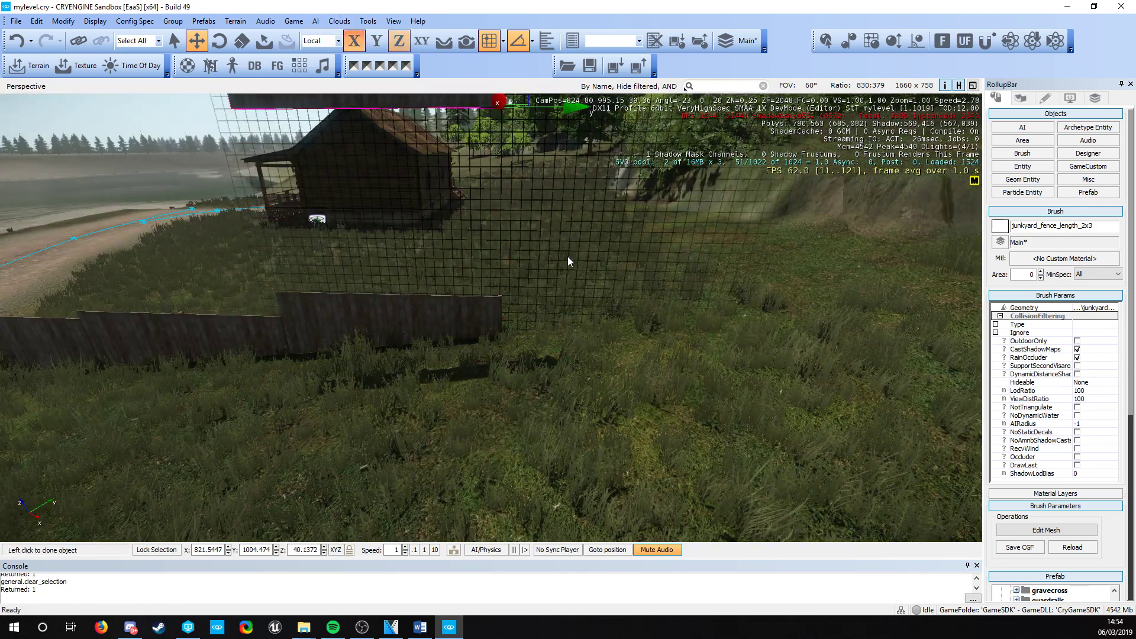
left_click(377, 40)
left_click(708, 405)
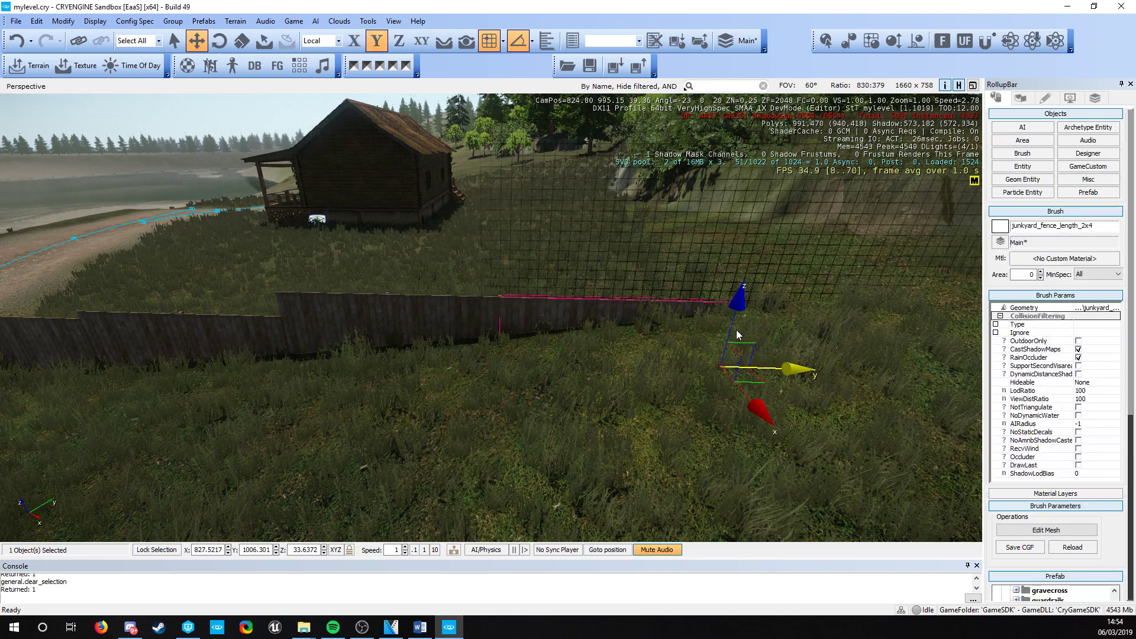
left_click_drag(735, 329, 735, 295)
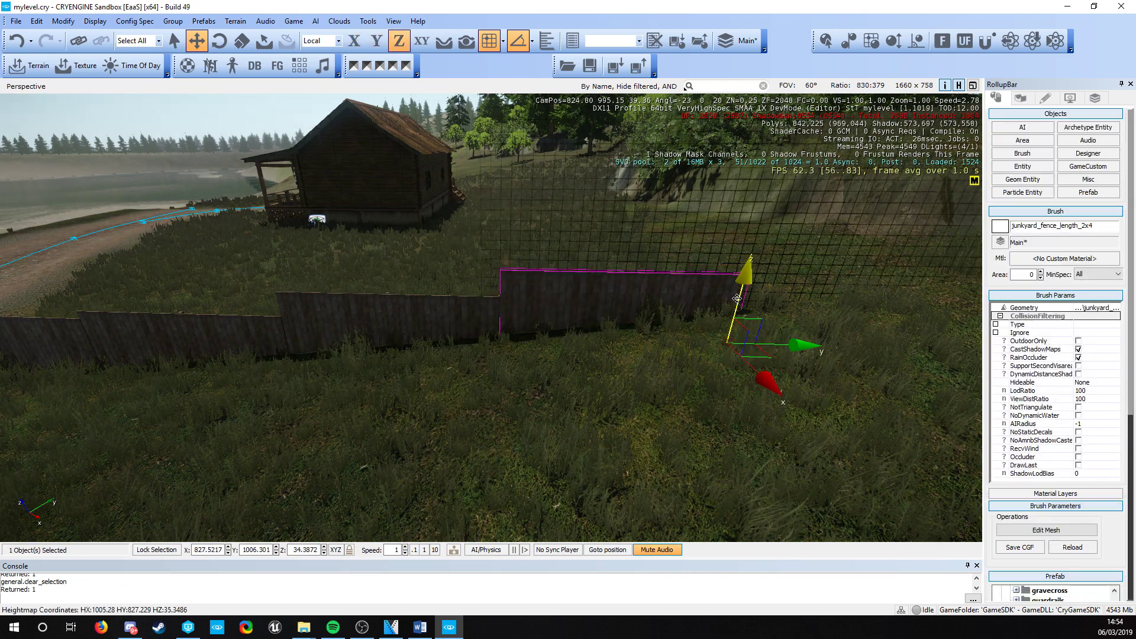
left_click(464, 429)
key("s")
right_click_drag(464, 428, 586, 384)
key("d")
right_click_drag(846, 278, 727, 325)
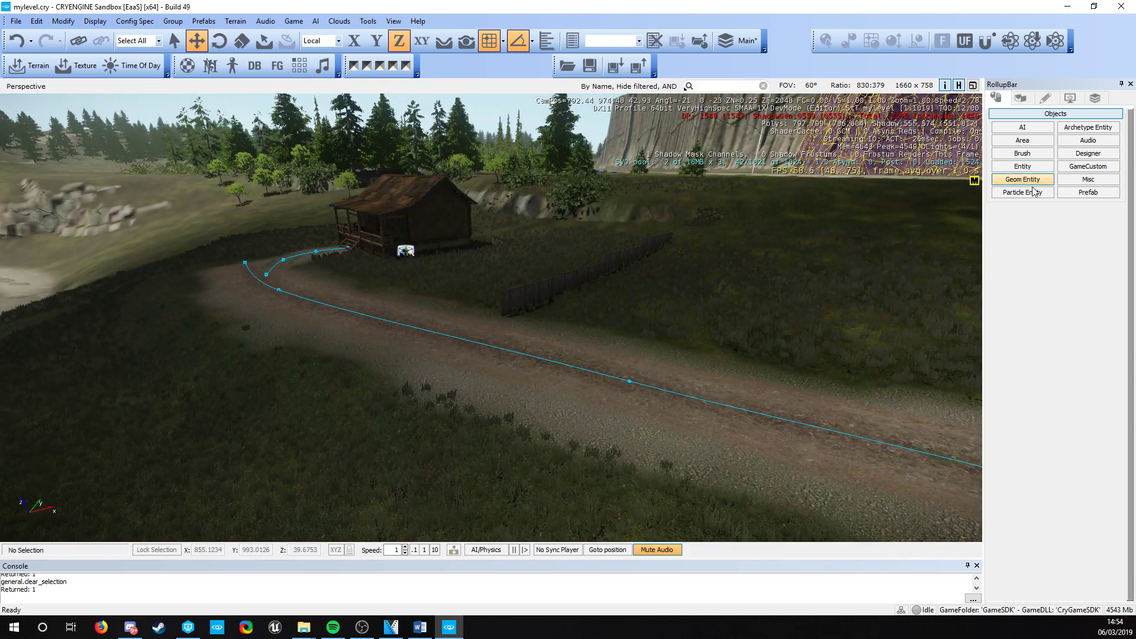
- Draw a four-point SplineDistributor along the dirt road's outer edge, with terrain following on and grid and angle snapping off
left_click(1082, 179)
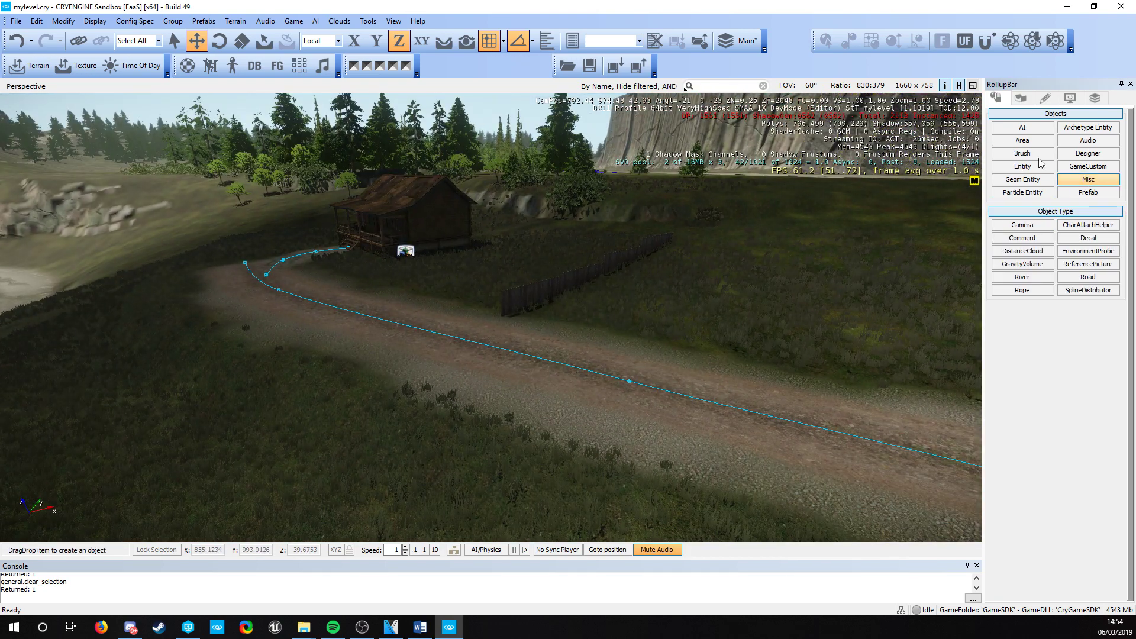
left_click(1088, 290)
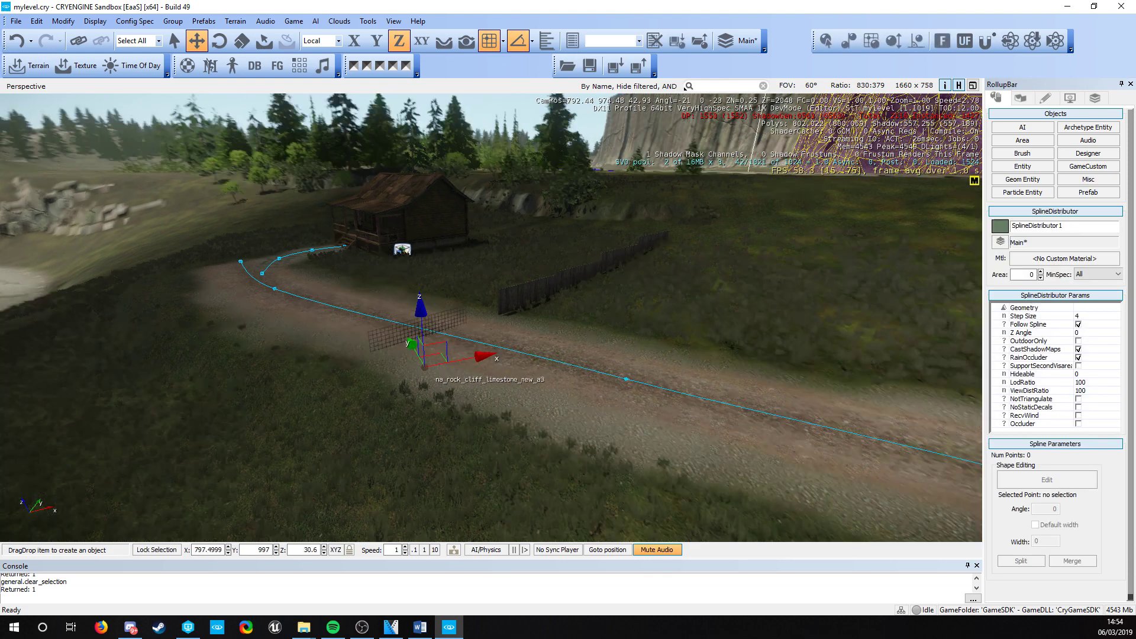
right_click_drag(424, 367, 509, 405)
key("a")
left_click(443, 41)
left_click(488, 41)
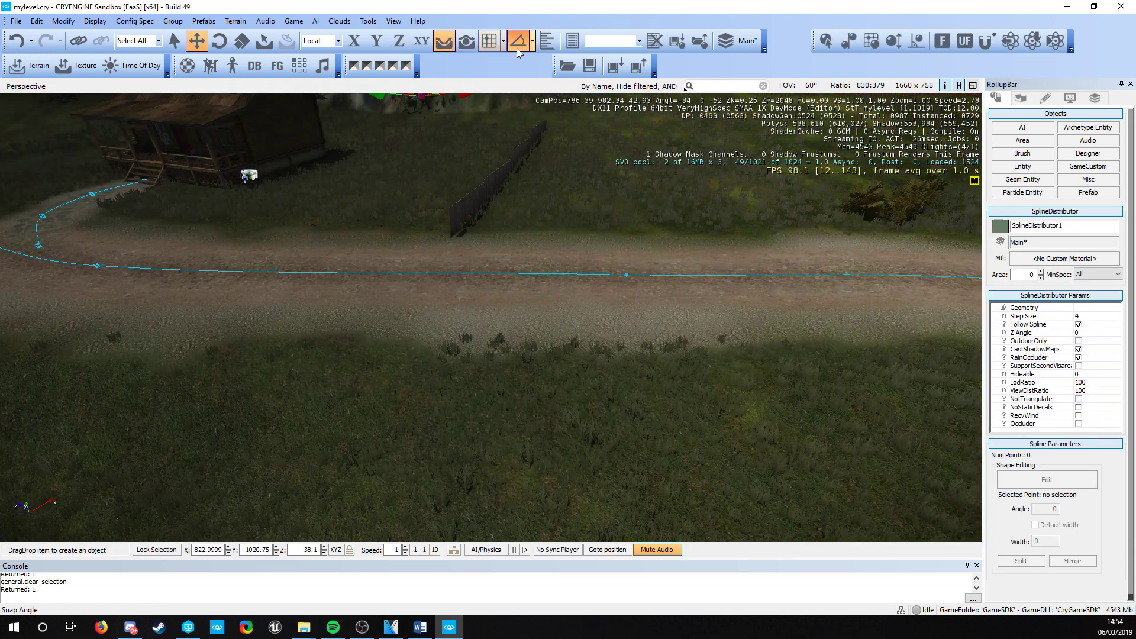
key("a")
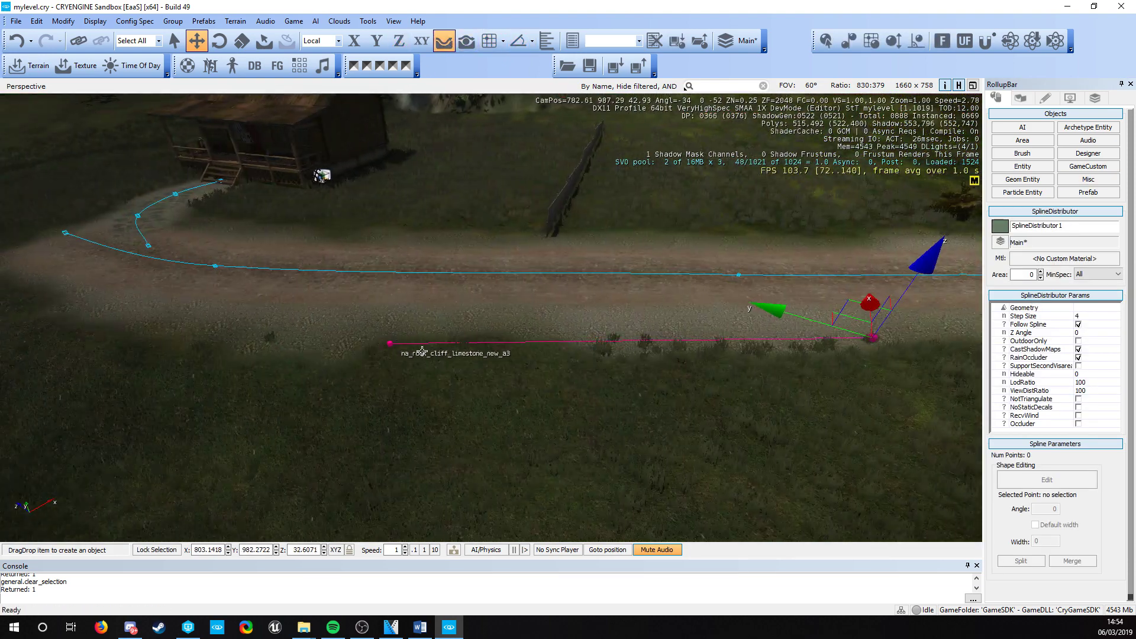
left_click(431, 339)
key("a")
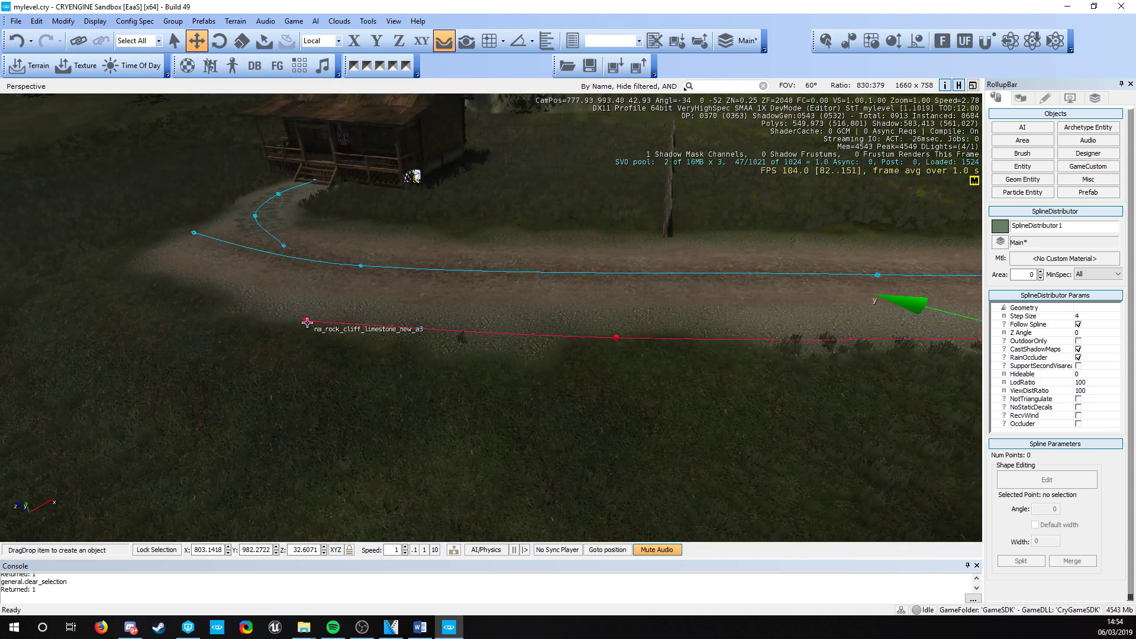
left_click(306, 320)
double_click(107, 267)
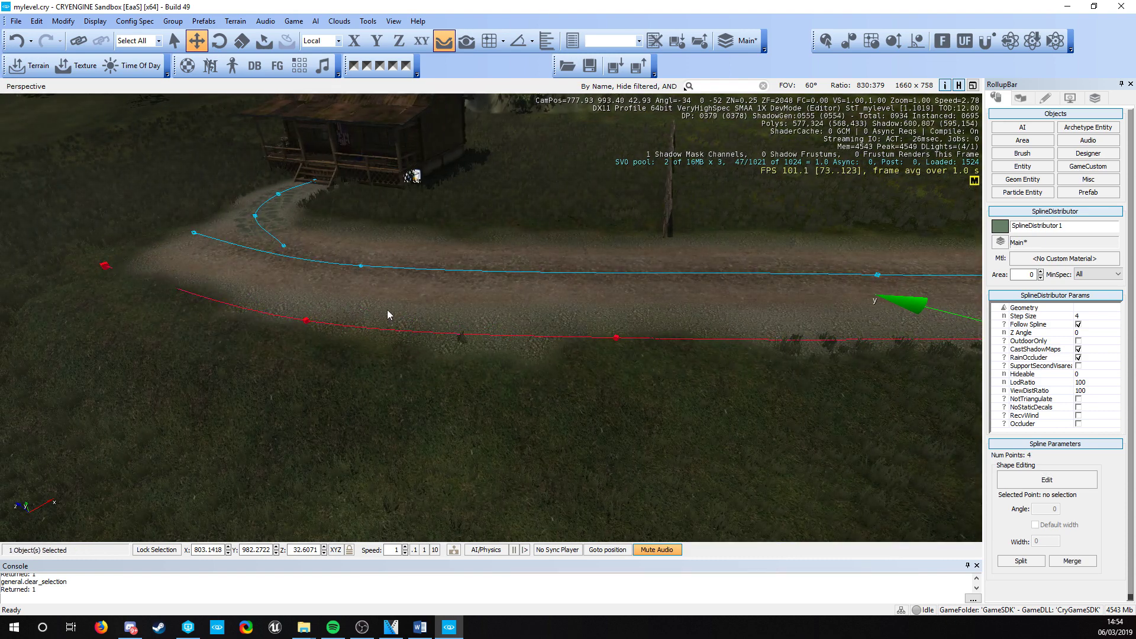
- Filter the brush objects by "farm" and place the fenceoriginal brush from props/farmfence on the road
key("d")
right_click_drag(388, 314, 278, 284)
key("w")
key("d")
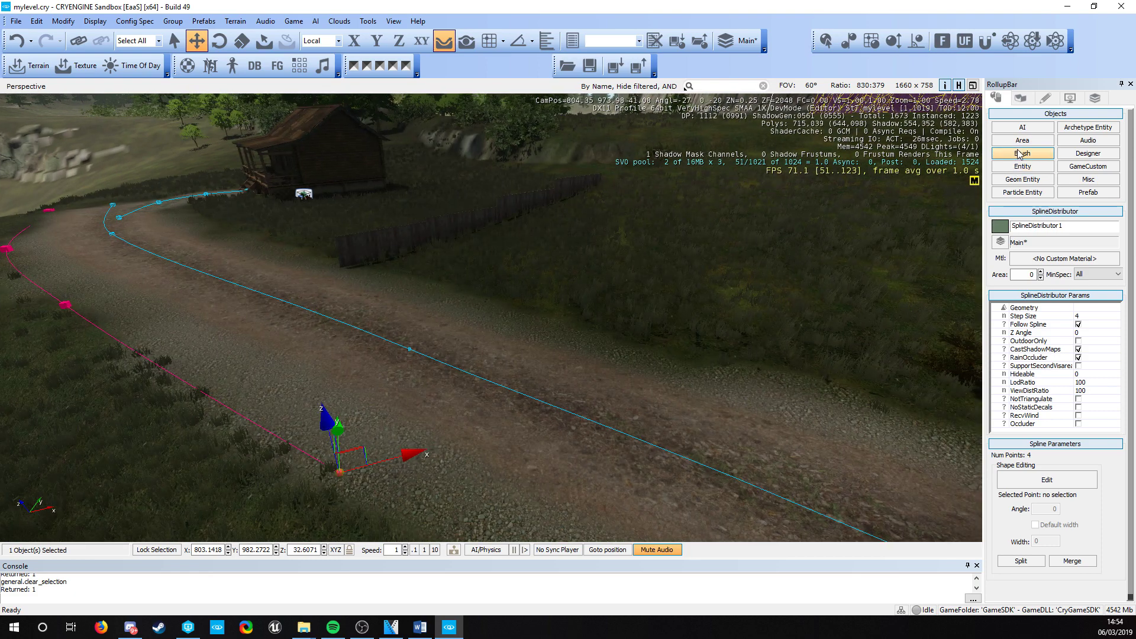
left_click(1021, 153)
left_click(1052, 473)
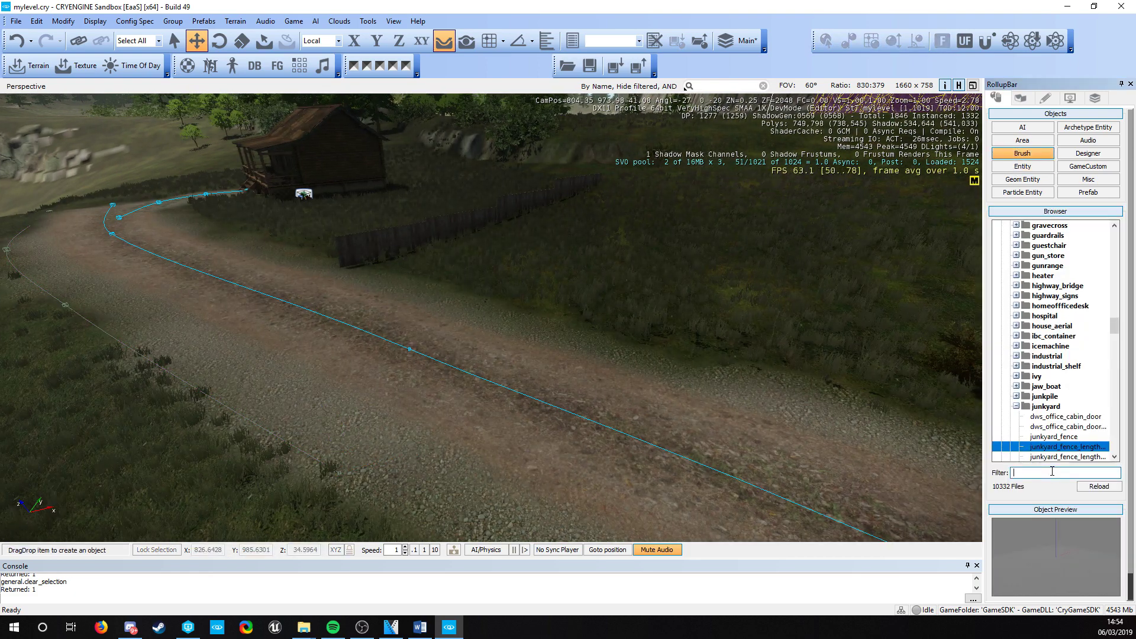
type("farm")
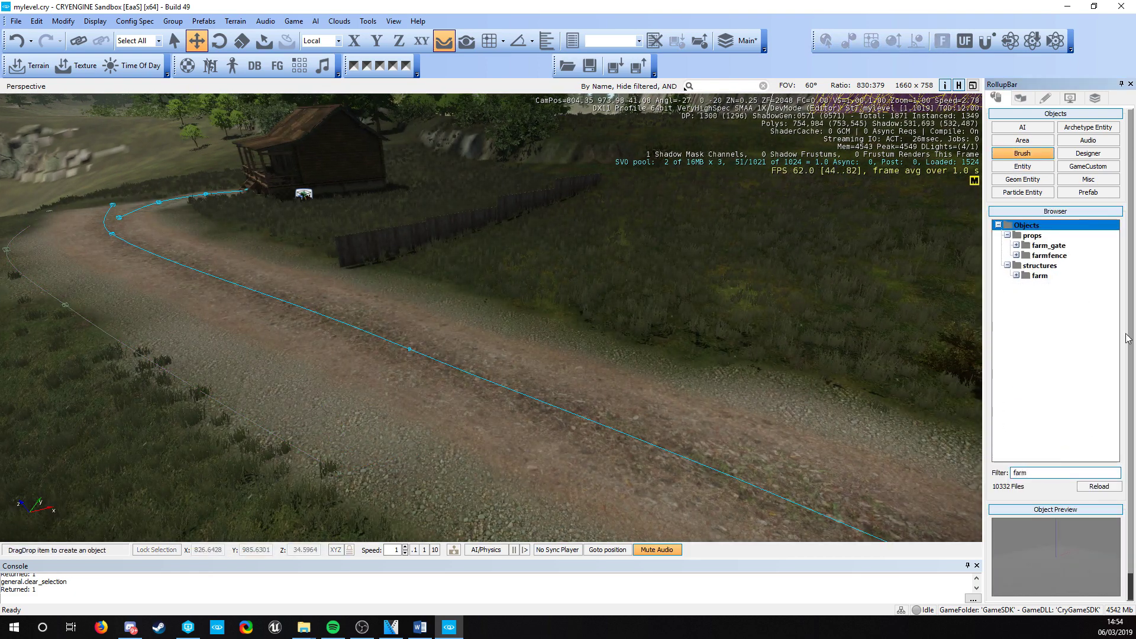
double_click(1062, 258)
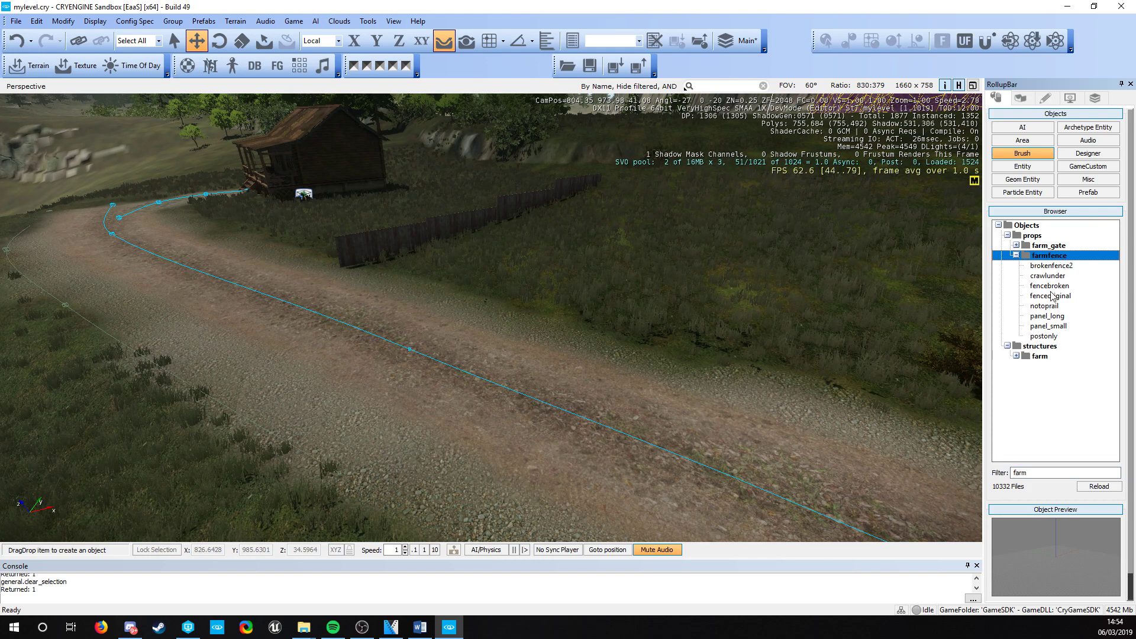
left_click_drag(1047, 296, 349, 355)
- Copy the placed fence brush's geometry path and assign it as the geometry of the roadside SplineDistributor
right_click_drag(349, 355, 408, 372)
key("a")
right_click_drag(441, 293, 240, 269)
key("z")
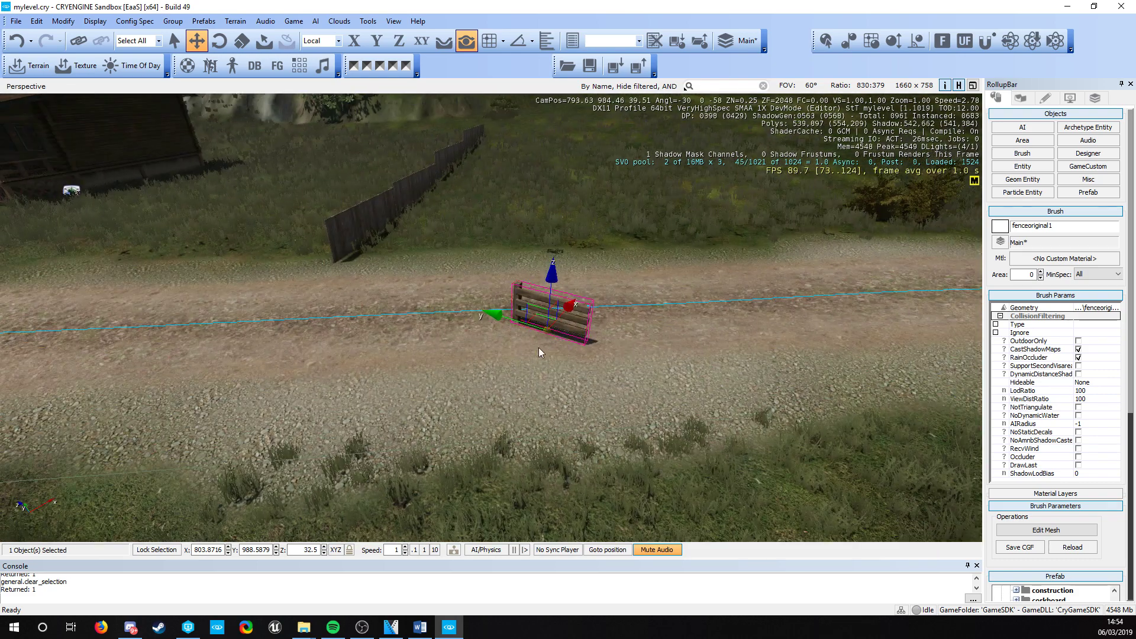
left_click(1087, 308)
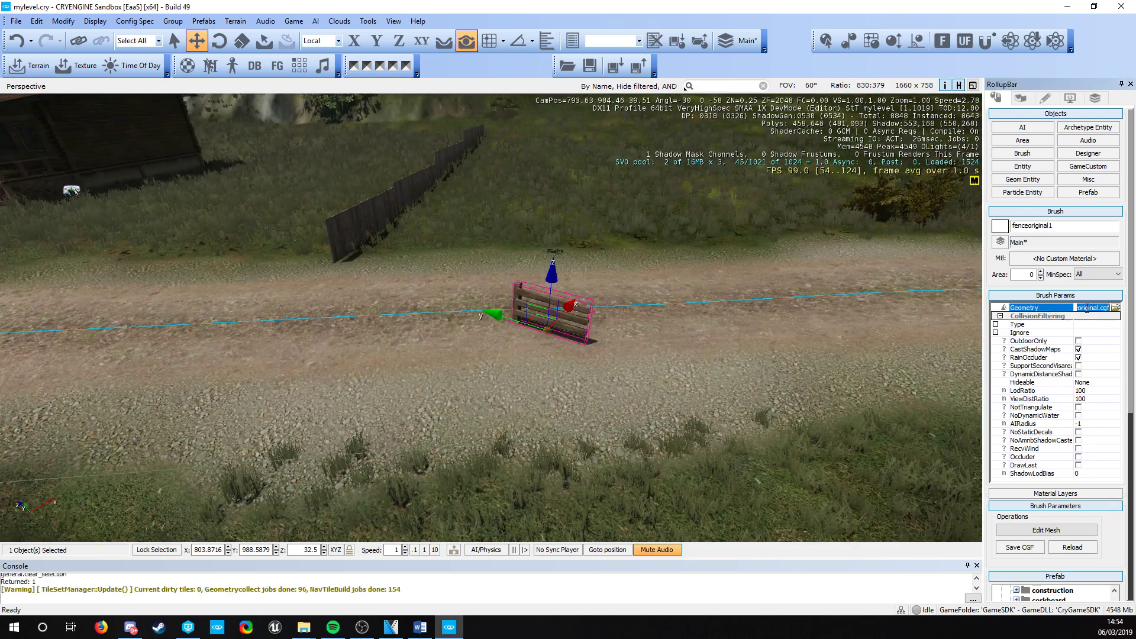
left_click(1102, 308)
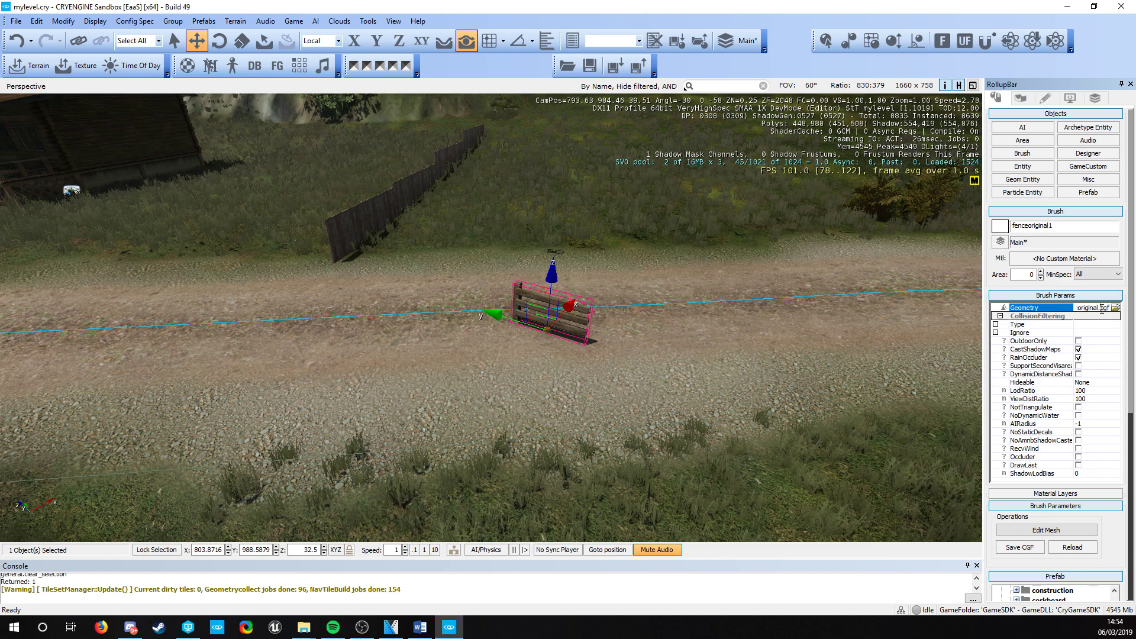
double_click(1099, 310)
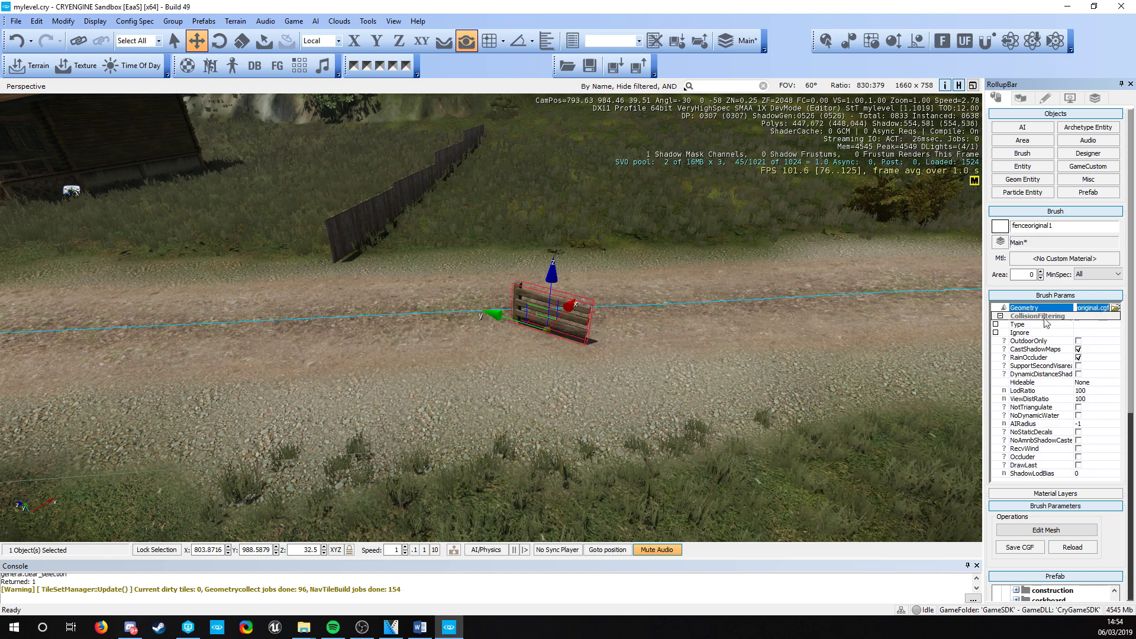
left_click(189, 467)
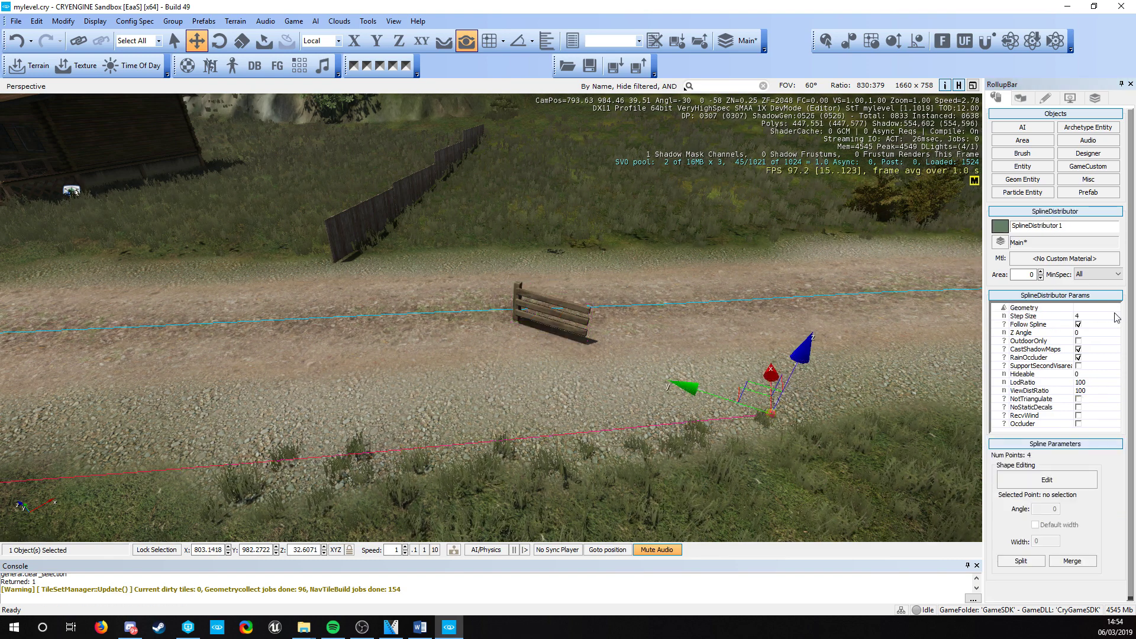
left_click(1038, 310)
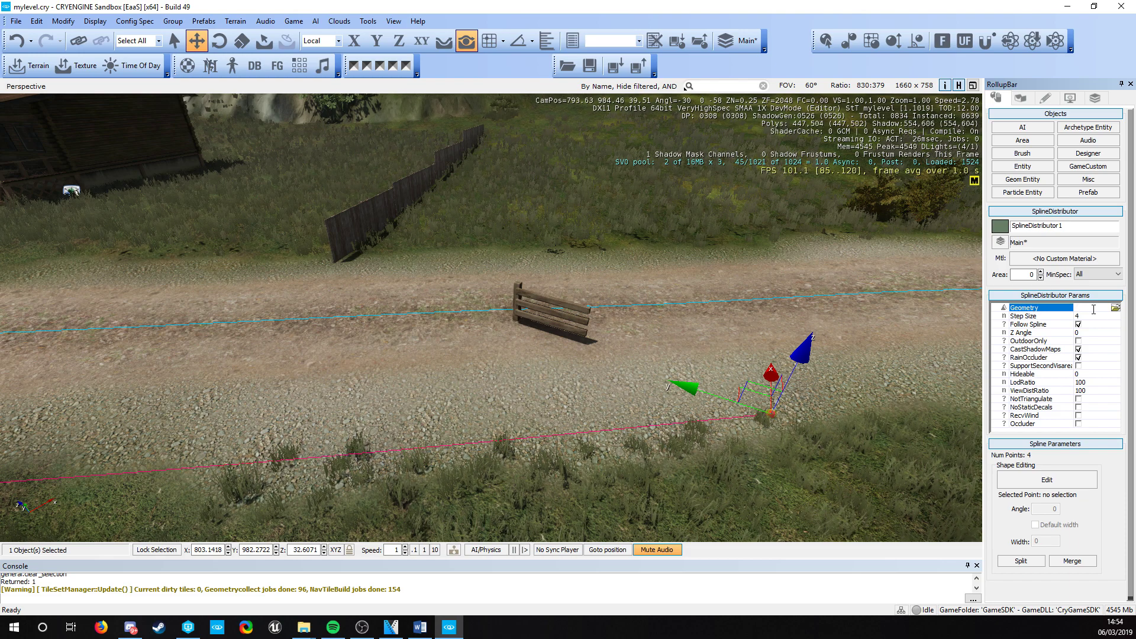
key("ctrl+v")
key("Return")
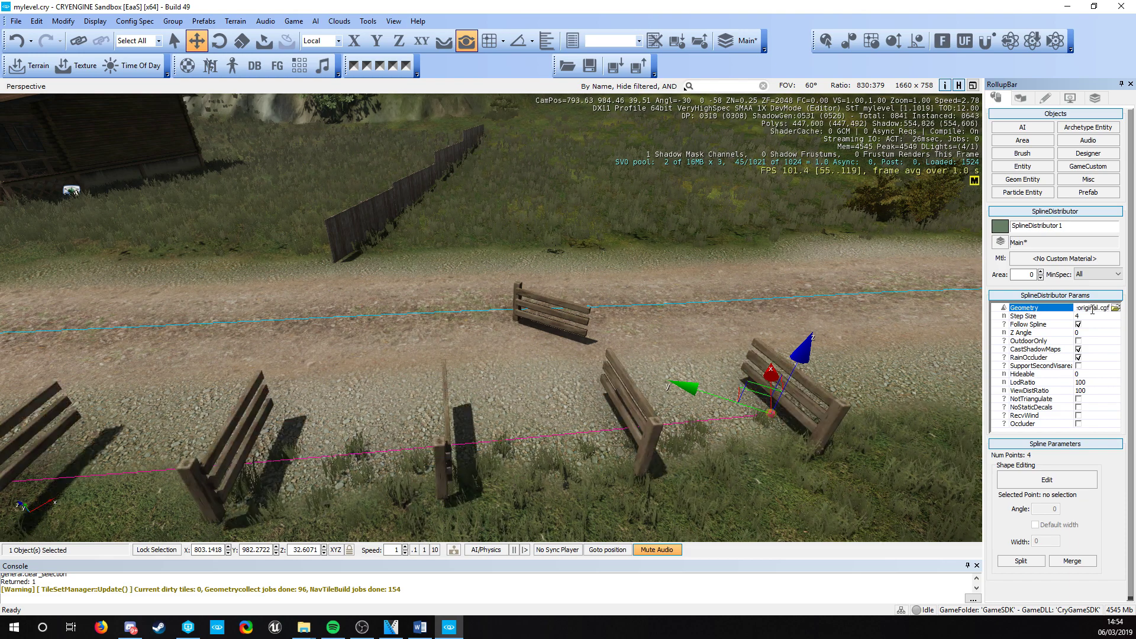
- Set the SplineDistributor's Z Angle to 90 so the fence panels run along the spline
key("w")
right_click_drag(512, 477, 460, 271)
right_click_drag(466, 341, 526, 359)
key("s")
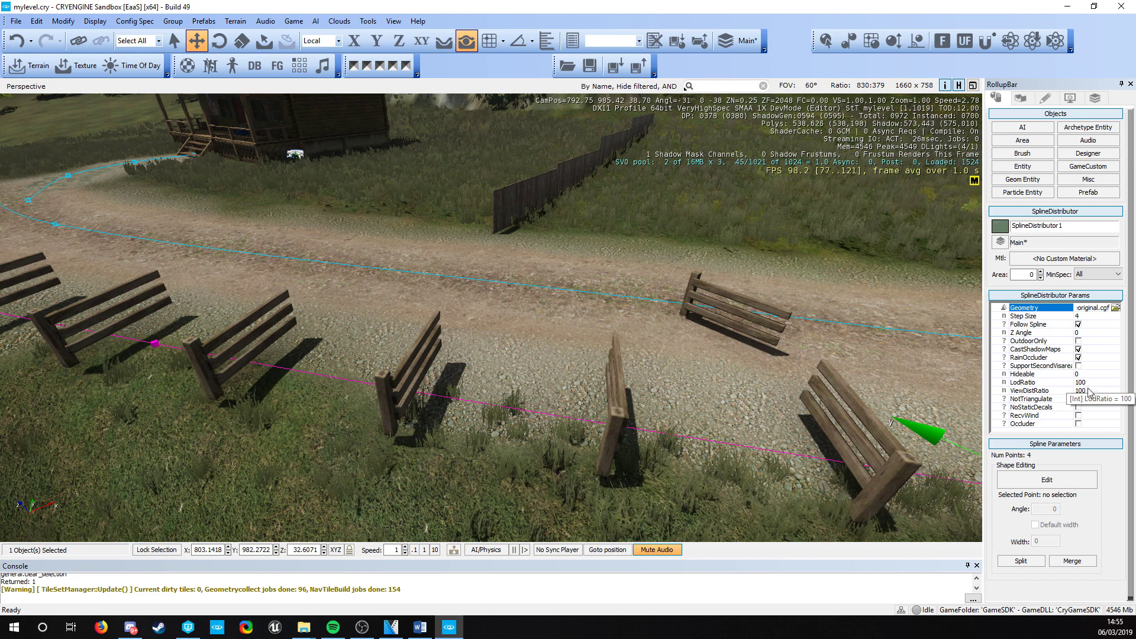
left_click(1091, 332)
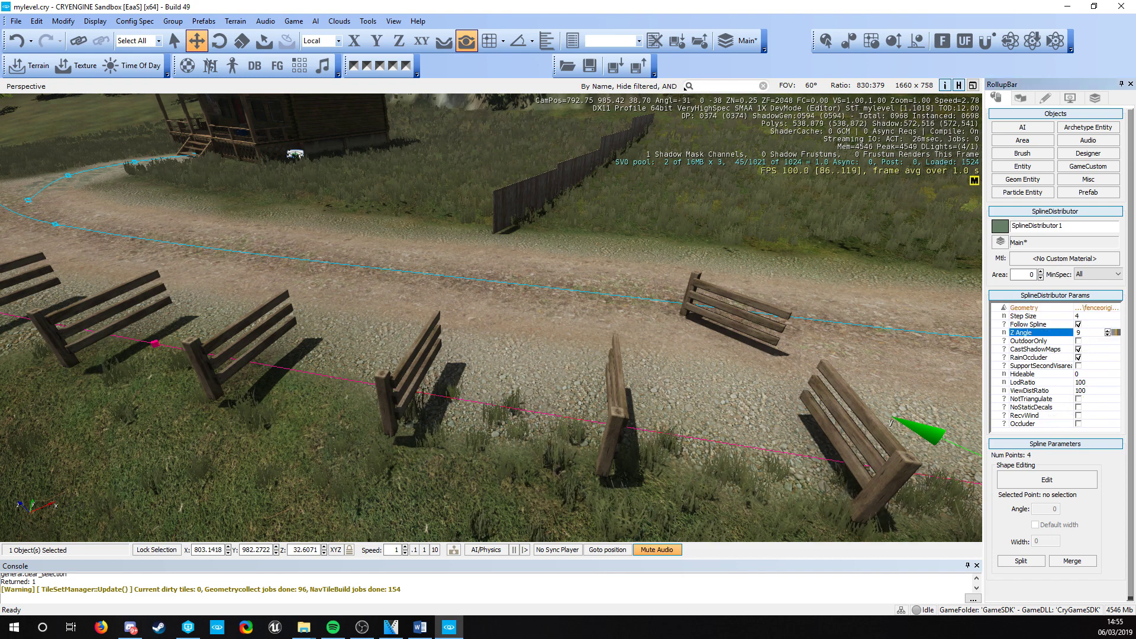
key("Return")
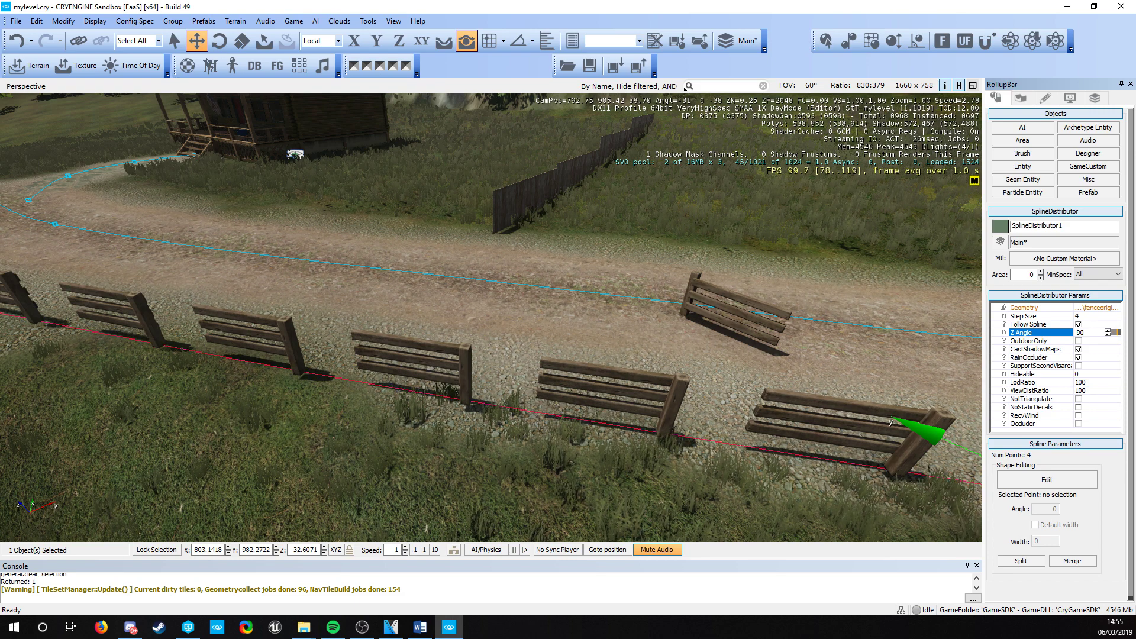
- Try a Z Angle of 180 on the SplineDistributor and restore it to 90
type("18")
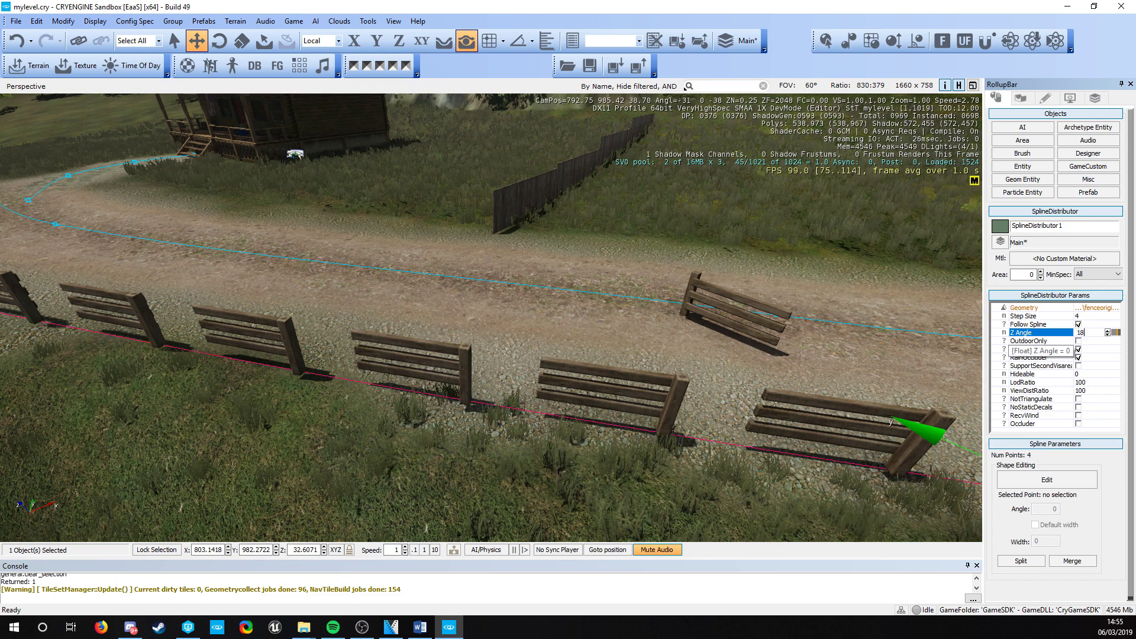
type("0")
key("Return")
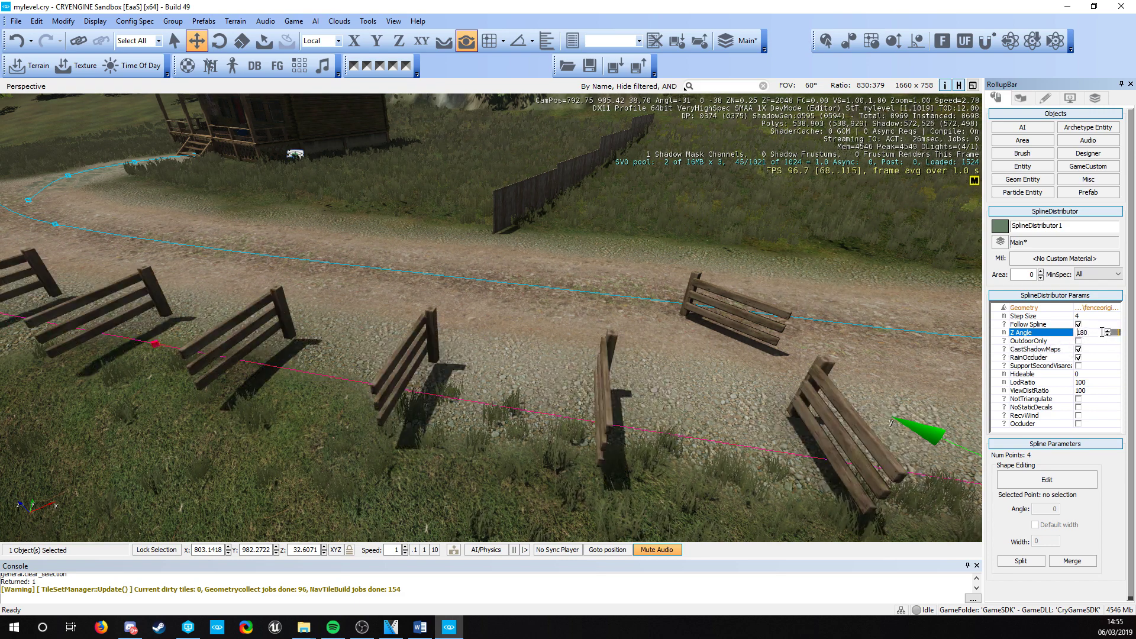
key("Return")
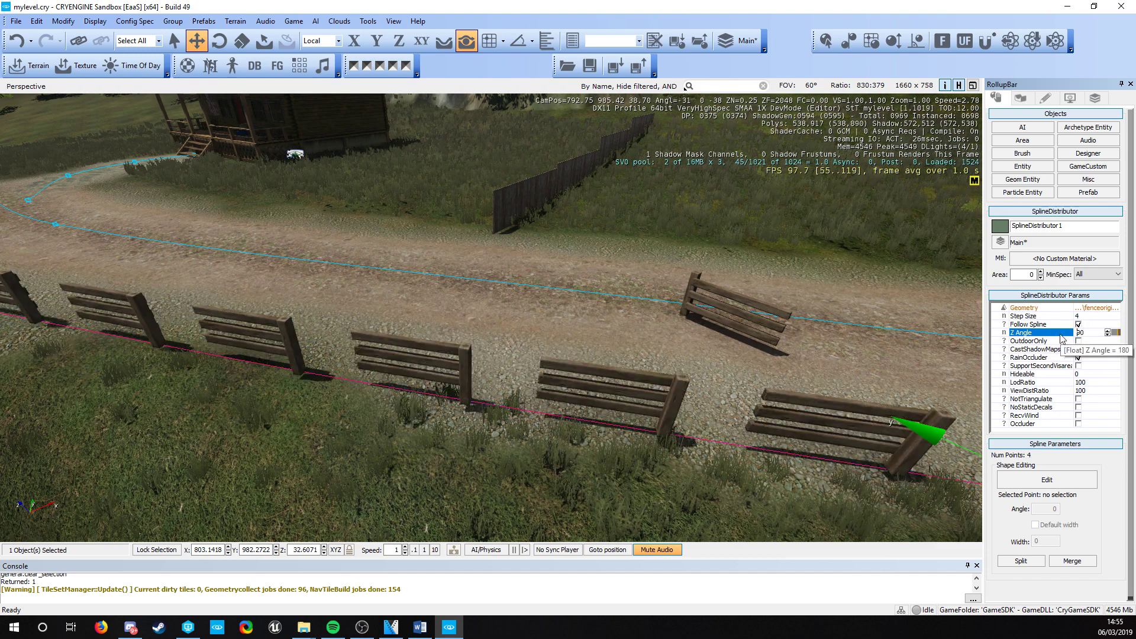
- Reduce the SplineDistributor's Step Size to 2.58 to close the gaps between the fence panels
left_click(1090, 317)
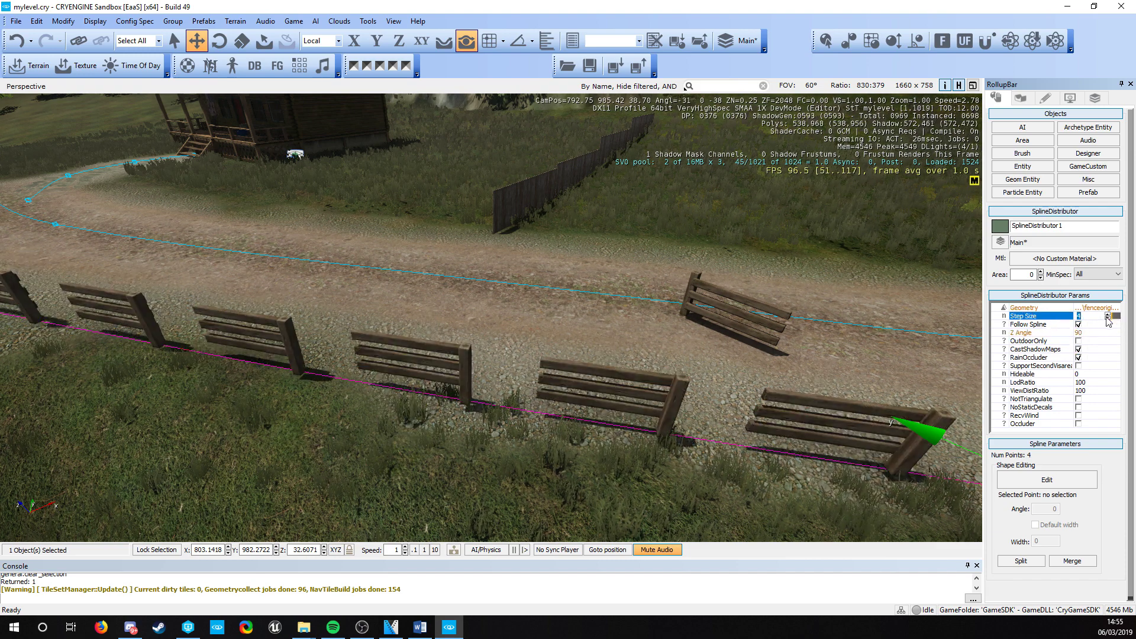
left_click(1106, 318)
left_click(1106, 318)
left_click(1106, 317)
left_click(1107, 317)
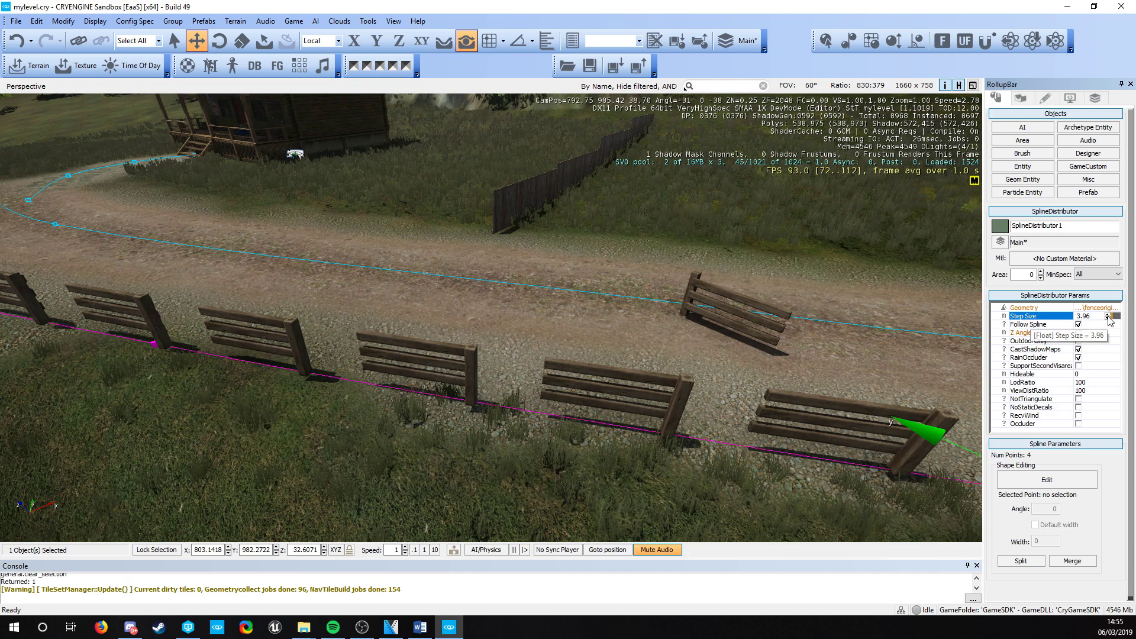
left_click_drag(1108, 320, 1116, 386)
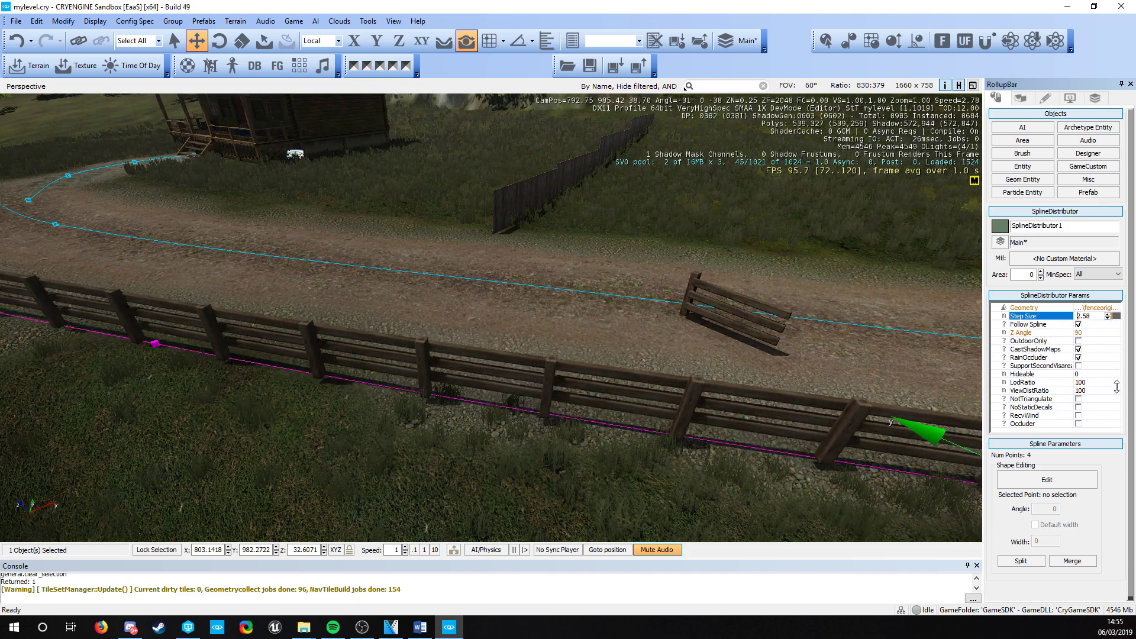
- Select the fence's SplineDistributor and lower it along the Z axis to a height of about 32.35
key("s")
mouse_move(533, 404)
right_mouse_down()
mouse_move(521, 361)
mouse_move(533, 404)
right_mouse_up()
key("w")
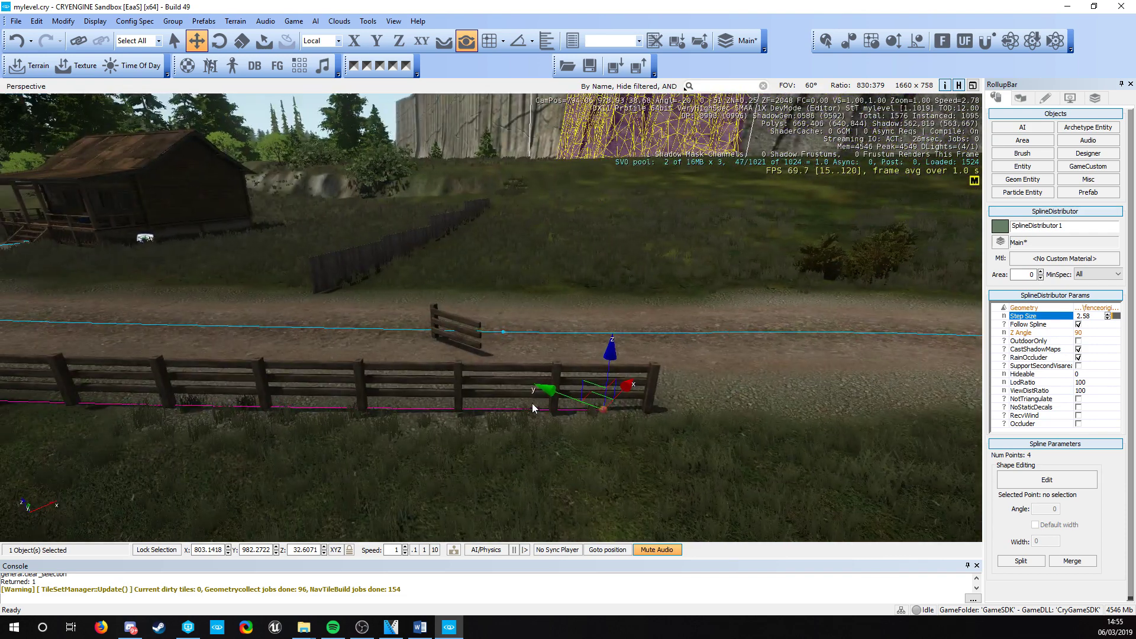
left_click(646, 380)
left_click(578, 409)
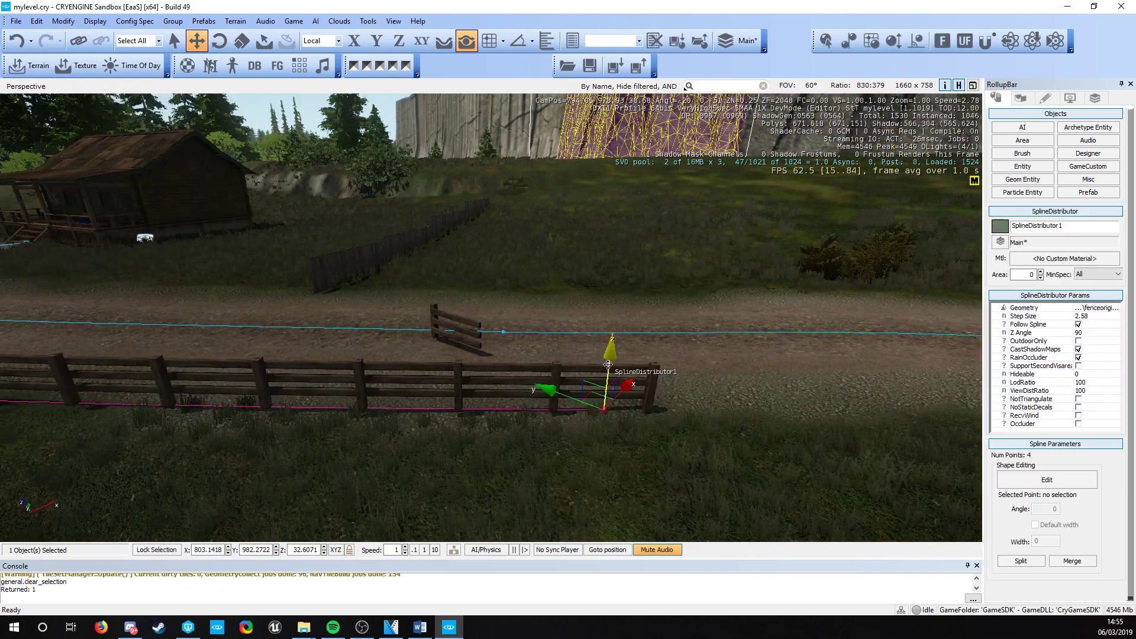
left_click_drag(608, 363, 611, 373)
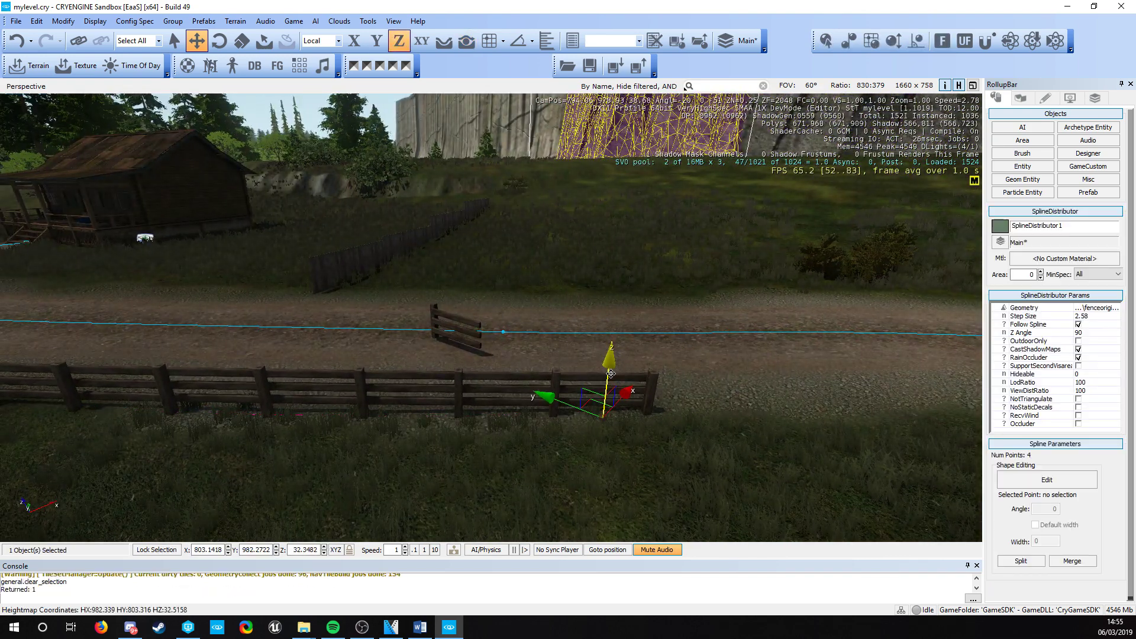
- Delete the single fenceoriginal brush standing on the road
key("d")
mouse_move(610, 374)
right_mouse_down()
mouse_move(582, 349)
mouse_move(636, 376)
mouse_move(586, 349)
mouse_move(488, 406)
right_mouse_up()
left_click(649, 355)
key("Delete")
key("Return")
- Examine the spline fence along the road, comparing it with the wooden fence pieces and checking its curve near the cabin from above
key("d")
key("d")
right_click_drag(710, 307, 287, 455)
key("d")
key("w")
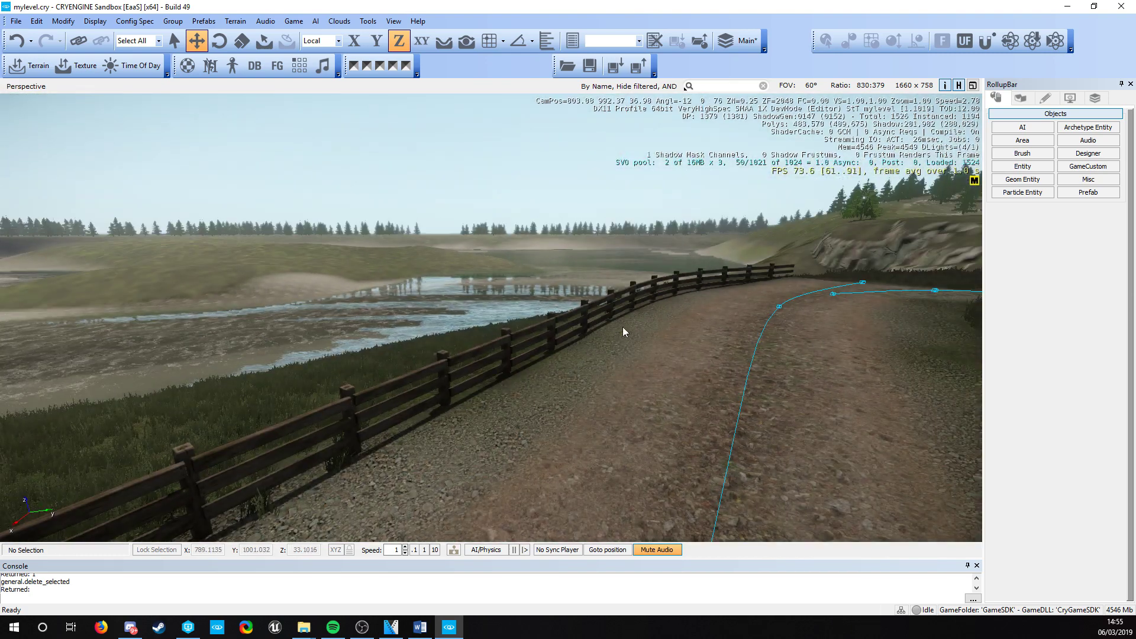
key("s")
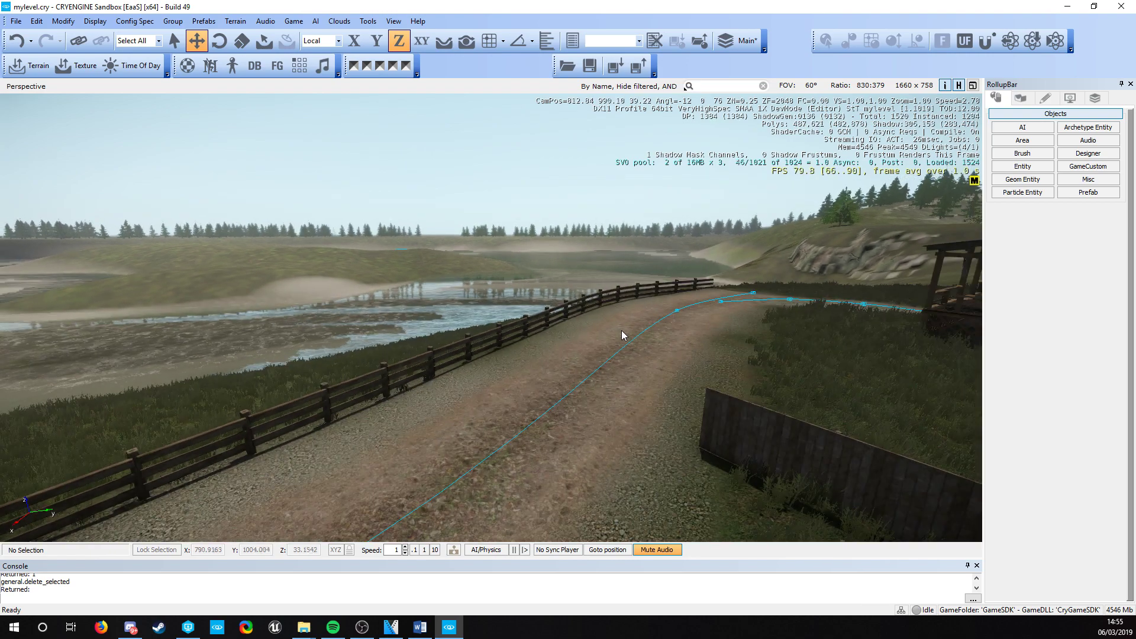
key("s")
right_click_drag(621, 330, 816, 347)
key("w")
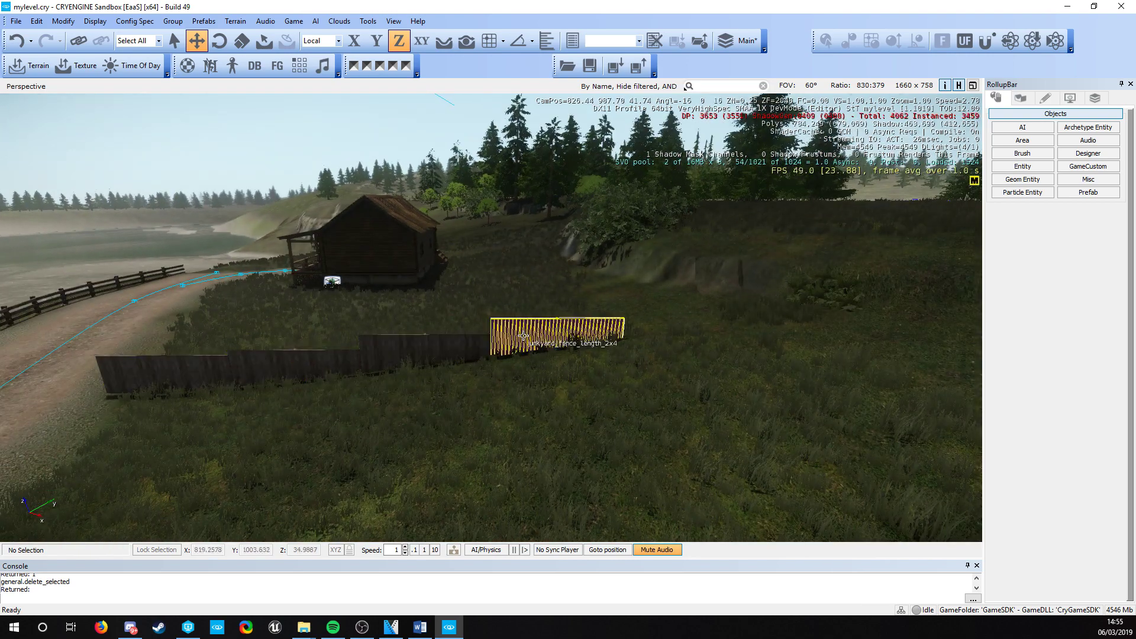
right_click_drag(523, 335, 120, 388)
key("a")
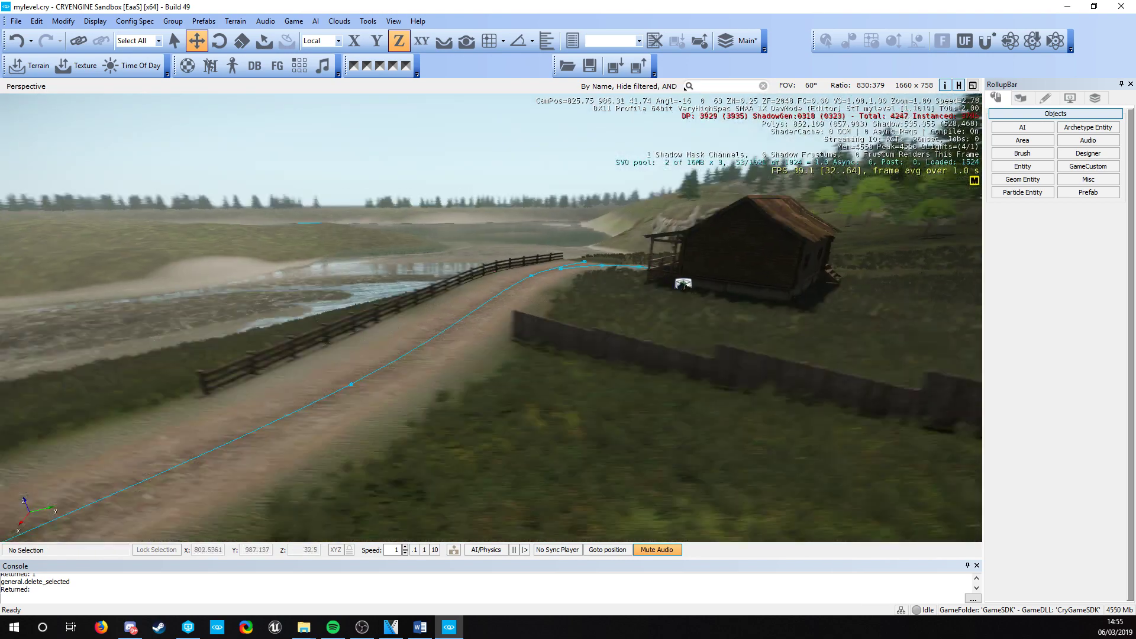
right_click_drag(176, 351, 512, 423)
key("w")
right_click_drag(178, 235, 345, 345)
key("s")
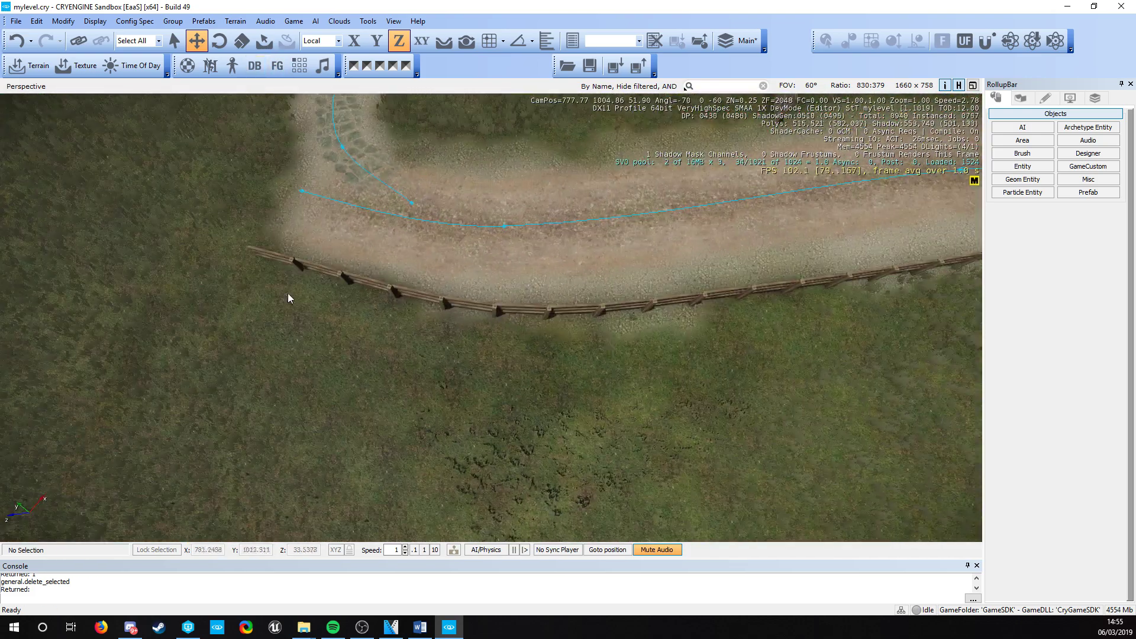
key("a")
right_click_drag(199, 228, 586, 181)
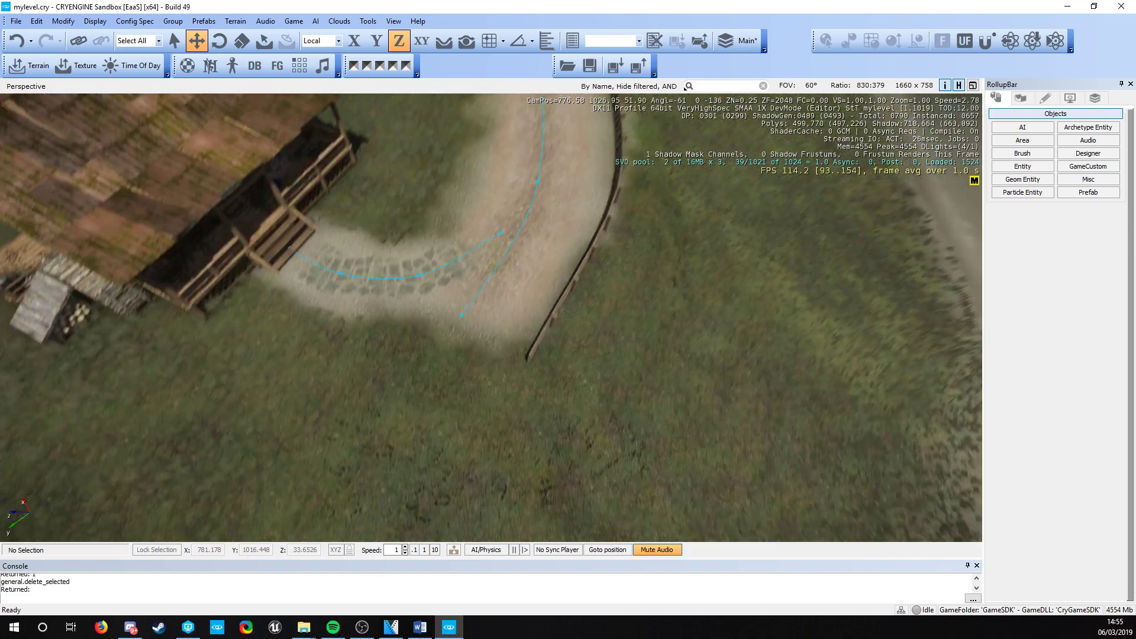
- Try rotating the junkyard fence near the cabin about its Z axis to about -71 degrees, and undo the rotation
right_click_drag(438, 289, 411, 300)
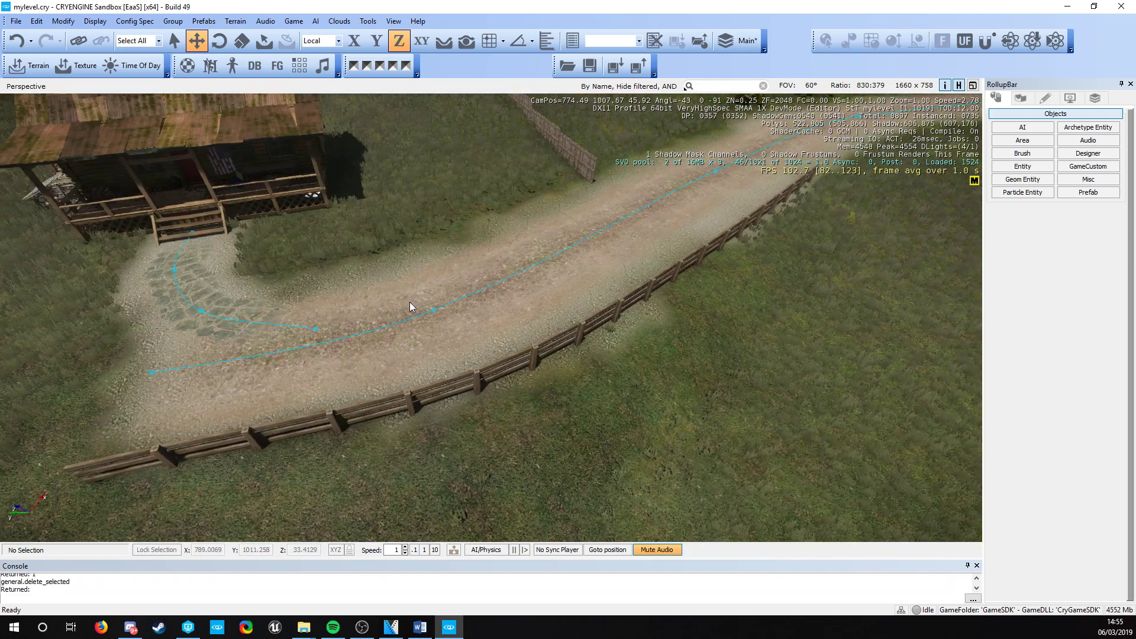
left_click(558, 134)
key("3")
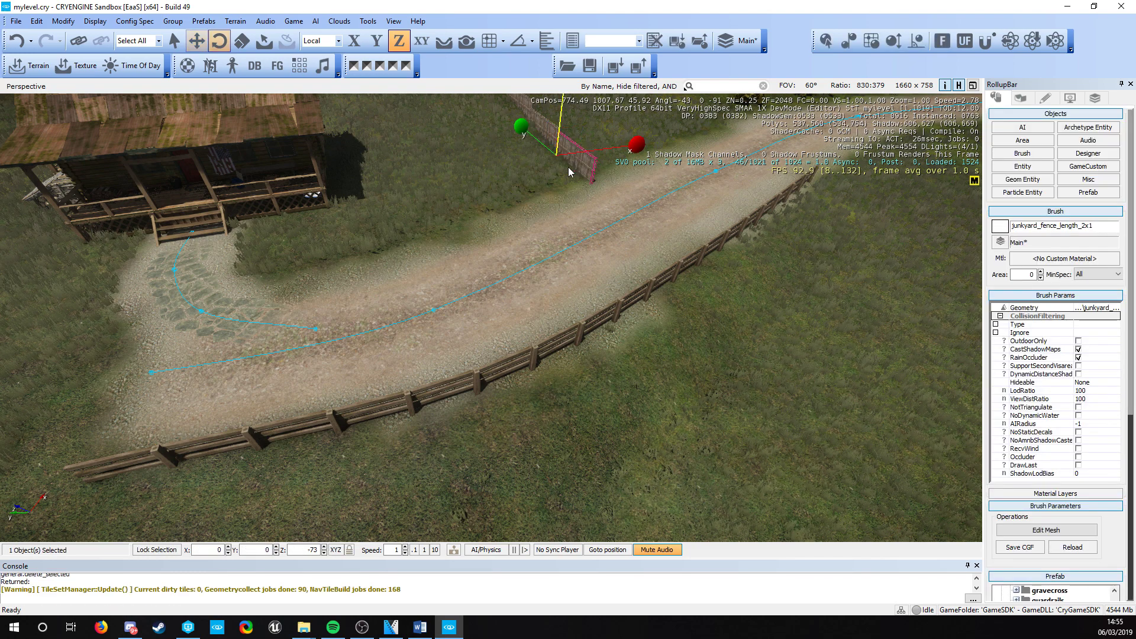
left_click_drag(558, 134, 478, 250)
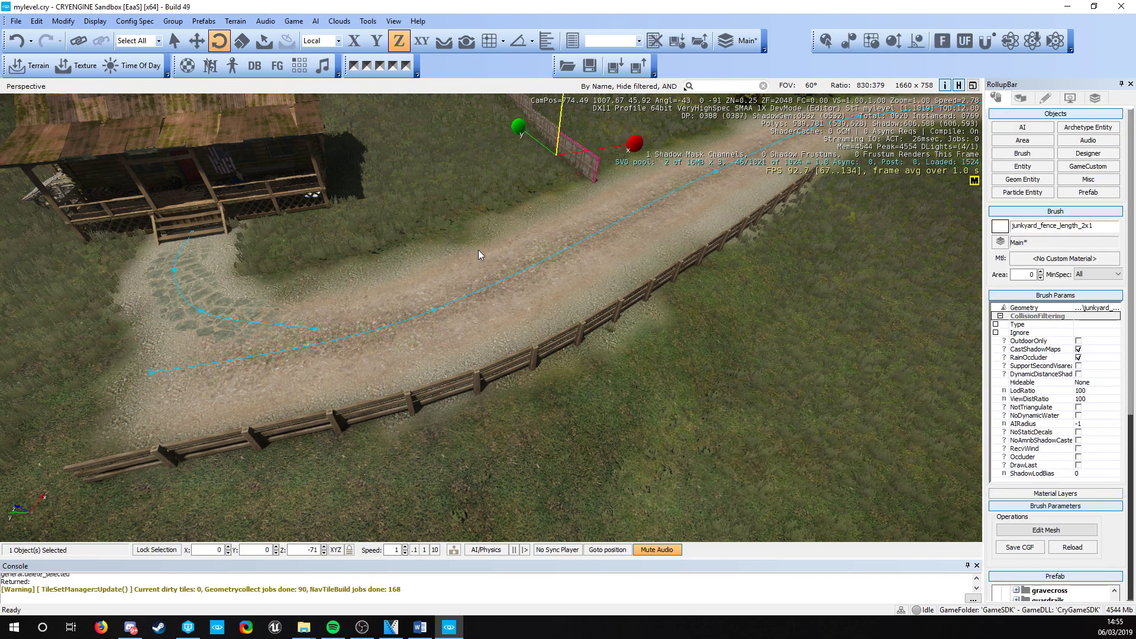
key("ctrl+z")
left_click(423, 408)
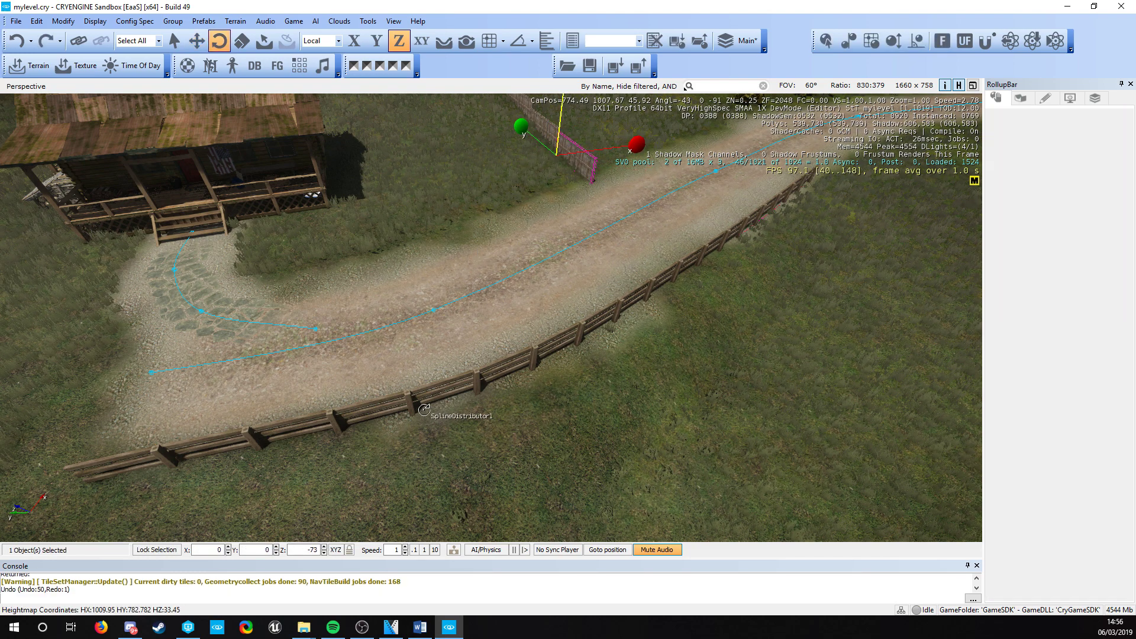
- Examine the spline fence, the road and the open ground beside the cabin from above and from road level
right_click_drag(423, 408, 501, 357)
key("s")
left_click(500, 359)
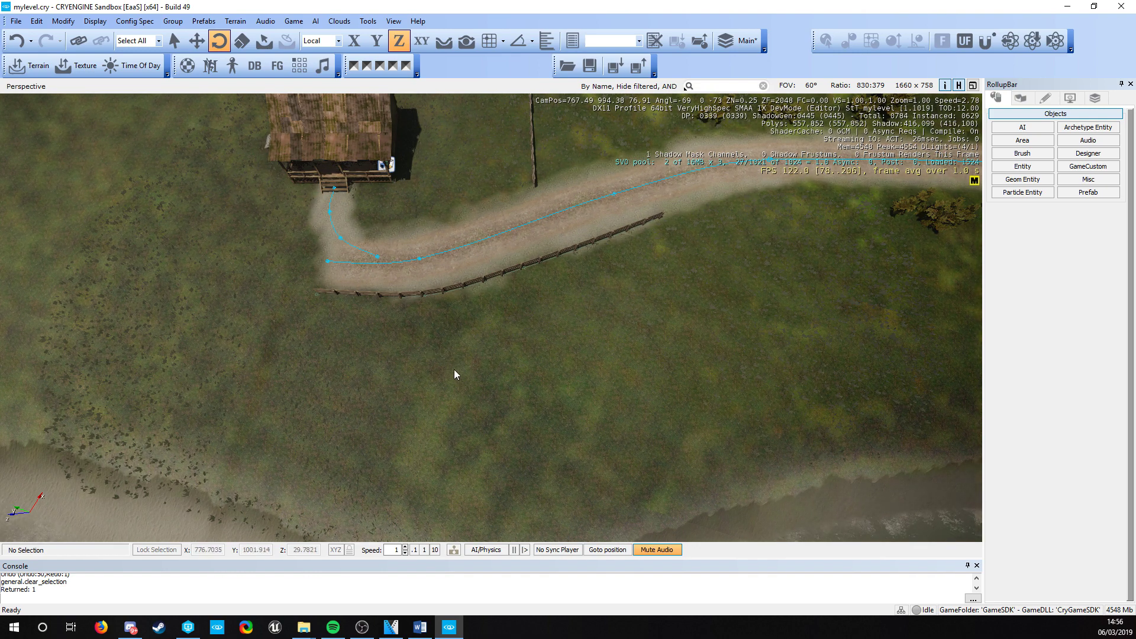
key("w")
mouse_move(454, 369)
right_mouse_down()
mouse_move(437, 337)
mouse_move(384, 320)
mouse_move(331, 255)
mouse_move(378, 219)
mouse_move(473, 255)
mouse_move(639, 254)
mouse_move(464, 375)
right_mouse_up()
key("a")
key("w")
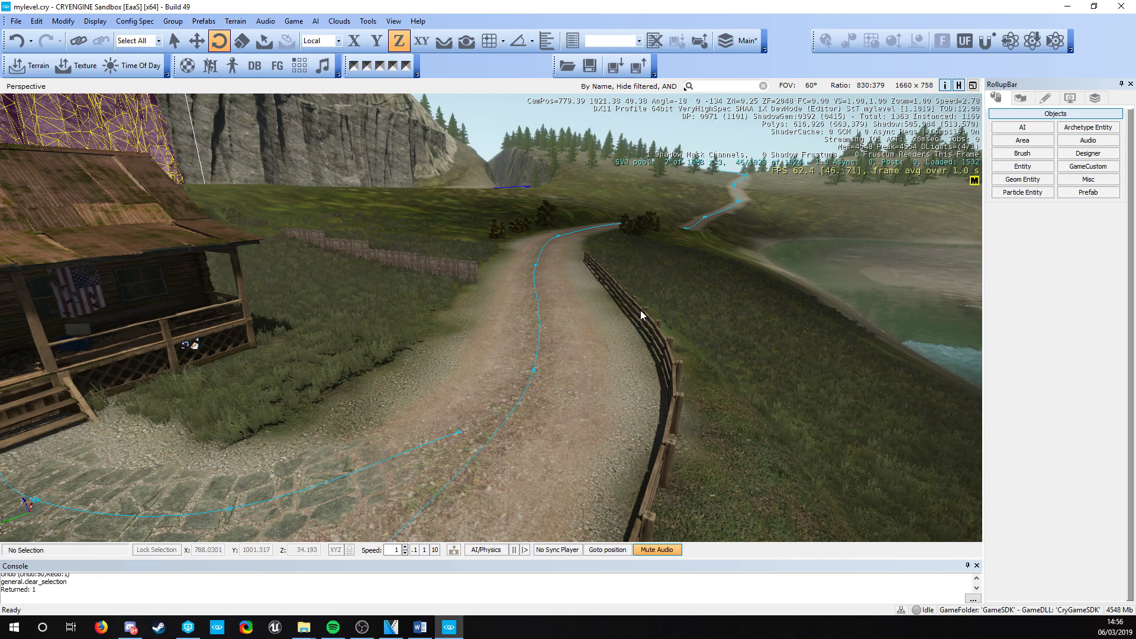
right_click_drag(386, 267, 240, 327)
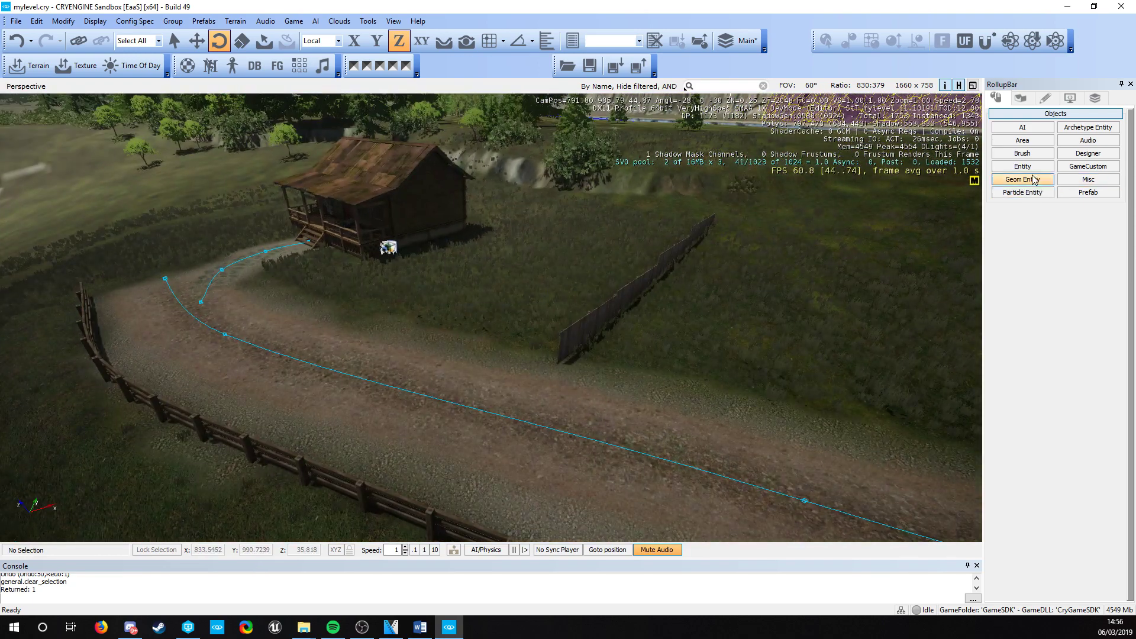
key("a")
key("a")
mouse_move(480, 381)
right_mouse_down()
mouse_move(559, 390)
mouse_move(476, 370)
right_mouse_up()
key("a")
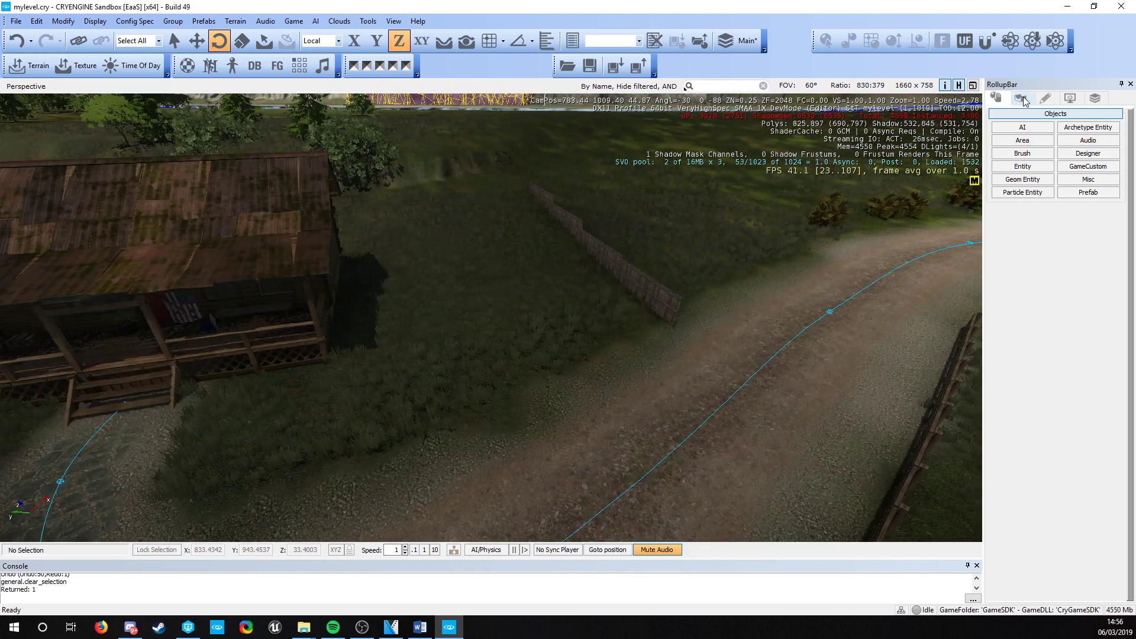
- Filter the prefab library by "veh" and open the truck folder within abandoned_vehicles
left_click(1088, 193)
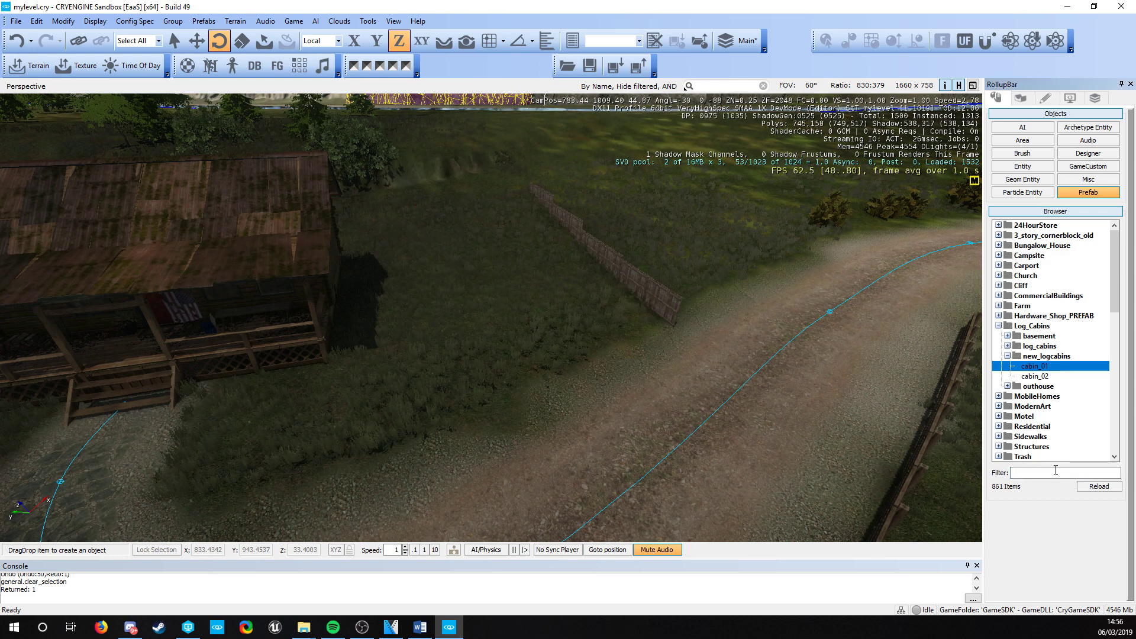
type("veh")
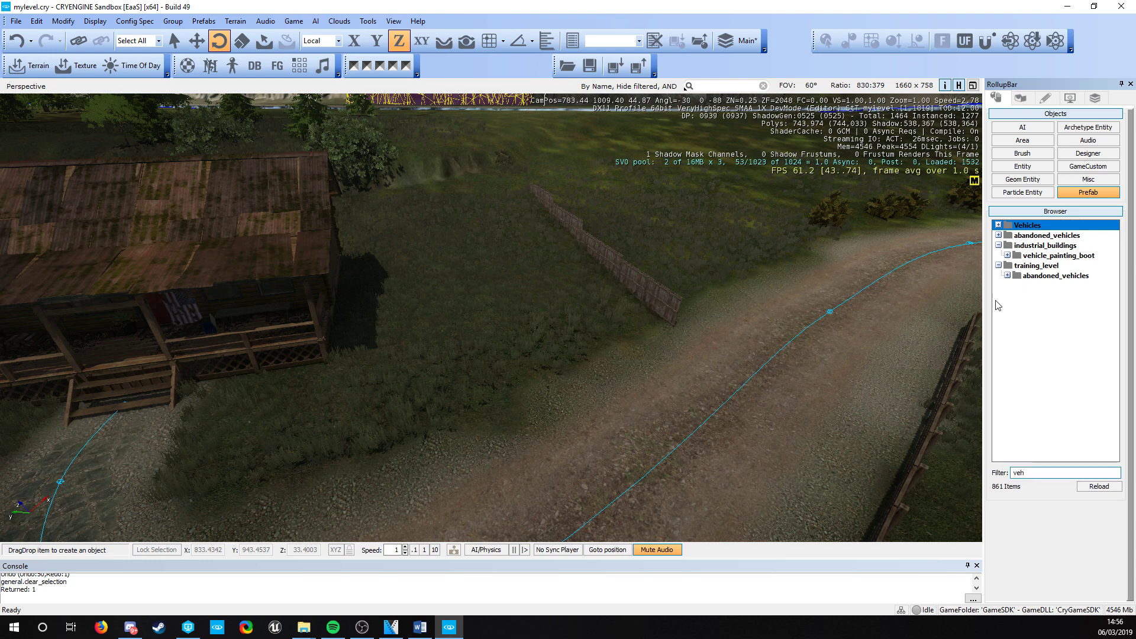
double_click(1073, 237)
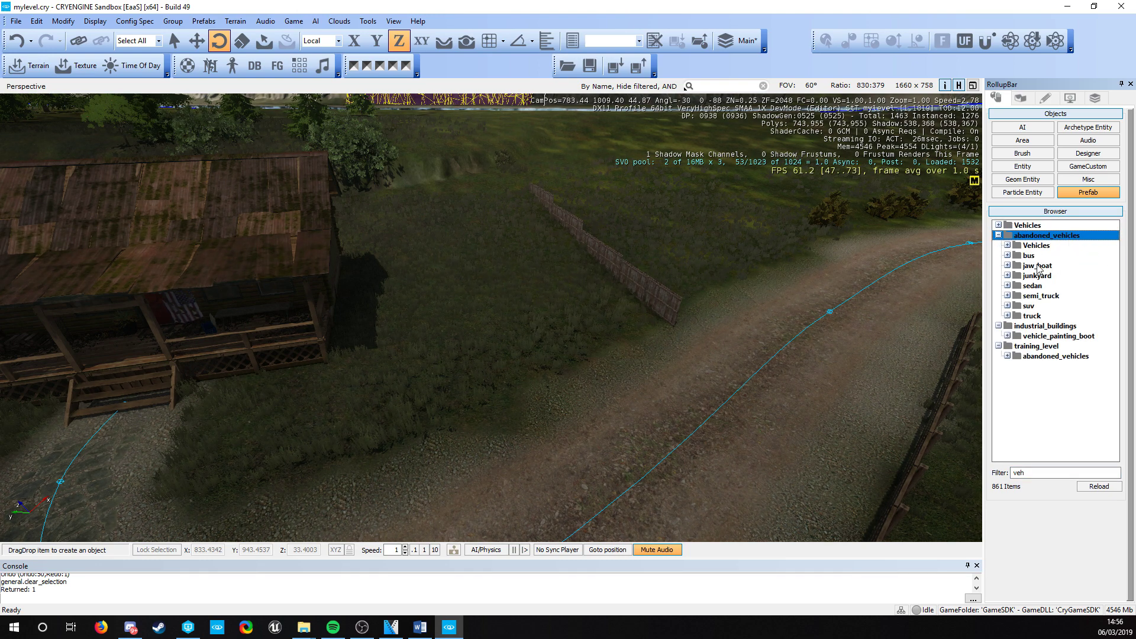
double_click(1031, 317)
scroll(1058, 339, "down", 2)
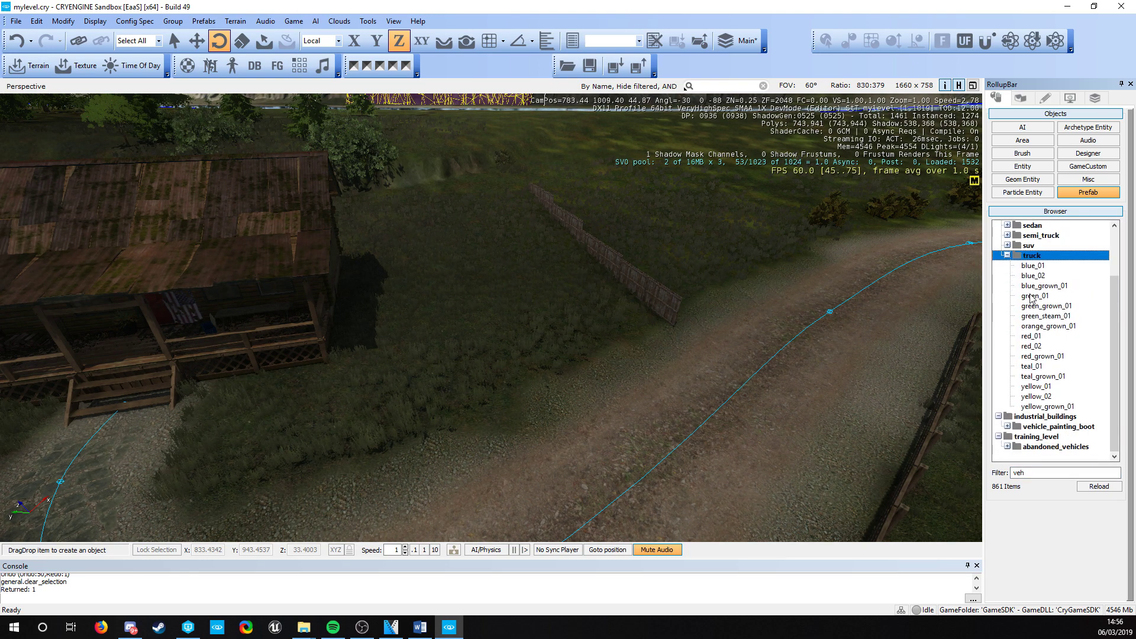
- Place the green_grown_01 truck prefab on the dirt road with its movement locked to follow the terrain
left_click_drag(1041, 309, 427, 37)
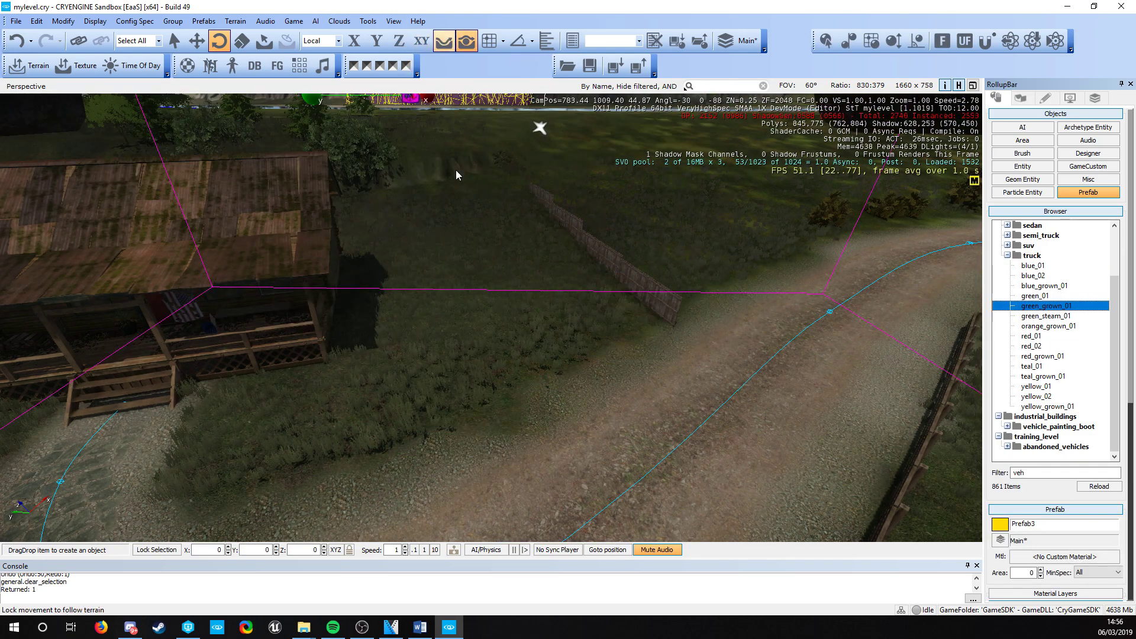
right_click_drag(455, 175, 533, 189)
left_click(447, 43)
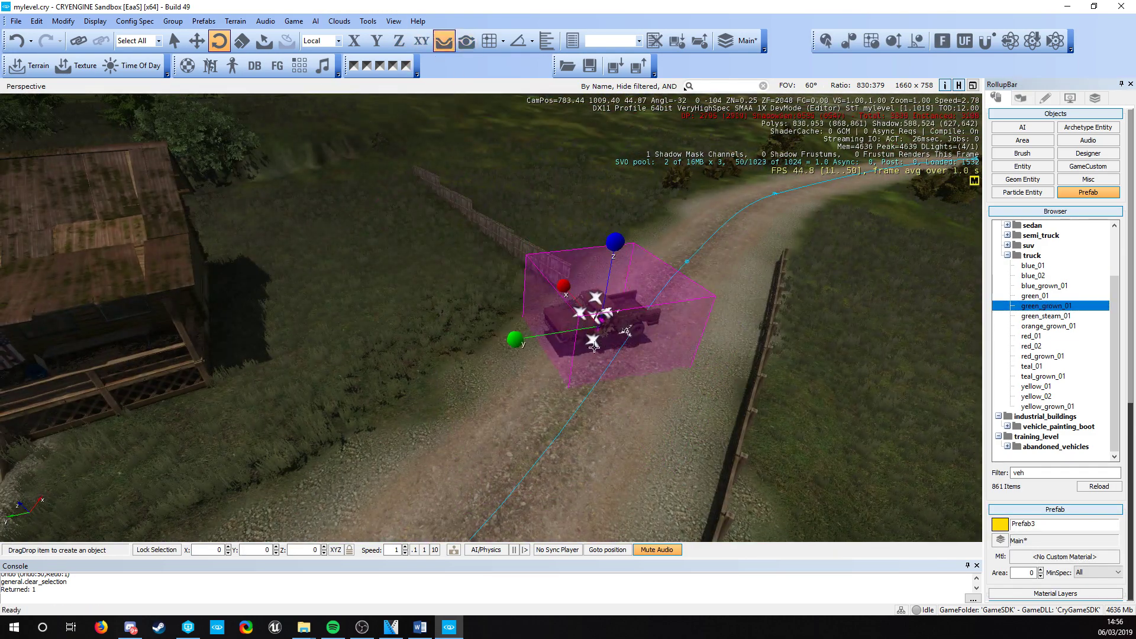
left_click(603, 346)
- Examine the truck on the road and the grassy area between the cabin and the plank fence for a parking spot
key("w")
mouse_move(603, 346)
right_mouse_down()
mouse_move(648, 397)
mouse_move(627, 352)
mouse_move(515, 353)
mouse_move(650, 355)
mouse_move(609, 344)
right_mouse_up()
key("s")
key("w")
right_click(609, 344)
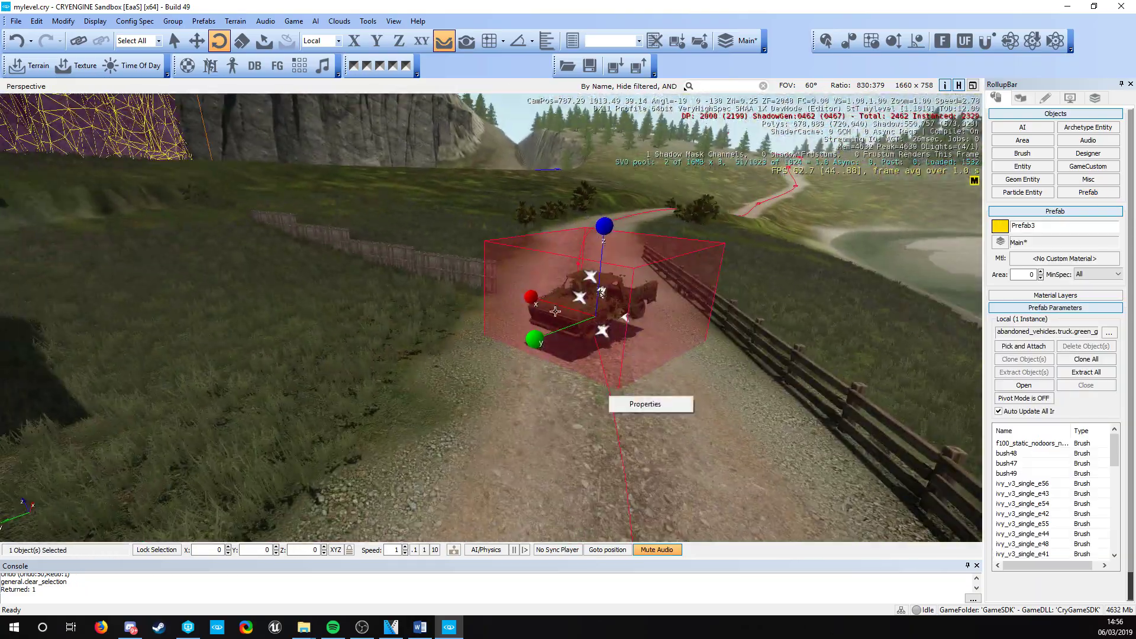
key("s")
right_click_drag(555, 311, 529, 306)
key("a")
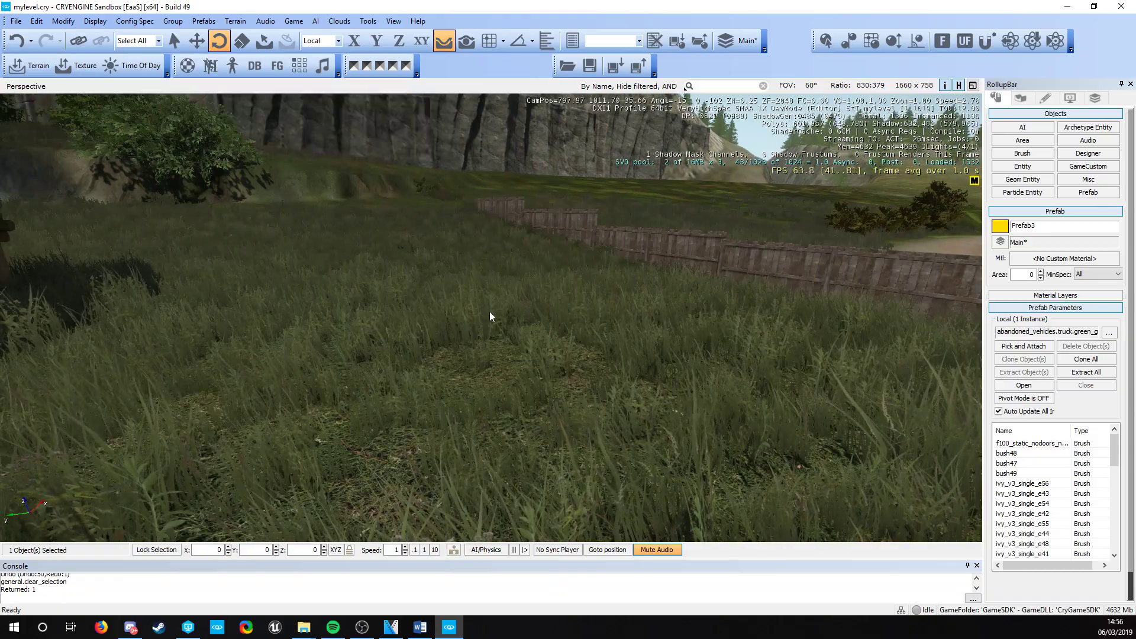
key("a")
right_click_drag(442, 305, 446, 308)
key("a")
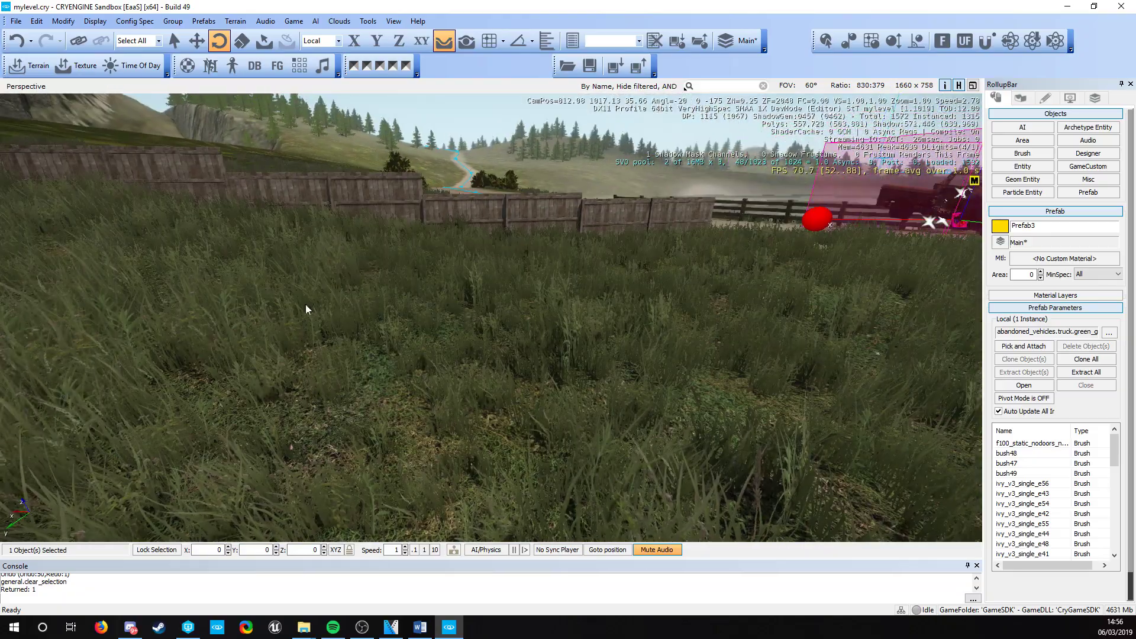
key("s")
right_click_drag(293, 336, 251, 349)
key("d")
key("s")
right_click_drag(560, 330, 549, 326)
- Rotate the green_grown_01 truck about its Z axis to about 67 degrees
key("2")
key("d")
key("3")
left_click_drag(606, 364, 614, 372)
left_click_drag(595, 324, 532, 366)
- Move the truck off the road onto the grass between the cabin and the plank fence, following the terrain
right_click_drag(529, 369, 456, 365)
key("a")
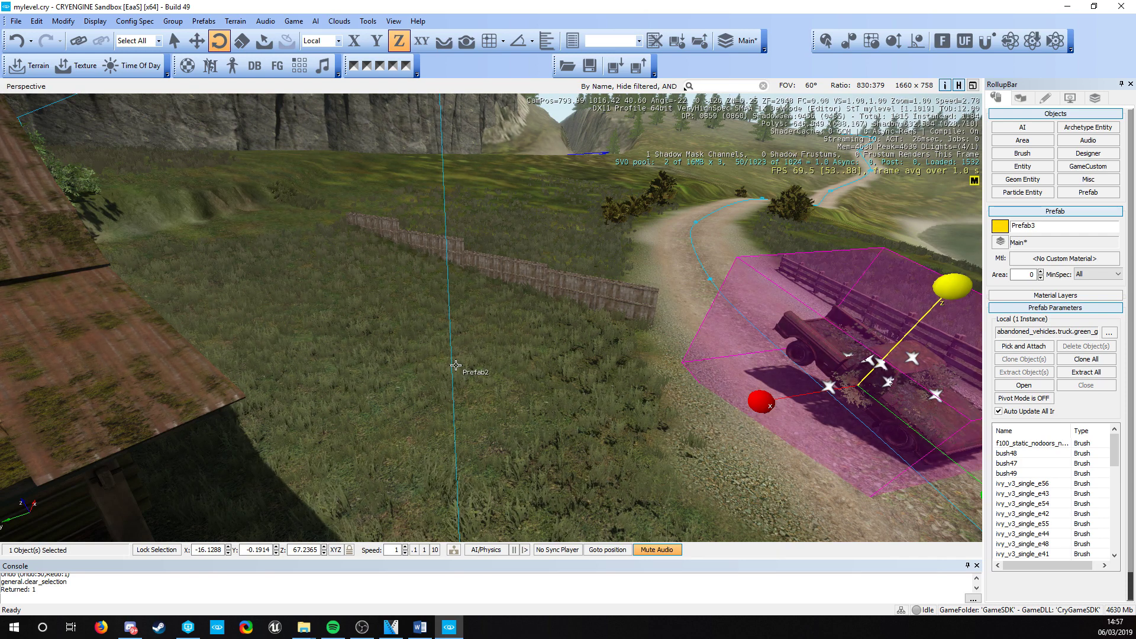
key("shift")
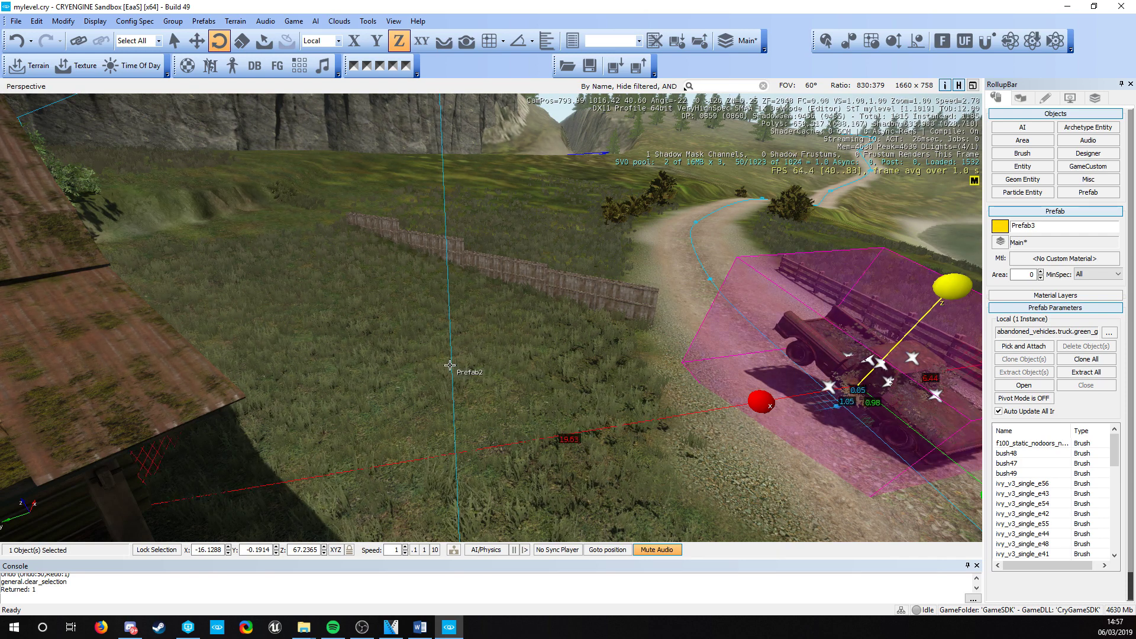
left_click(380, 323, "ctrl+shift")
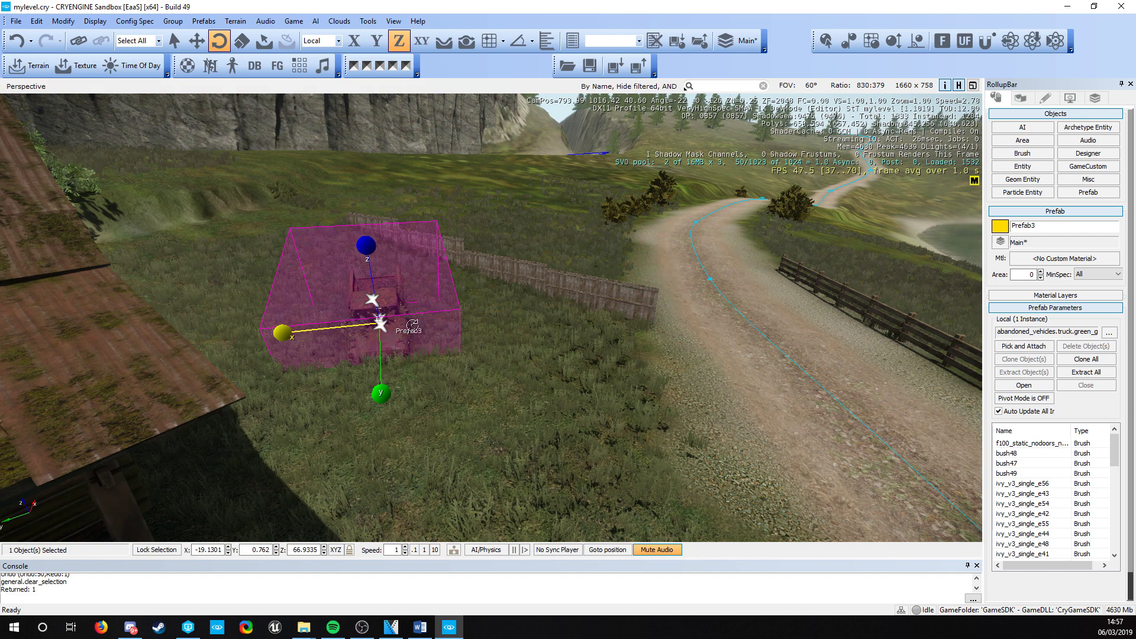
key("shift")
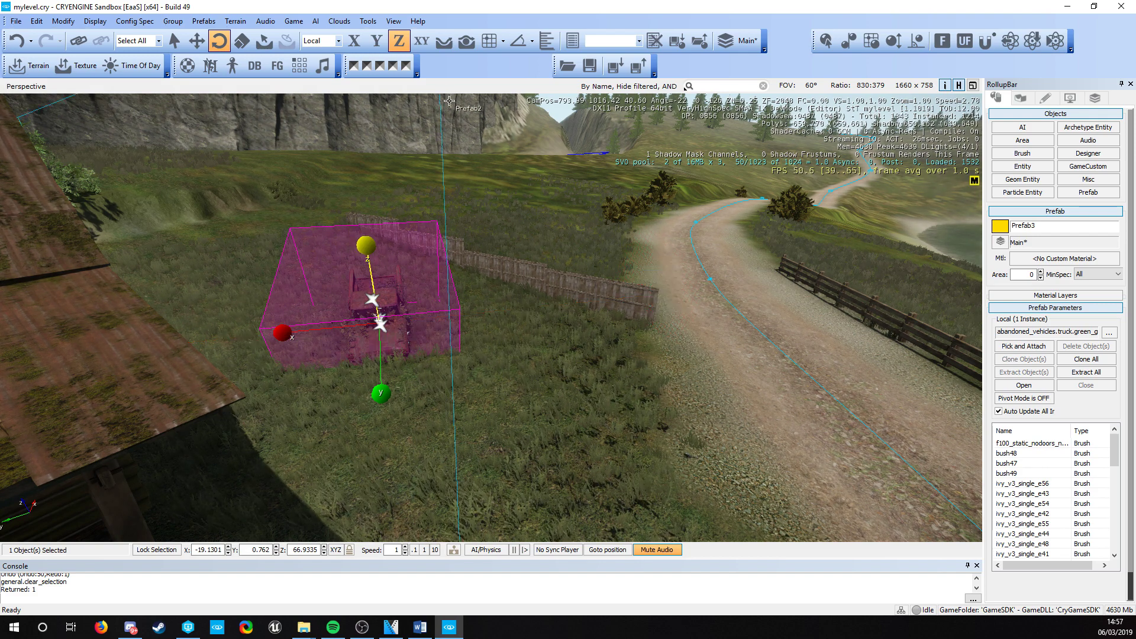
left_click(445, 41)
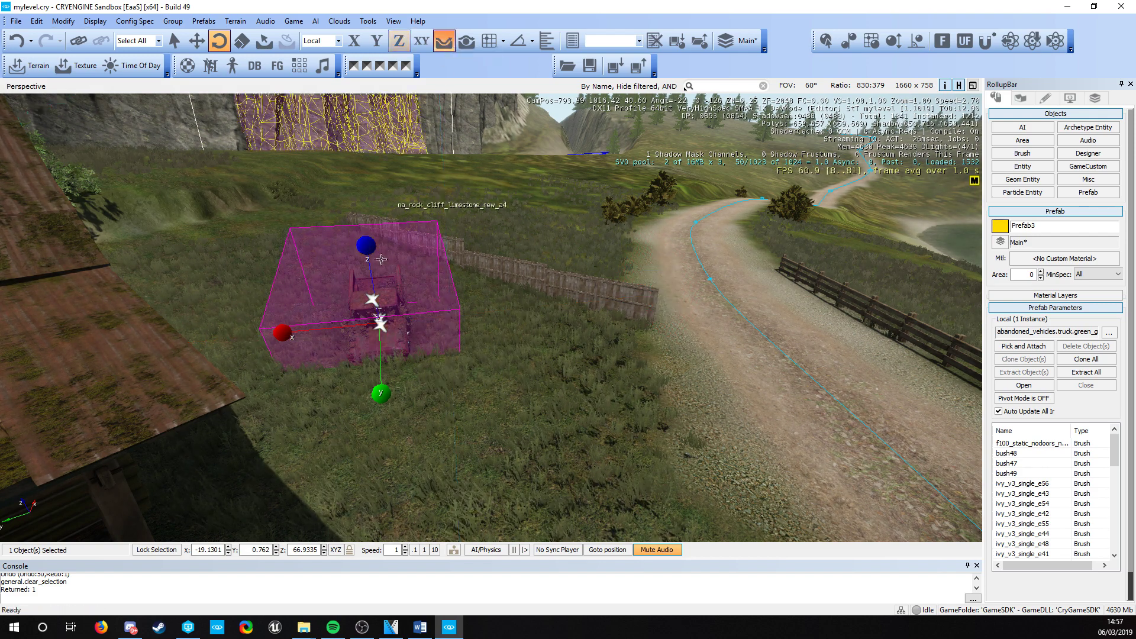
left_click(431, 335, "ctrl+shift")
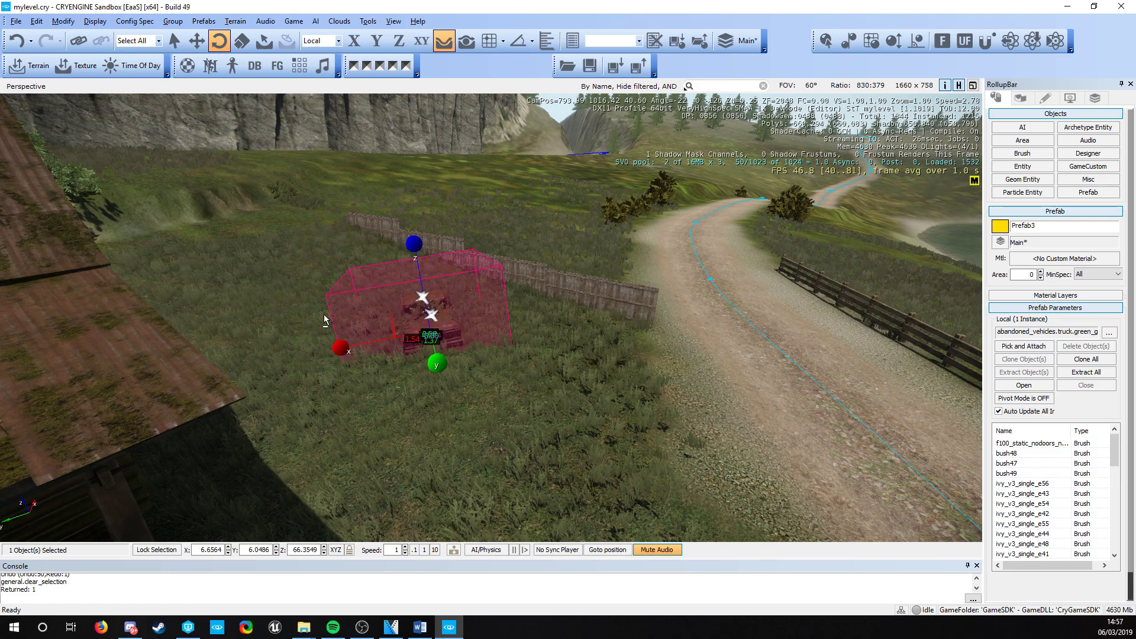
left_click(305, 300, "ctrl+shift")
left_click(388, 295, "ctrl+shift")
left_click(326, 275, "ctrl+shift")
- Turn off vegetation rendering so the wheels of the truck can be inspected against the ground
right_click_drag(410, 300, 363, 280)
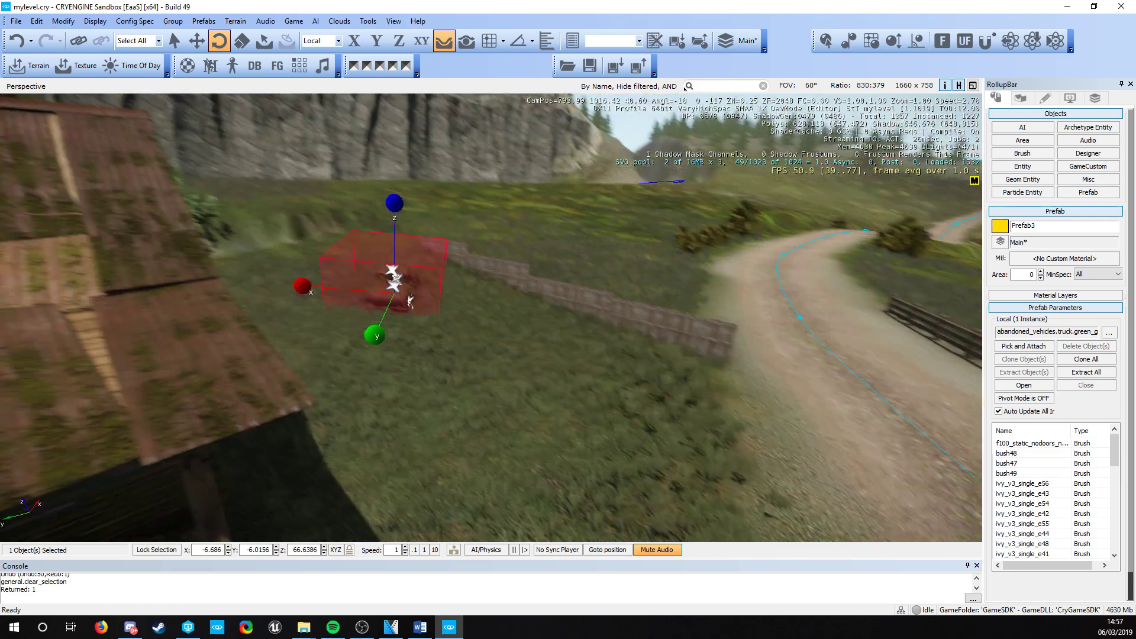
key("w")
right_click_drag(532, 408, 532, 408)
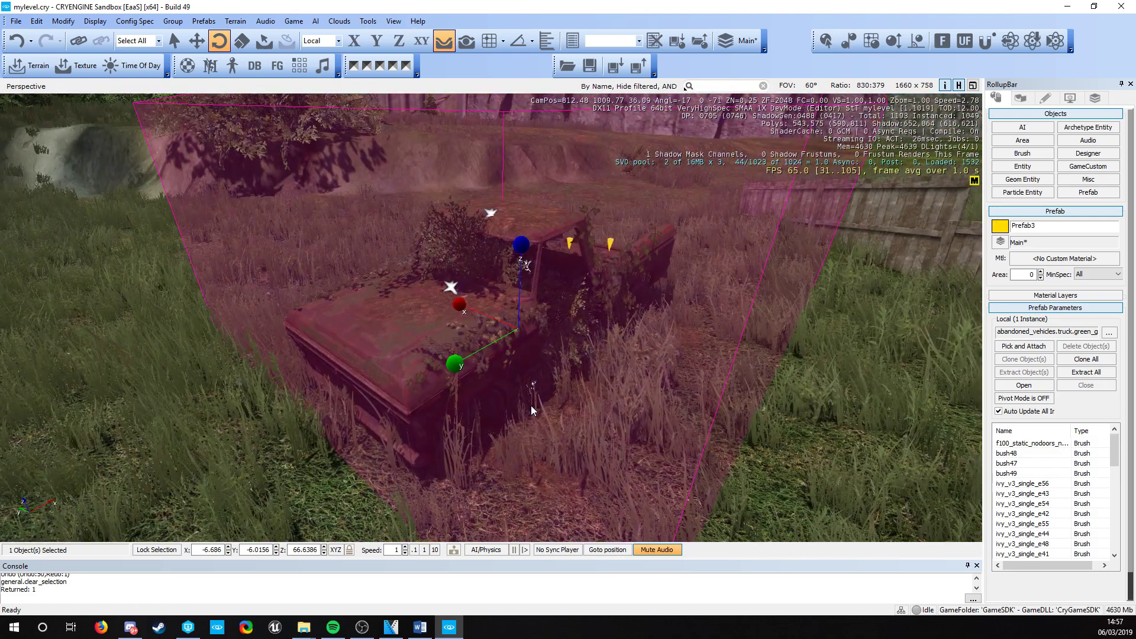
left_click(827, 44)
middle_click_drag(383, 416, 382, 417, "alt")
scroll(411, 381, "up", 2)
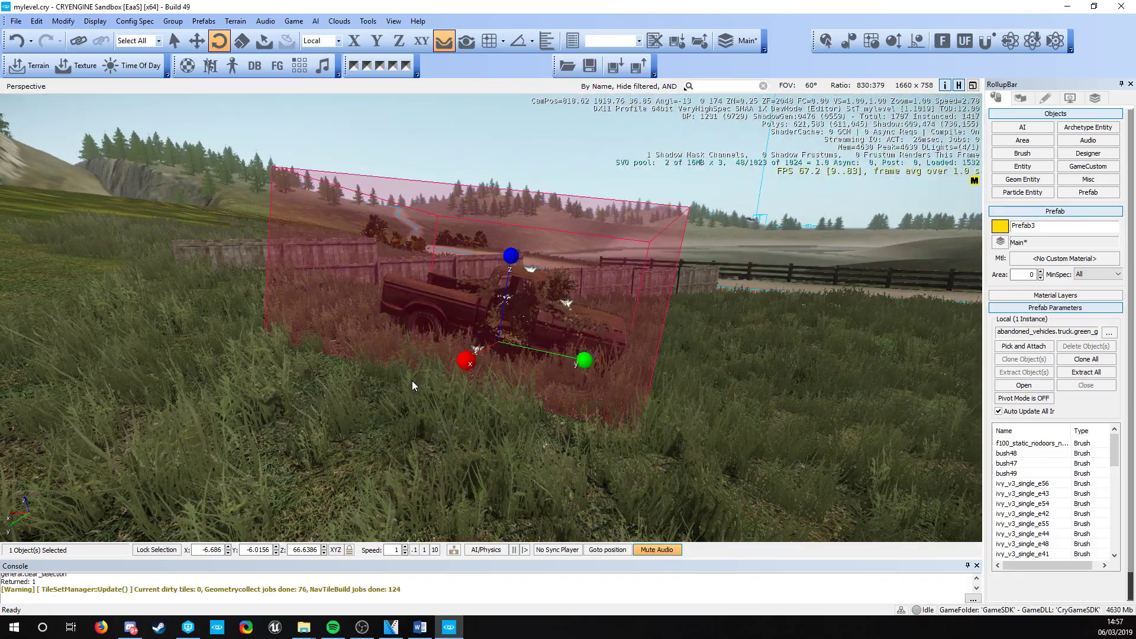
scroll(412, 385, "up", 3)
left_click(1069, 98)
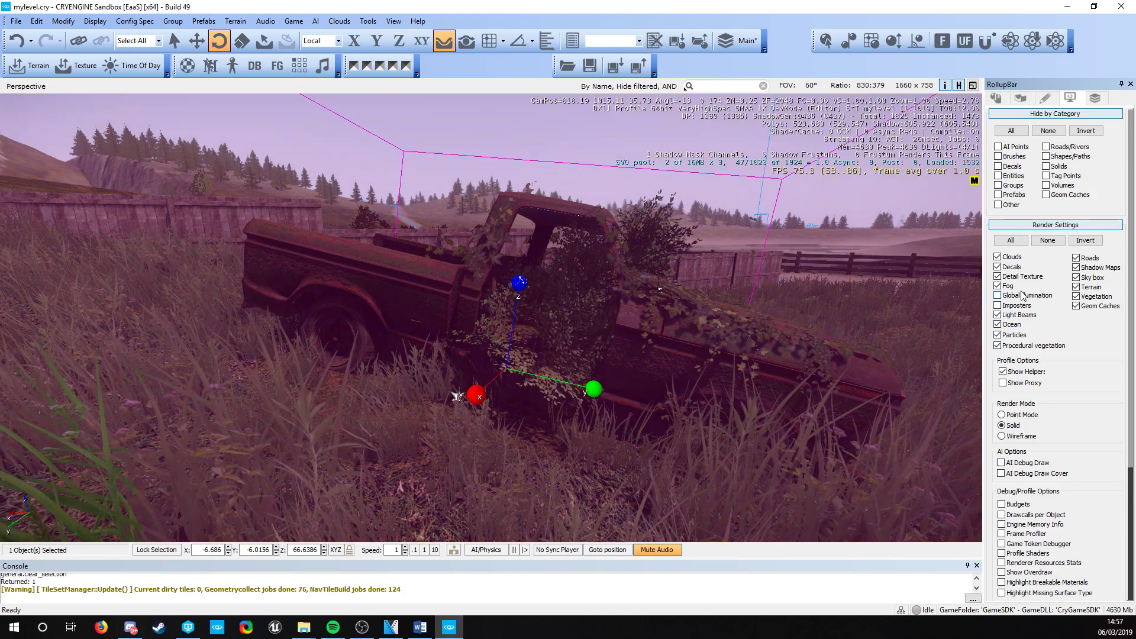
left_click(1088, 297)
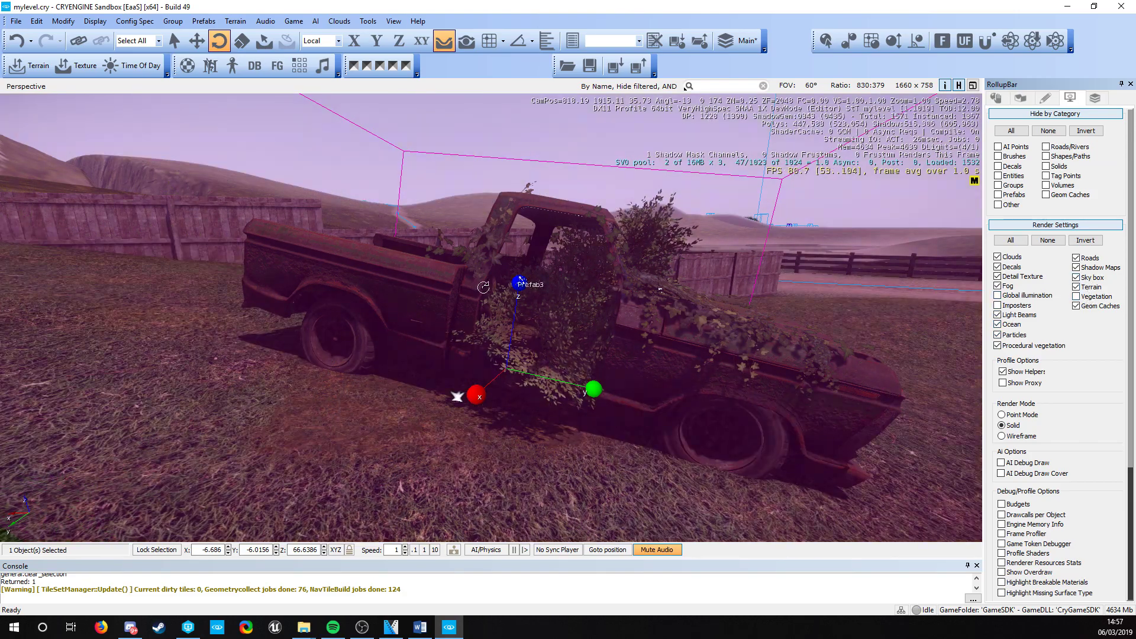
- Reposition the truck on the terrain near the plank fence and rotate it about its Z axis to about 82 degrees
key("s")
right_click_drag(483, 287, 545, 337)
key("d")
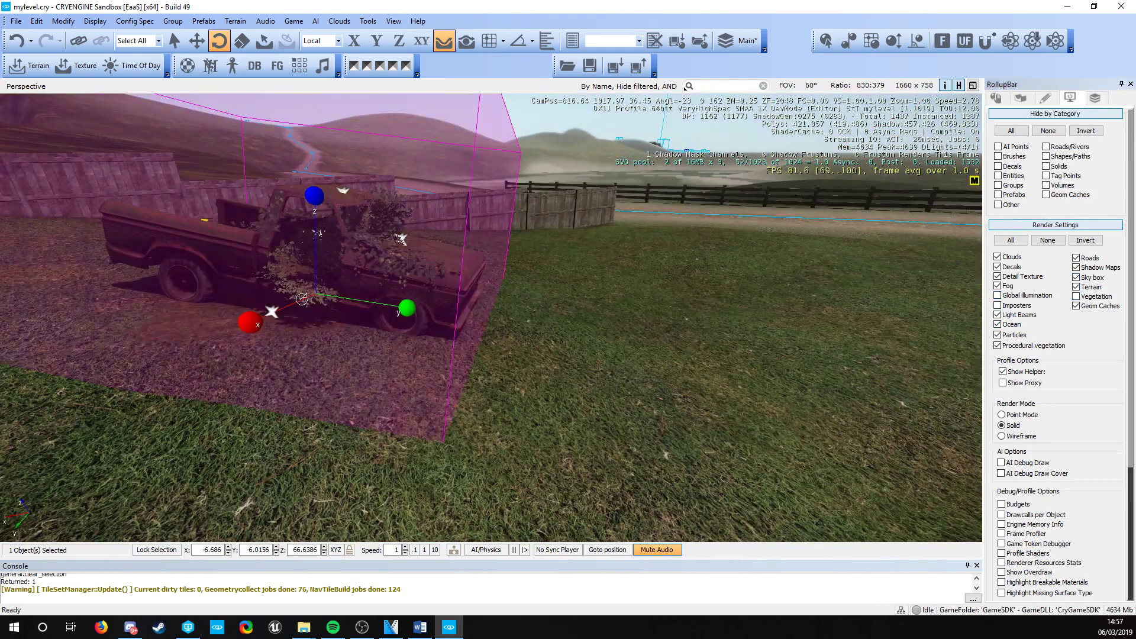
left_click(708, 278, "ctrl+shift")
mouse_move(701, 297)
right_mouse_down()
mouse_move(720, 295)
mouse_move(701, 297)
right_mouse_up()
left_click(349, 305, "ctrl+shift")
left_click_drag(456, 408, 406, 359)
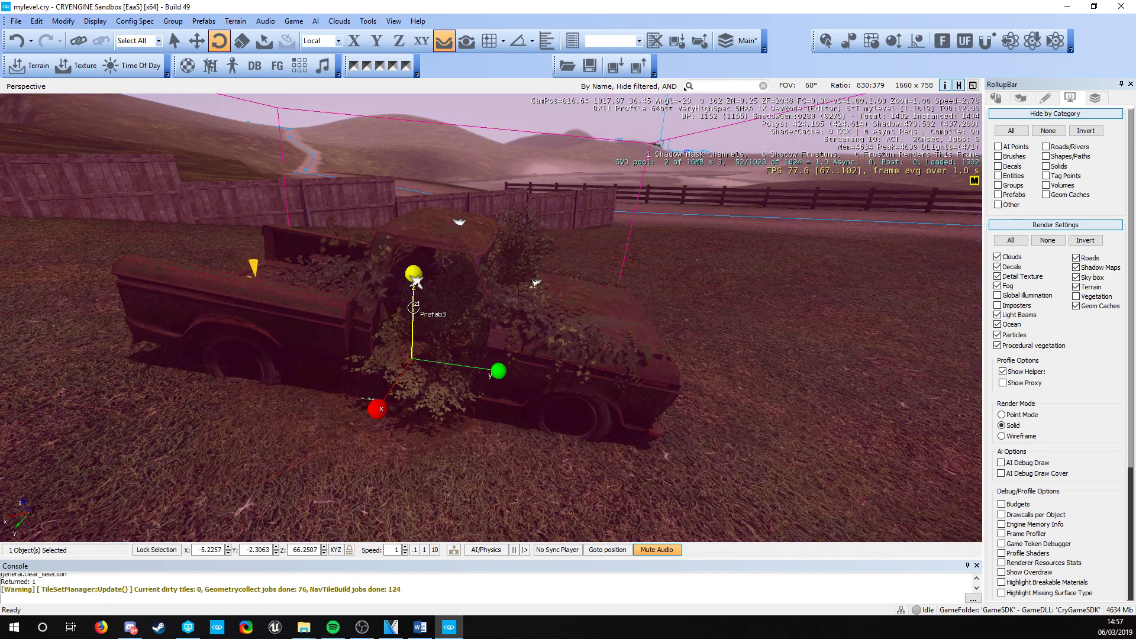
mouse_move(413, 308)
left_mouse_down()
mouse_move(421, 274)
mouse_move(419, 300)
left_mouse_up()
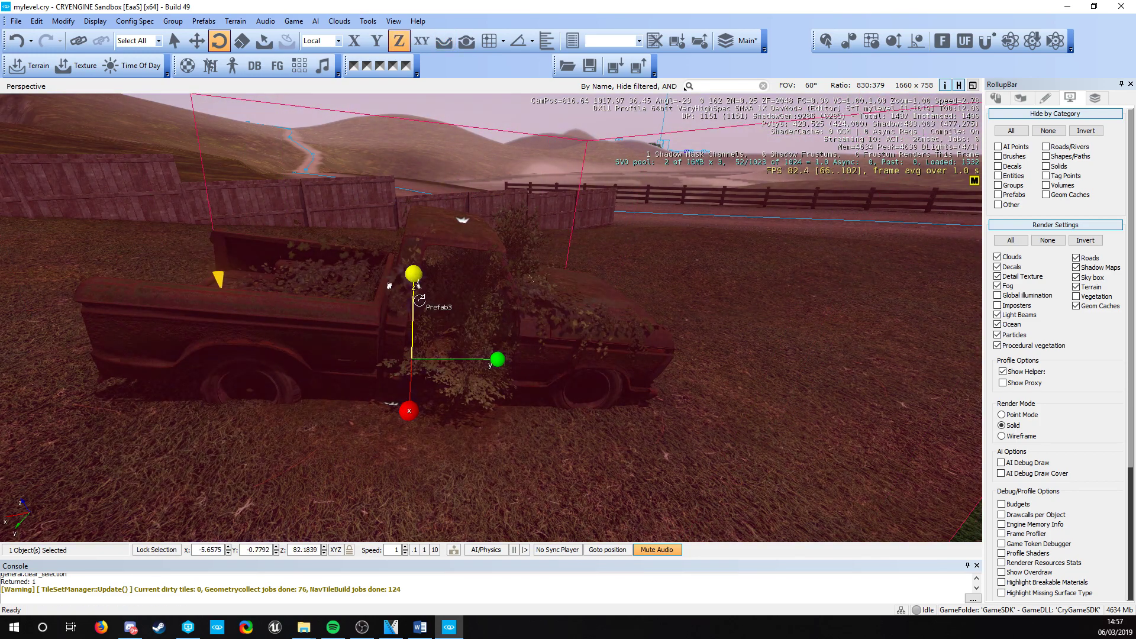
key("1")
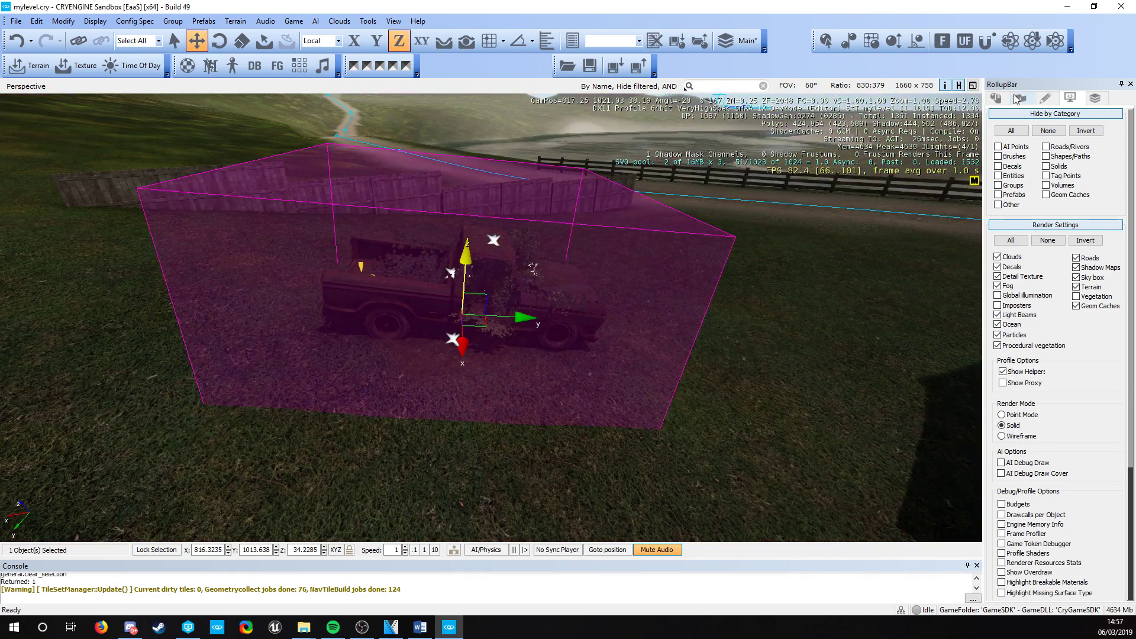
- Place a second green_grown_01 truck prefab on the grass beside the first one, following the terrain
left_click(1018, 98)
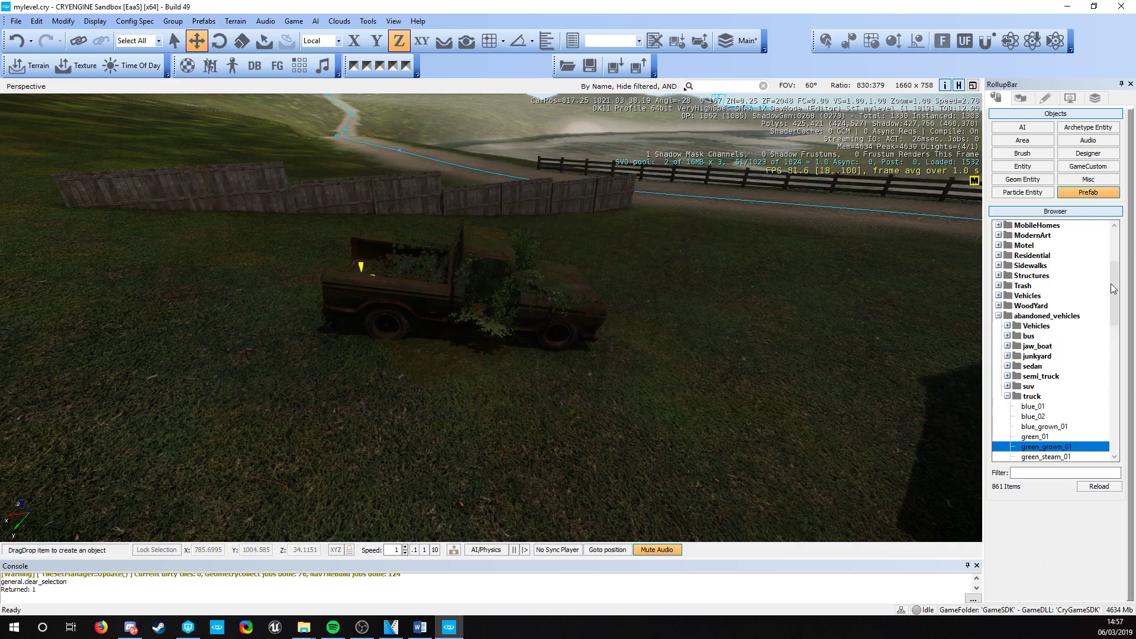
left_click_drag(346, 343, 203, 278)
key("a")
right_click_drag(203, 278, 71, 195)
left_click(443, 41)
left_click_drag(415, 294, 397, 330)
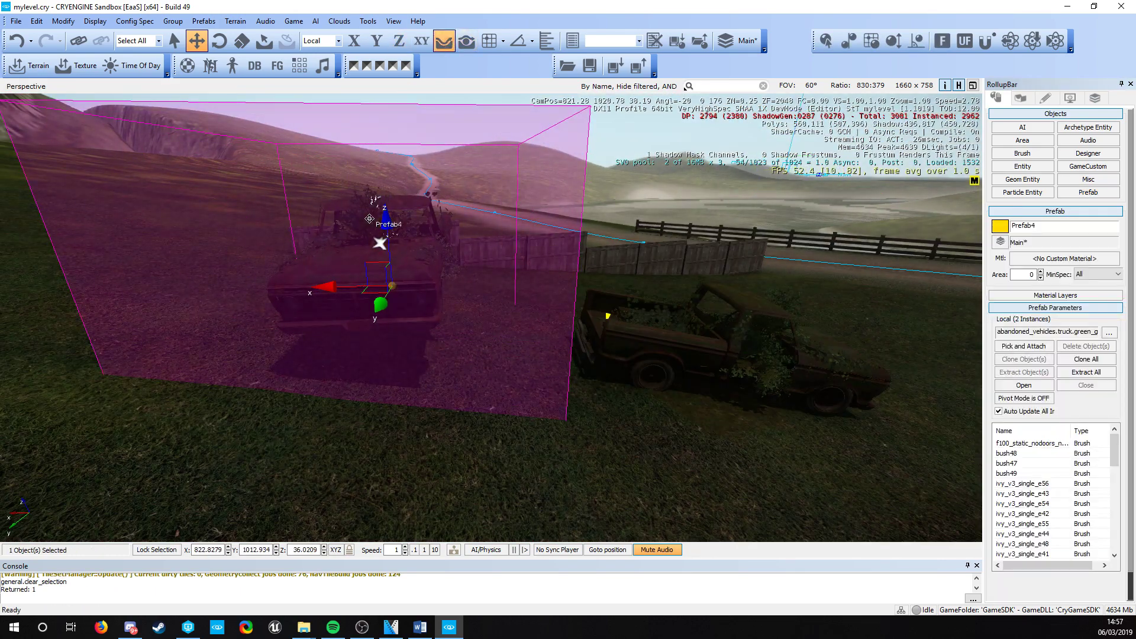
- Rotate the second truck about its Z axis to roughly parallel the first one, and try moving it with object snapping
key("e")
key("3")
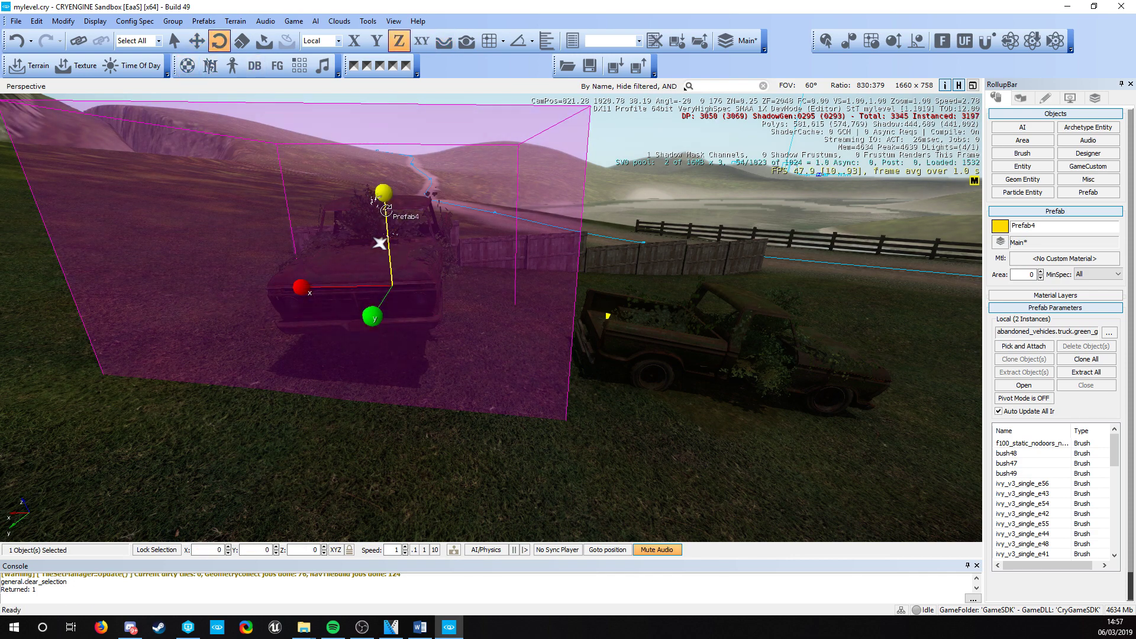
left_click_drag(383, 193, 407, 164)
left_click_drag(375, 297, 436, 301)
key("2")
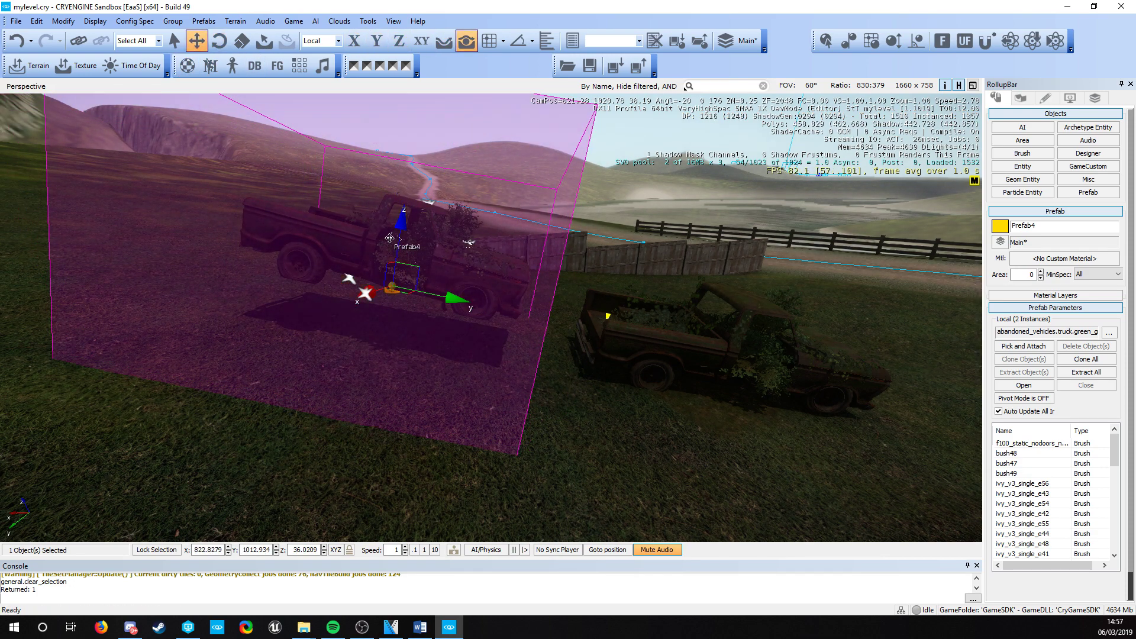
left_click_drag(396, 231, 387, 285)
right_click_drag(504, 411, 546, 417)
key("ctrl+z")
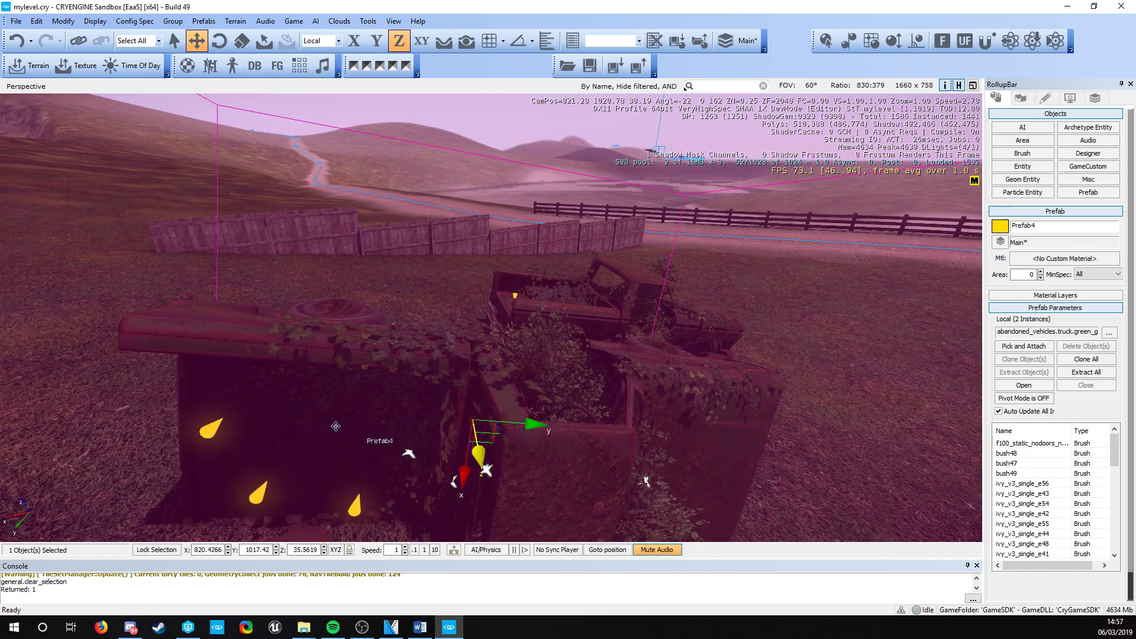
- Move the second truck across the grass beside the first one, following the terrain, and try object snapping again
left_click(444, 41)
left_click_drag(337, 311, 319, 396)
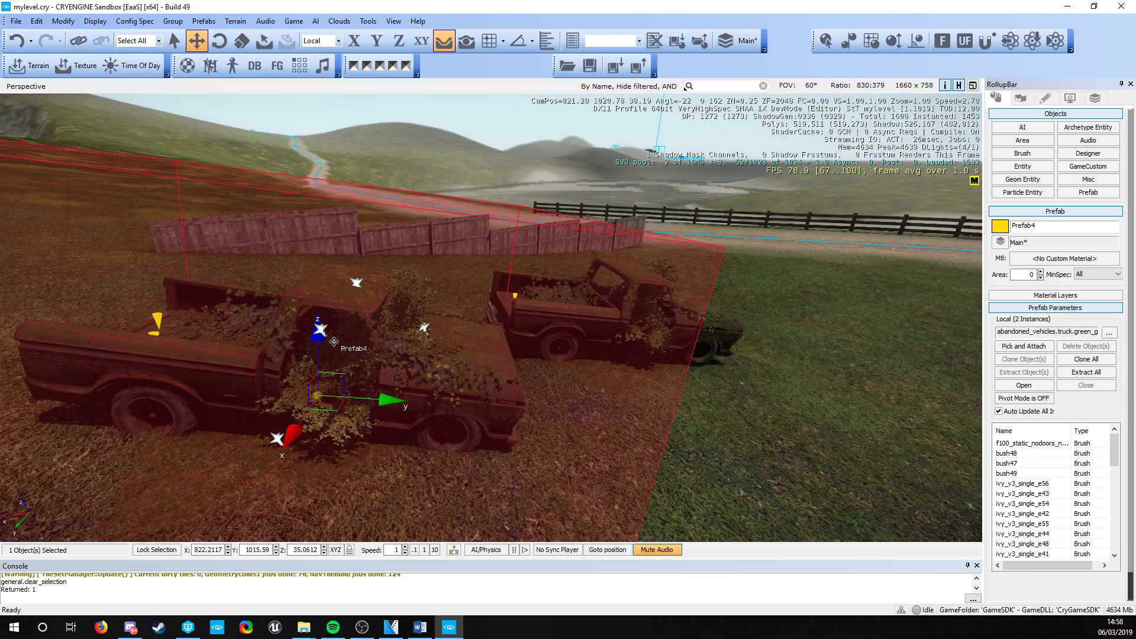
left_click_drag(320, 345, 317, 342)
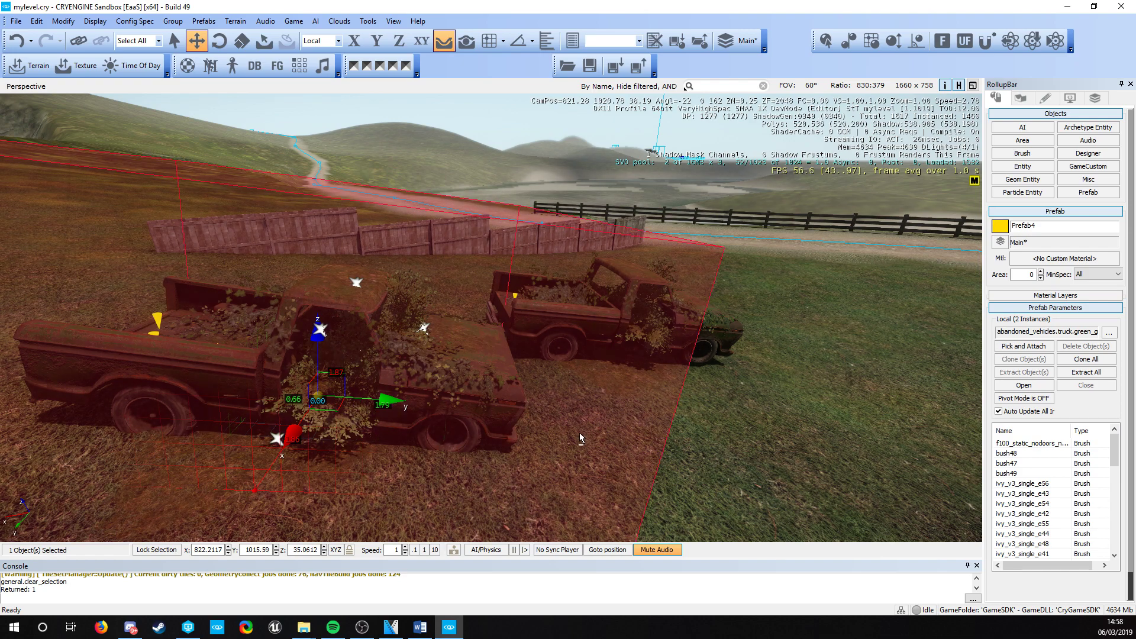
left_click_drag(579, 438, 309, 418)
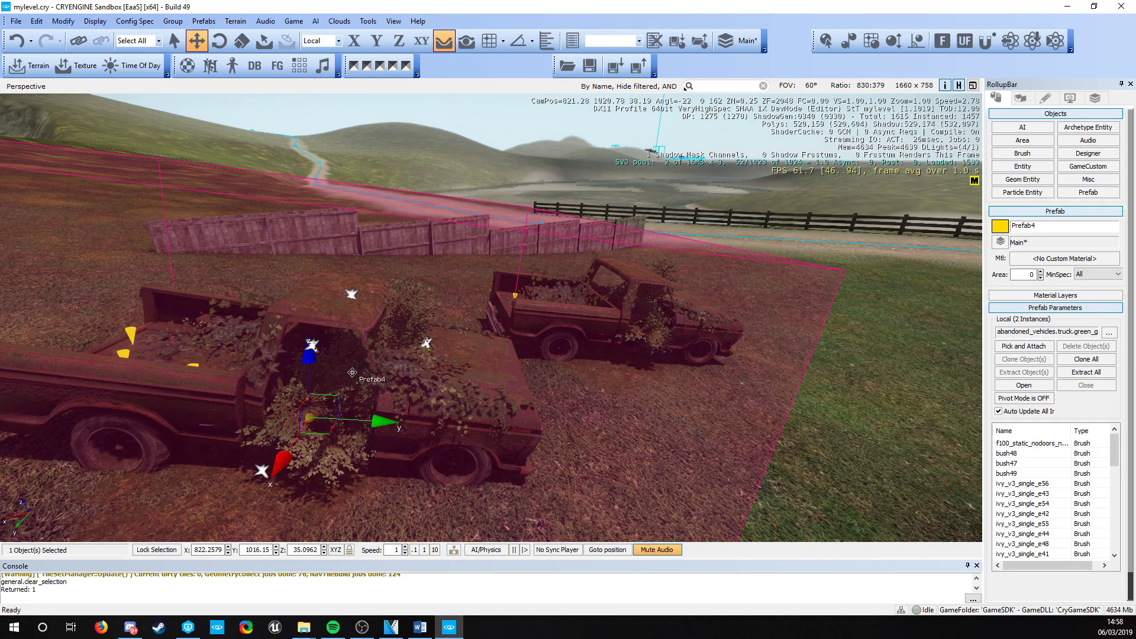
key("2")
left_click_drag(309, 357, 217, 286)
left_click(218, 286, "ctrl+shift")
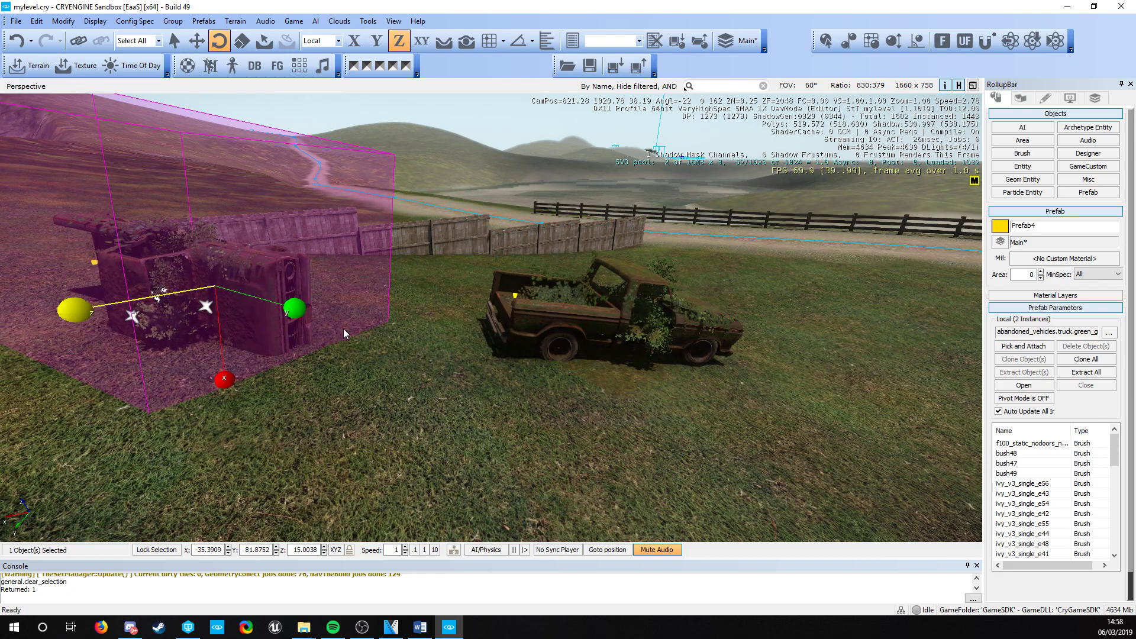
- Delete the second truck prefab from the grass
right_click_drag(468, 236, 513, 203)
key("Delete")
- Turn vegetation rendering back on for the level
key("w")
right_click_drag(500, 247, 35, 272)
key("d")
left_click(1069, 98)
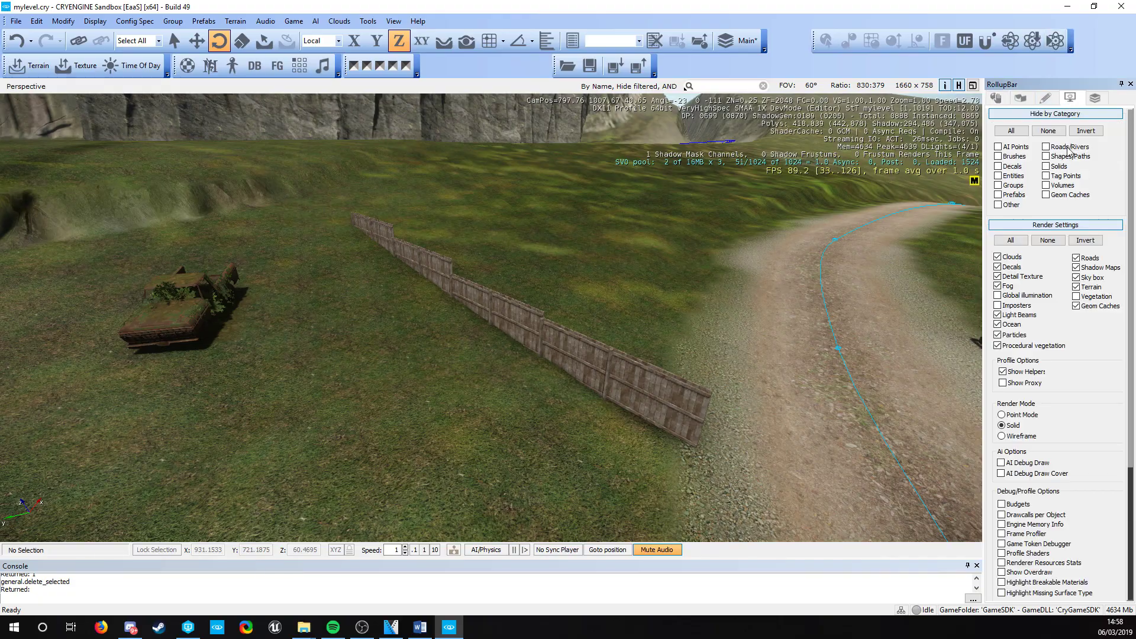
left_click(1076, 297)
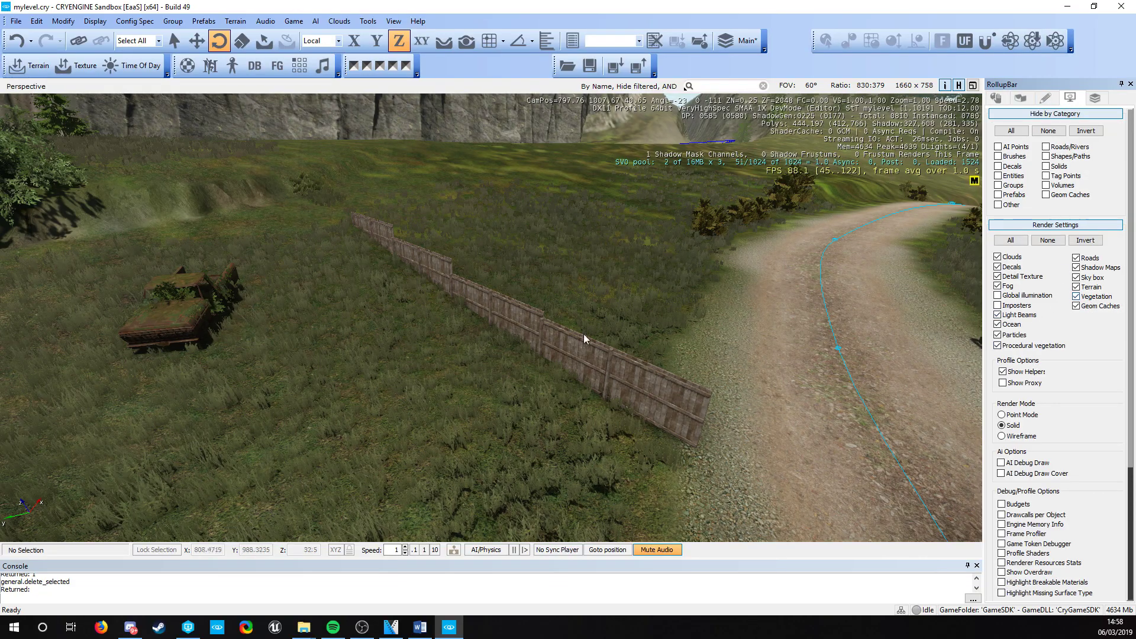
- Activate vegetation painting with the bush_round_leaf_a object from the a_bushes category
key("s")
key("a")
right_click_drag(583, 338, 799, 332)
key("w")
right_click_drag(355, 287, 674, 367)
key("a")
left_click(1020, 98)
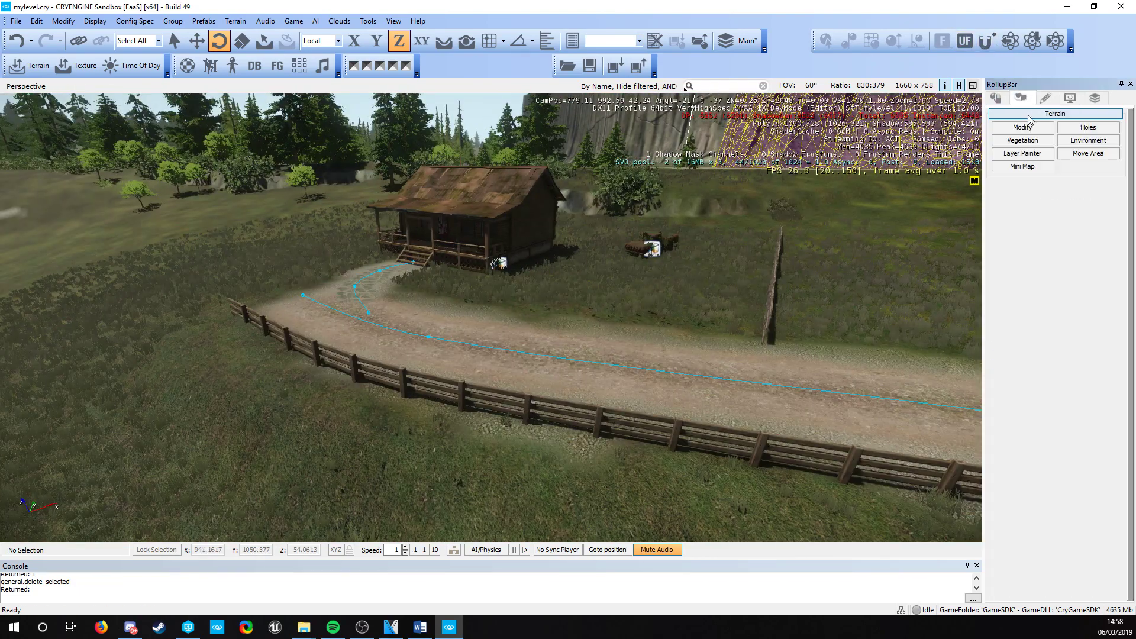
left_click(1034, 143)
left_click(1030, 289)
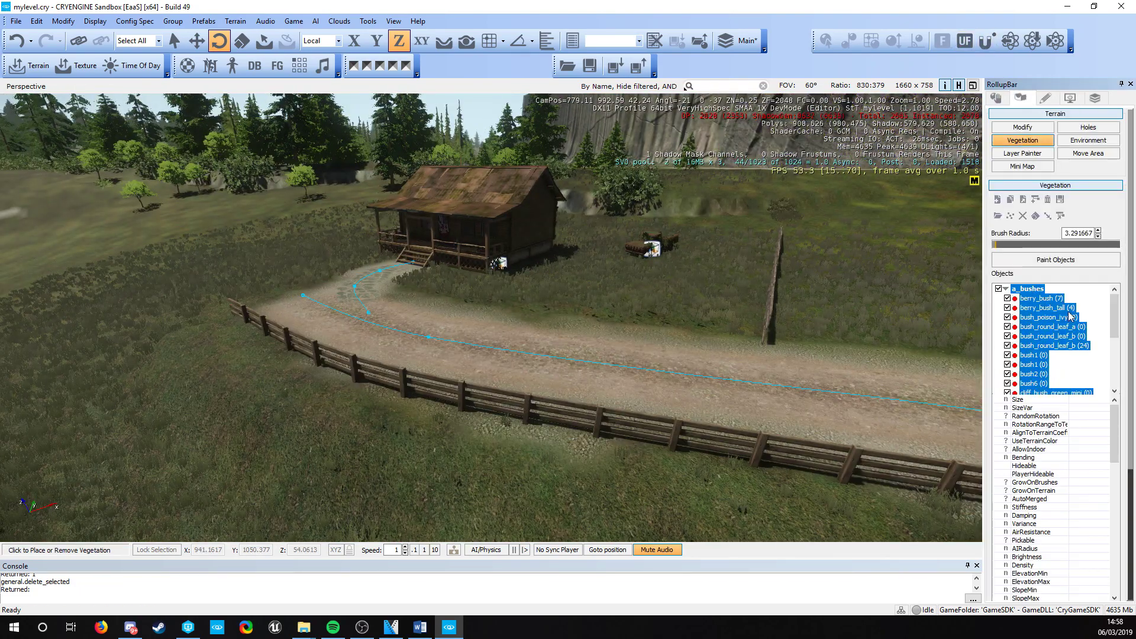
left_click(1057, 318)
left_click(1067, 330)
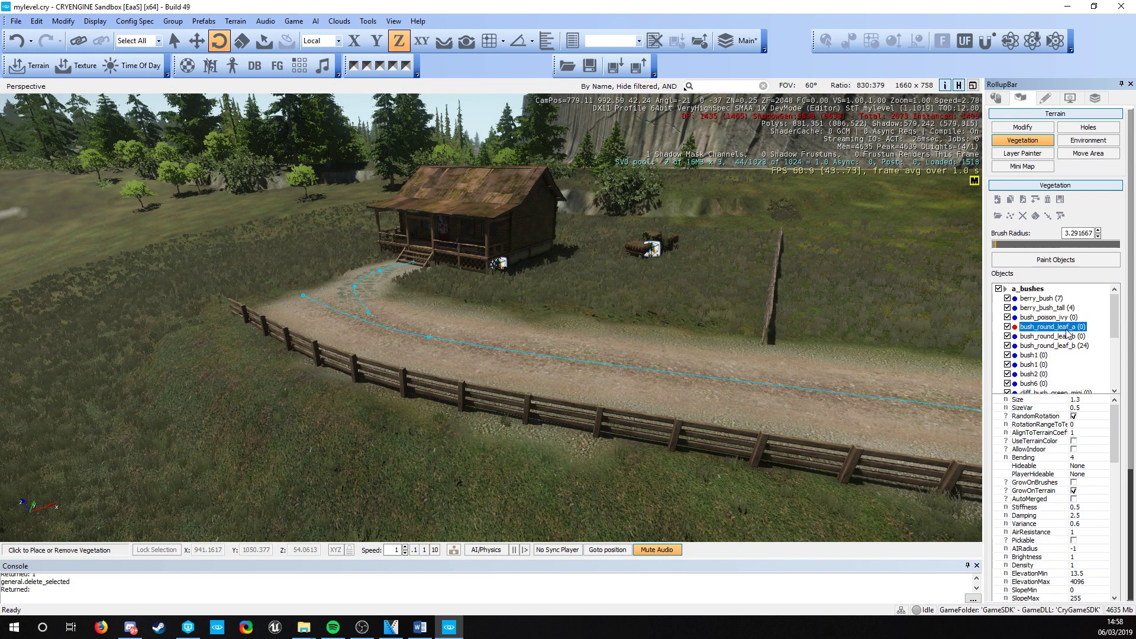
left_click(1029, 258)
left_click(1045, 262)
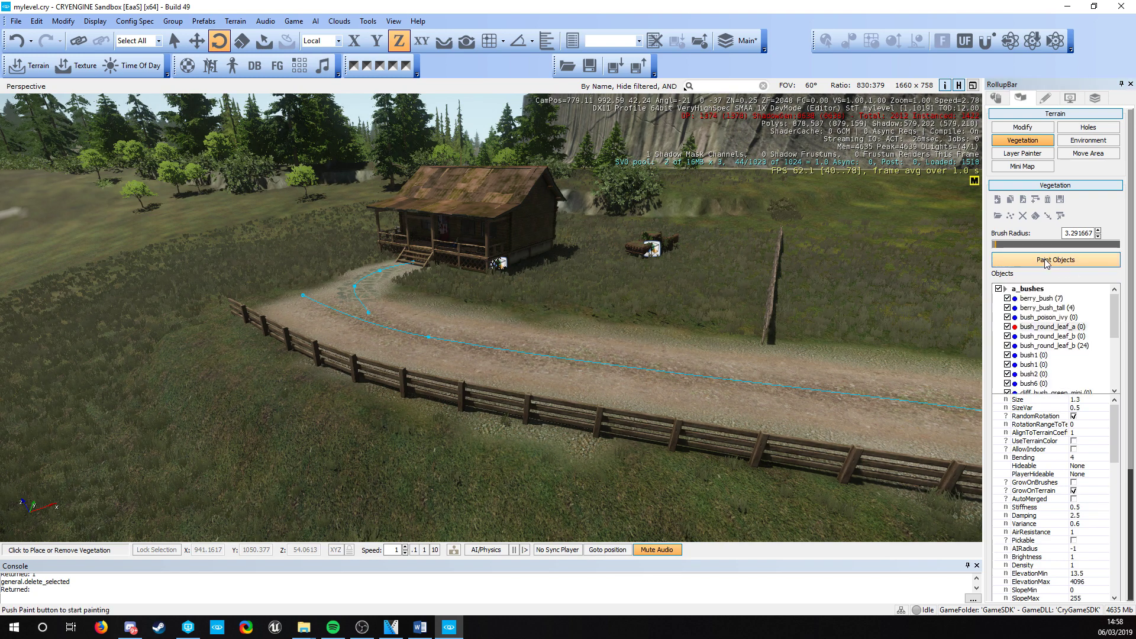
left_click(1018, 261)
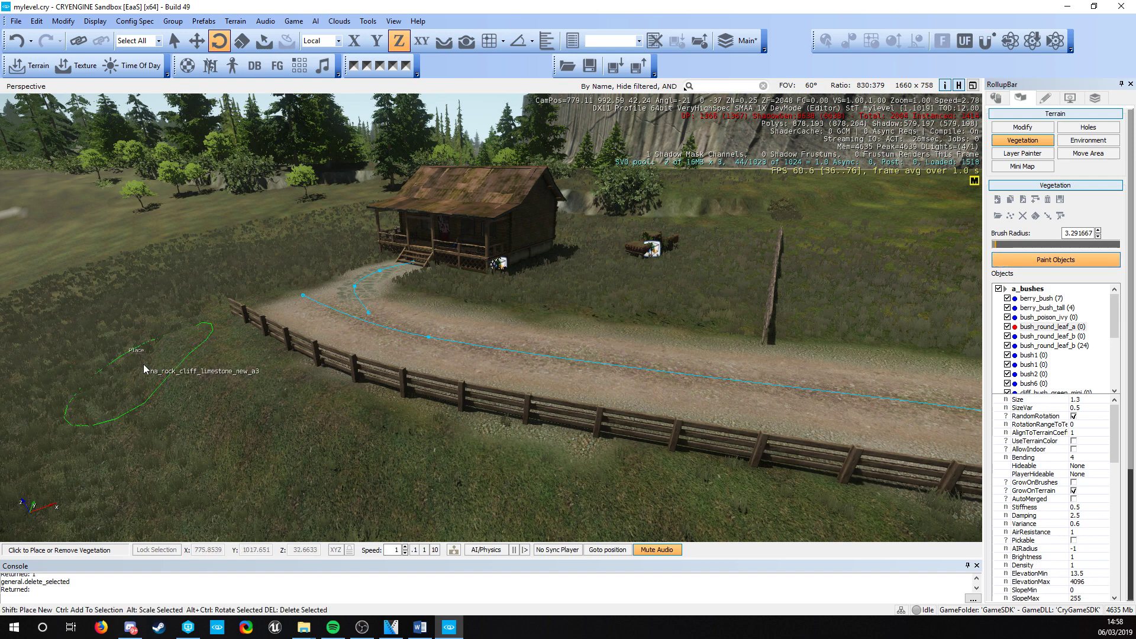
- Paint bush_round_leaf_a bushes on the grass along the outer side of the farm fence
mouse_move(207, 343)
left_mouse_down()
mouse_move(233, 340)
mouse_move(592, 467)
left_mouse_up()
mouse_move(296, 396)
left_mouse_down()
mouse_move(310, 450)
mouse_move(207, 309)
mouse_move(269, 362)
left_mouse_up()
left_click(243, 349)
- Paint bush_round_leaf_a bushes beside the plank fence and the road edge with a brush radius of 1
key("a")
right_click_drag(216, 346, 192, 352)
key("w")
left_click(419, 247)
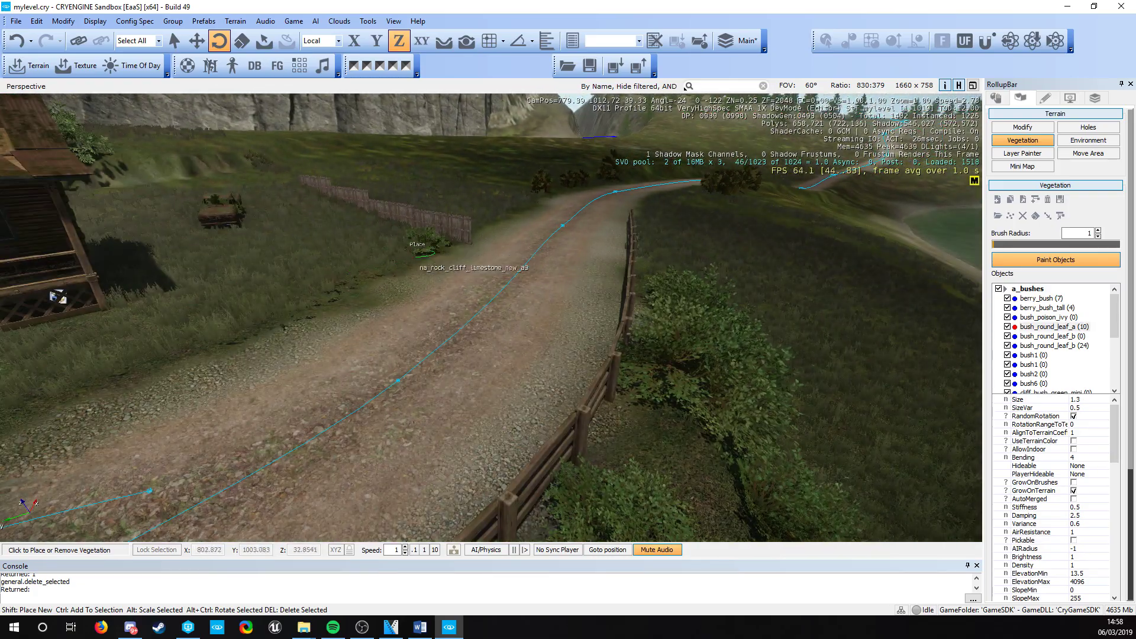
key("d")
mouse_move(417, 253)
right_mouse_down()
mouse_move(402, 264)
mouse_move(507, 353)
right_mouse_up()
left_click(465, 326)
left_click_drag(613, 289, 657, 340)
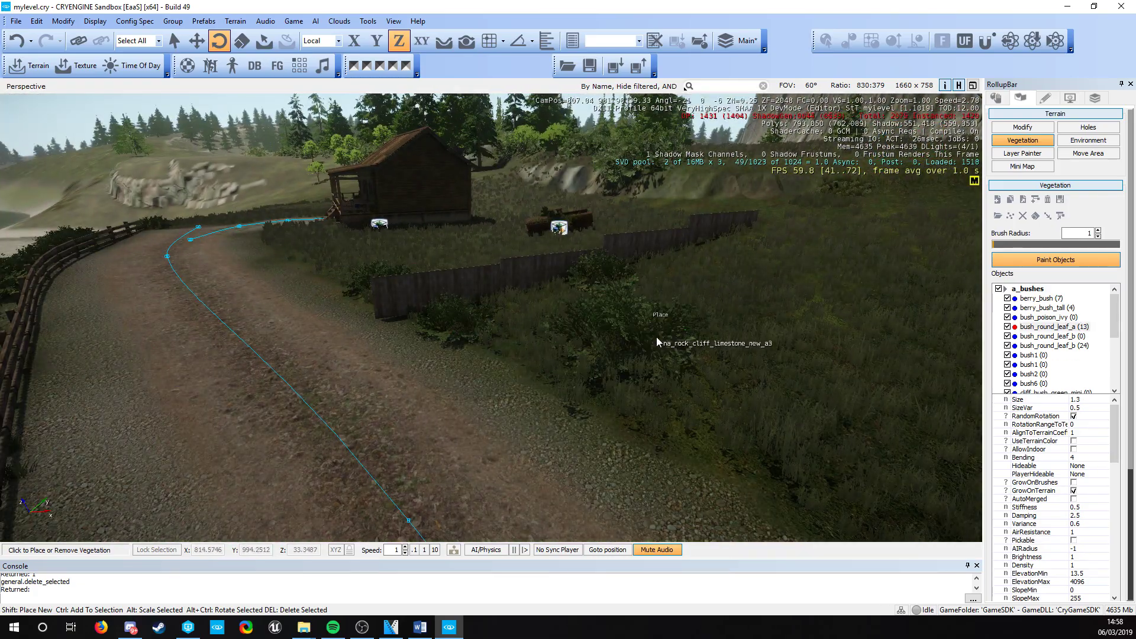
- Place a b_oak_tree_a tree from the a_Trees category on the grass between the cabin and the plank fence
scroll(1101, 352, "down", 2)
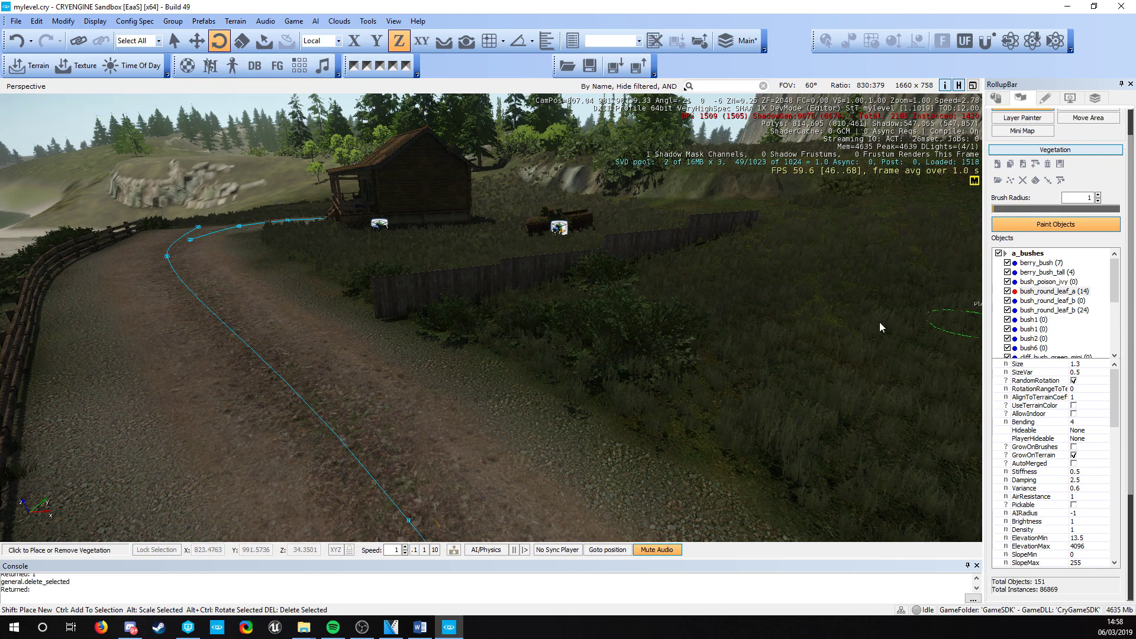
right_click_drag(479, 295, 515, 284)
key("a")
scroll(1052, 245, "up", 2)
left_click(1038, 291)
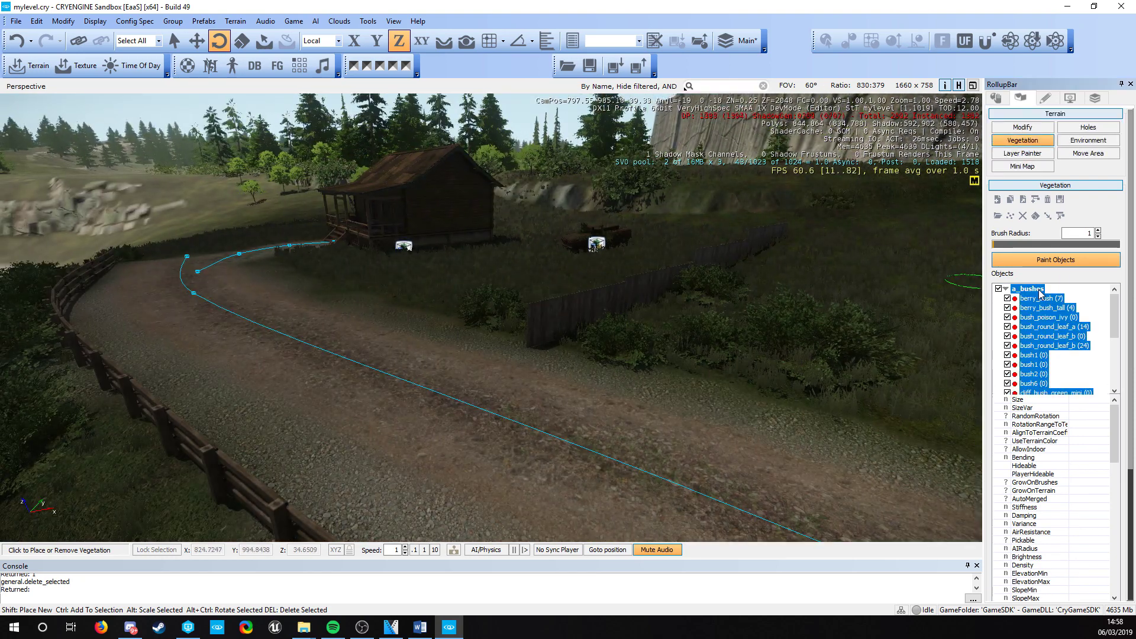
double_click(1039, 290)
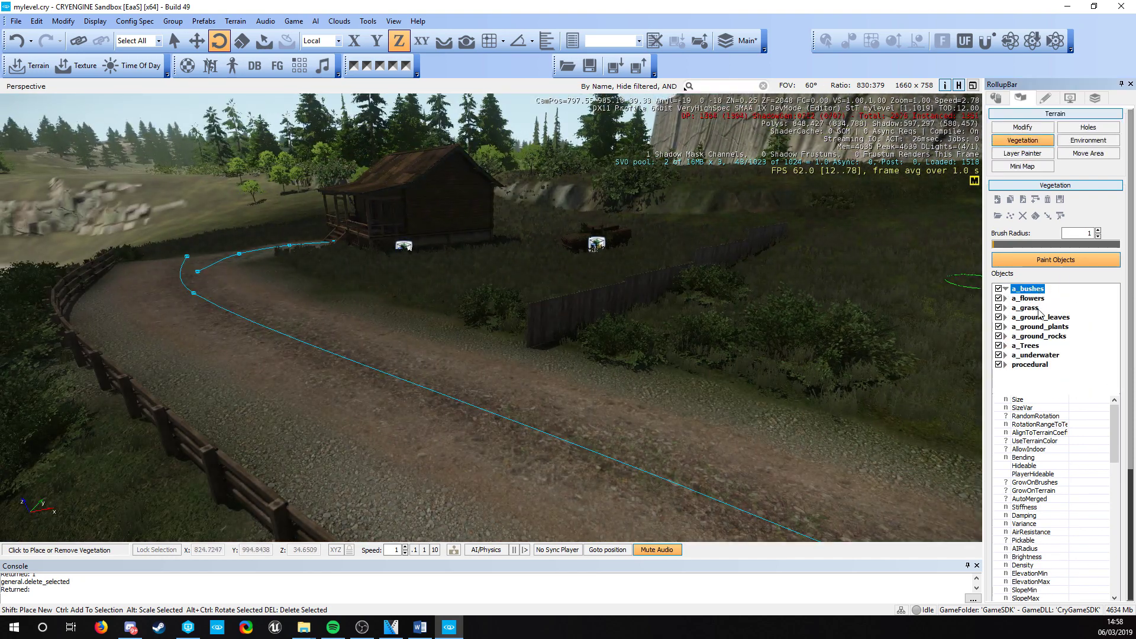
double_click(1033, 347)
left_click(1044, 345)
scroll(1077, 344, "down", 5)
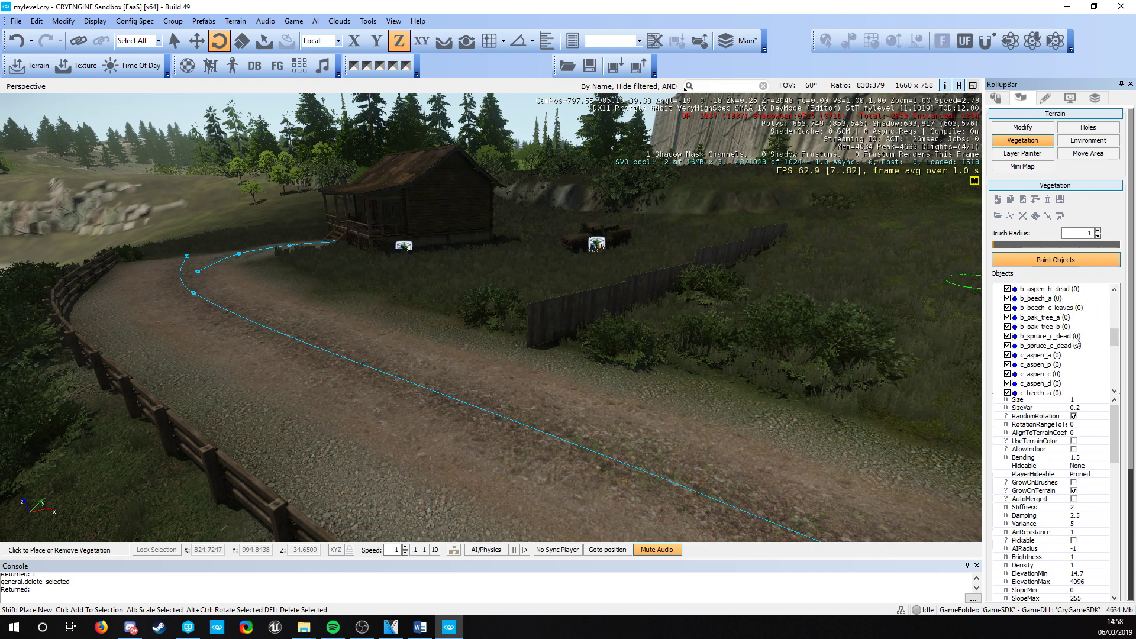
left_click(551, 275)
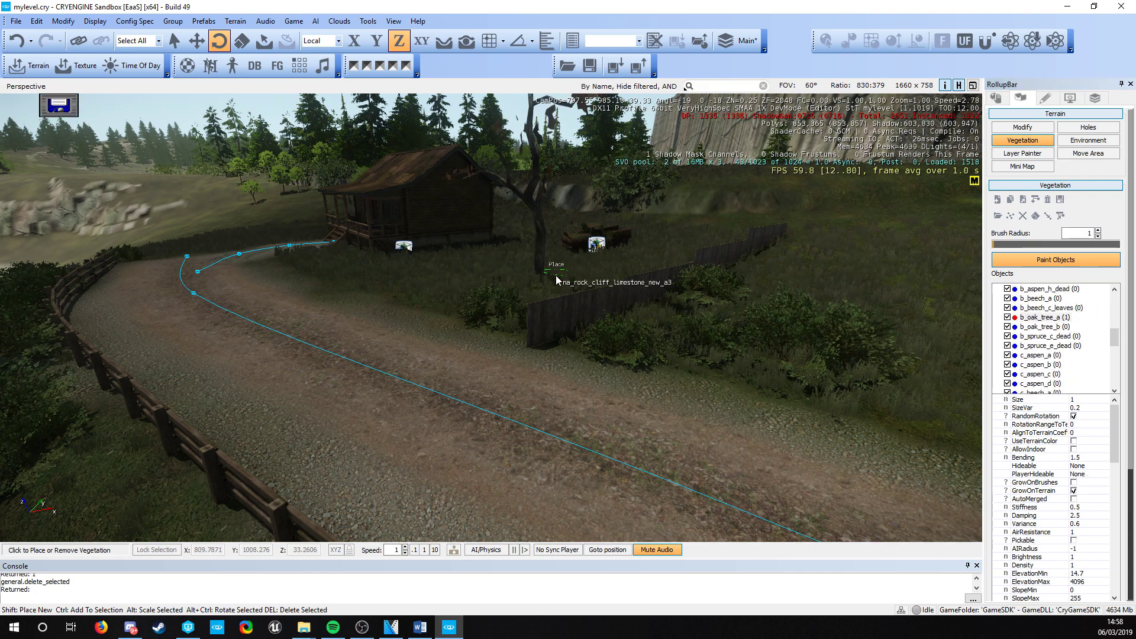
- Place two more b_oak_tree_a trees, one behind the cabin and one on the grass at its far side
right_click_drag(555, 278, 526, 347)
key("s")
key("a")
left_click(496, 315)
key("a")
left_click(284, 304)
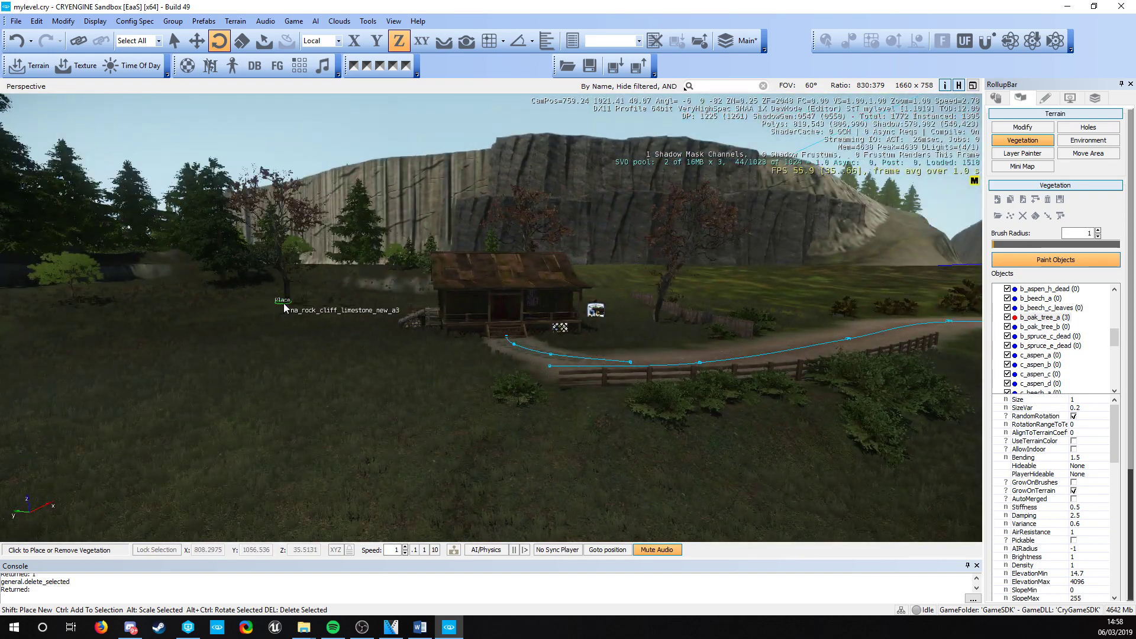
- Paint aster flowers from the a_flowers category on the grass near the road's end by the cabin
key("d")
right_click_drag(236, 334, 241, 335)
scroll(1067, 325, "up", 5)
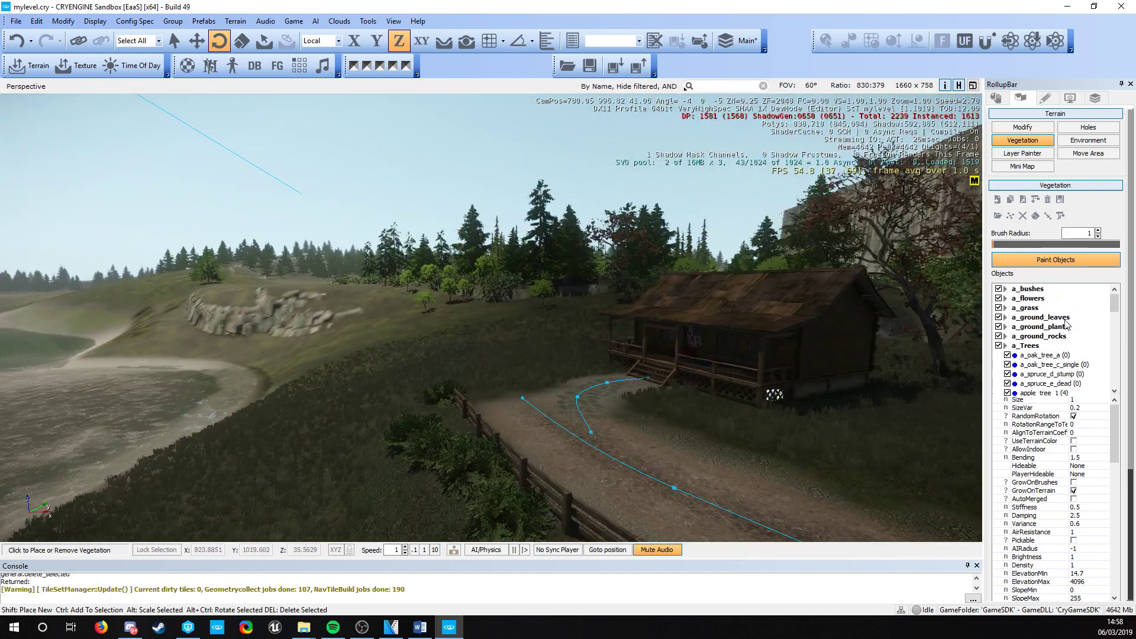
left_click(1037, 301)
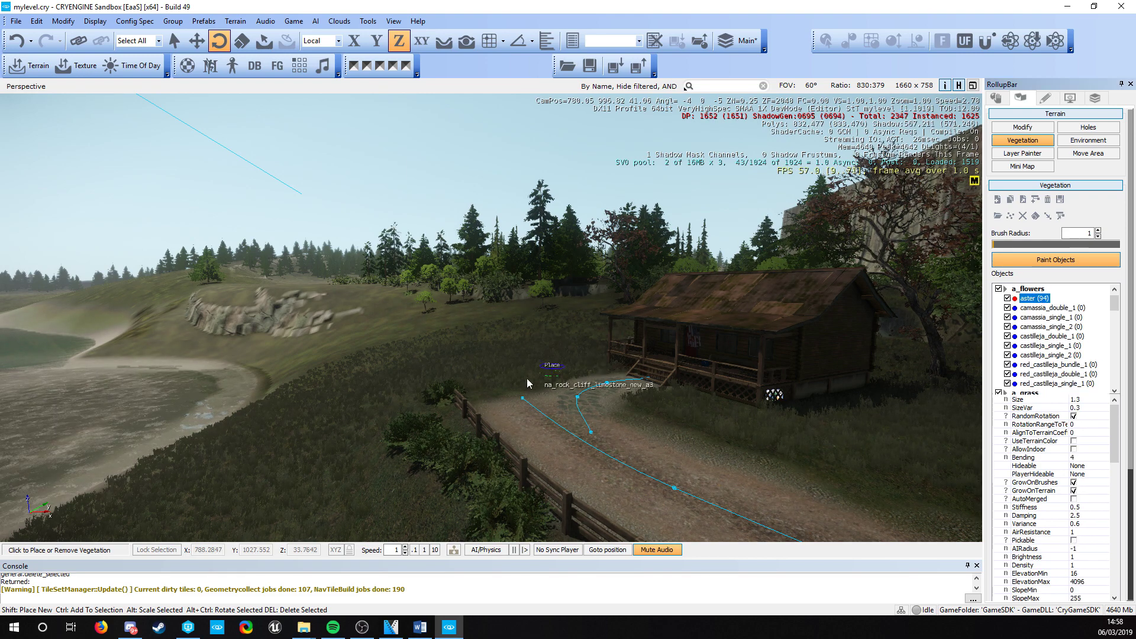
mouse_move(523, 380)
left_mouse_down()
mouse_move(505, 365)
mouse_move(562, 350)
mouse_move(462, 350)
left_mouse_up()
- Paint more aster patches on the grass around the cabin and finish vegetation painting
key("w")
mouse_move(506, 371)
right_mouse_down()
mouse_move(591, 388)
mouse_move(589, 398)
right_mouse_up()
left_click(589, 398)
left_click(612, 353)
left_click(718, 379)
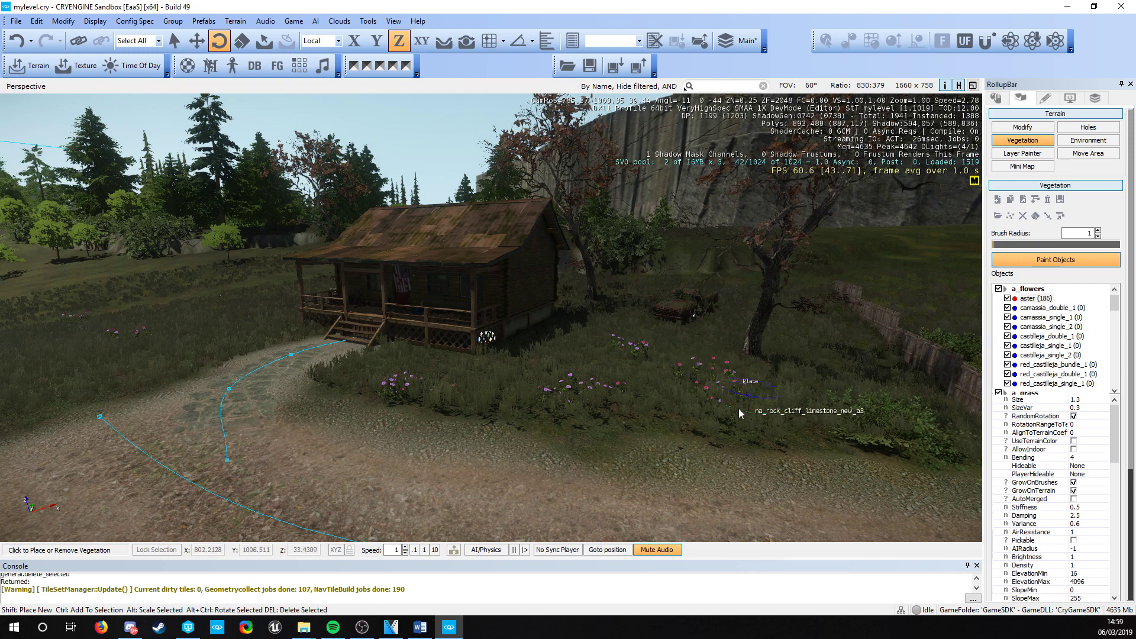
right_click_drag(677, 432, 760, 407)
key("a")
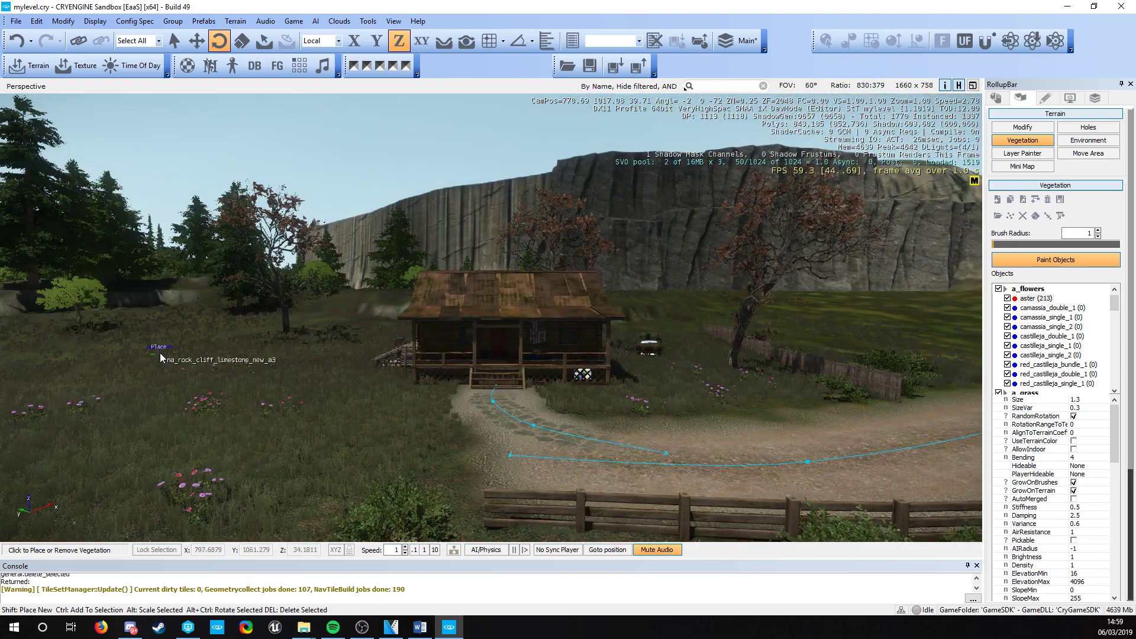
key("Escape")
key("Escape")
- Examine the cabin area from several sides, checking the bushes, trees and flowers around the road and fences
mouse_move(372, 416)
right_mouse_down()
mouse_move(313, 417)
mouse_move(592, 419)
right_mouse_up()
key("a")
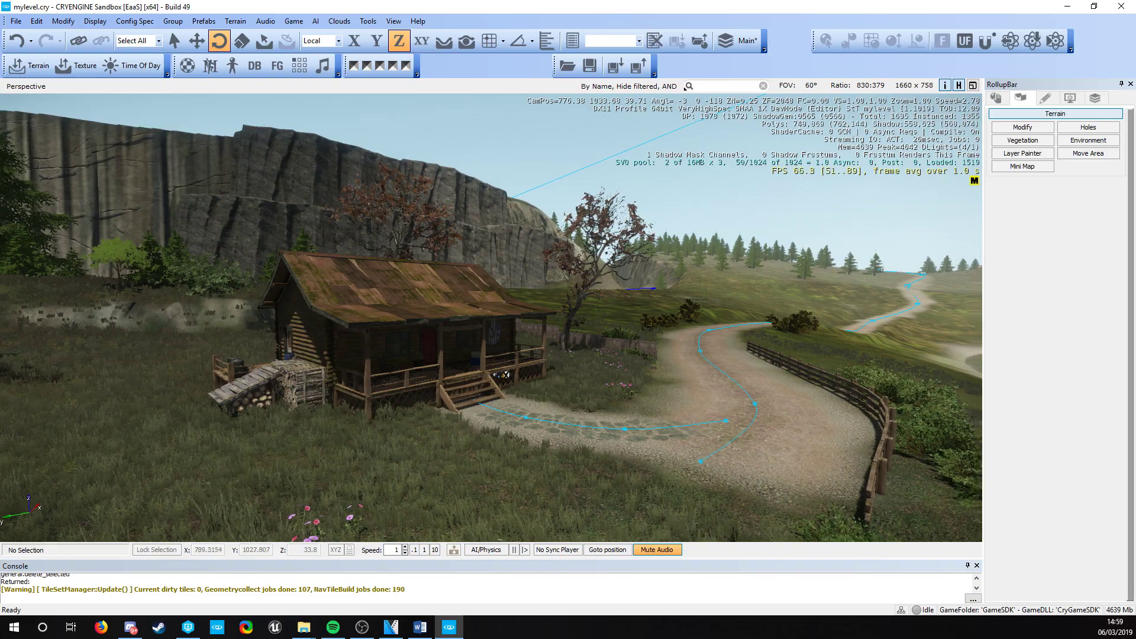
key("d")
right_click_drag(396, 431, 178, 444)
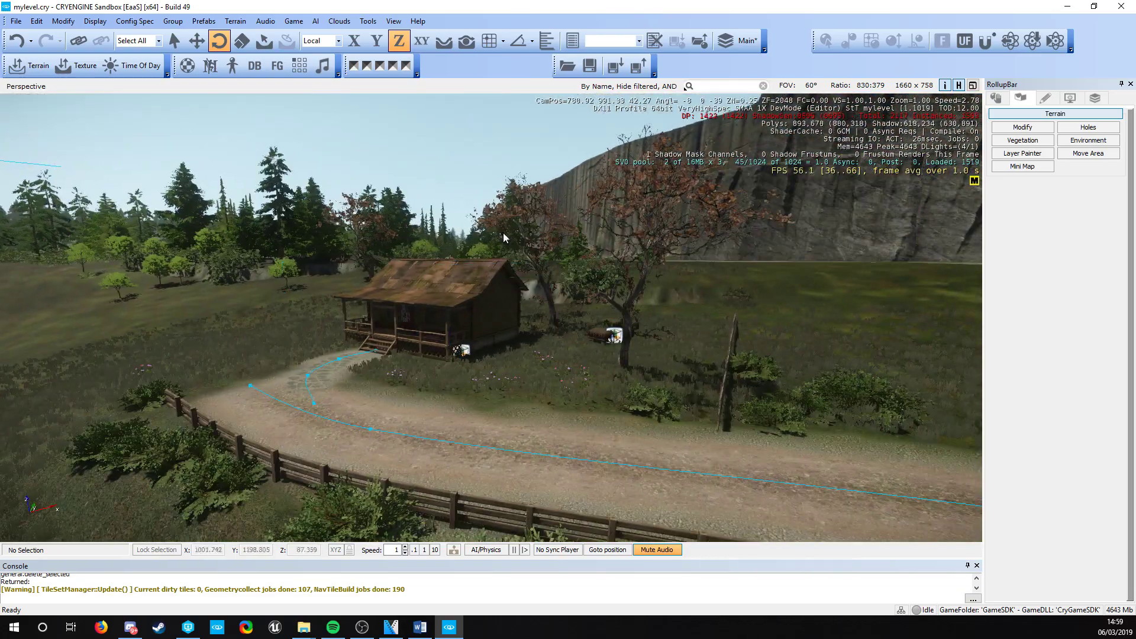
key("a")
mouse_move(527, 291)
right_mouse_down()
mouse_move(639, 296)
mouse_move(514, 303)
right_mouse_up()
key("d")
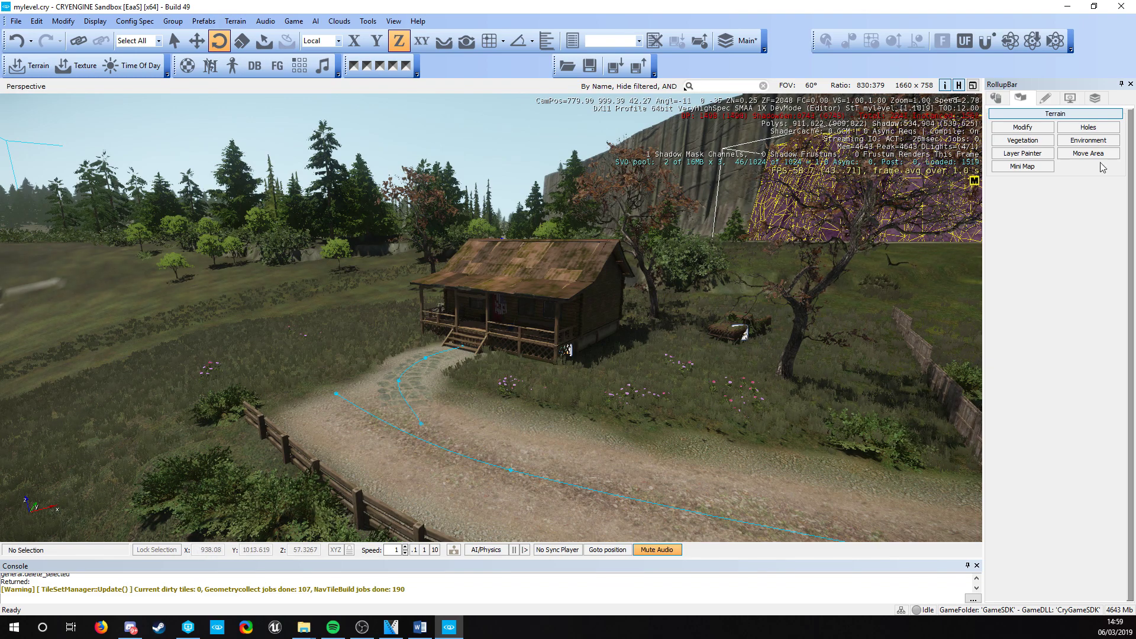
key("s")
key("d")
mouse_move(527, 386)
right_mouse_down()
mouse_move(449, 392)
mouse_move(525, 395)
right_mouse_up()
key("w")
scroll(501, 392, "up", 3)
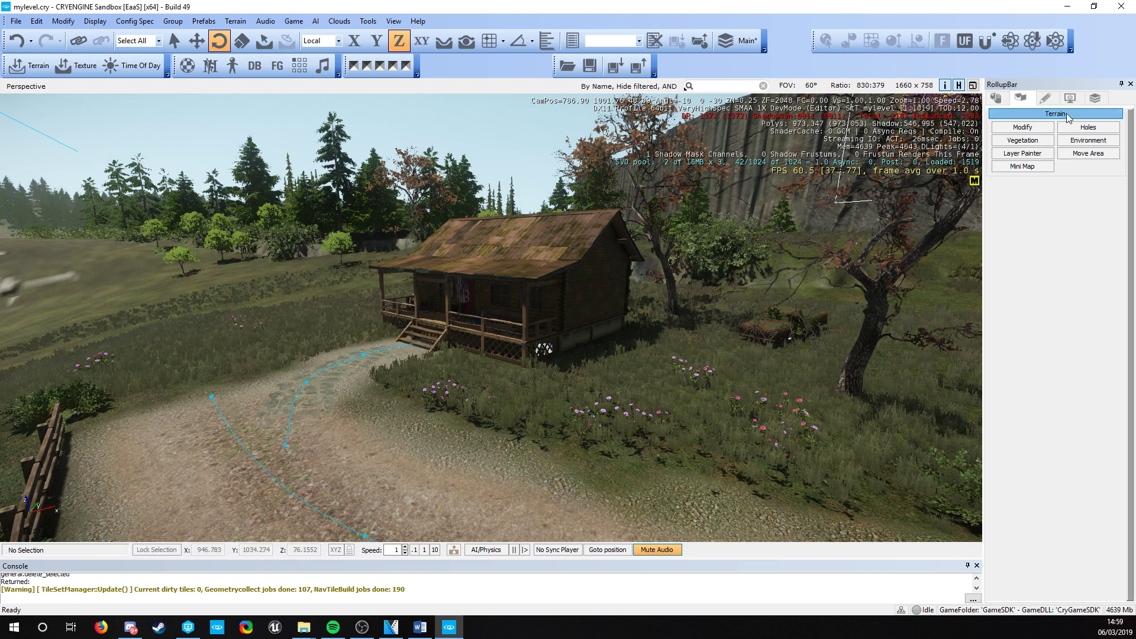
- Place the pigeons_12m_area bird archetype from the animals category on the ground in front of the cabin
left_click(997, 98)
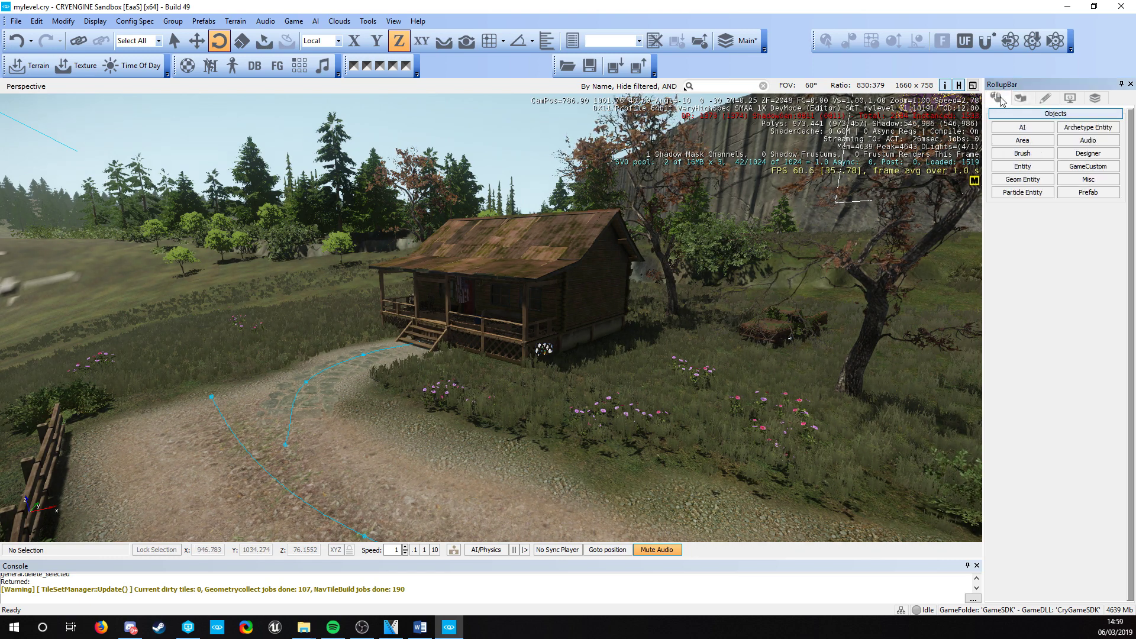
left_click(1085, 128)
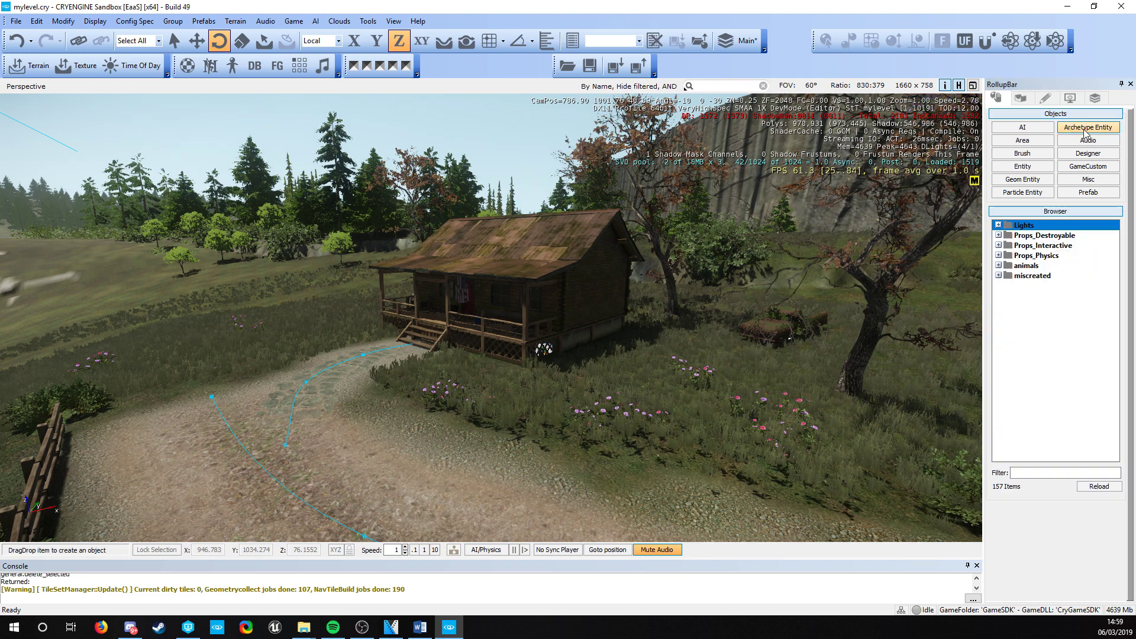
double_click(1003, 268)
scroll(1092, 326, "down", 2)
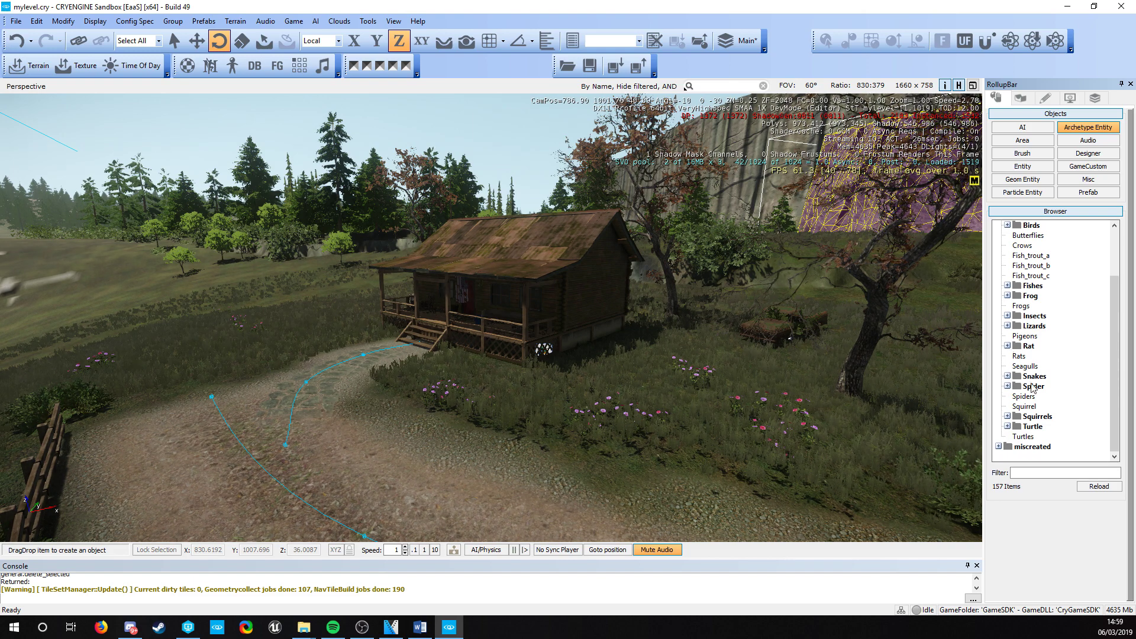
scroll(1046, 368, "up", 2)
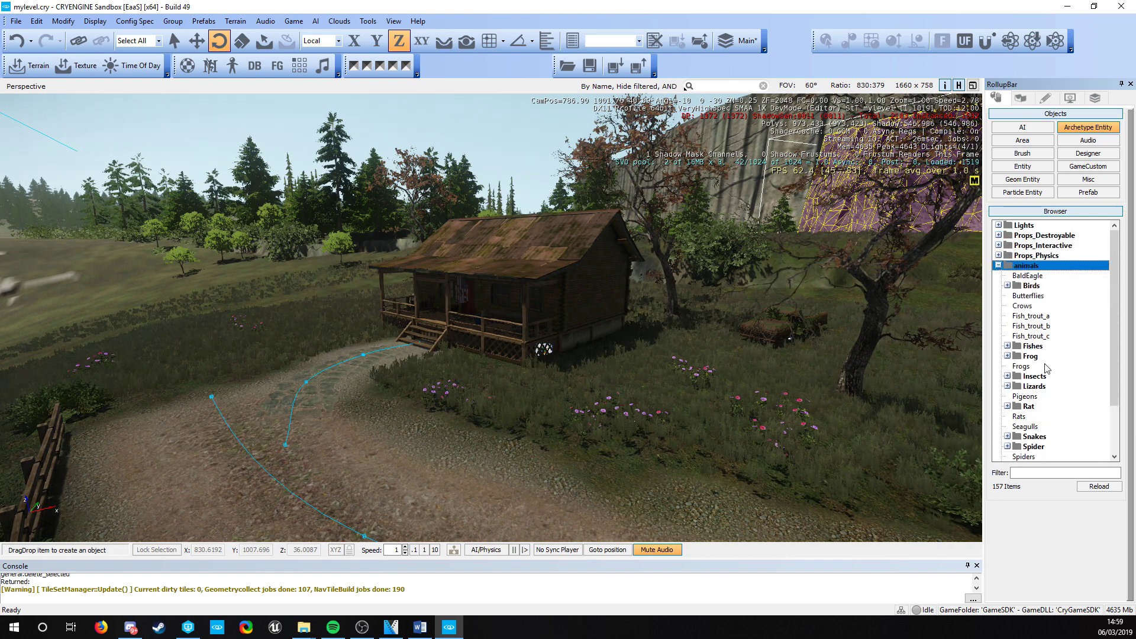
double_click(1013, 285)
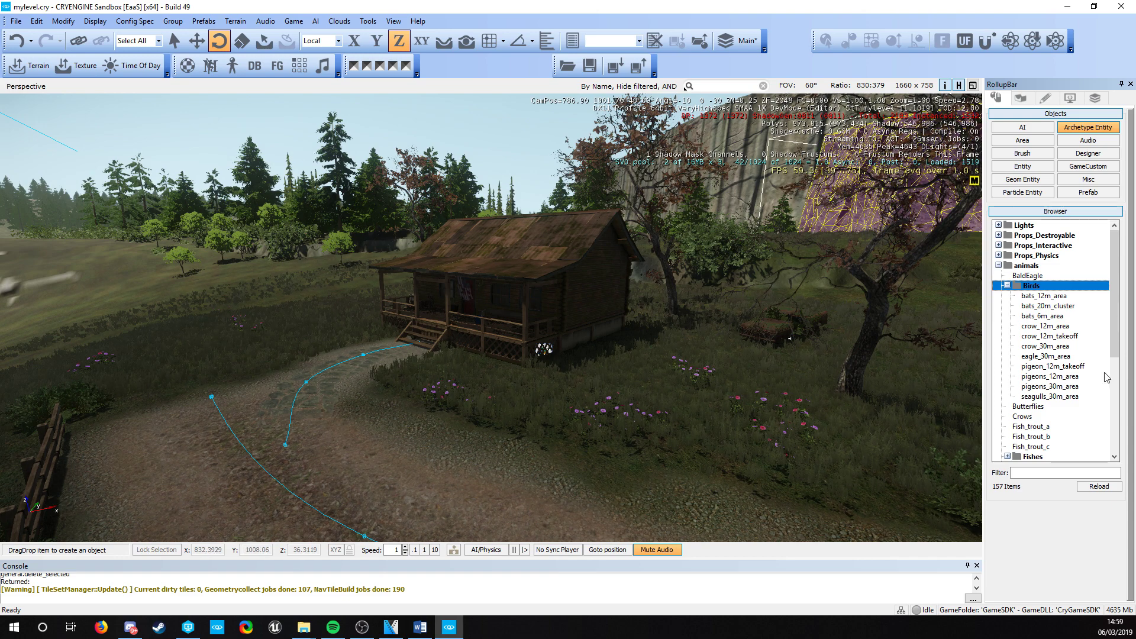
left_click_drag(1059, 376, 456, 426)
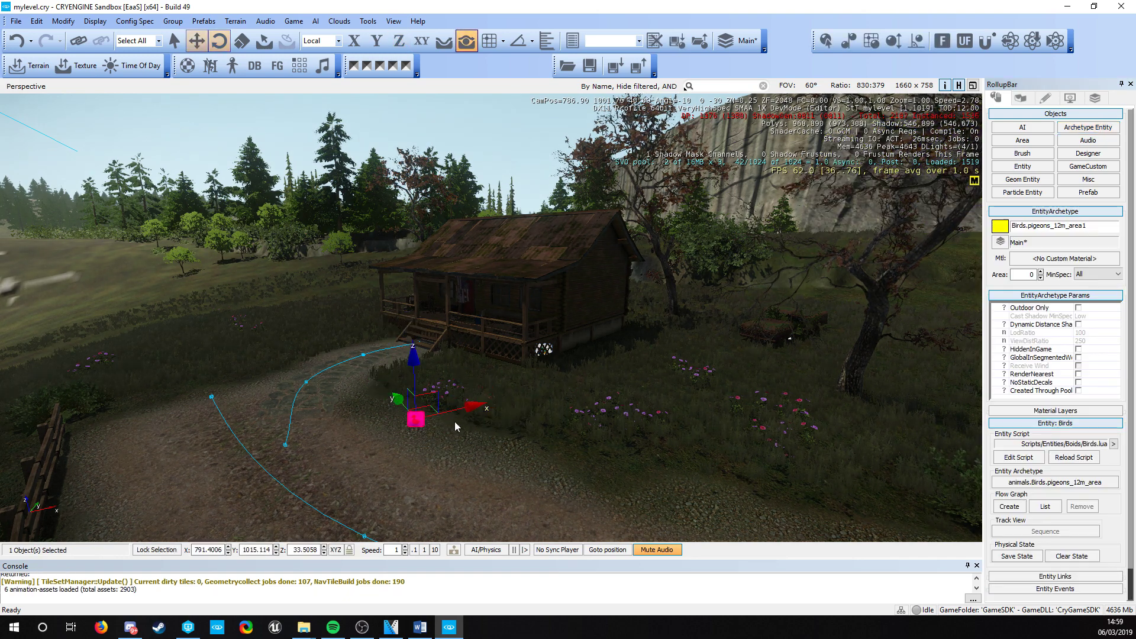
- Raise the pigeon area to about 5.6 m above the ground, check the flying birds around it, and deselect it
left_click_drag(416, 362, 408, 212)
mouse_move(582, 425)
right_mouse_down()
mouse_move(533, 385)
mouse_move(582, 425)
right_mouse_up()
right_click_drag(456, 428, 442, 473)
key("w")
key("s")
key("w")
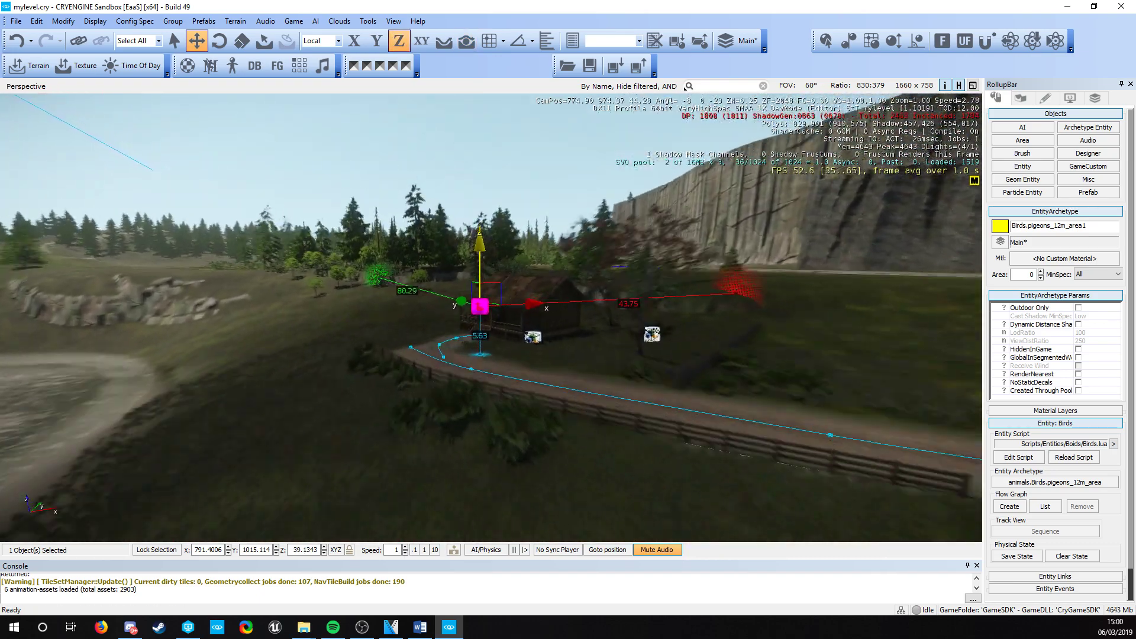
right_click_drag(442, 406, 319, 258)
key("s")
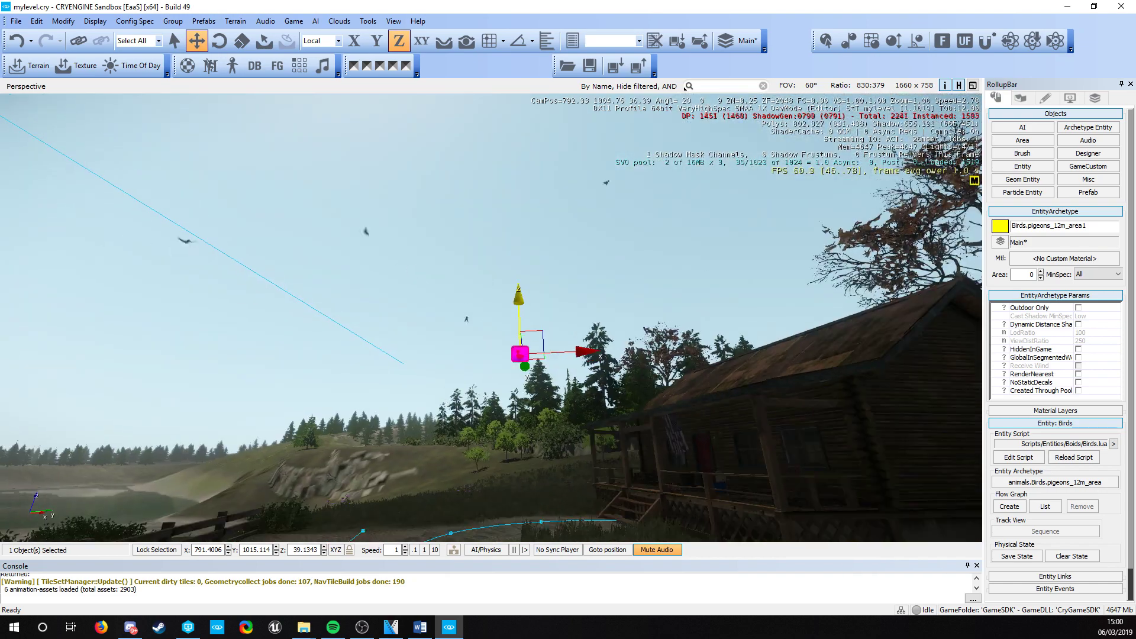
left_click(482, 338)
right_click_drag(483, 337, 556, 337)
right_click_drag(450, 426, 449, 426)
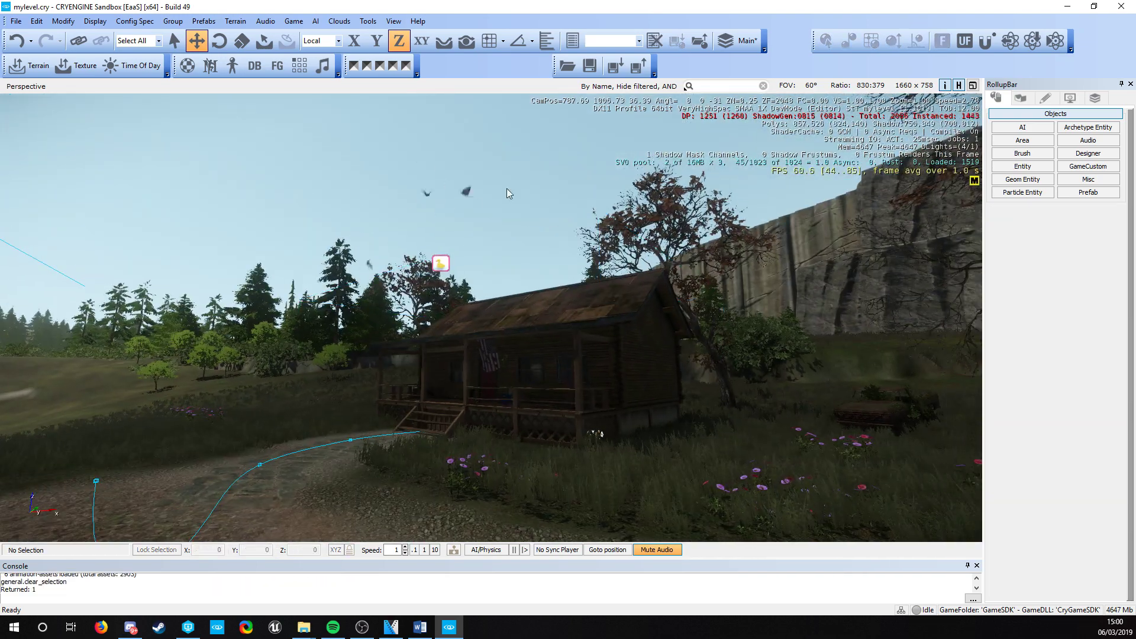
- Place the butterfly_blue insect archetype on the grass and move it among the flowers beside the cabin
left_click(1102, 128)
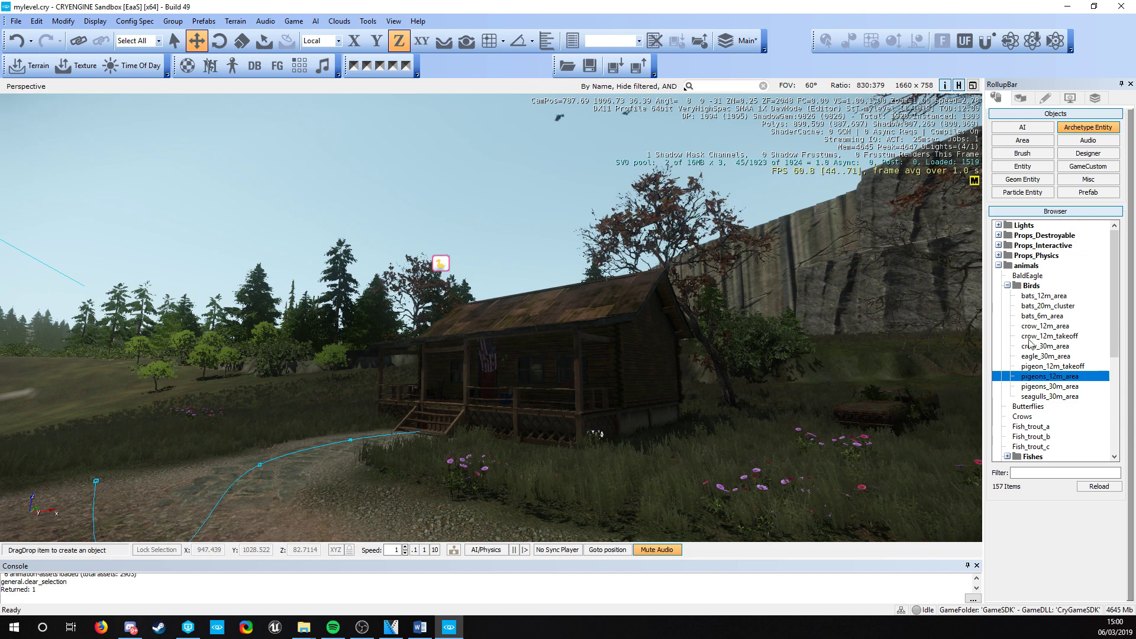
scroll(1043, 401, "down", 4)
left_click(1008, 366)
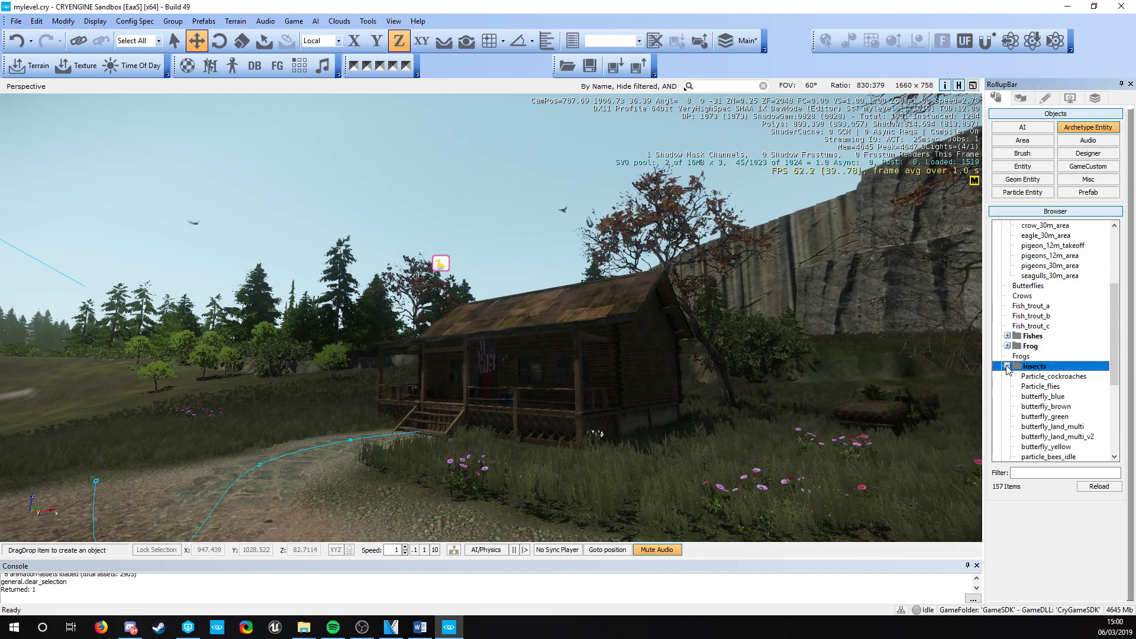
scroll(1047, 331, "down", 3)
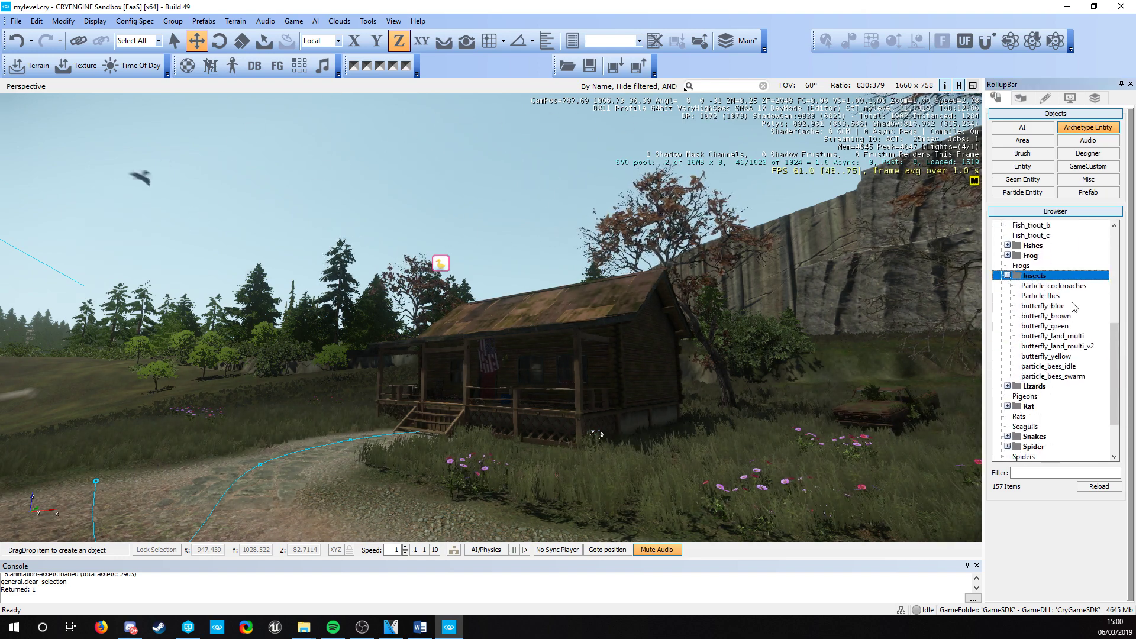
left_click_drag(1053, 305, 504, 488)
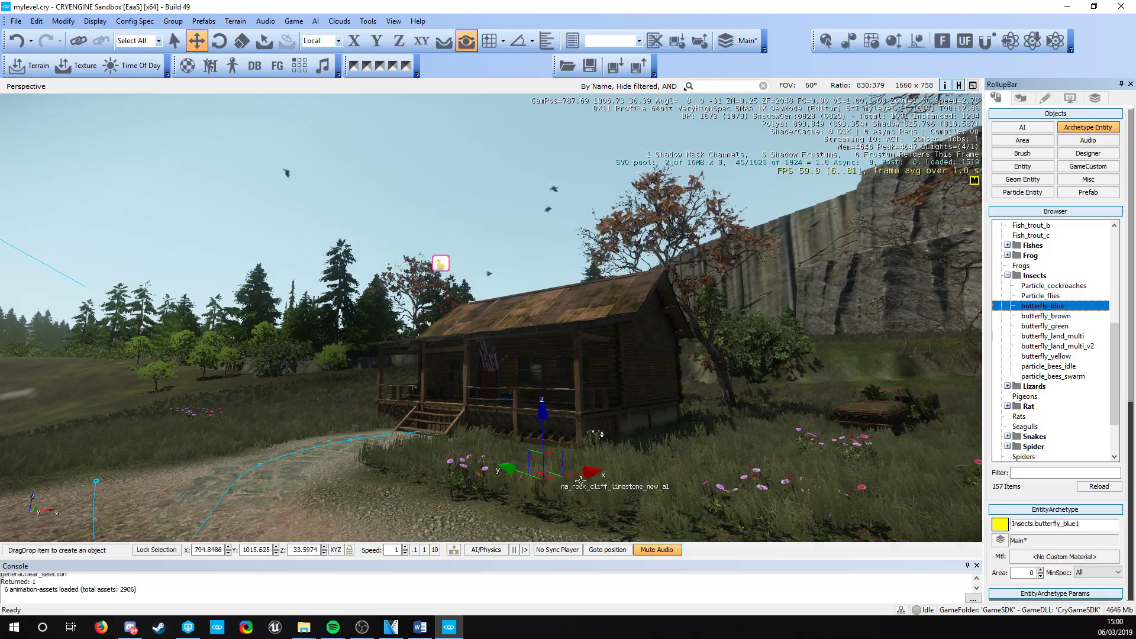
right_click_drag(544, 470, 572, 451)
left_click_drag(572, 451, 507, 442)
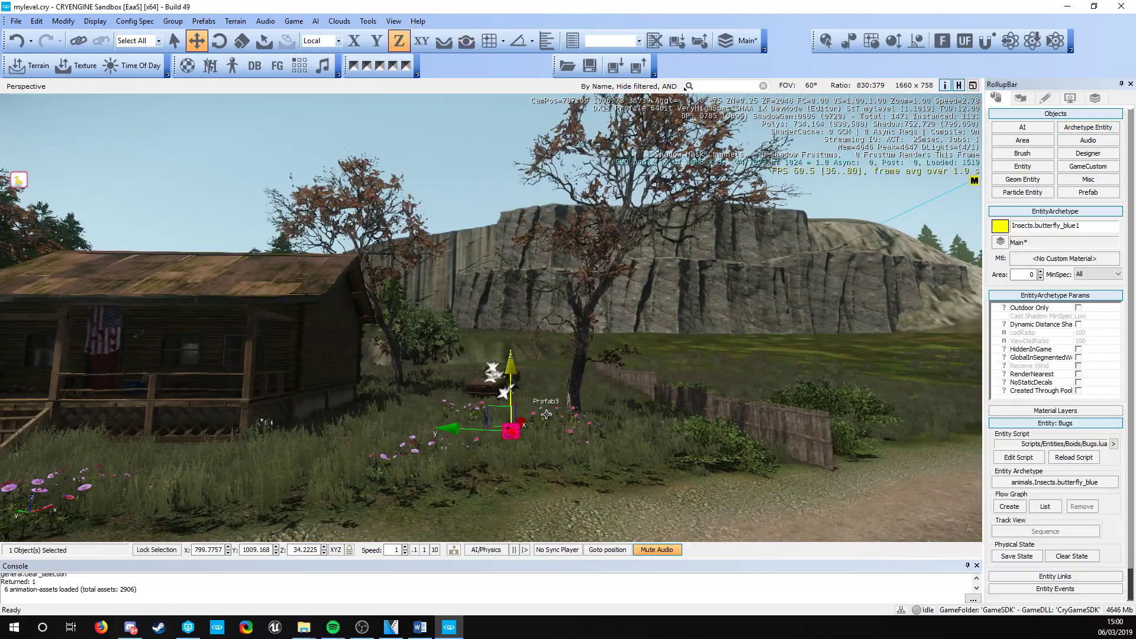
- Examine the butterflies and birds from several sides of the flower patches, road and cabin
key("s")
right_click_drag(546, 414, 331, 503)
key("w")
key("w")
key("s")
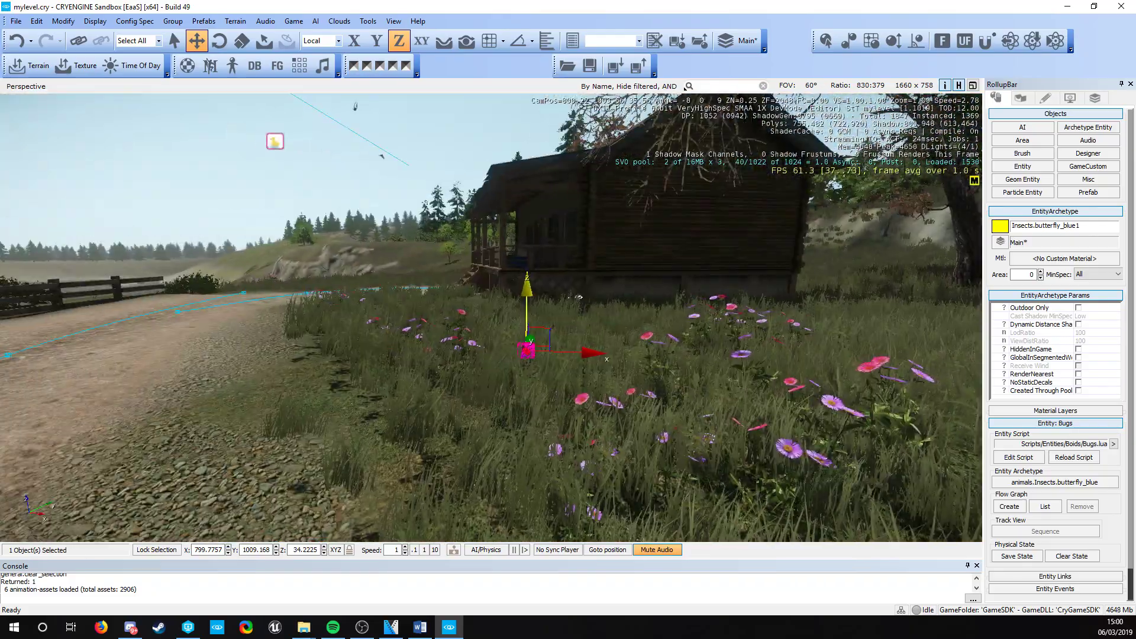
middle_click_drag(579, 298, 583, 455, "alt")
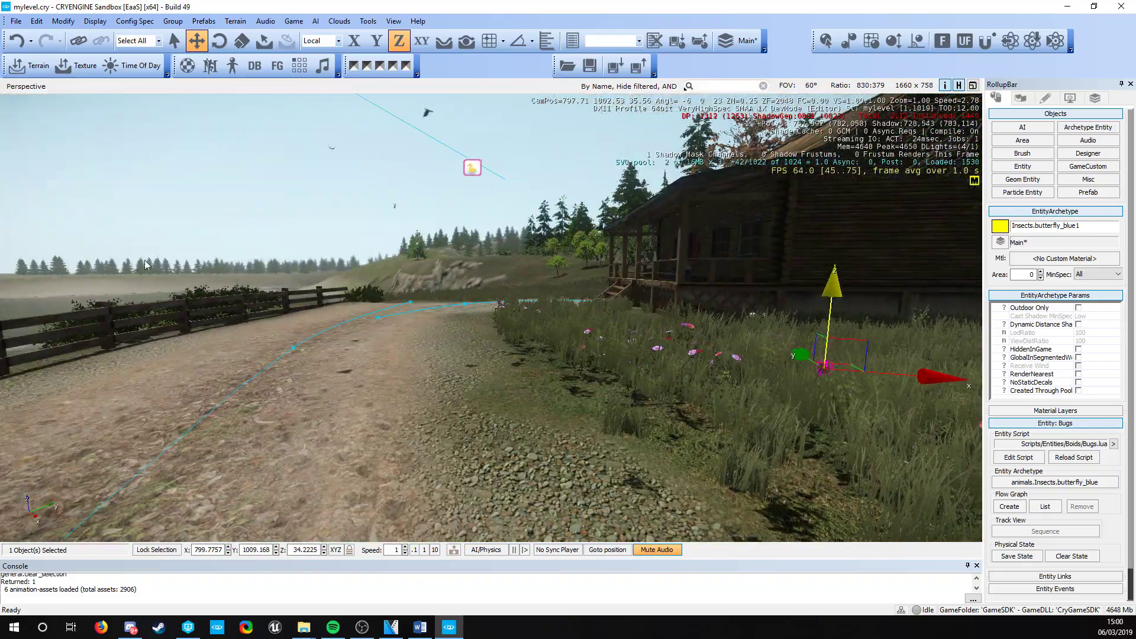
right_click_drag(147, 265, 324, 272)
left_click(430, 310)
key("s")
right_click_drag(431, 310, 498, 315)
key("a")
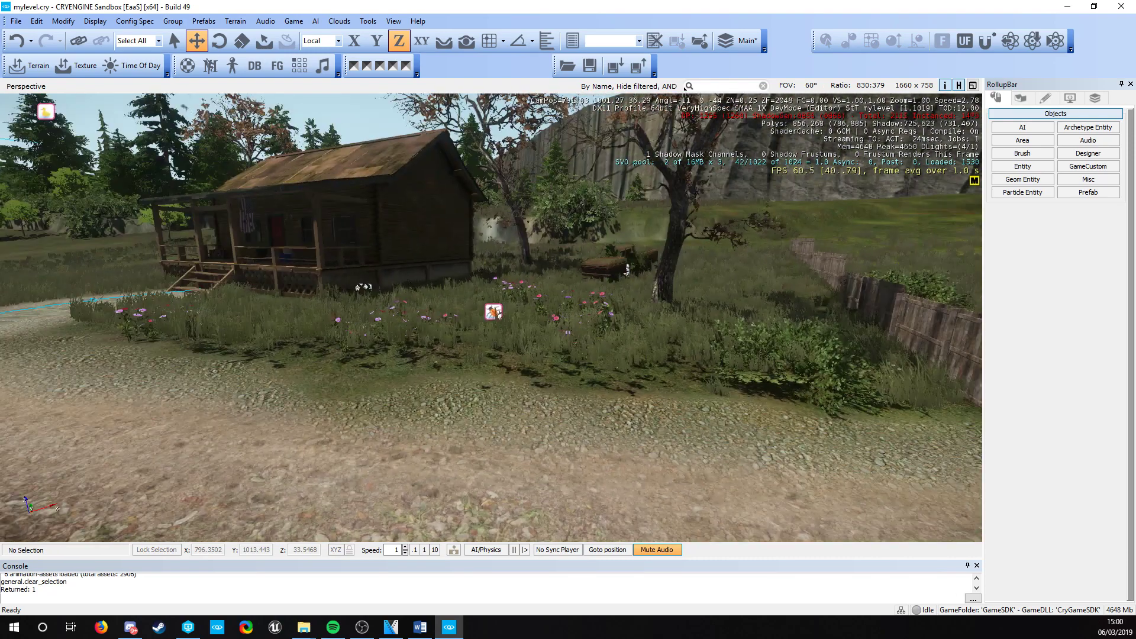
middle_click_drag(627, 269, 900, 272, "alt")
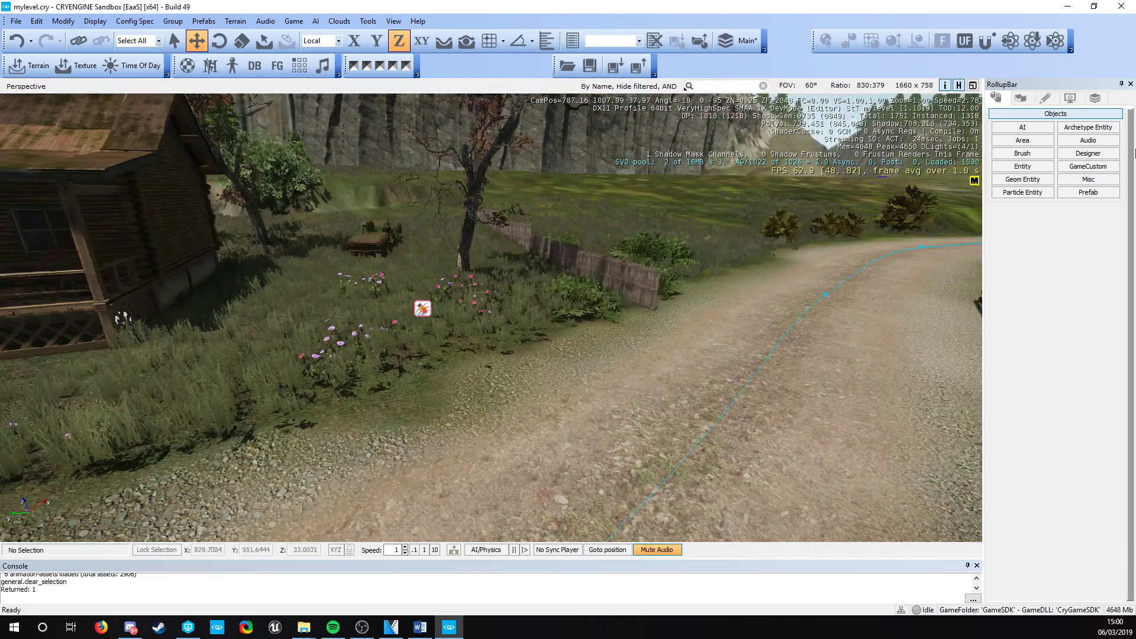
- Find the squirrel archetypes and place squirrels_6m_area on the road in front of the cabin
left_click(1096, 128)
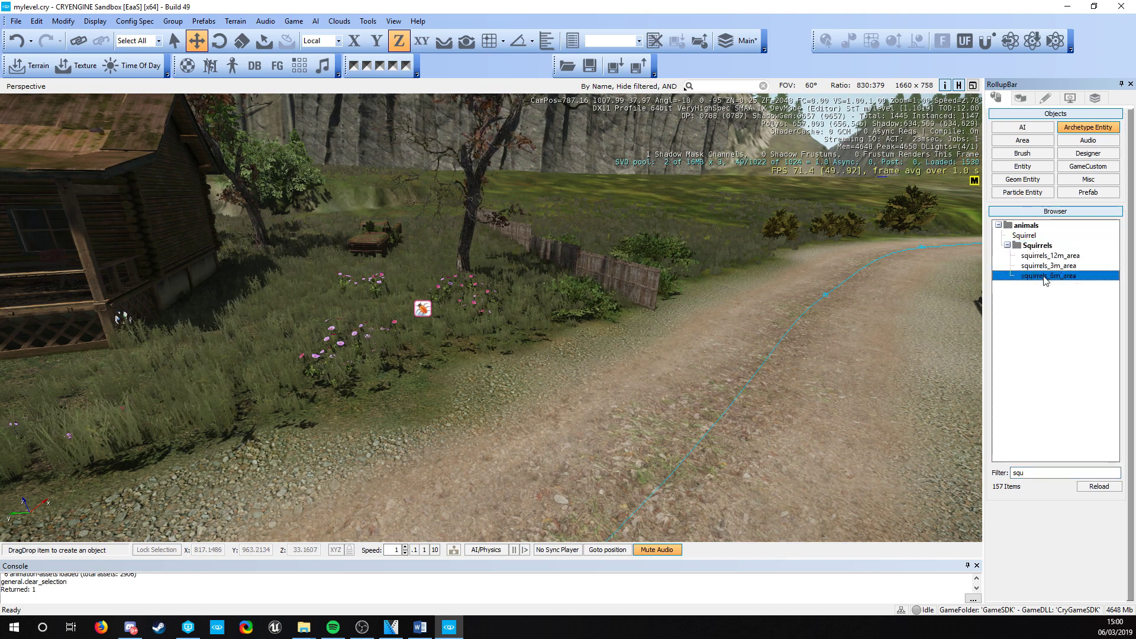
left_click_drag(1044, 276, 603, 419)
key("s")
right_click_drag(604, 419, 713, 492)
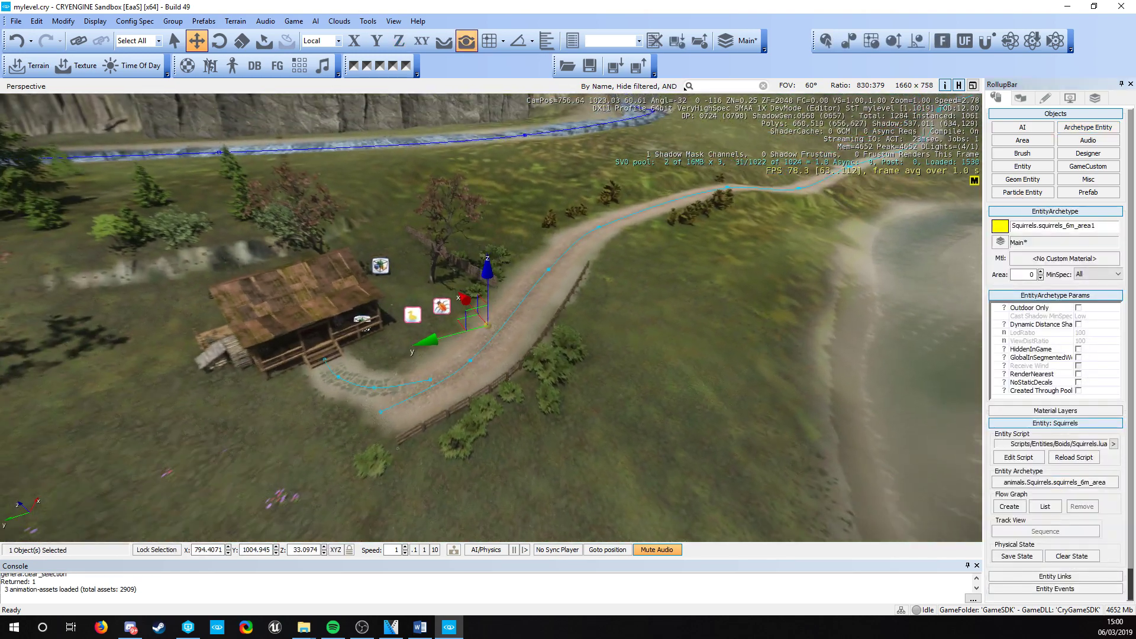
key("w")
right_click_drag(491, 317, 594, 415)
key("s")
left_click(594, 421)
key("s")
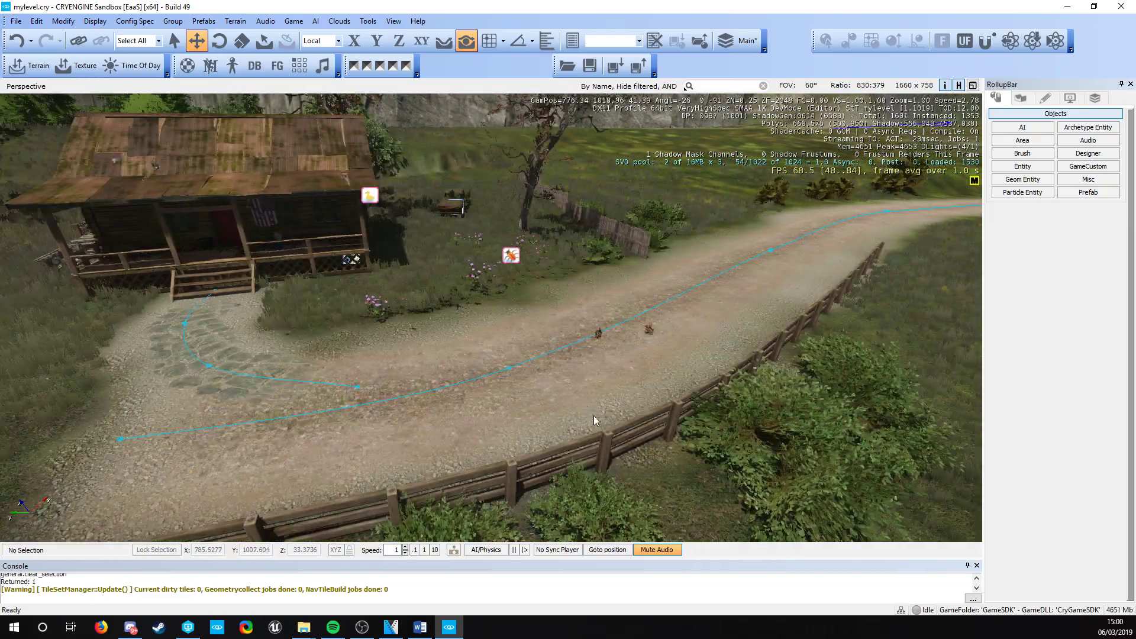
- Examine the squirrels on the road and the ground behind the cabin up to the bare, stretched bank
key("a")
right_click_drag(526, 381, 603, 373)
key("d")
key("s")
key("w")
key("a")
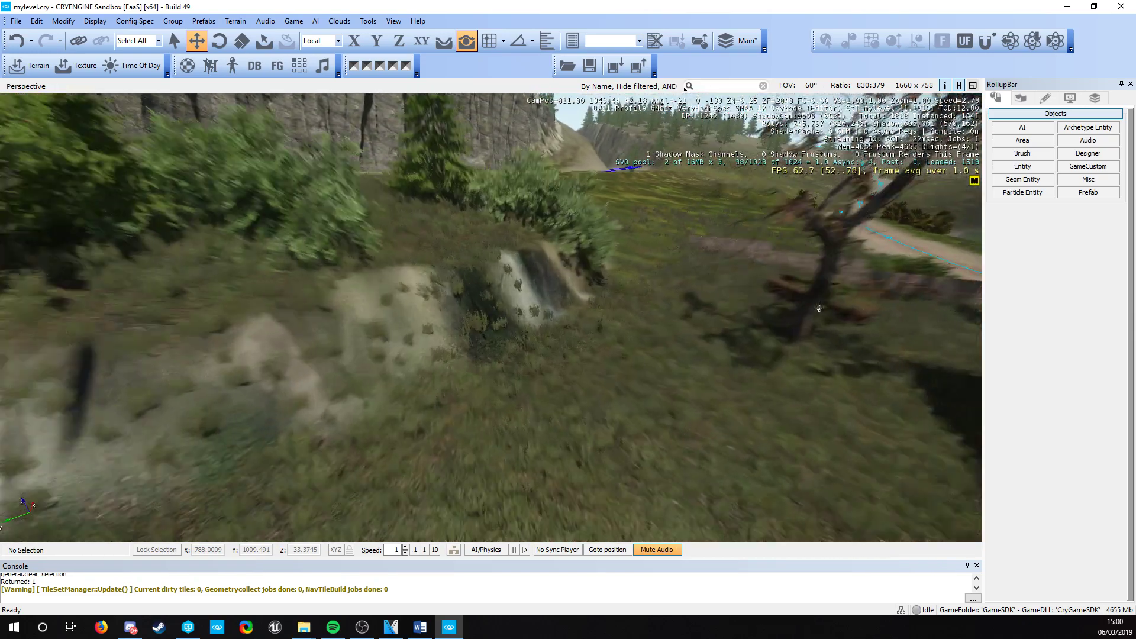
right_click_drag(606, 239, 519, 282)
key("d")
key("s")
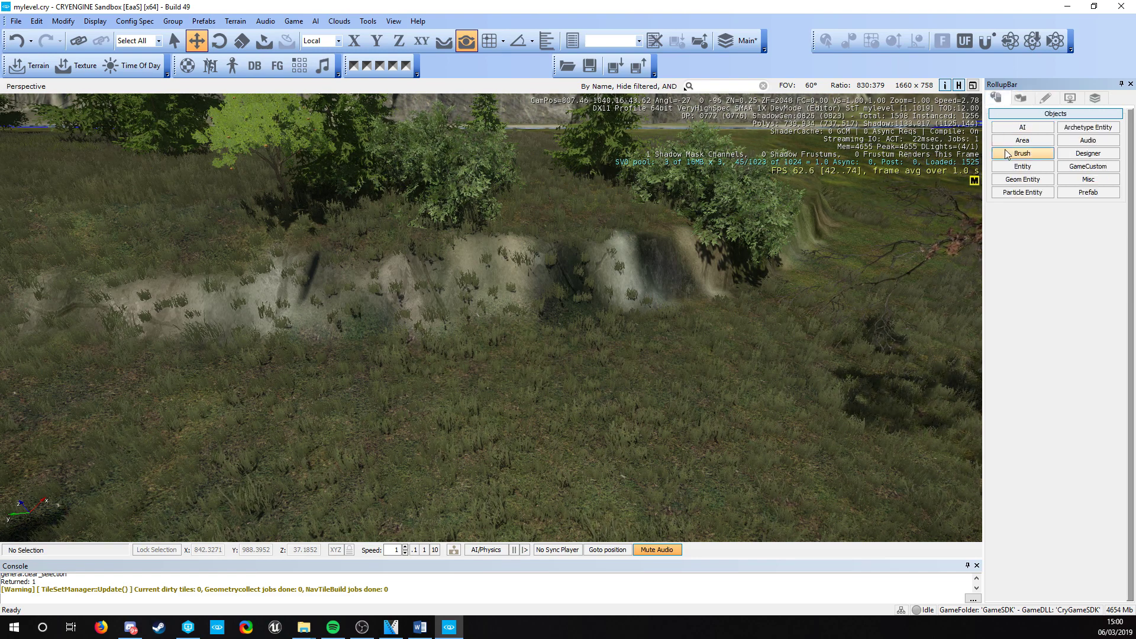
- Find the rock_br brushes and place rock_bridge_middle against the bare bank behind the cabin
left_click(1007, 154)
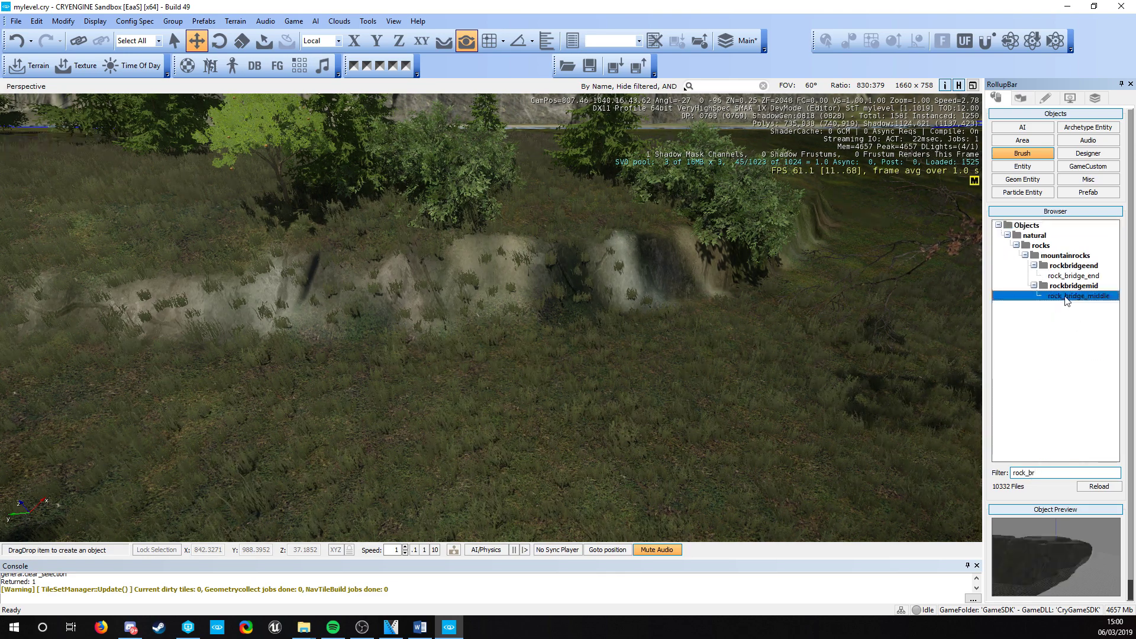
left_click_drag(1040, 302, 320, 335)
key("a")
right_click_drag(319, 334, 383, 342)
left_click(369, 334)
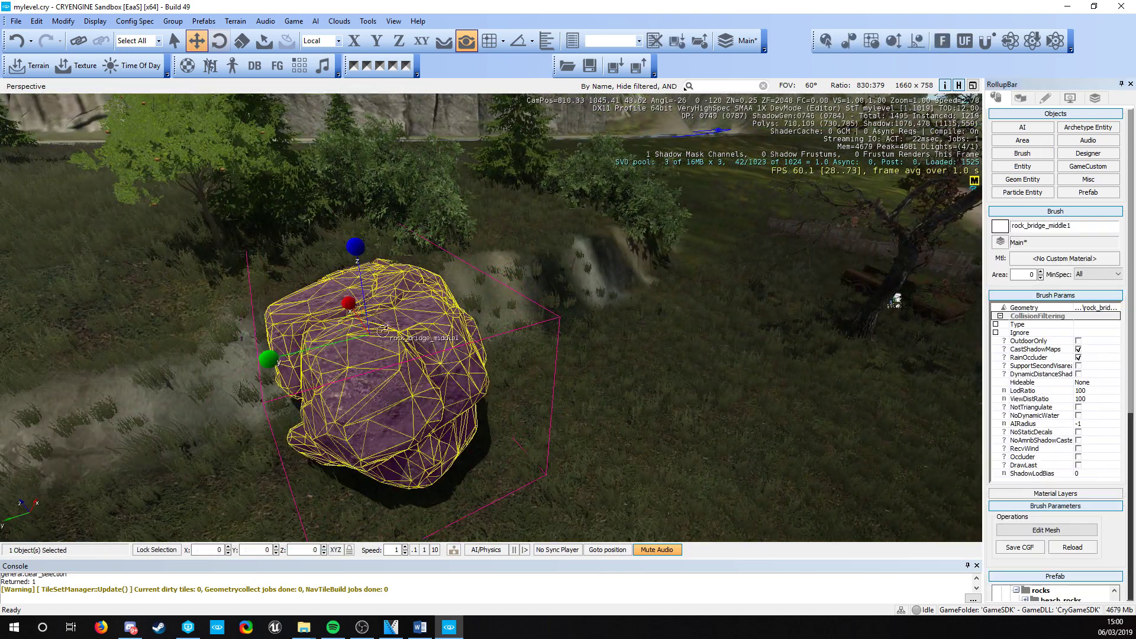
- Rotate the rock about its vertical axis so that its long side runs along the bank
key("3")
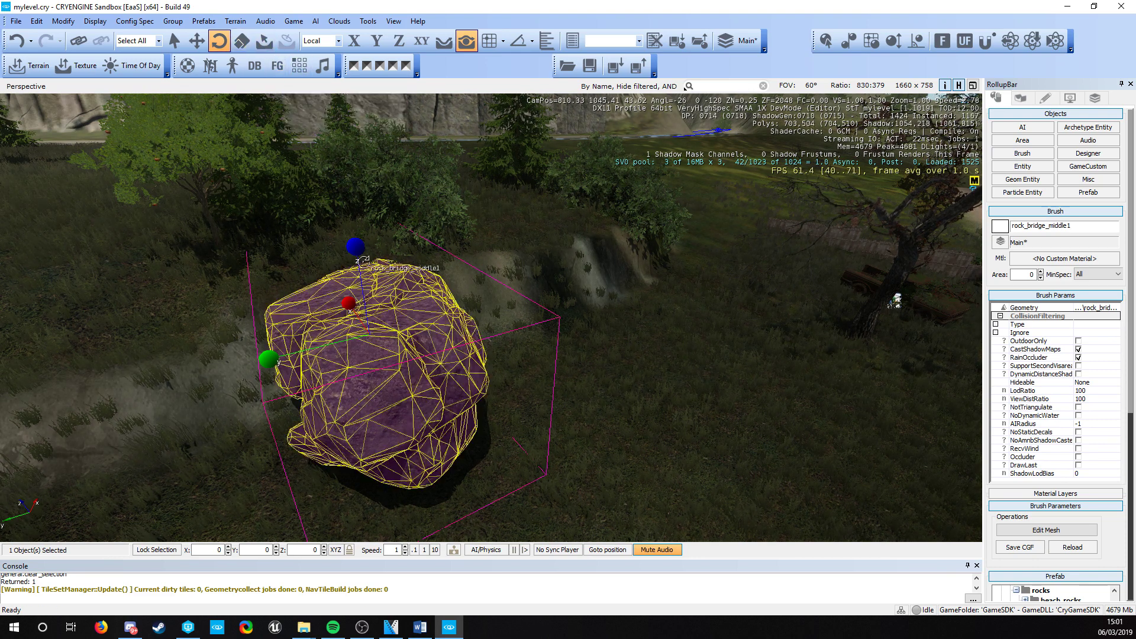
mouse_move(363, 294)
left_mouse_down()
mouse_move(380, 343)
mouse_move(378, 326)
left_mouse_up()
key("1")
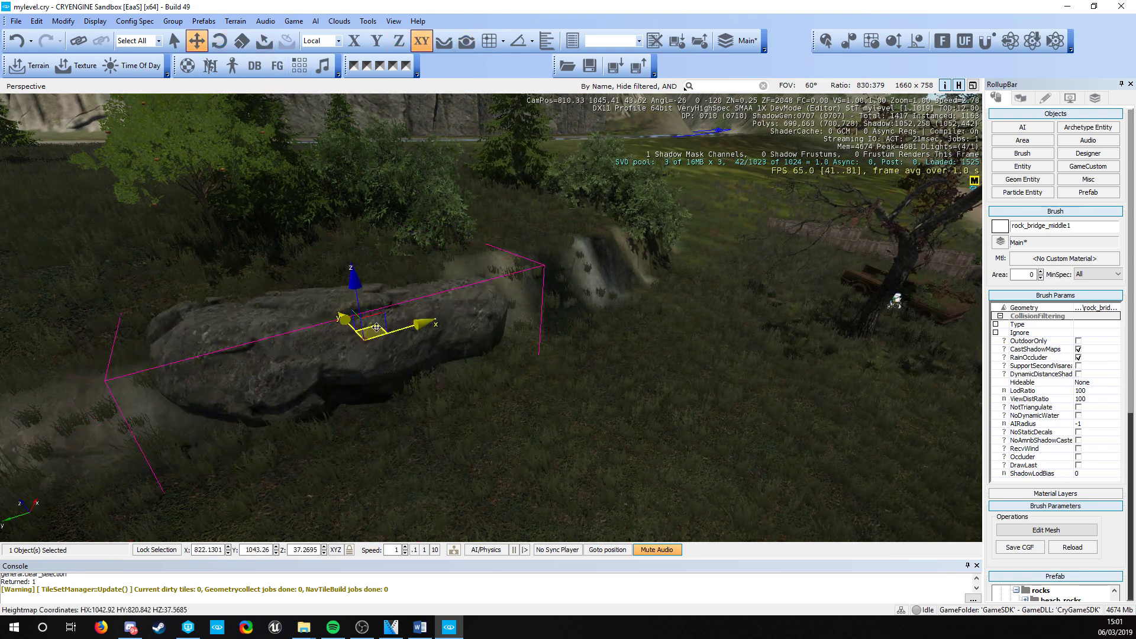
- Clone the rock, place the copy end to end with it along the bank, and rotate it to 100° about Z
right_click_drag(385, 341, 267, 367)
key("ctrl+c")
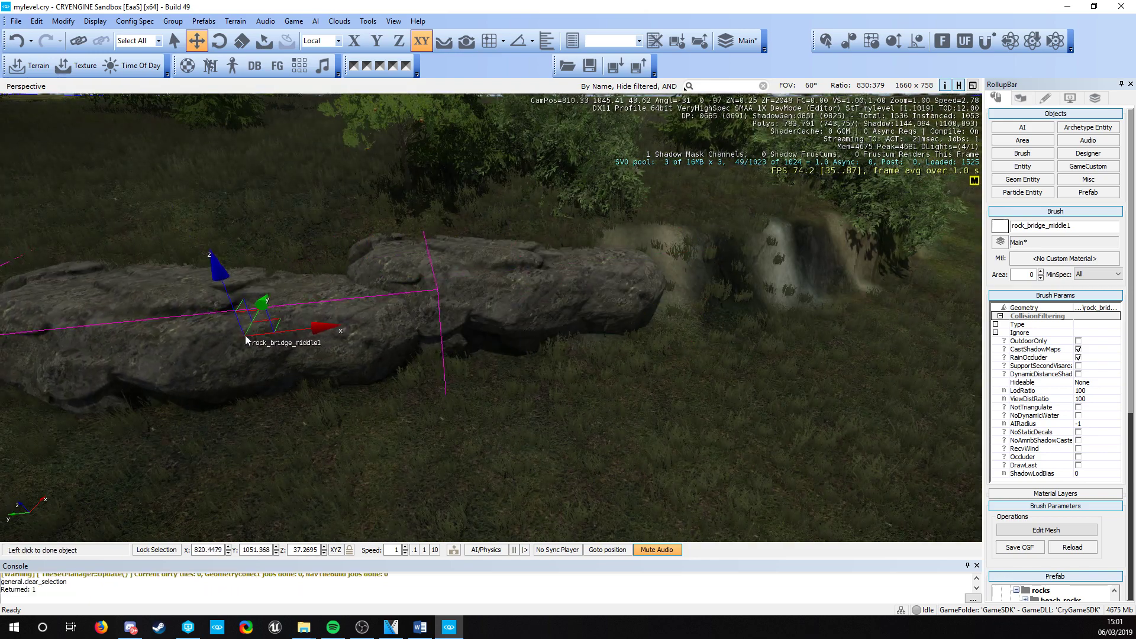
left_click_drag(246, 339, 258, 342, "shift")
left_click_drag(231, 287, 219, 181)
key("d")
right_click_drag(218, 181, 300, 306)
key("a")
key("d")
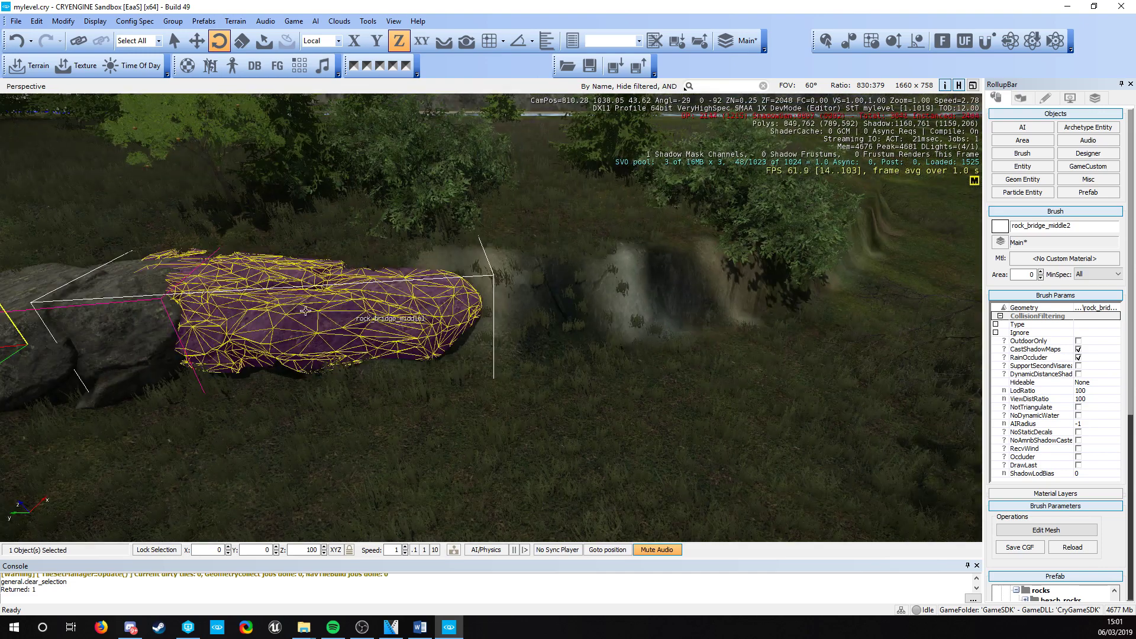
- Clone the first rock toward the uncovered end of the bank, rotating the copy to 99° about Z and tilting it to -14° about Y
left_click(300, 307)
left_click_drag(300, 309, 378, 147)
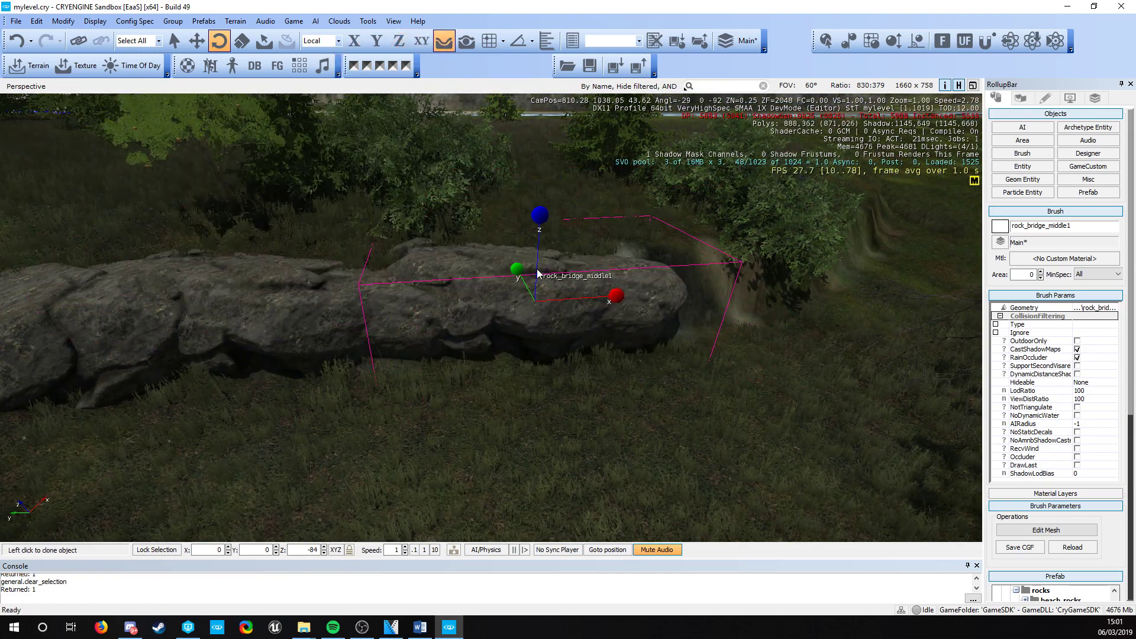
left_click(538, 271)
mouse_move(538, 260)
left_mouse_down()
mouse_move(534, 136)
mouse_move(534, 163)
mouse_move(533, 149)
left_mouse_up()
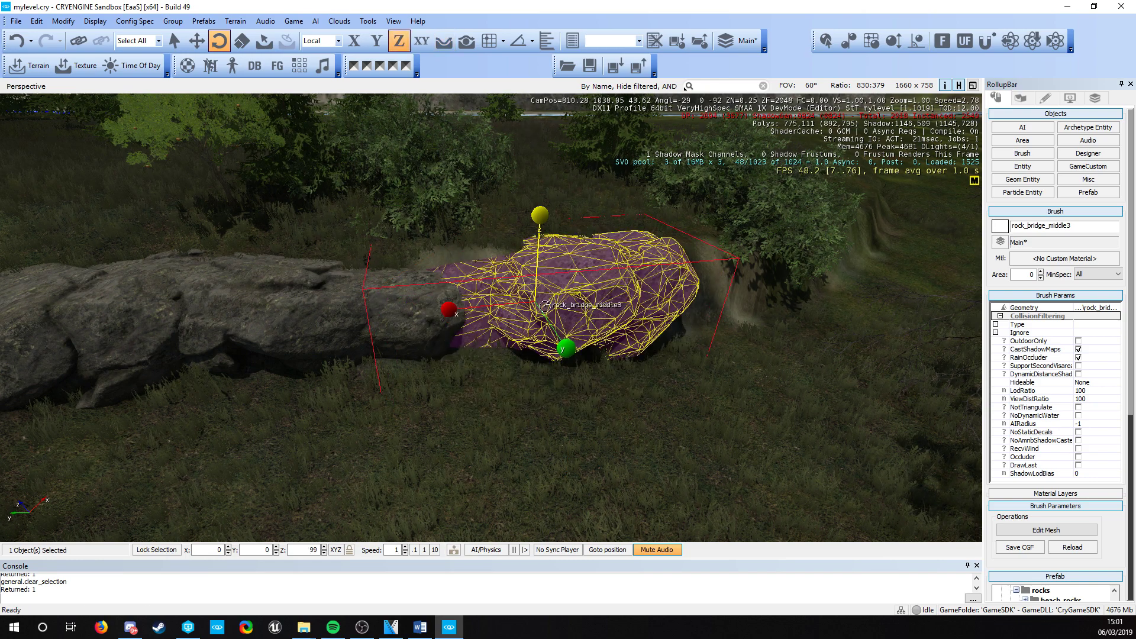
left_click_drag(565, 348, 566, 339)
- Clone the tilted rock onto the terrain under the bush at the row's end and rotate it to about 119° about Z
key("d")
right_click_drag(565, 340, 459, 339)
key("ctrl+c")
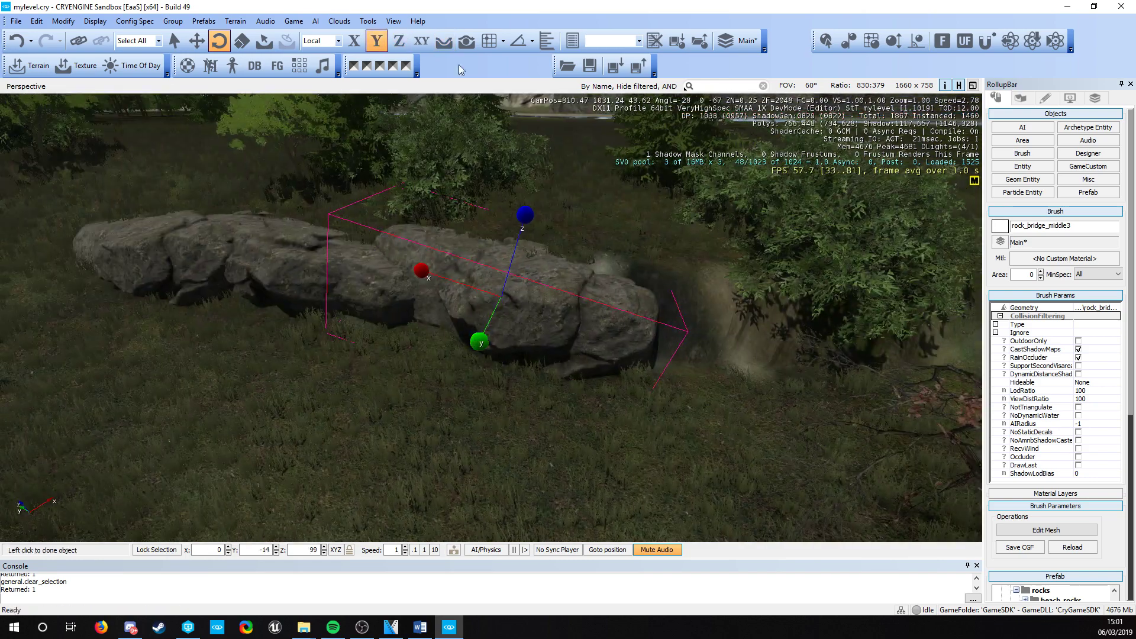
left_click(444, 41)
left_click(565, 311)
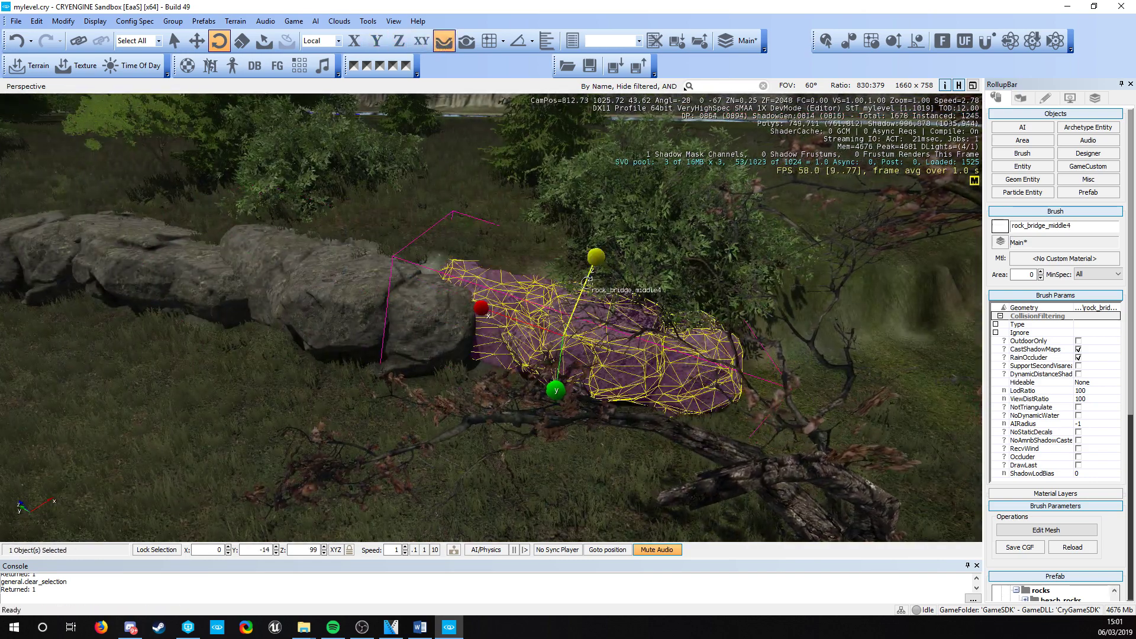
left_click_drag(594, 272, 592, 288)
- Clone another rock onto the bare bank past the bush, following the terrain, and rotate it to about 101°, -11° and 141° in X, Y and Z
right_click_drag(432, 161, 416, 175)
key("d")
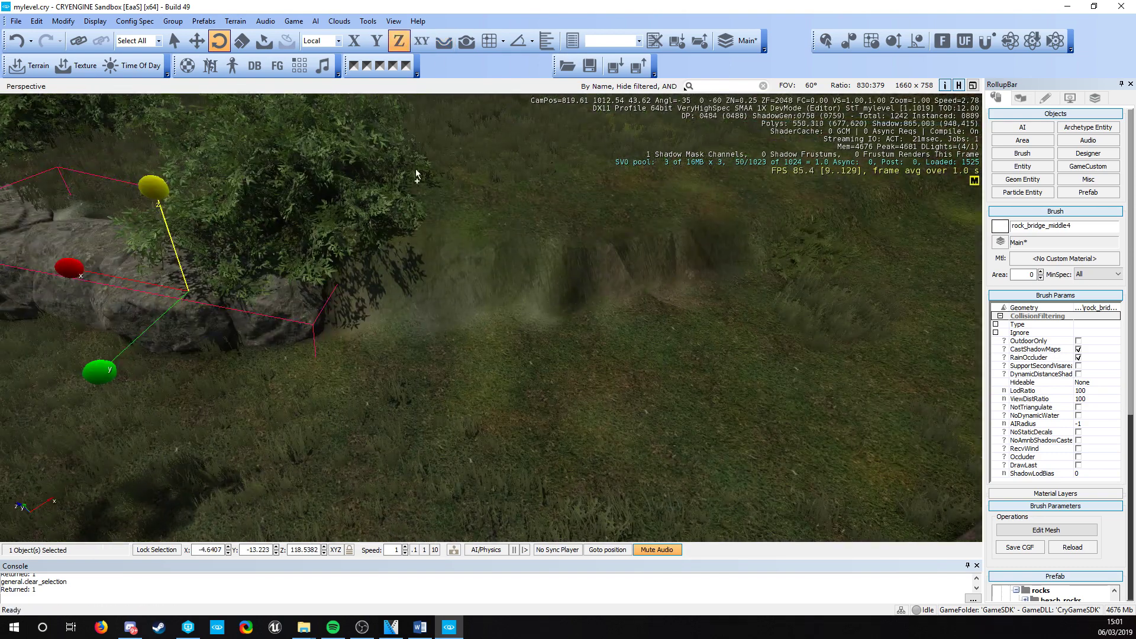
left_click(445, 41)
left_click(457, 263)
left_click_drag(460, 253, 460, 259)
left_click_drag(431, 302, 450, 282)
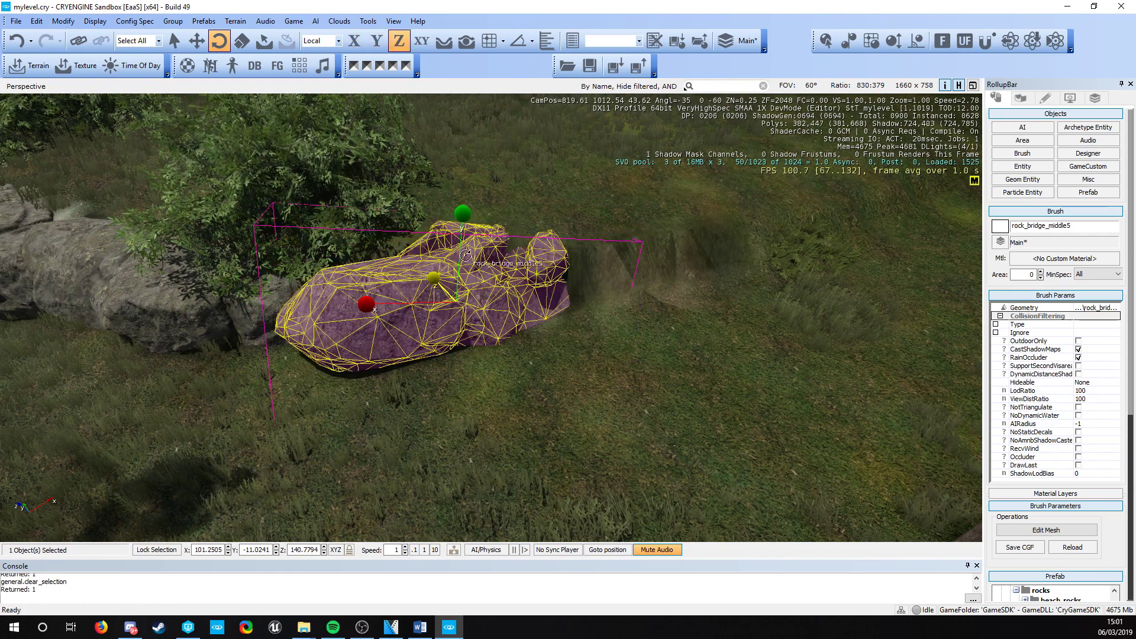
- Fine-tune the last rock's tilt about Y and move it toward the bush, end to end with the rock row
left_click_drag(463, 215, 462, 227)
key("2")
left_click_drag(436, 292, 412, 284)
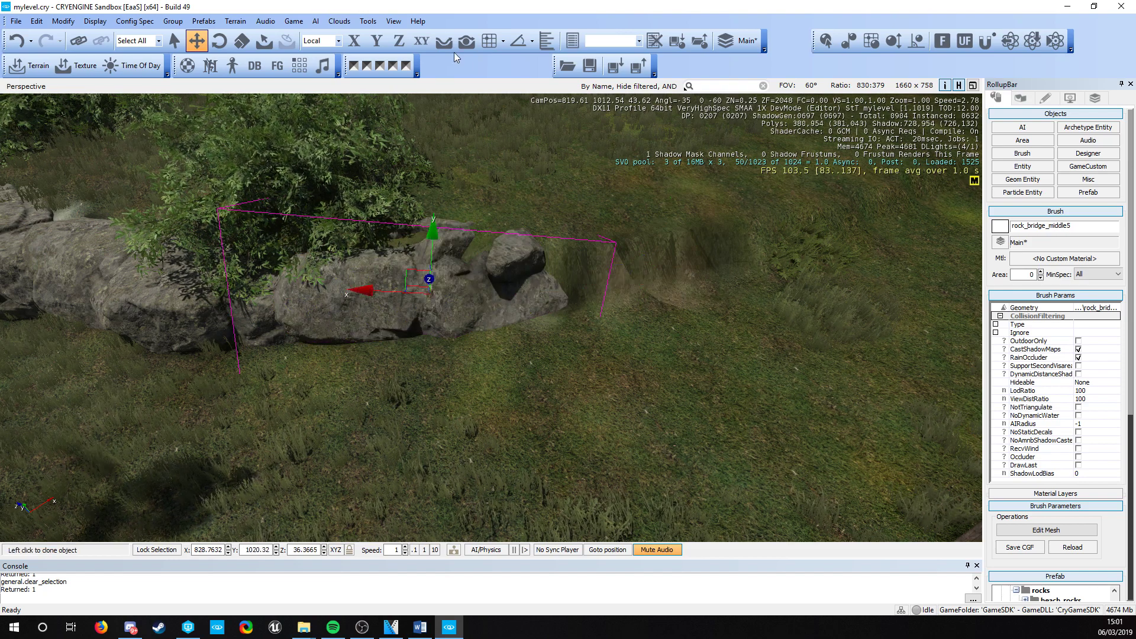
- Clone the rock onto the remaining bare patch past the row's end and rotate the copy to line up with the bank
left_click(631, 239)
right_click_drag(606, 263, 609, 278)
key("3")
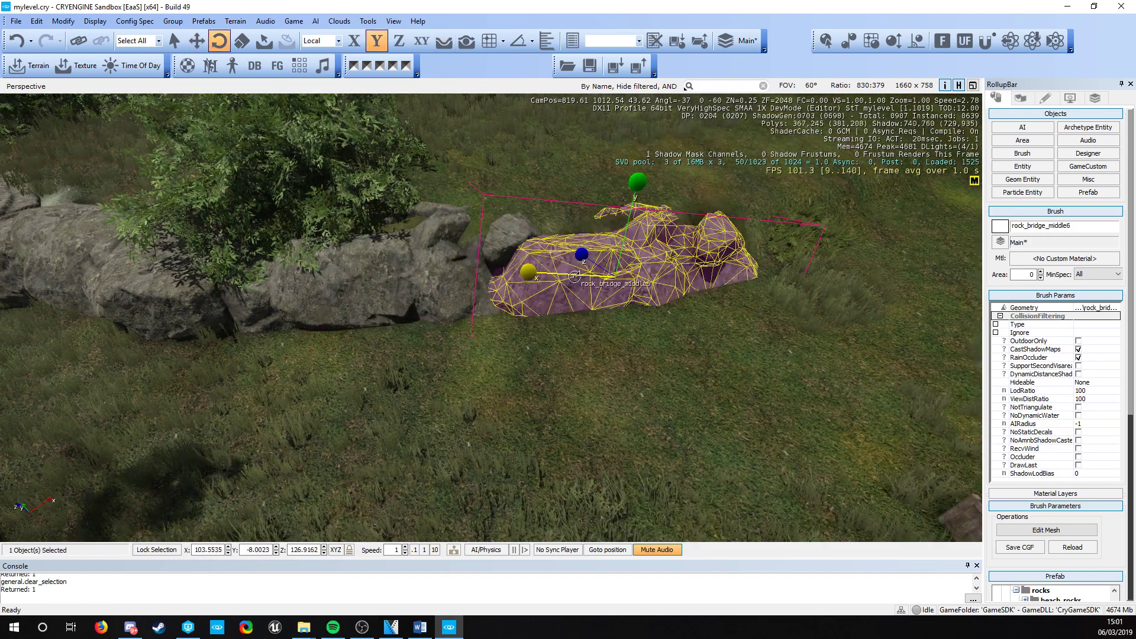
left_click_drag(573, 275, 600, 373)
left_click(598, 365)
- Clone the lower limestone cliff block beside itself against the bare river cliff, following the terrain, and rotate the copy to about 80° about Z
key("s")
mouse_move(598, 365)
right_mouse_down()
mouse_move(467, 261)
mouse_move(456, 308)
mouse_move(609, 266)
right_mouse_up()
key("a")
mouse_move(118, 314)
right_mouse_down()
mouse_move(89, 331)
mouse_move(355, 325)
mouse_move(474, 345)
mouse_move(325, 266)
mouse_move(178, 278)
mouse_move(450, 260)
mouse_move(627, 284)
mouse_move(585, 367)
mouse_move(474, 224)
mouse_move(550, 366)
mouse_move(550, 355)
right_mouse_up()
key("s")
key("w")
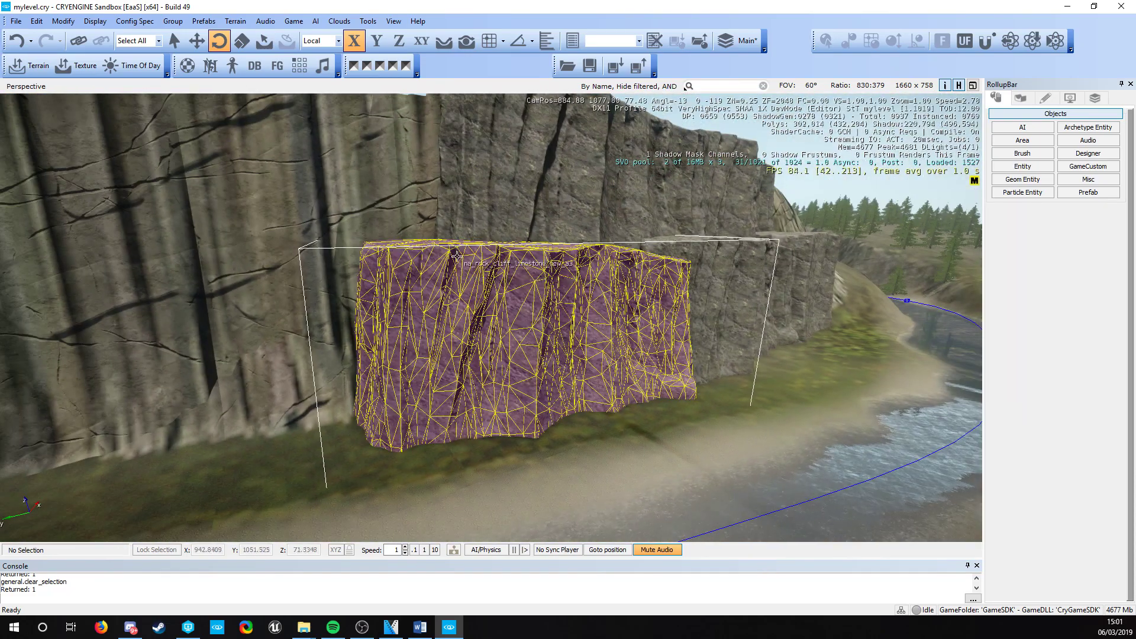
left_click(539, 372)
left_click_drag(483, 479, 482, 477)
left_click(479, 177)
right_click_drag(479, 177, 391, 148)
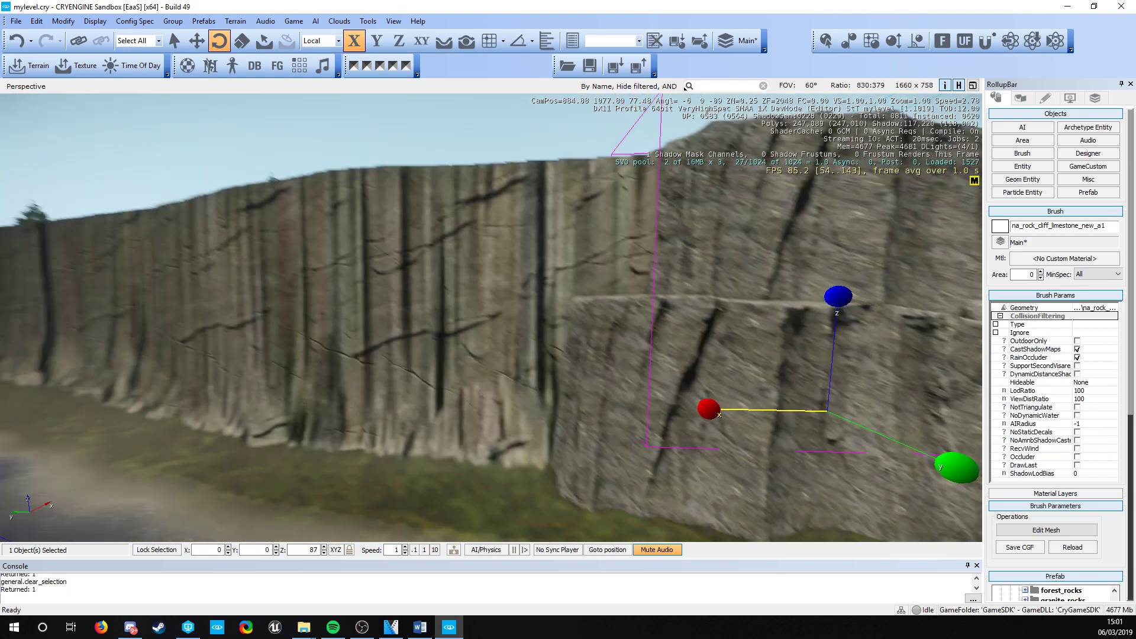
key("ctrl+c")
left_click(466, 40)
left_click(408, 408)
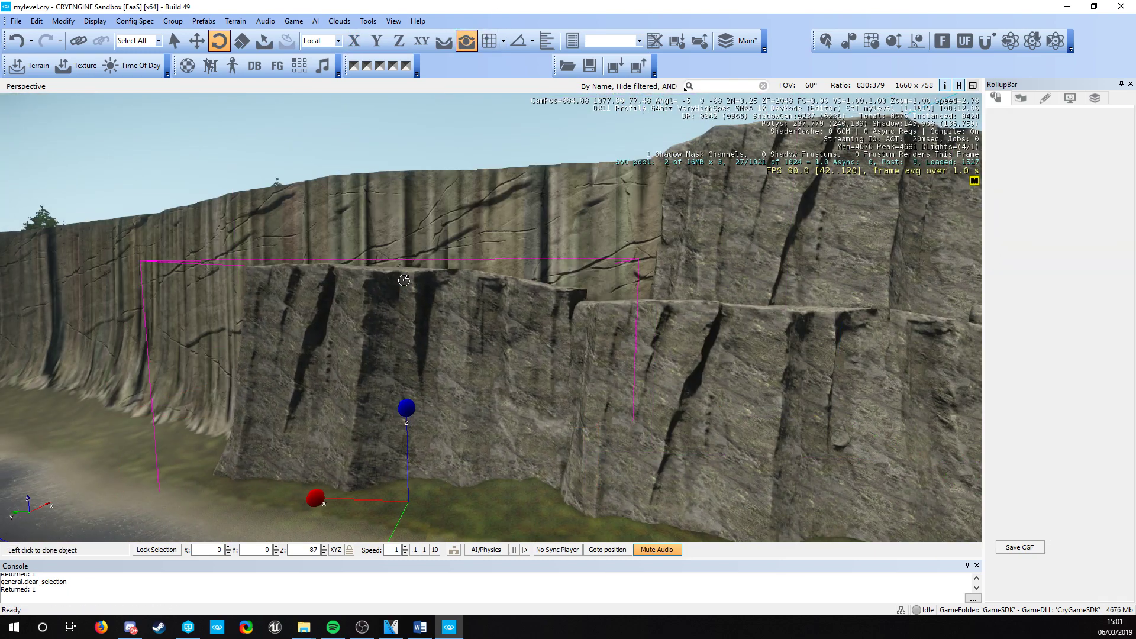
left_click_drag(407, 408, 407, 417)
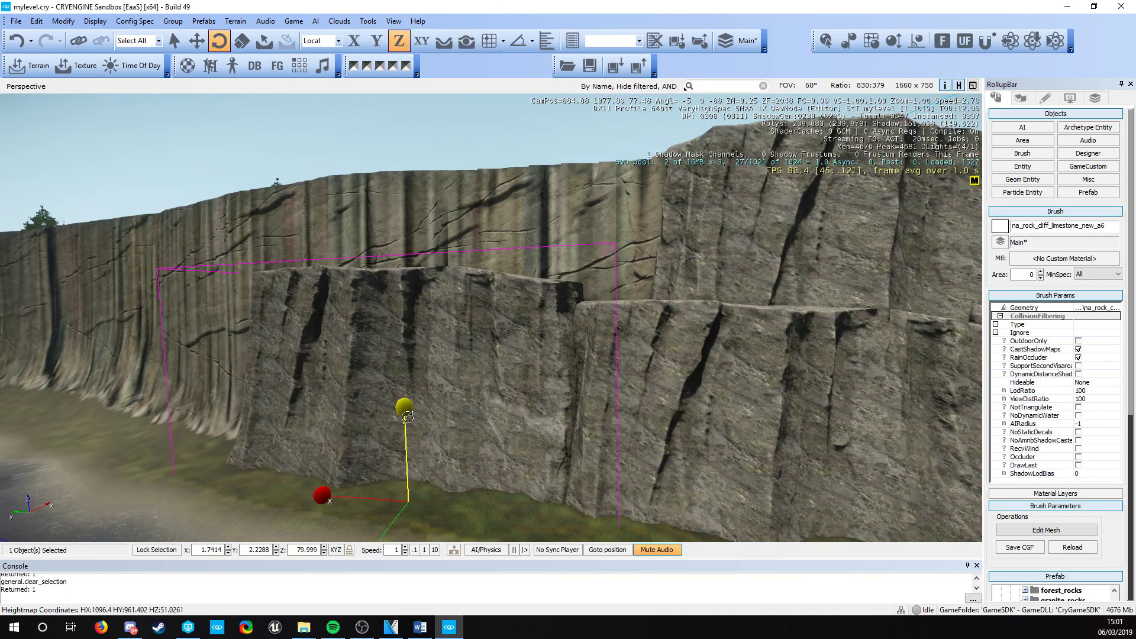
- Try scaling the cloned limestone cliff block uniformly
right_click_drag(426, 398, 381, 409)
key("d")
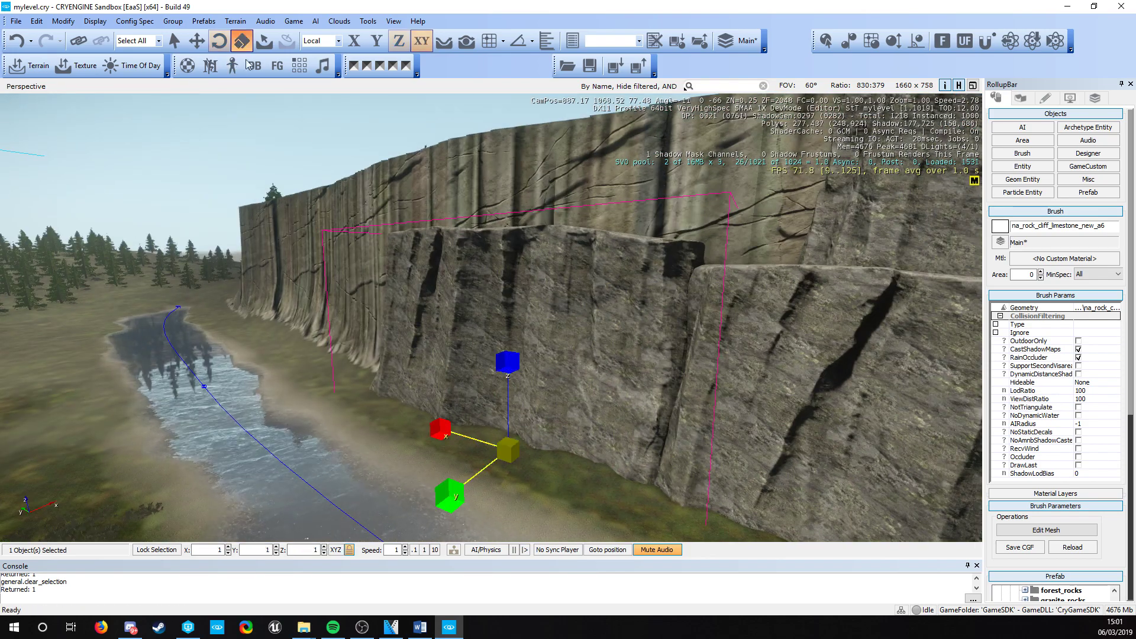
left_click_drag(506, 451, 511, 418)
key("ctrl+z")
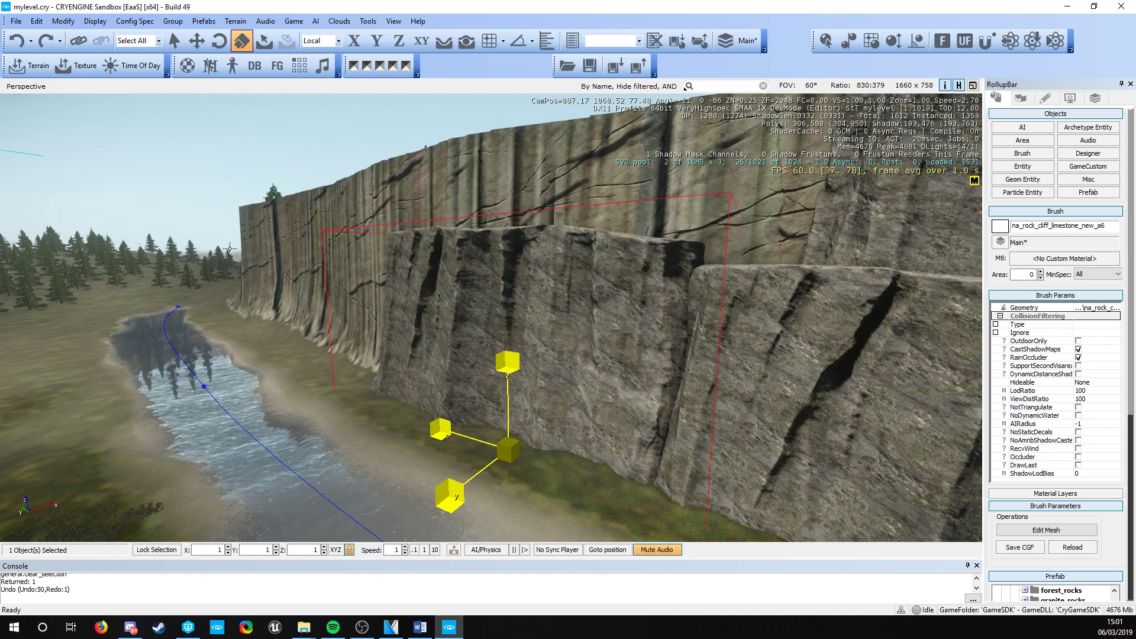
- Move the cloned cliff block toward the bare wall, to about 961, 1096 and 31 in X, Y and Z
right_click_drag(168, 201, 192, 197)
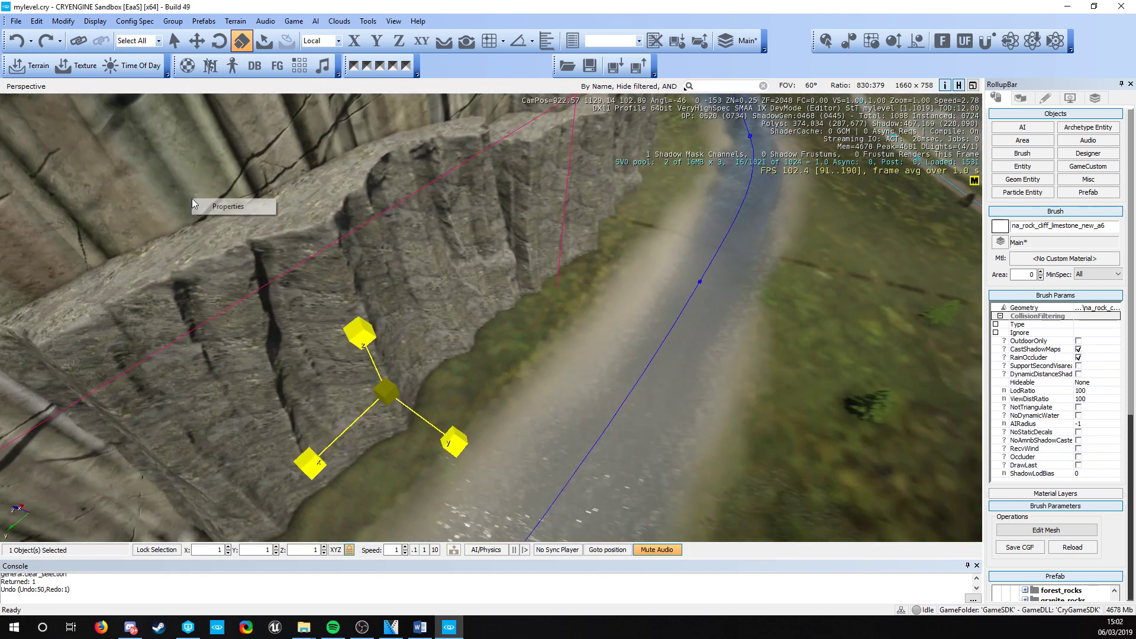
right_click_drag(195, 241, 185, 258)
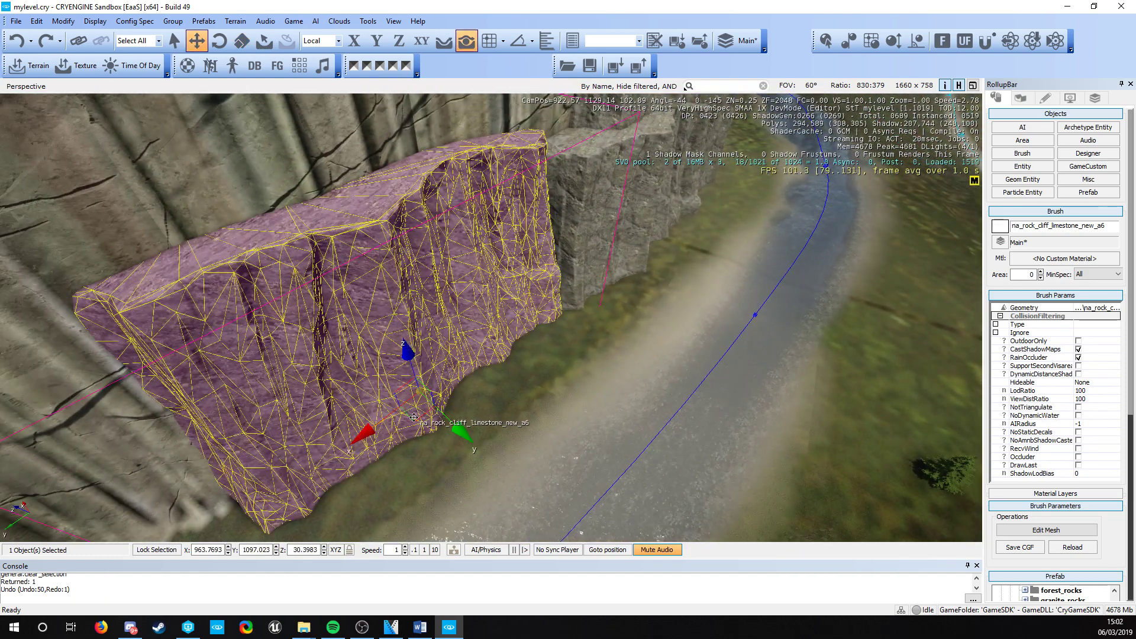
left_click_drag(413, 417, 450, 389)
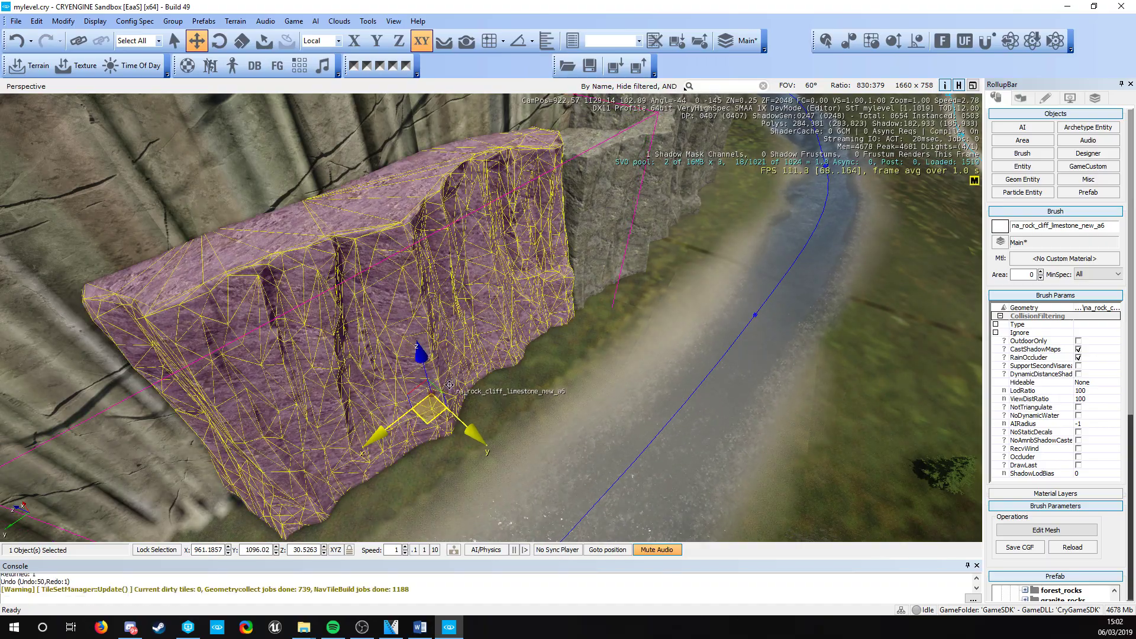
key("w")
right_click_drag(475, 373, 240, 100)
key("s")
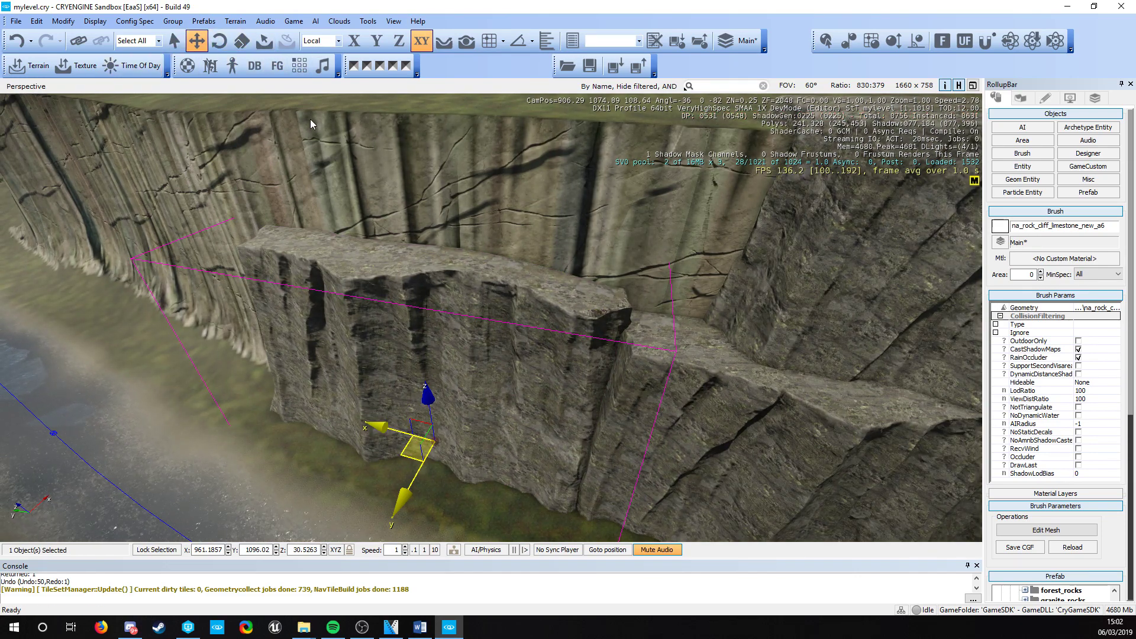
- Nudge the cliff block against its neighbour and rotate it to about 4.7°, 2.3° and 79° in X, Y and Z
key("d")
right_click_drag(314, 119, 509, 210)
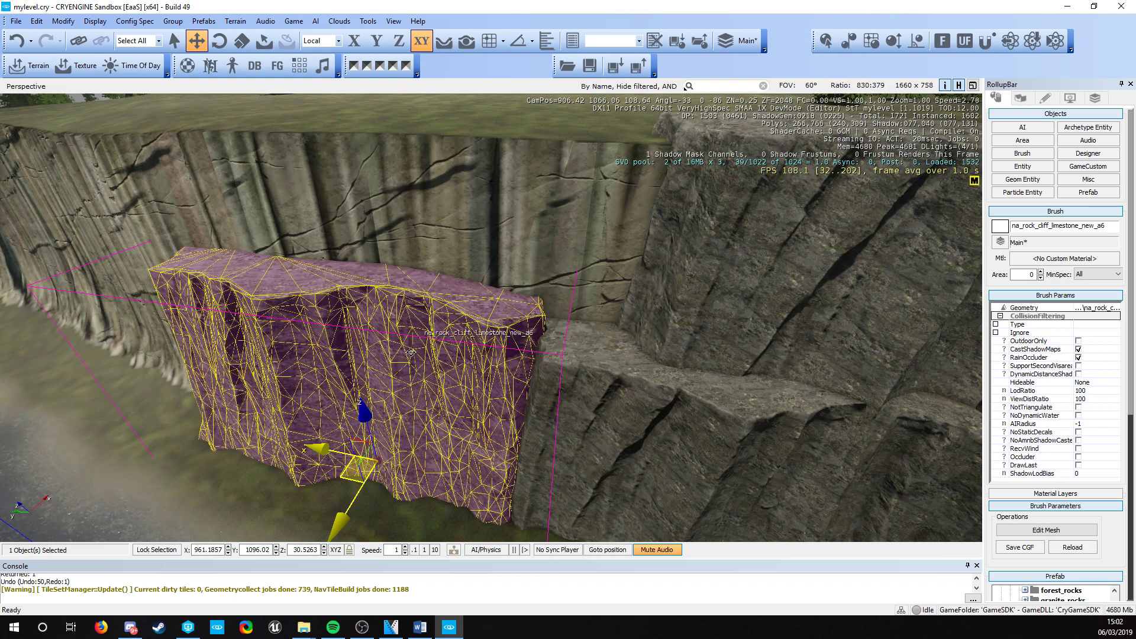
mouse_move(357, 471)
left_mouse_down()
mouse_move(363, 484)
mouse_move(345, 463)
left_mouse_up()
key("2")
right_click_drag(345, 463, 378, 457)
key("s")
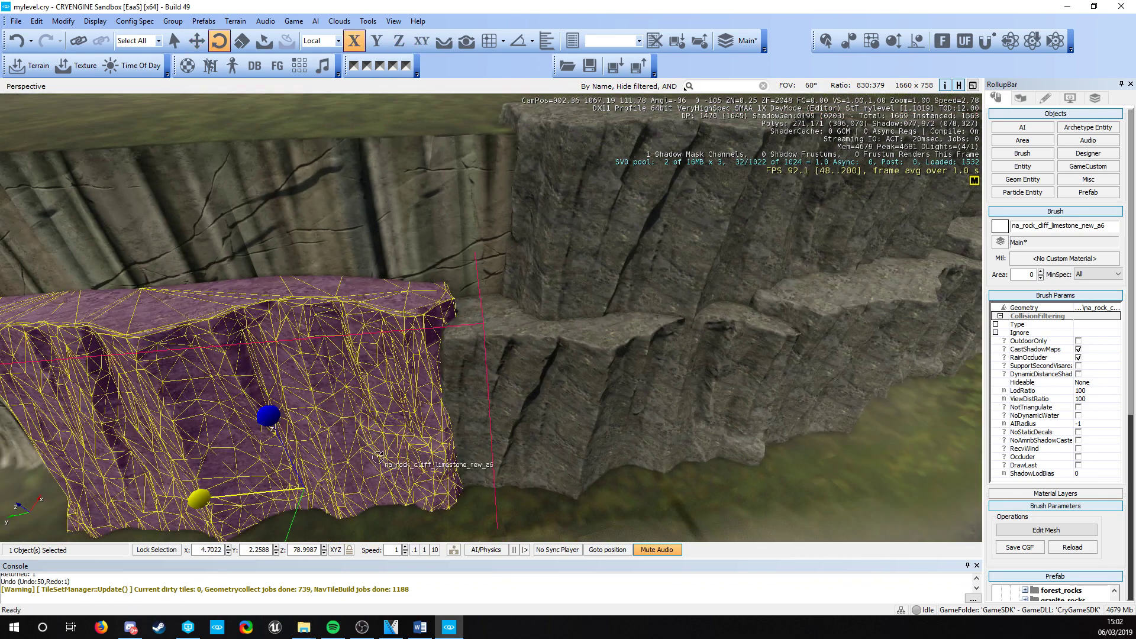
- Clone the cliff block, raise the copy behind the lower tier to about 51 in Z, and rotate it to about 71° about Z
key("ctrl+c")
left_click(352, 263)
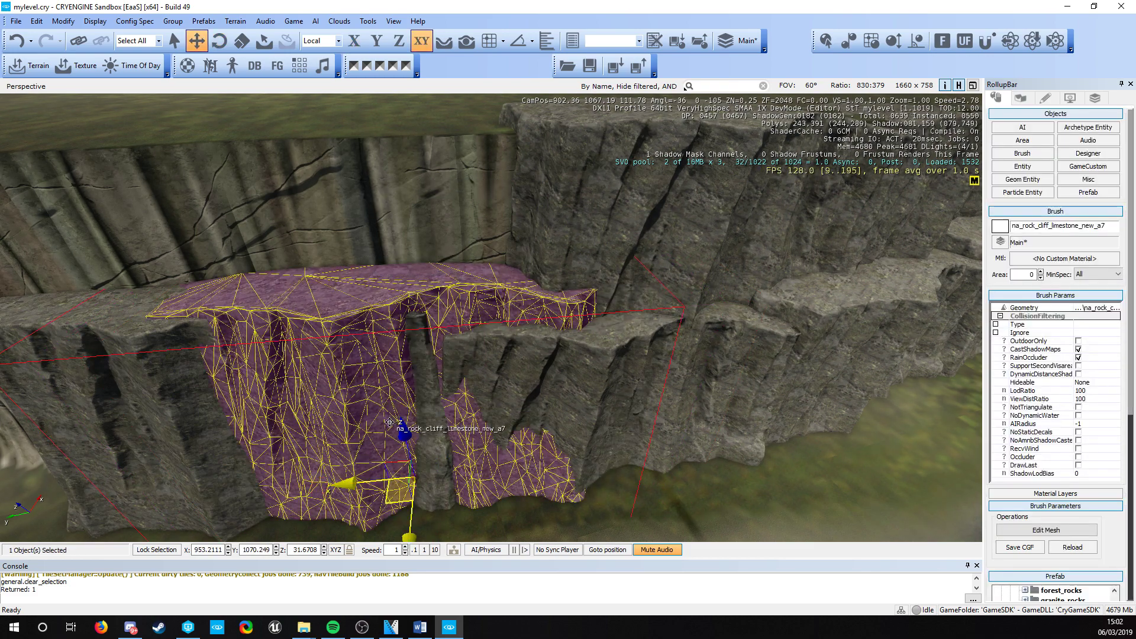
left_click_drag(399, 429, 406, 325)
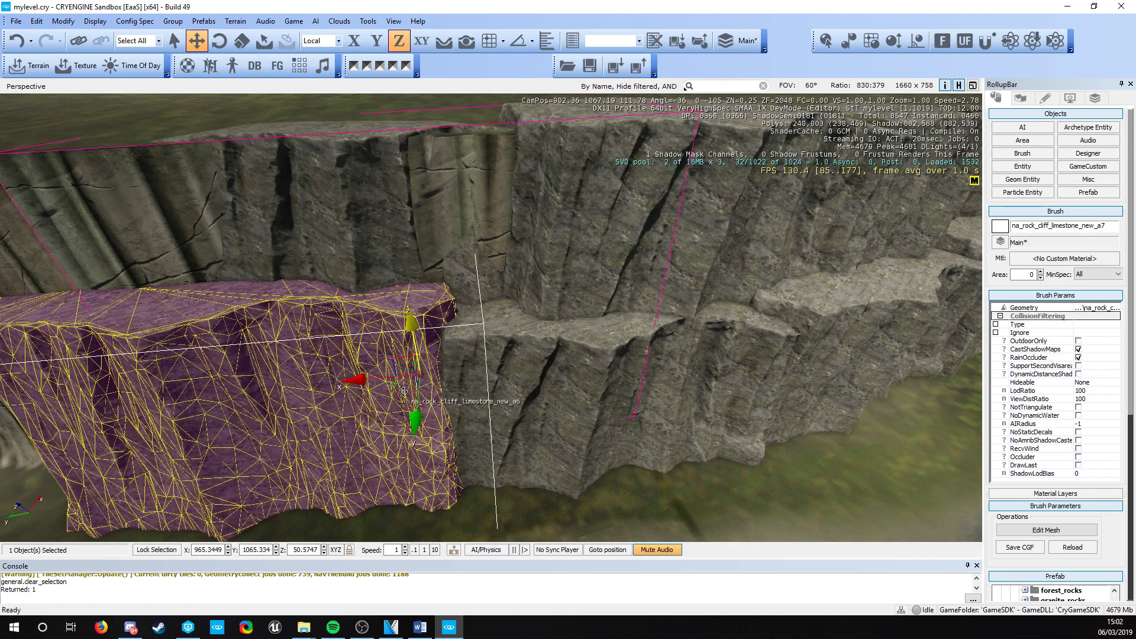
left_click_drag(403, 395, 414, 403)
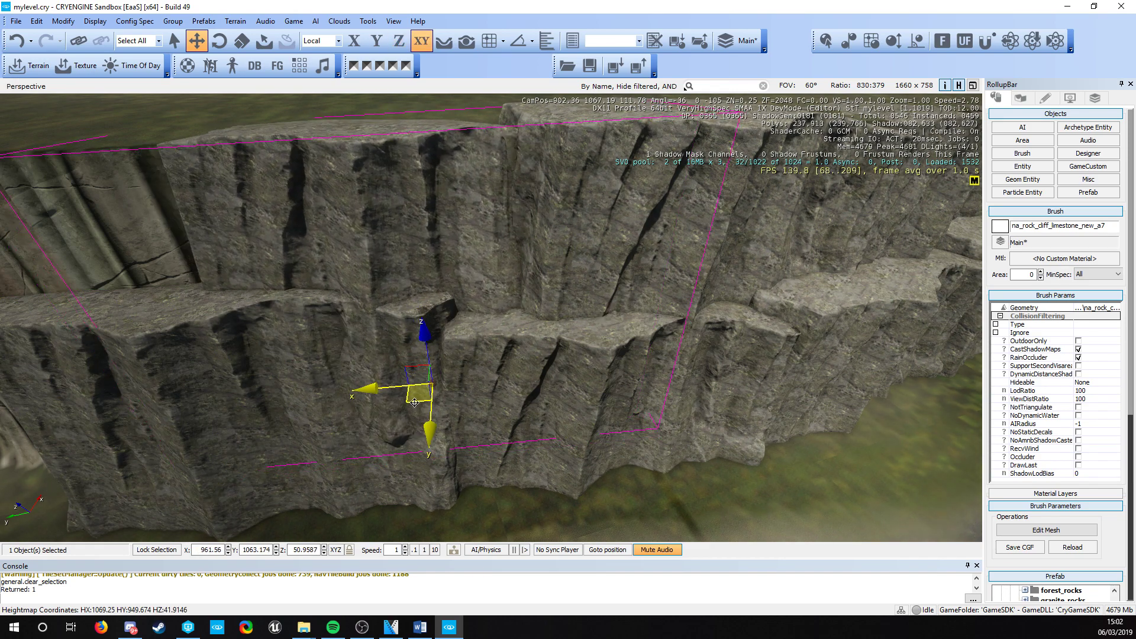
key("d")
right_click_drag(414, 403, 385, 401)
key("3")
left_click_drag(486, 348, 485, 338)
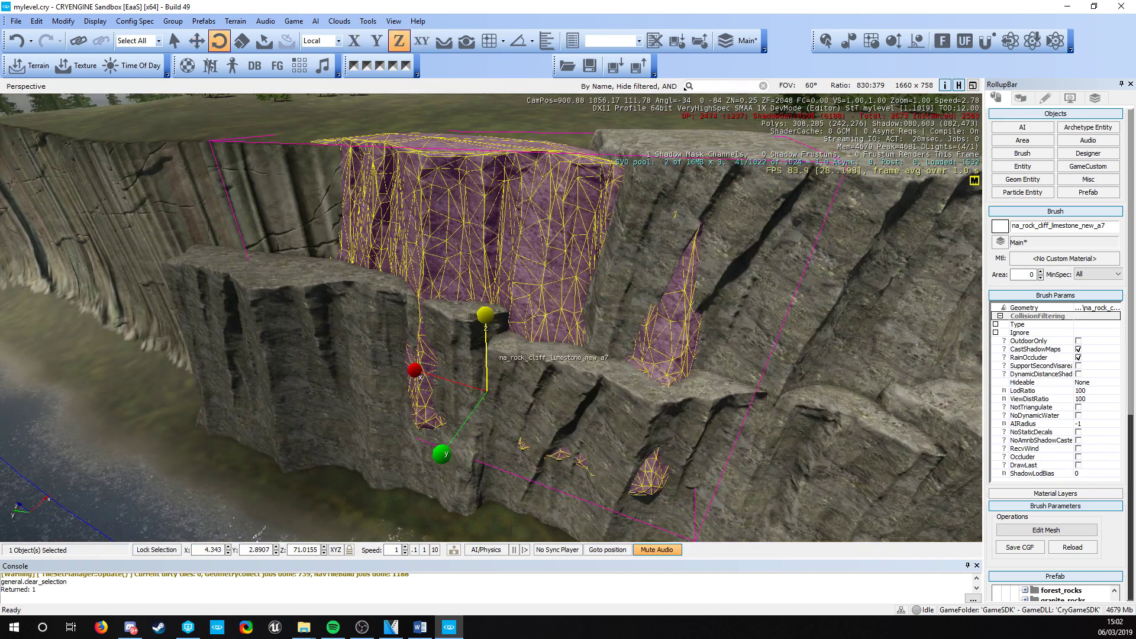
- Scale up the lower cliff block uniformly to the full wall height and move it back to about 966, 1106 and 30 in X, Y and Z
key("s")
key("a")
right_click_drag(486, 338, 533, 464)
left_click(506, 423)
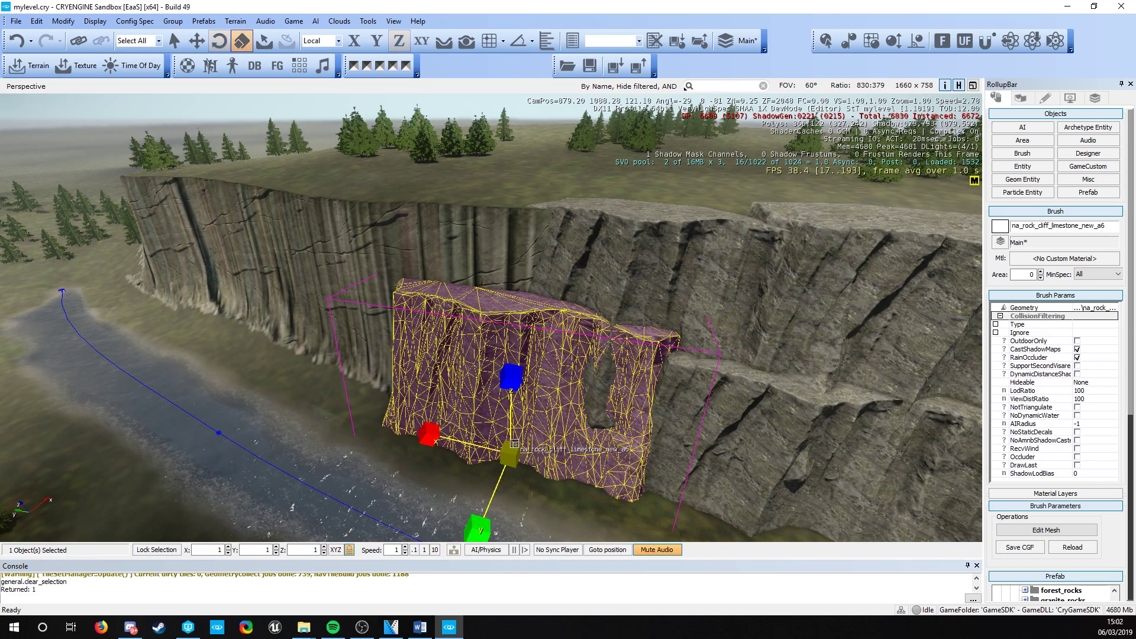
left_click_drag(515, 444, 515, 425)
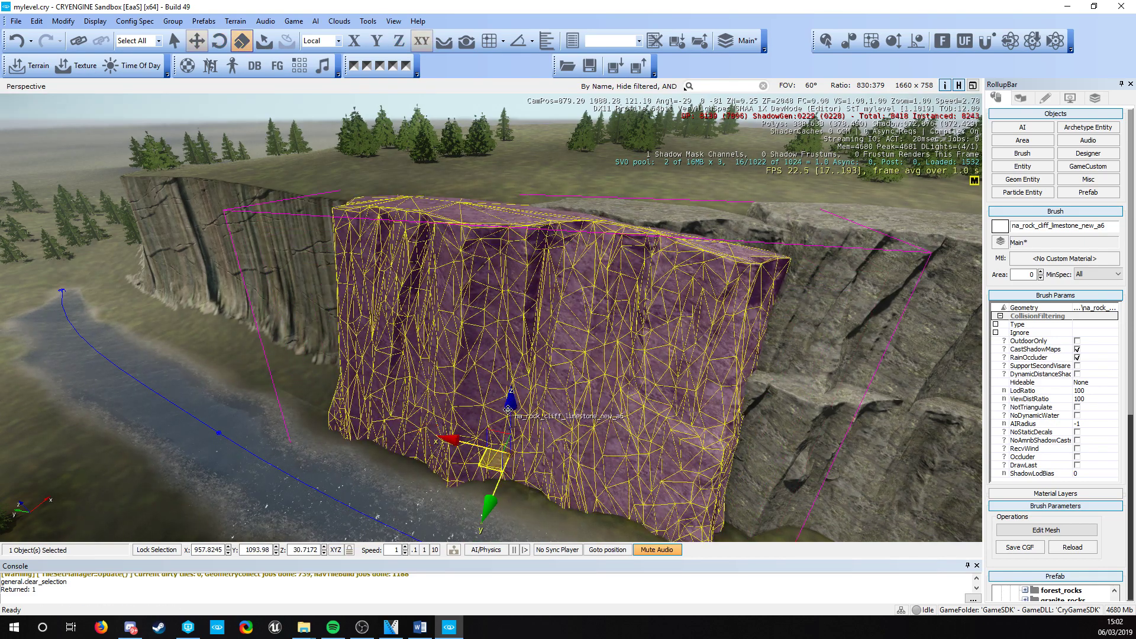
left_click_drag(477, 465, 440, 442)
- Clone the enlarged cliff block farther along the bare wall, turn it to follow the river, and raise it to about 29 in Z
key("a")
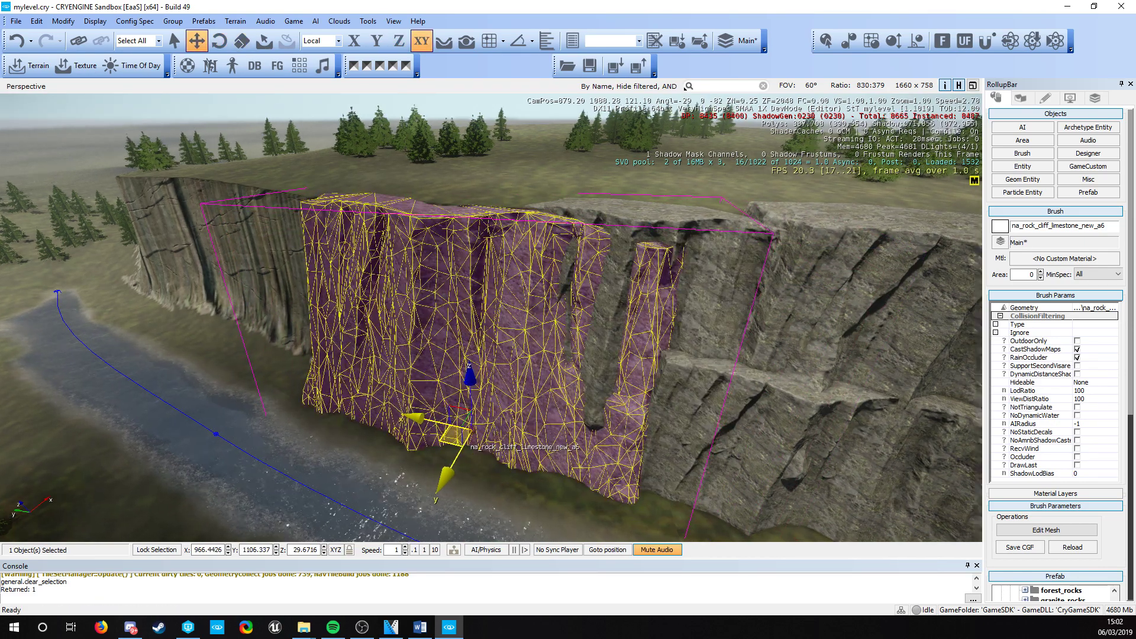
right_click_drag(431, 451, 395, 431)
key("ctrl+c")
left_click(347, 402)
key("3")
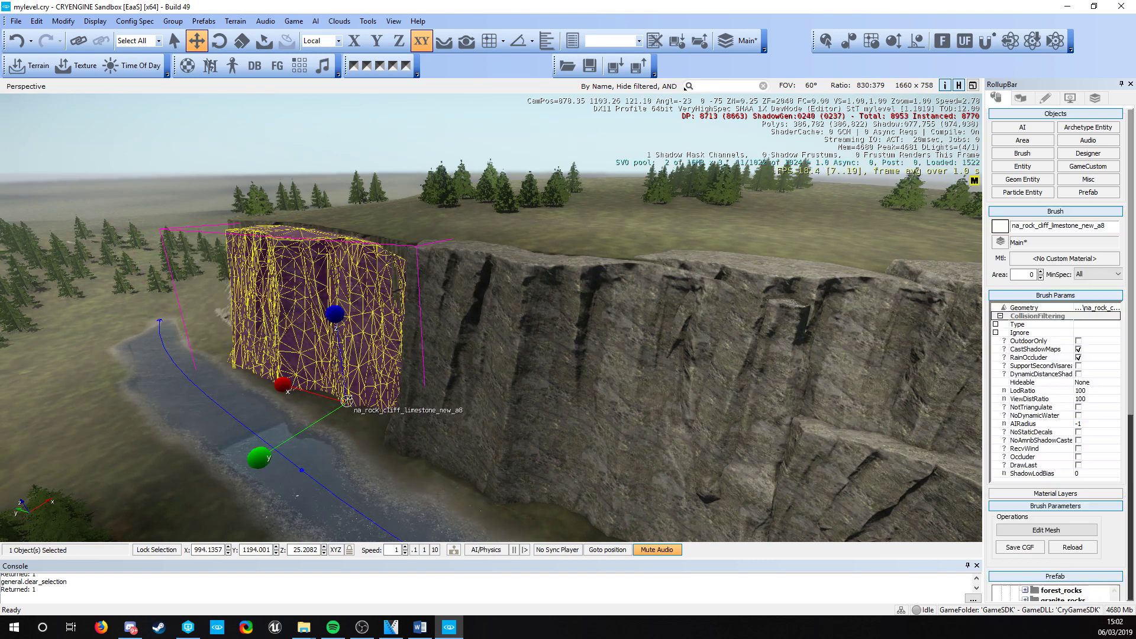
left_click_drag(341, 374, 350, 383)
key("2")
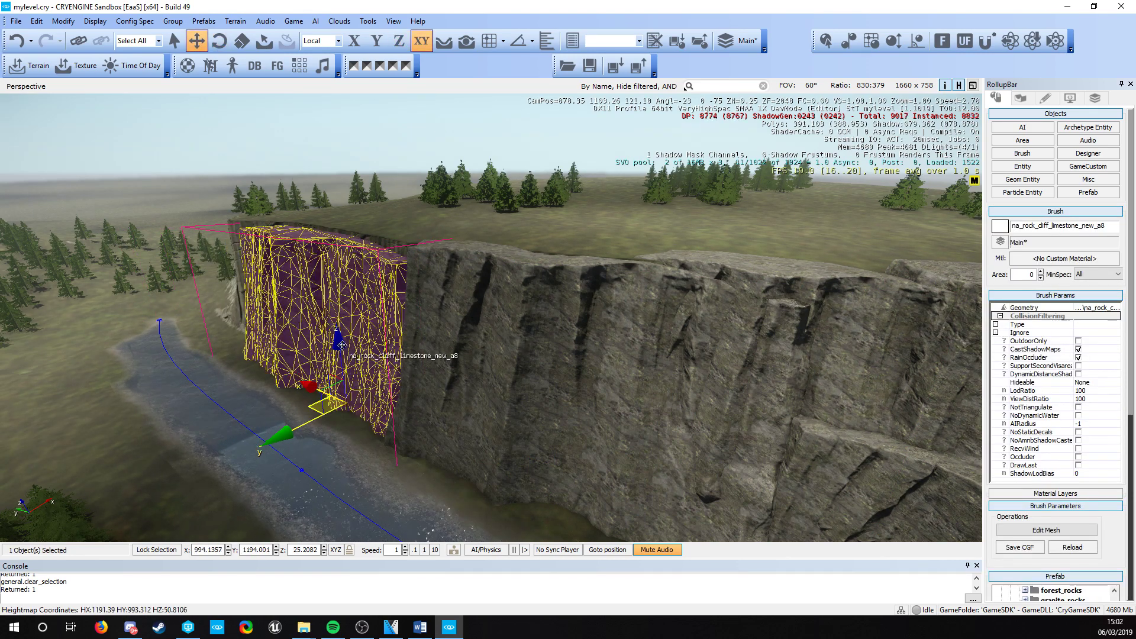
left_click_drag(342, 344, 348, 338)
- Clone the cliff block onto the far end of the bare wall, then rotate and move the copy to continue the cliff row
right_click_drag(346, 358, 284, 335)
key("w")
key("a")
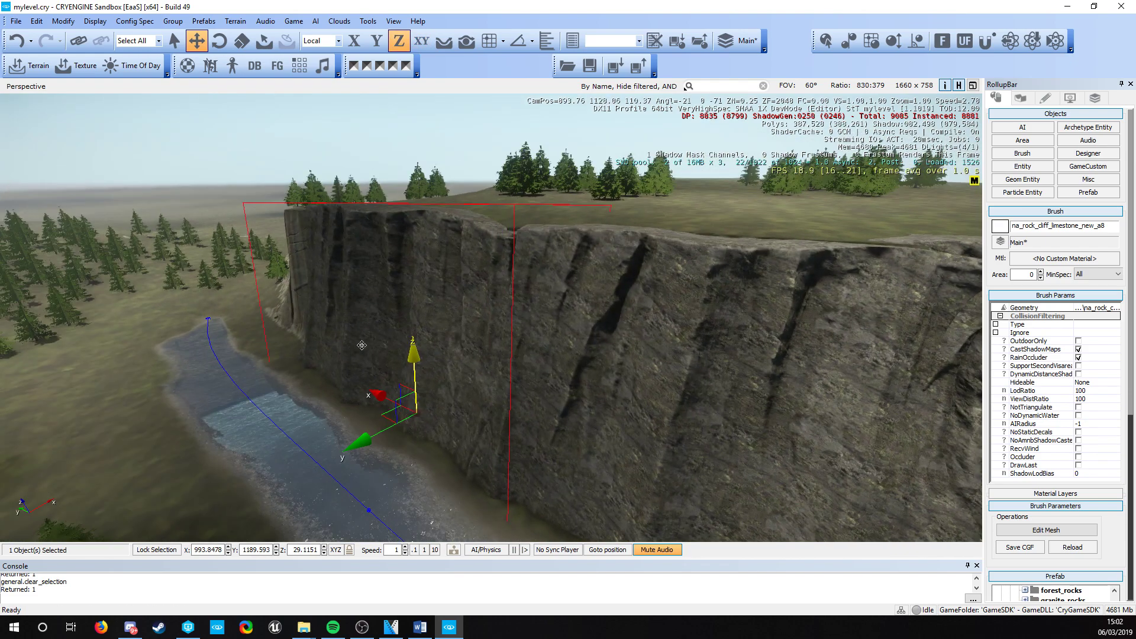
key("ctrl+c")
key("a")
key("w")
key("a")
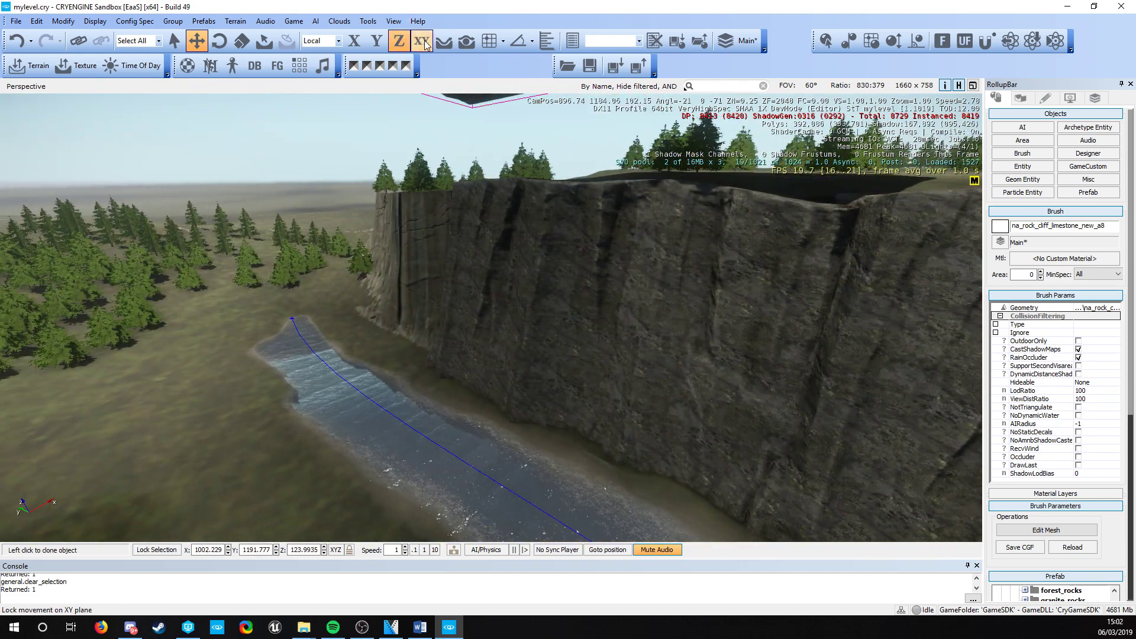
left_click(388, 351)
key("e")
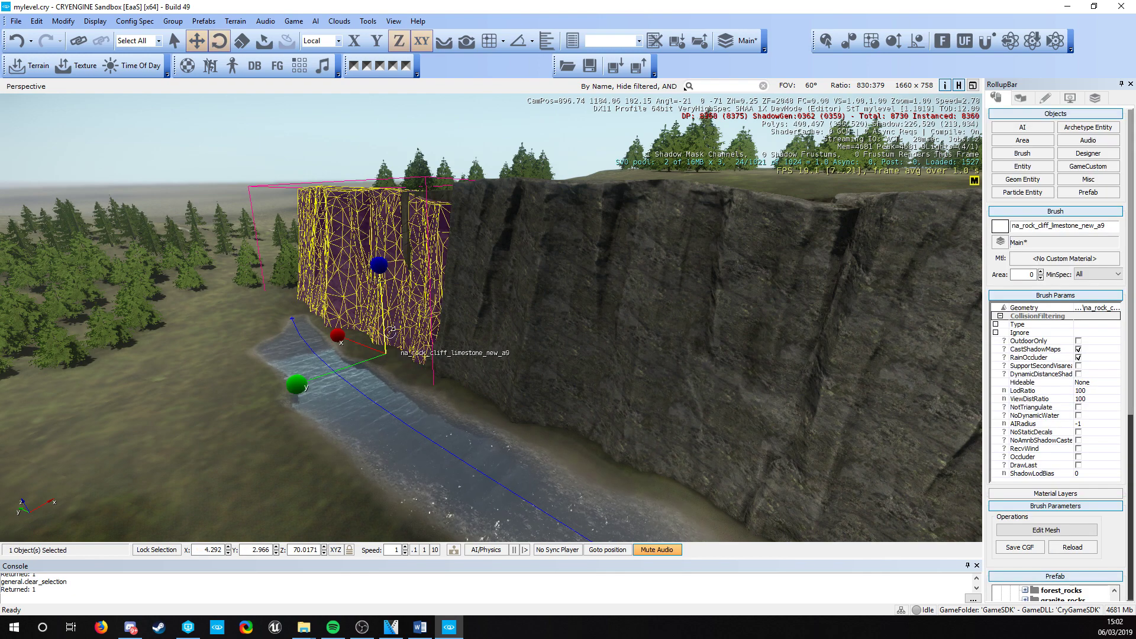
left_click_drag(386, 307, 378, 294)
key("1")
left_click_drag(360, 343, 379, 344)
left_click(413, 421)
- Clone a limestone cliff block over the bare outcrop at the opposite end, rotate it to 111° about Z, and move it against the slope
key("d")
right_click_drag(413, 420, 531, 376)
key("s")
key("w")
key("d")
left_click(531, 376)
left_click(466, 40)
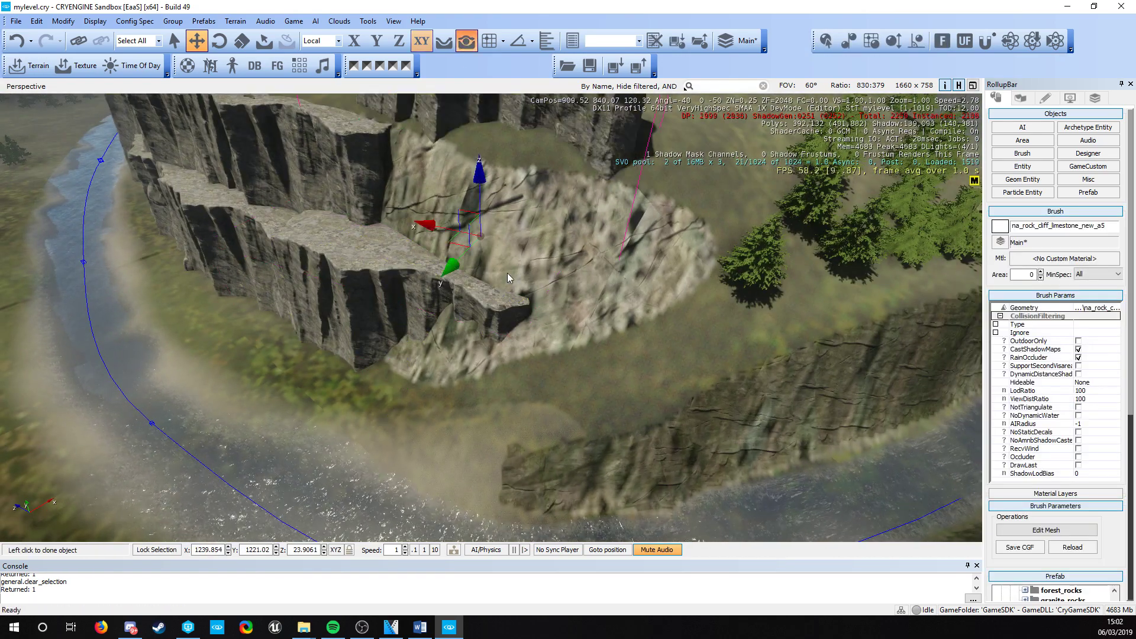
left_click(496, 248)
key("3")
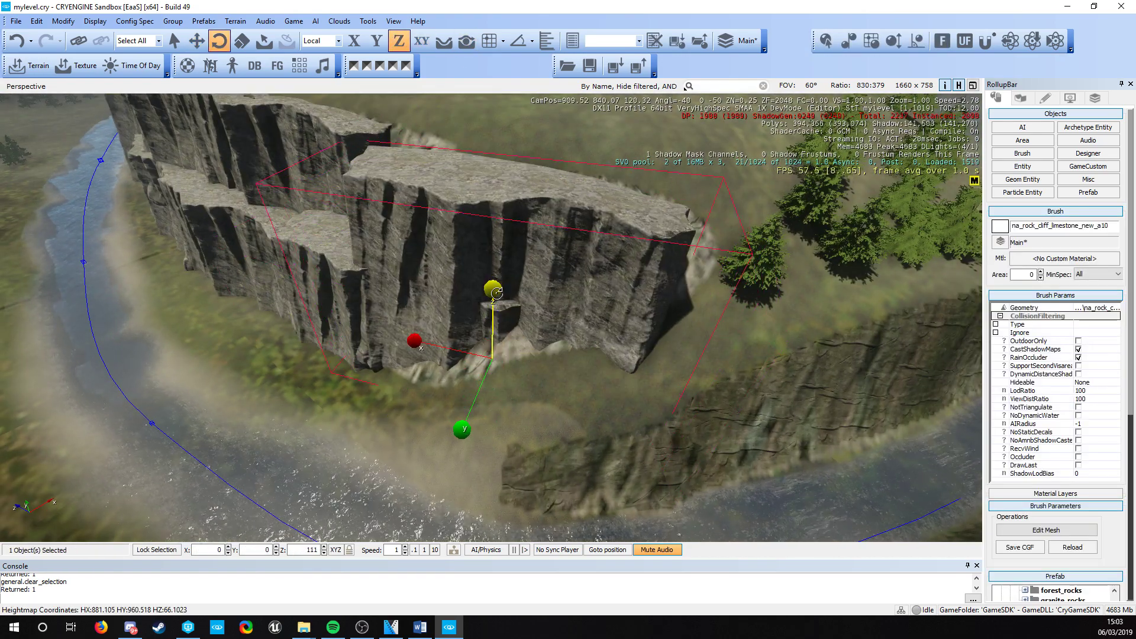
key("2")
left_click_drag(476, 368, 473, 349)
- Filter the brush library for "cliff" and place the cliffwall brush at the bare riverbank beyond the outcrop
key("s")
mouse_move(474, 349)
right_mouse_down()
mouse_move(521, 355)
mouse_move(482, 357)
right_mouse_up()
key("d")
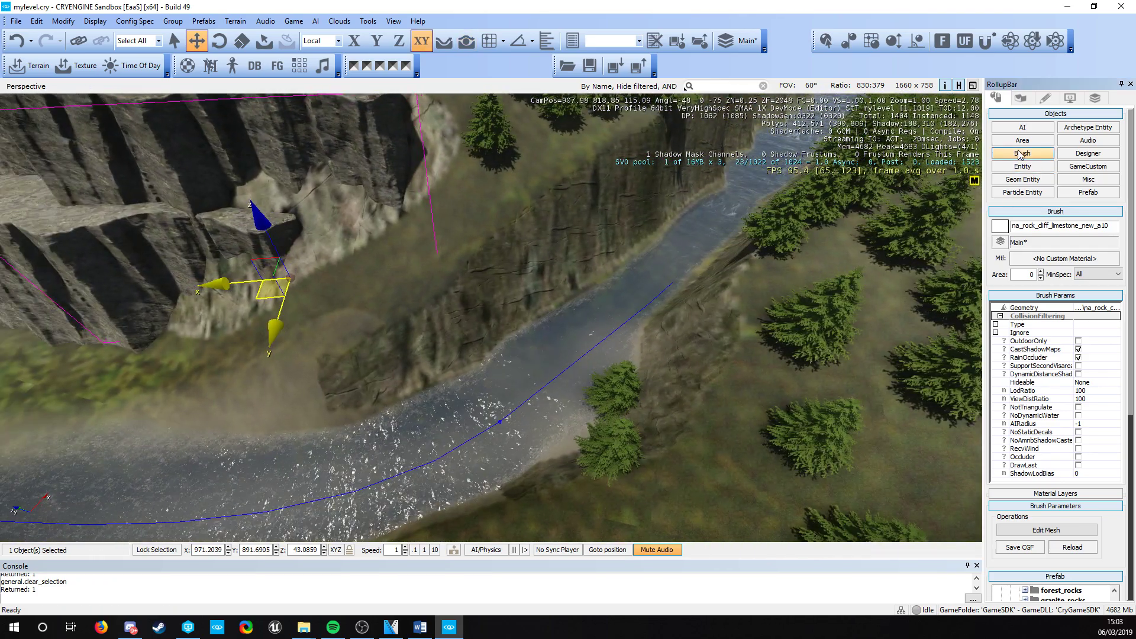
left_click(1023, 153)
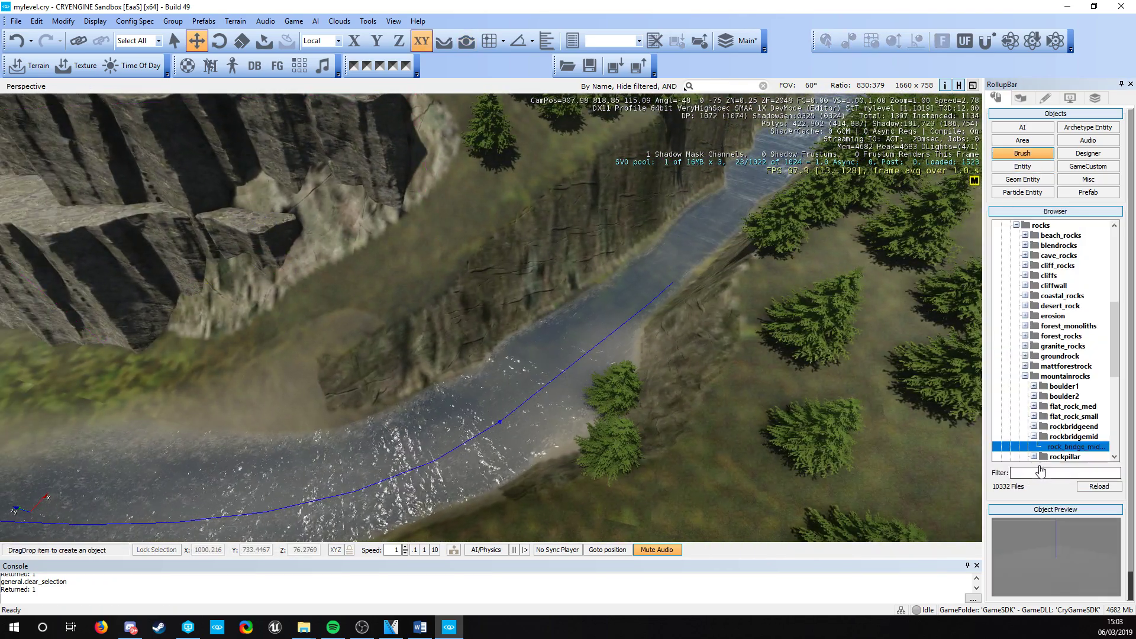
left_click(1039, 470)
type("cliff")
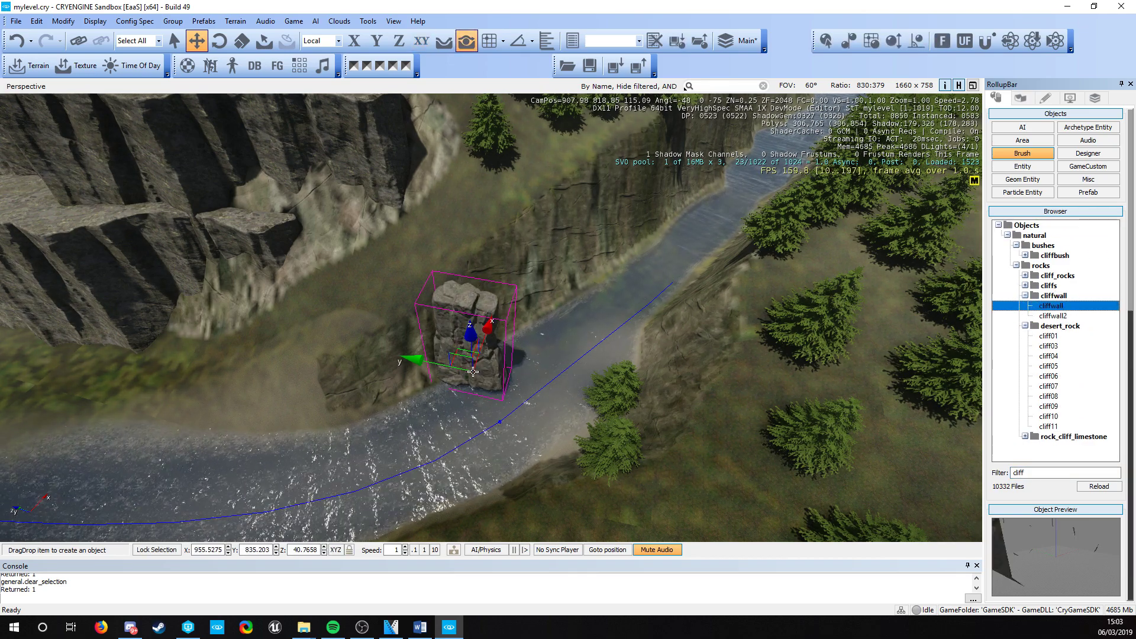
- Move the cliffwall against the riverbank, lay it on its side along the water, and scale it up uniformly
mouse_move(473, 371)
left_mouse_down()
mouse_move(470, 322)
mouse_move(524, 330)
mouse_move(502, 295)
mouse_move(426, 343)
left_mouse_up()
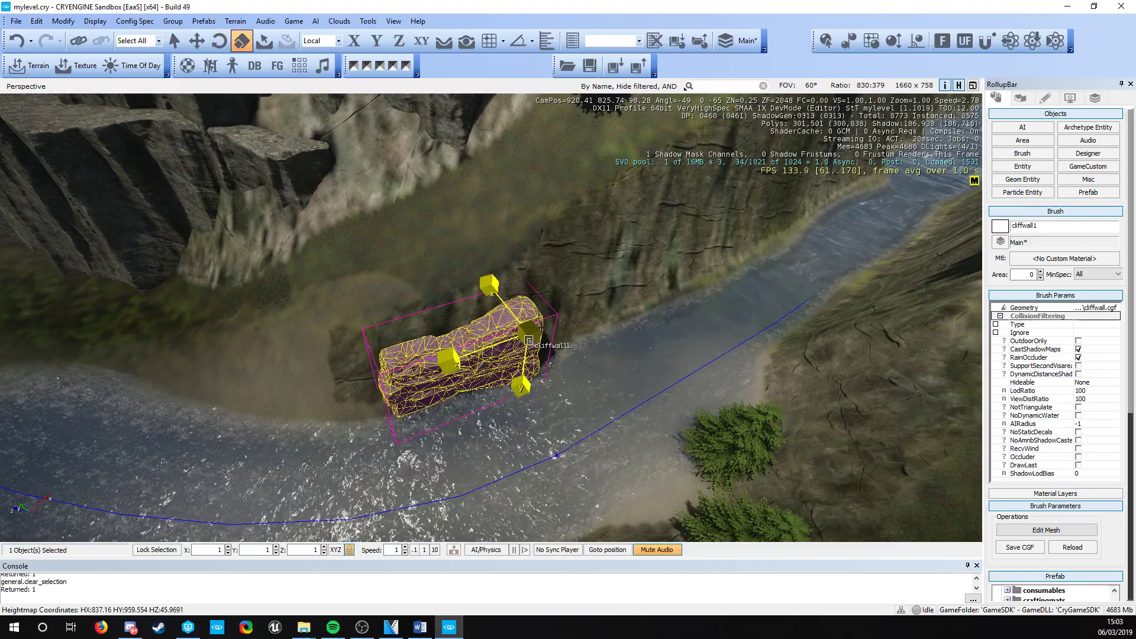
left_click_drag(529, 340, 537, 294)
key("1")
- Clone the cliffwall along the riverbank, rotate the copy to about -96°, -4° and -115° in X, Y and Z, and move it beside the first
key("d")
mouse_move(539, 331)
right_mouse_down()
mouse_move(438, 296)
mouse_move(379, 307)
mouse_move(414, 314)
right_mouse_up()
key("w")
key("d")
key("s")
key("ctrl+c")
mouse_move(749, 447)
left_mouse_down("shift")
mouse_move(645, 468)
mouse_move(657, 511)
left_mouse_up("shift")
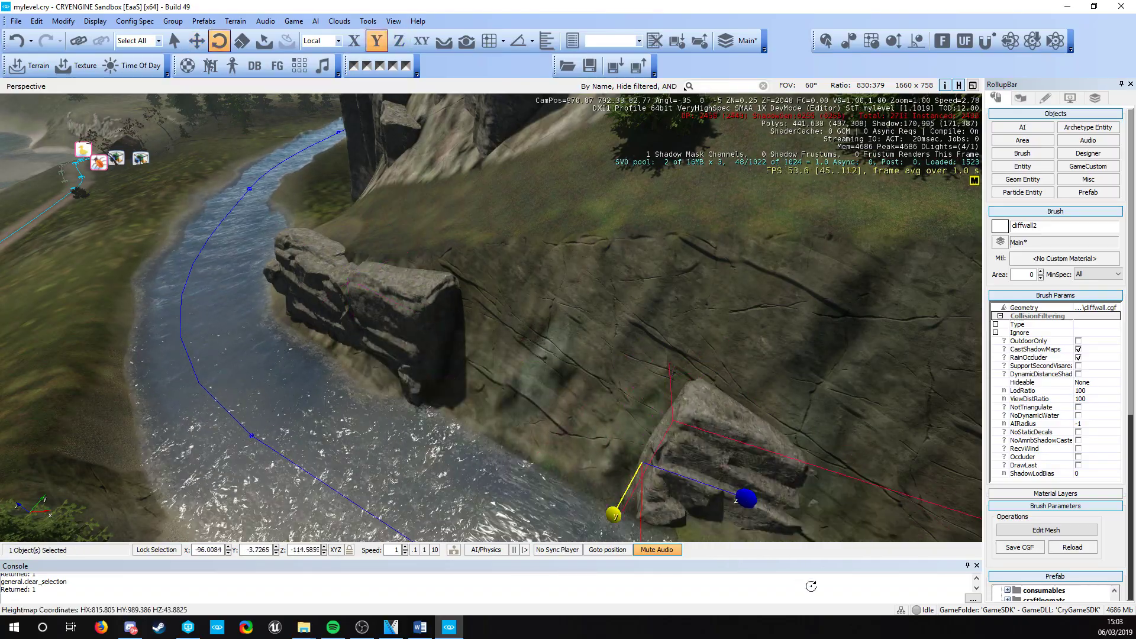
right_click_drag(805, 576, 698, 467)
key("a")
key("2")
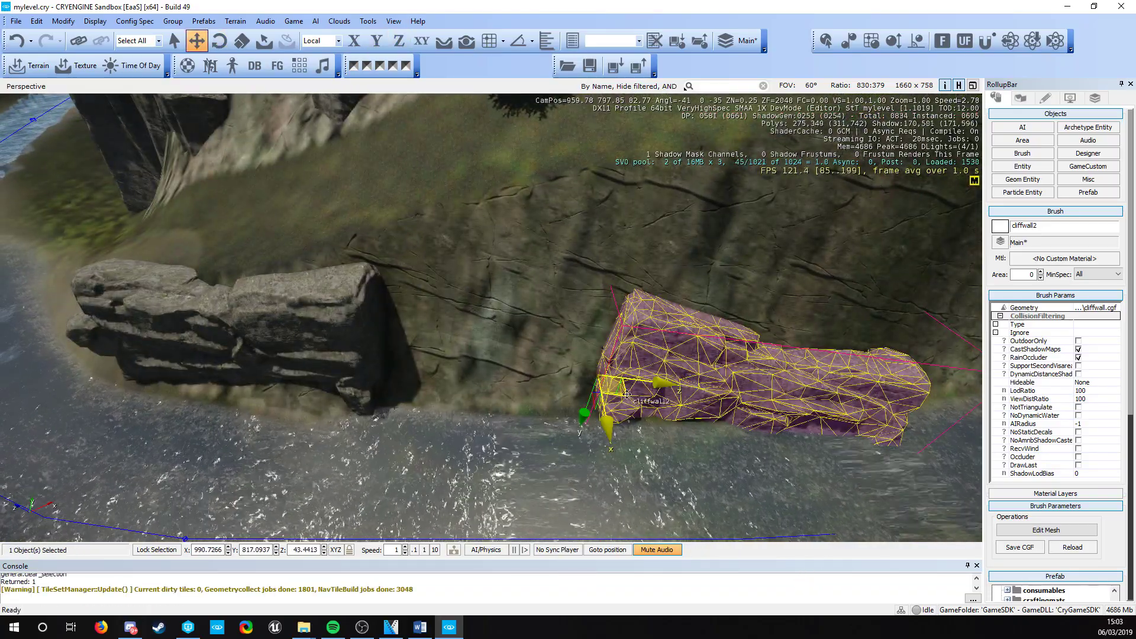
left_click_drag(626, 394, 394, 376)
- Clear the cliffwall selection and filter the brush library for "lime"
right_click_drag(393, 376, 225, 378)
key("Escape")
key("w")
key("s")
key("w")
key("w")
right_click_drag(449, 407, 481, 402)
key("a")
left_click(1032, 153)
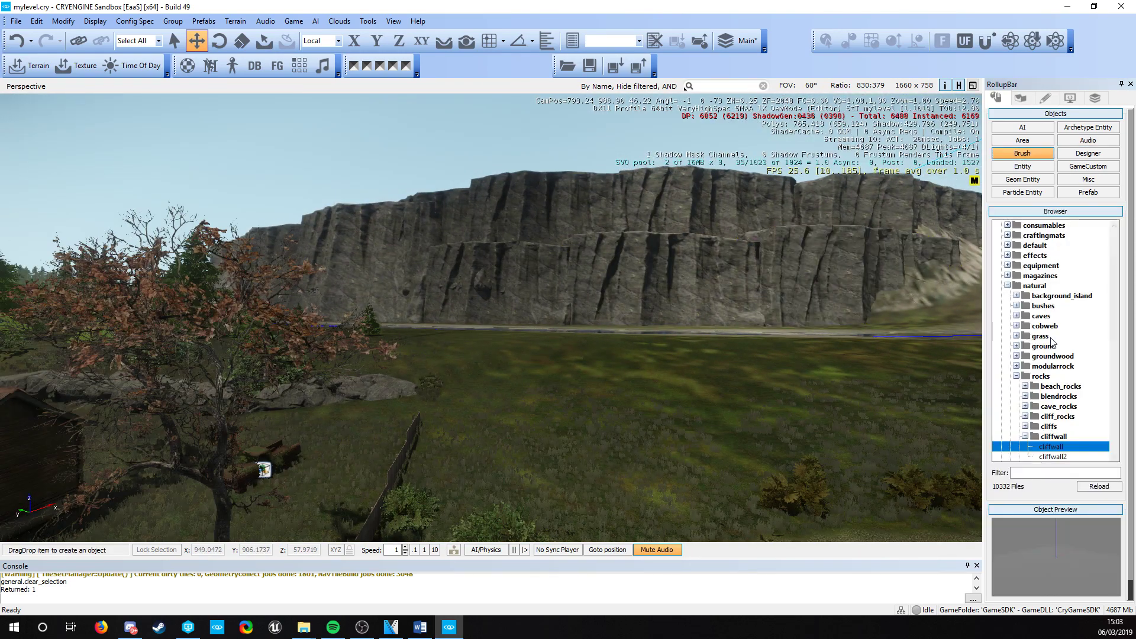
left_click(1049, 471)
type("line")
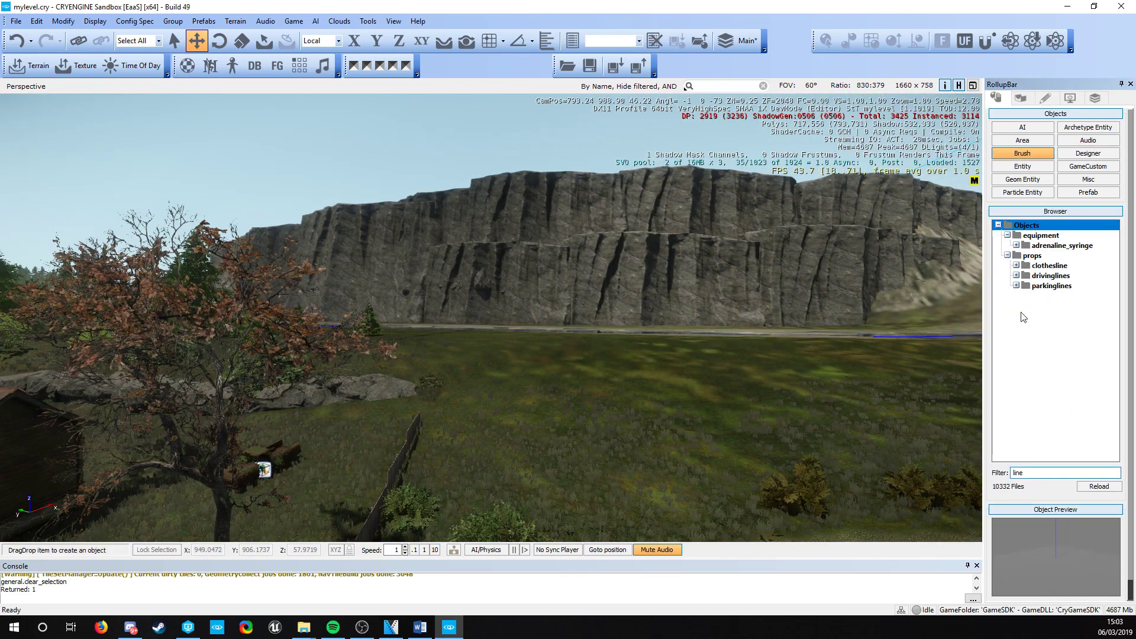
key("BackSpace")
key("BackSpace")
type("me")
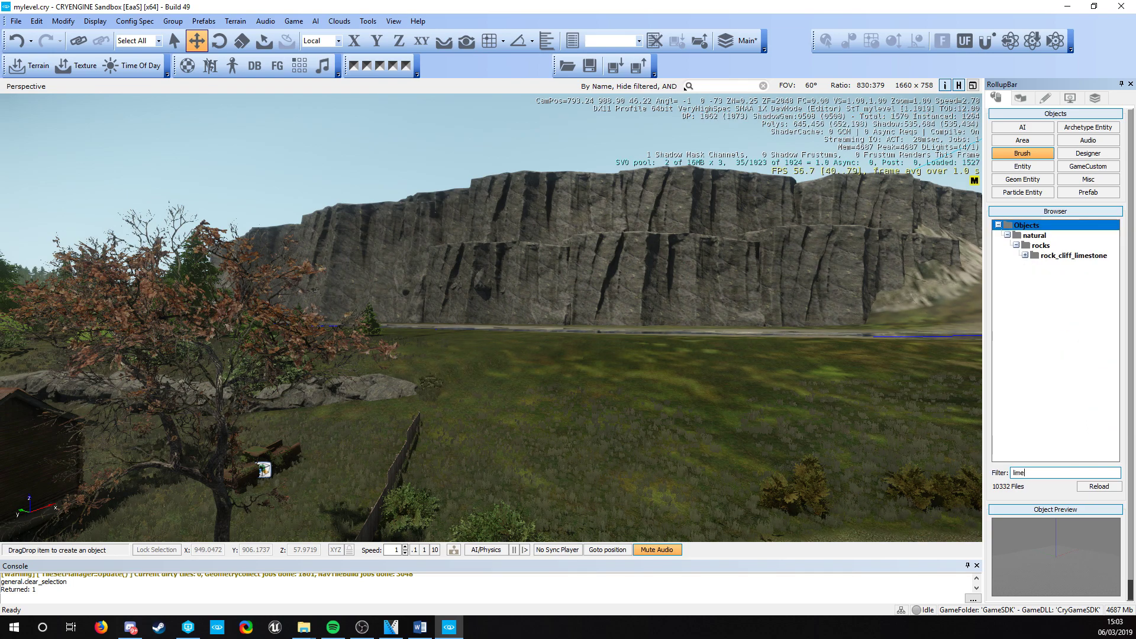
- Place the na_rock_cliff_limestone_debris_s_a_col brush in the meadow beyond the wooden fence and move it farther out on the grass
double_click(1066, 255)
left_click(1077, 266)
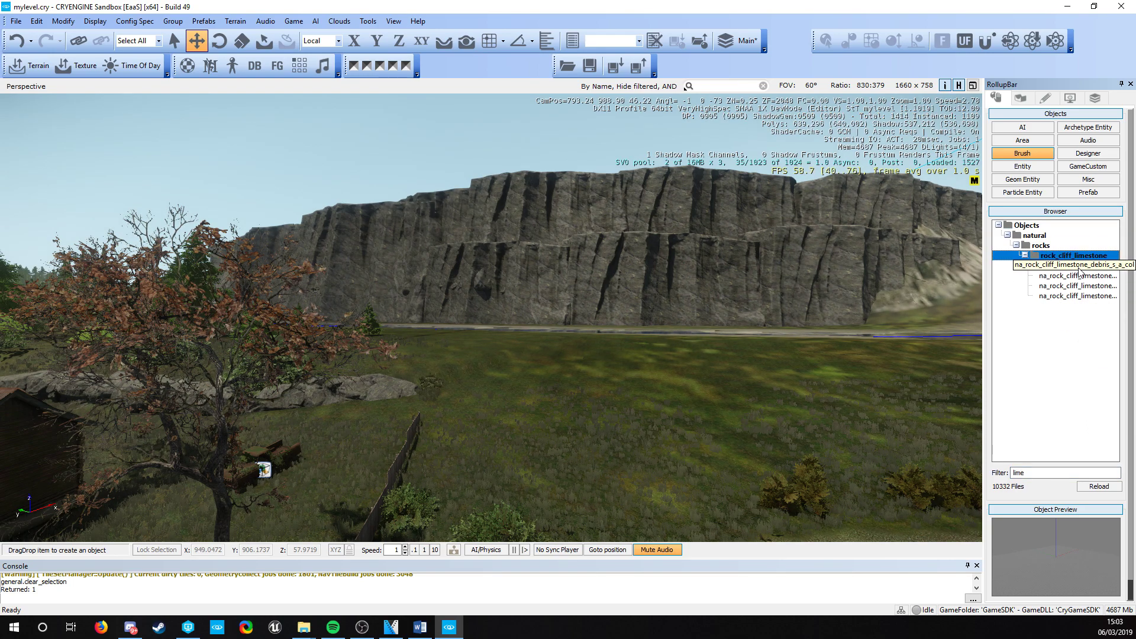
left_click_drag(1078, 269, 507, 443)
mouse_move(507, 444)
right_mouse_down()
mouse_move(545, 418)
mouse_move(563, 380)
right_mouse_up()
key("w")
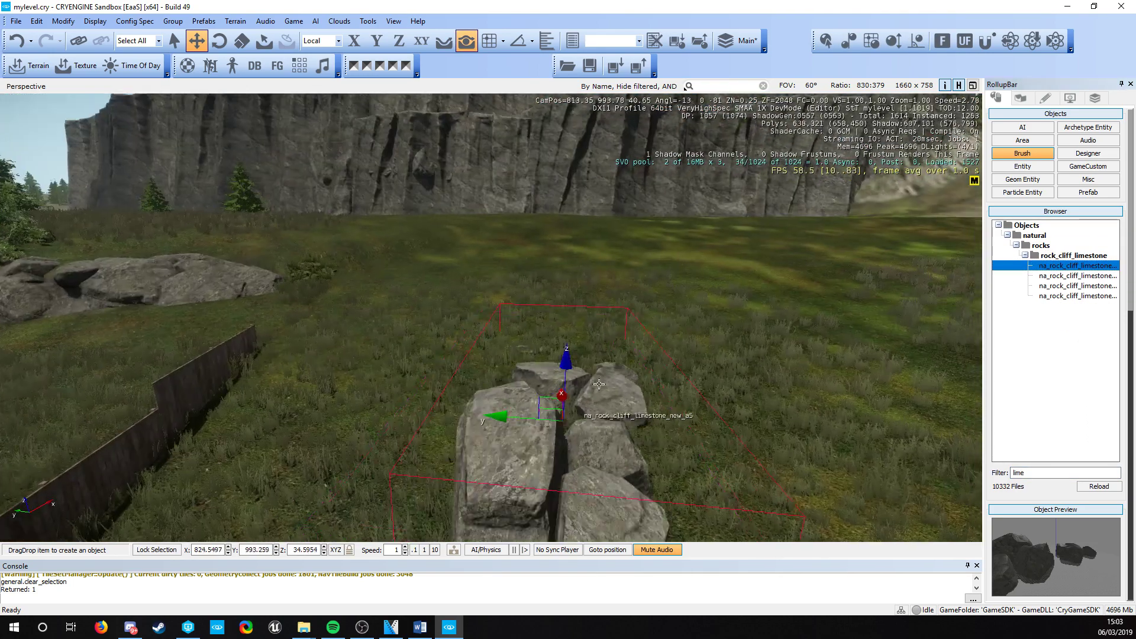
left_click(603, 318)
key("s")
key("a")
right_click_drag(603, 317, 648, 347)
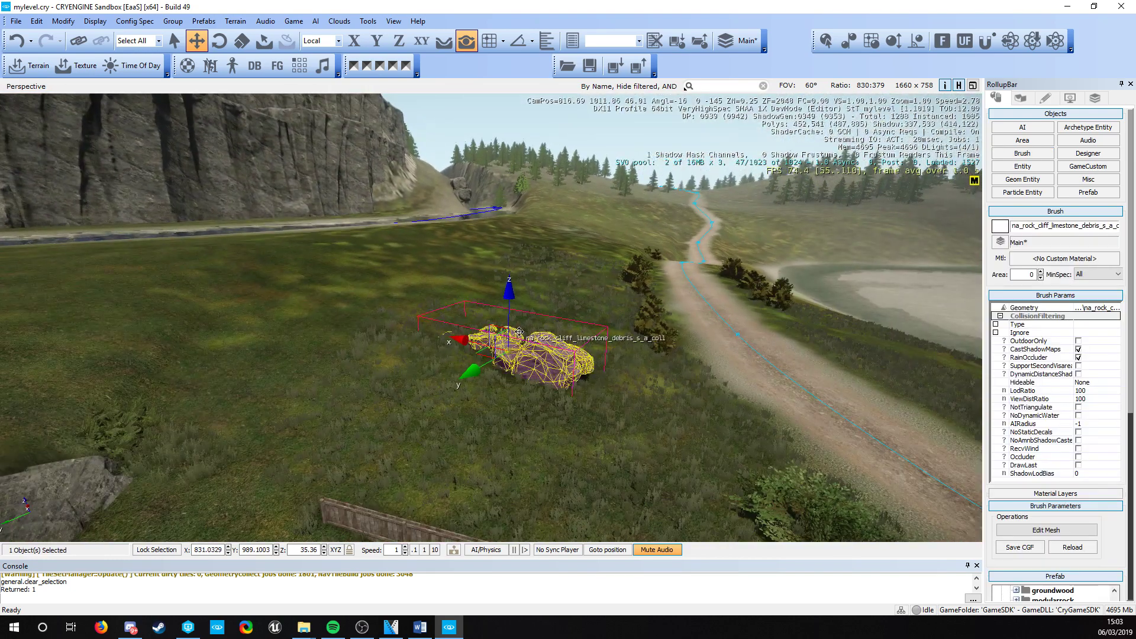
left_click(289, 325, "ctrl+shift")
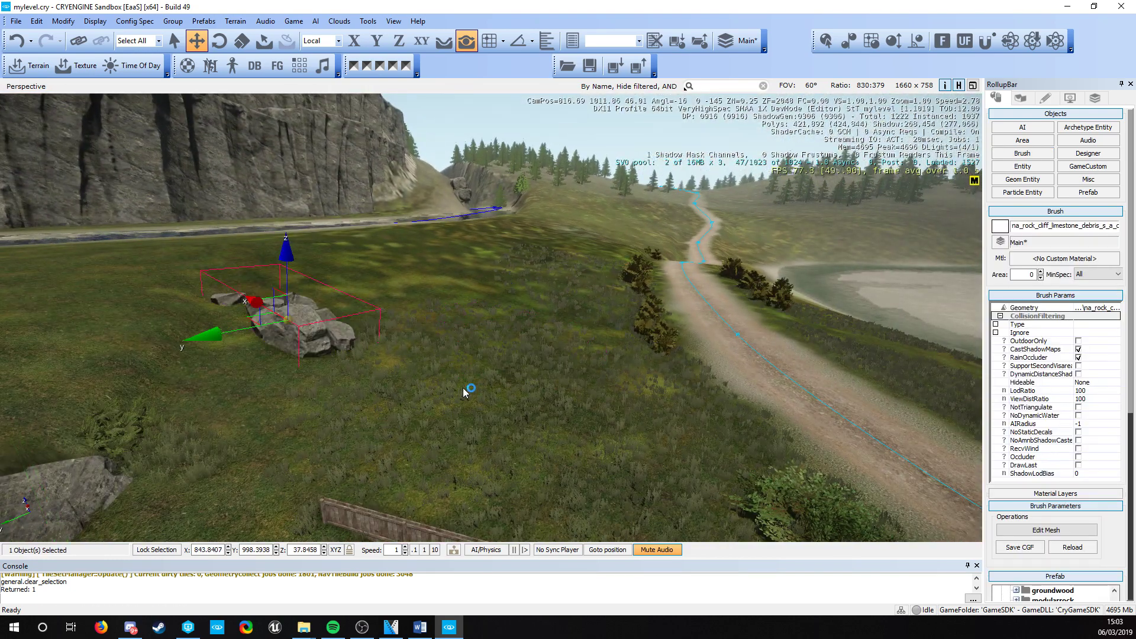
mouse_move(463, 389)
right_mouse_down()
mouse_move(510, 371)
mouse_move(438, 349)
right_mouse_up()
key("ctrl+c")
key("s")
key("Escape")
- Place the second limestone debris brush (debris_s_c) on the grass between the cabin and the rock wall
key("d")
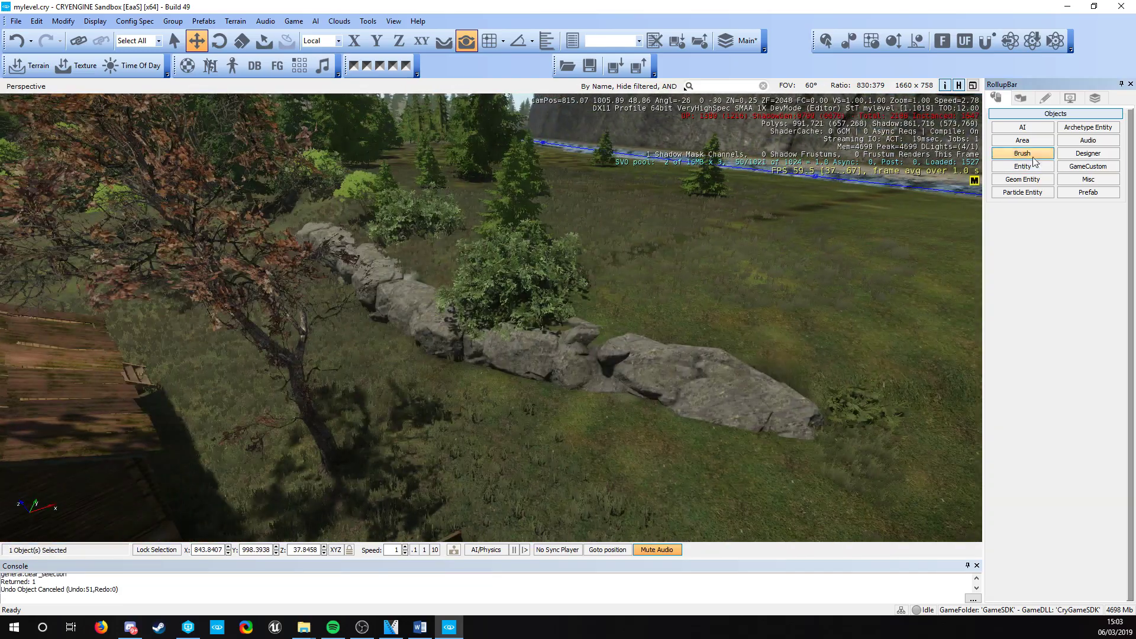
left_click(1028, 154)
scroll(1078, 442, "down", 3)
left_click(1083, 347)
left_click_drag(1083, 349, 487, 393)
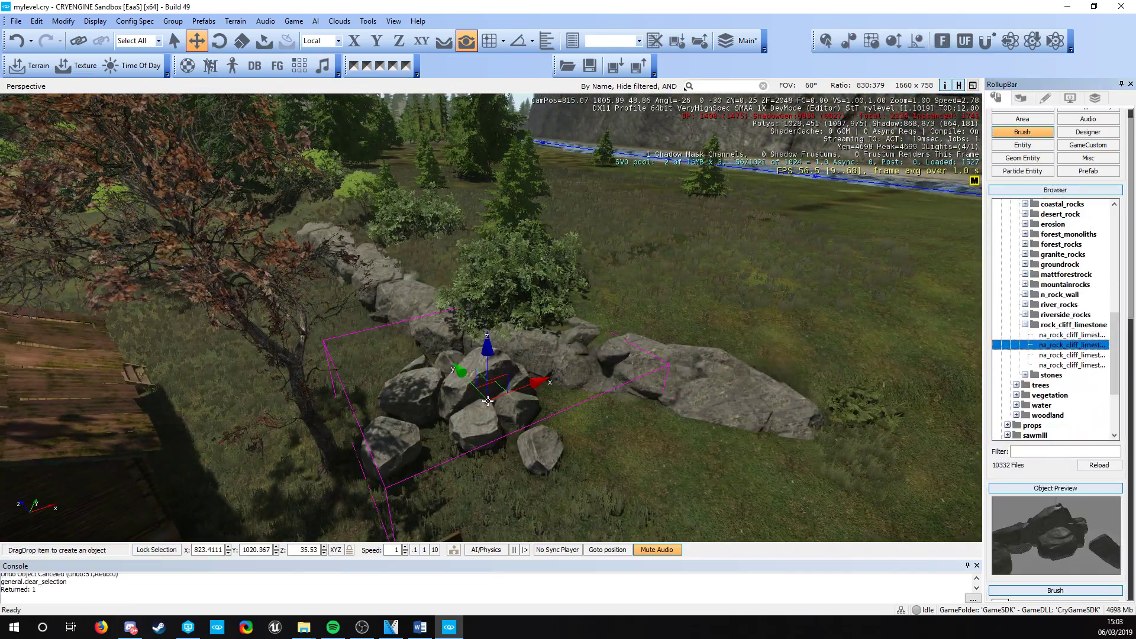
key("s")
mouse_move(487, 393)
right_mouse_down()
mouse_move(467, 437)
mouse_move(491, 391)
right_mouse_up()
left_click_drag(491, 391, 492, 317)
key("w")
mouse_move(492, 317)
right_mouse_down()
mouse_move(473, 301)
mouse_move(535, 319)
mouse_move(583, 317)
right_mouse_up()
key("a")
left_click(507, 340)
- Turn on terrain following and move the limestone debris pile farther from the cabin, in front of the rock wall
right_click_drag(507, 340, 547, 361)
key("a")
key("w")
right_click_drag(473, 332, 473, 302)
key("s")
key("a")
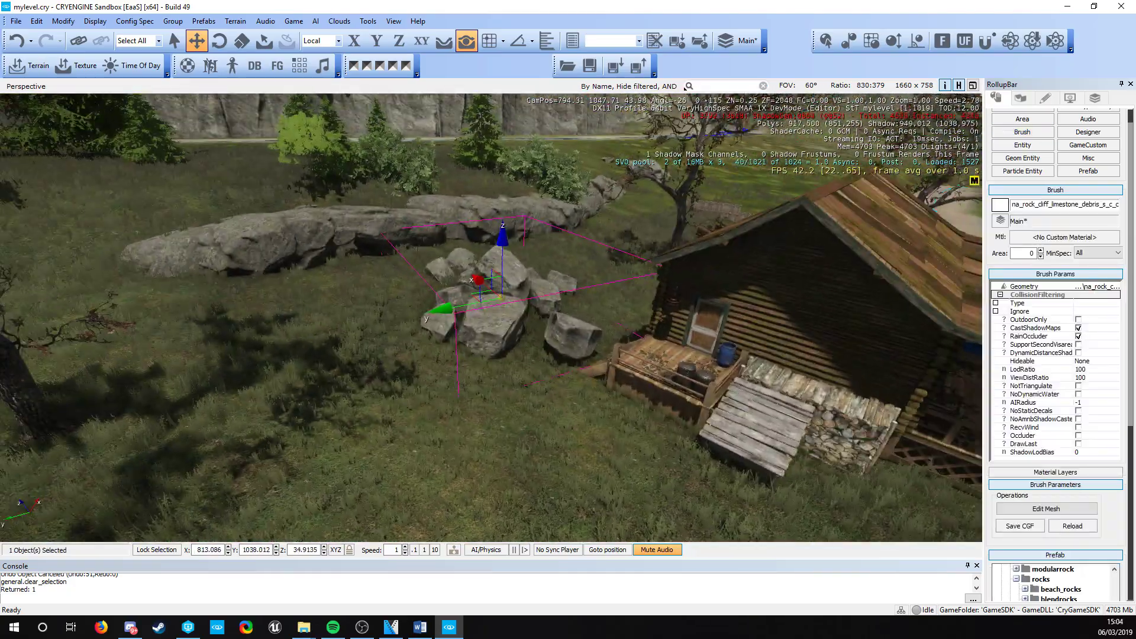
right_click_drag(417, 374, 425, 372)
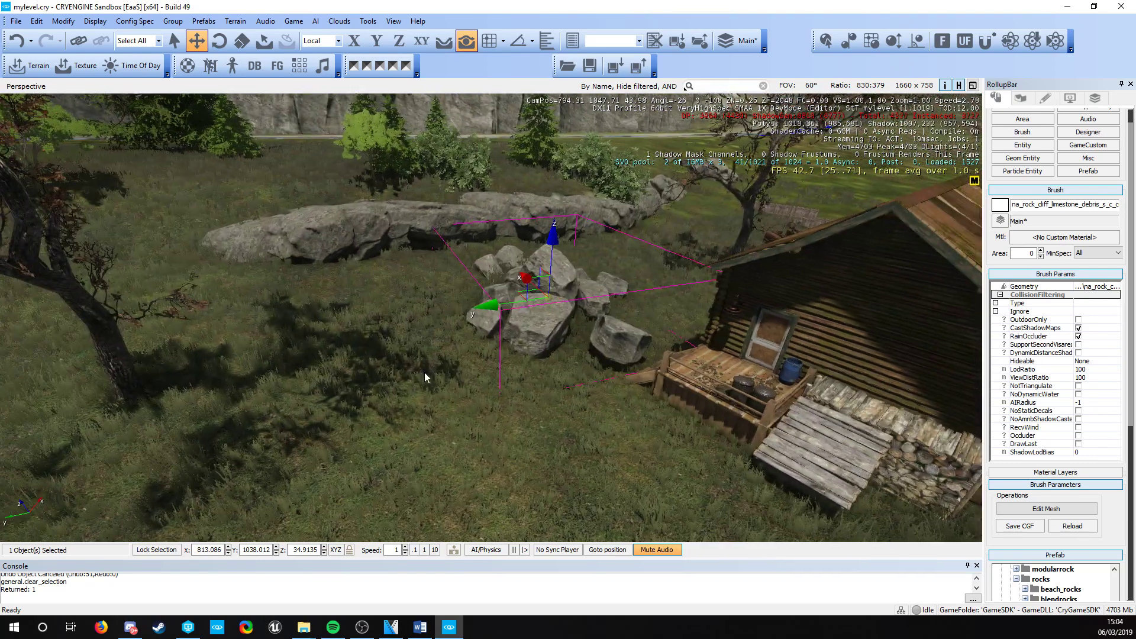
left_click(441, 41)
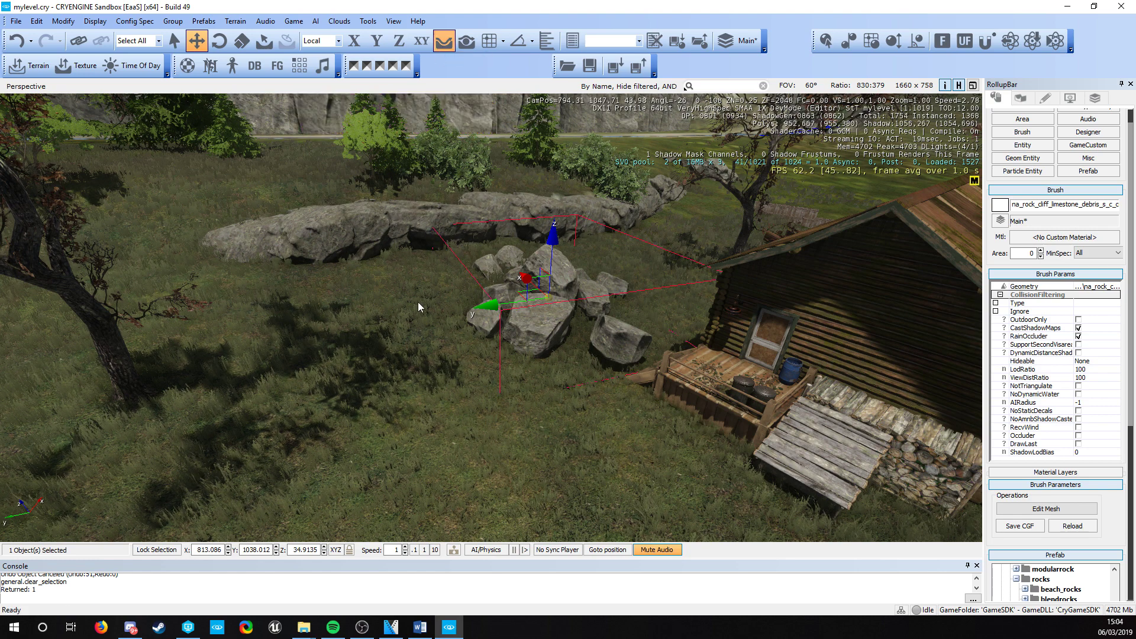
left_click(411, 310, "ctrl+shift")
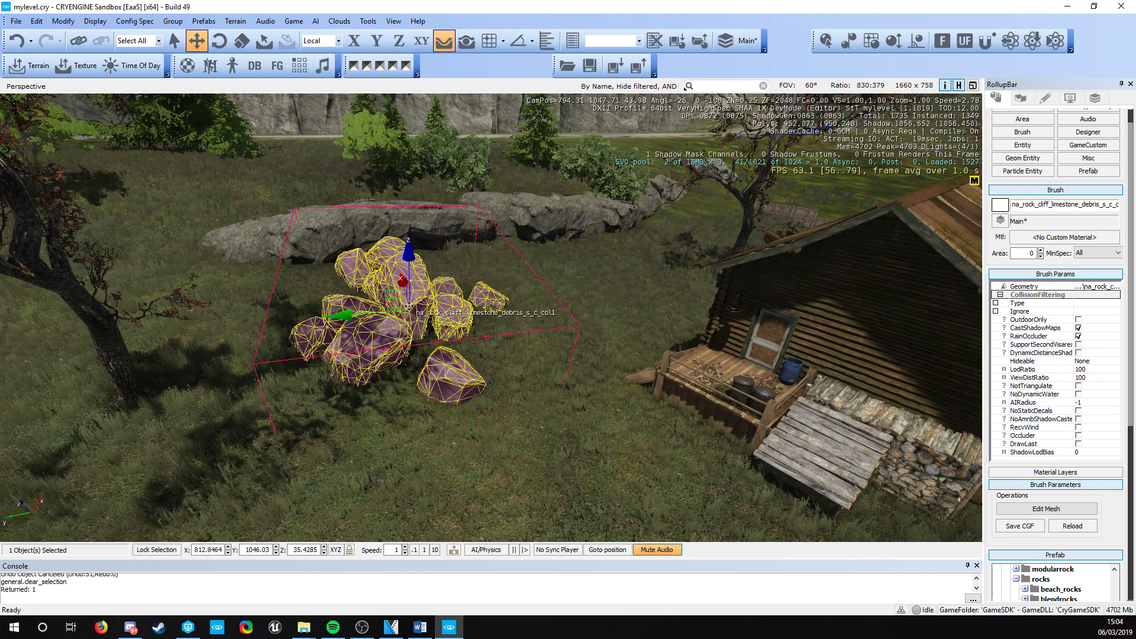
- Rotate the limestone debris pile, sink it slightly into the ground along Z, and deselect it
key("3")
left_click_drag(406, 248, 396, 348)
key("2")
left_click_drag(408, 253, 408, 264)
left_click(454, 445)
- Pick bush_round_leaf_a from the bush by the road fence and paint more of these bushes on the grass beside the cabin
key("s")
mouse_move(454, 445)
right_mouse_down()
mouse_move(571, 381)
mouse_move(284, 385)
mouse_move(278, 414)
mouse_move(331, 414)
right_mouse_up()
key("d")
key("a")
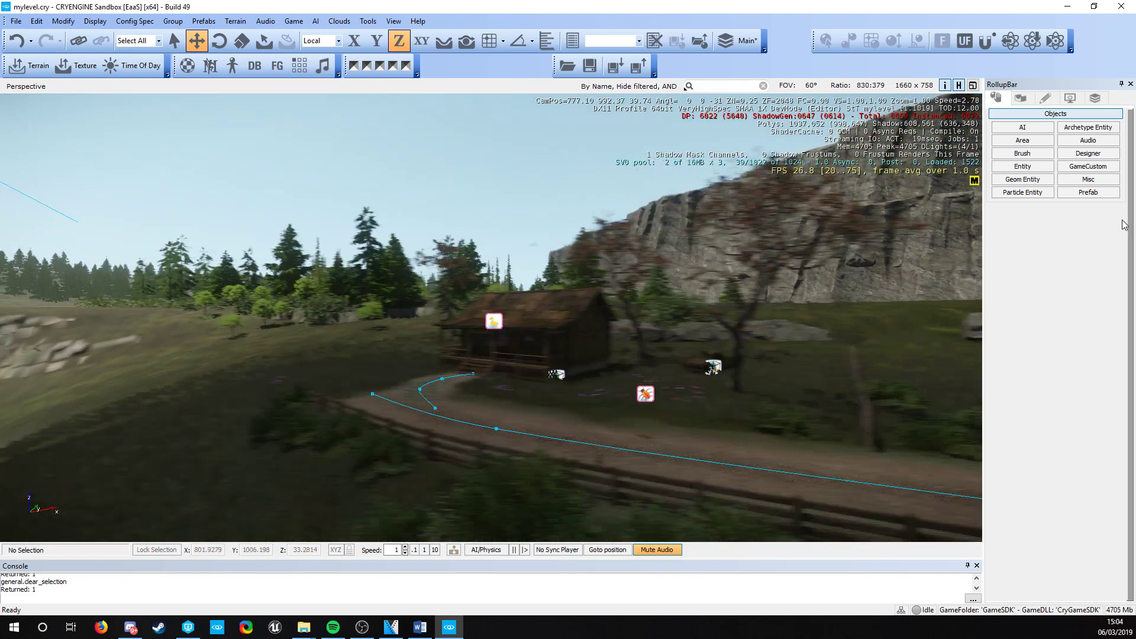
left_click(1020, 97)
left_click(1022, 140)
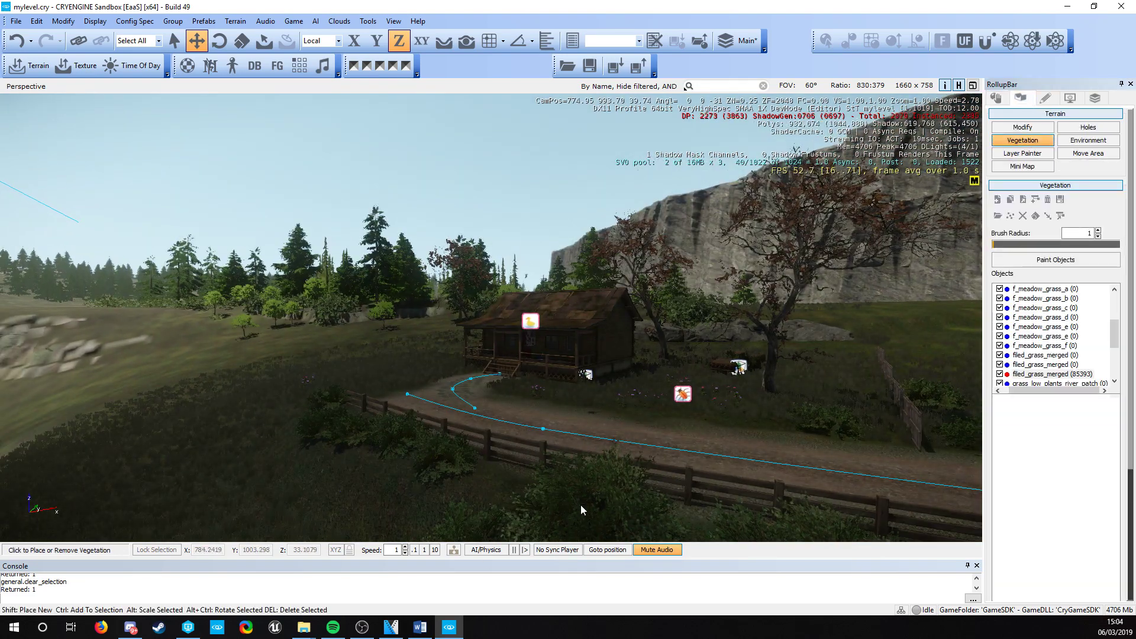
left_click(452, 458)
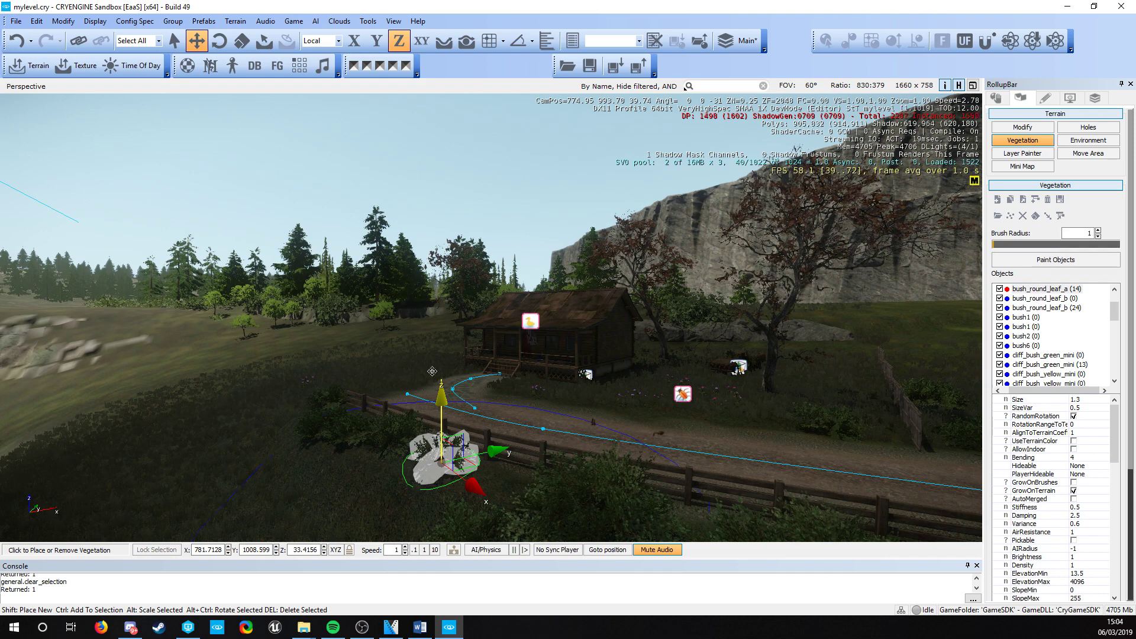
left_click(1055, 258)
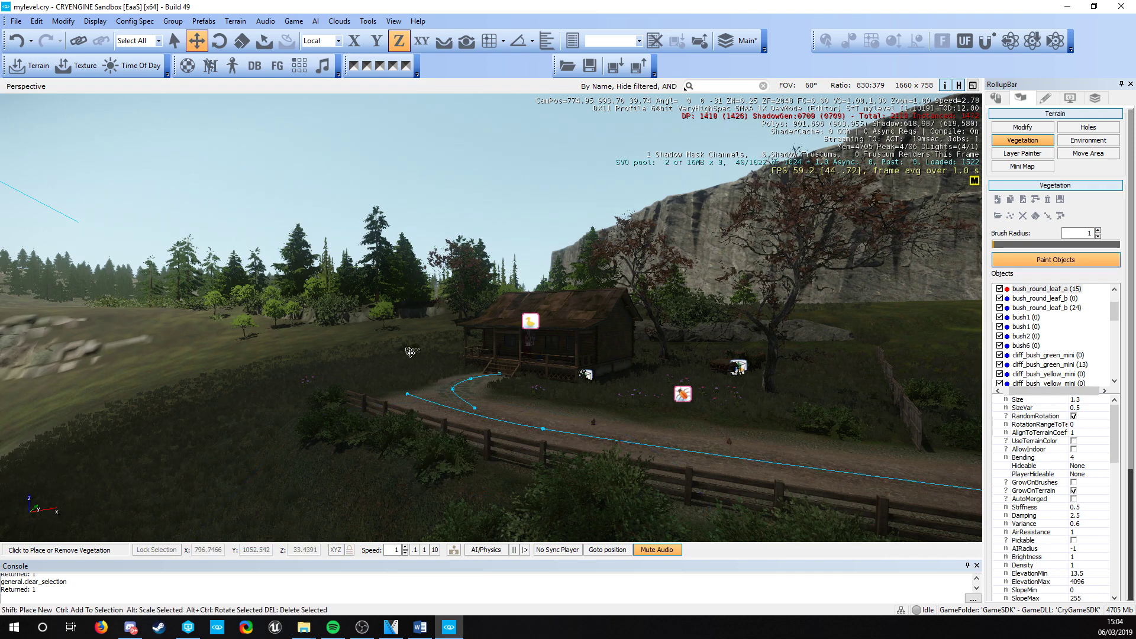
key("w")
right_click_drag(254, 382, 216, 390)
- Paint cliff_bush_green_mini bushes on the grass beside the cabin and around the limestone debris in the meadow
left_click(1065, 363)
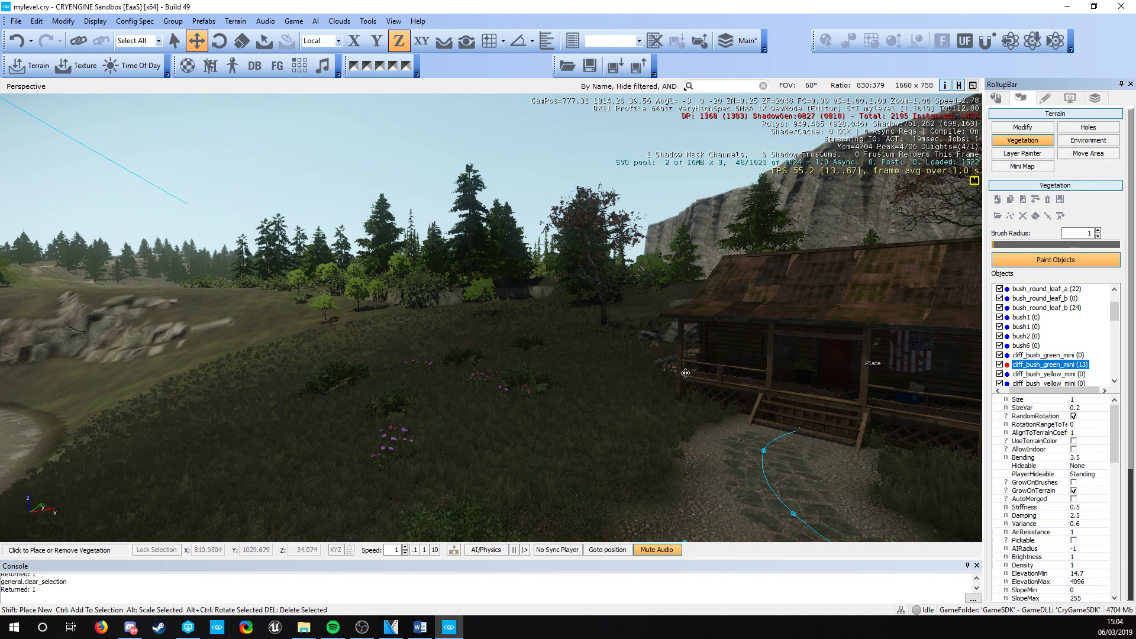
left_click(514, 364)
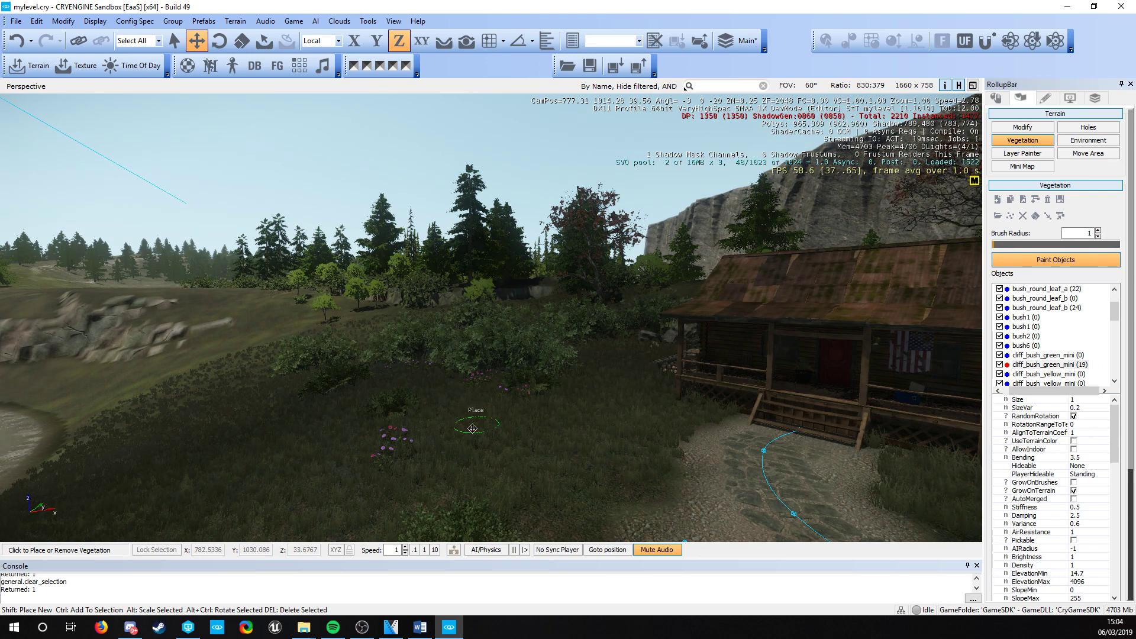
key("s")
key("d")
right_click_drag(472, 428, 521, 342)
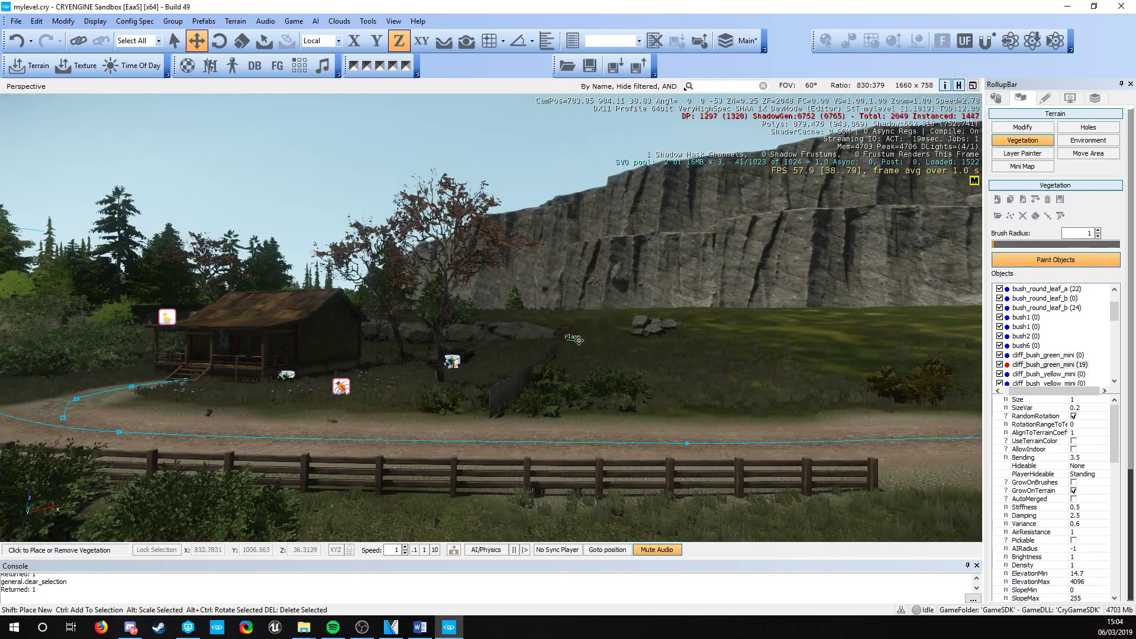
left_click(673, 363)
left_click(525, 319)
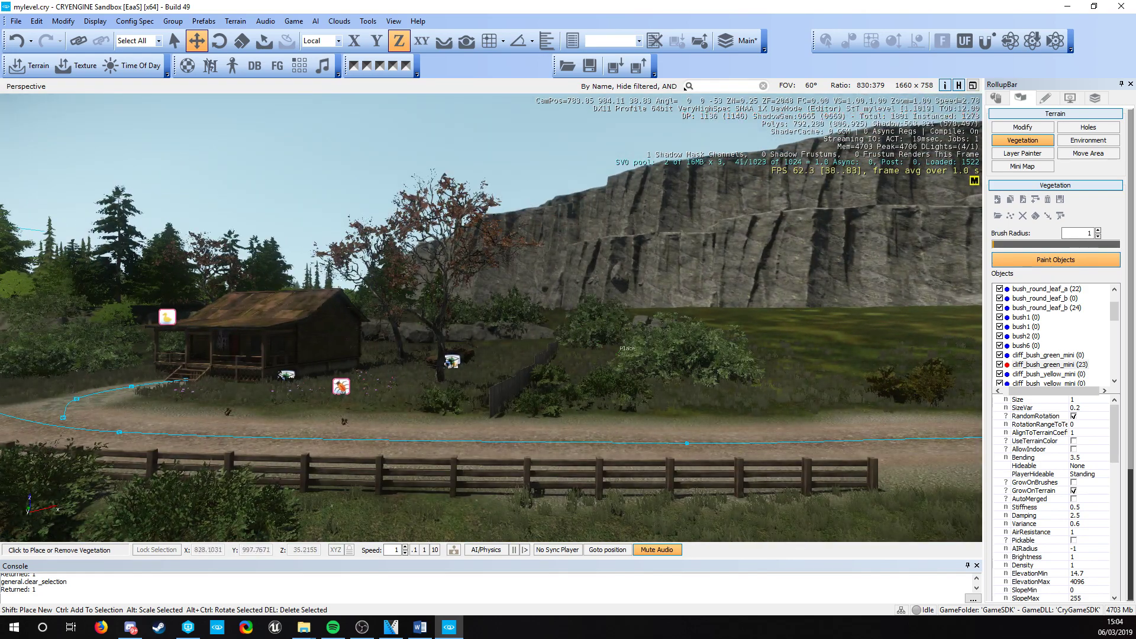
- Paint further cliff_bush_green_mini bushes along the meadow across the road and finish painting
right_click_drag(627, 349, 562, 357)
key("d")
left_click(730, 319)
left_click(853, 327)
left_click(769, 345)
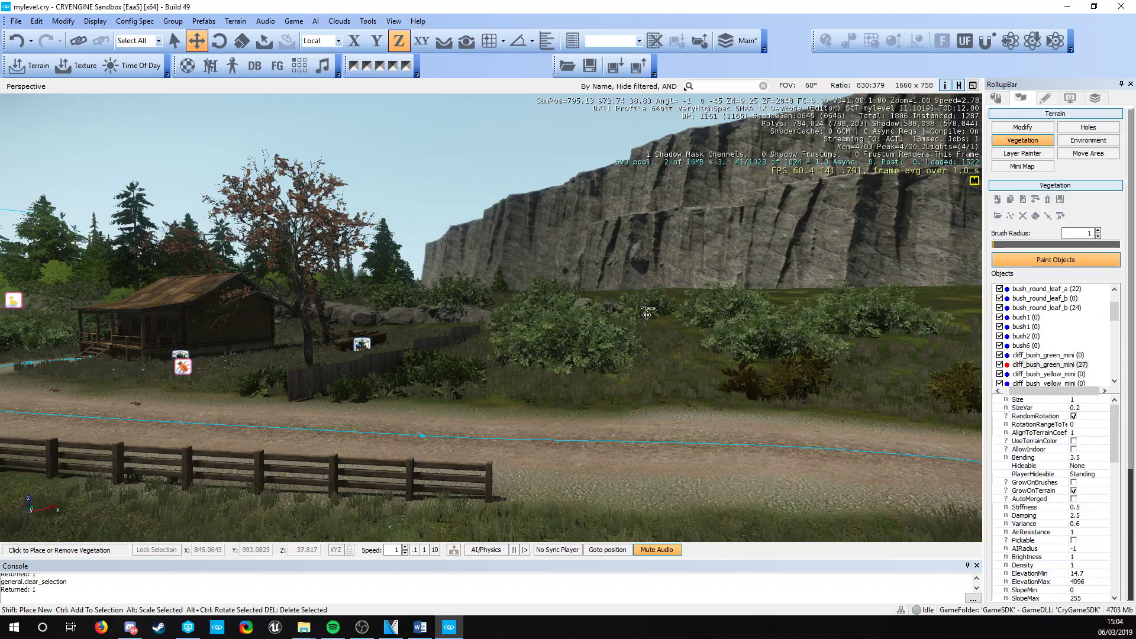
key("a")
mouse_move(646, 315)
right_mouse_down()
mouse_move(550, 394)
mouse_move(444, 375)
mouse_move(479, 349)
mouse_move(532, 408)
mouse_move(609, 376)
right_mouse_up()
key("w")
key("Escape")
key("d")
key("w")
key("s")
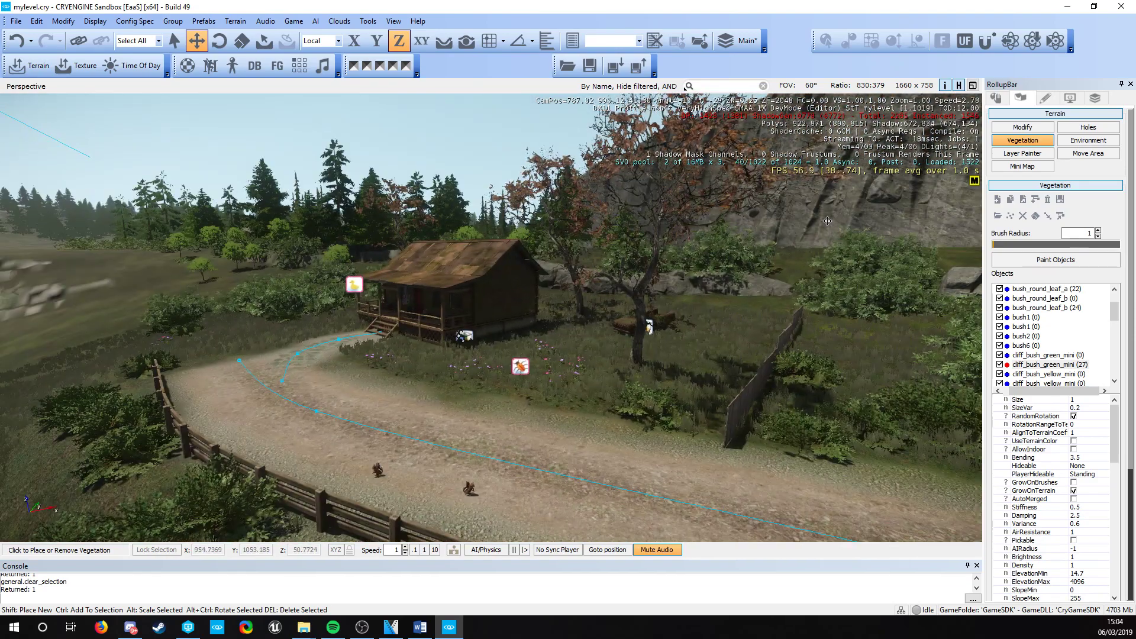
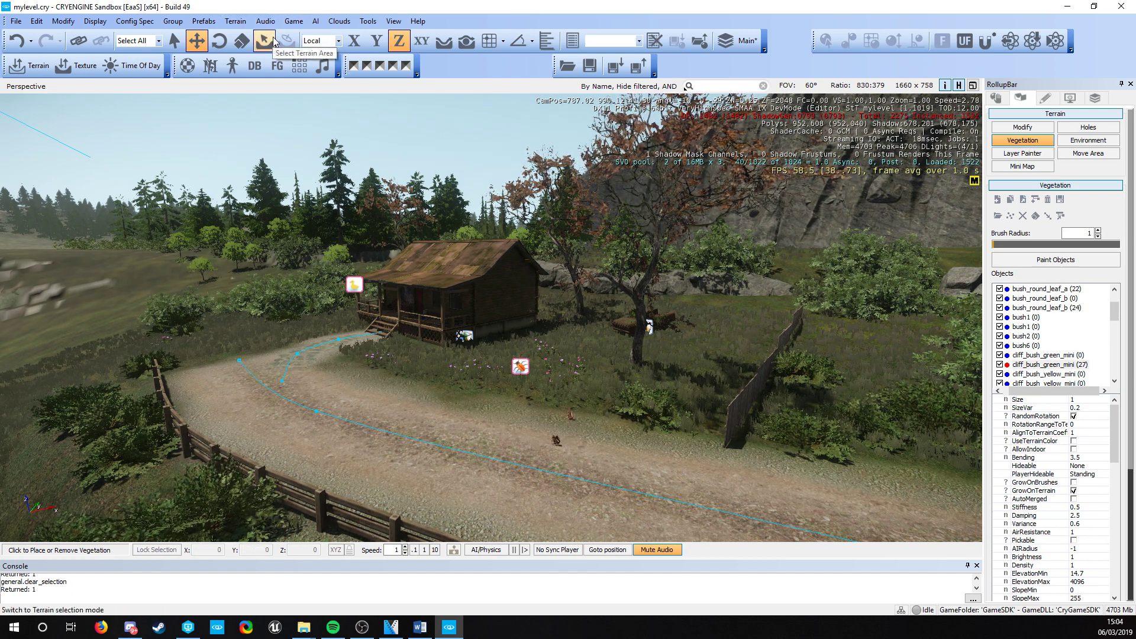
- Advance the level's time of day to about 16.85 in the terrain Lighting Tool
left_click(235, 23)
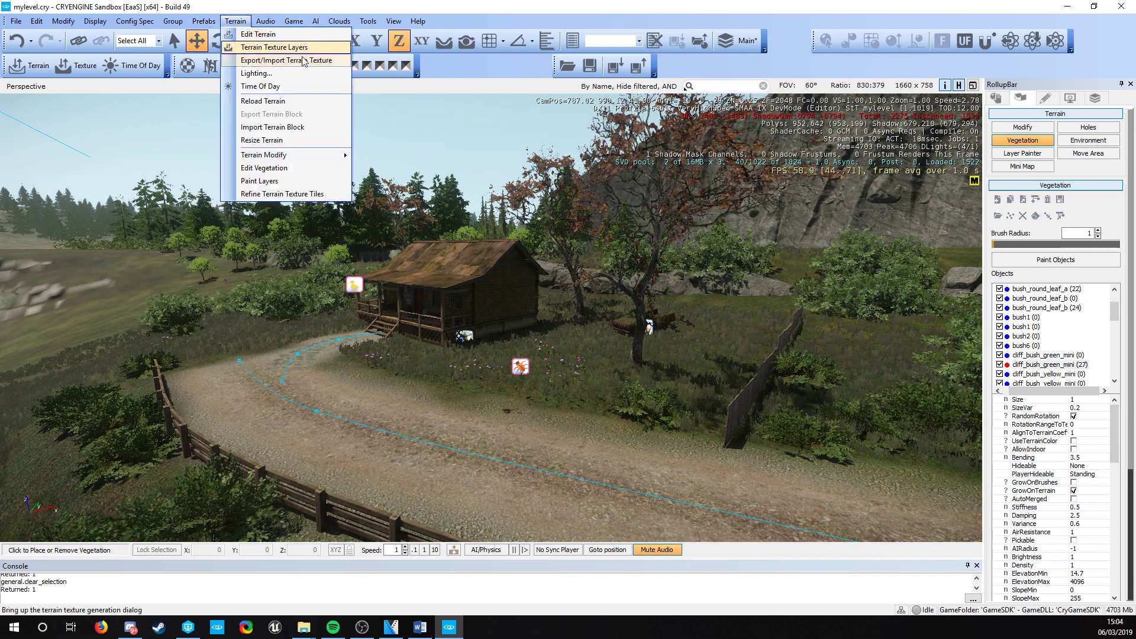
left_click(255, 73)
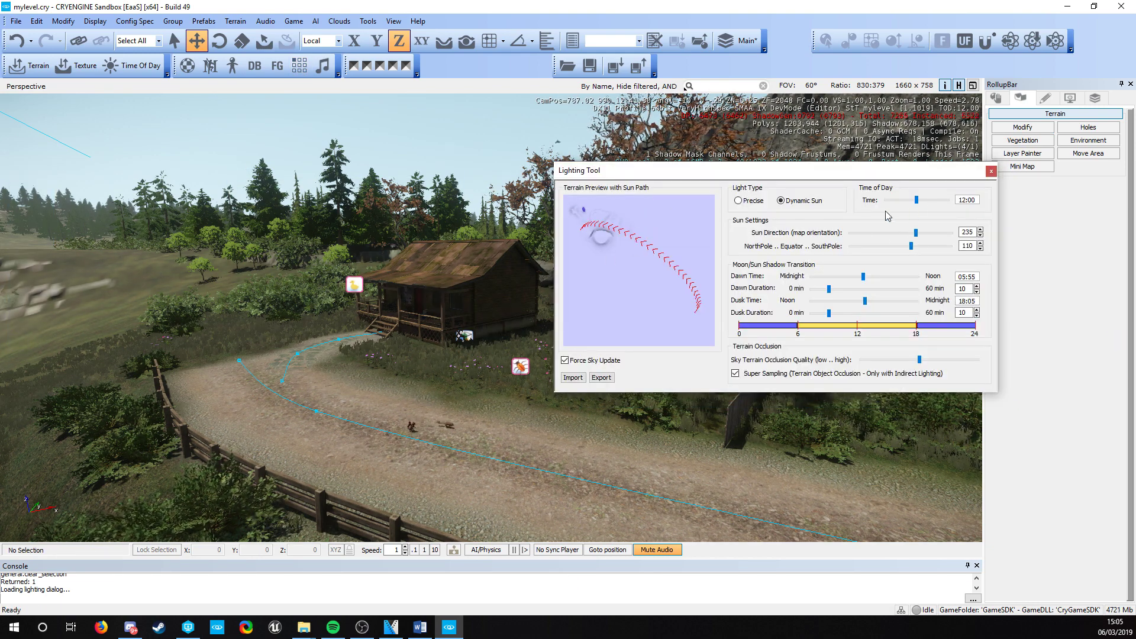
mouse_move(919, 203)
left_mouse_down()
mouse_move(939, 201)
mouse_move(903, 201)
mouse_move(929, 189)
left_mouse_up()
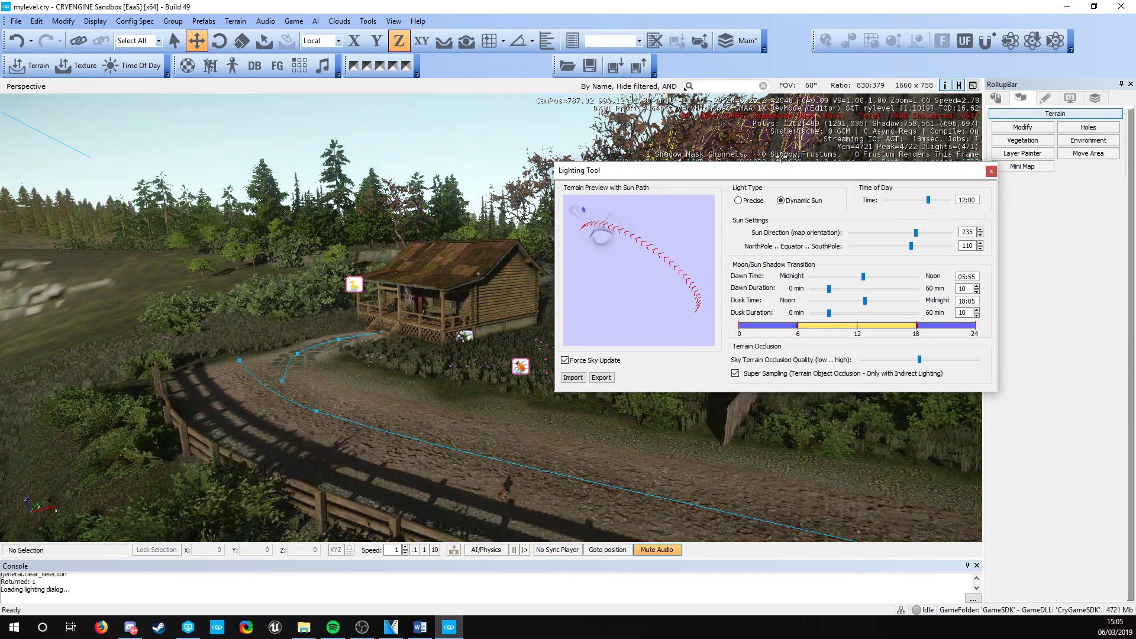
left_click_drag(793, 173, 365, 166)
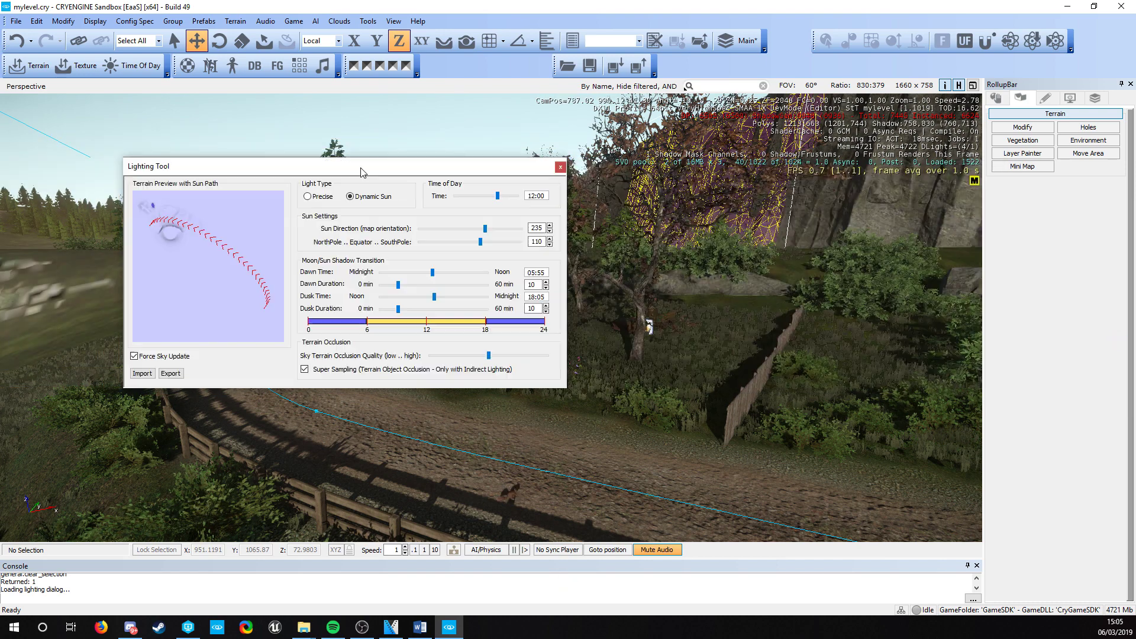
left_click_drag(499, 199, 239, 190)
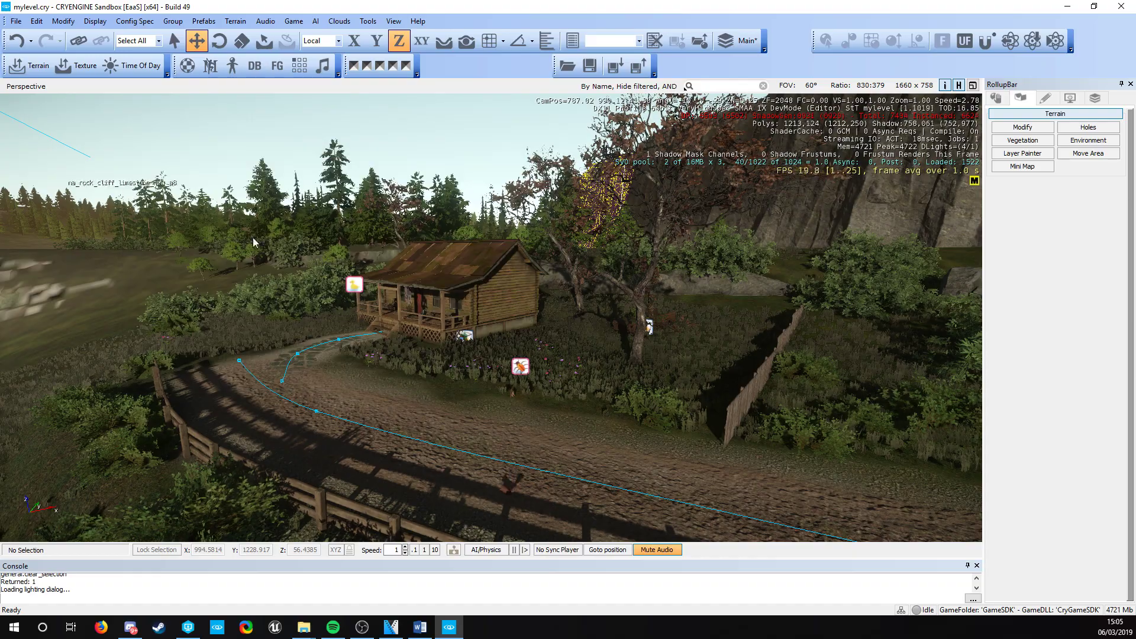
- Move the view inside the cabin with the camera speed set to 0.1 and turn off the viewport helpers
key("w")
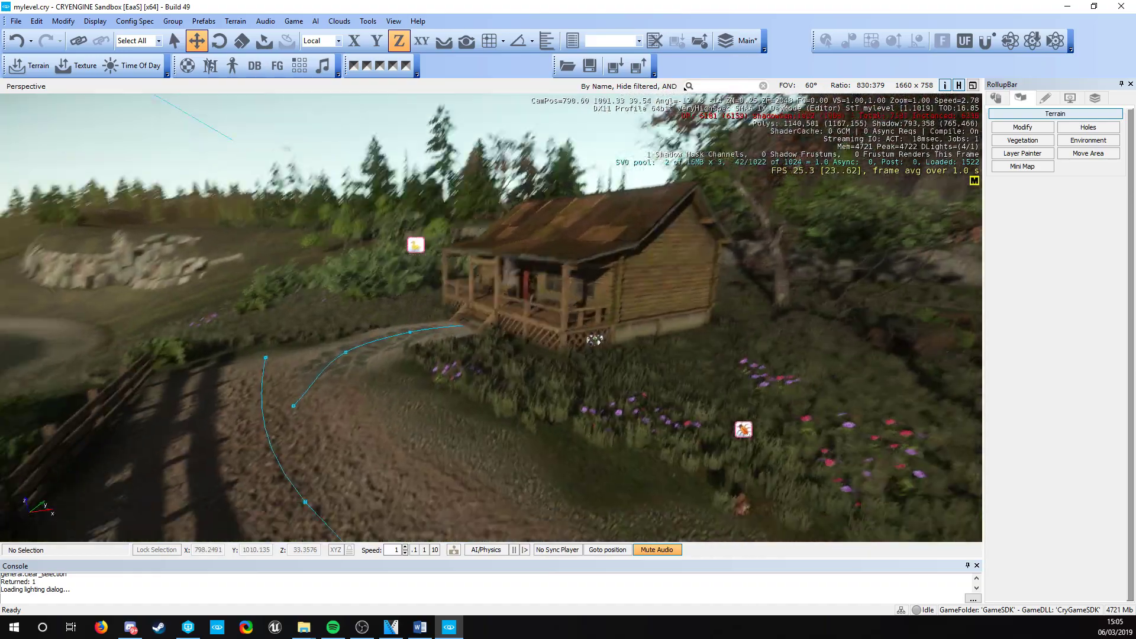
key("w")
right_click_drag(595, 340, 319, 356)
left_click(416, 552)
key("w")
key("d")
key("s")
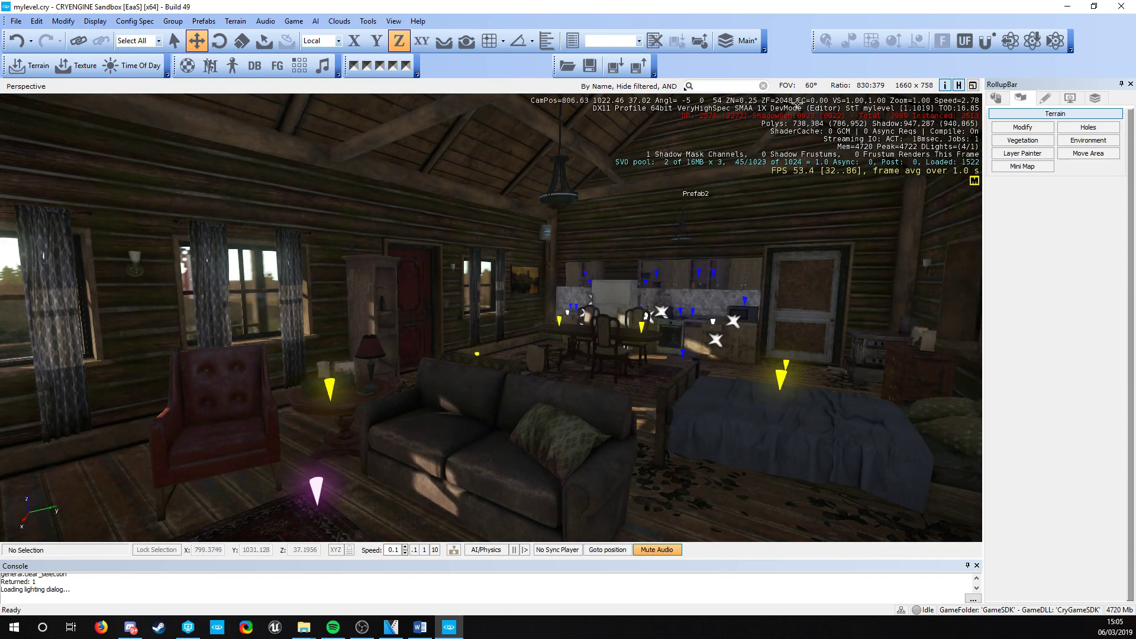
left_click(961, 86)
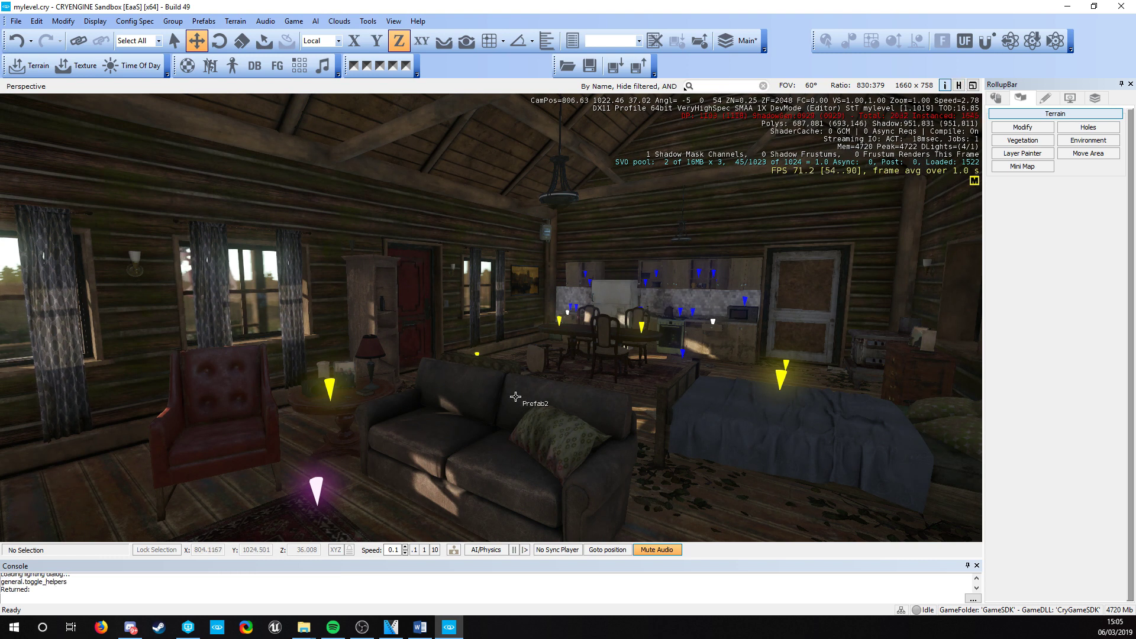
left_click(58, 597)
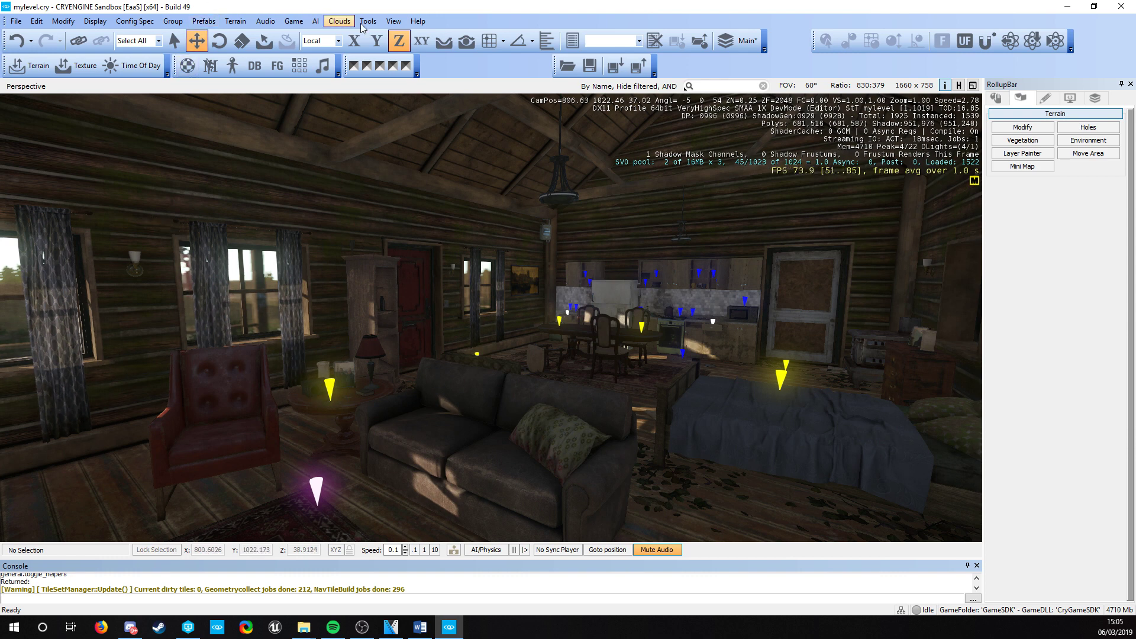
left_click(392, 20)
mouse_move(417, 21)
left_click(424, 48)
left_click(587, 355)
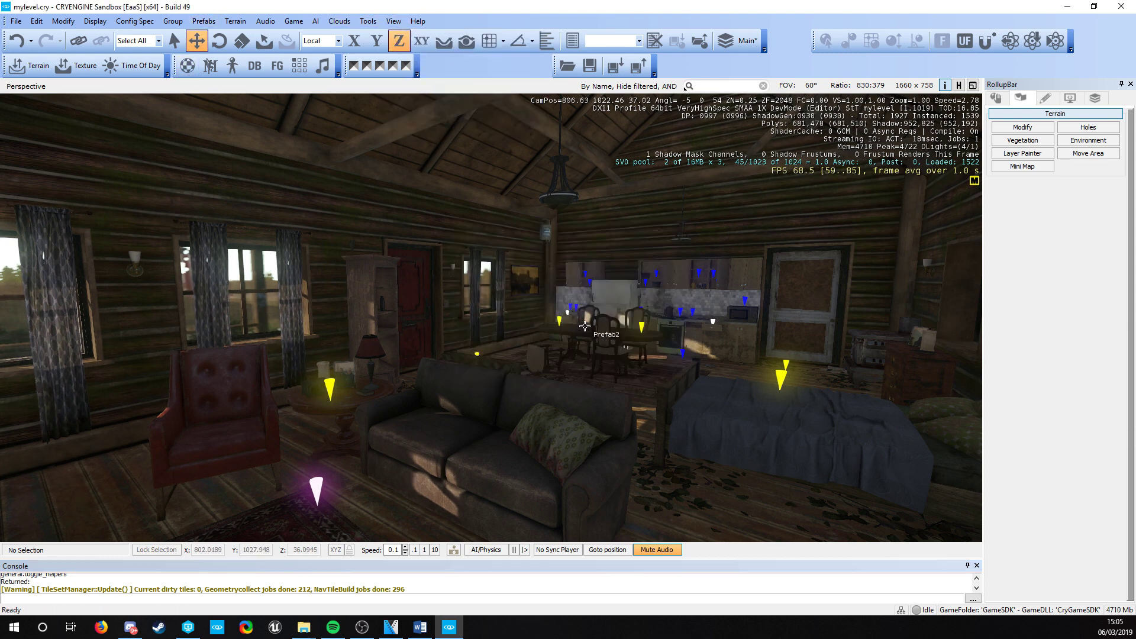
left_click(393, 21)
mouse_move(461, 35)
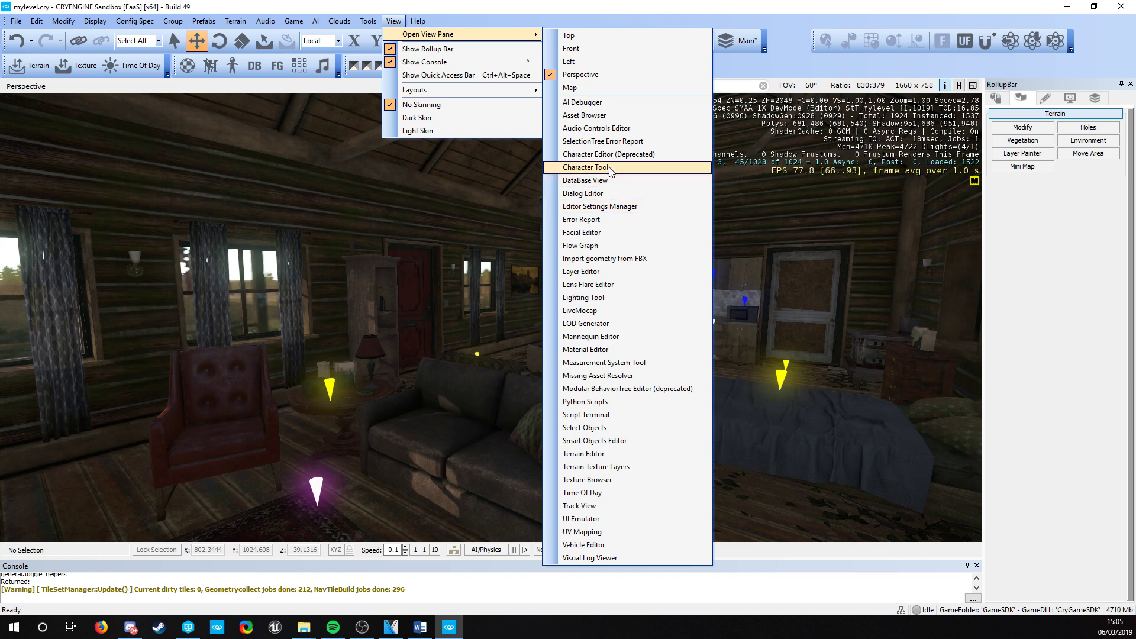
left_click(398, 21)
left_click(341, 22)
mouse_move(368, 23)
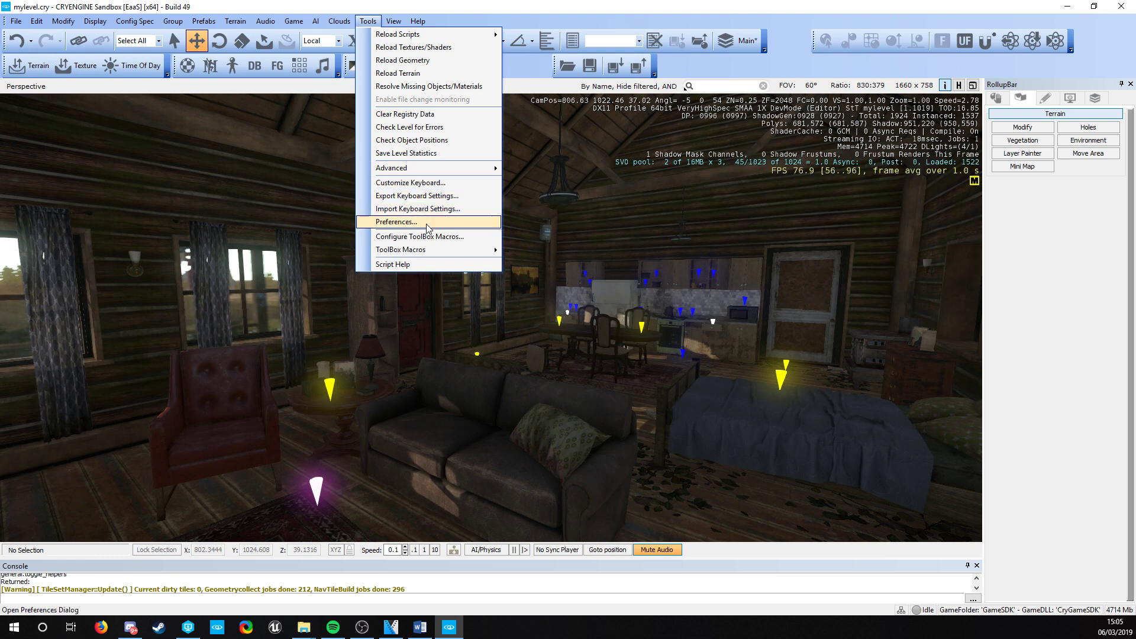
mouse_move(323, 24)
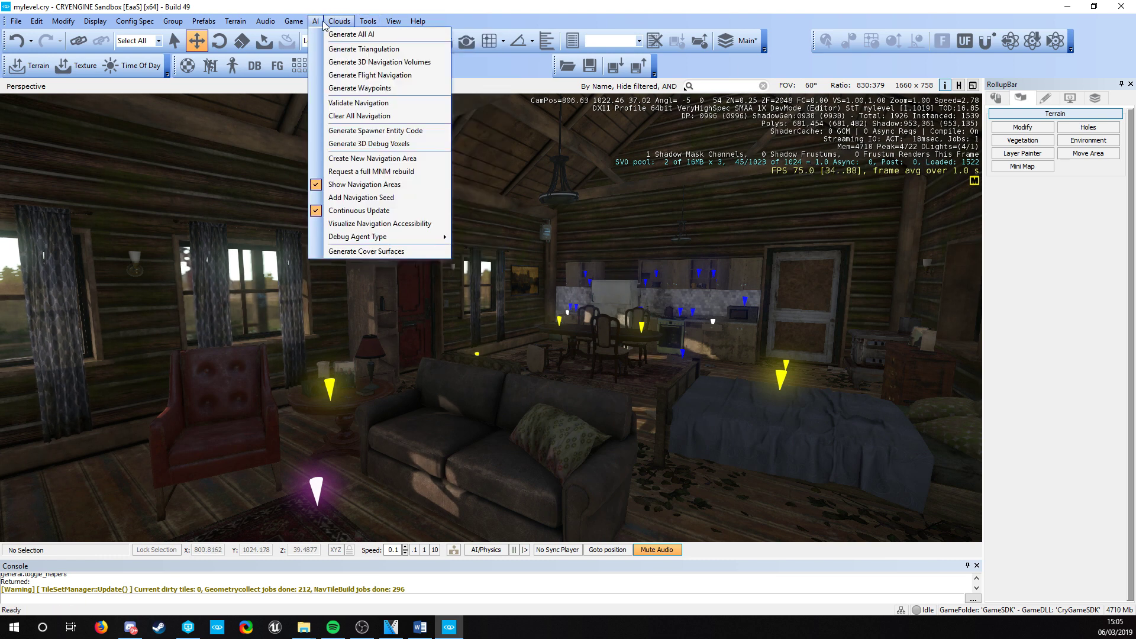
mouse_move(227, 25)
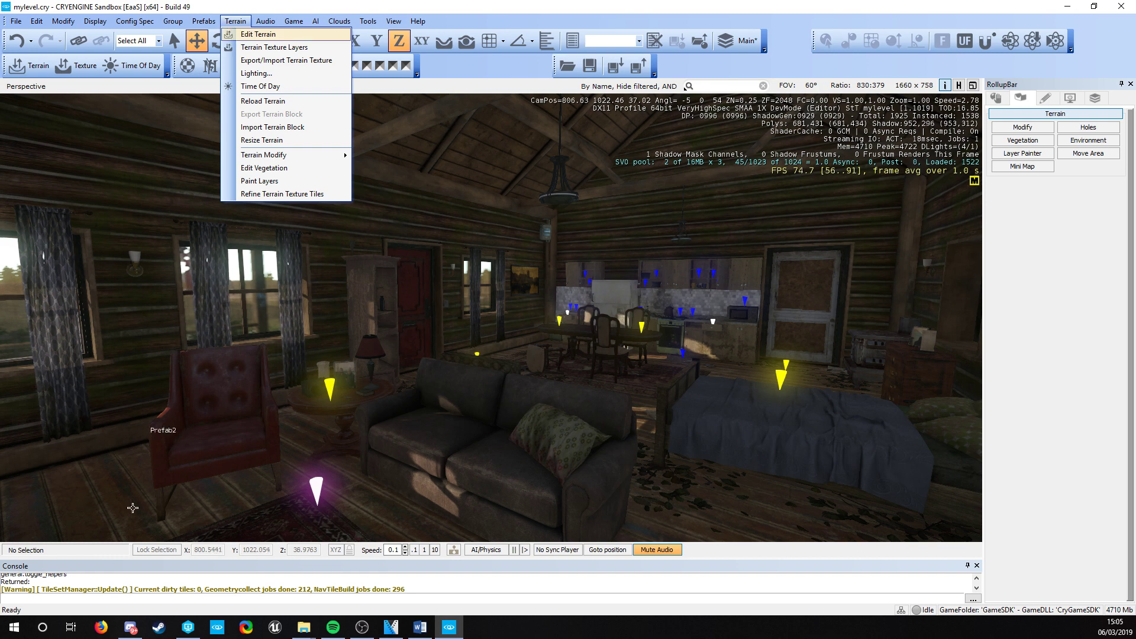
- Hide the cone markers inside the cabin with the console command ism_cones_hide
left_click(89, 601)
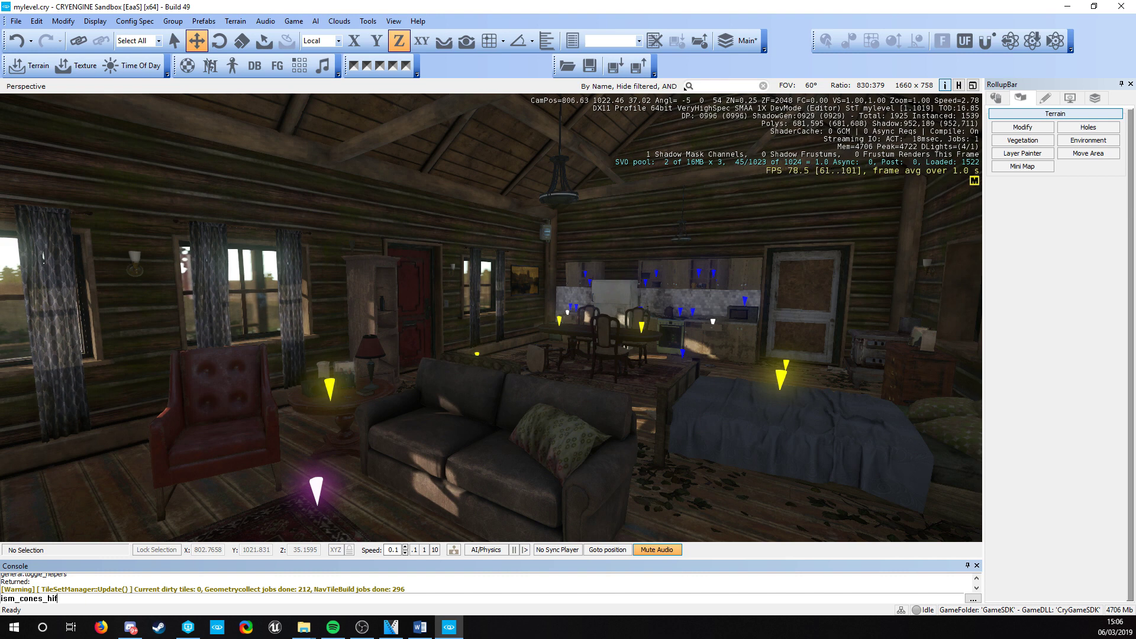
key("Return")
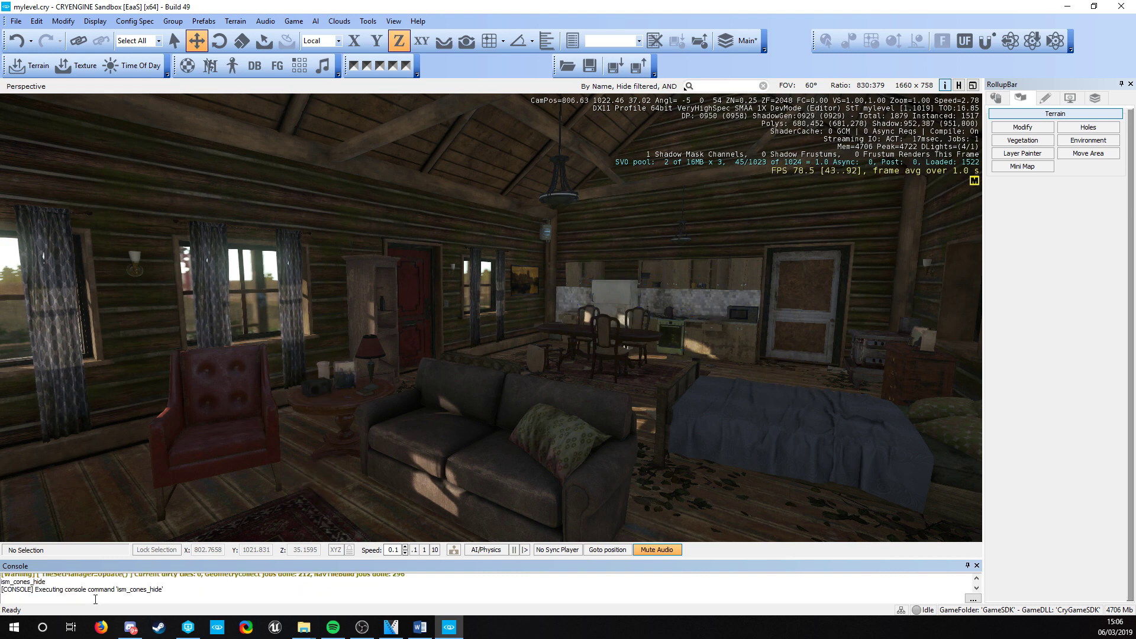
- Examine the cabin interior without the markers, and the cabin exterior from across the road
key("a")
right_click_drag(413, 392, 591, 384)
key("a")
key("s")
key("s")
key("w")
key("d")
key("s")
right_click_drag(613, 291, 586, 287)
key("w")
key("d")
key("w")
key("s")
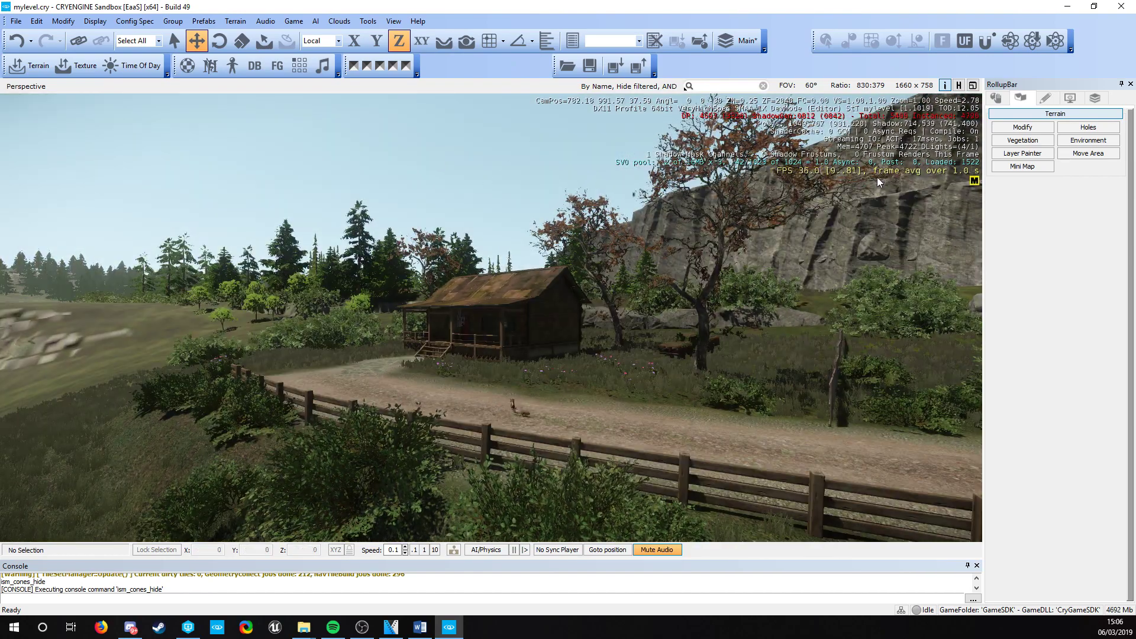
- Place a new decal on the road edge beside the stone path in front of the cabin, following the terrain
left_click(1095, 98)
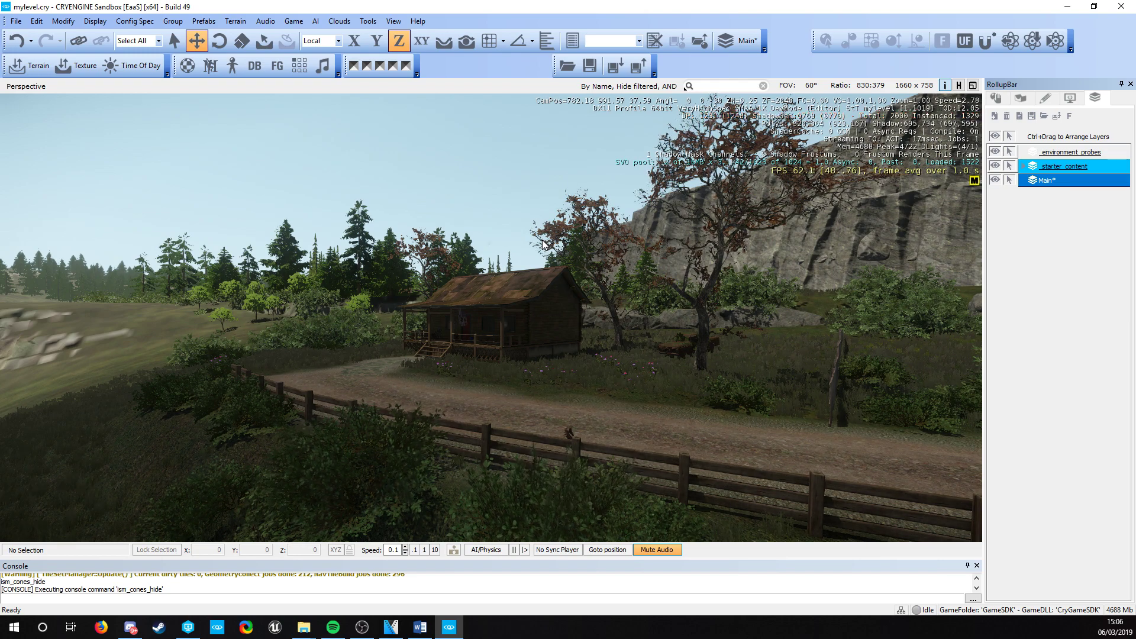
key("w")
right_click_drag(440, 386, 515, 444)
right_click_drag(473, 319, 809, 196)
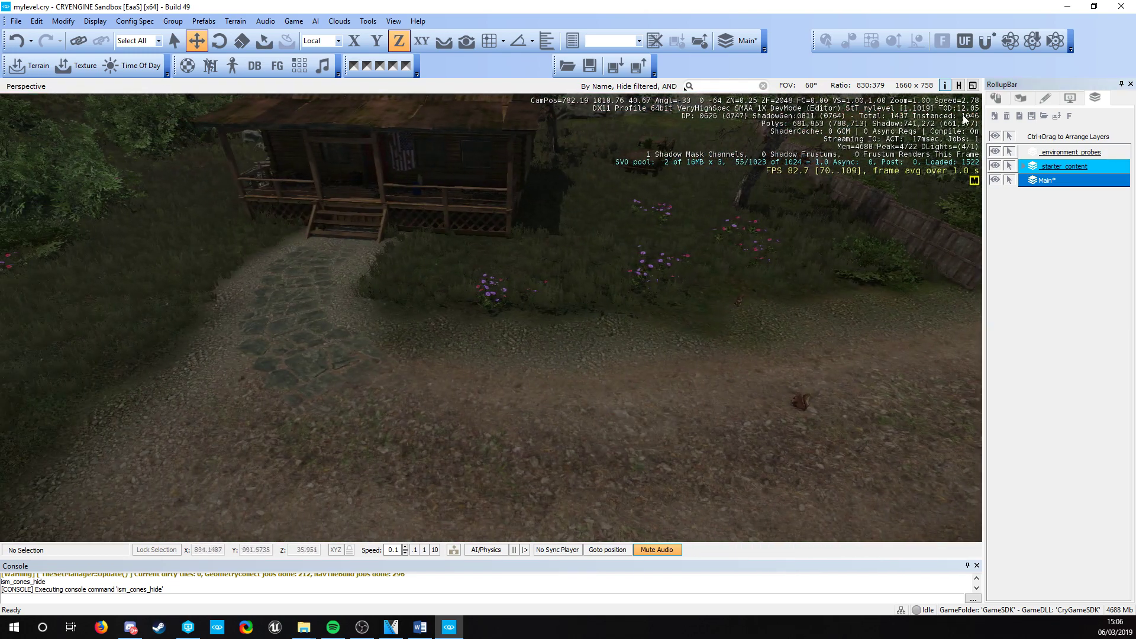
left_click(997, 98)
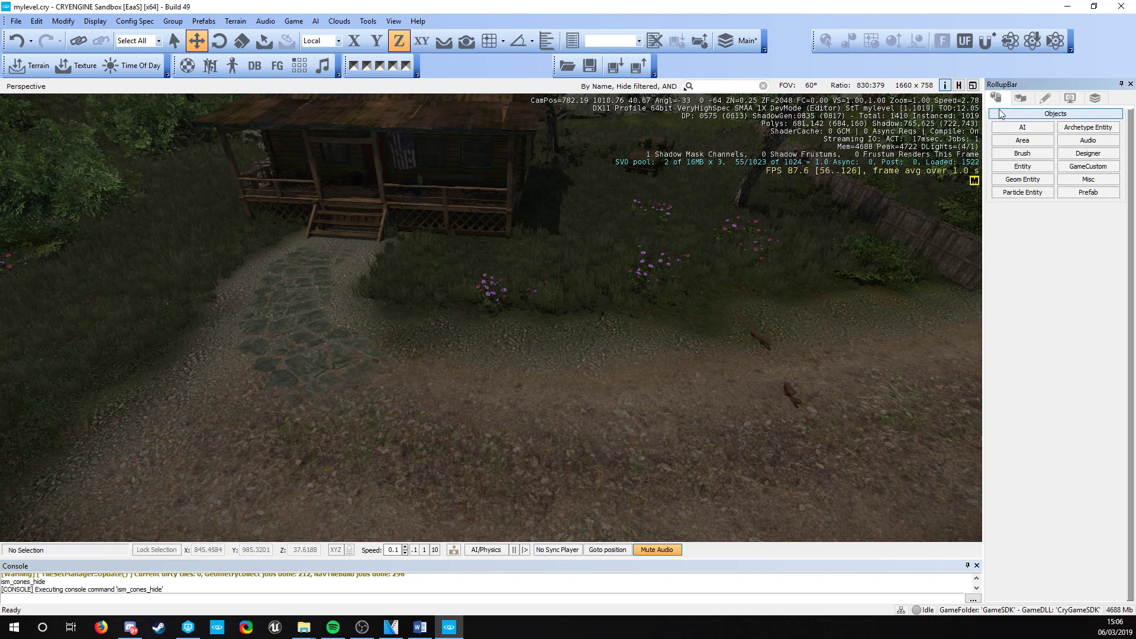
left_click(1096, 179)
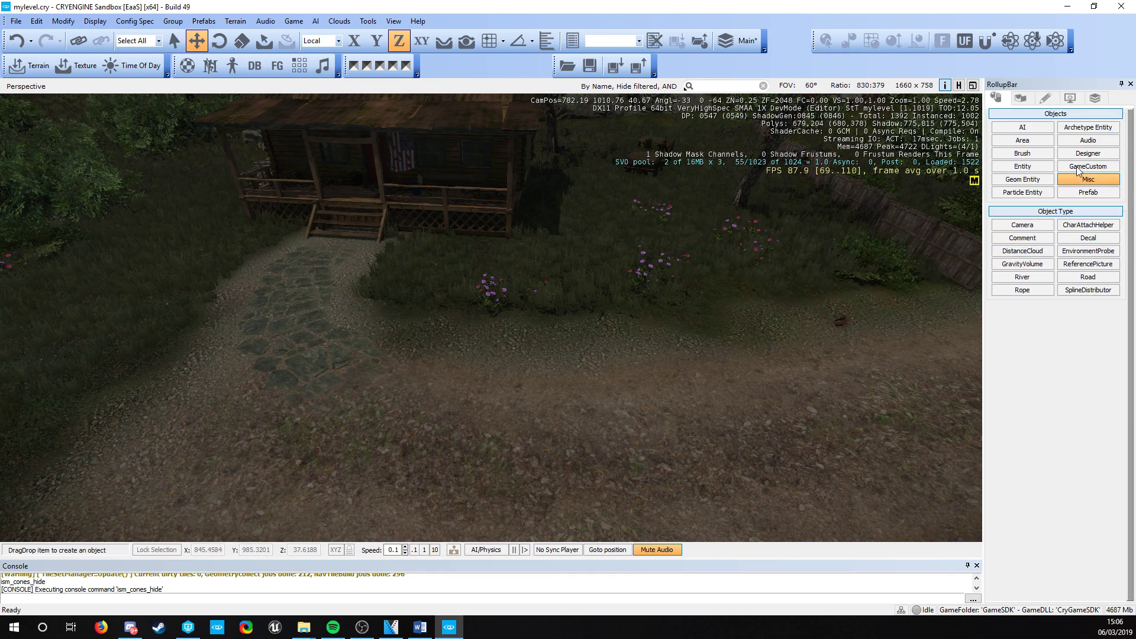
left_click(1089, 238)
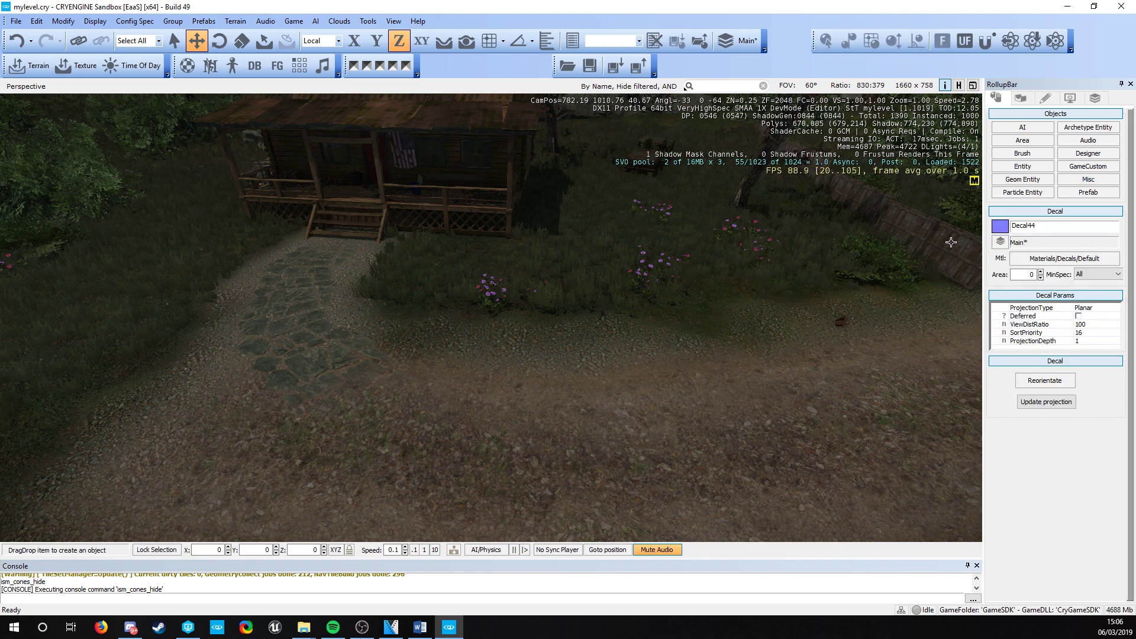
left_click(444, 41)
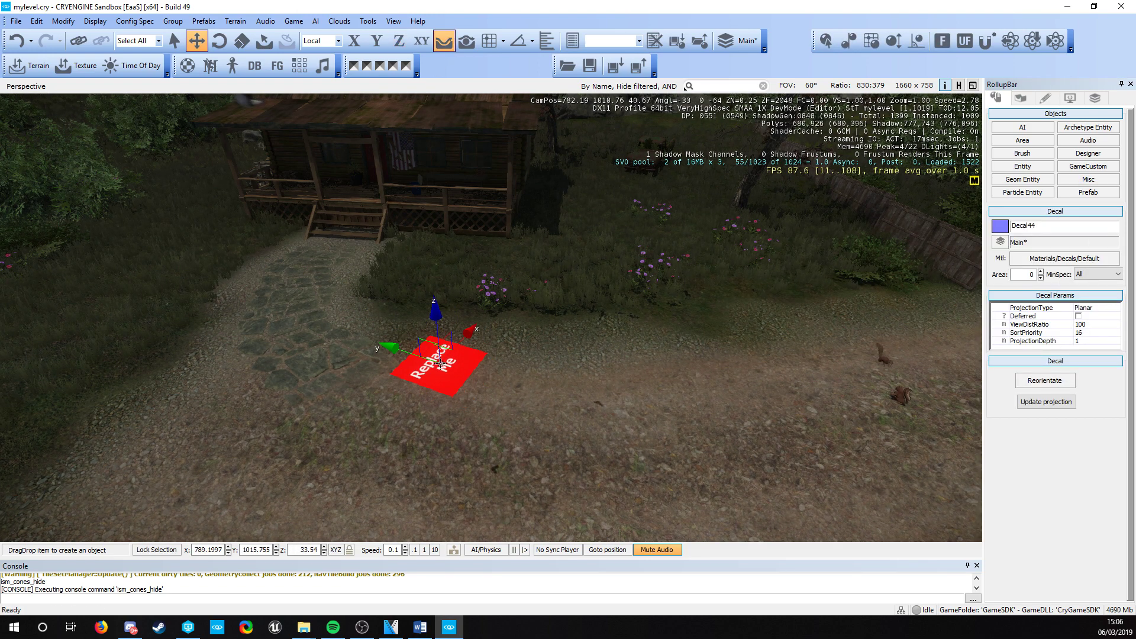
- Show the viewport helpers and set the decal's projection type to ProjectOnTerrain
left_click(959, 87)
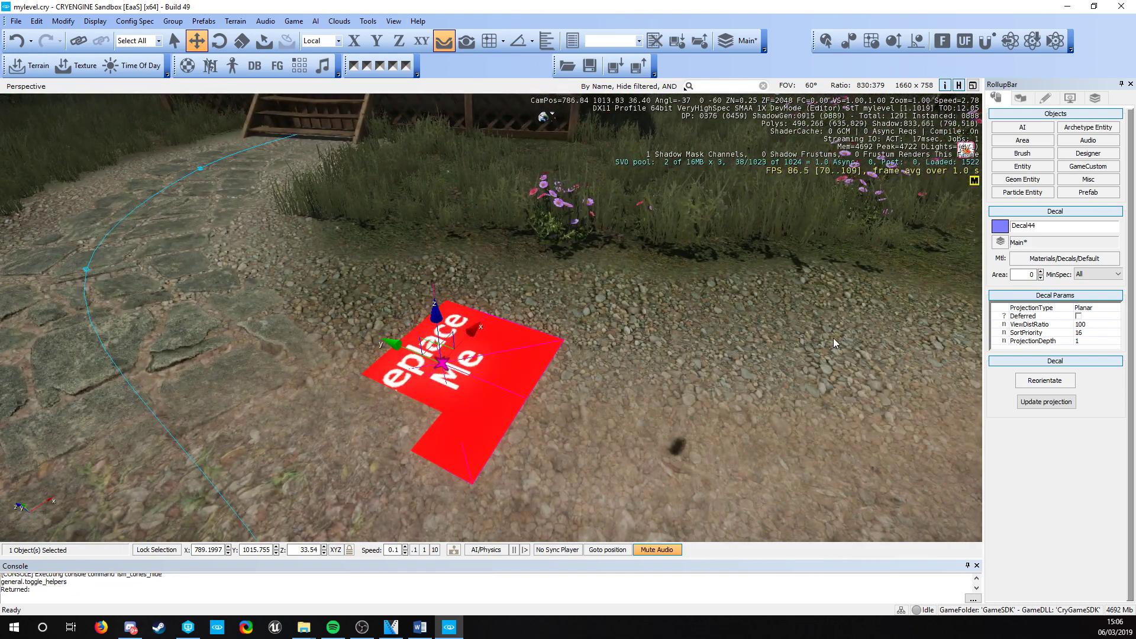
left_click(1089, 309)
left_click(1089, 308)
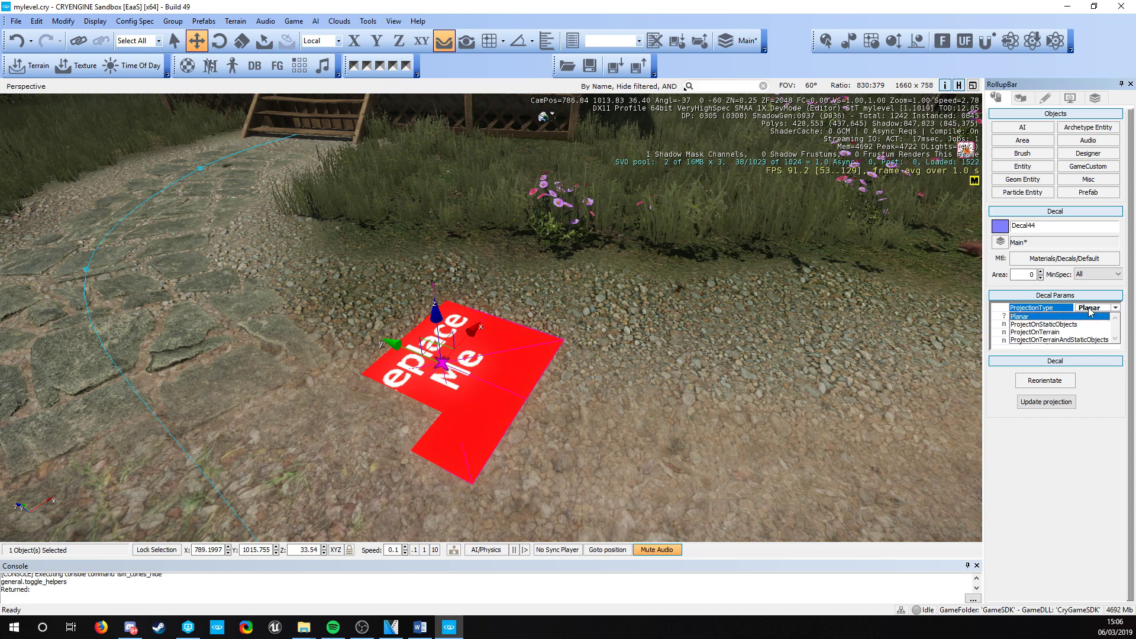
left_click(1070, 333)
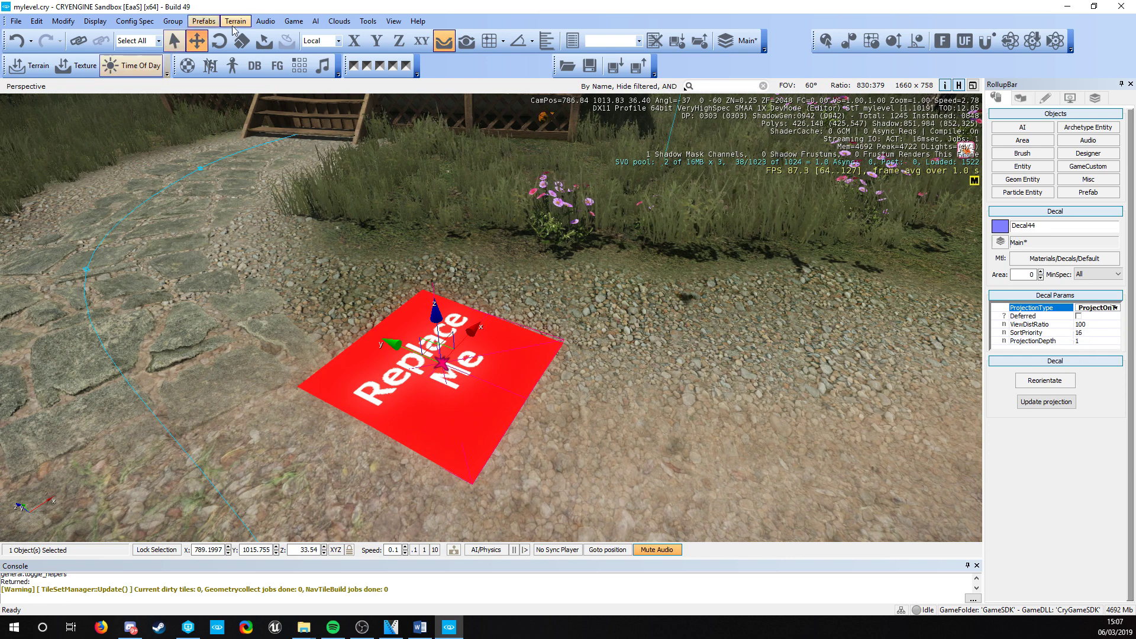
- Search the Material Editor for "puddle" materials, keeping the decal in view beside the editor
left_click(187, 66)
left_click(99, 200)
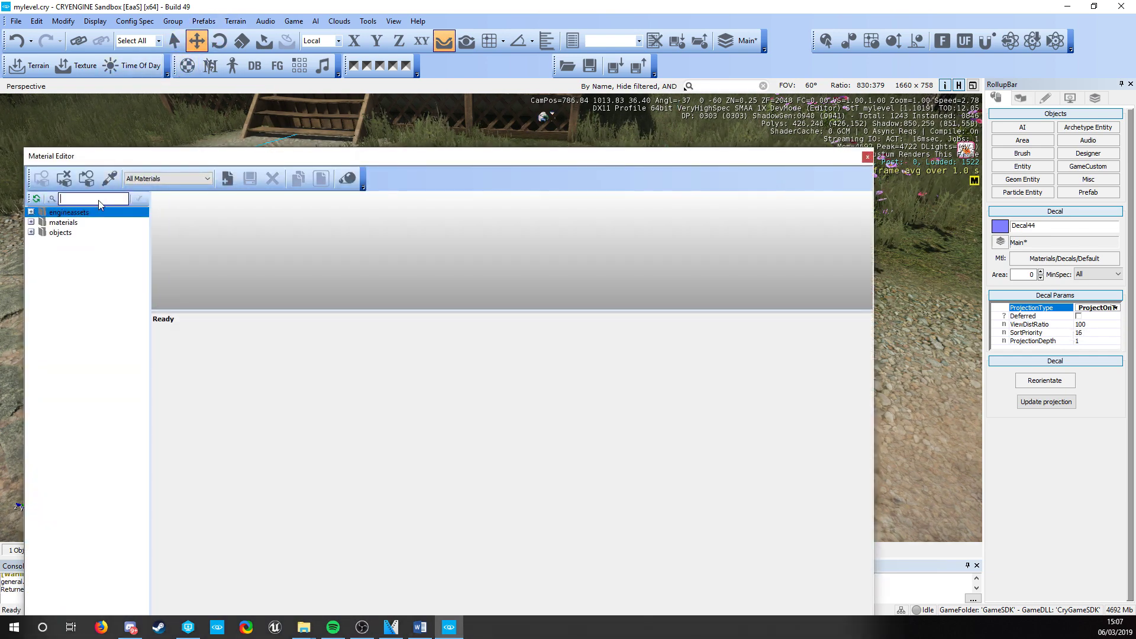
type("p")
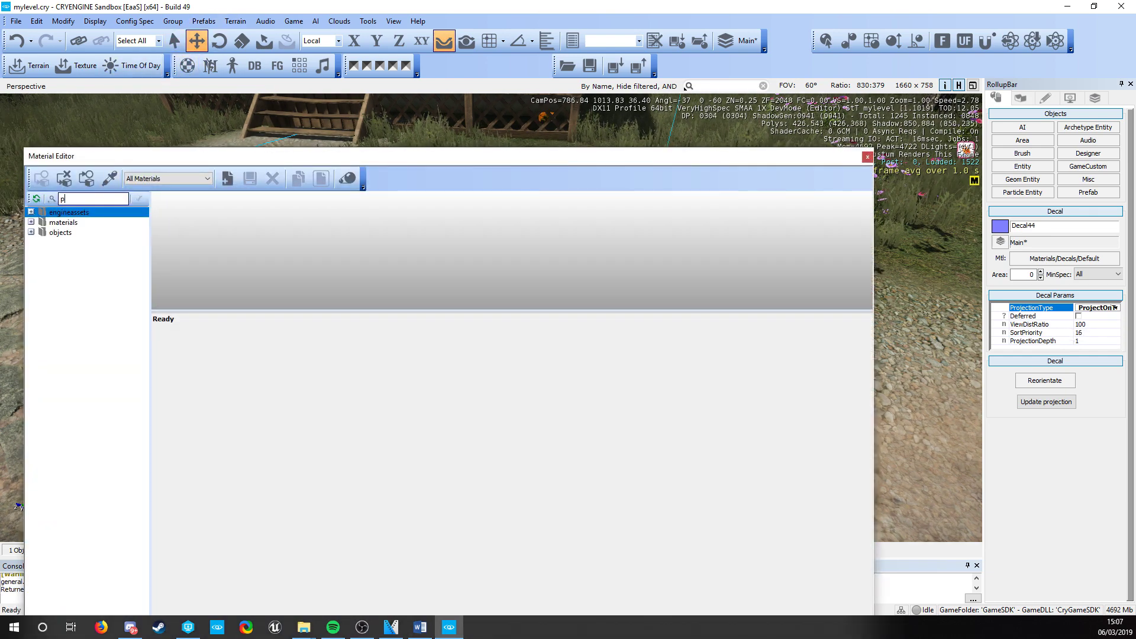
type("uddle")
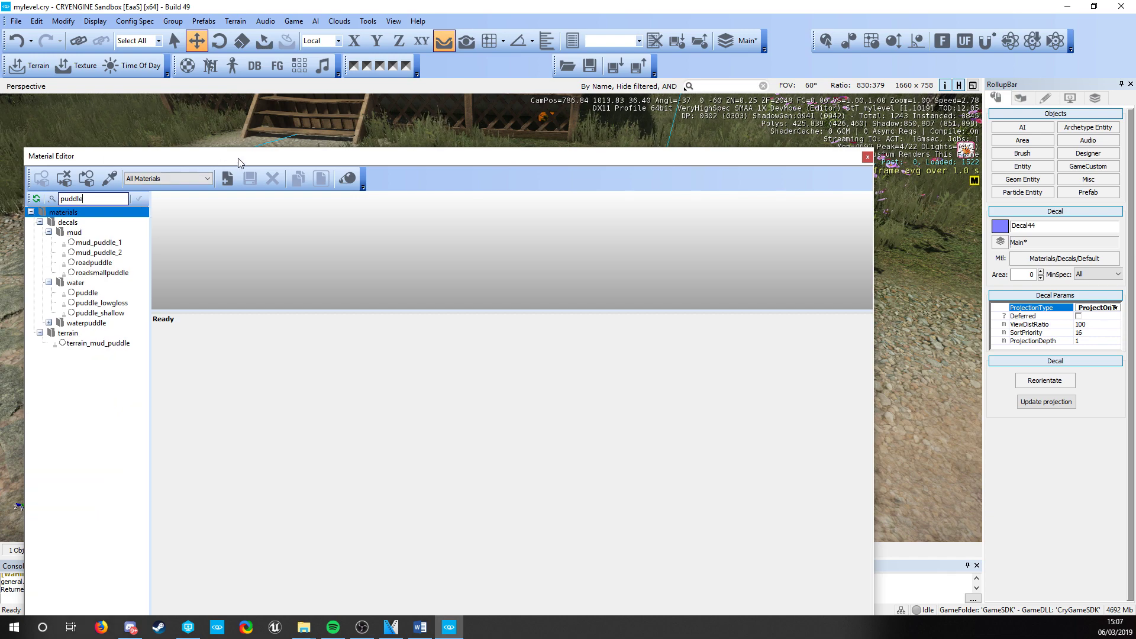
left_click_drag(239, 163, 706, 152)
right_click_drag(357, 284, 318, 431)
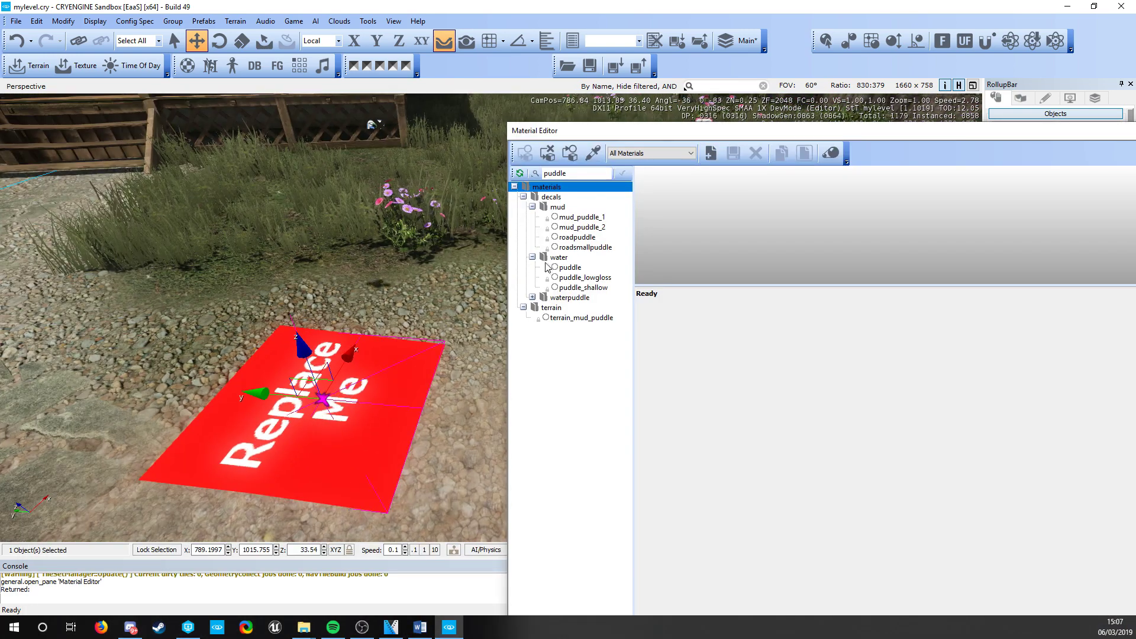
- Assign the water_puddle_e material from the waterpuddle folder to the selected decal
double_click(569, 297)
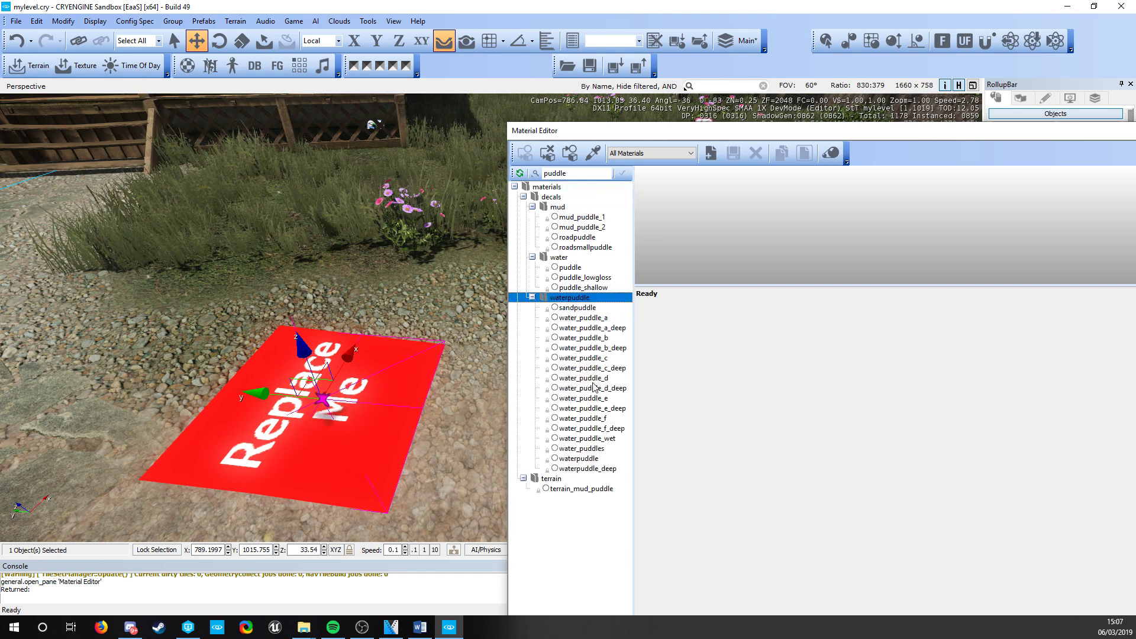
left_click(582, 398)
left_click(523, 153)
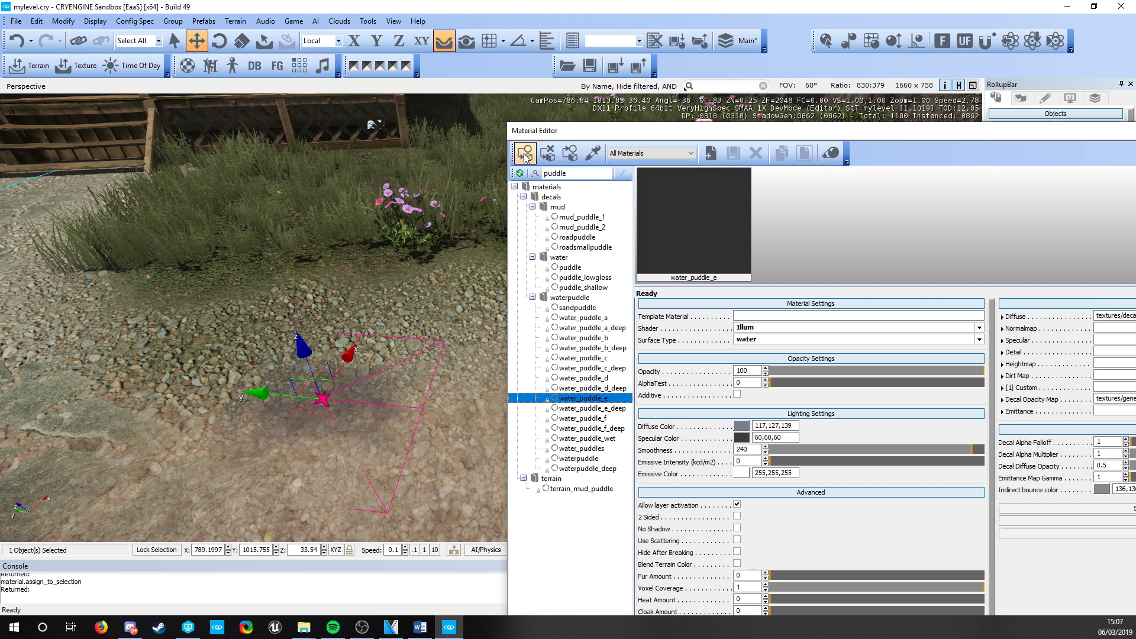
- Reset the decal's material, reassign water_puddle_e and get the material properties from the selection
left_click(548, 154)
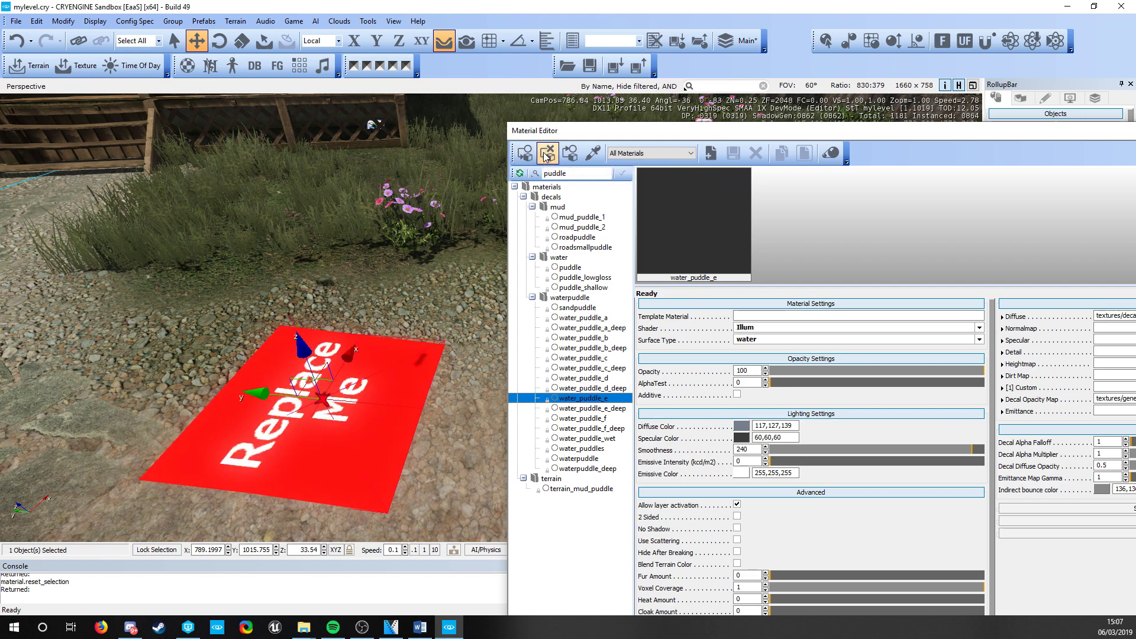
left_click(525, 155)
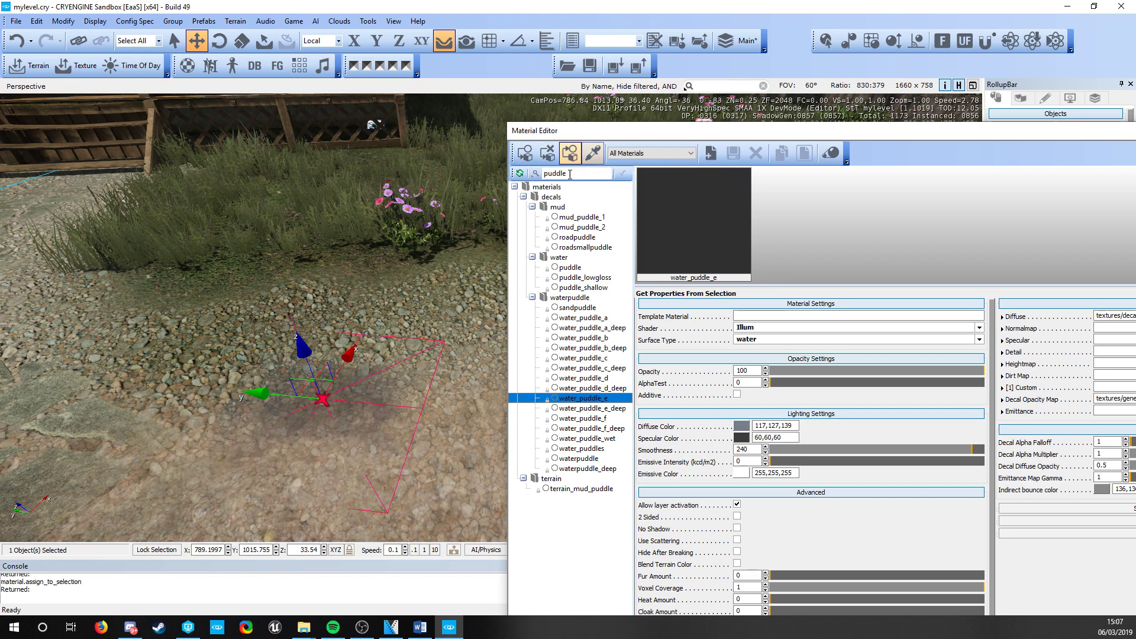
left_click(570, 154)
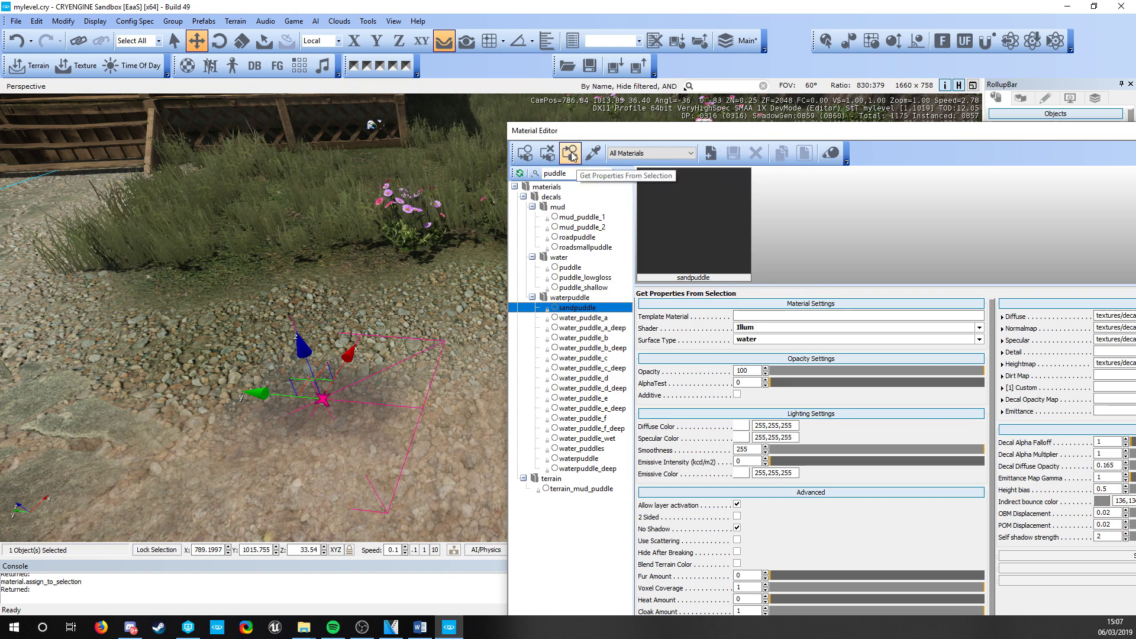
left_click(571, 155)
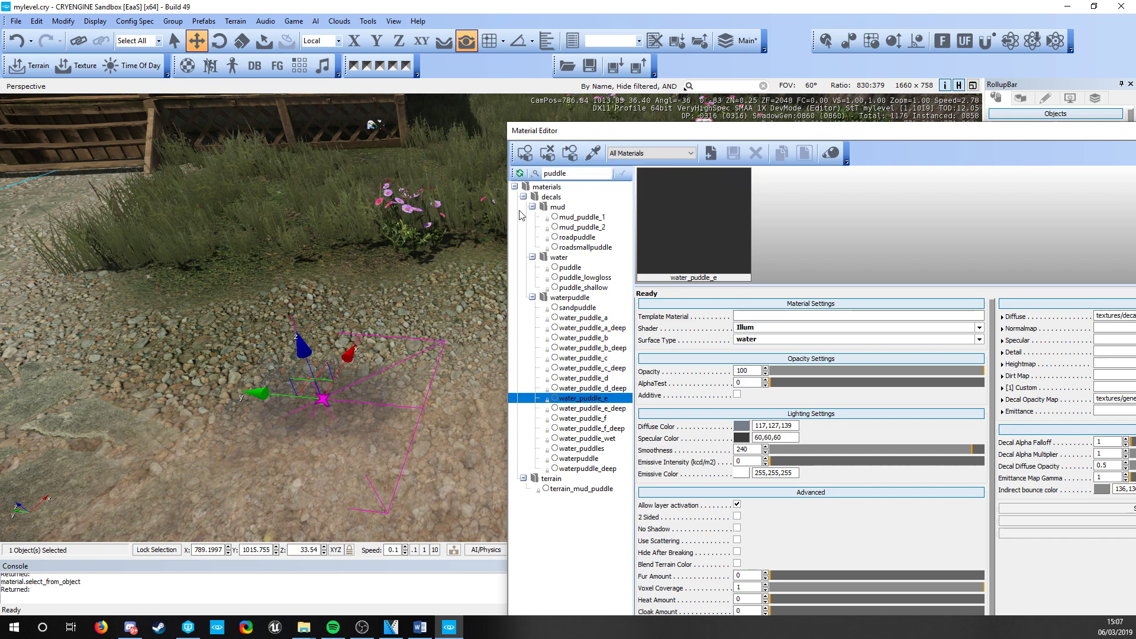
left_click(524, 153)
- Close the Material Editor and scale the puddle decal up uniformly so it spreads across the road
left_click_drag(979, 130, 456, 152)
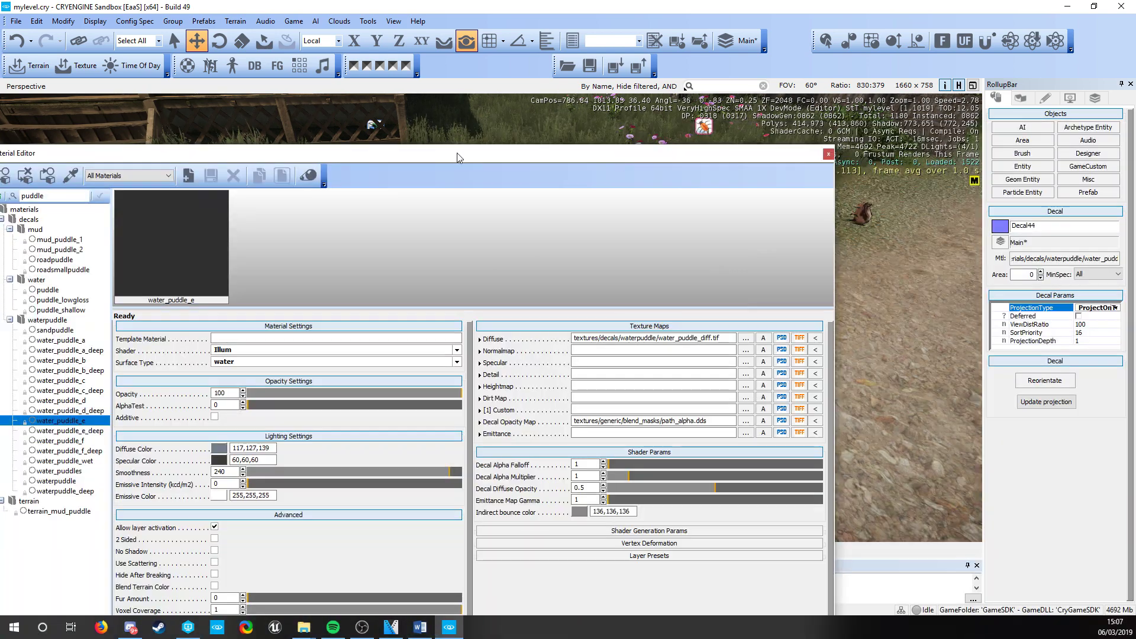
left_click(828, 153)
key("w")
right_click_drag(471, 401, 346, 385)
key("a")
key("4")
key("s")
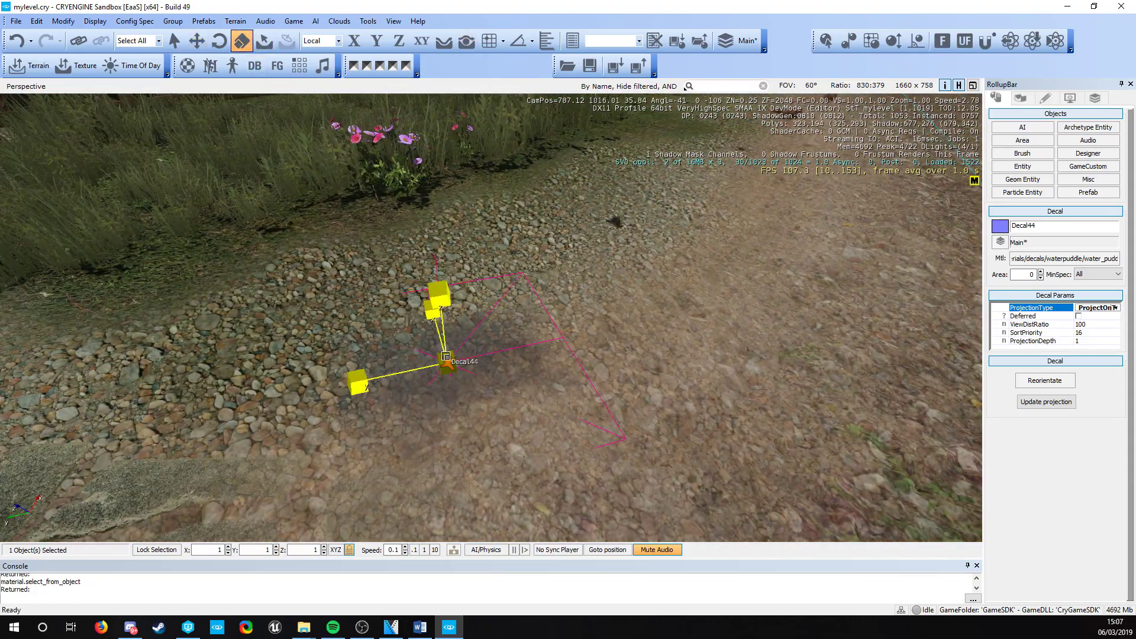
left_click_drag(447, 362, 448, 205)
- Rotate the puddle decal about its vertical axis and move it in the XY plane to about X 789.28, Y 1014.17
right_click_drag(447, 204, 457, 252)
key("a")
key("3")
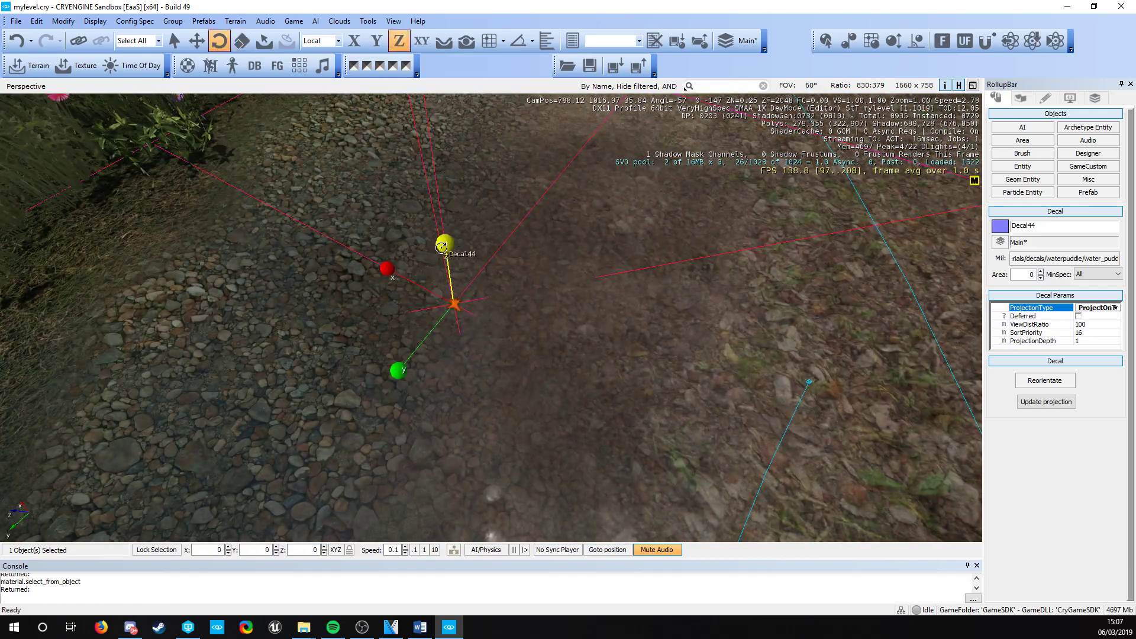
mouse_move(441, 247)
left_mouse_down()
mouse_move(466, 254)
mouse_move(448, 249)
left_mouse_up()
key("2")
left_click_drag(433, 301, 528, 176)
right_click_drag(529, 177, 597, 112)
key("s")
key("a")
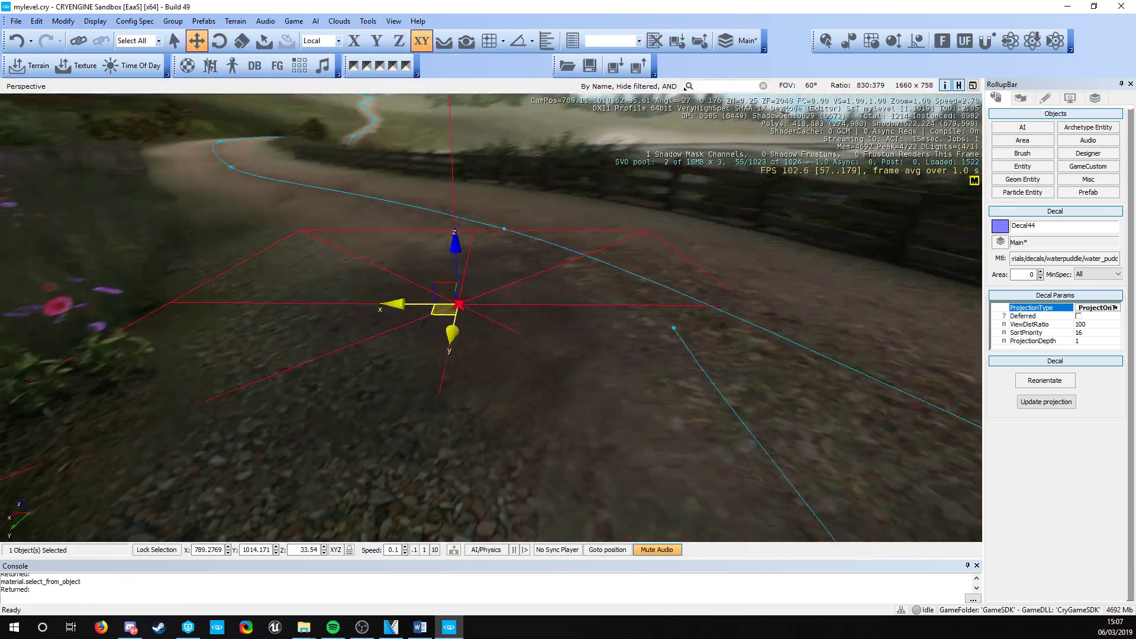
- Deselect the decal and examine the puddle on the road from a low angle near the flowers
left_click(454, 369)
right_click_drag(377, 413, 554, 293)
key("s")
key("a")
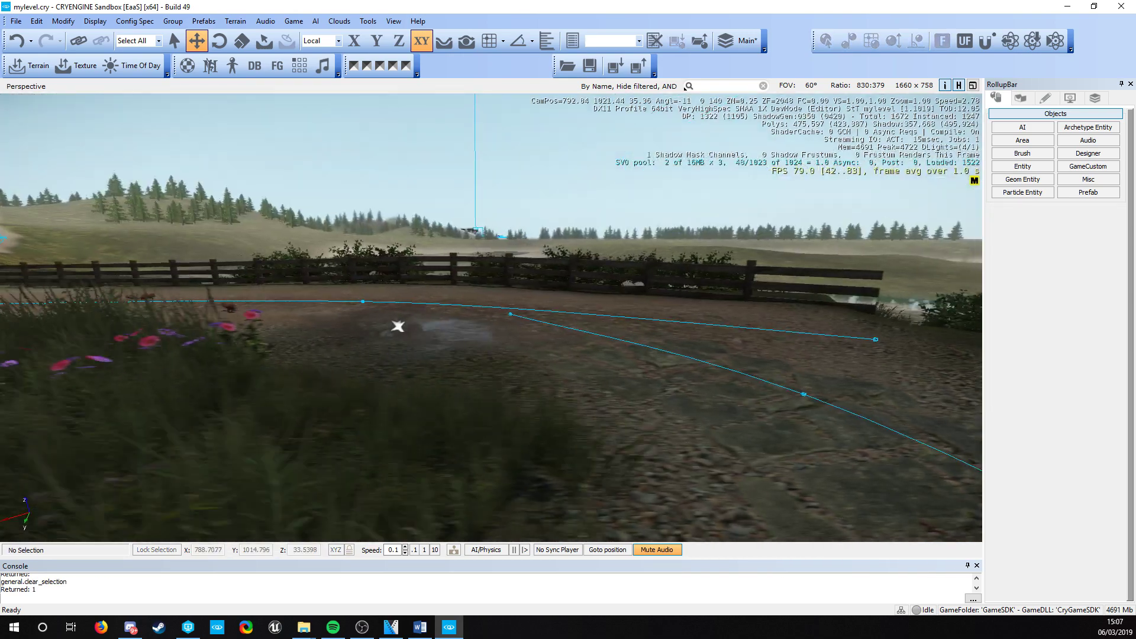
right_click_drag(417, 376, 454, 376)
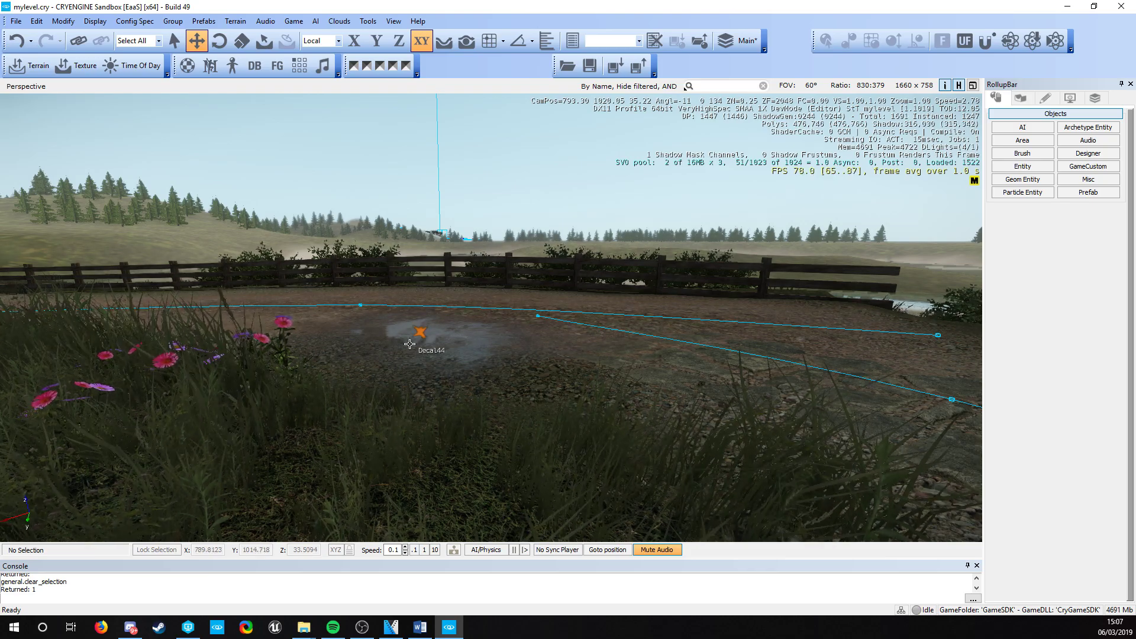
key("w")
right_click_drag(409, 343, 634, 388)
key("s")
key("a")
- Duplicate the puddle decal and place the copy on the grass beside the cabin's woodpile, at about X 795.39, Y 1033.70
left_click(752, 369)
key("w")
key("s")
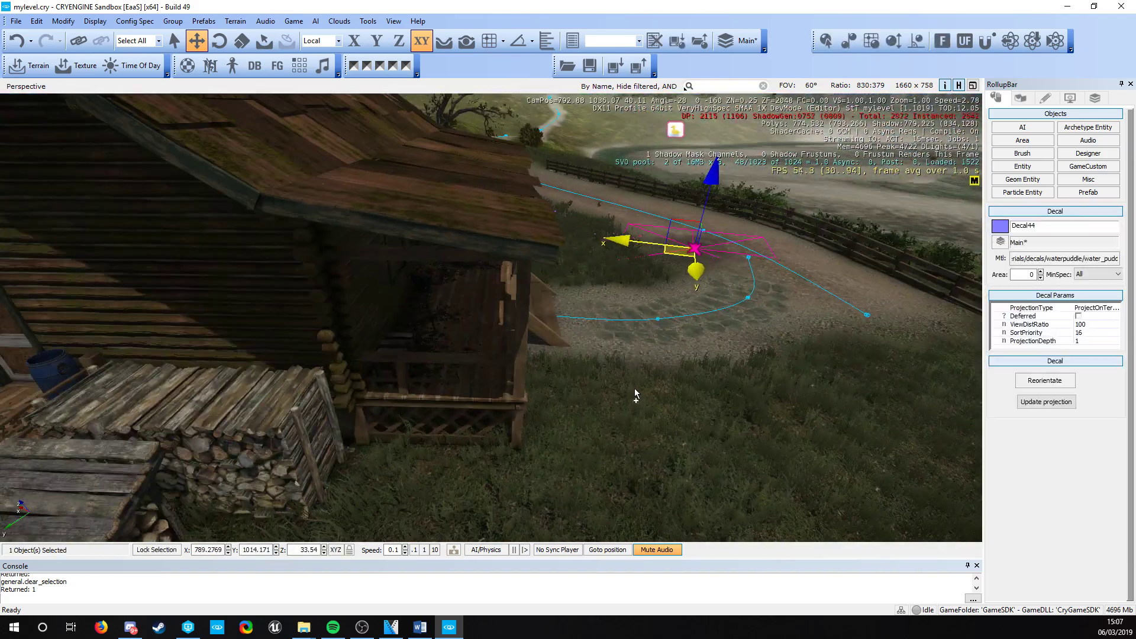
key("ctrl+c")
mouse_move(502, 379)
right_mouse_down()
mouse_move(530, 393)
mouse_move(585, 263)
right_mouse_up()
key("w")
left_click(543, 372)
key("s")
key("a")
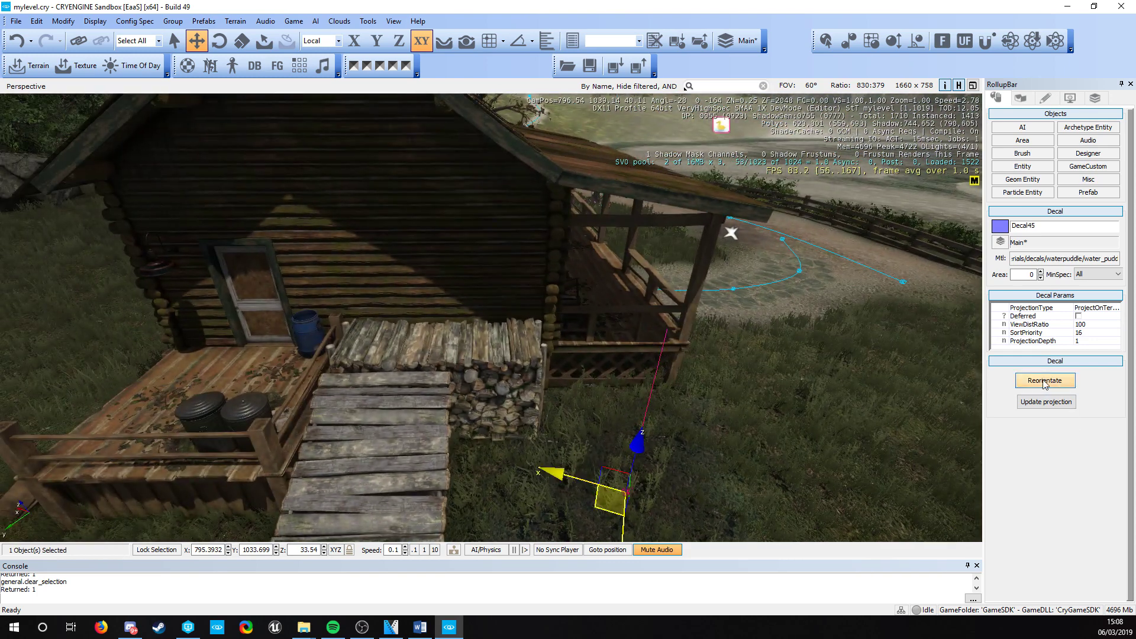
- Reorient the copied decal onto the cabin's side wall above the woodpile, at about X 800.47, Y 1032.29, Z 37.46
left_click(1044, 381)
left_click(380, 264)
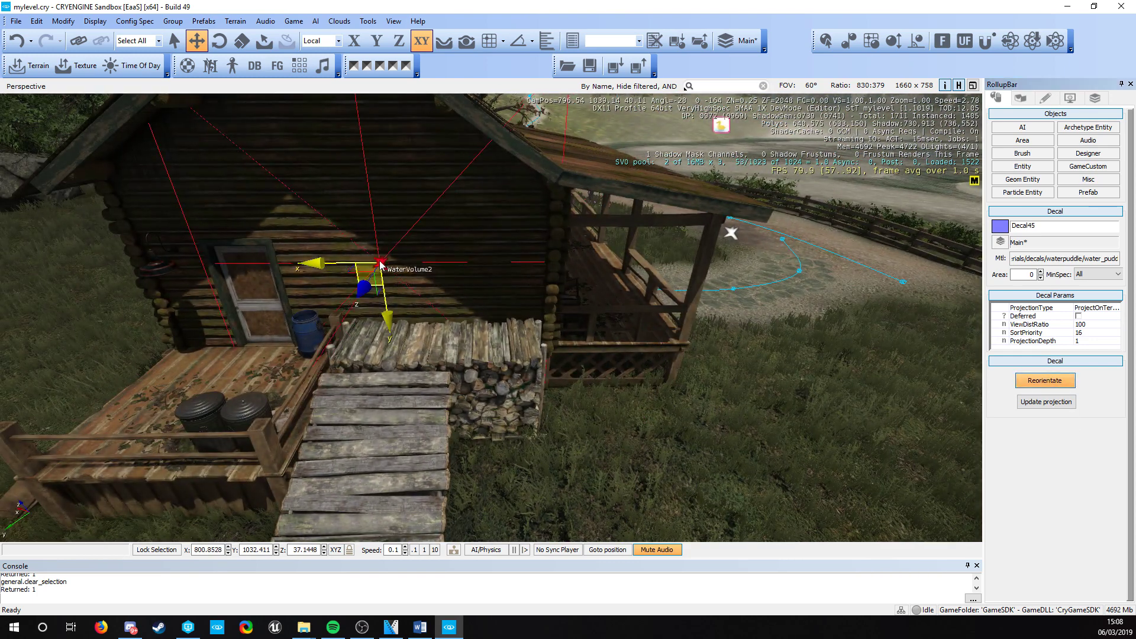
left_click_drag(381, 264, 461, 229)
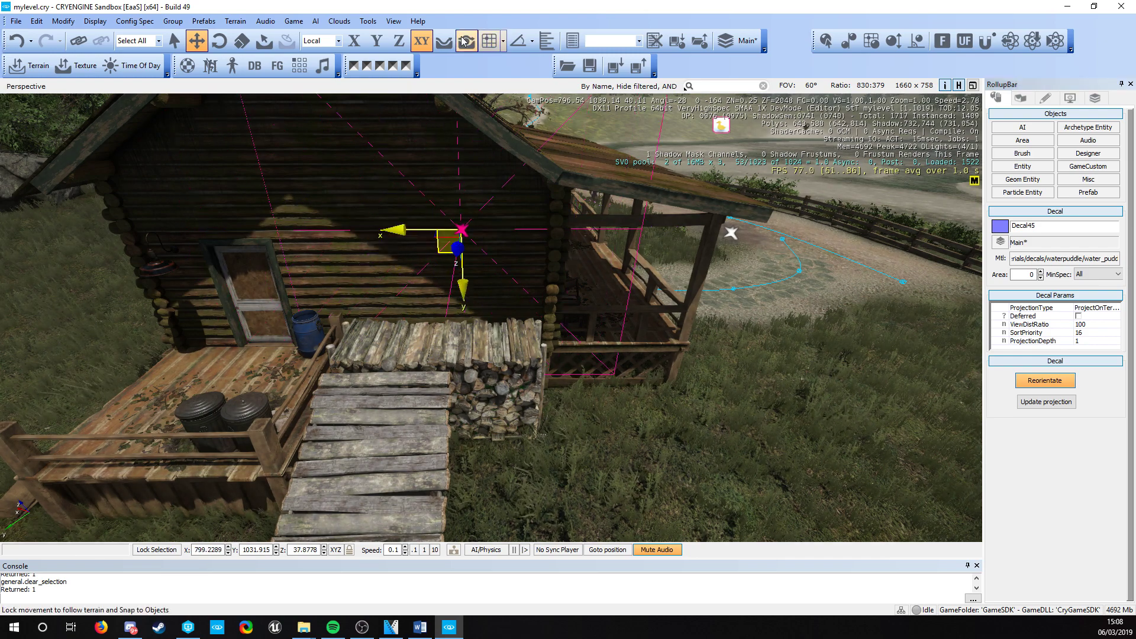
right_click_drag(475, 241, 437, 192)
key("w")
right_click_drag(479, 307, 479, 318)
key("Escape")
left_click_drag(494, 288, 366, 326)
key("w")
right_click_drag(367, 326, 343, 307)
- Filter the Material Editor for graffiti, assign the aroma graffiti material to the wall decal and move the editor aside
left_click(1067, 259)
left_click(1068, 260)
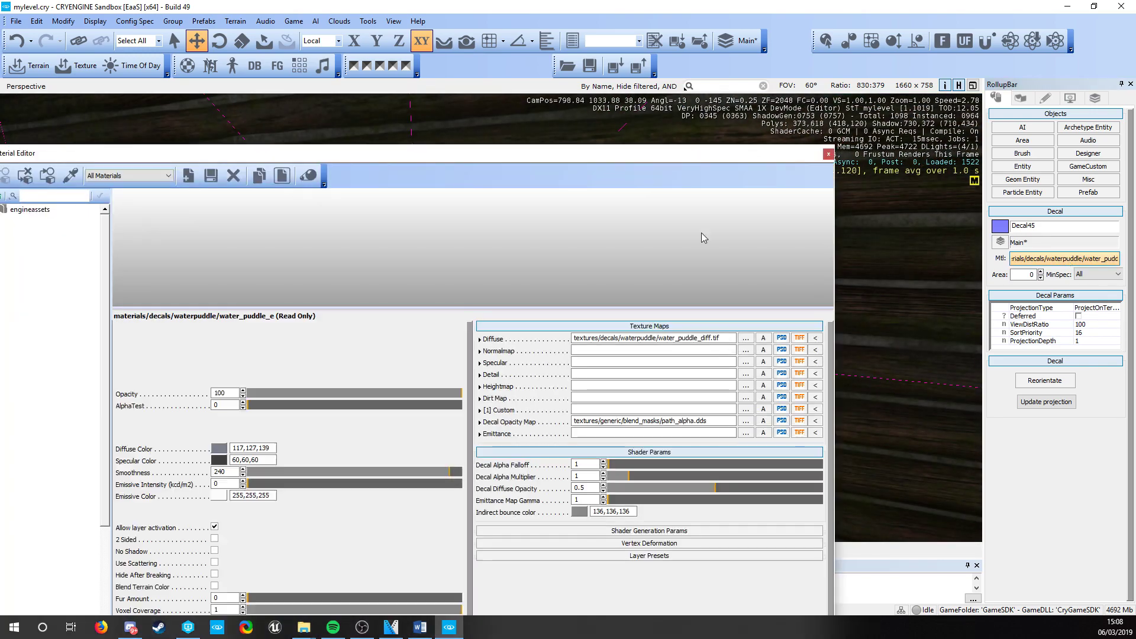
left_click_drag(225, 159, 553, 145)
left_click(390, 183)
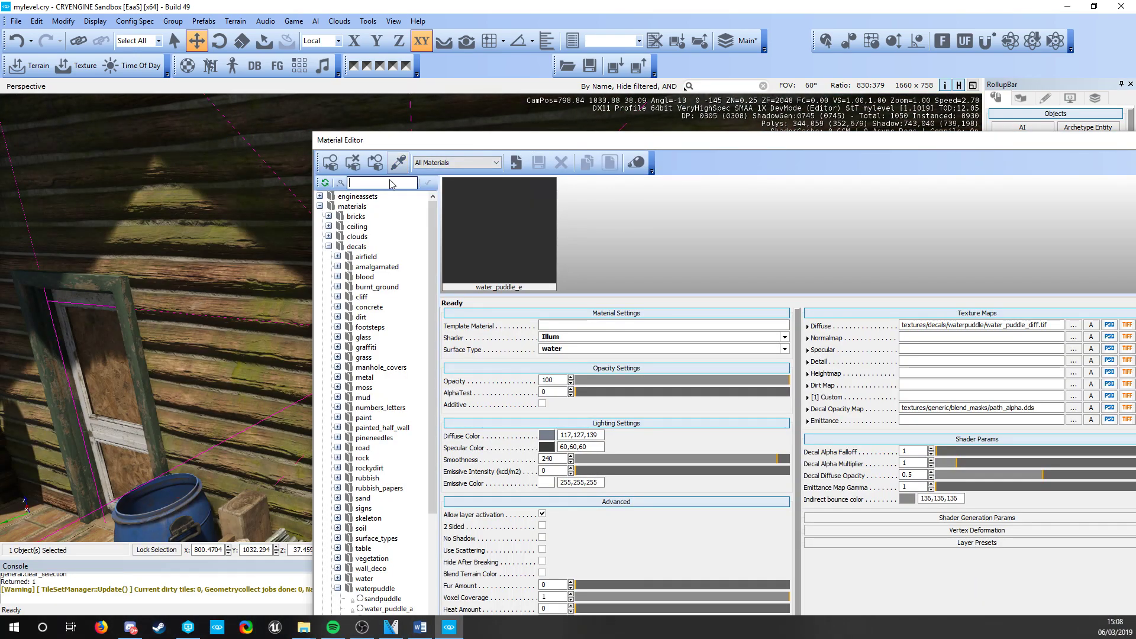
type("graffiti")
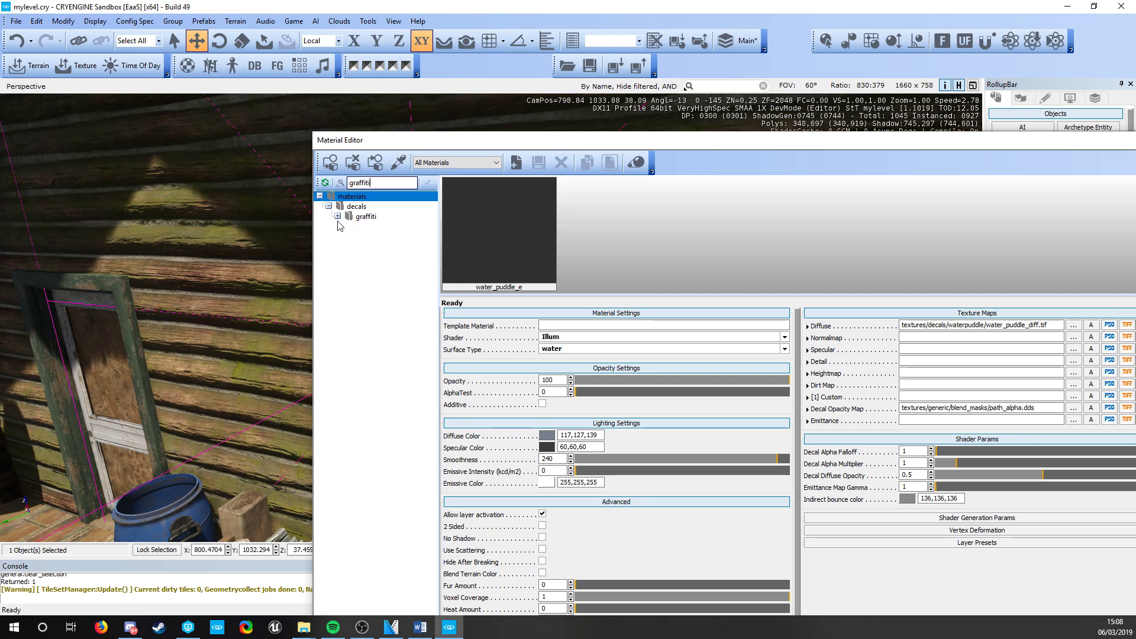
left_click(337, 216)
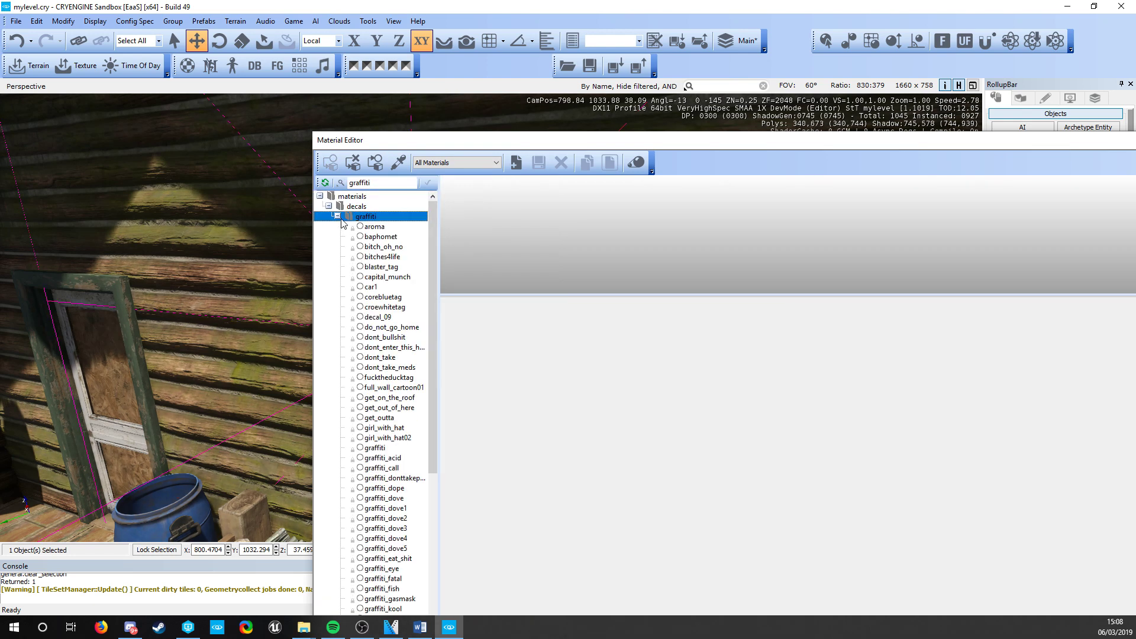
left_click(375, 229)
left_click(339, 169)
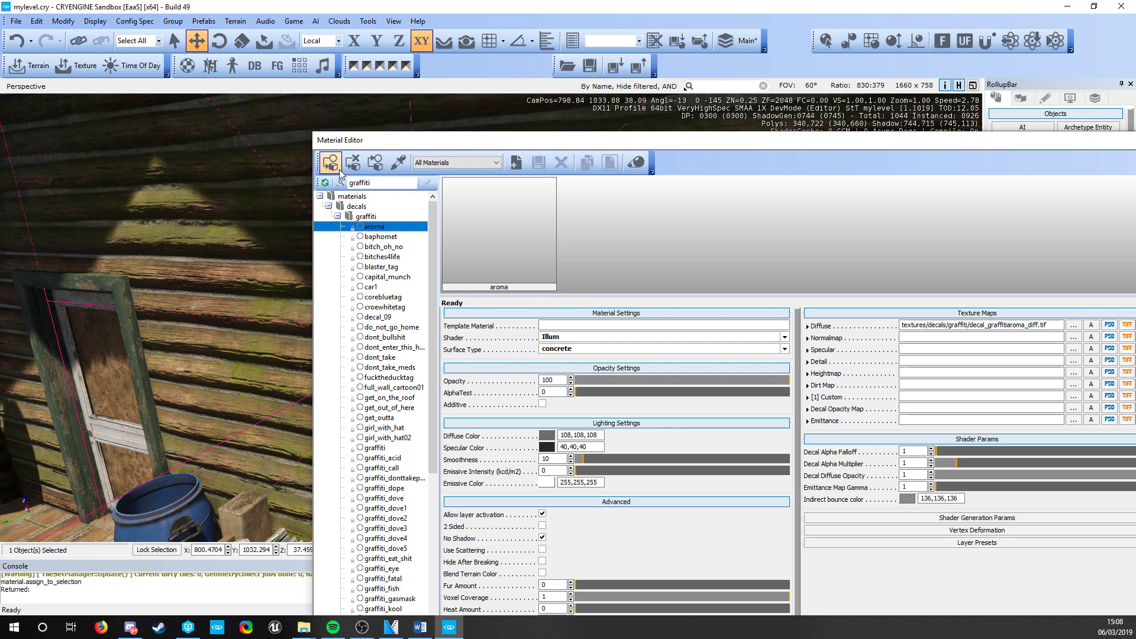
left_click_drag(415, 141, 0, 117)
- Set the wall decal's projection type to ProjectOnStaticObjects and turn on Deferred
right_click_drag(456, 296, 807, 299)
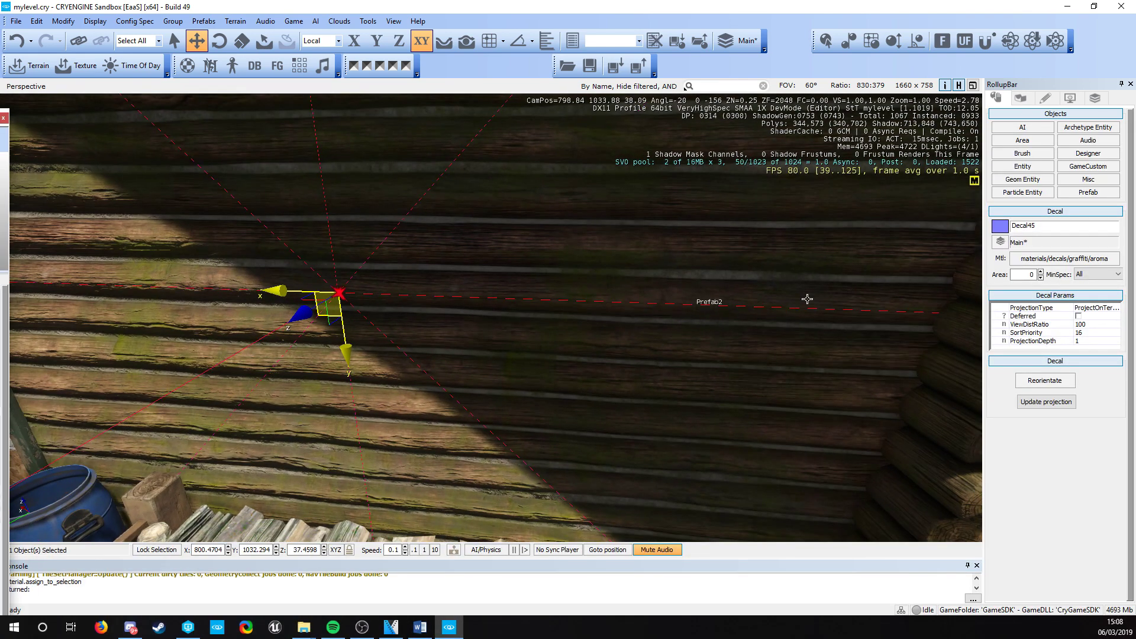
left_click(1091, 309)
left_click(1107, 309)
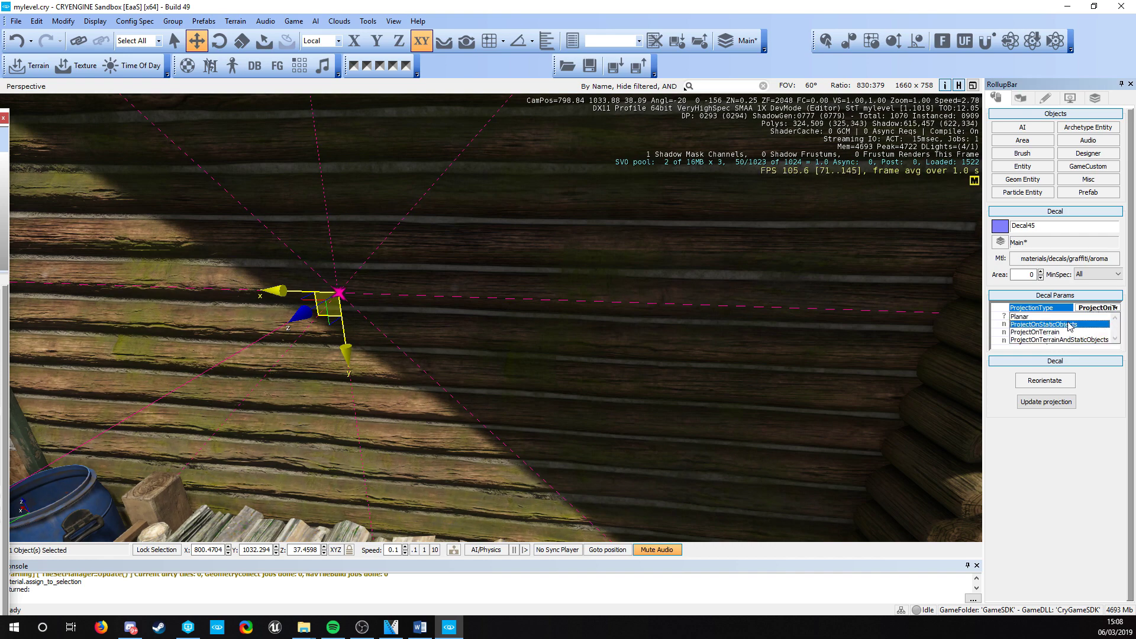
left_click(1059, 325)
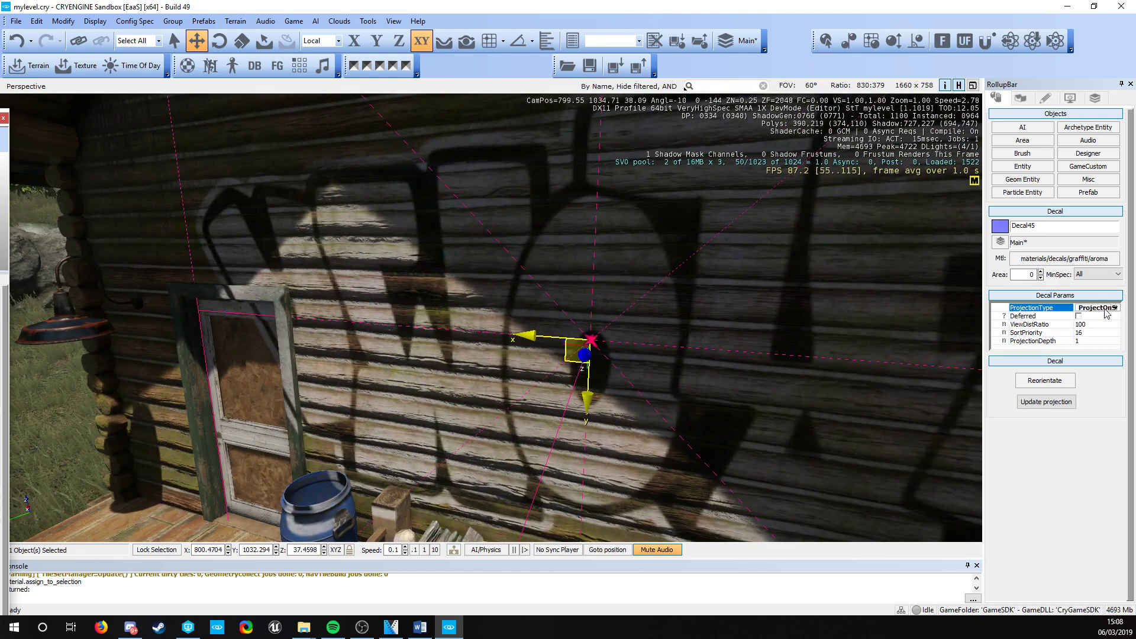
left_click(1106, 309)
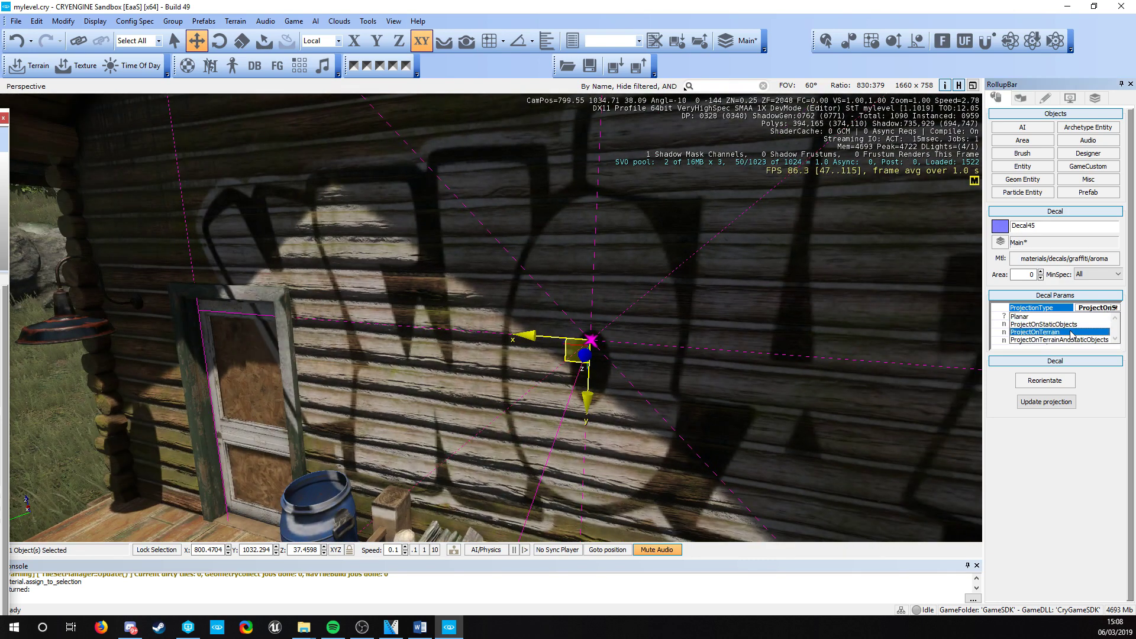
left_click(1078, 323)
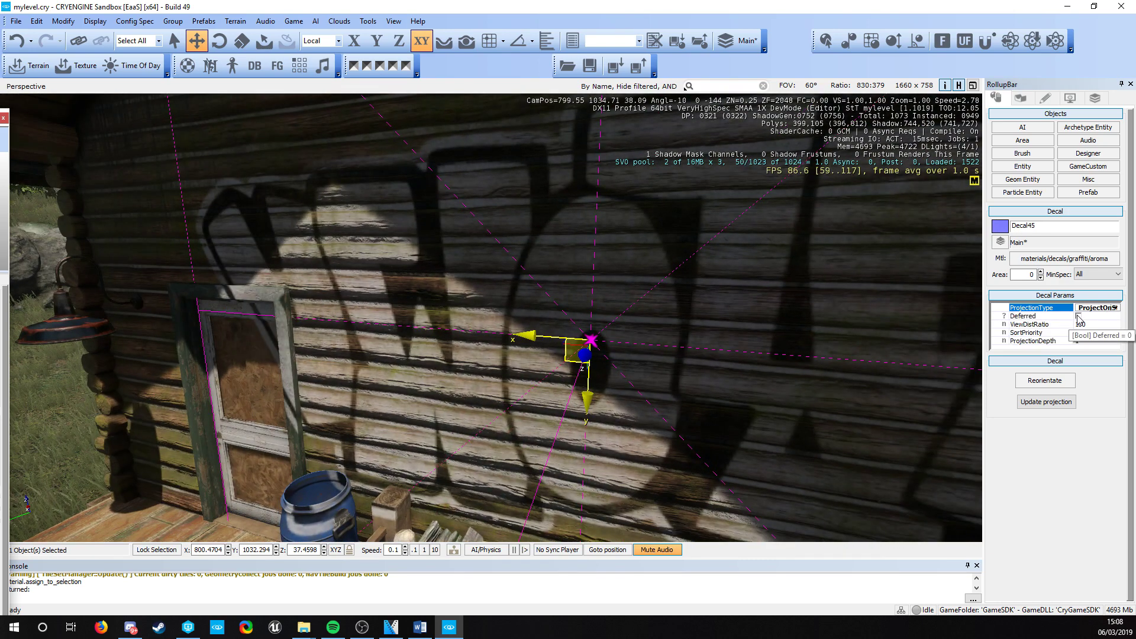
left_click(1078, 316)
- Rotate the graffiti decal about its Z axis until the lettering stands upright on the wall
right_click_drag(467, 352, 467, 344)
key("s")
right_click_drag(401, 327, 406, 331)
key("d")
key("3")
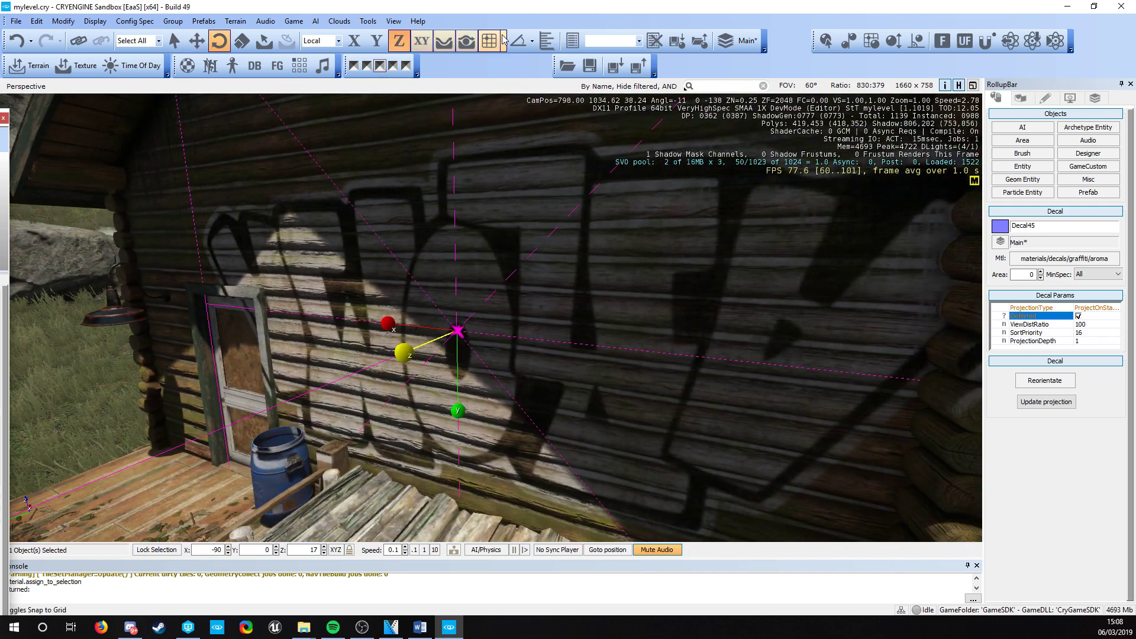
left_click_drag(411, 346, 394, 237)
- Scale the graffiti decal down uniformly to about 2.56 so it fits on the wall above the woodpile
key("3")
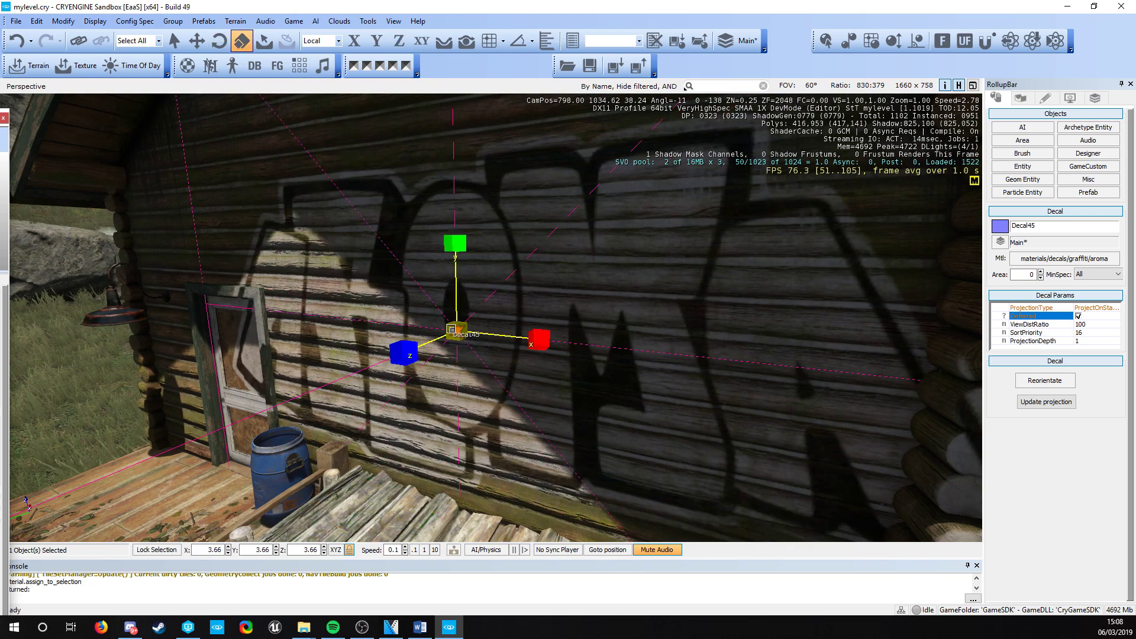
left_click_drag(456, 332, 476, 362)
key("w")
right_click_drag(476, 361, 476, 361)
key("a")
key("a")
right_click_drag(197, 321, 197, 321)
key("d")
key("s")
- Move the graffiti decal along its X axis until it overlaps the cabin door, at about X 801.37, Y 1032.57
left_click(1091, 340)
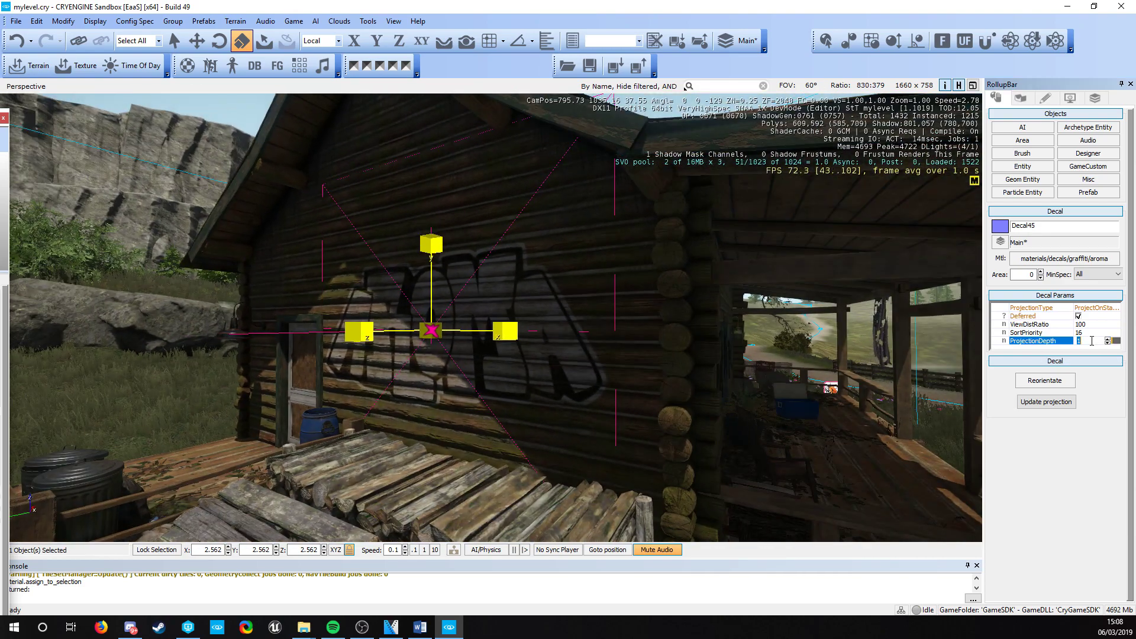
key("a")
right_click_drag(512, 314, 505, 308)
key("w")
key("s")
key("1")
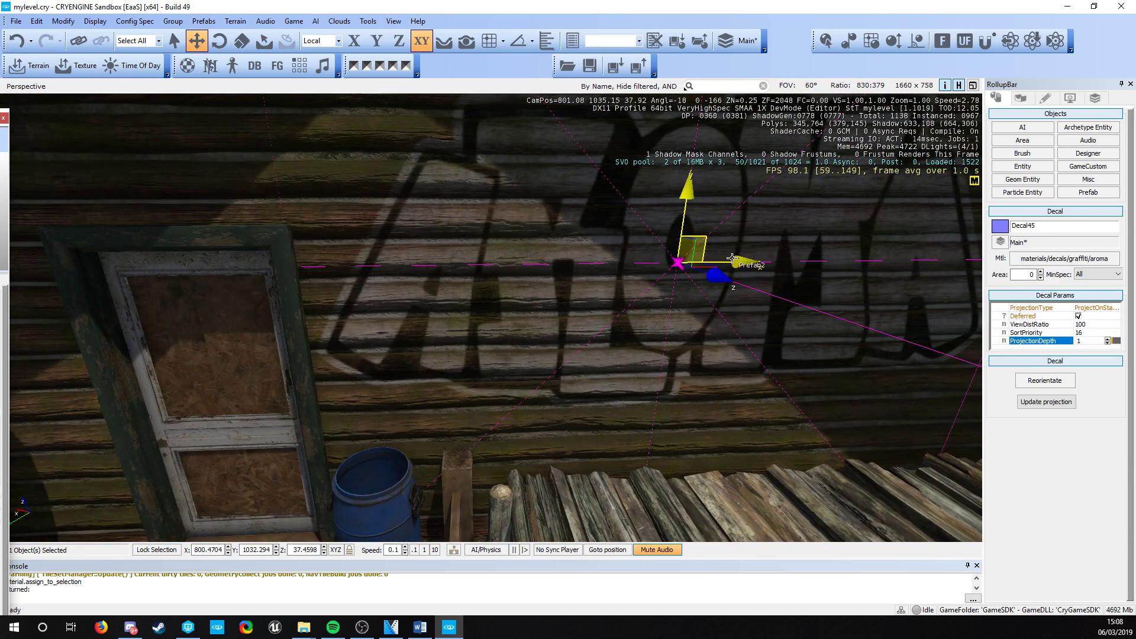
left_click_drag(735, 261, 596, 261)
key("a")
right_click_drag(445, 278, 445, 279)
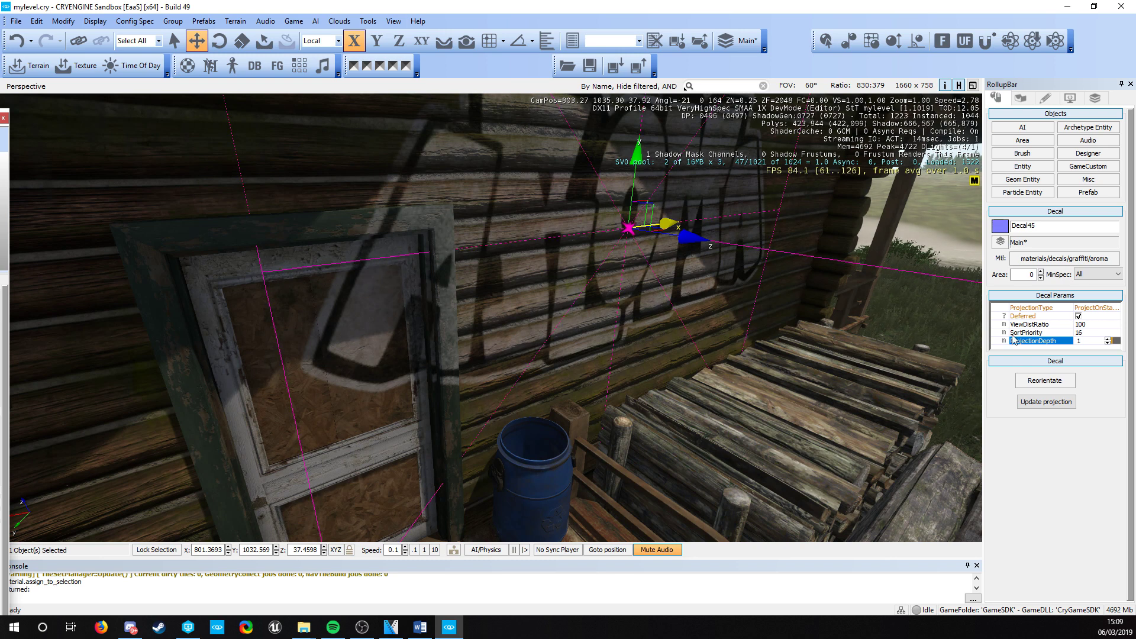
- Set the graffiti decal's ProjectionDepth to 0.1 and nudge it along its Z axis to about X 801.35, Y 1032.62
left_click(1041, 344)
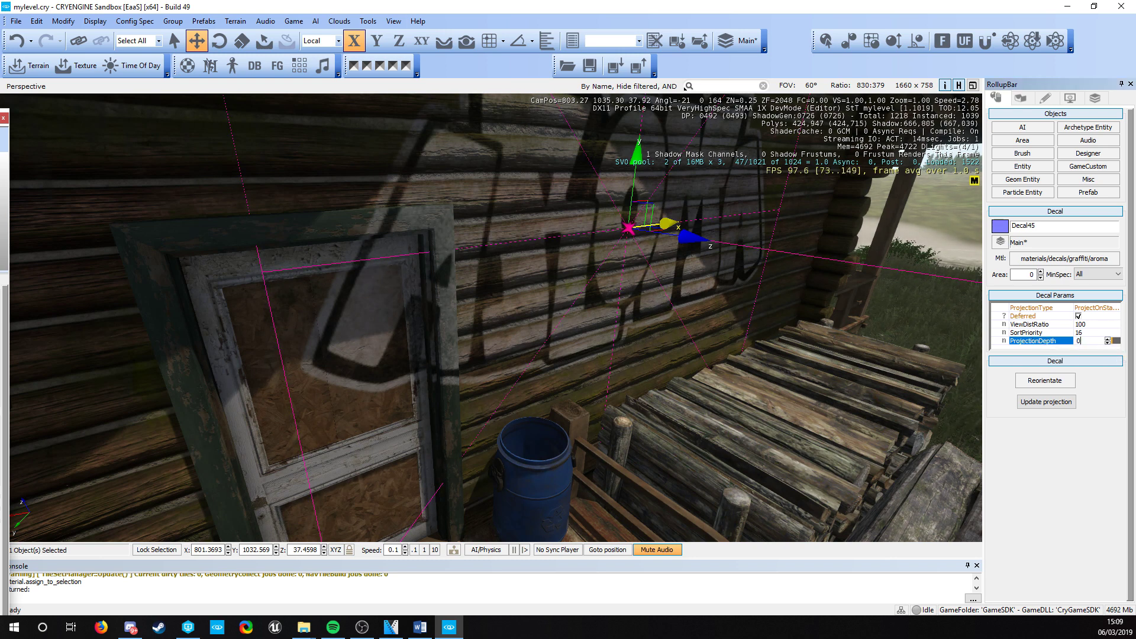
key("Return")
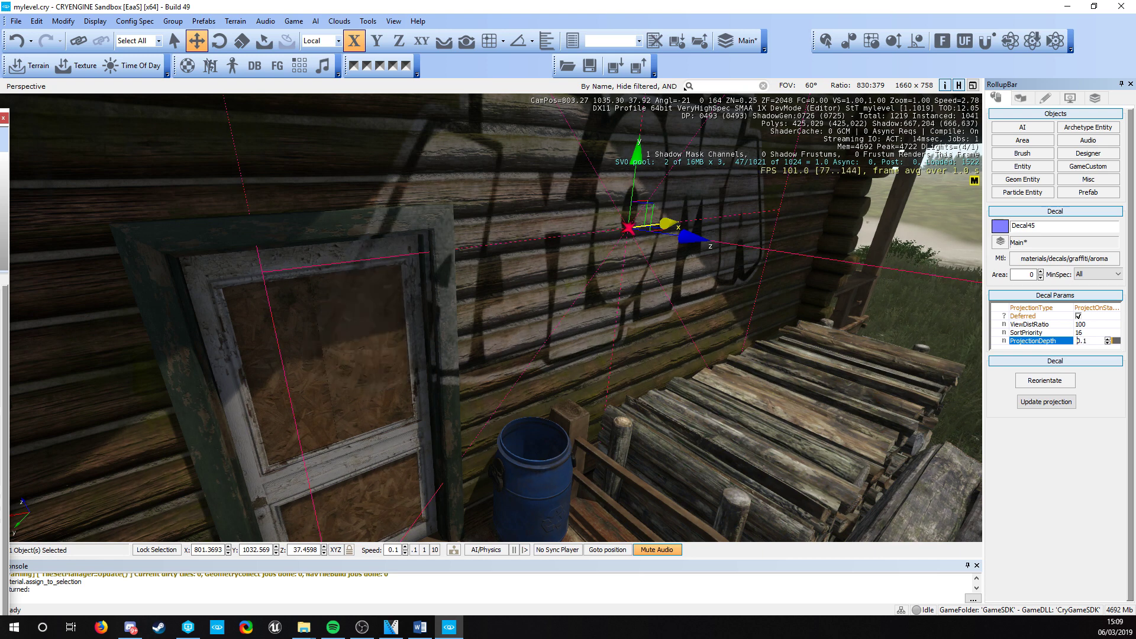
left_click_drag(674, 241, 681, 243)
key("d")
right_click_drag(681, 242, 485, 327)
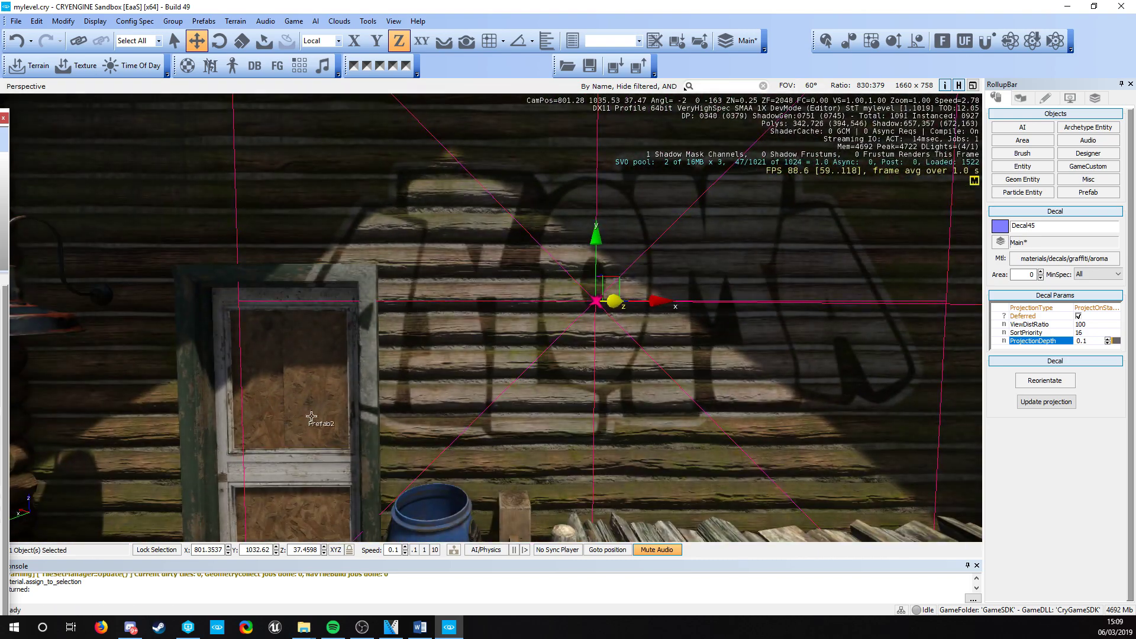
- Move the graffiti decal in its XY plane away from the door, to about X 800.13, Y 1032.25, Z 37.37
middle_click_drag(312, 416, 290, 358, "alt")
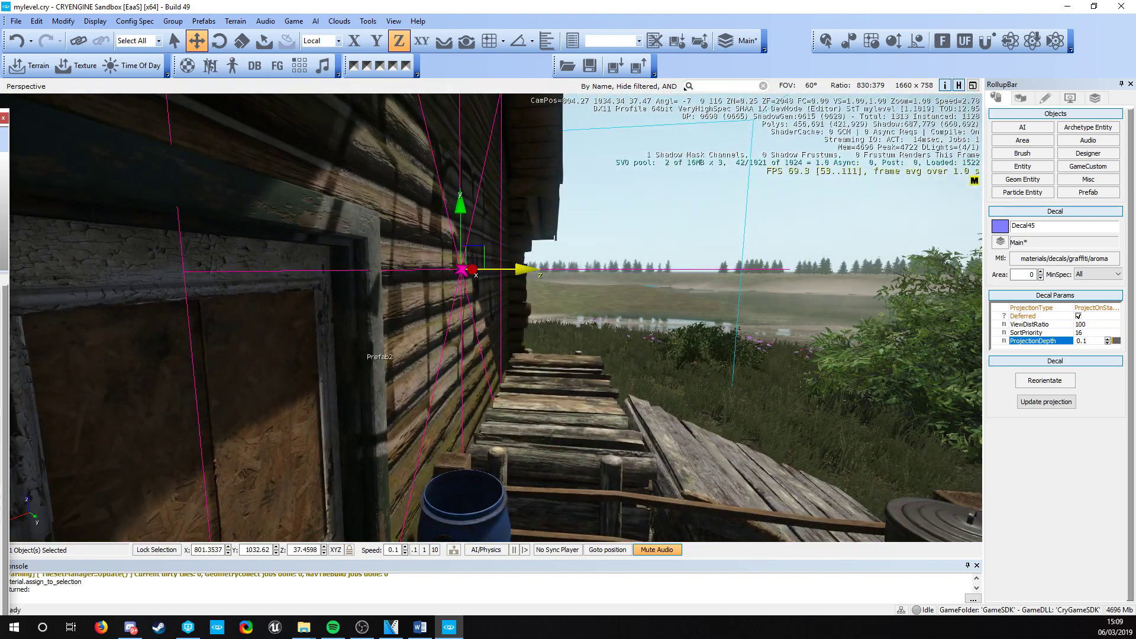
middle_click_drag(360, 354, 431, 289, "alt")
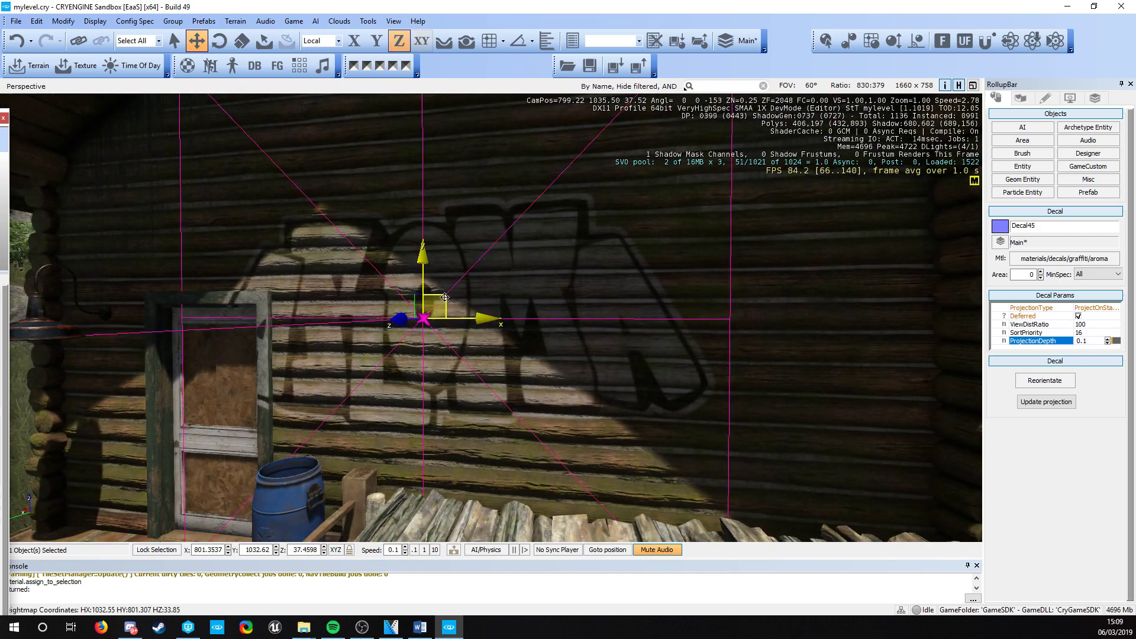
left_click_drag(445, 297, 595, 297)
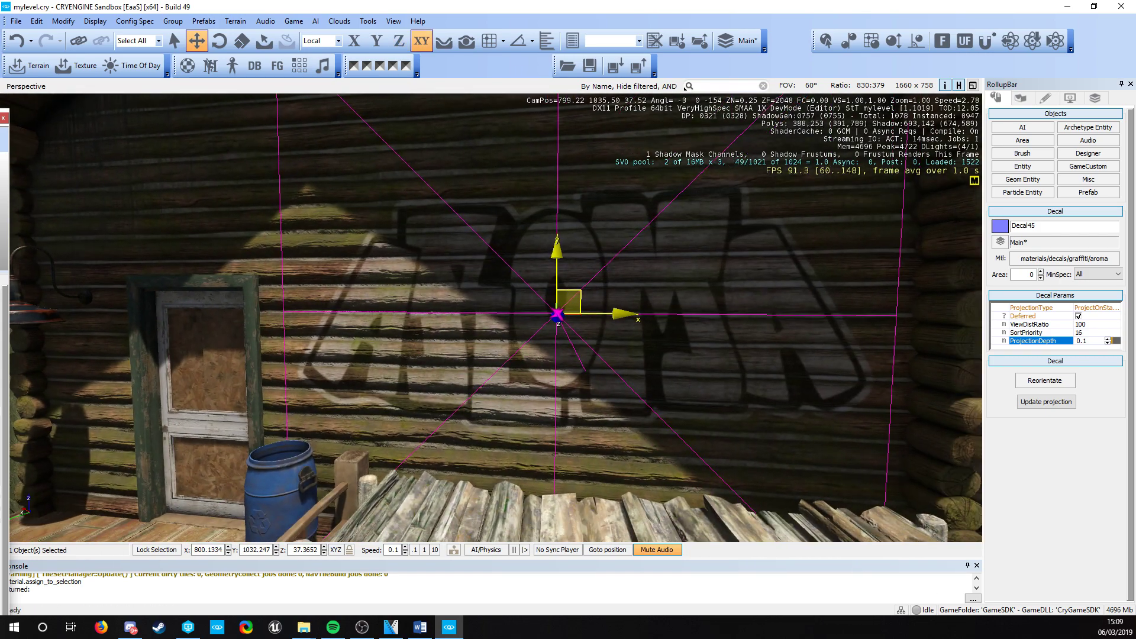
key("d")
right_click_drag(595, 297, 509, 355)
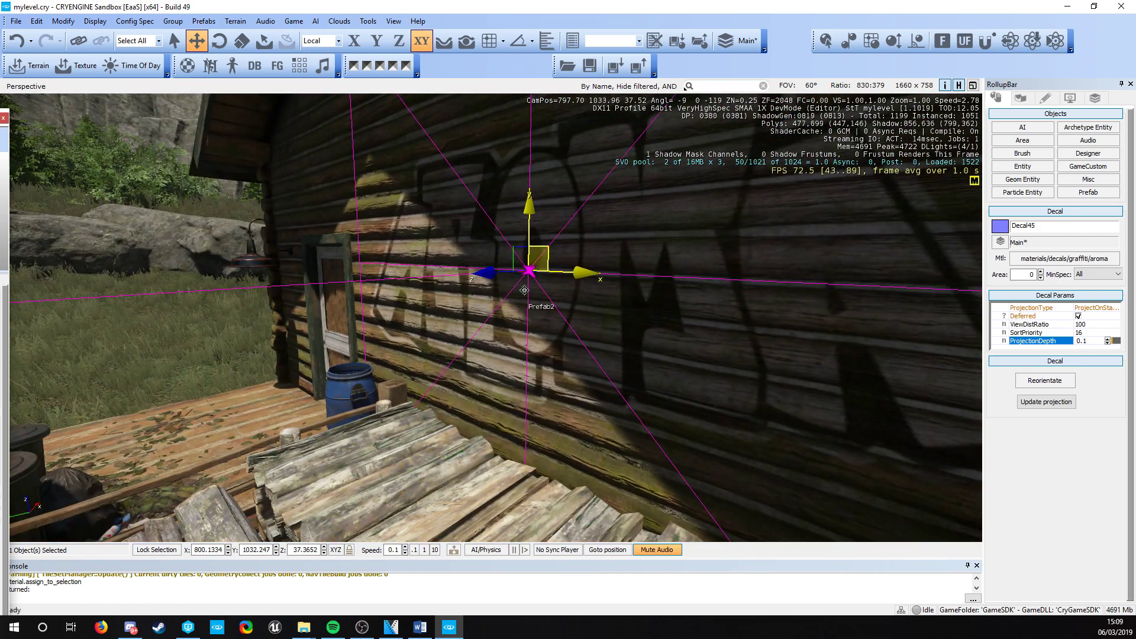
- Lower the graffiti decal along its Y axis to about Z 36.17 and examine its projection behind the woodpile
middle_click_drag(494, 294, 402, 161, "alt")
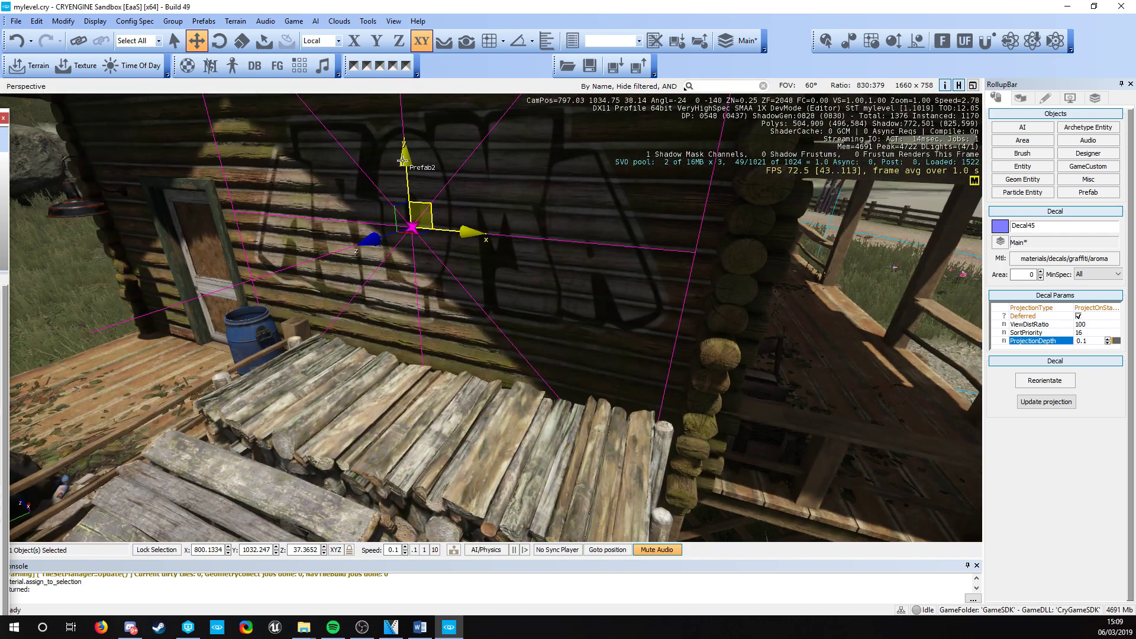
left_click_drag(405, 162, 412, 276)
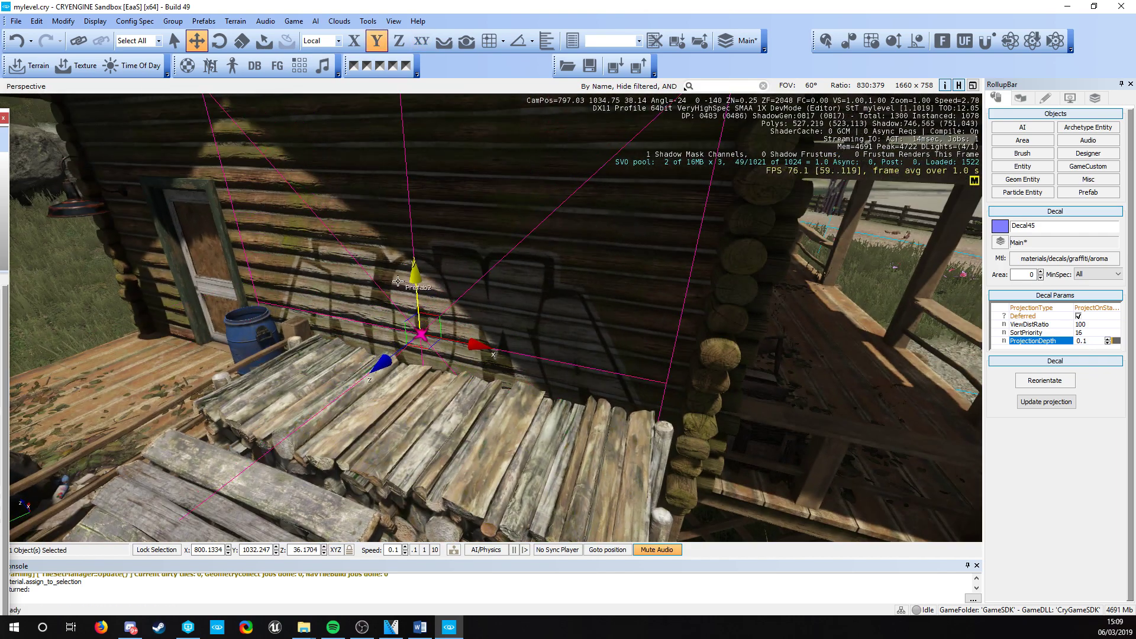
right_click_drag(412, 277, 372, 305)
key("w")
middle_click_drag(450, 296, 430, 271, "alt")
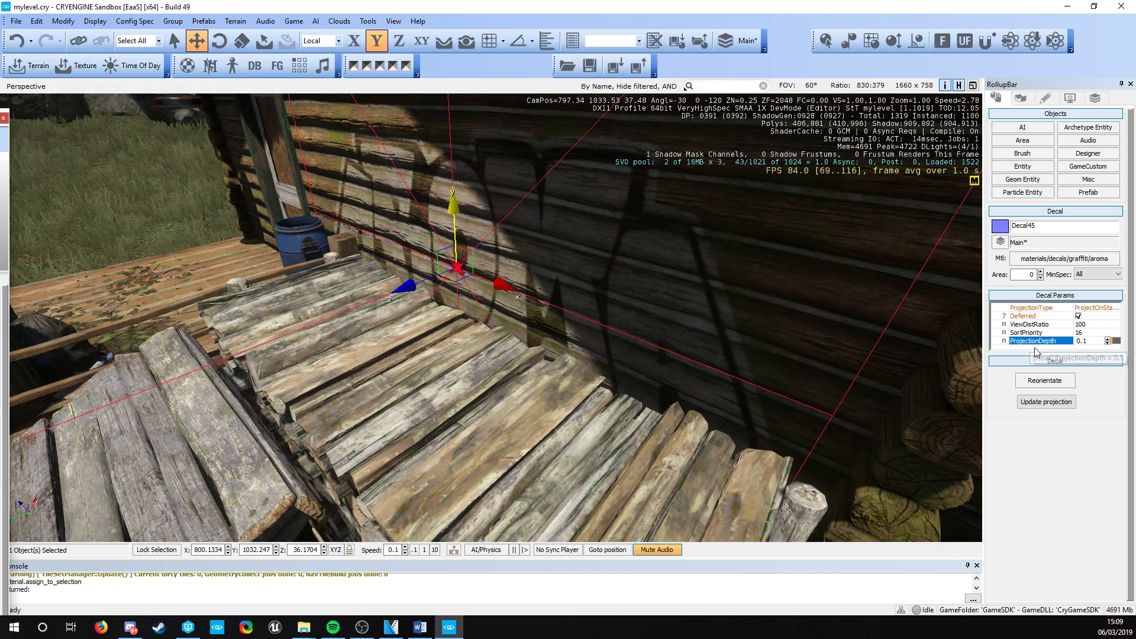
key("a")
right_click_drag(516, 353, 606, 299)
key("s")
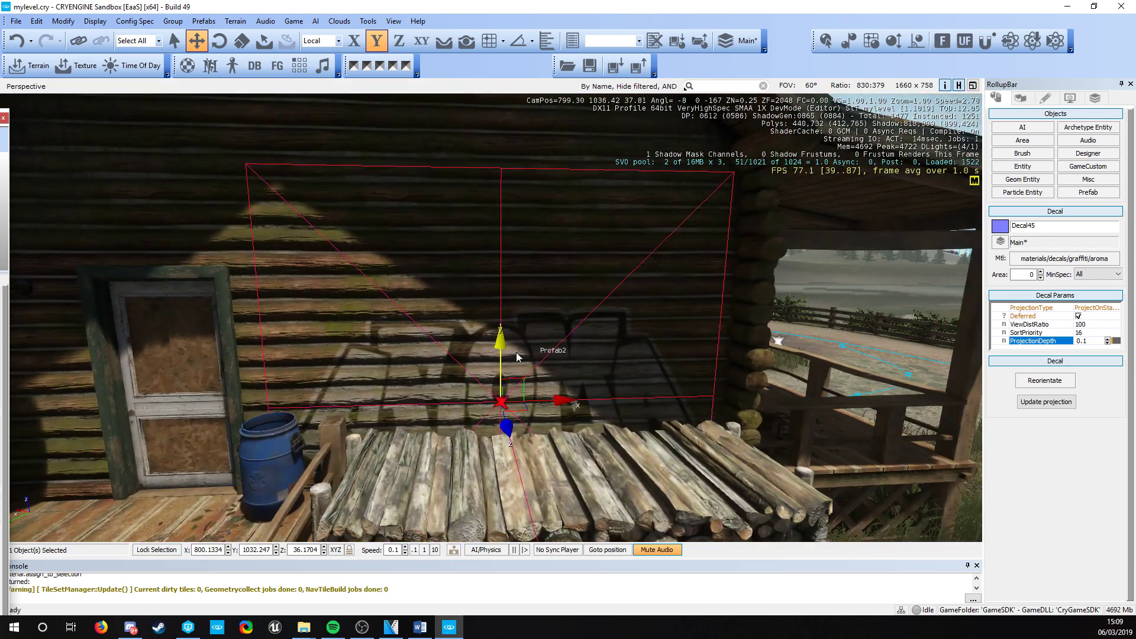
- Raise the graffiti decal back up the wall along its Y axis and clear the selection
left_click_drag(500, 354, 489, 228)
left_click(481, 313)
- Examine the cabin, the puddle on the road and the surrounding vegetation from the ground and from above
key("s")
mouse_move(482, 314)
right_mouse_down()
mouse_move(491, 278)
mouse_move(461, 269)
mouse_move(396, 309)
mouse_move(432, 328)
mouse_move(526, 317)
mouse_move(480, 314)
right_mouse_up()
key("s")
key("d")
key("d")
key("w")
key("d")
key("s")
right_click_drag(615, 373, 552, 388)
key("d")
key("d")
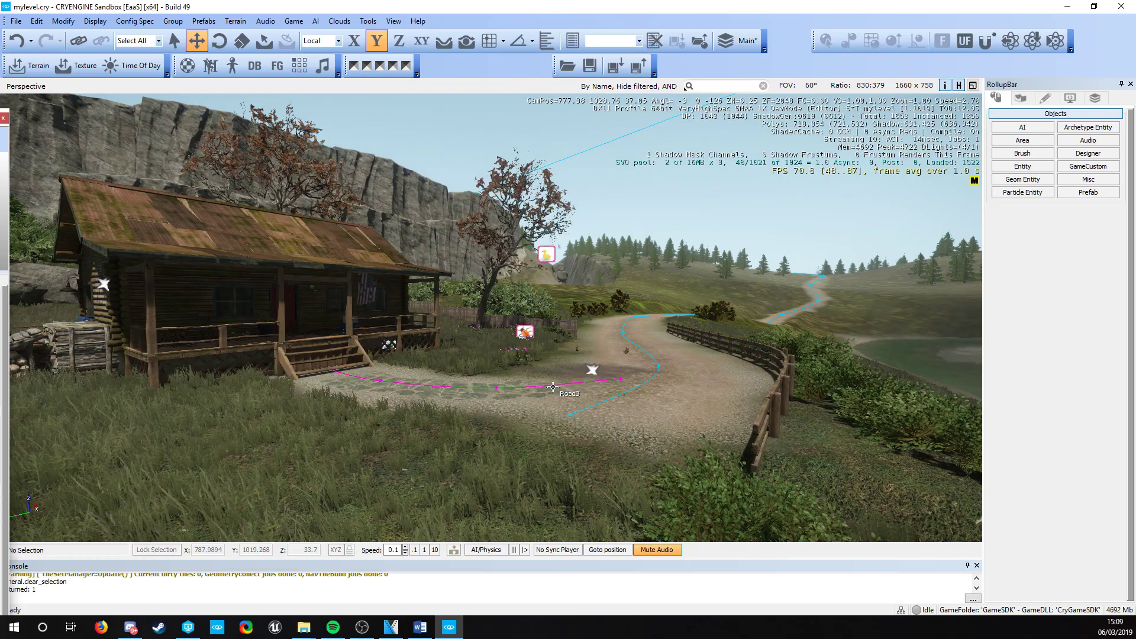
key("w")
mouse_move(553, 387)
right_mouse_down()
mouse_move(550, 370)
mouse_move(414, 533)
mouse_move(378, 521)
mouse_move(450, 503)
mouse_move(548, 385)
right_mouse_up()
key("s")
key("a")
key("s")
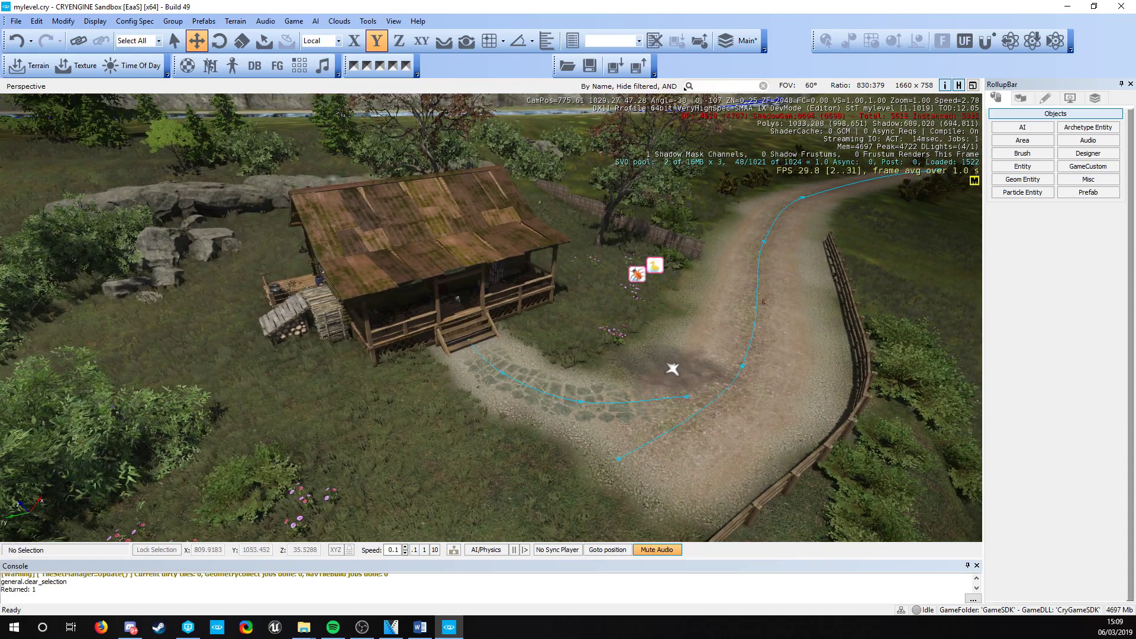
right_click_drag(456, 296, 355, 225)
key("w")
key("s")
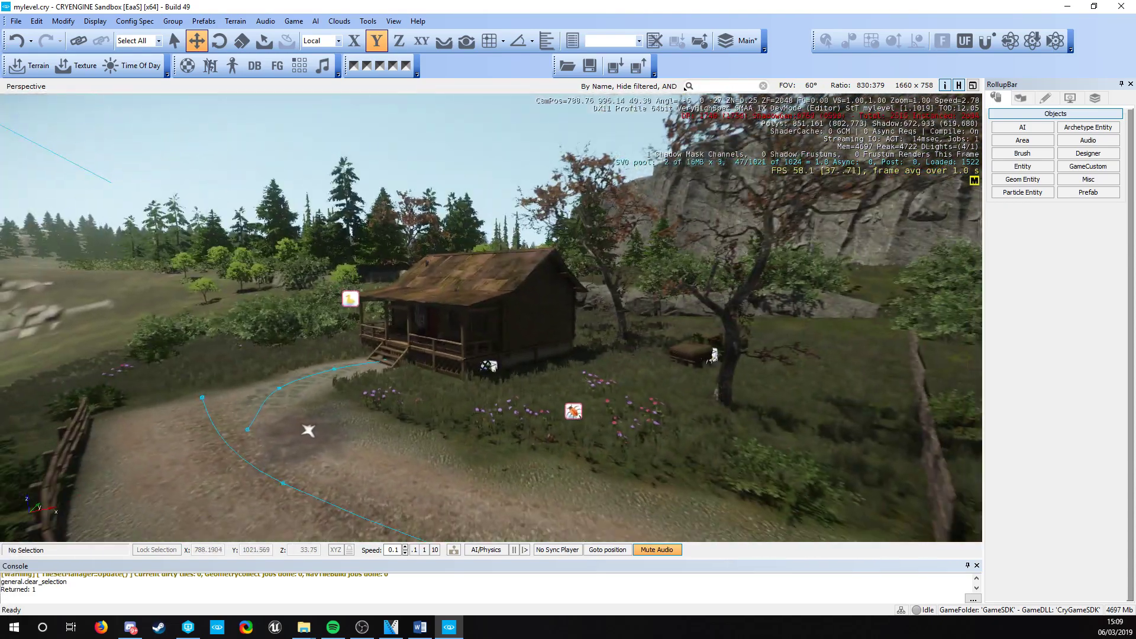
key("a")
right_click_drag(532, 384, 563, 406)
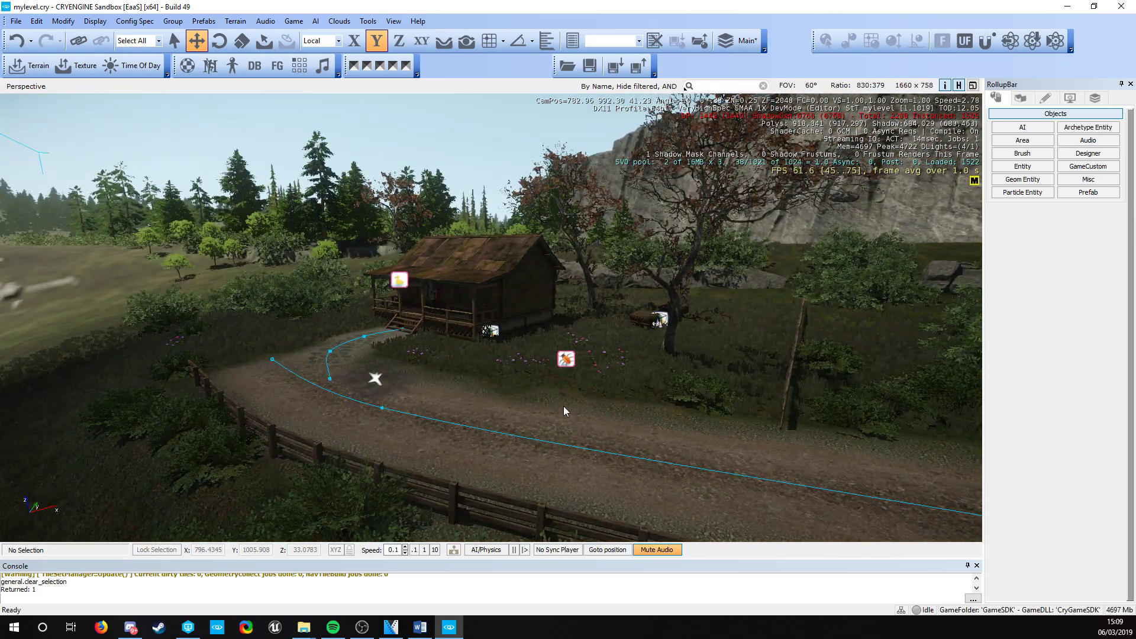
- Select the bug entity and the pigeons area entity near the cabin in turn, and clear the selection
left_click(566, 359)
left_click(399, 277)
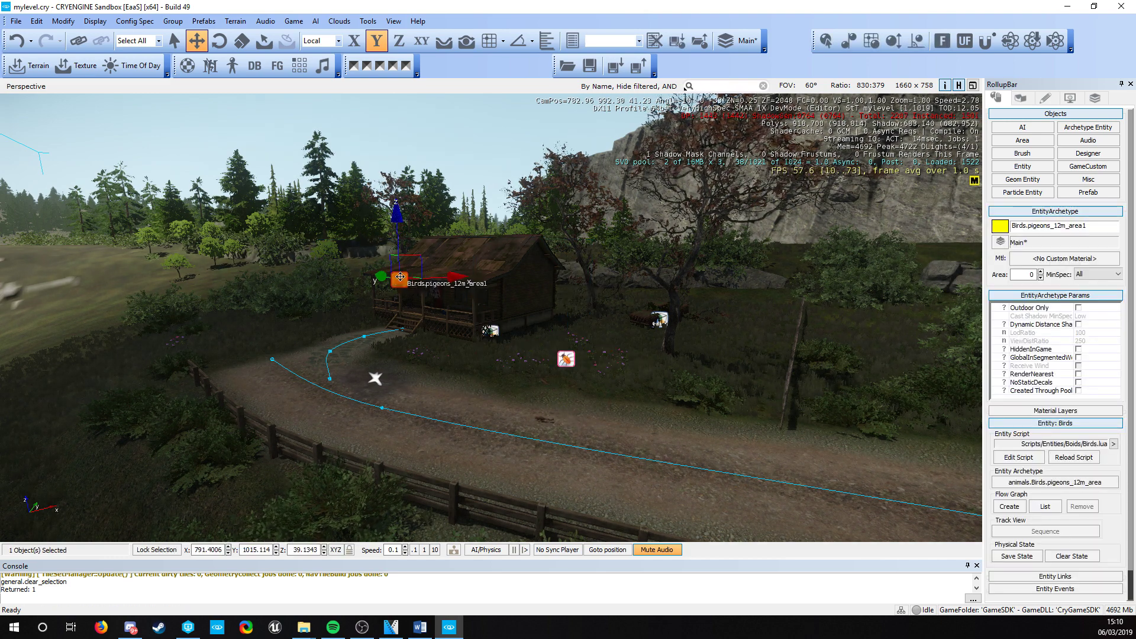
left_click(384, 407)
left_click(468, 372)
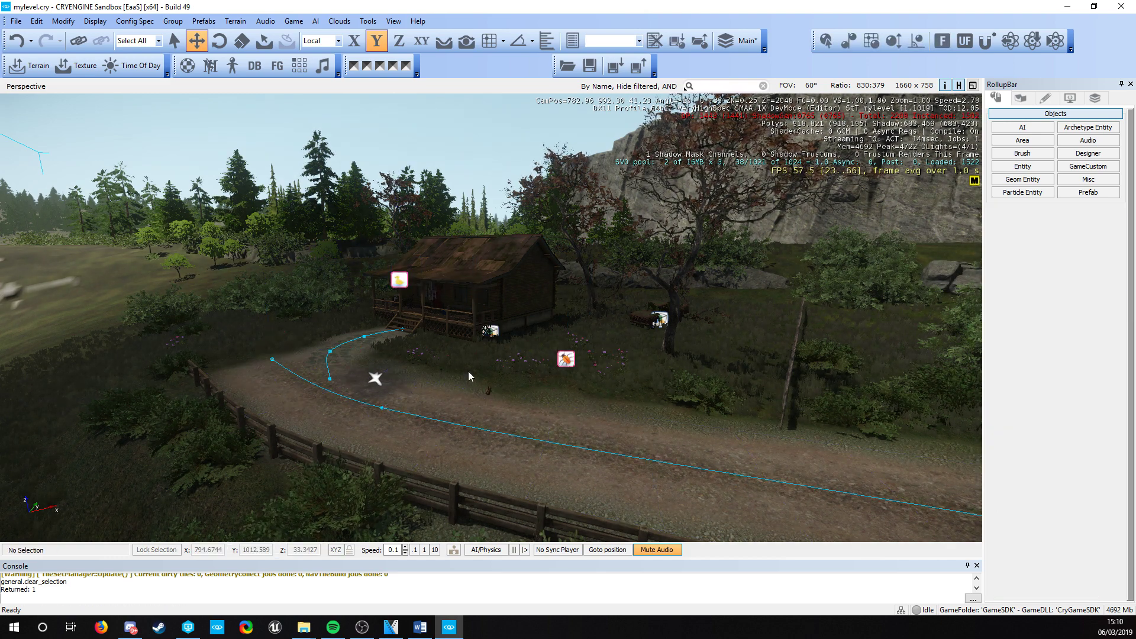